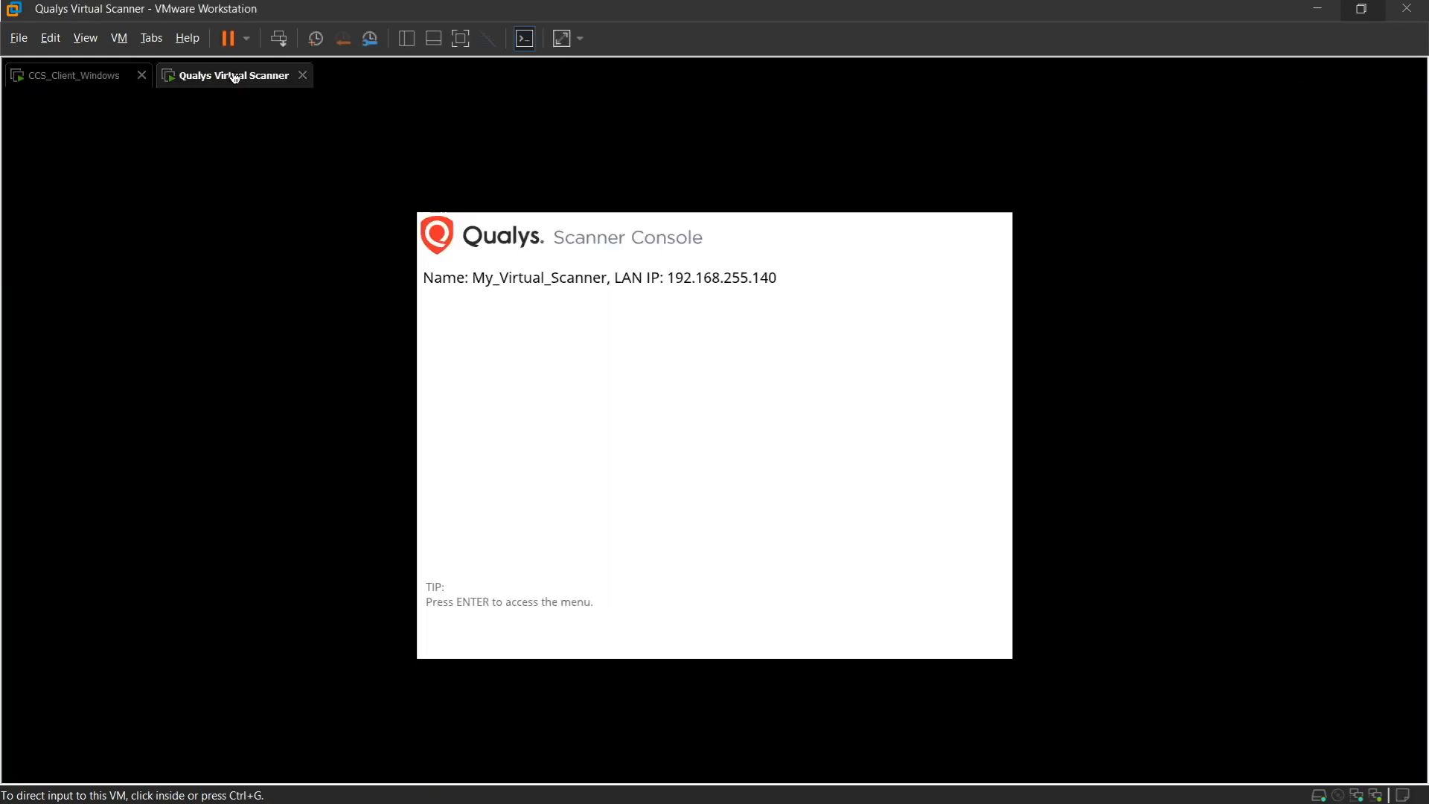
# Step: Switch to the CCS_Client_Windows VM and view the Google results for 'qualys vulnerability management'
pyautogui.click(102, 77)
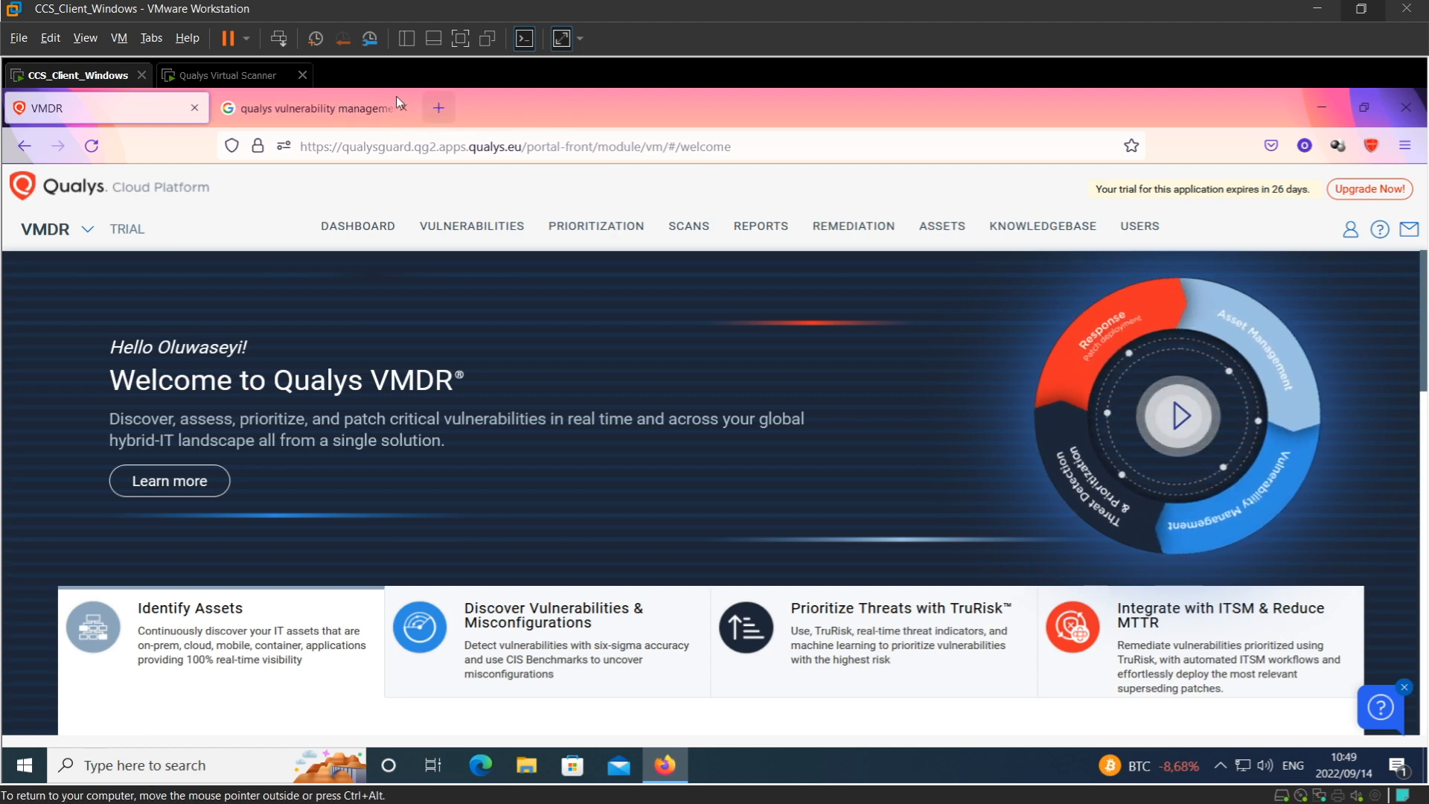
pyautogui.click(344, 106)
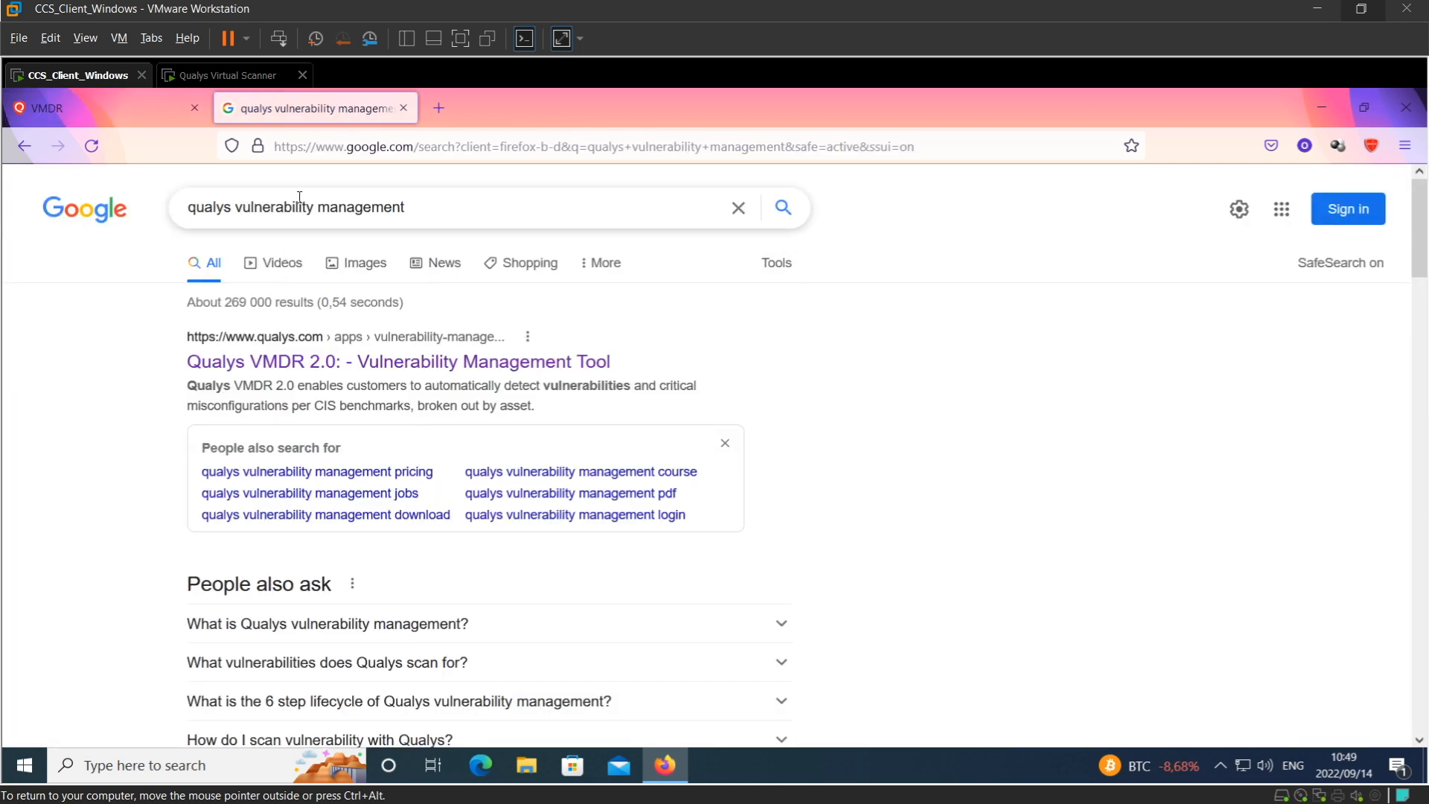
# Step: Open the first Google result, Qualys VMDR 2.0, in a new tab and view it
pyautogui.rightClick(395, 363)
pyautogui.click(467, 380)
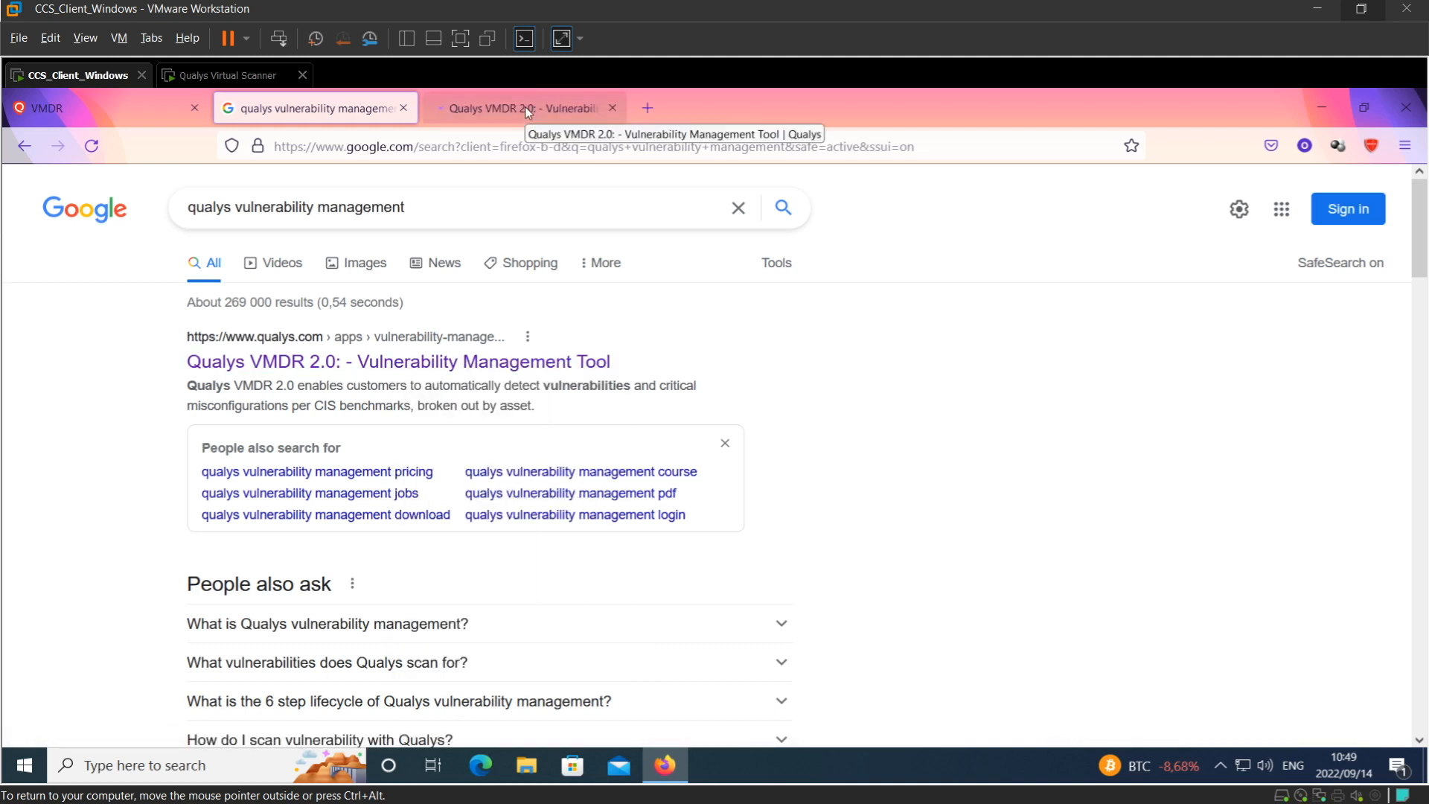
pyautogui.click(525, 108)
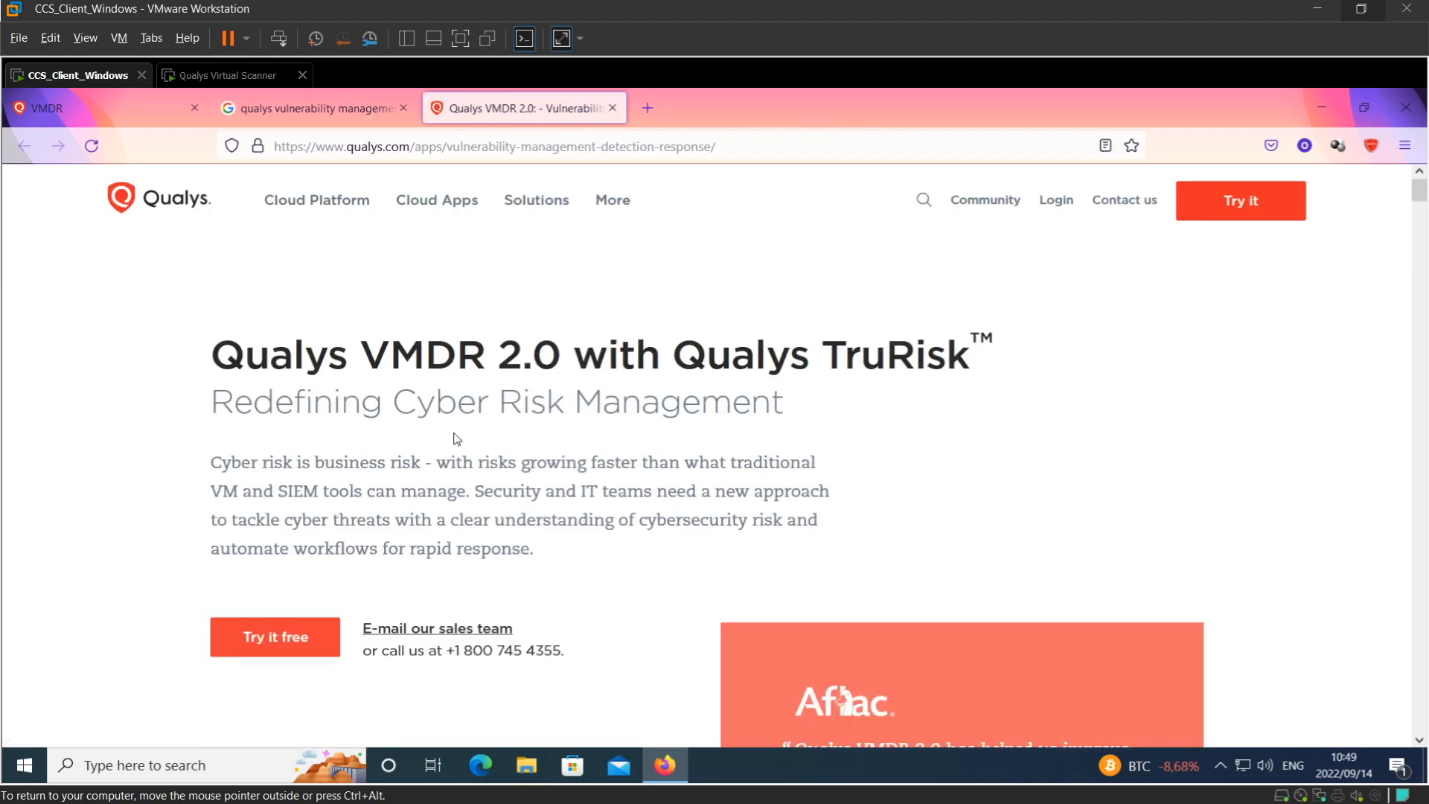
# Step: Browse the VMDR 2.0 product page, then open the Cloud Platform free-trial signup page
pyautogui.scroll(-15, 457, 439)
pyautogui.scroll(-5, 457, 439)
pyautogui.scroll(5, 457, 439)
pyautogui.scroll(-3, 457, 439)
pyautogui.scroll(-1, 457, 440)
pyautogui.scroll(3, 457, 439)
pyautogui.scroll(-10, 457, 439)
pyautogui.scroll(-15, 456, 434)
pyautogui.scroll(-14, 456, 438)
pyautogui.scroll(16, 456, 439)
pyautogui.scroll(15, 456, 439)
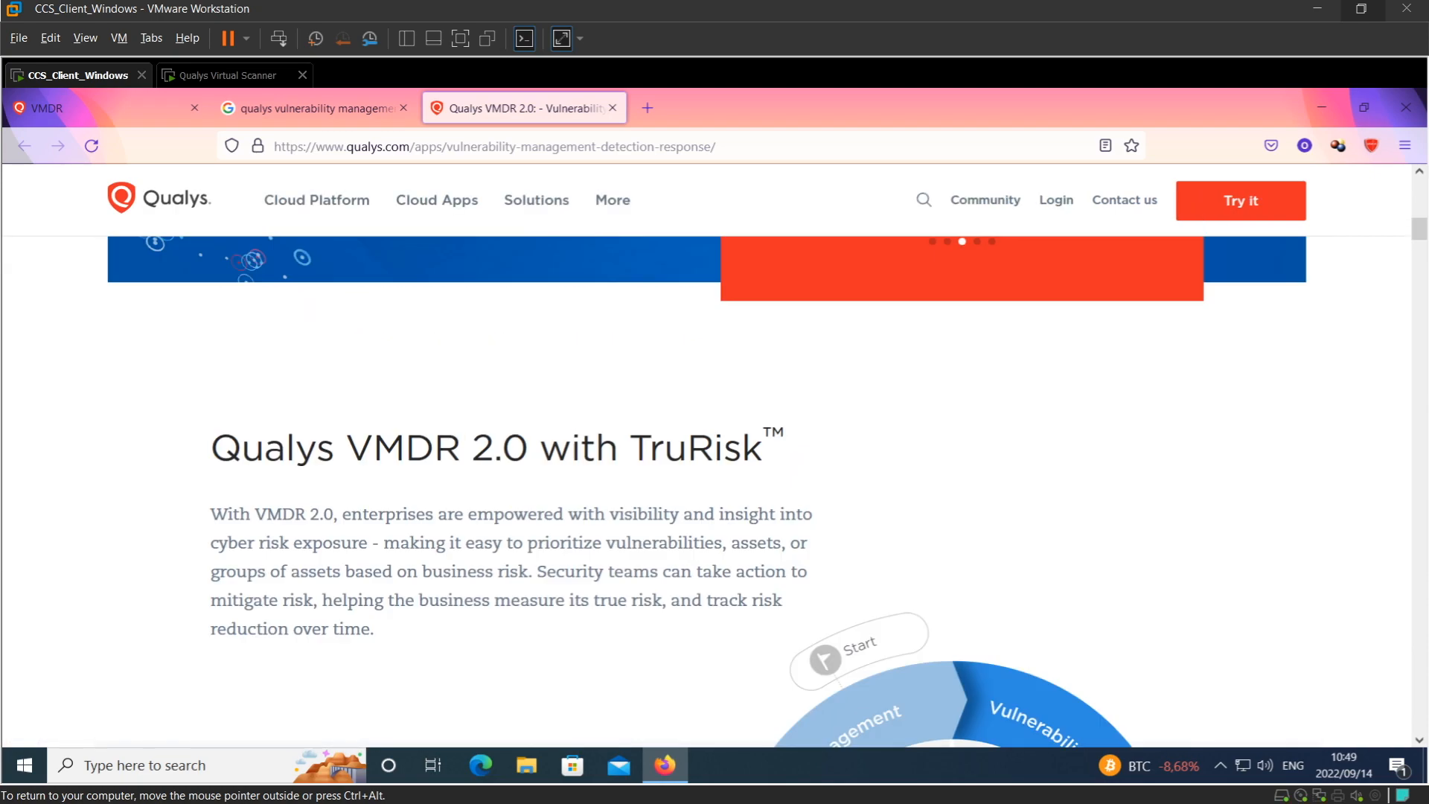
pyautogui.scroll(8, 458, 430)
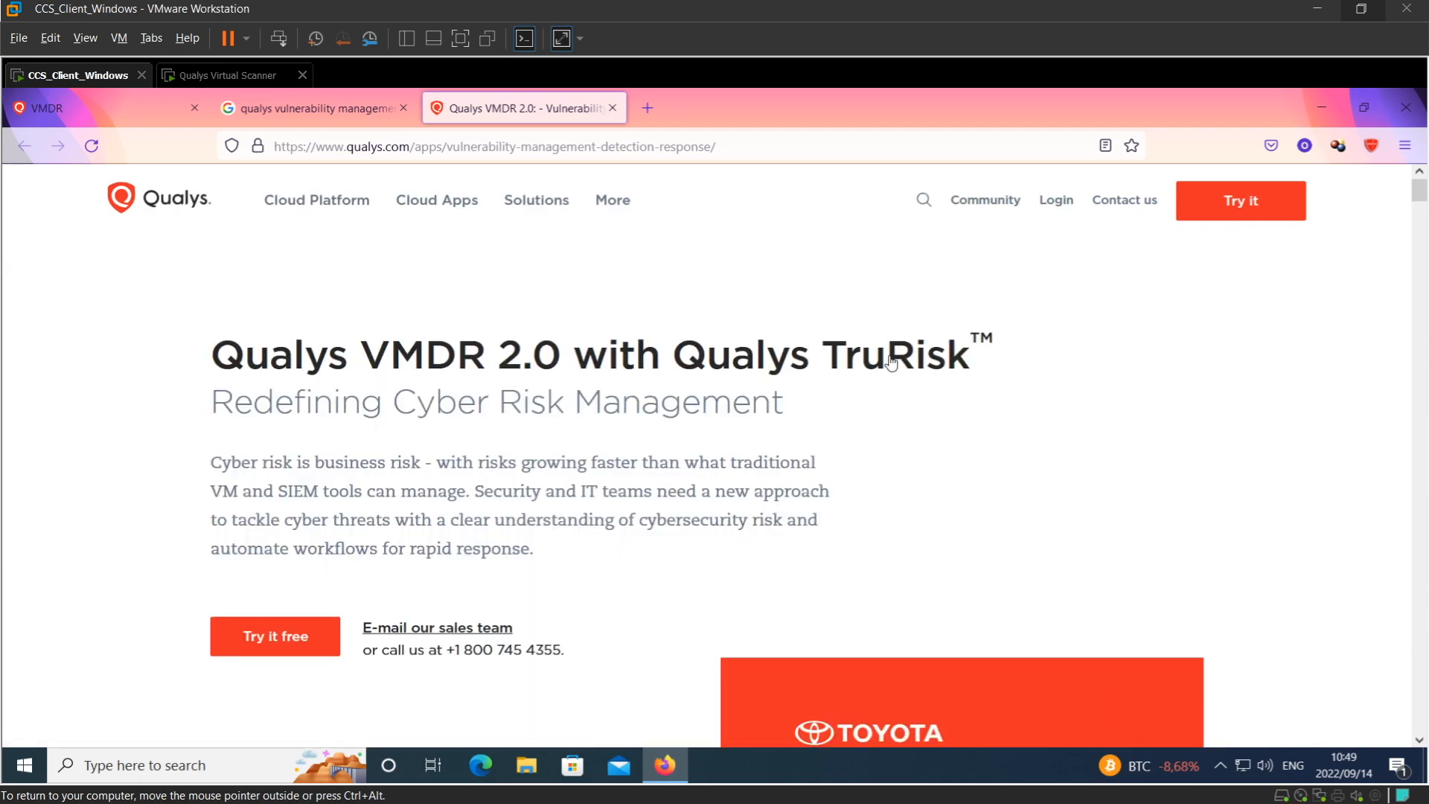
pyautogui.moveTo(1243, 209)
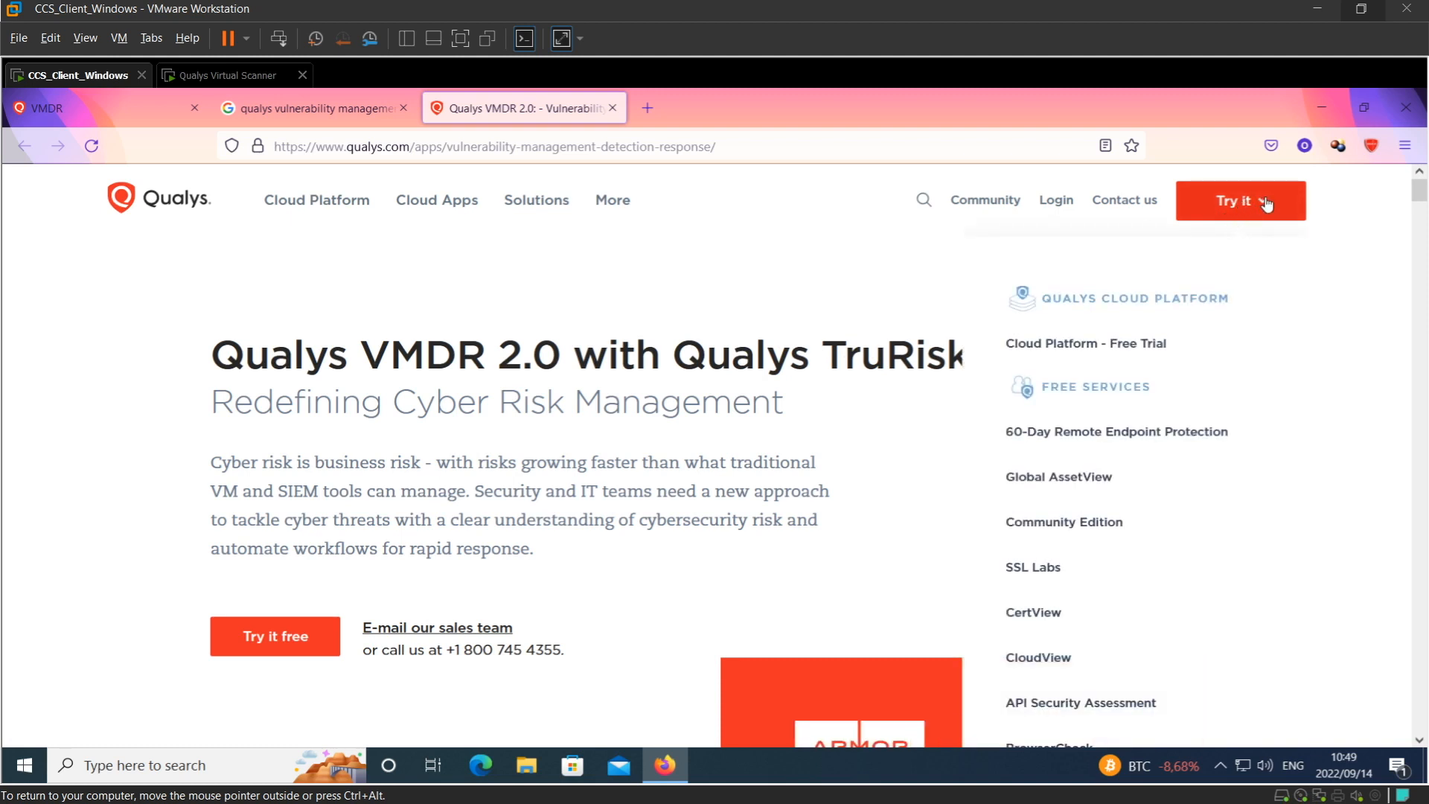
pyautogui.click(1075, 349)
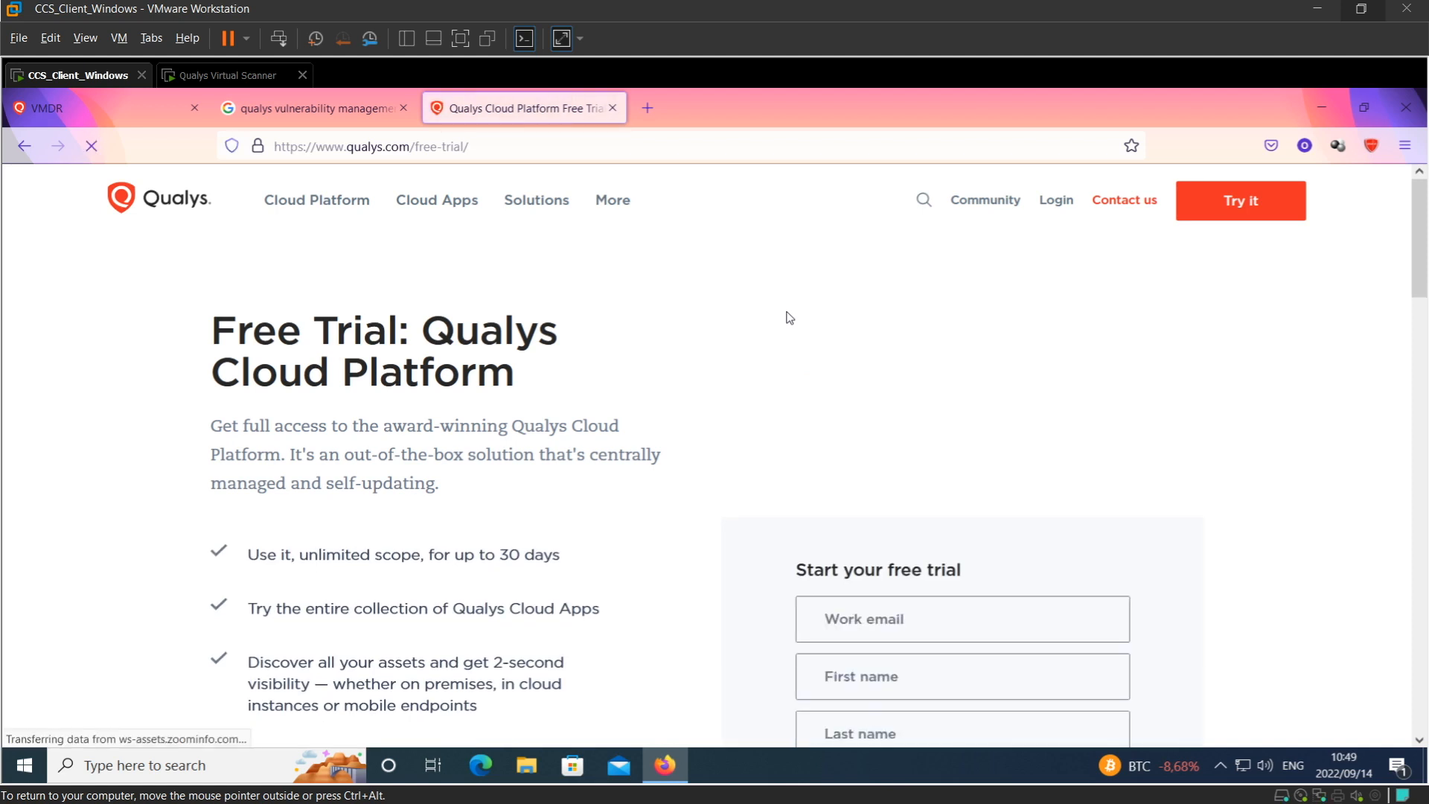
# Step: Scroll to the free-trial form and select its Work email field, then return to the VMDR welcome tab
pyautogui.scroll(-3, 795, 328)
pyautogui.scroll(-2, 795, 331)
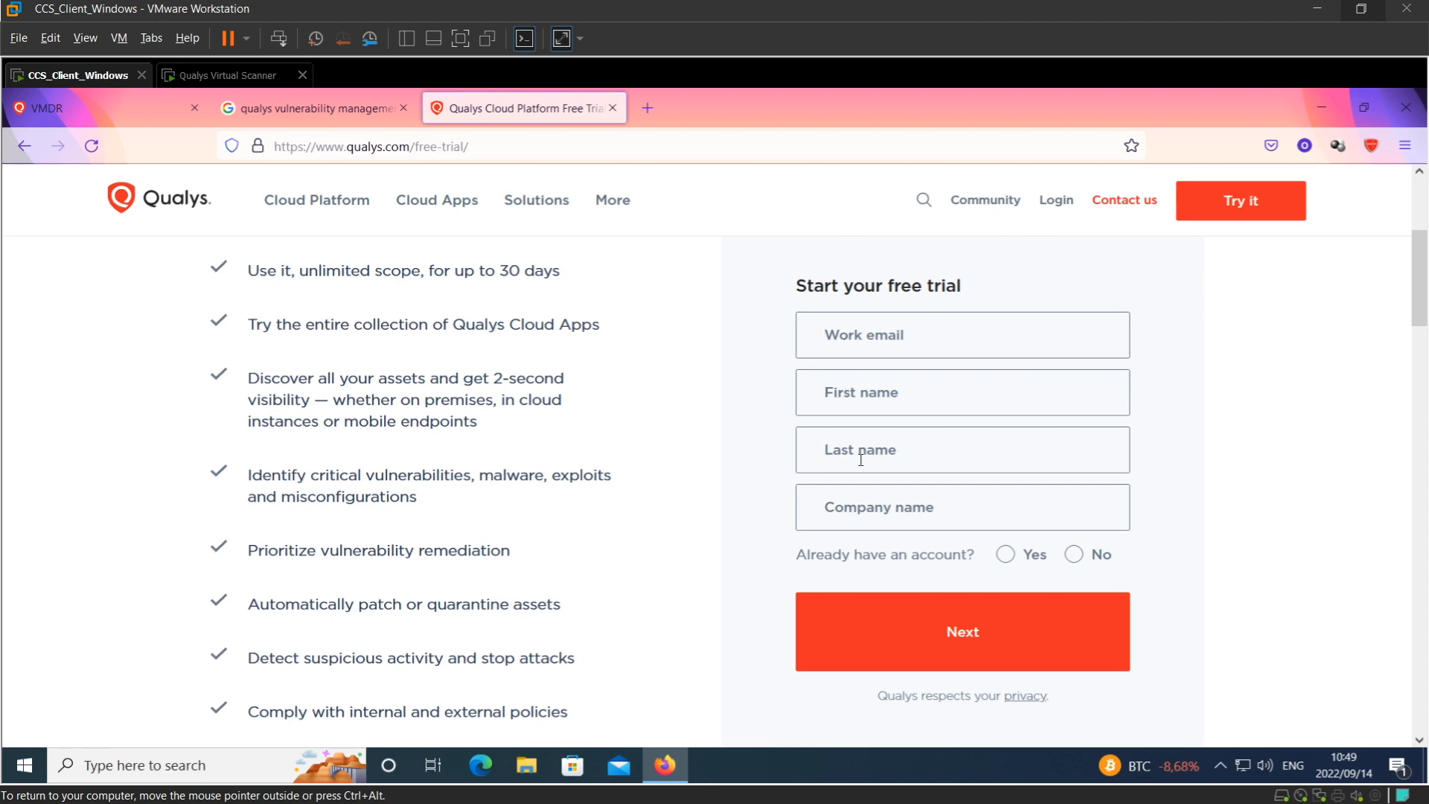
pyautogui.scroll(-3, 878, 506)
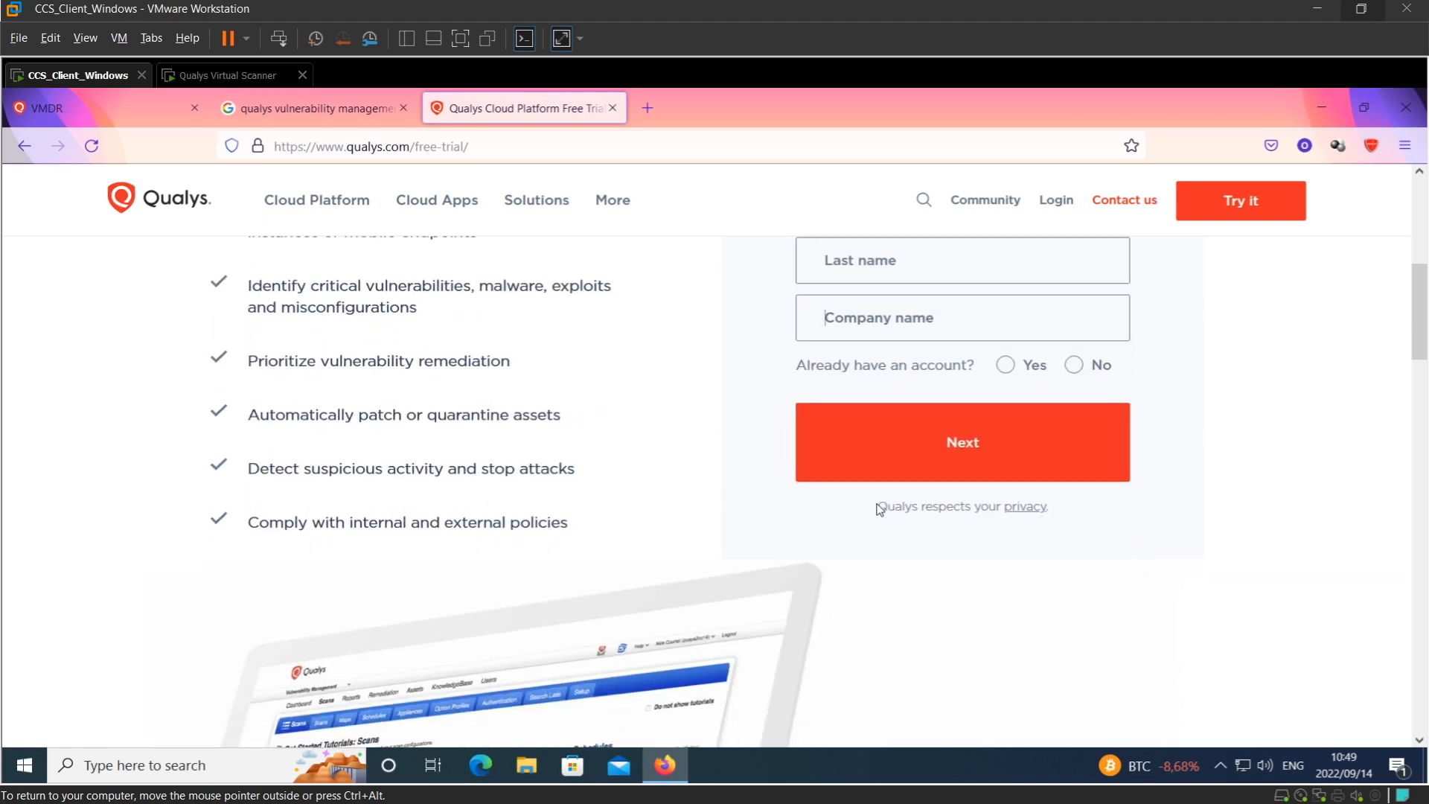
pyautogui.scroll(6, 893, 514)
pyautogui.scroll(-1, 923, 524)
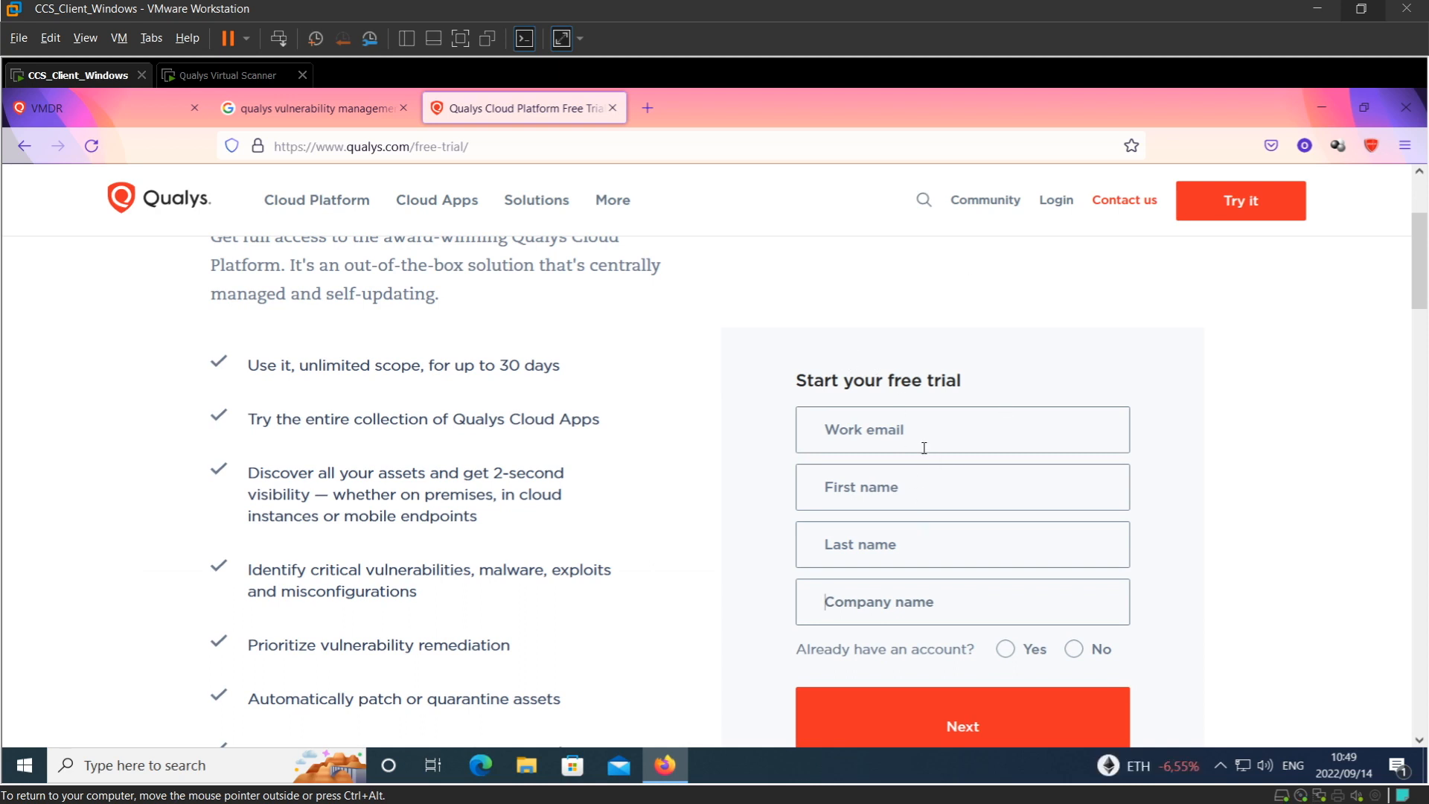
pyautogui.click(858, 431)
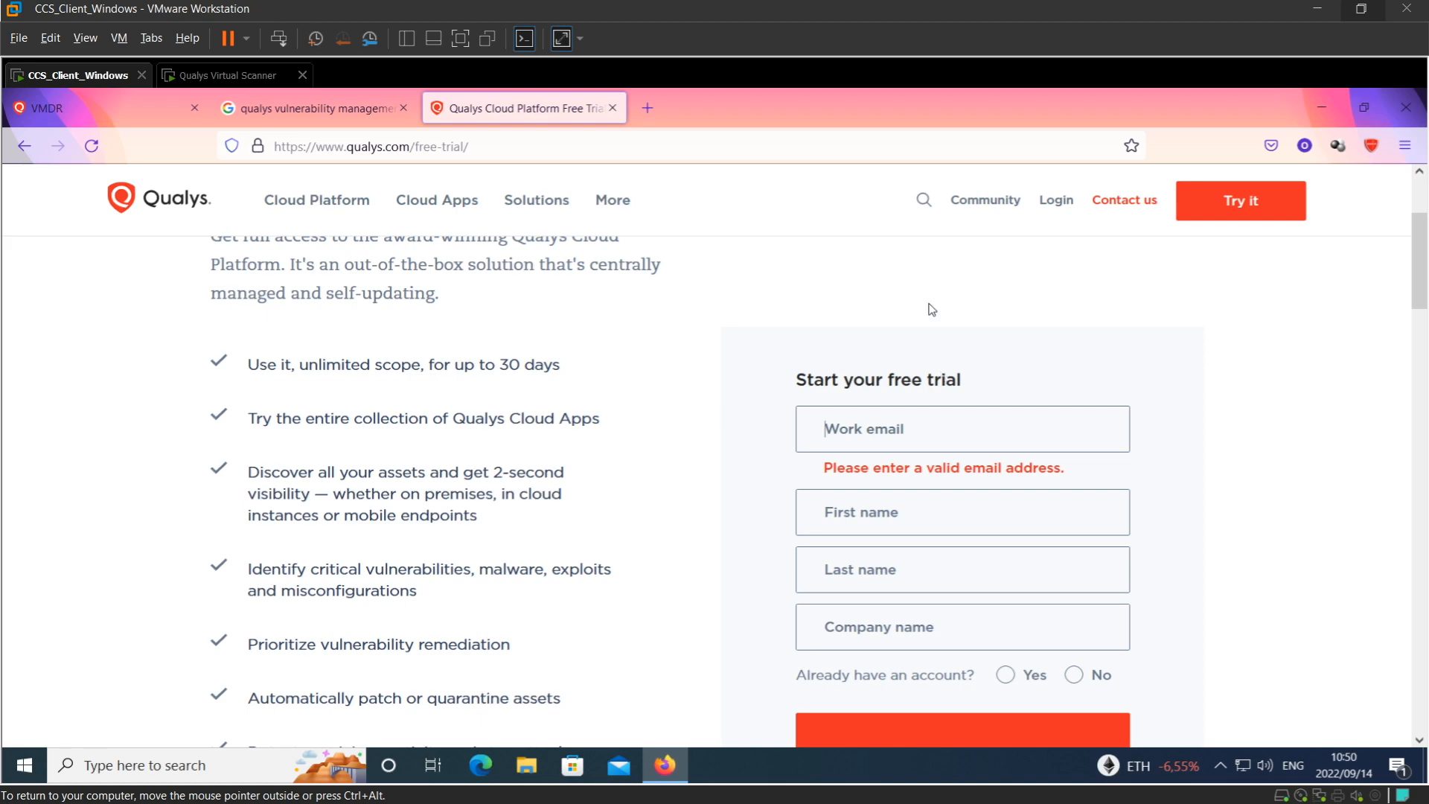
pyautogui.click(128, 113)
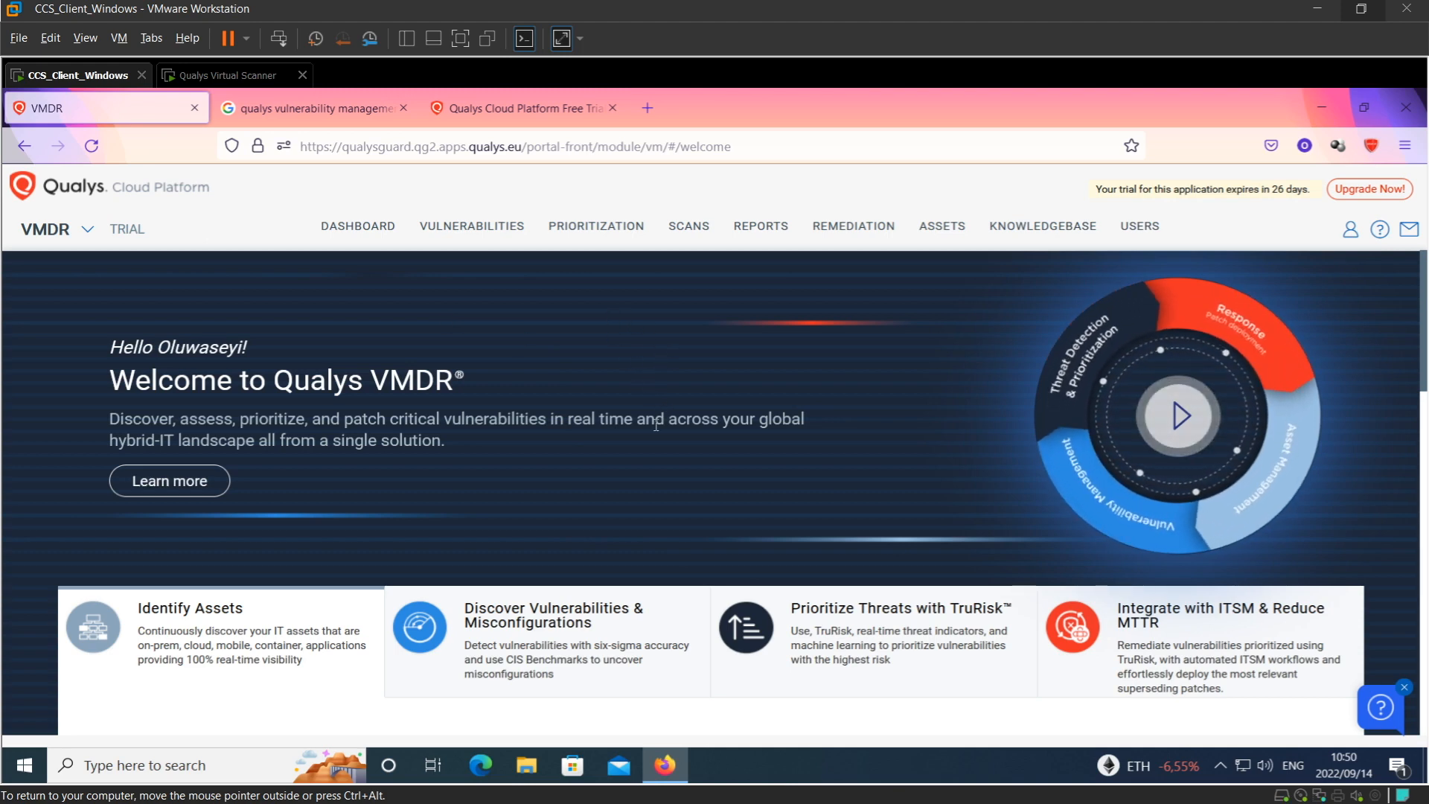
# Step: Open the Qualys apps list from the VMDR dropdown
pyautogui.scroll(-3, 653, 417)
pyautogui.scroll(3, 657, 430)
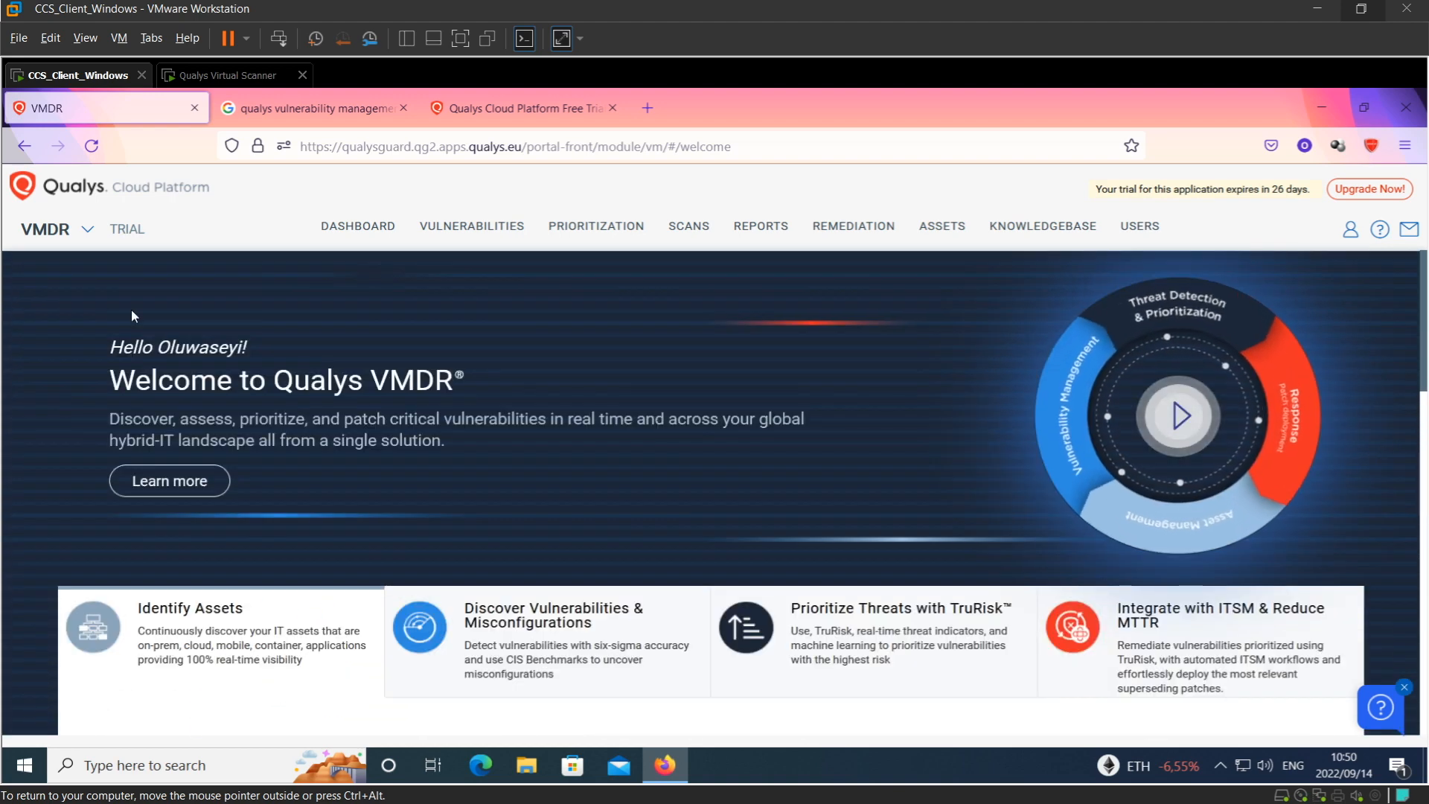
pyautogui.click(87, 231)
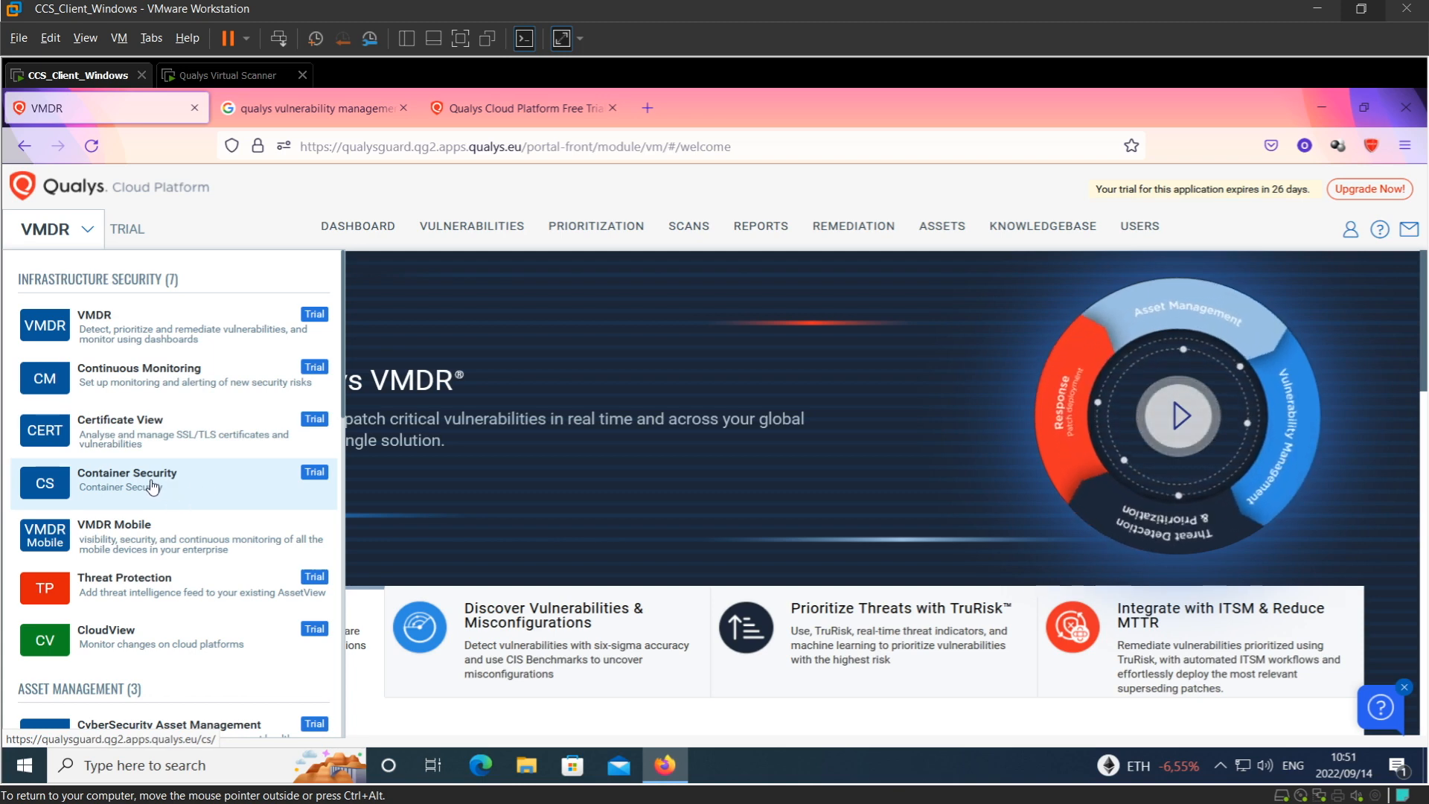
# Step: Browse the app categories, including Cloud Agent, and put the virtual machine in full screen
pyautogui.scroll(-5, 152, 486)
pyautogui.scroll(5, 149, 507)
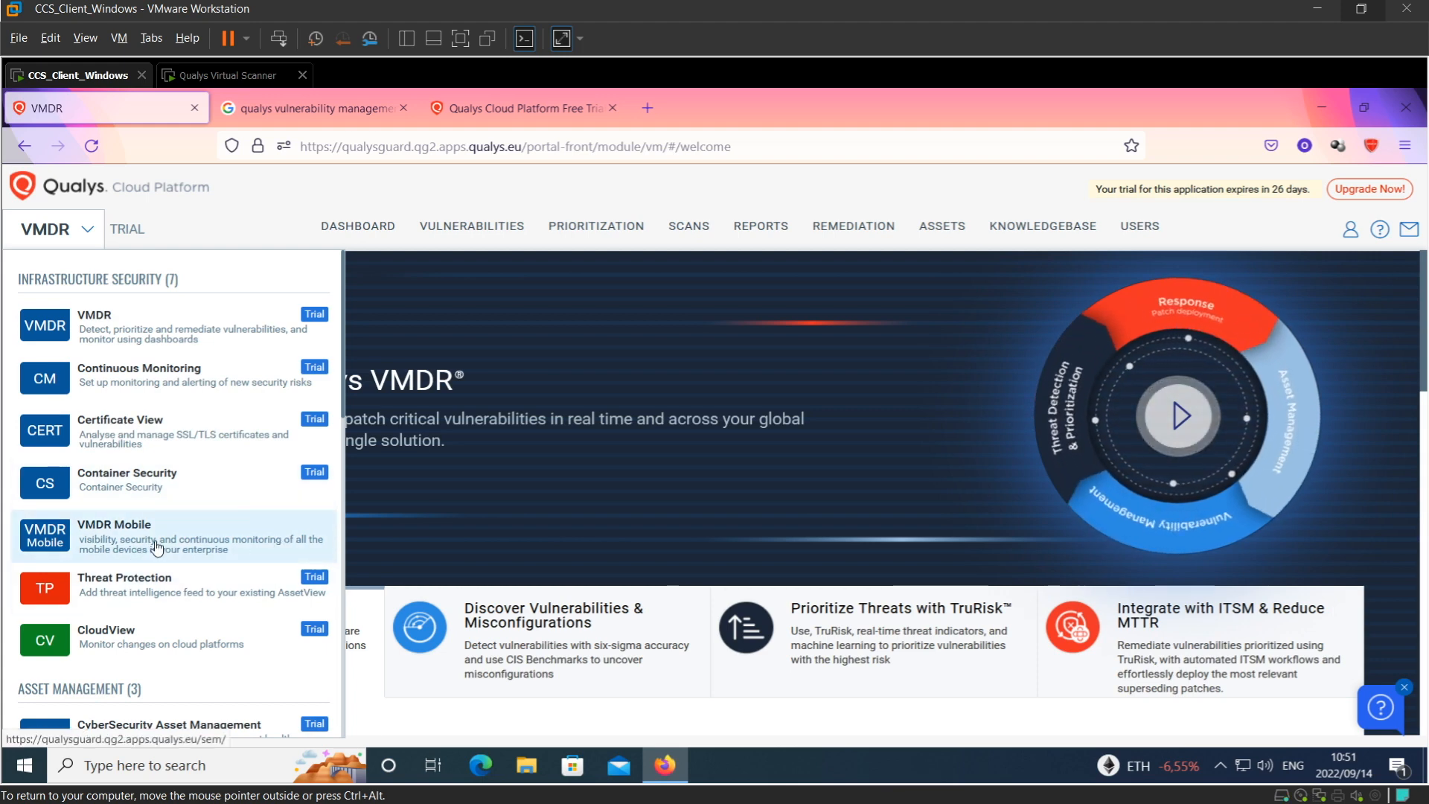
pyautogui.scroll(-5, 157, 547)
pyautogui.scroll(5, 158, 532)
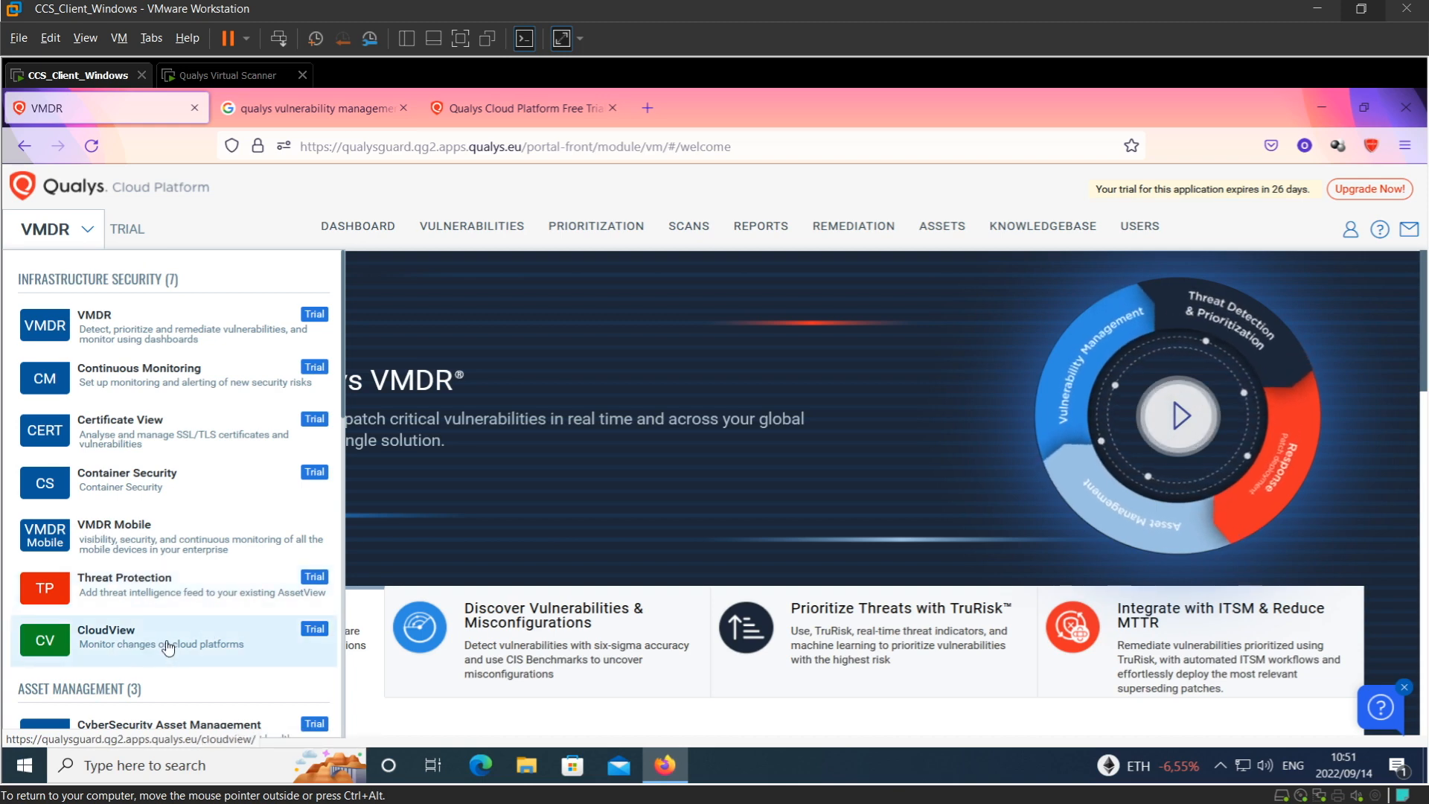
pyautogui.scroll(-5, 186, 645)
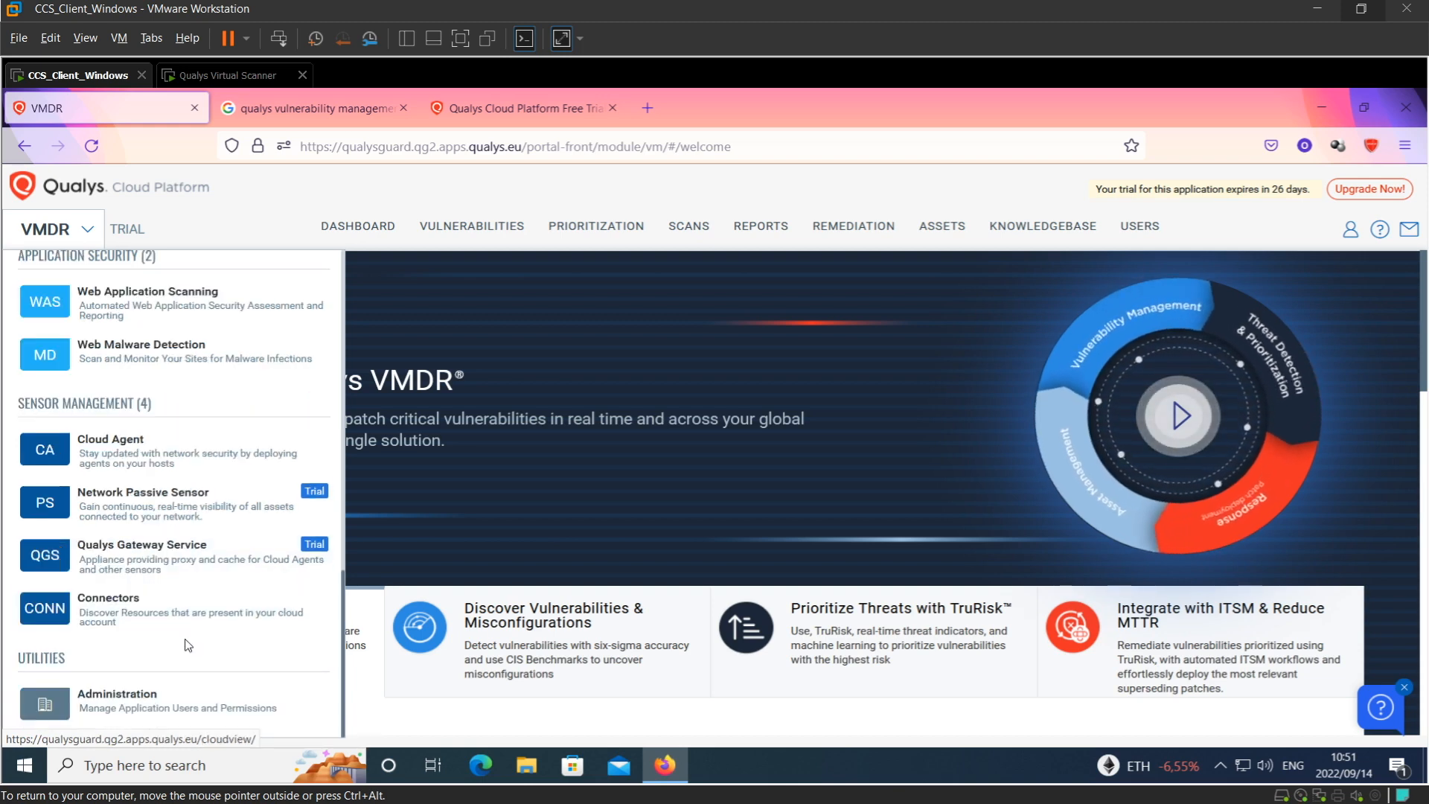
pyautogui.scroll(5, 179, 629)
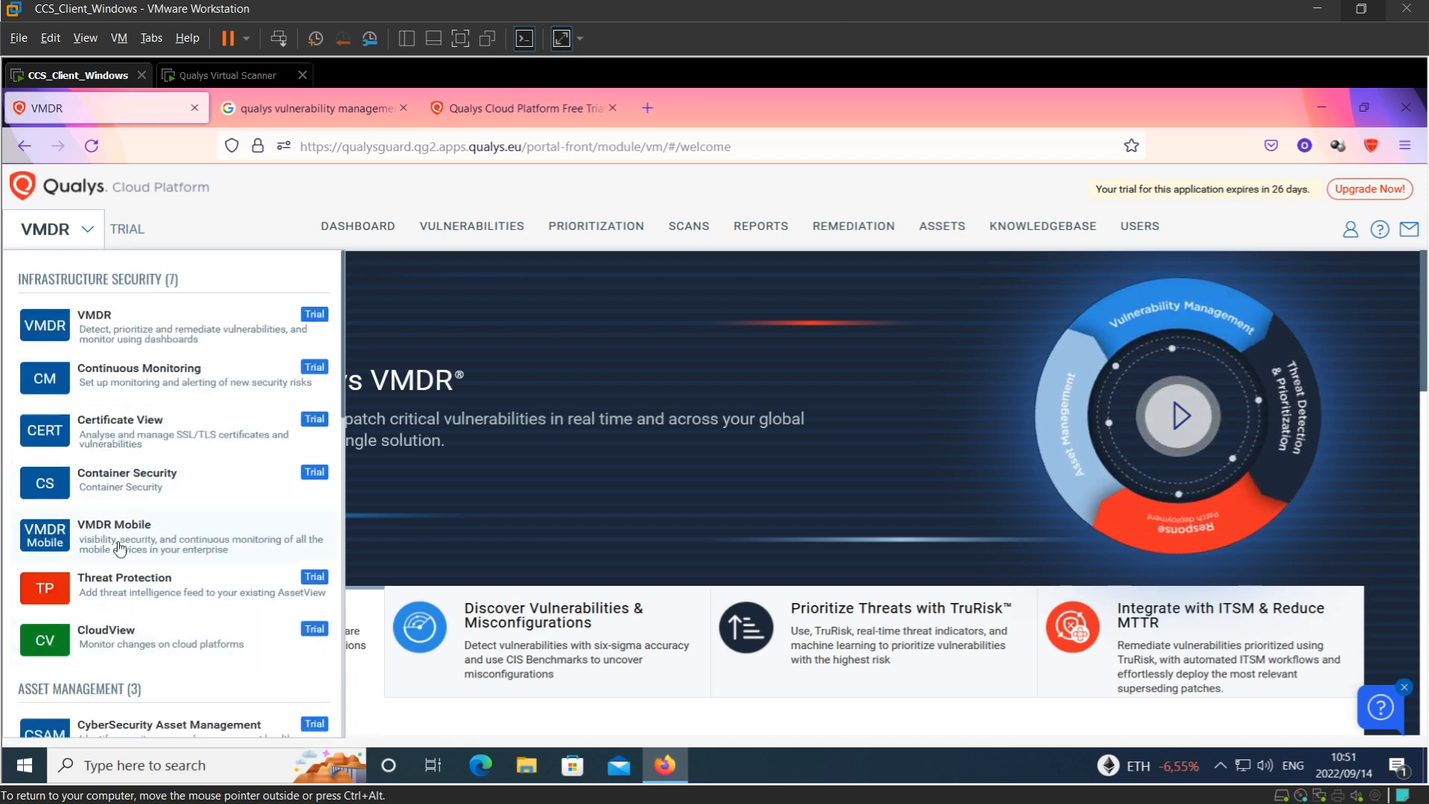
pyautogui.scroll(-5, 123, 551)
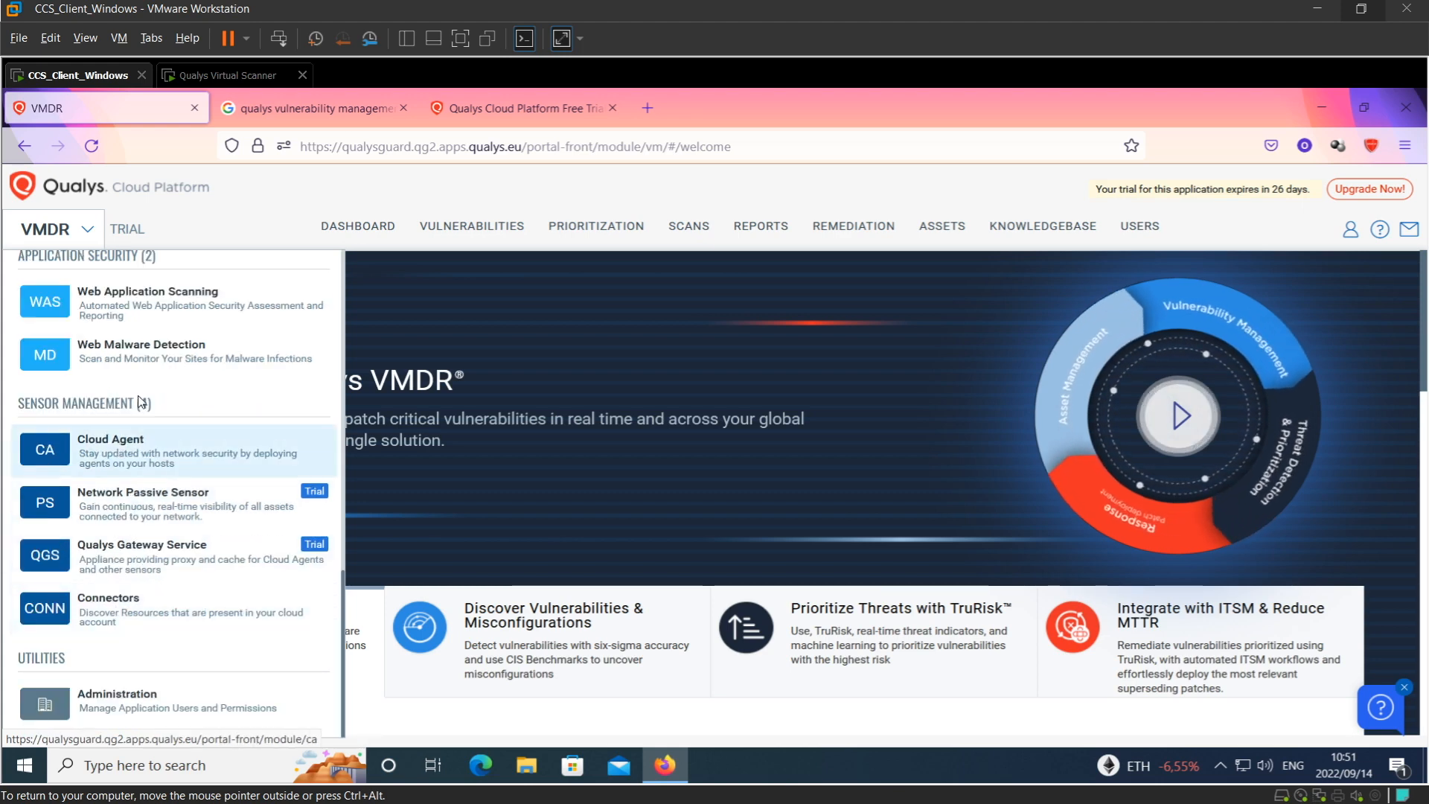
pyautogui.scroll(5, 116, 394)
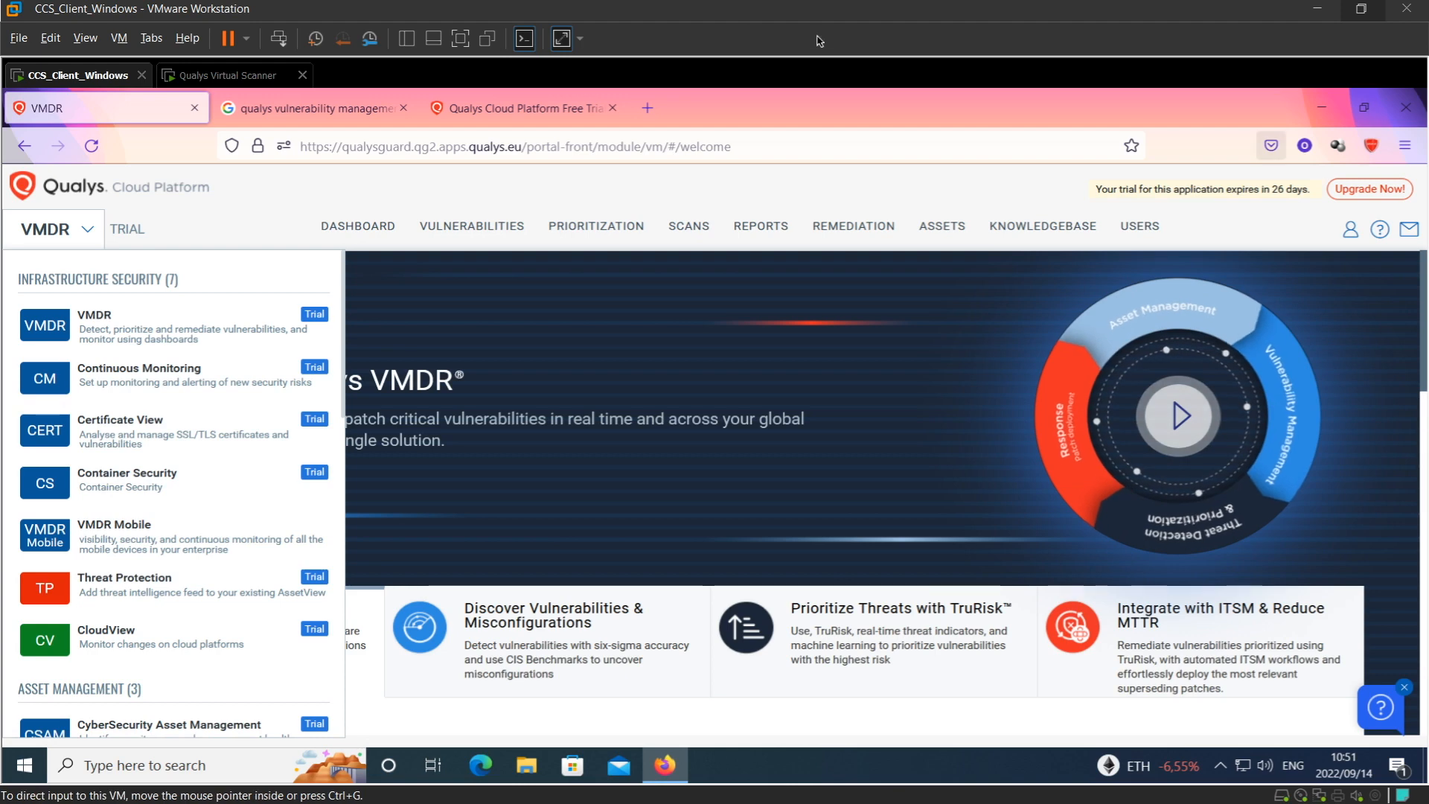
pyautogui.click(463, 44)
# Step: Scroll through the module list, reviewing the seven Infrastructure Security trial modules from VMDR to CloudView
pyautogui.scroll(-5, 231, 642)
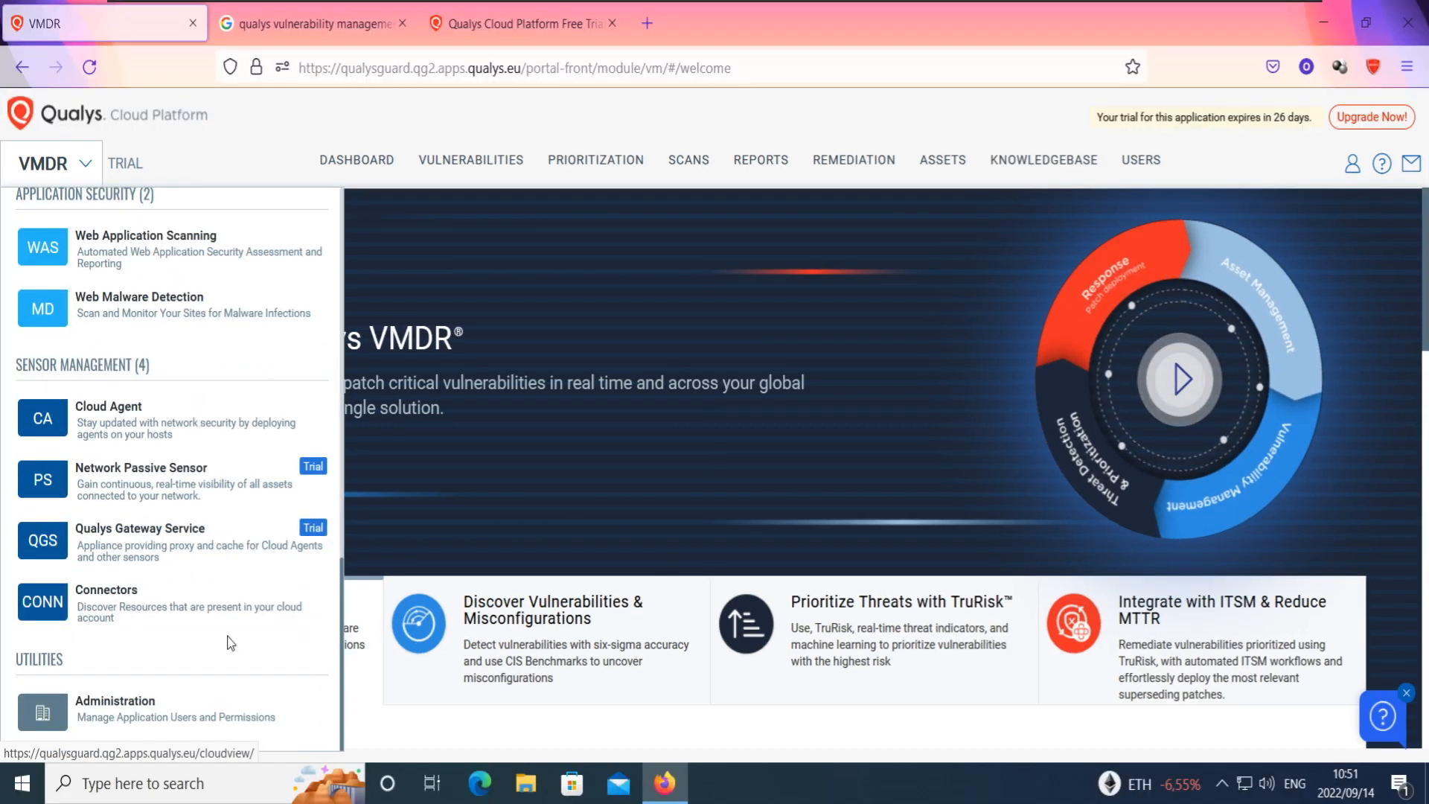
pyautogui.scroll(5, 195, 288)
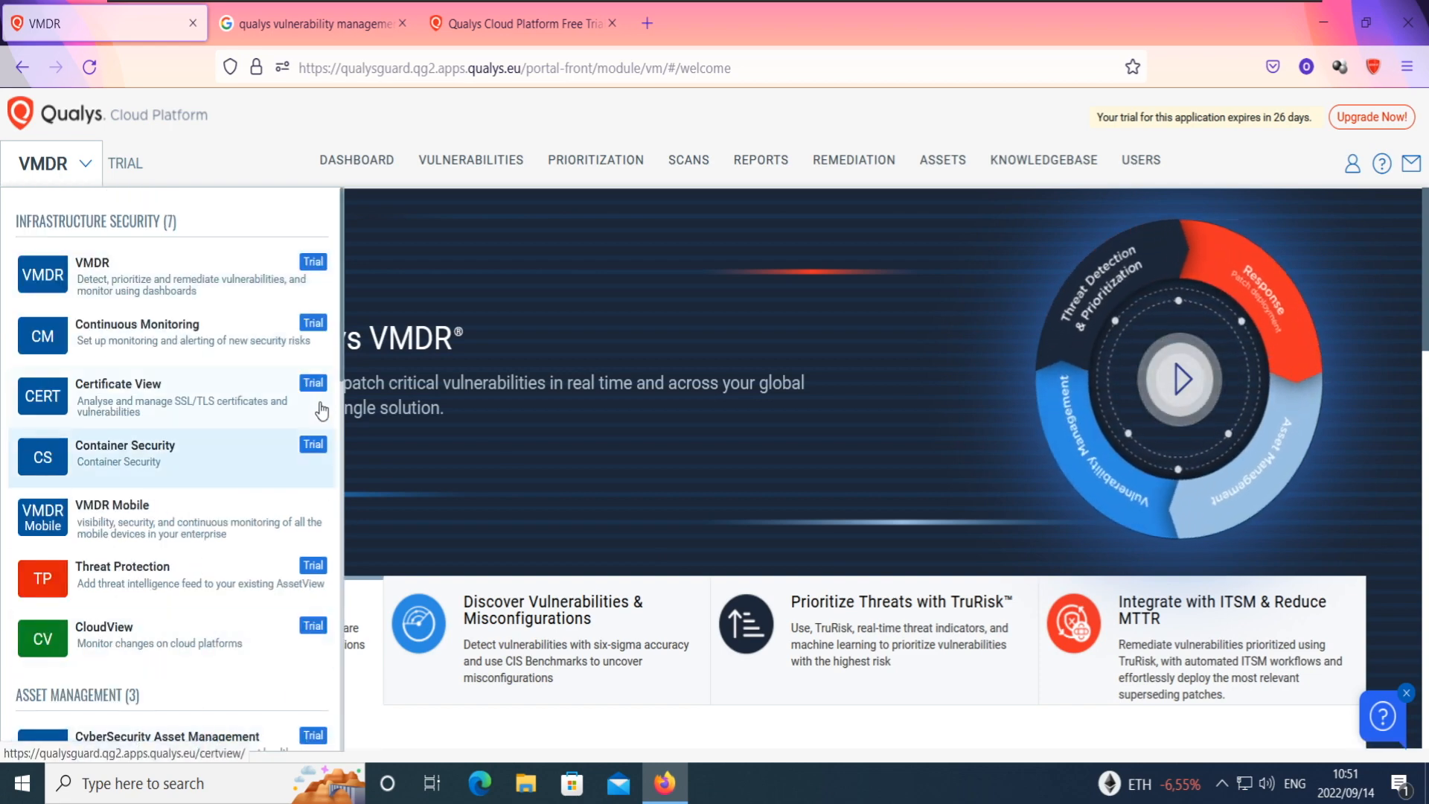
pyautogui.scroll(-3, 332, 461)
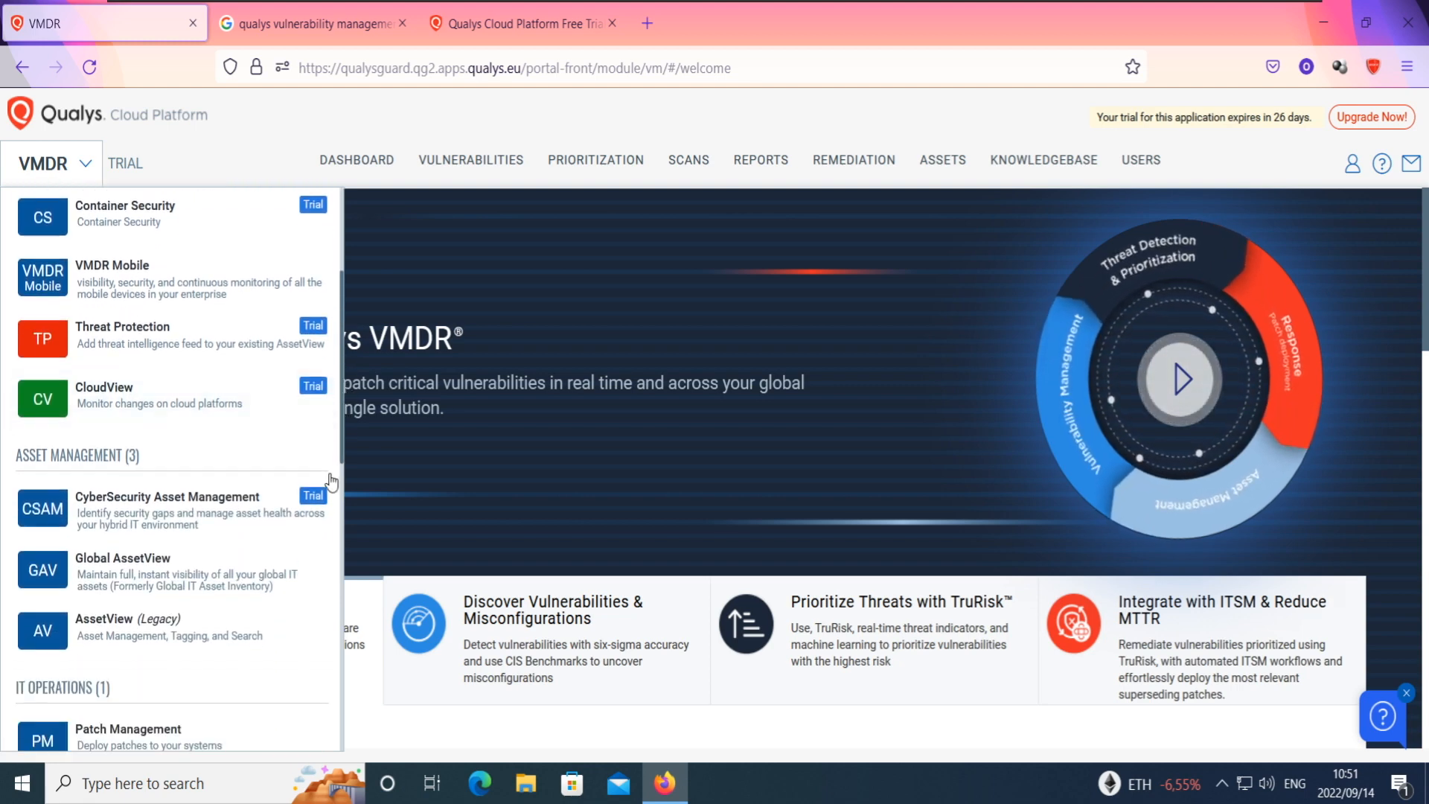
pyautogui.scroll(-2, 332, 480)
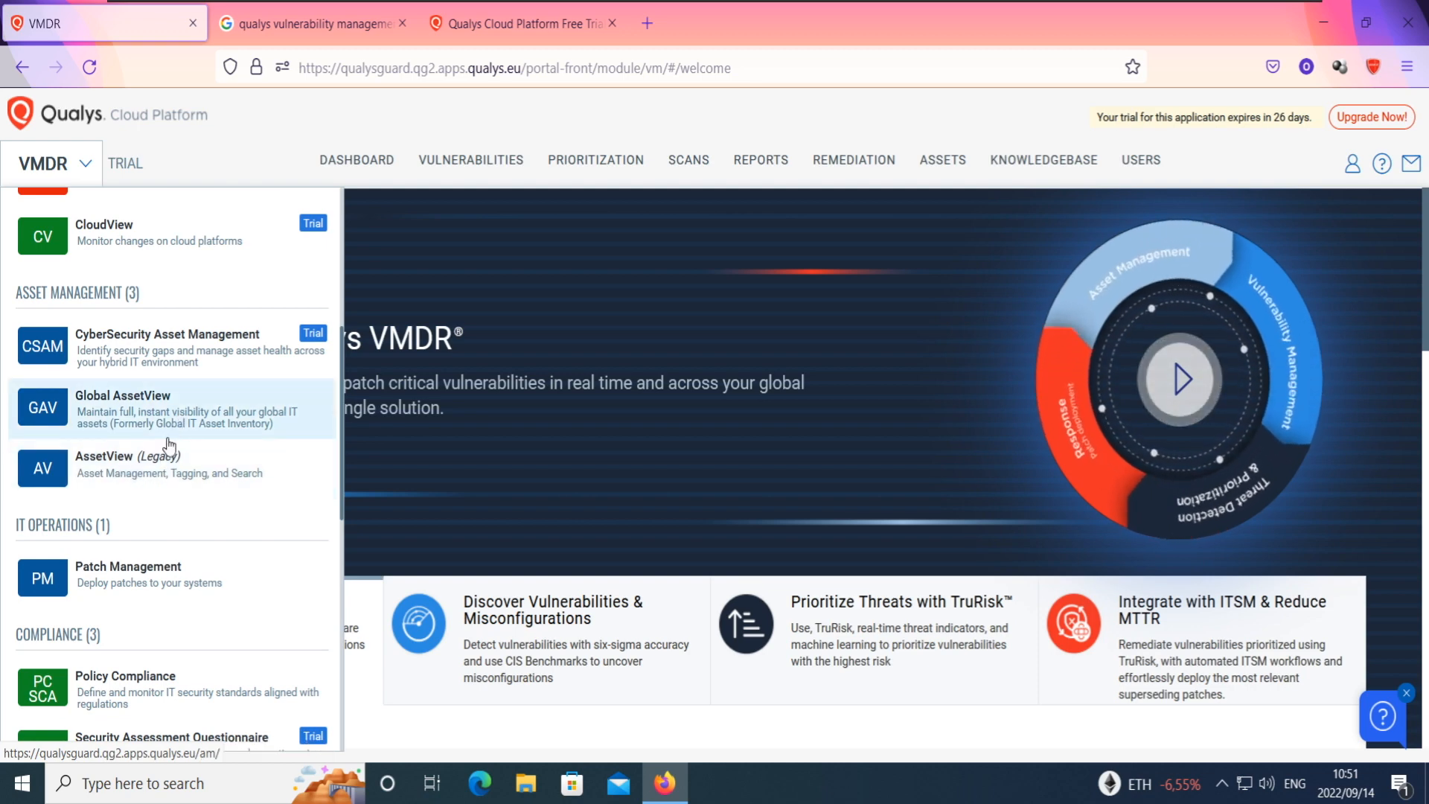
pyautogui.scroll(5, 173, 476)
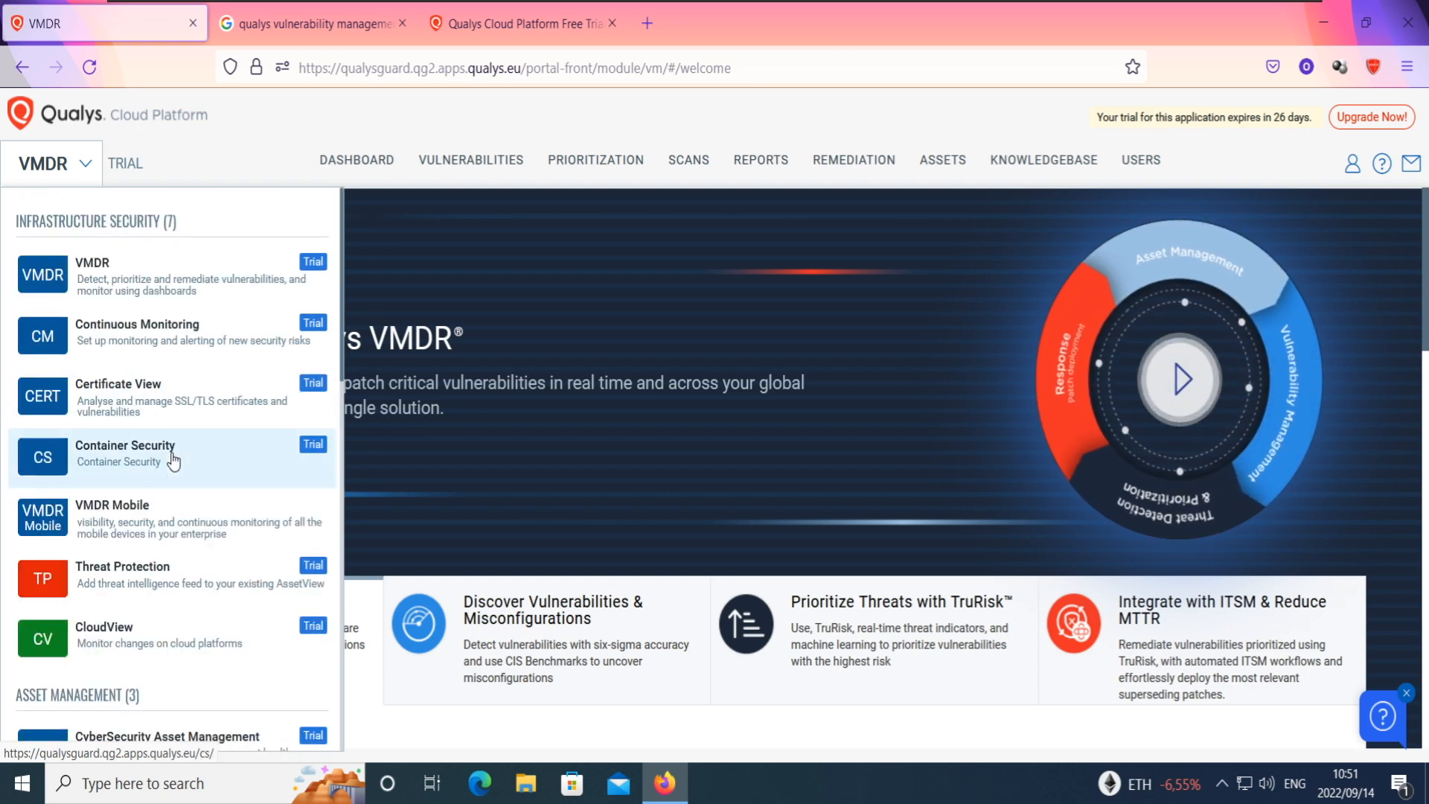
pyautogui.scroll(-14, 173, 461)
pyautogui.scroll(10, 175, 440)
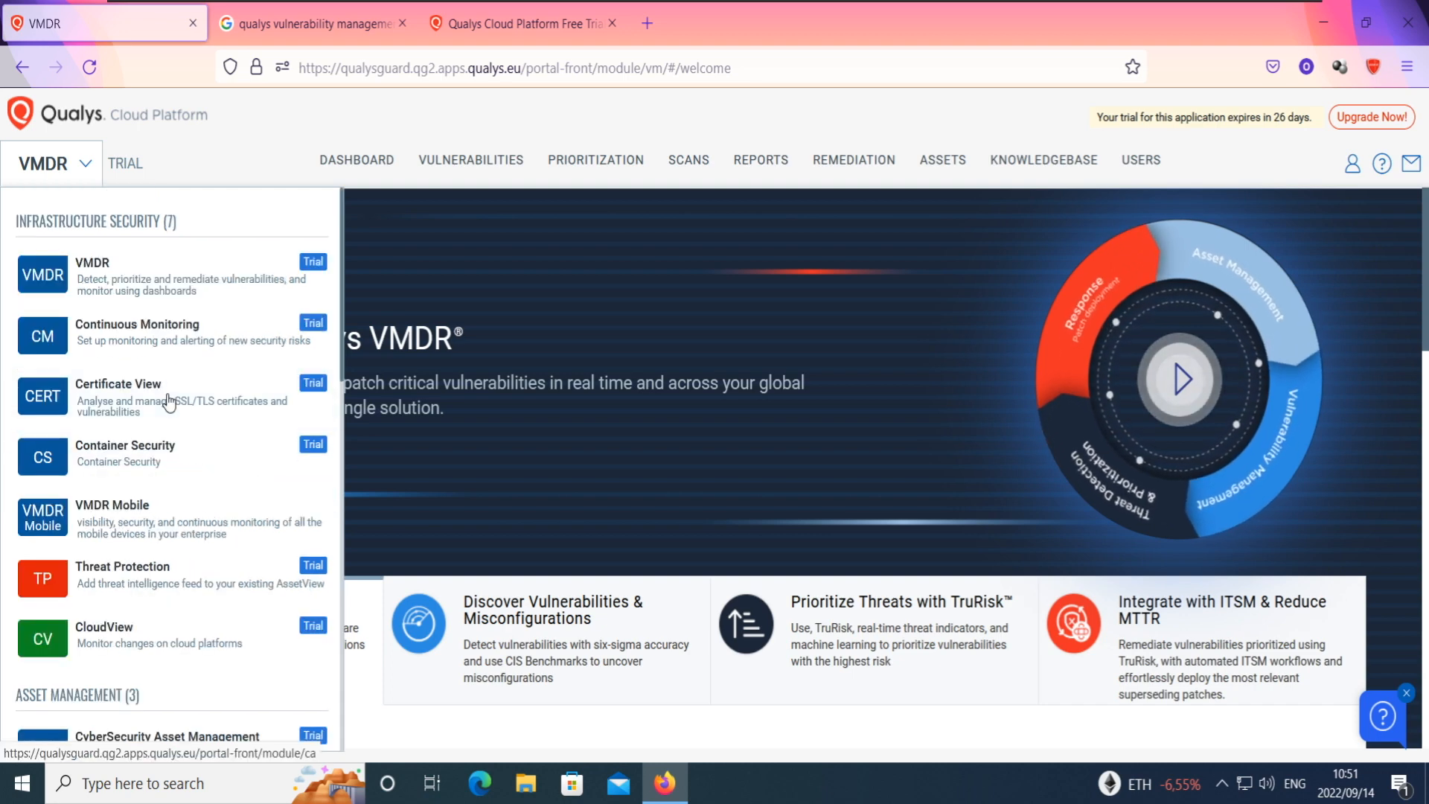
pyautogui.scroll(-10, 176, 446)
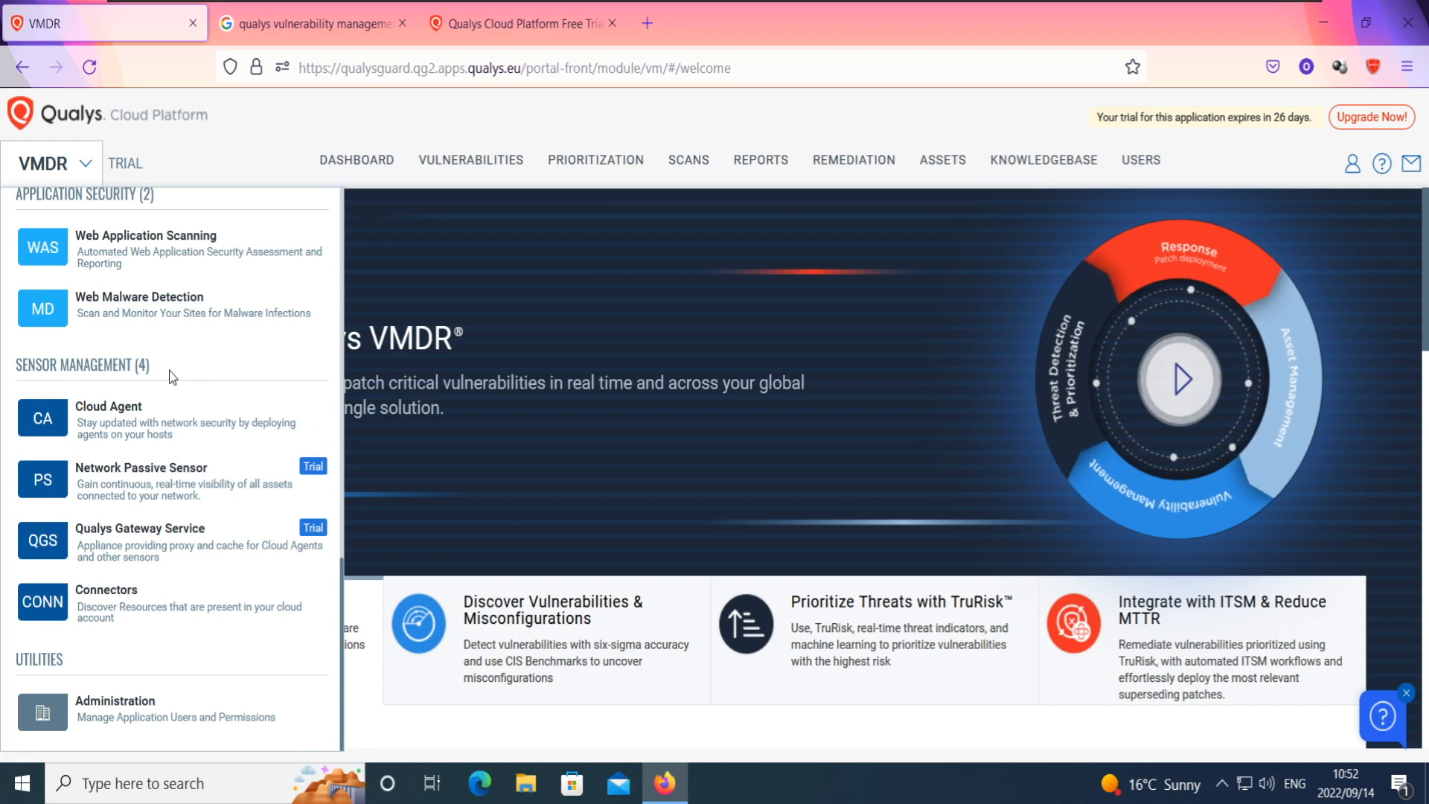
pyautogui.scroll(10, 218, 368)
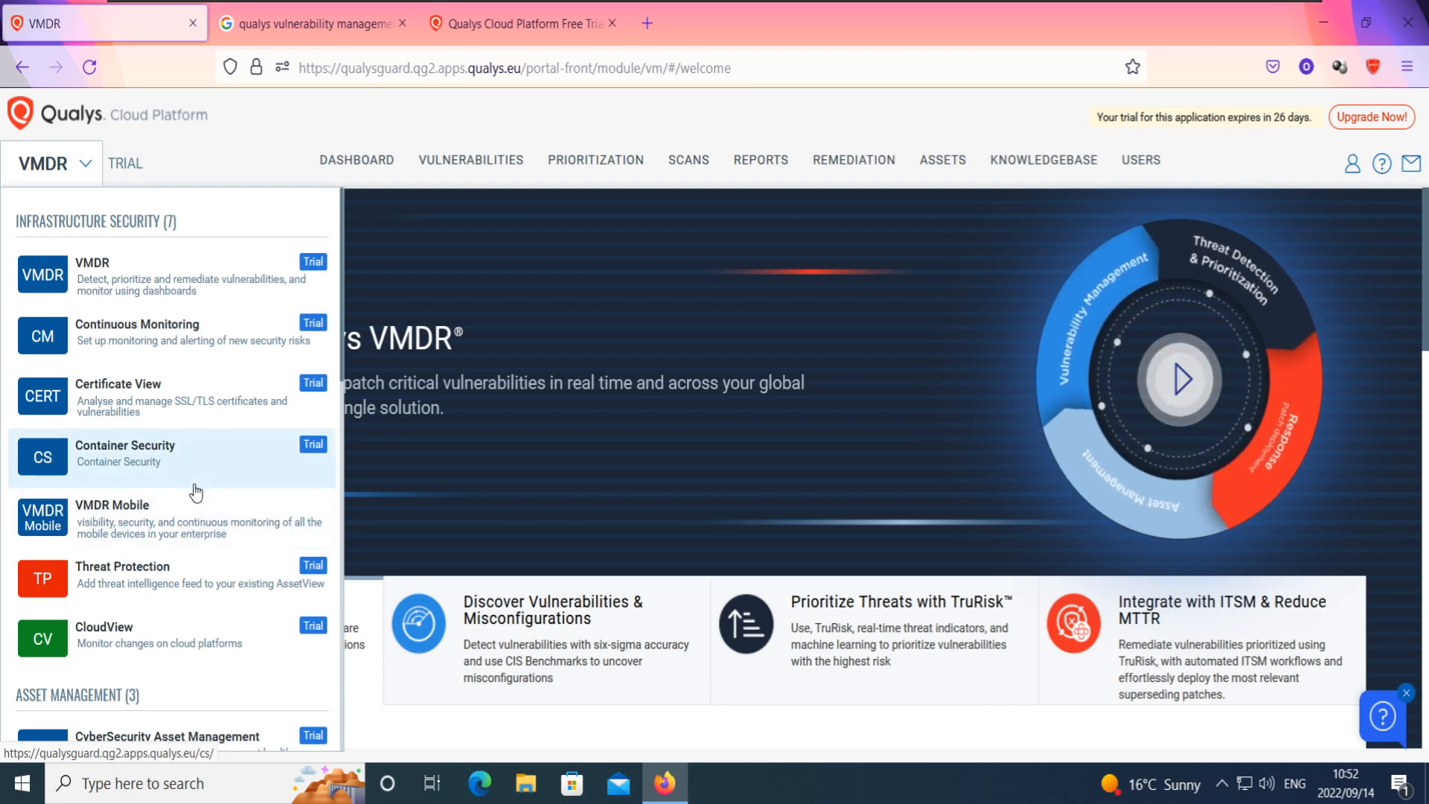
pyautogui.scroll(-10, 194, 493)
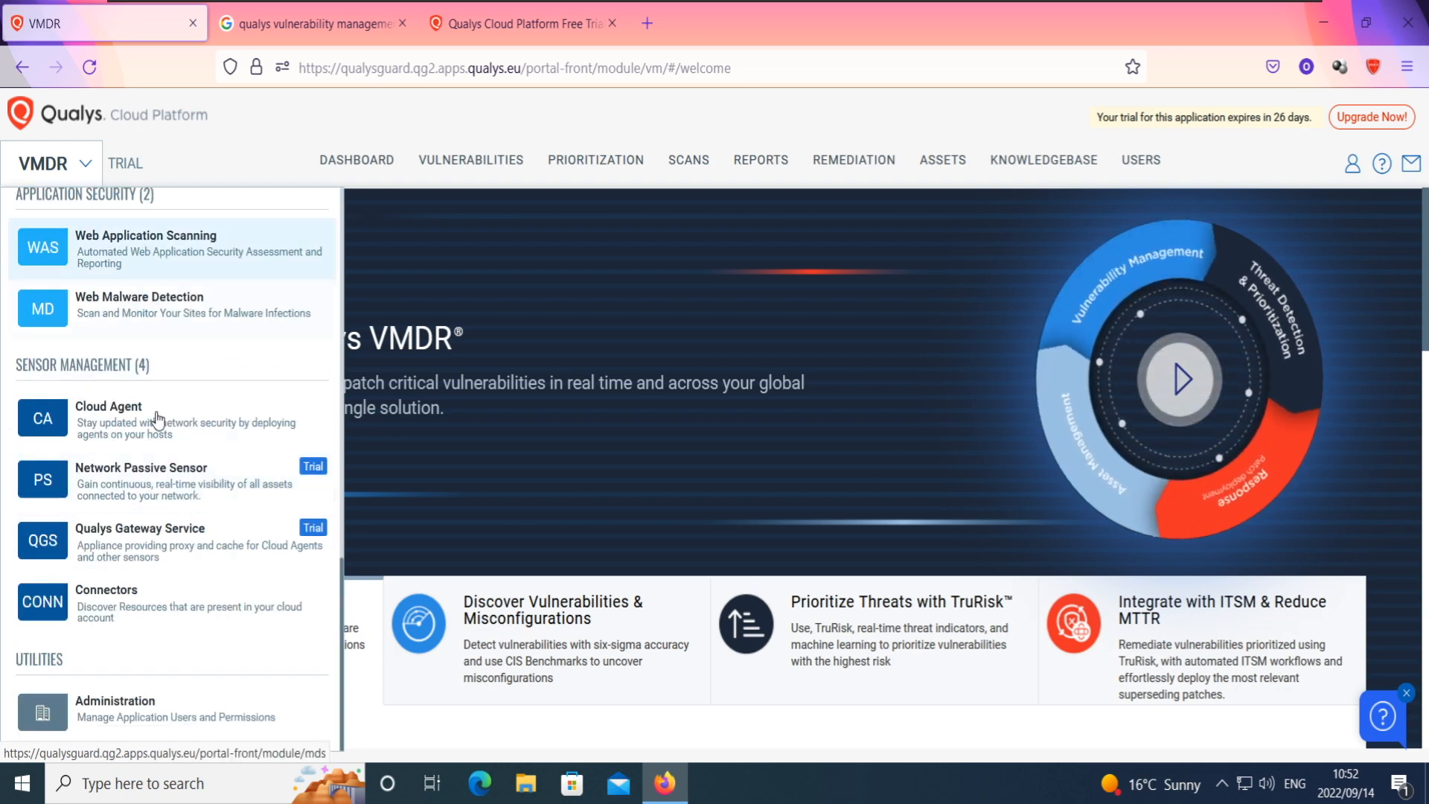
pyautogui.scroll(10, 152, 495)
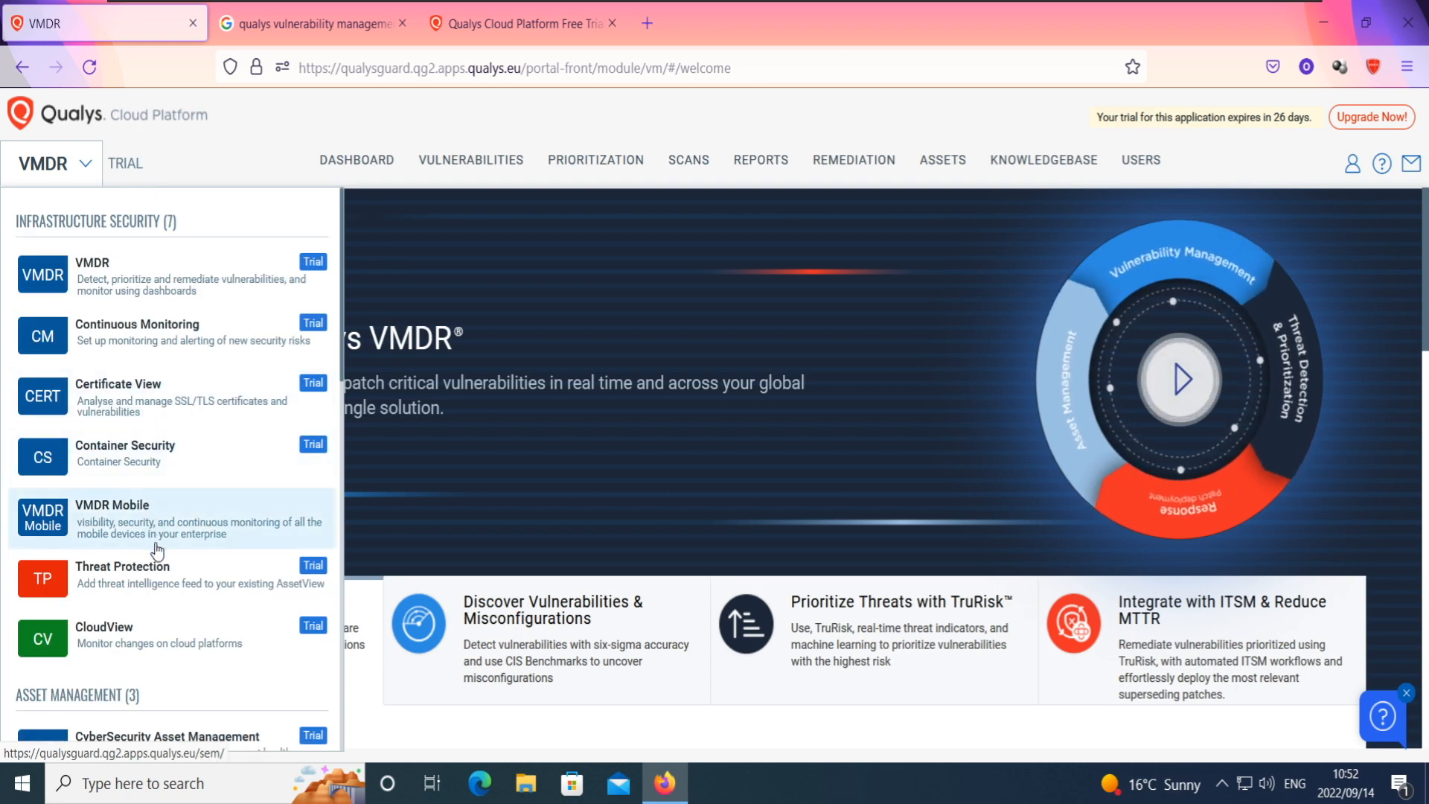
pyautogui.scroll(-10, 152, 527)
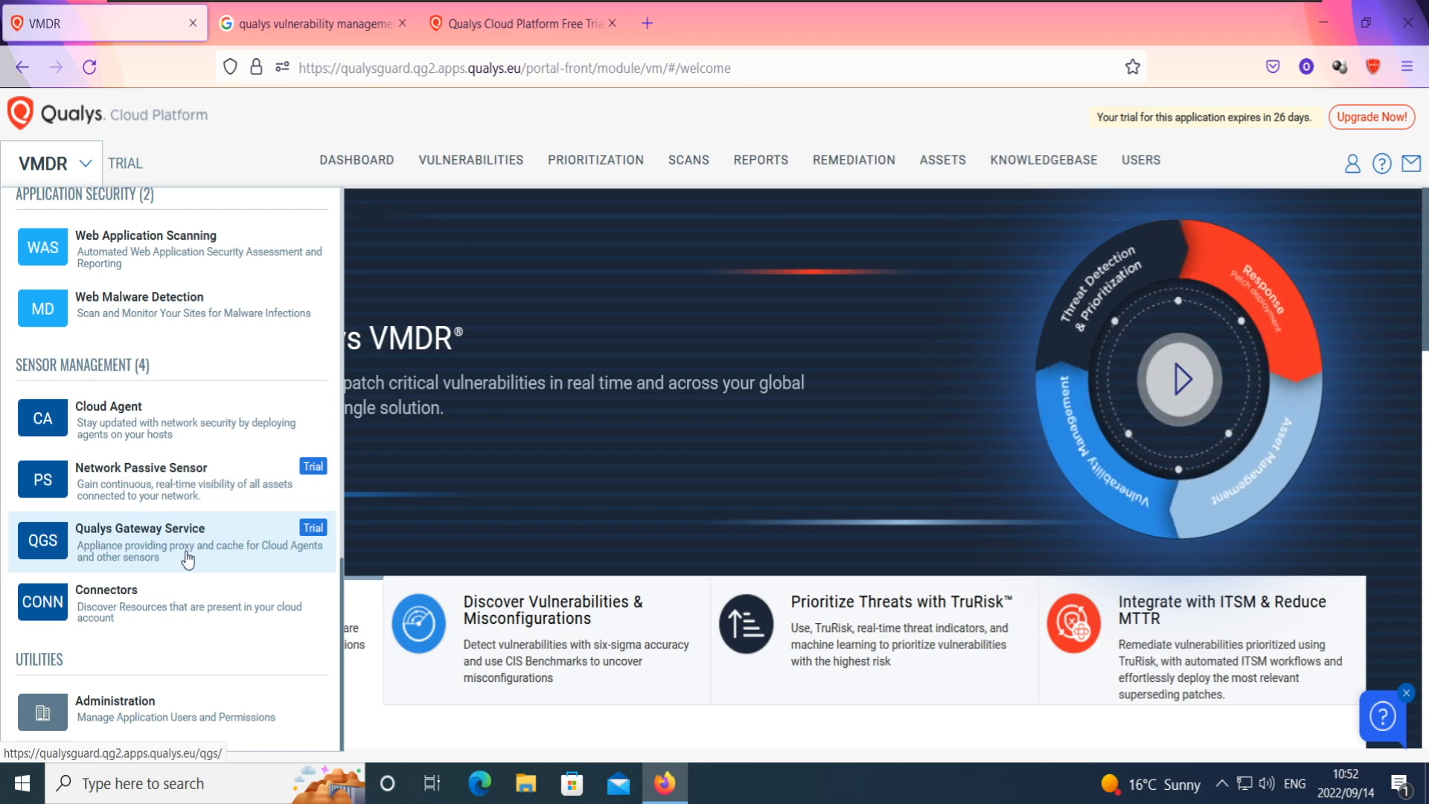
pyautogui.scroll(10, 194, 718)
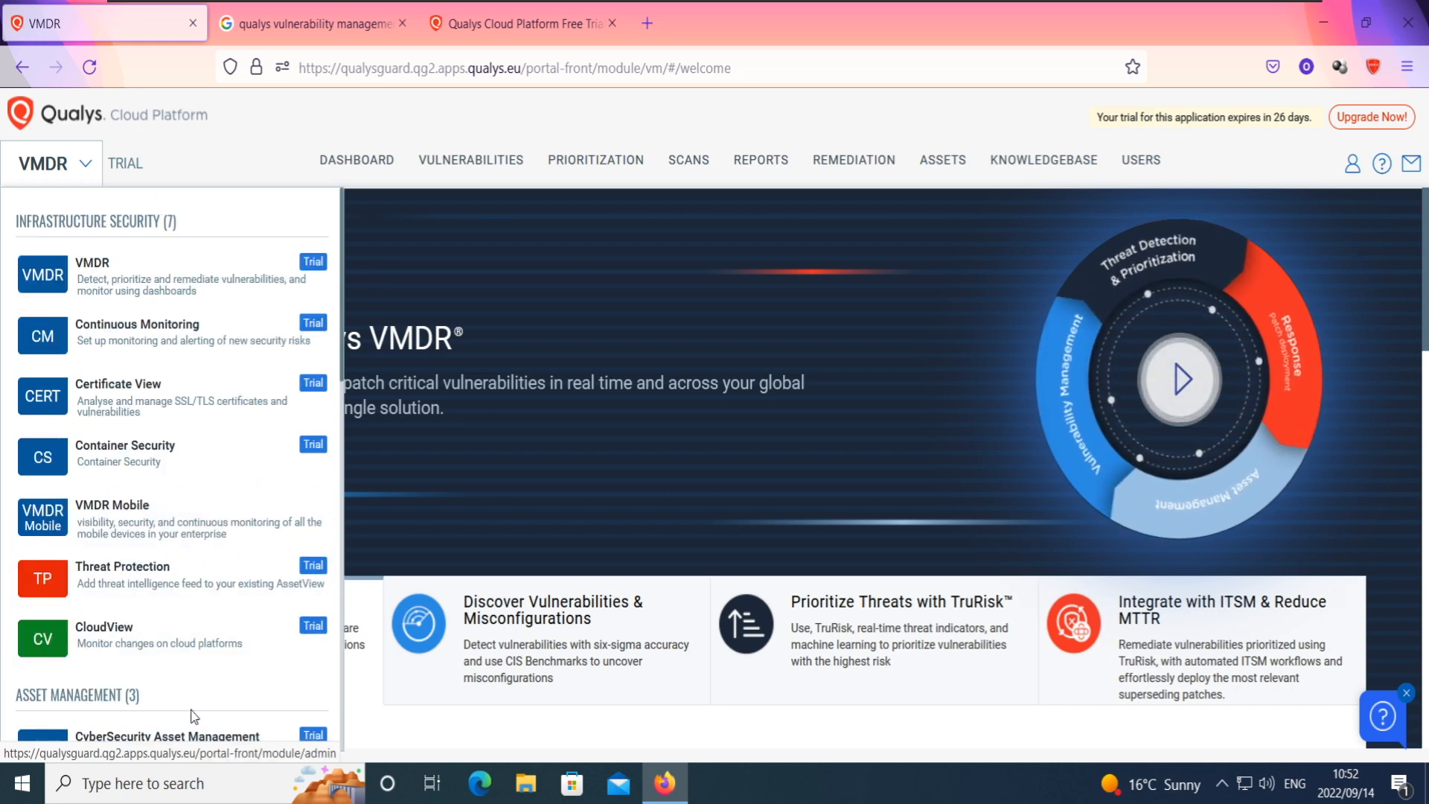
pyautogui.scroll(-10, 193, 718)
pyautogui.scroll(10, 194, 718)
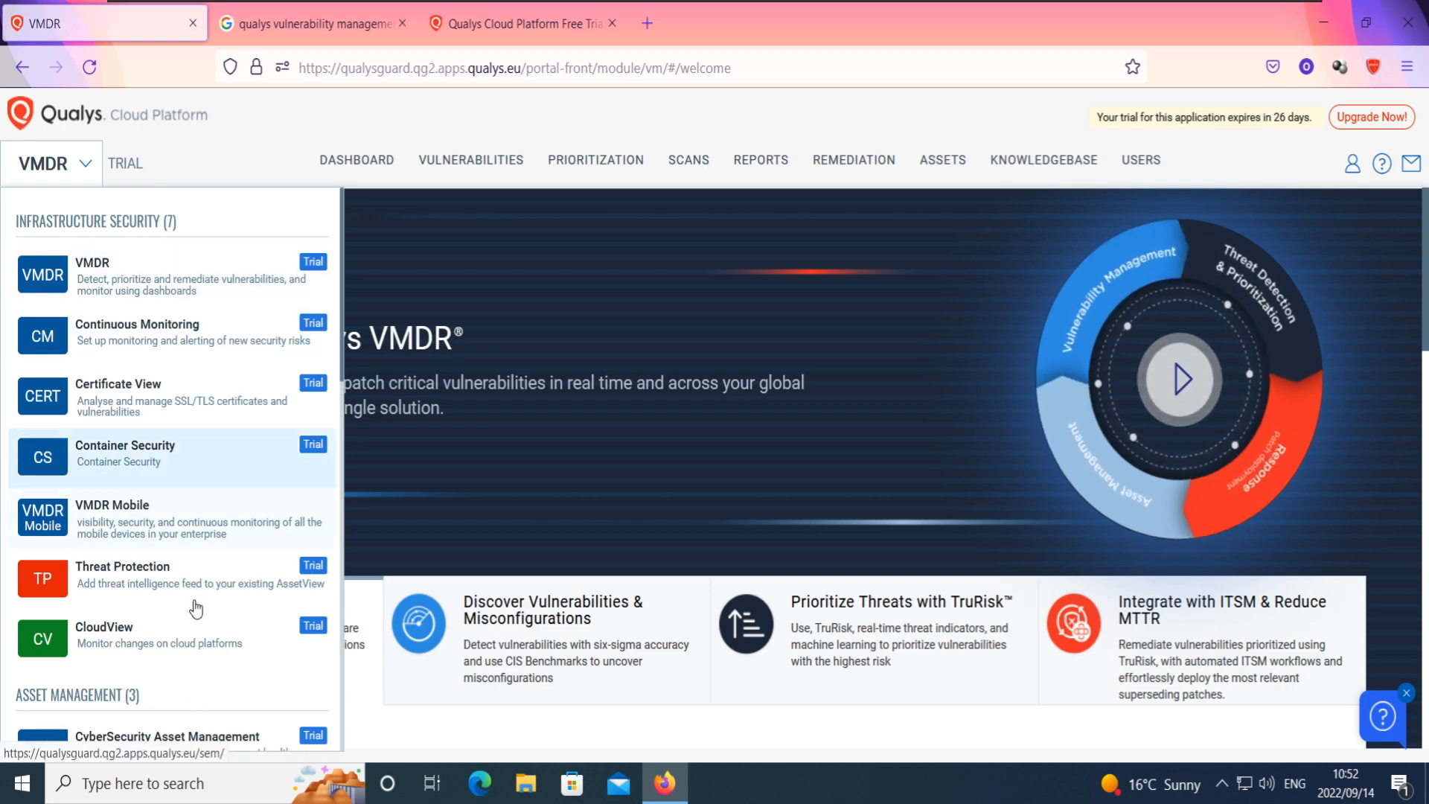
pyautogui.scroll(-10, 193, 648)
pyautogui.scroll(10, 193, 648)
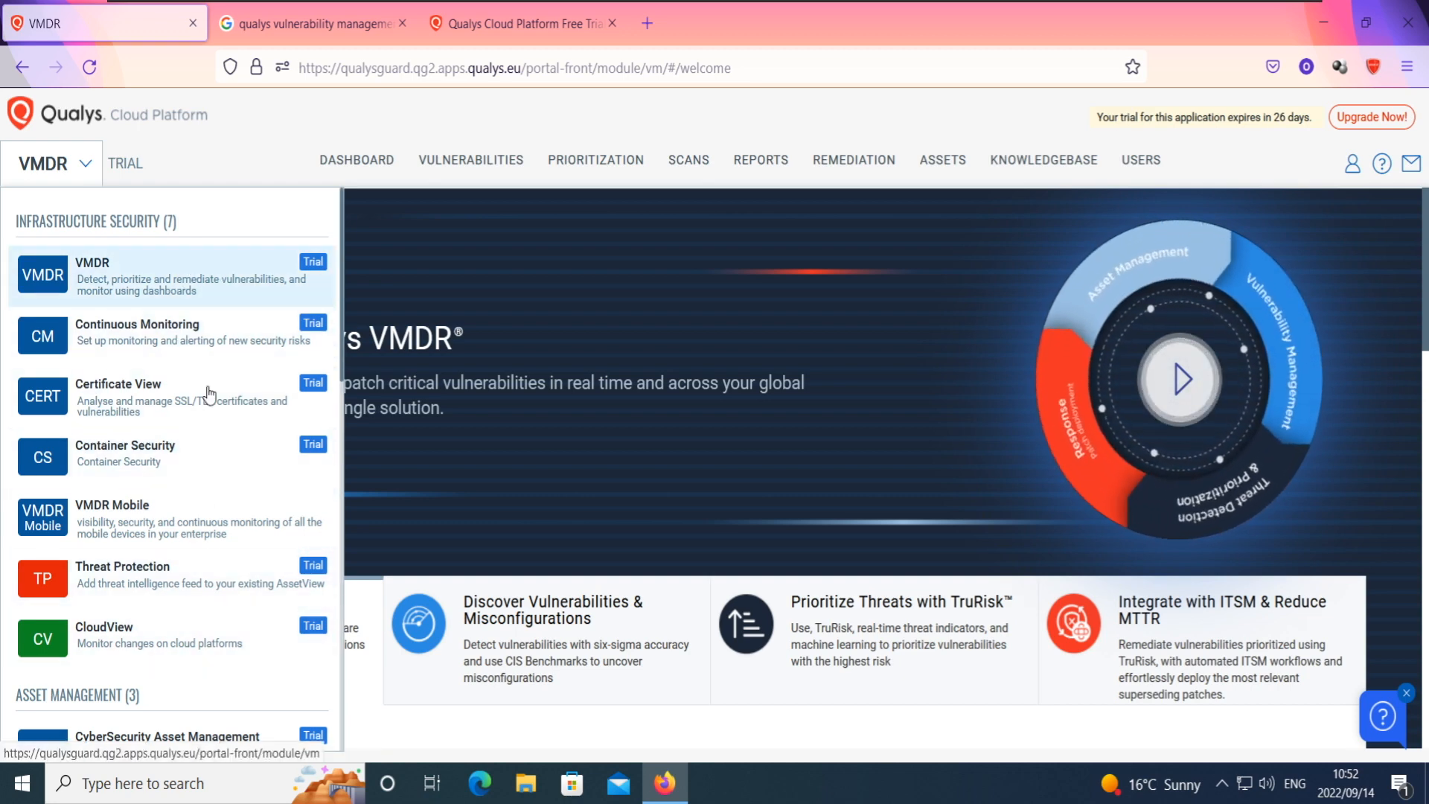
pyautogui.scroll(-8, 154, 655)
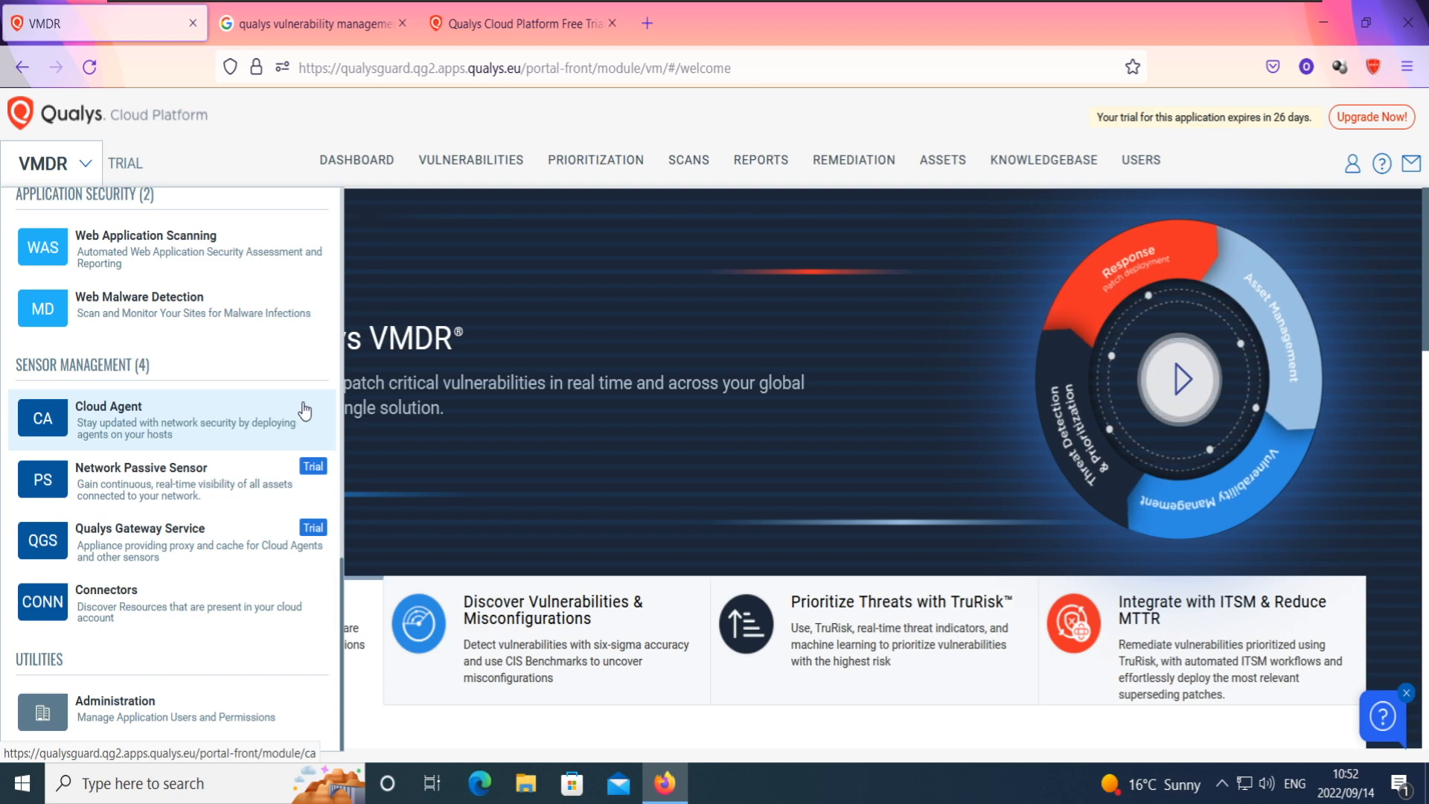
pyautogui.scroll(8, 287, 397)
pyautogui.scroll(-8, 261, 511)
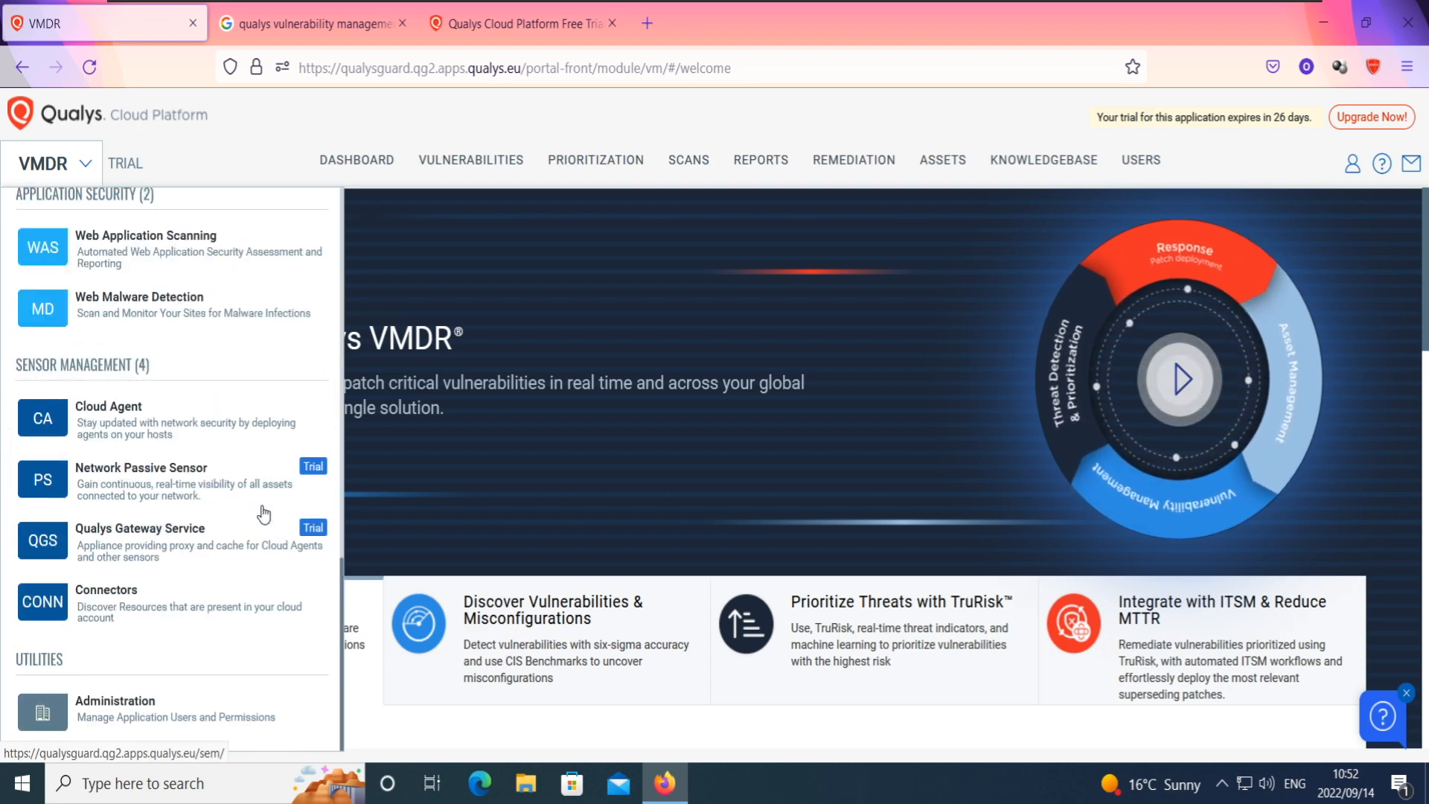
pyautogui.scroll(8, 243, 409)
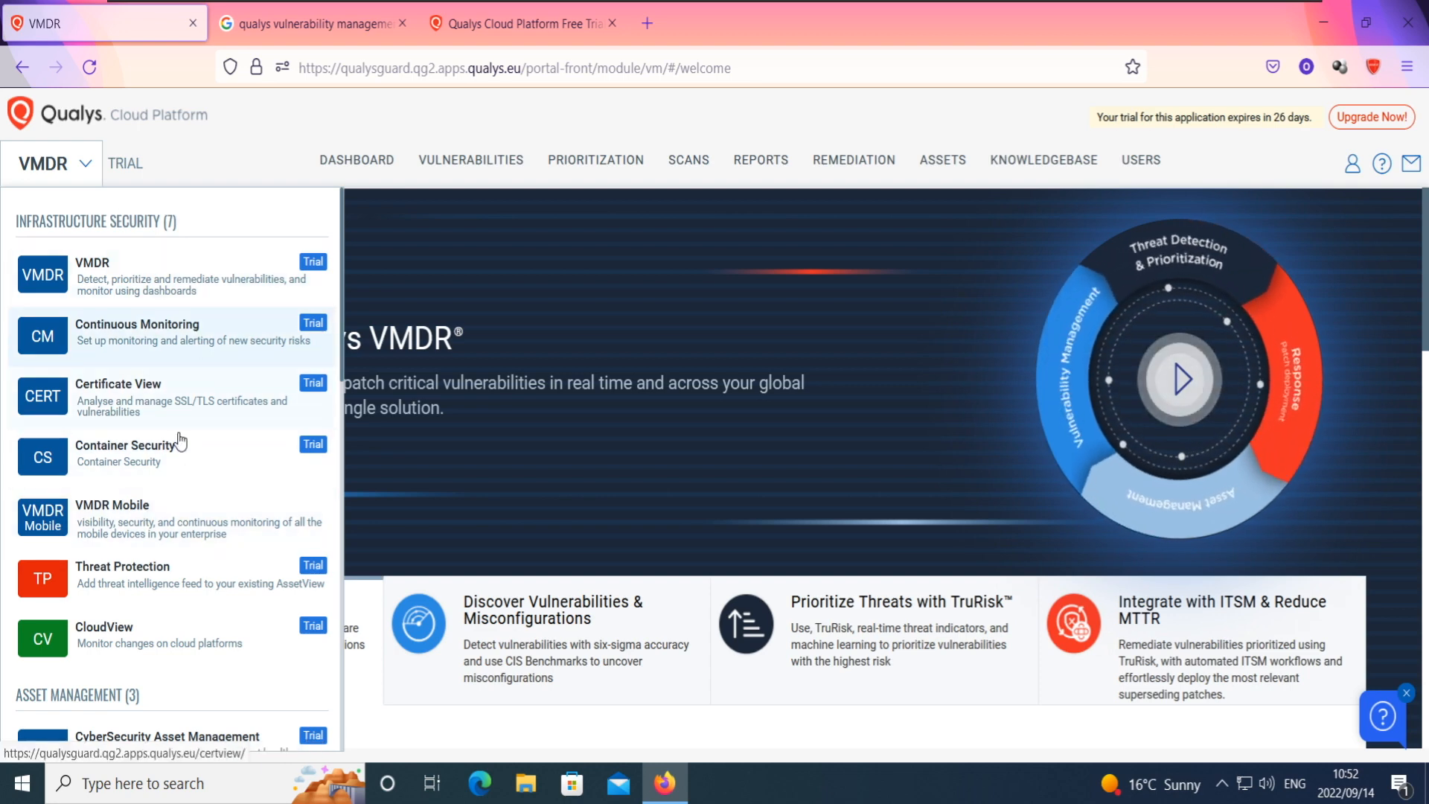
pyautogui.scroll(-8, 175, 491)
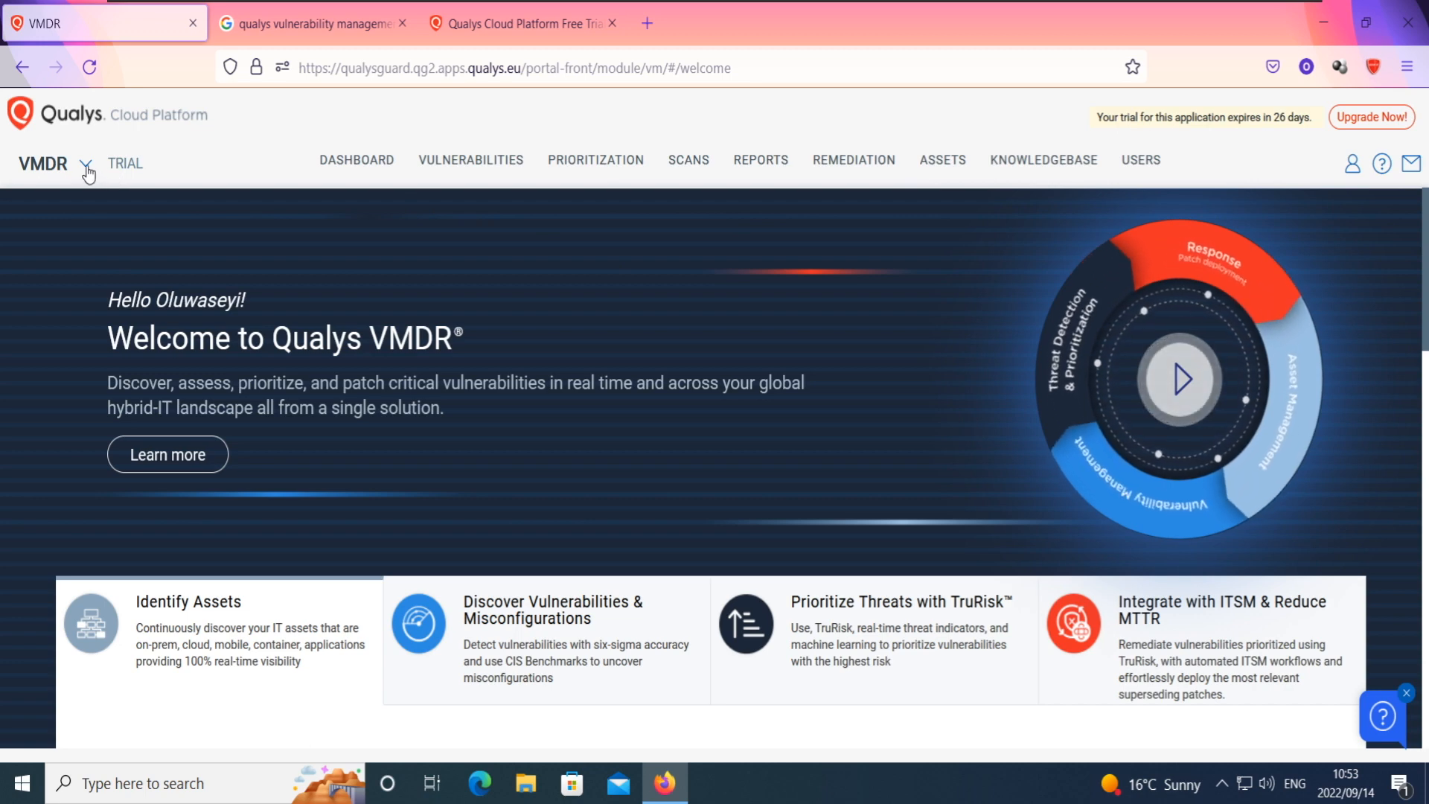
# Step: Go to the Scans section and open the Maps list, which has no maps yet
pyautogui.scroll(-4, 351, 315)
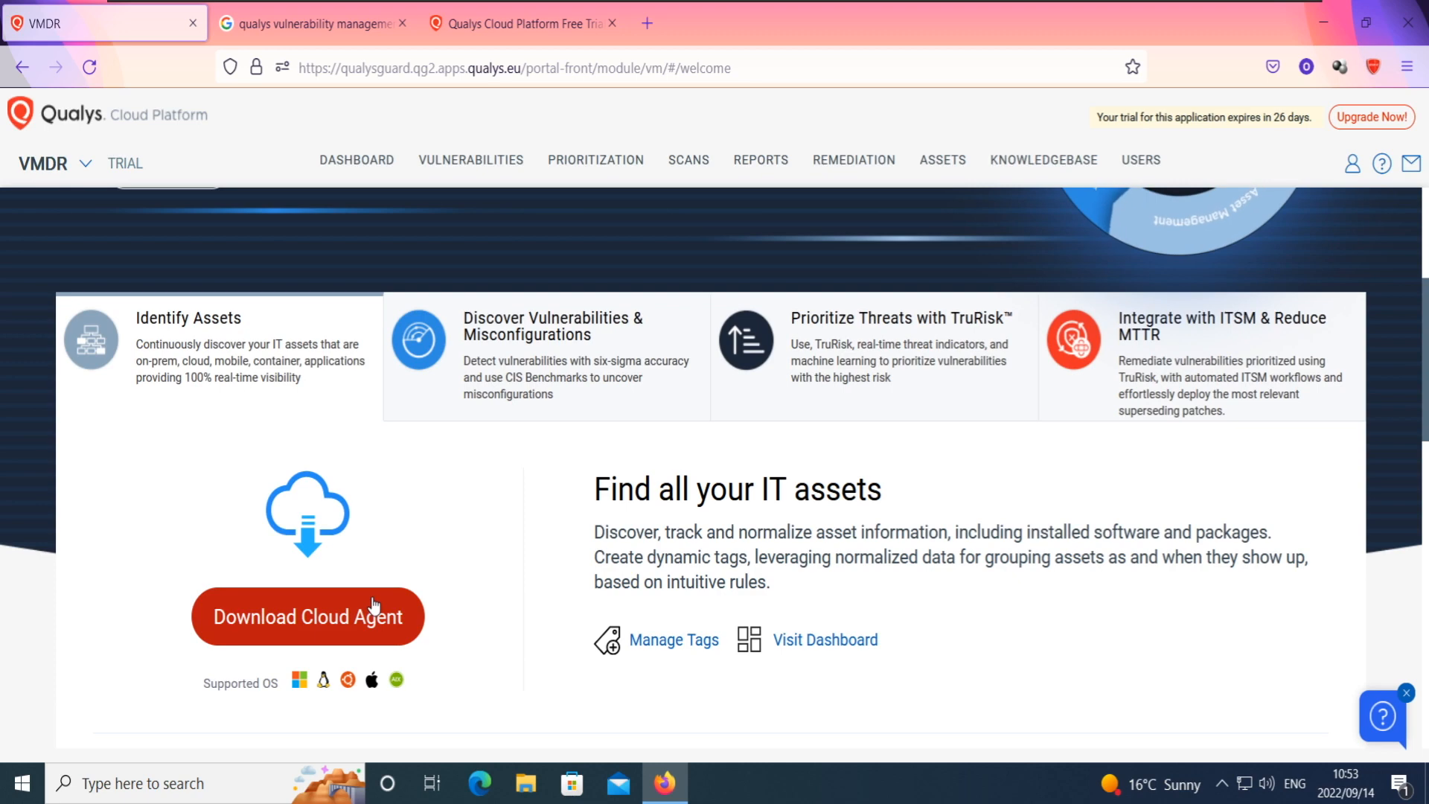
pyautogui.click(689, 161)
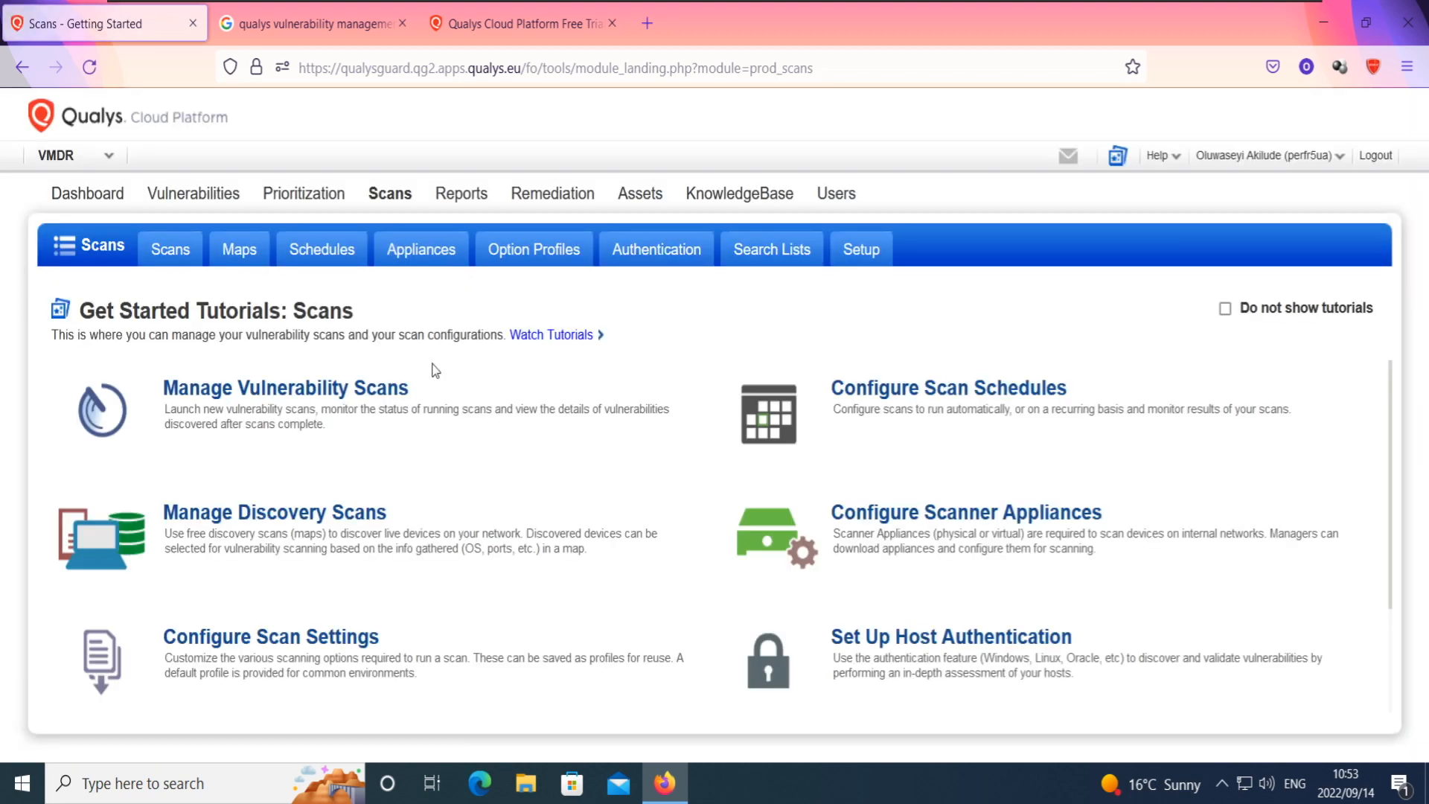
pyautogui.click(239, 251)
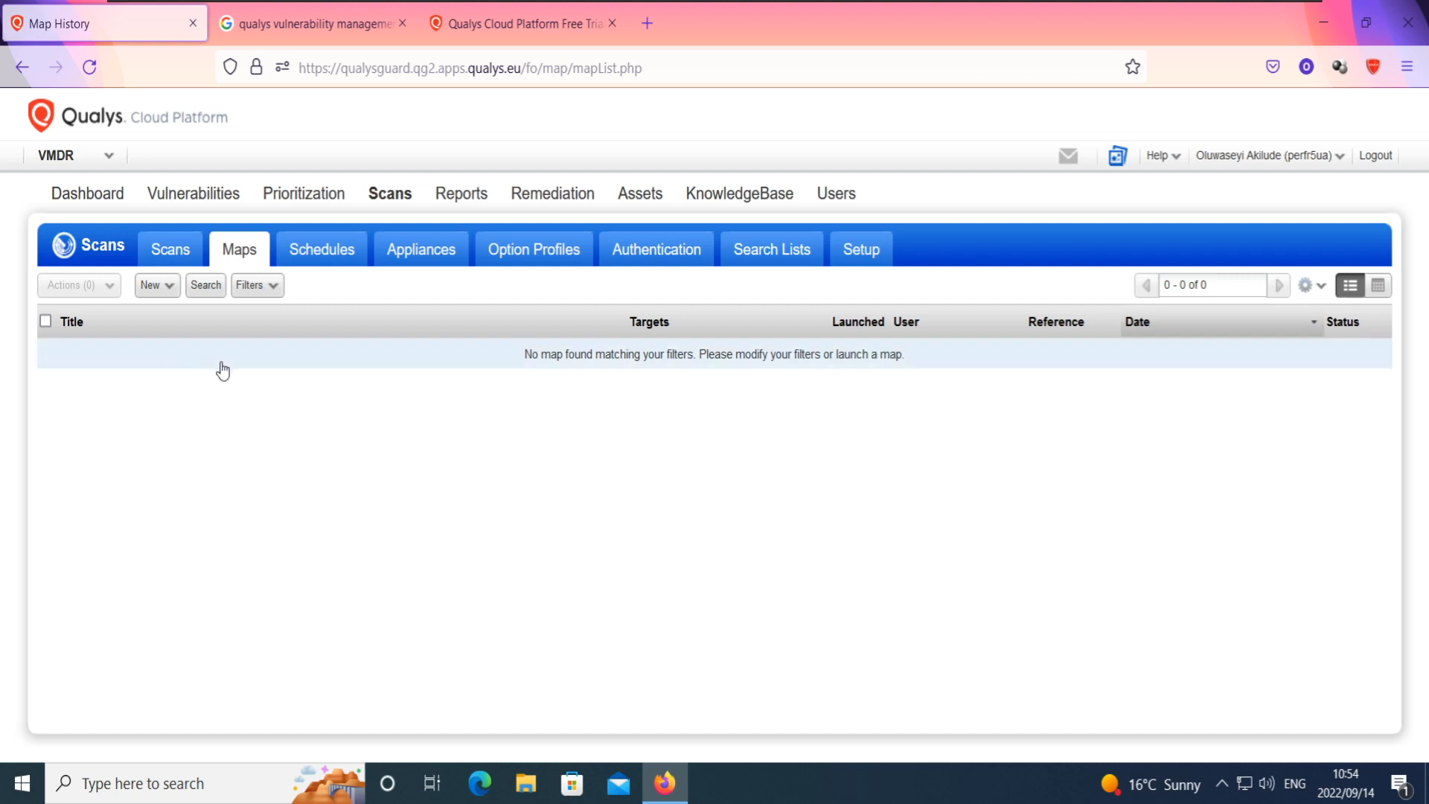
# Step: Start a new map titled Host_Discovery using the Initial Options (default) option profile
pyautogui.click(169, 288)
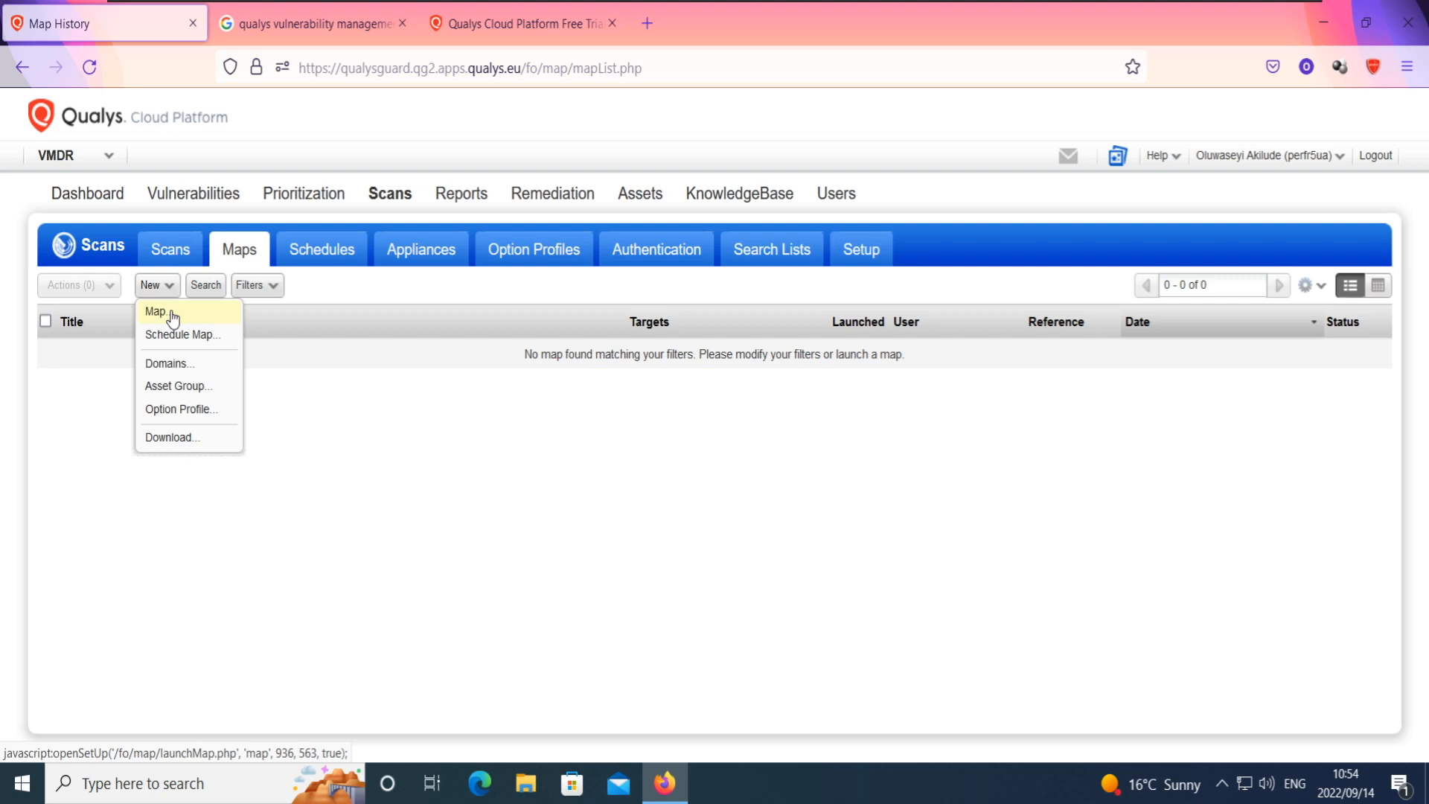
pyautogui.click(172, 314)
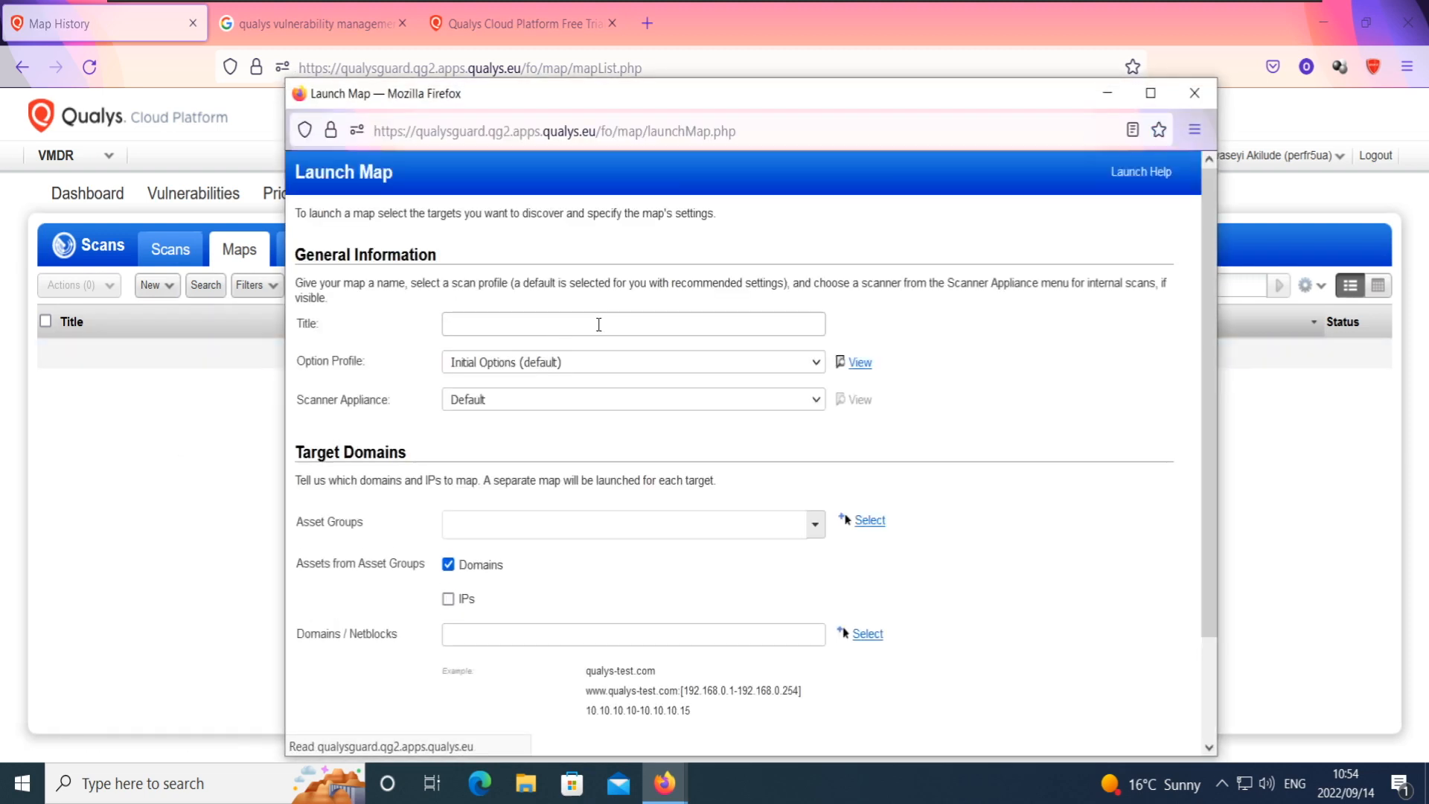
pyautogui.click(592, 324)
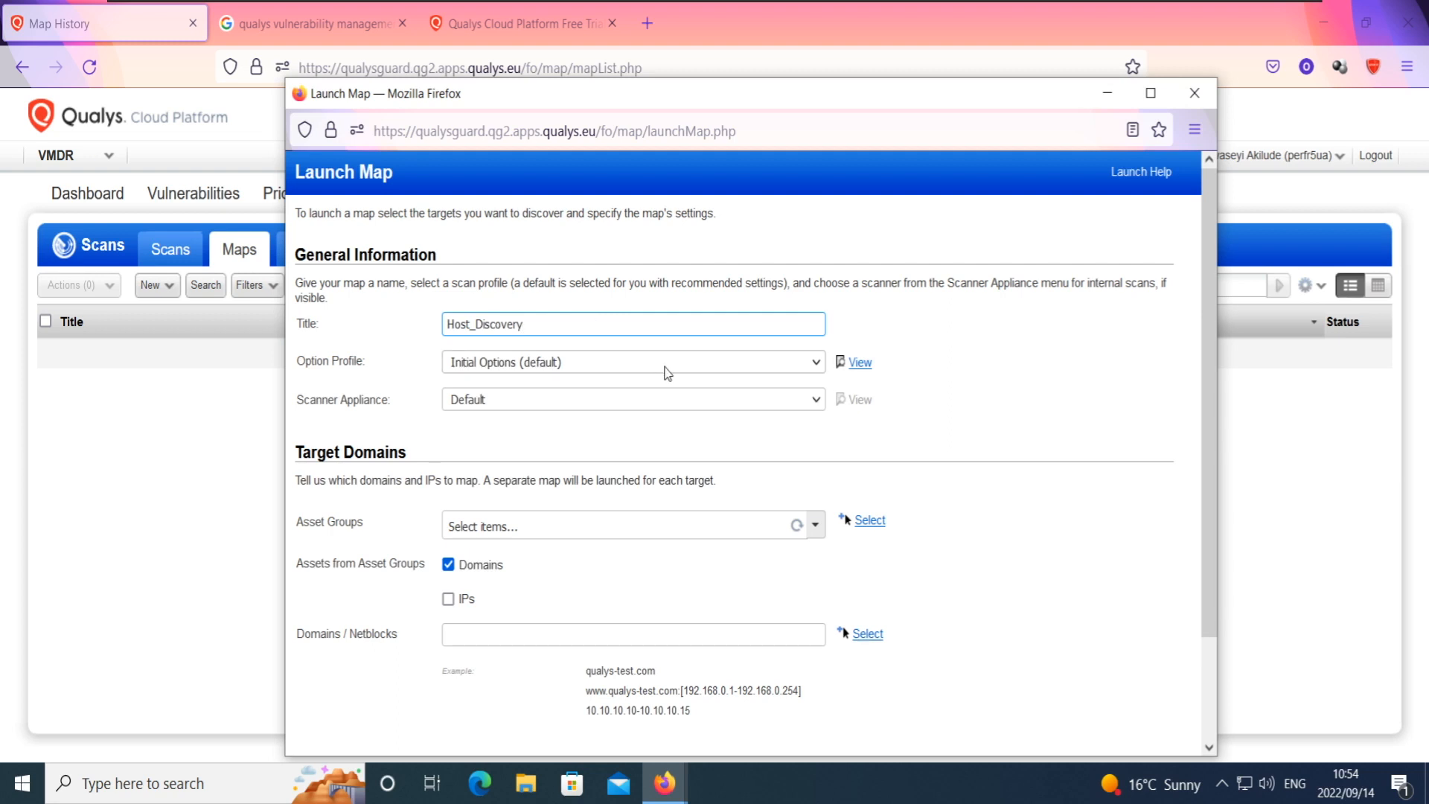
pyautogui.click(733, 367)
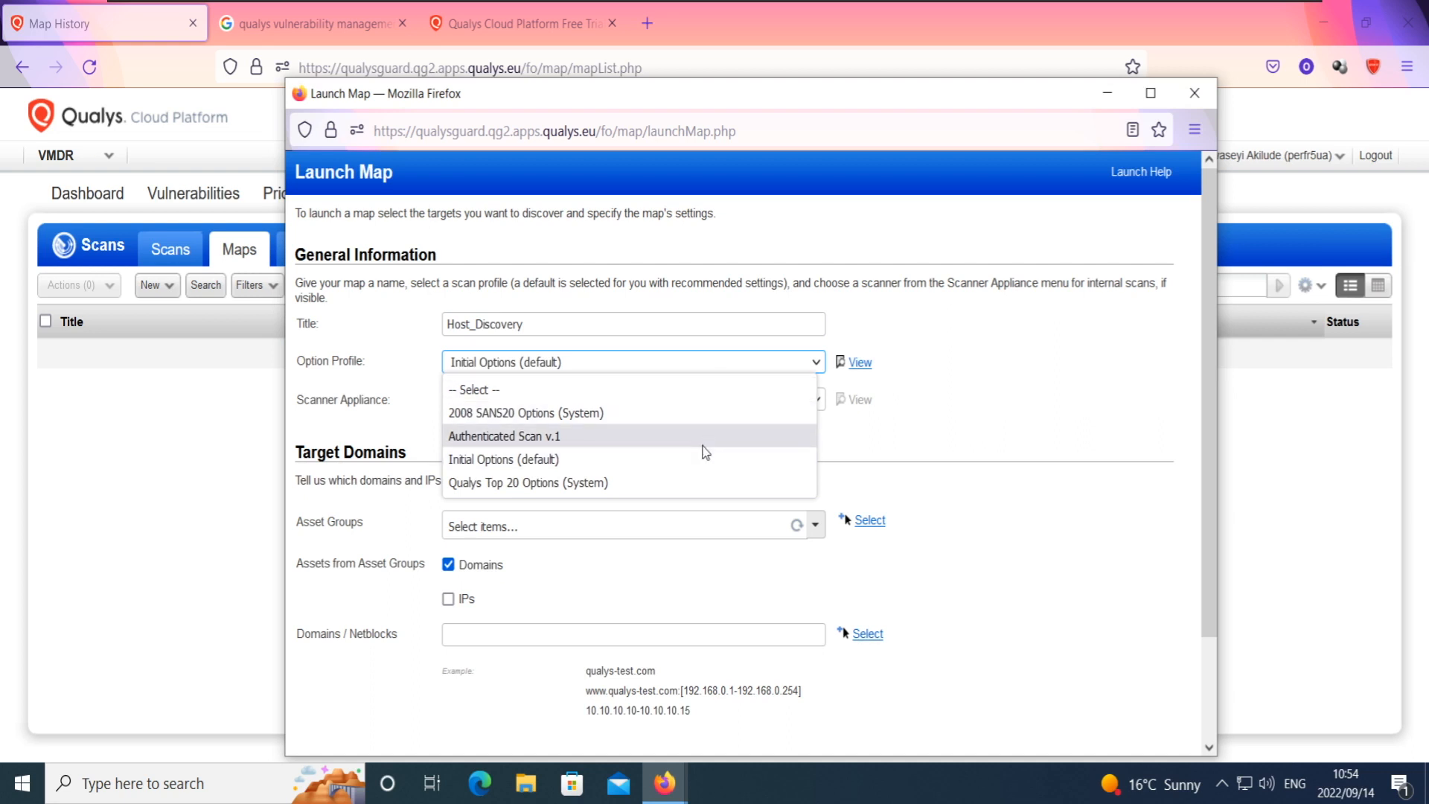
pyautogui.click(655, 463)
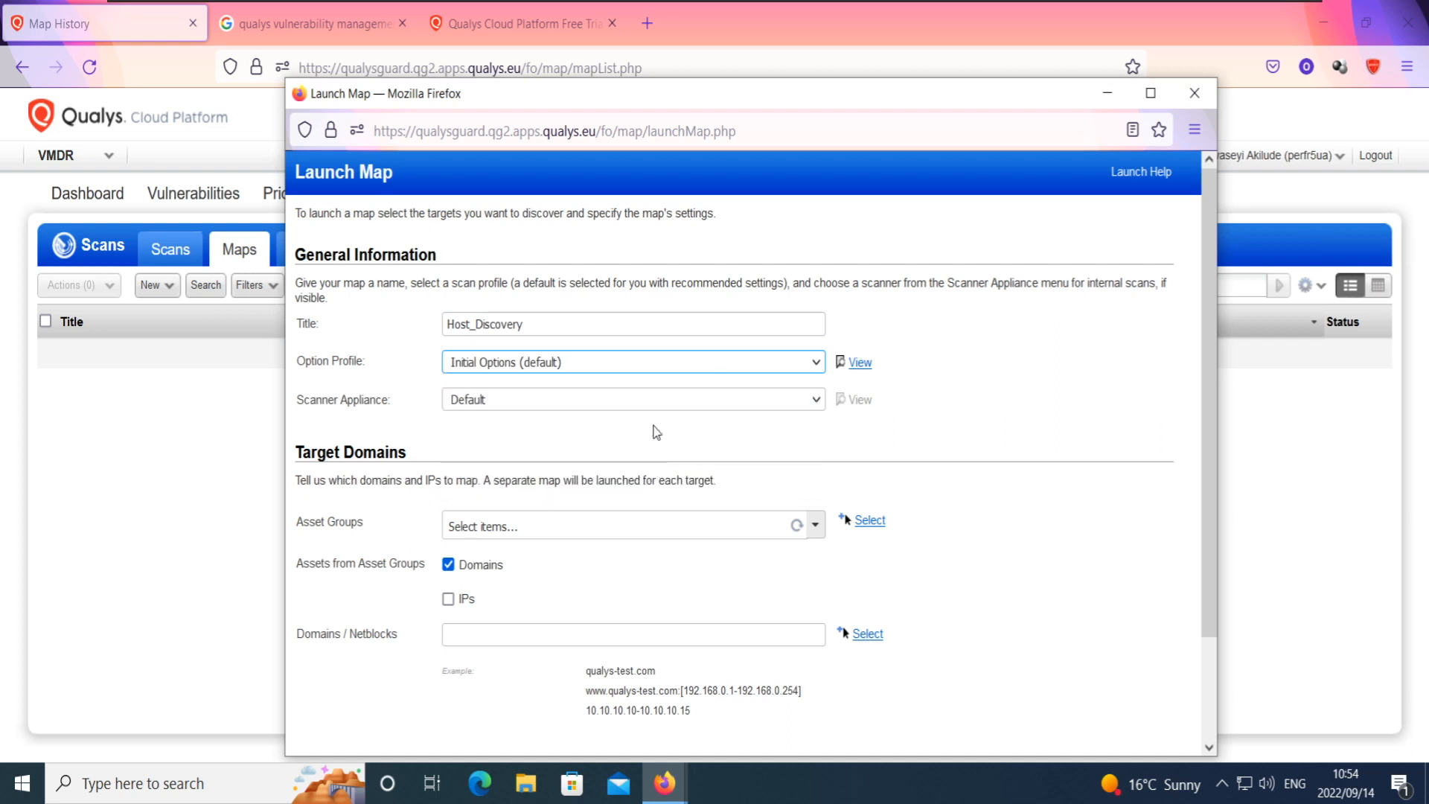
# Step: View the Initial Options profile's scan settings and open it for editing
pyautogui.click(860, 363)
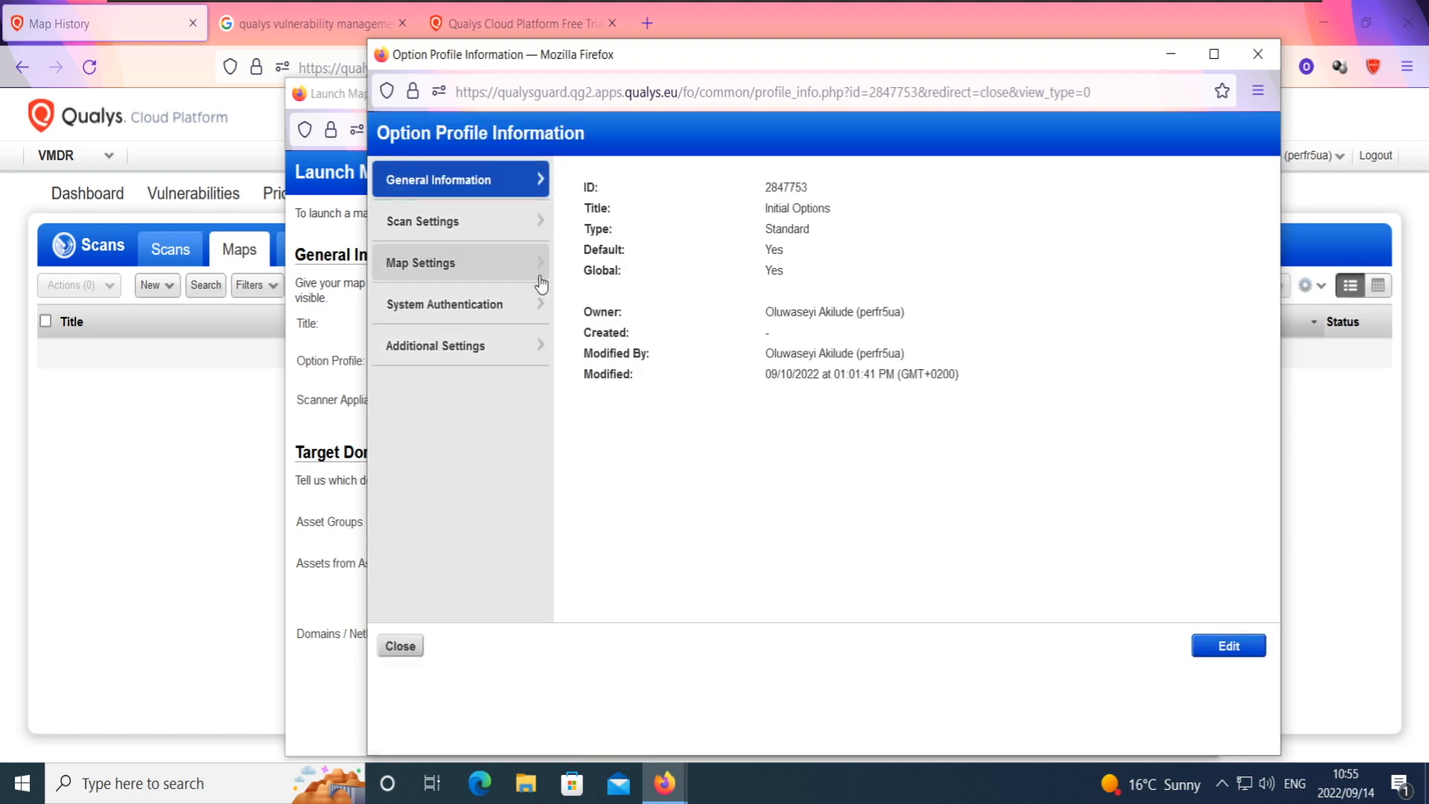
pyautogui.click(459, 235)
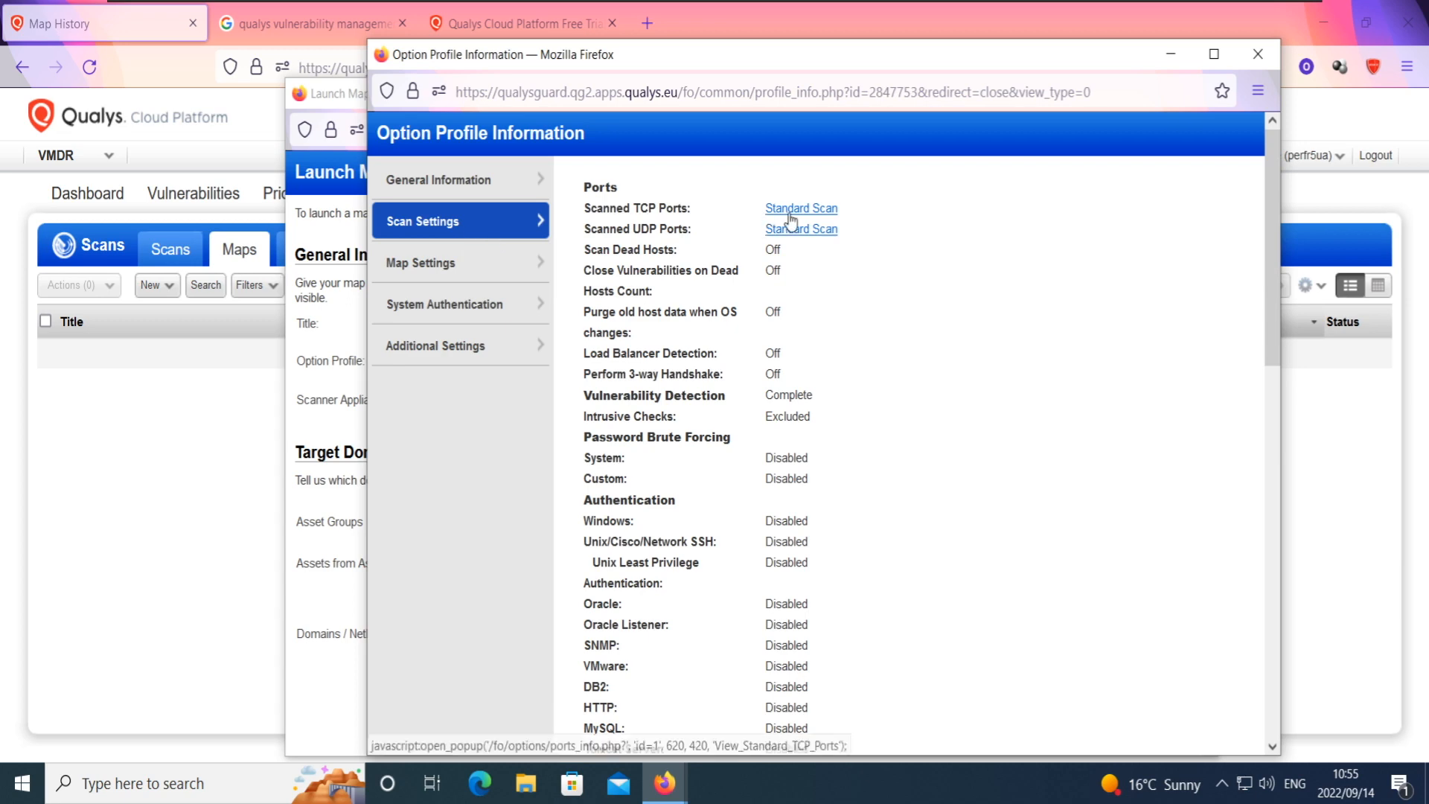
pyautogui.scroll(-12, 852, 303)
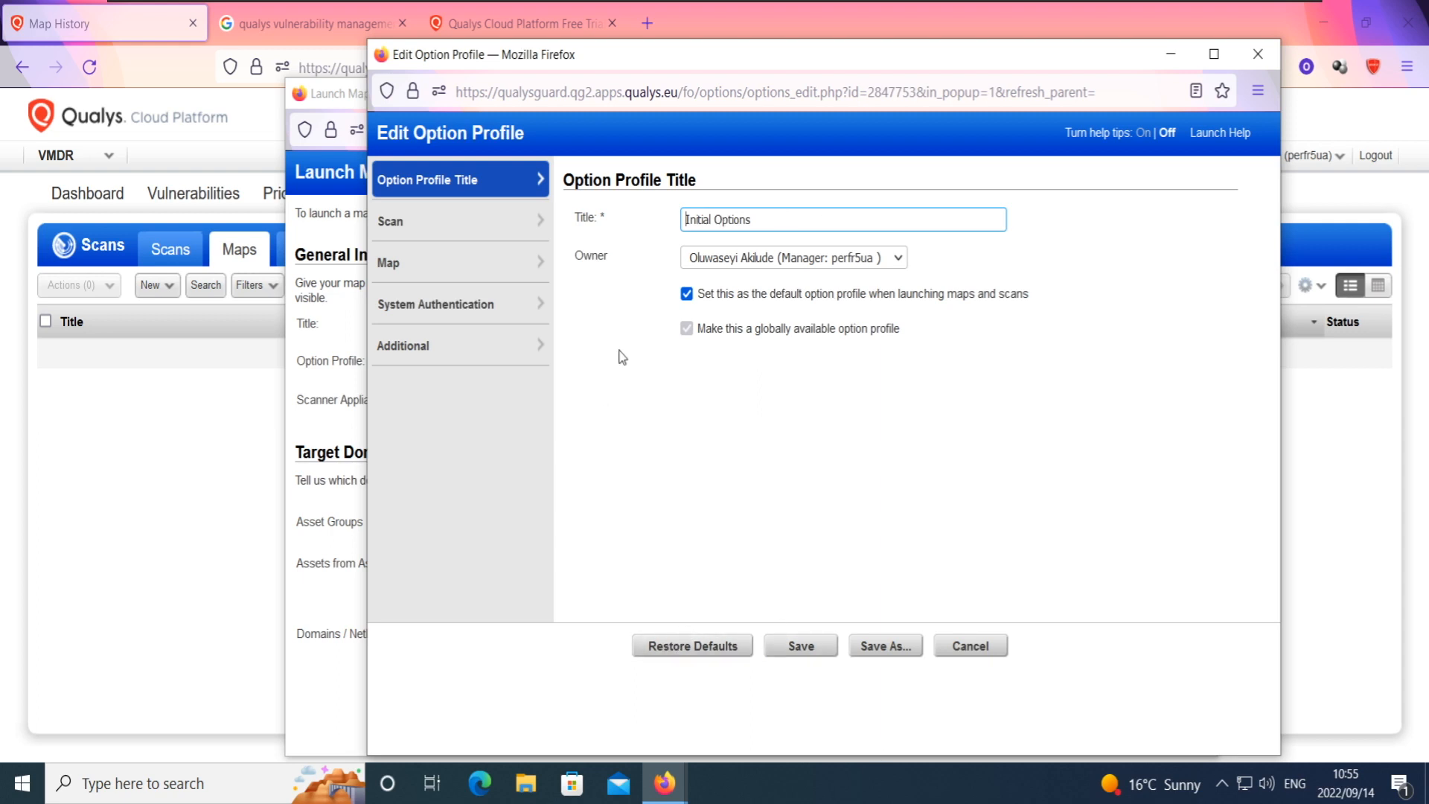
# Step: Scroll through the Initial Options profile's scan settings in the editor
pyautogui.click(407, 225)
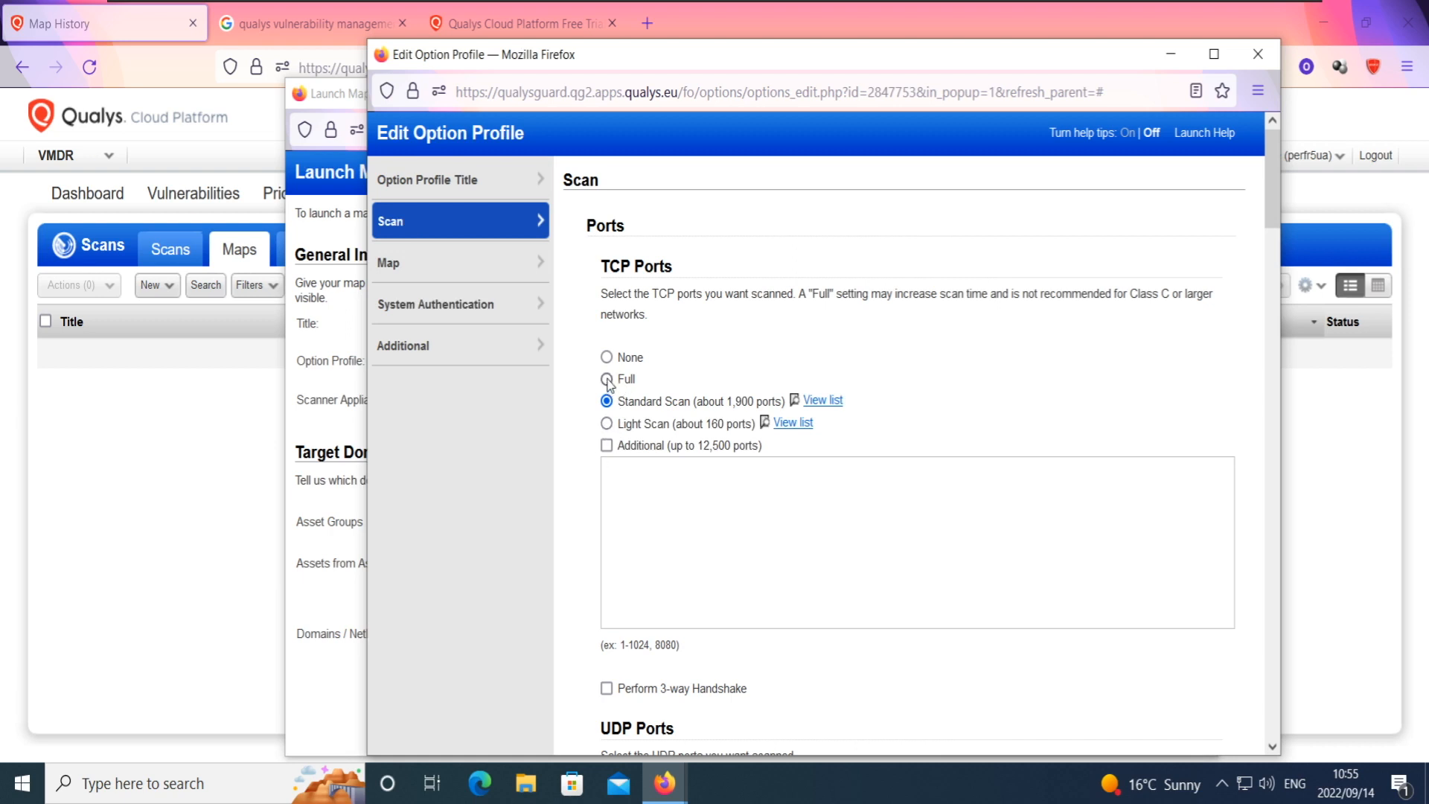
pyautogui.scroll(-2, 699, 466)
pyautogui.scroll(-7, 700, 465)
pyautogui.scroll(-4, 677, 453)
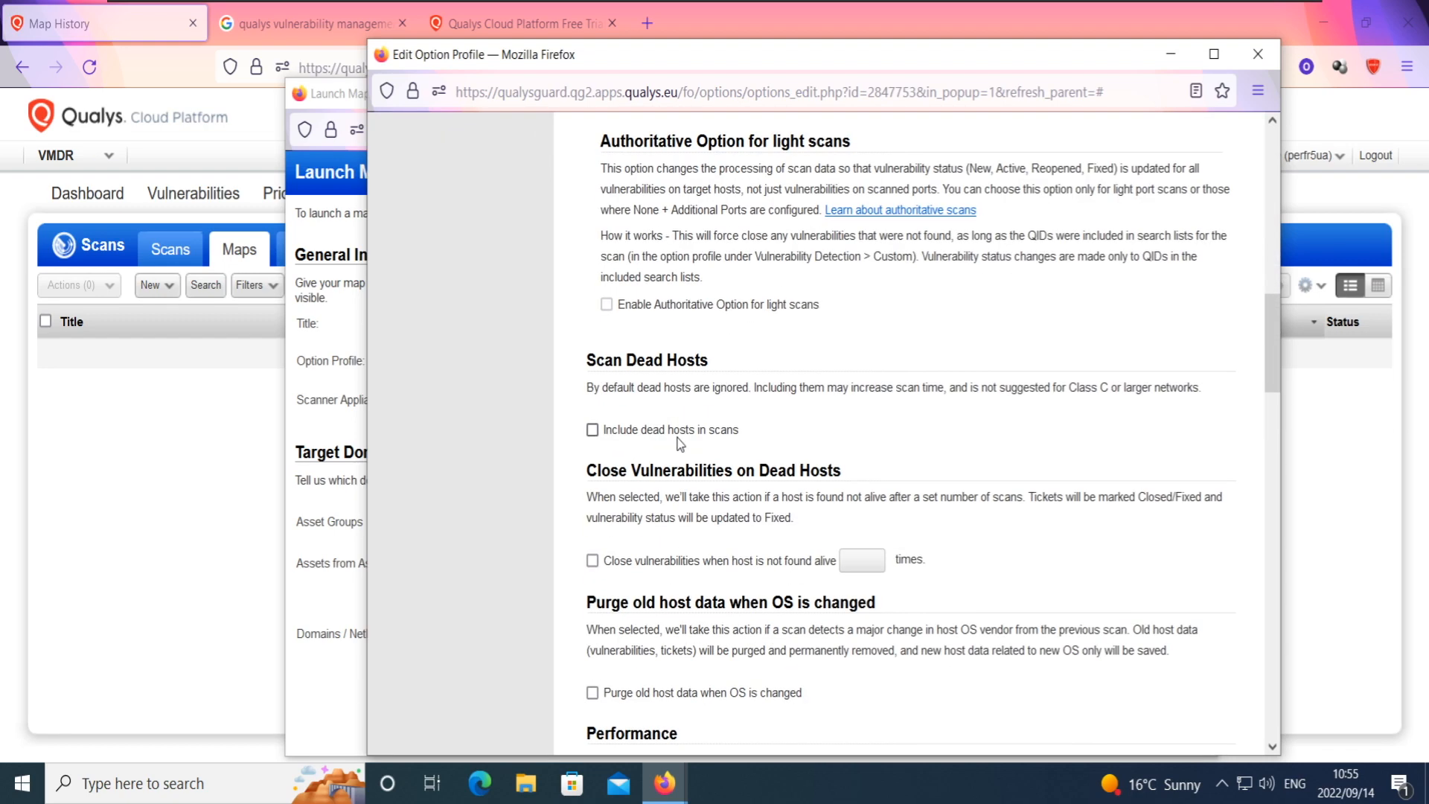
pyautogui.scroll(-7, 680, 445)
pyautogui.scroll(-5, 679, 437)
pyautogui.scroll(-3, 680, 440)
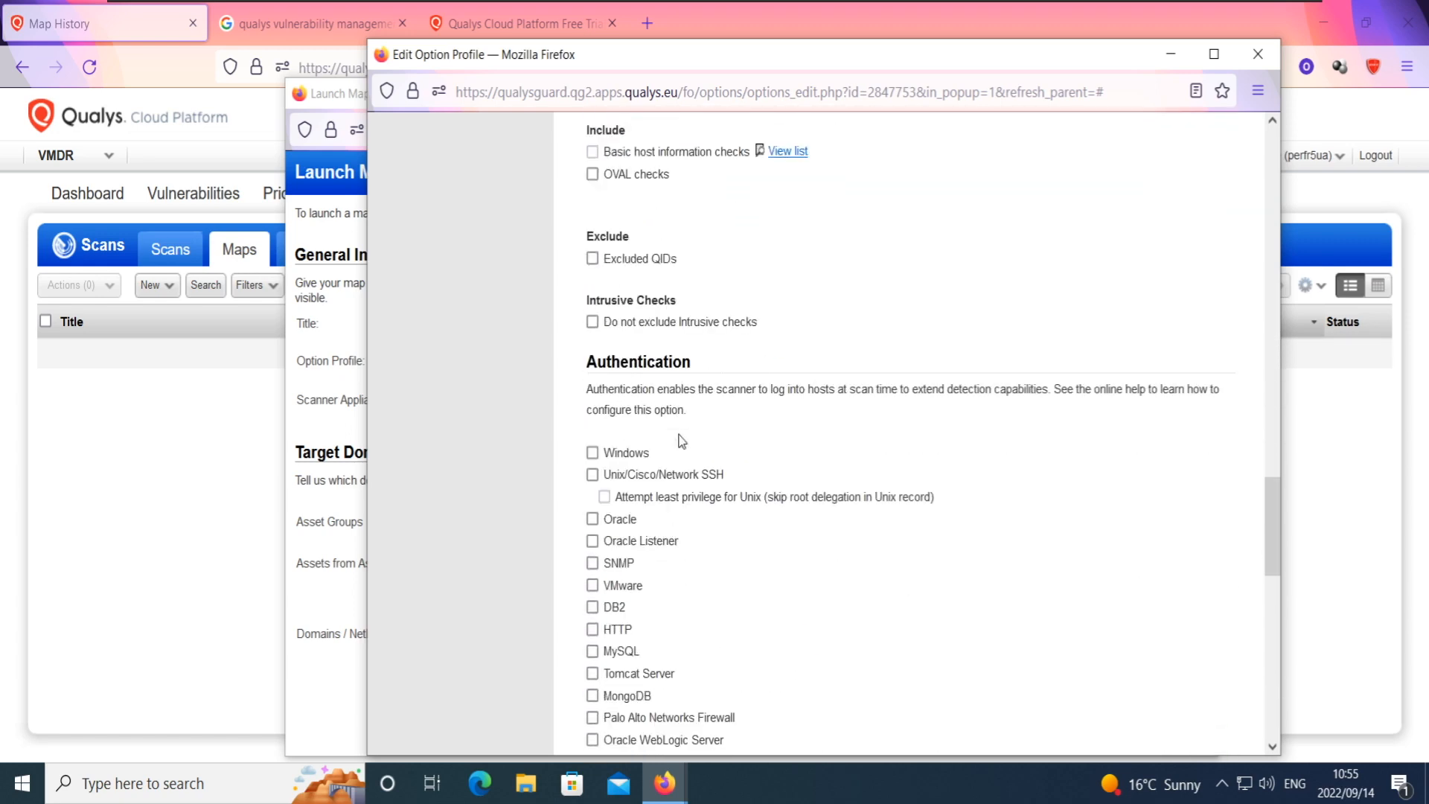
pyautogui.scroll(-2, 685, 437)
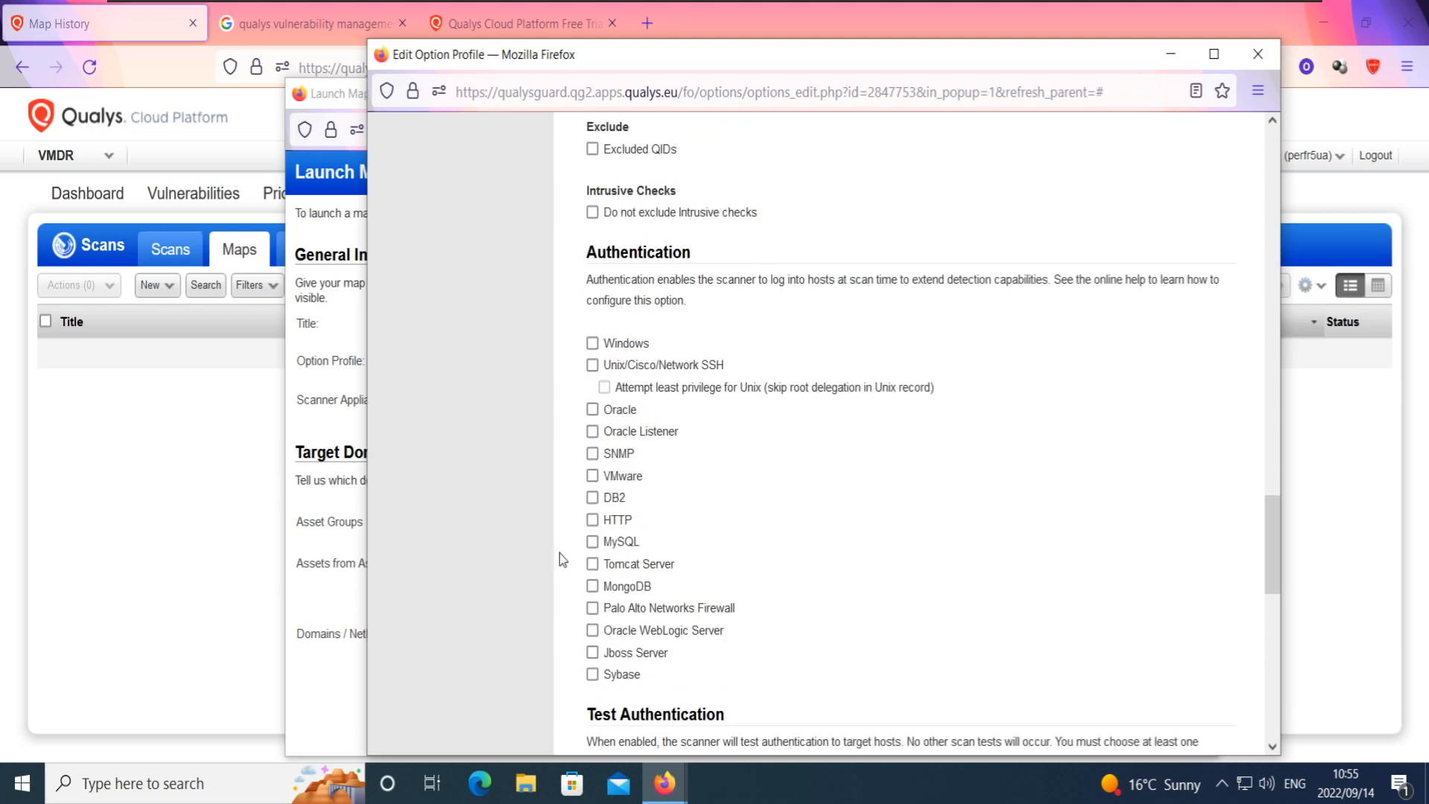
pyautogui.scroll(10, 696, 367)
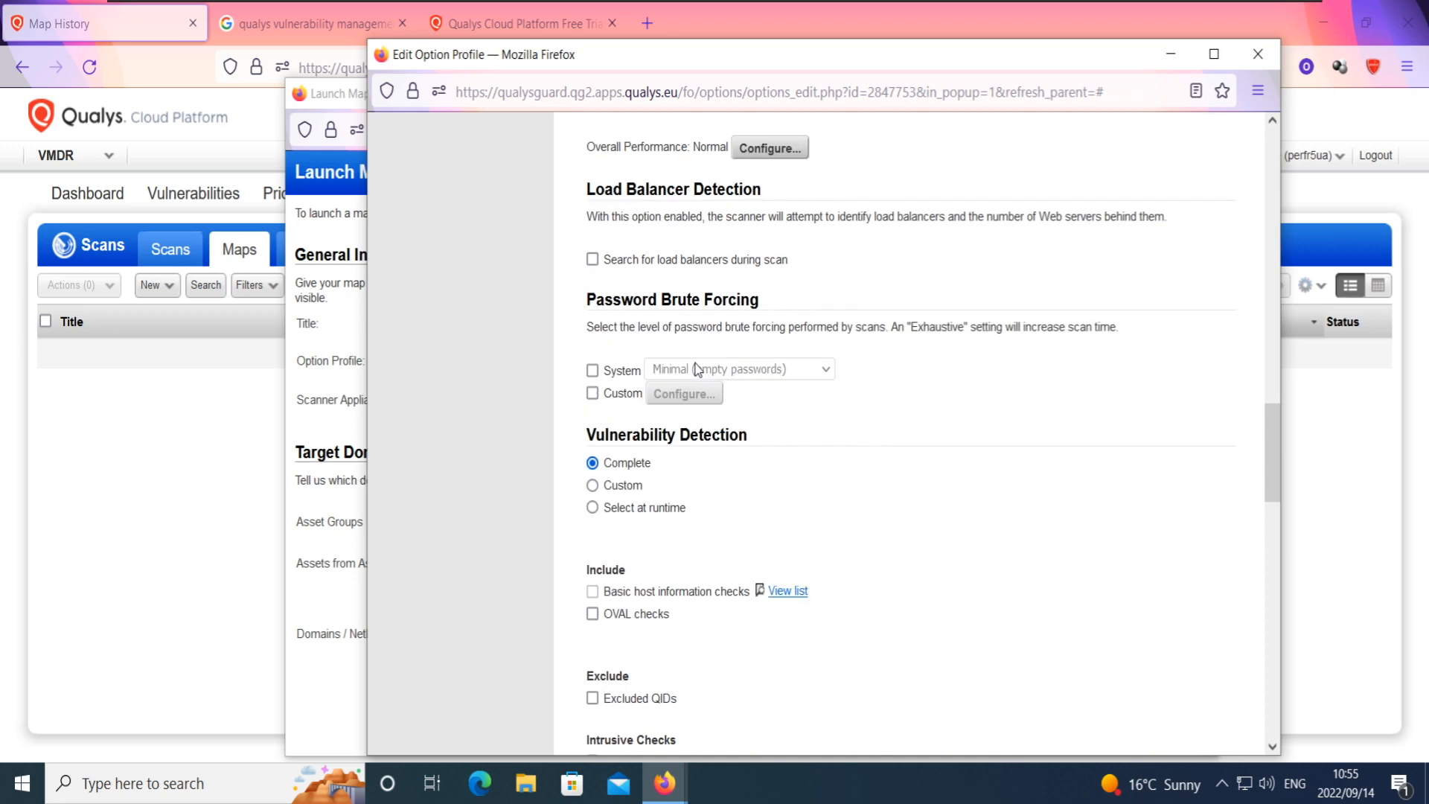
pyautogui.scroll(15, 699, 370)
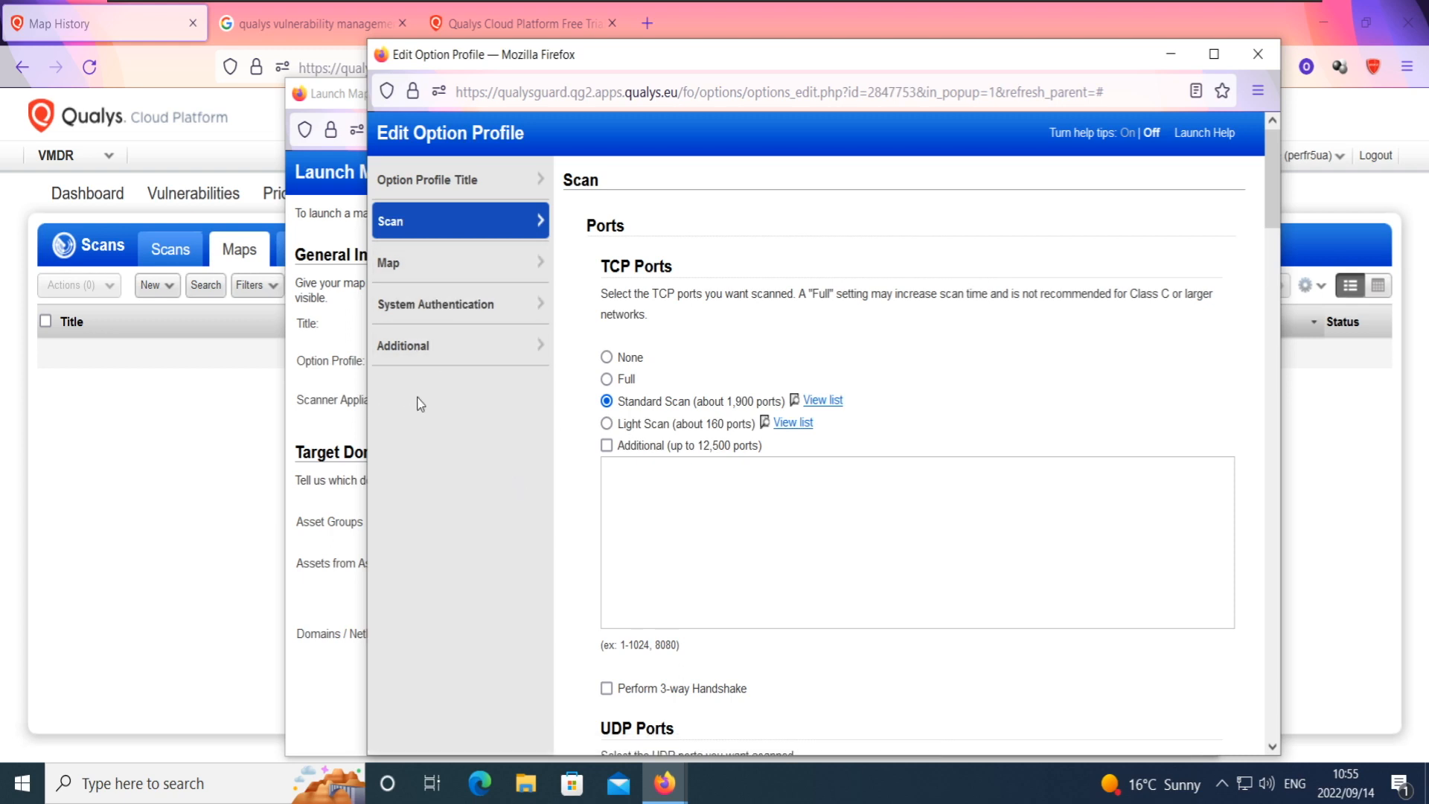
# Step: Review the profile's Map settings, then close the editor to return to the Host_Discovery form
pyautogui.click(441, 272)
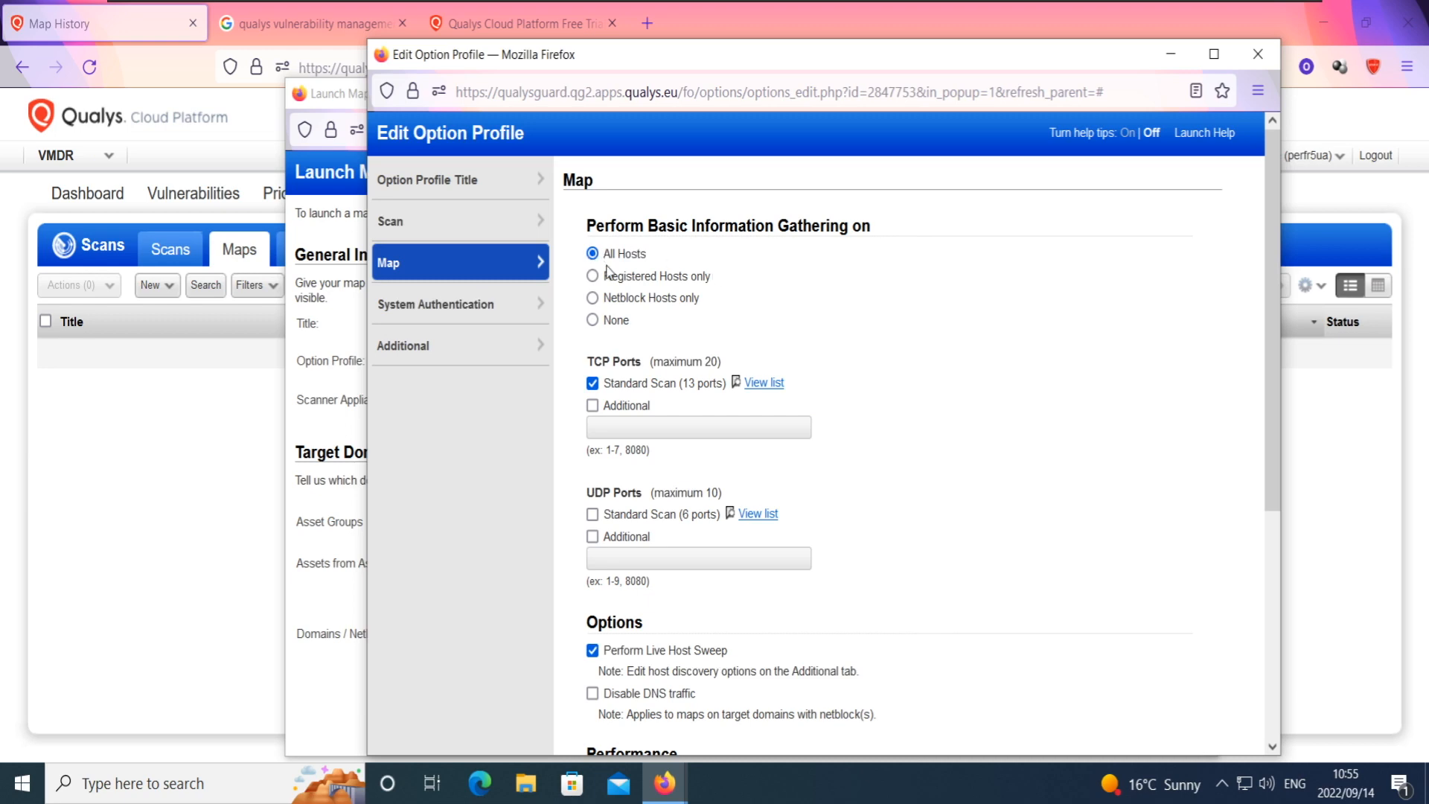
pyautogui.scroll(-5, 659, 551)
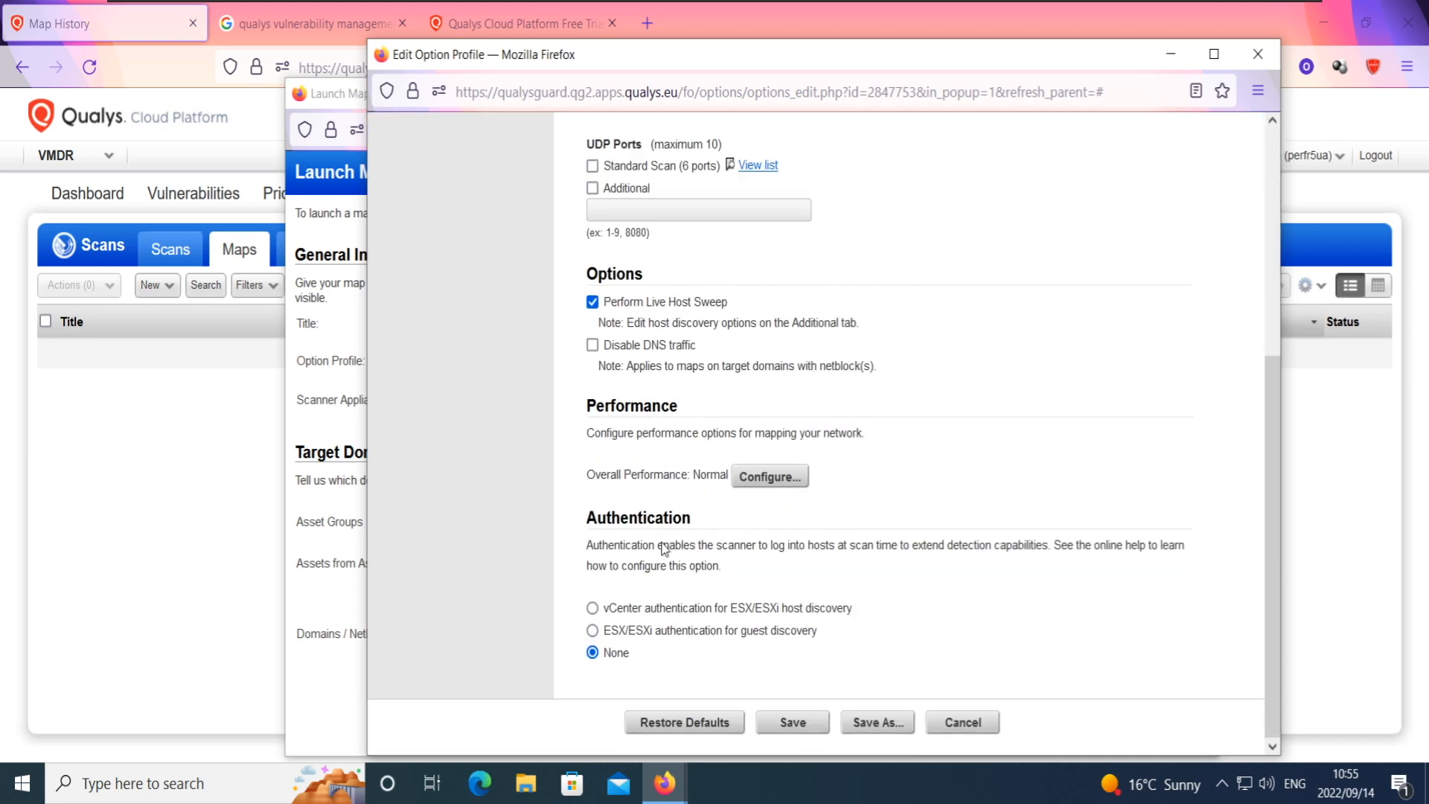
pyautogui.scroll(5, 662, 547)
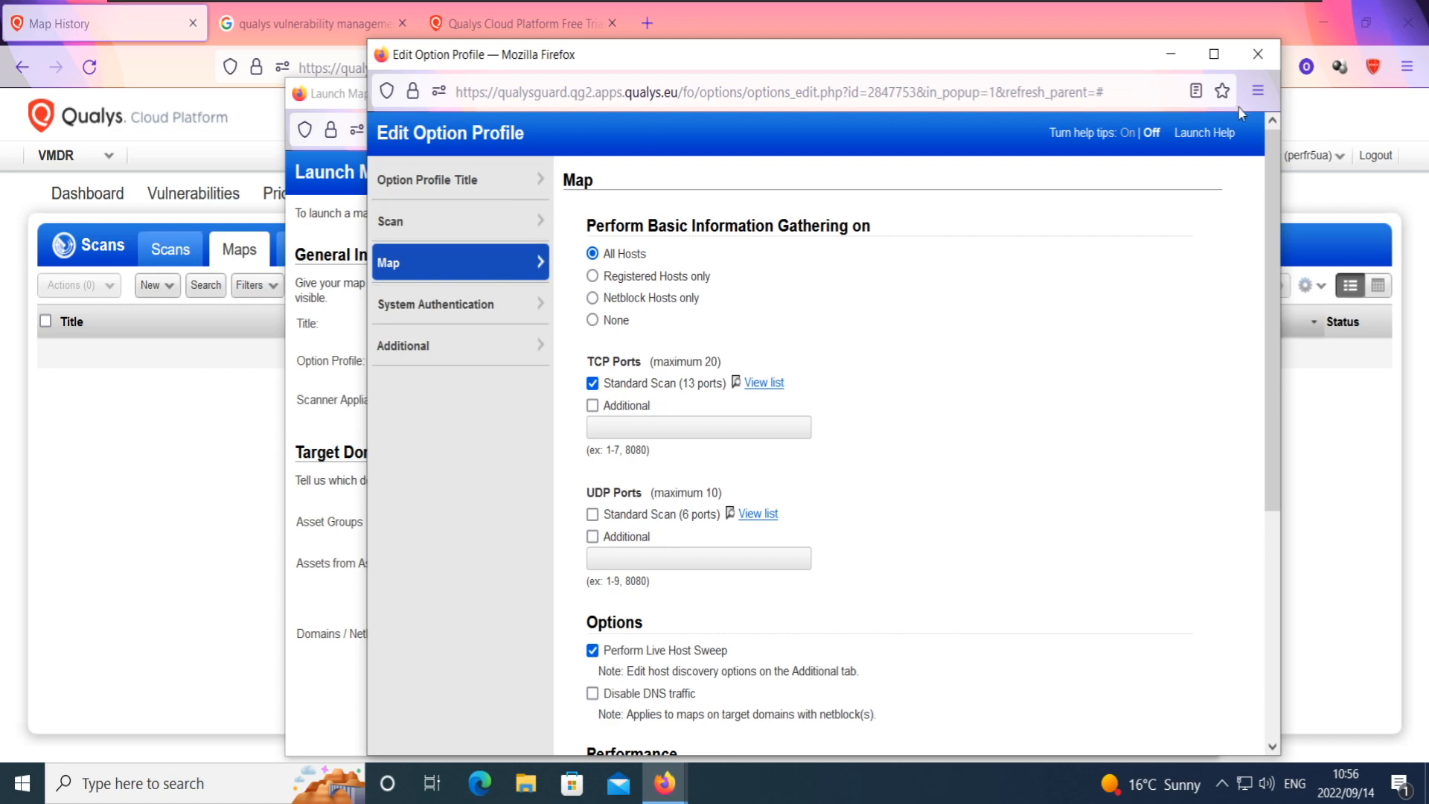
pyautogui.click(1255, 52)
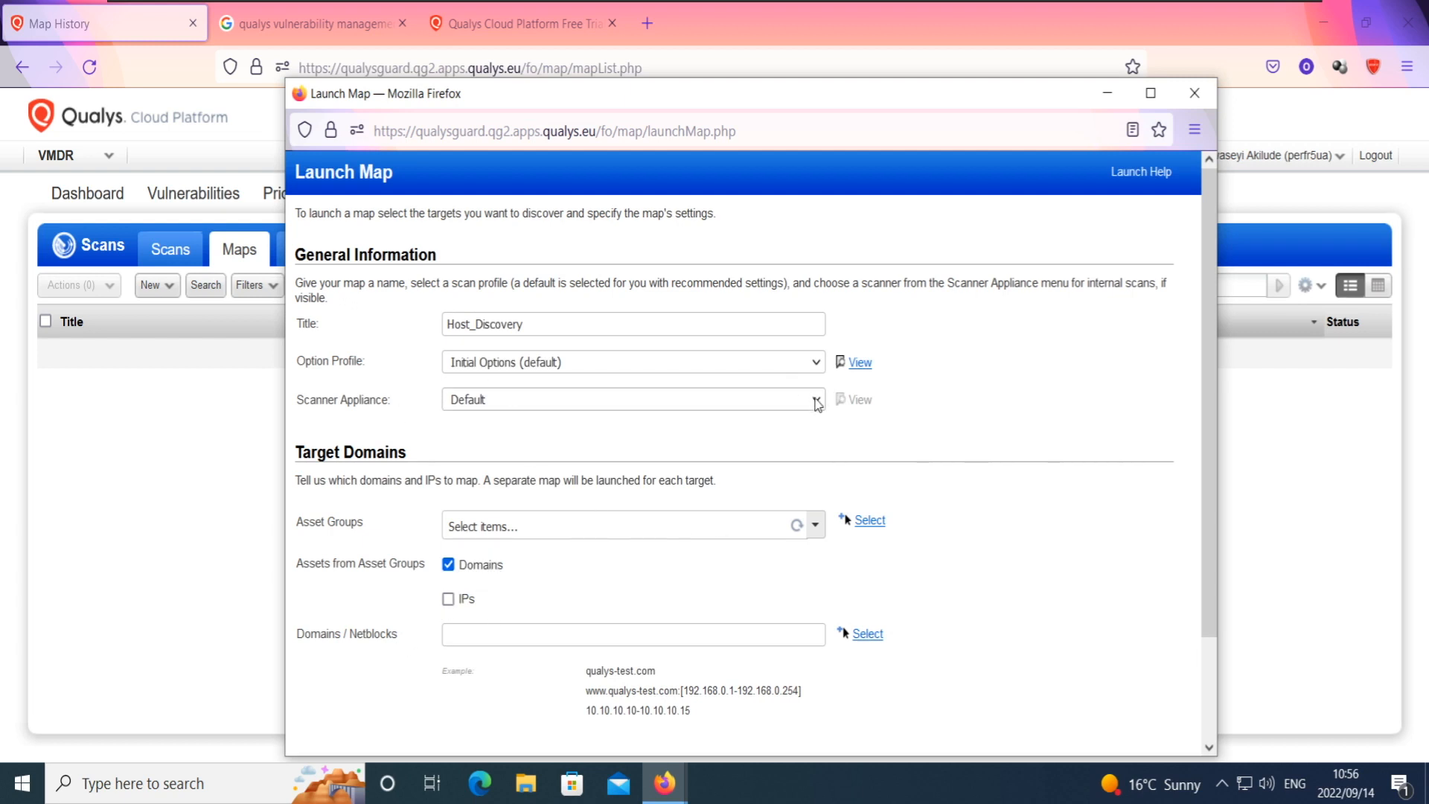
# Step: Set the map's scanner appliance to My_Virtual_Scanner
pyautogui.click(817, 402)
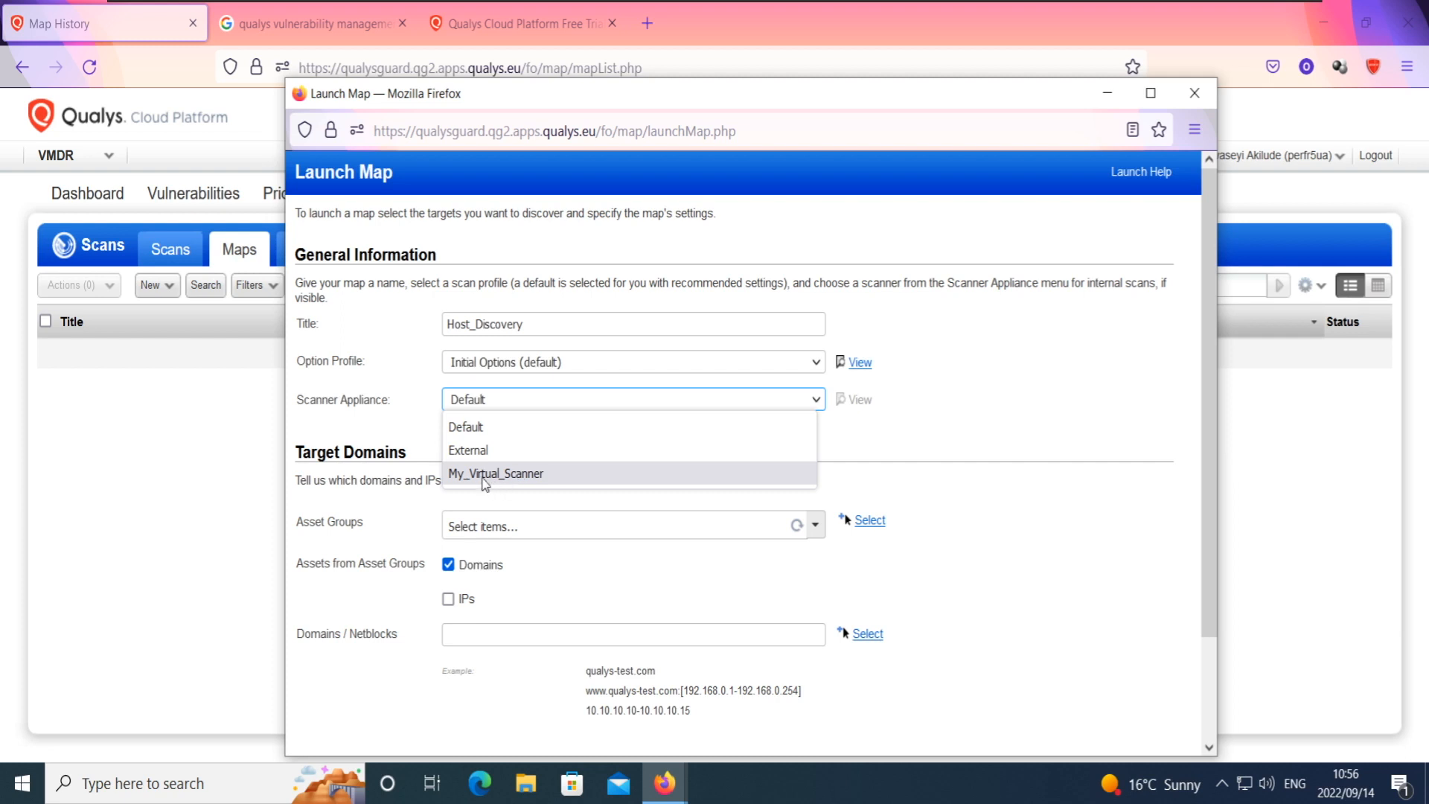
pyautogui.click(855, 426)
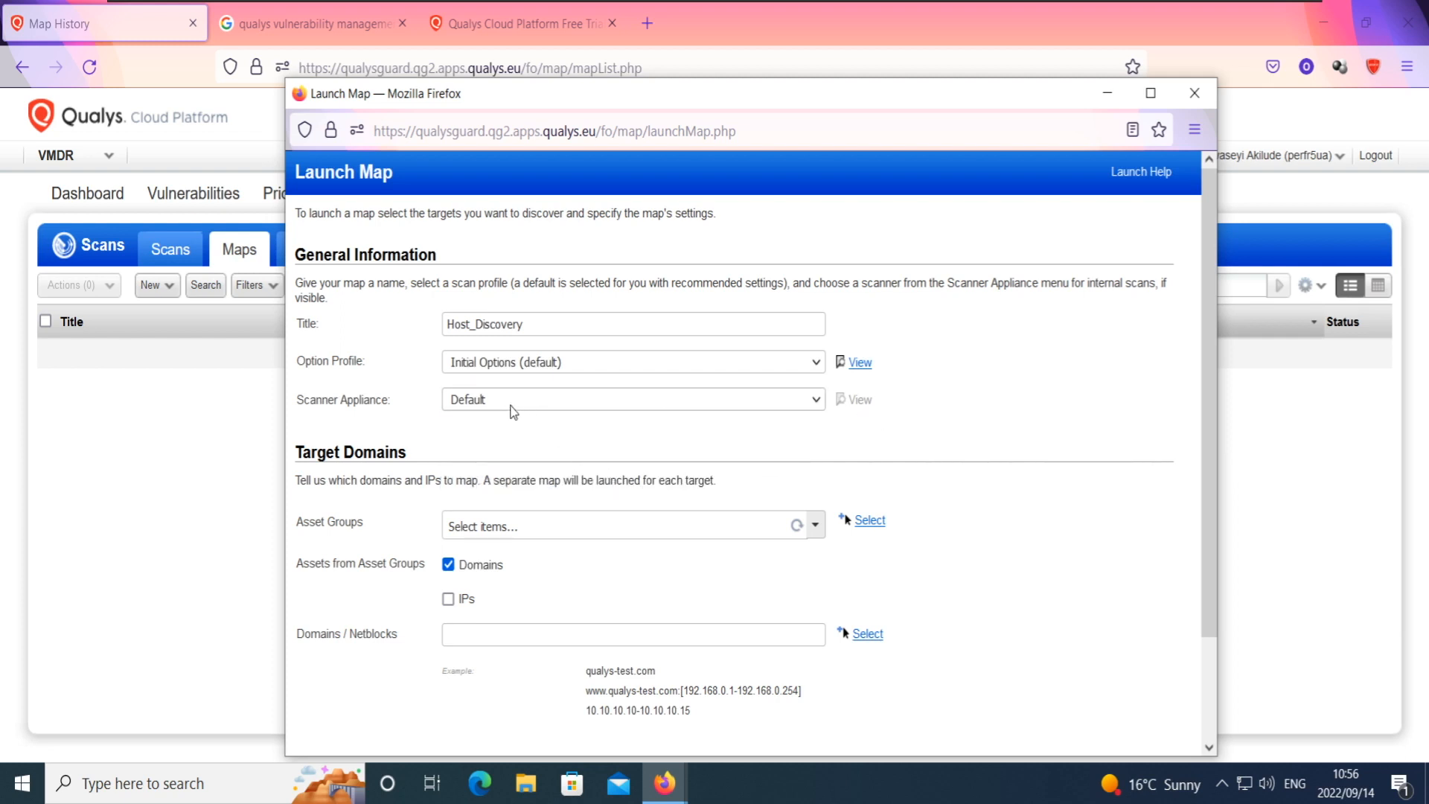
pyautogui.click(591, 404)
pyautogui.click(622, 479)
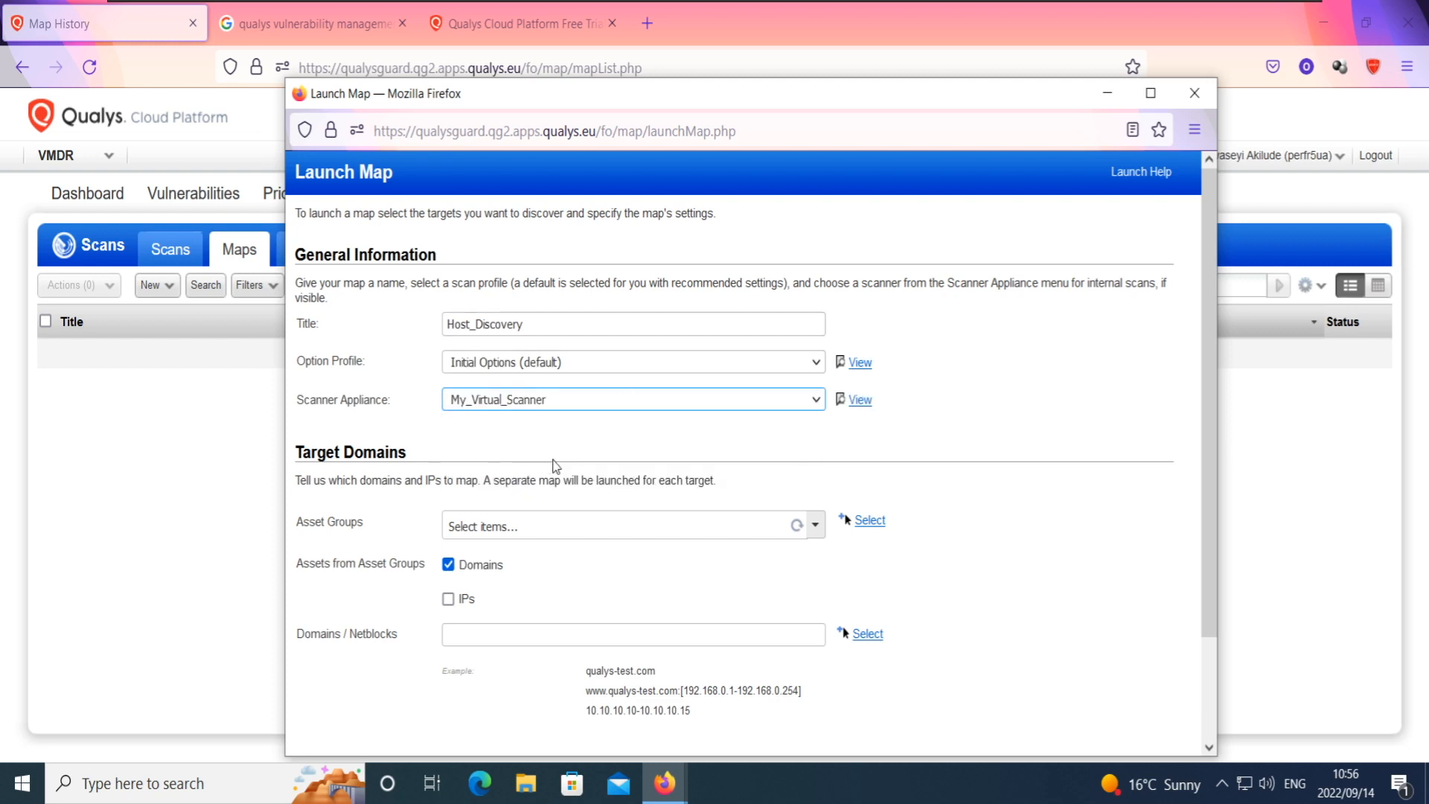
# Step: Select the Domains/Netblocks target option, then close the Launch Map form without launching
pyautogui.scroll(-3, 555, 467)
pyautogui.scroll(3, 527, 388)
pyautogui.scroll(-3, 517, 492)
pyautogui.click(500, 527)
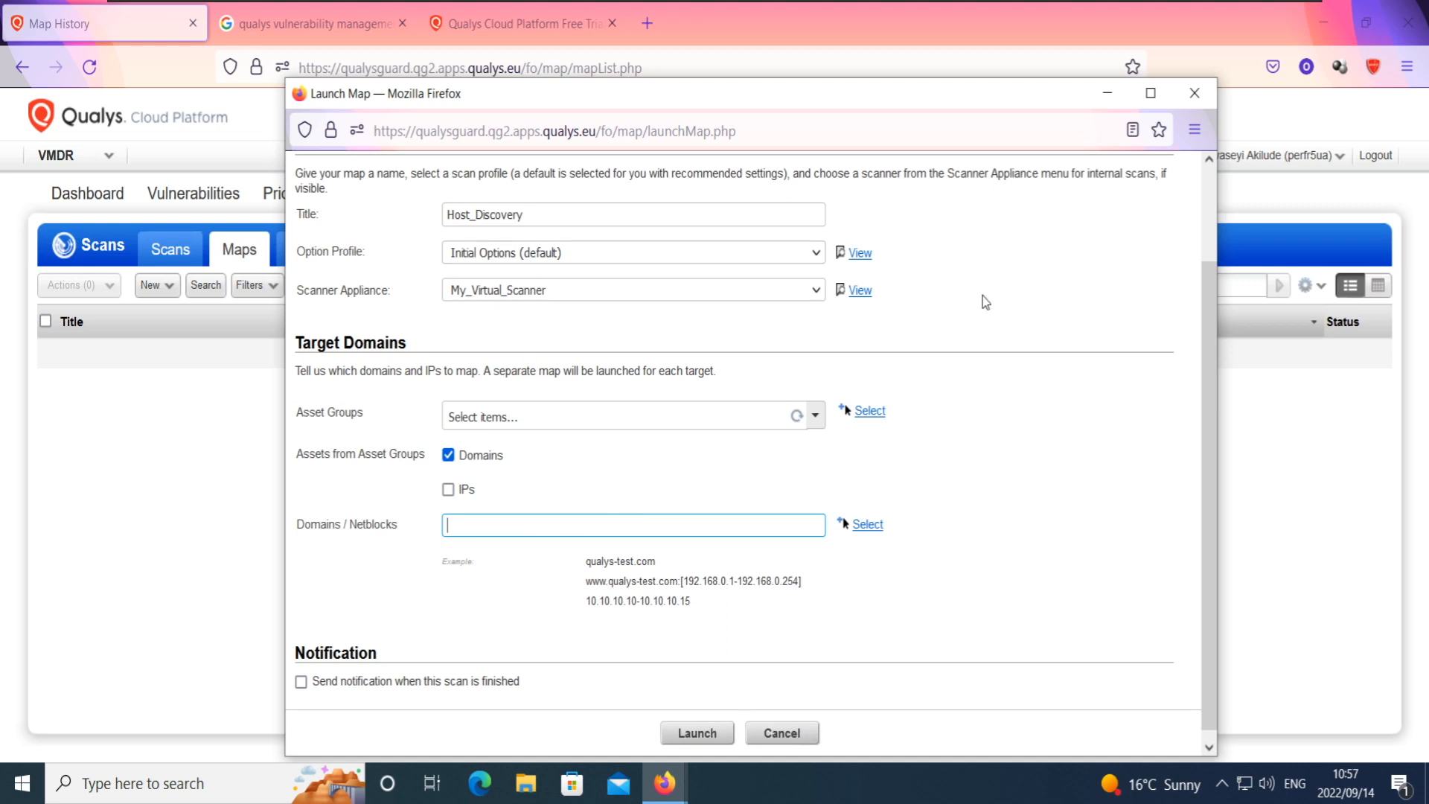
pyautogui.scroll(3, 1213, 207)
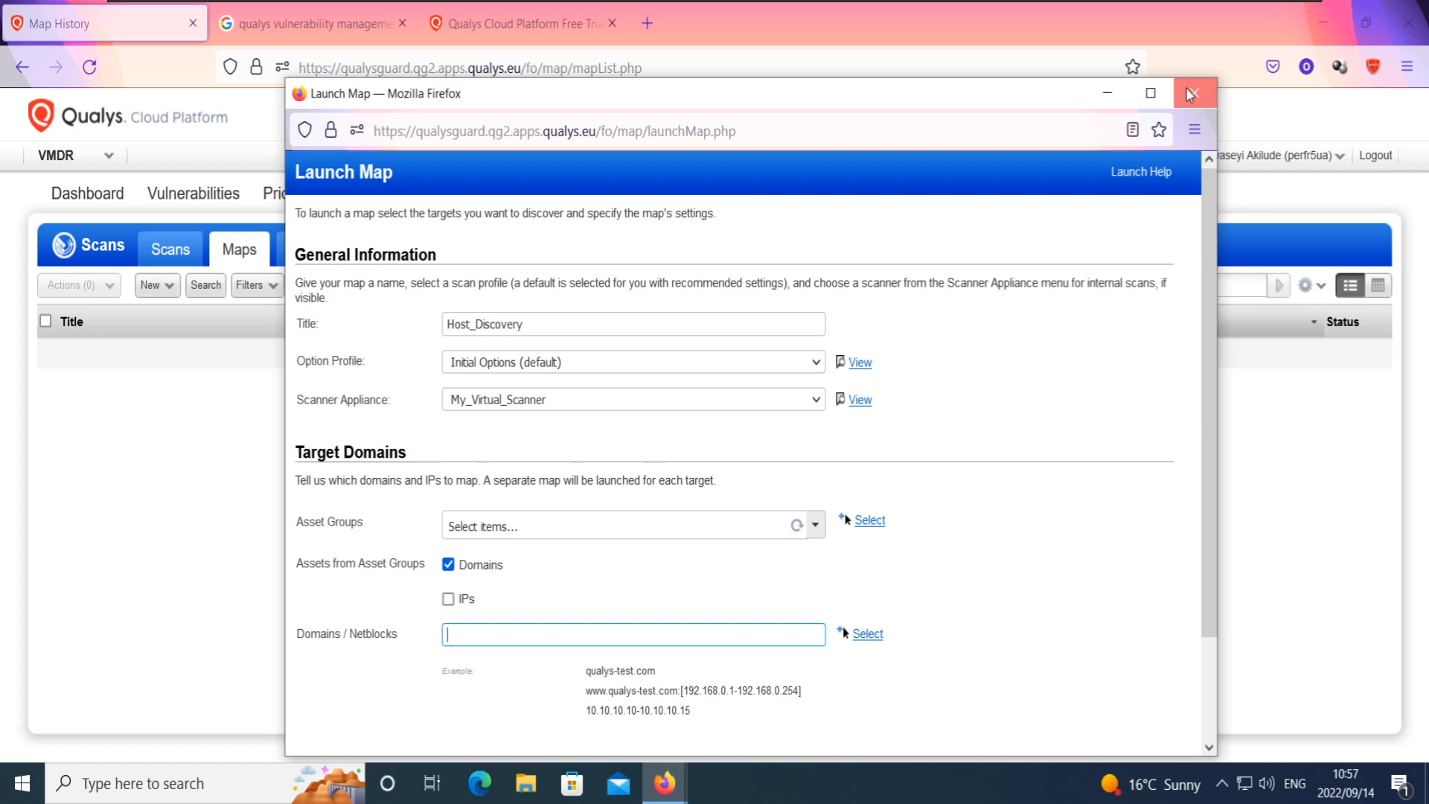
pyautogui.click(1194, 93)
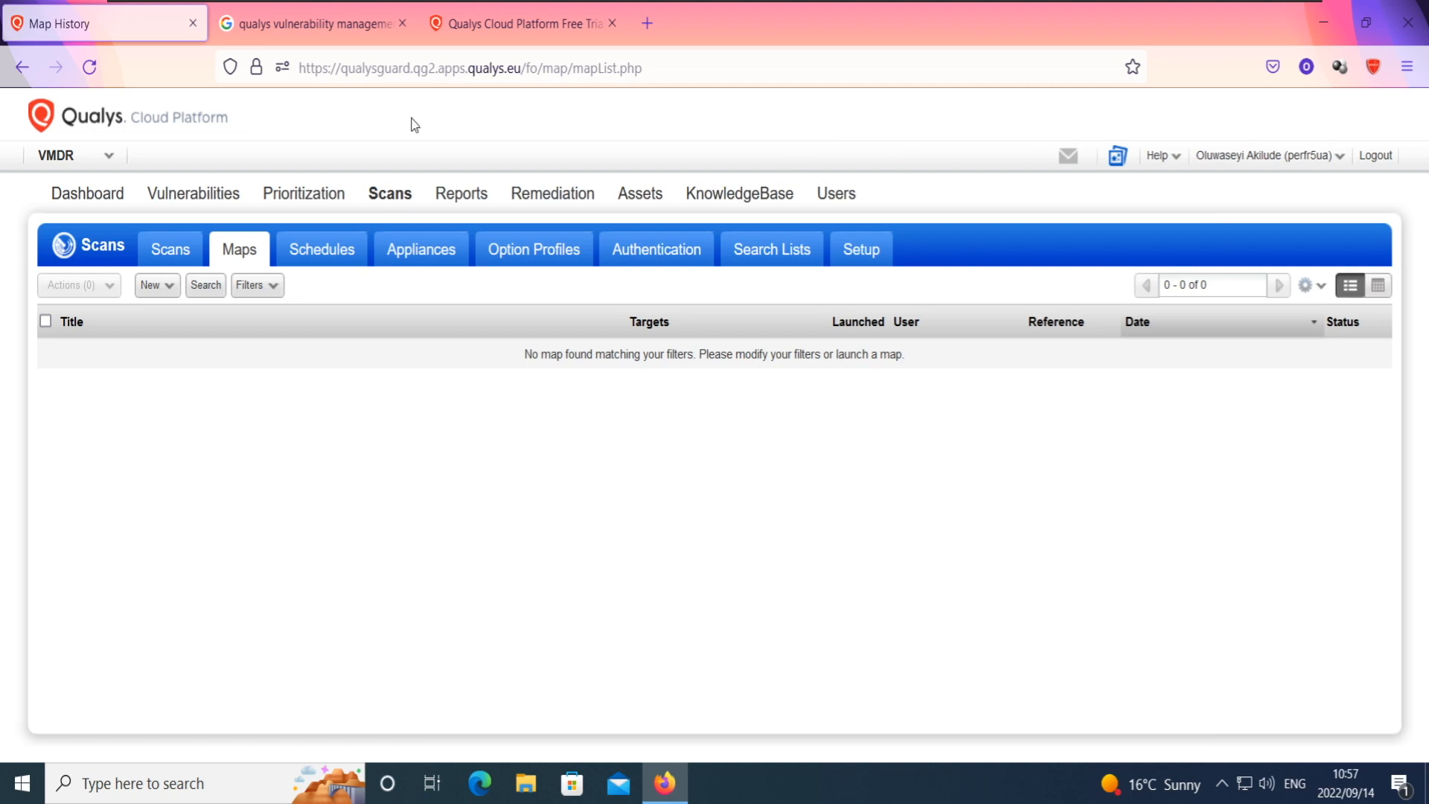
# Step: Switch to the VMDR module and reach the Download Cloud Agent page from the Help welcome page
pyautogui.click(114, 158)
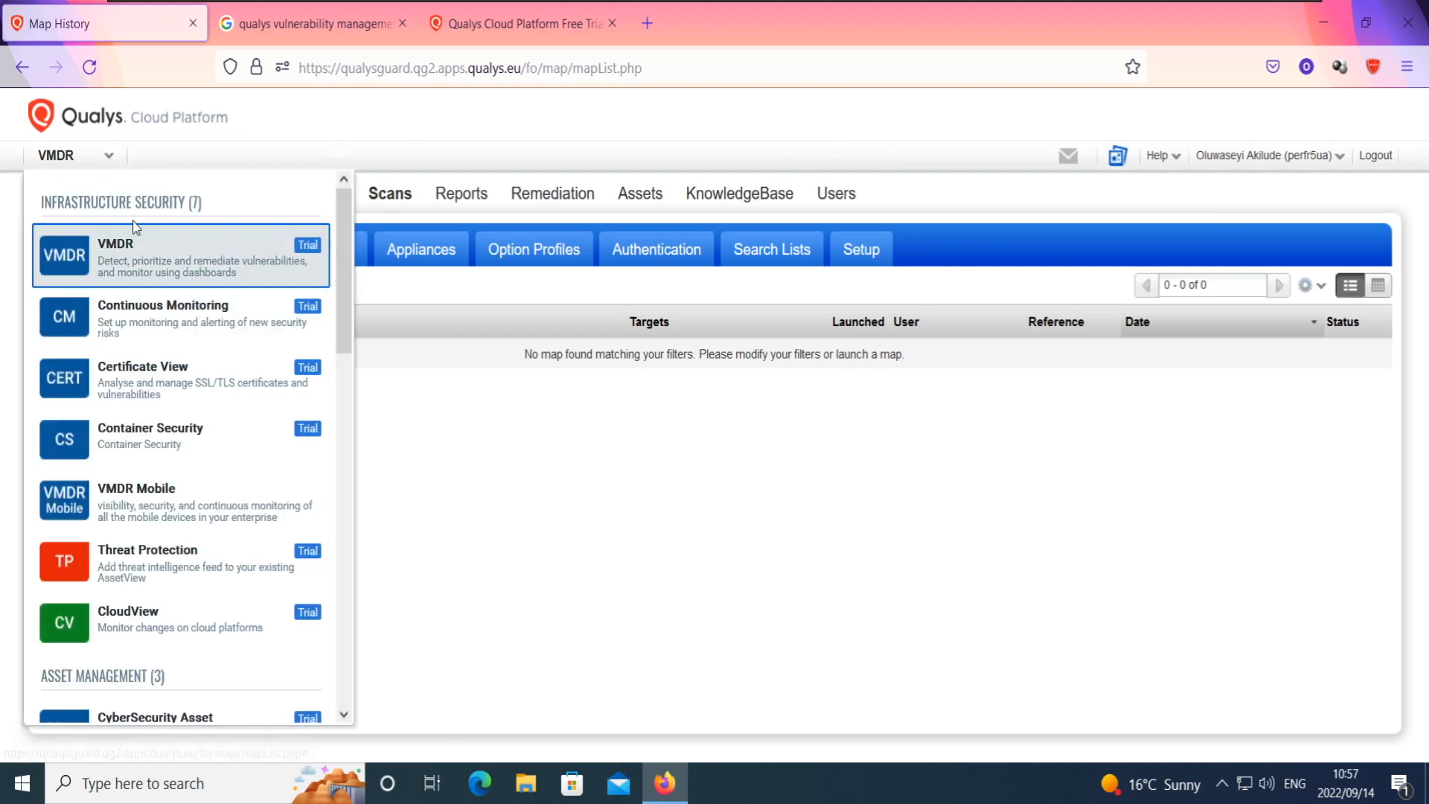
pyautogui.click(131, 253)
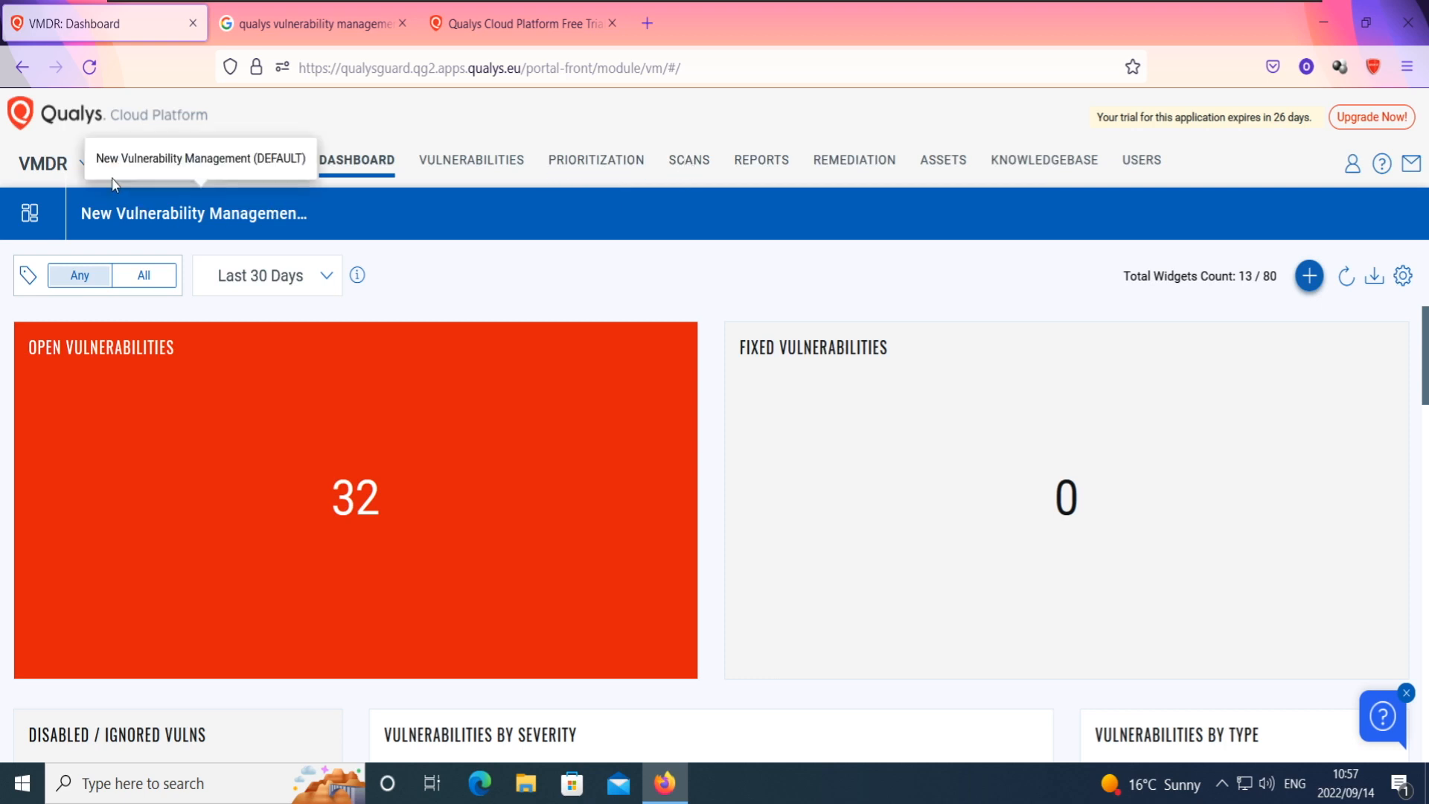
pyautogui.click(1382, 163)
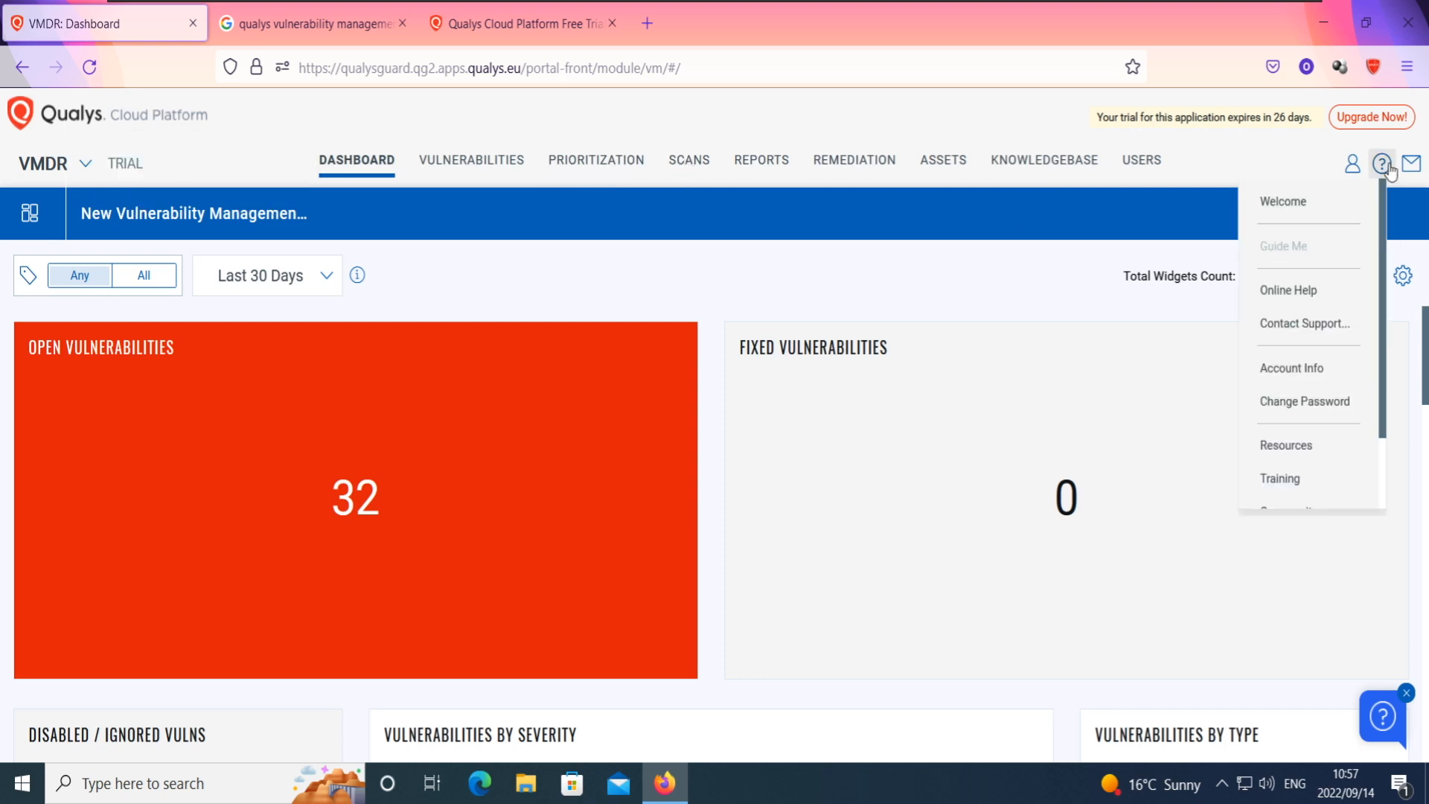
pyautogui.click(1269, 210)
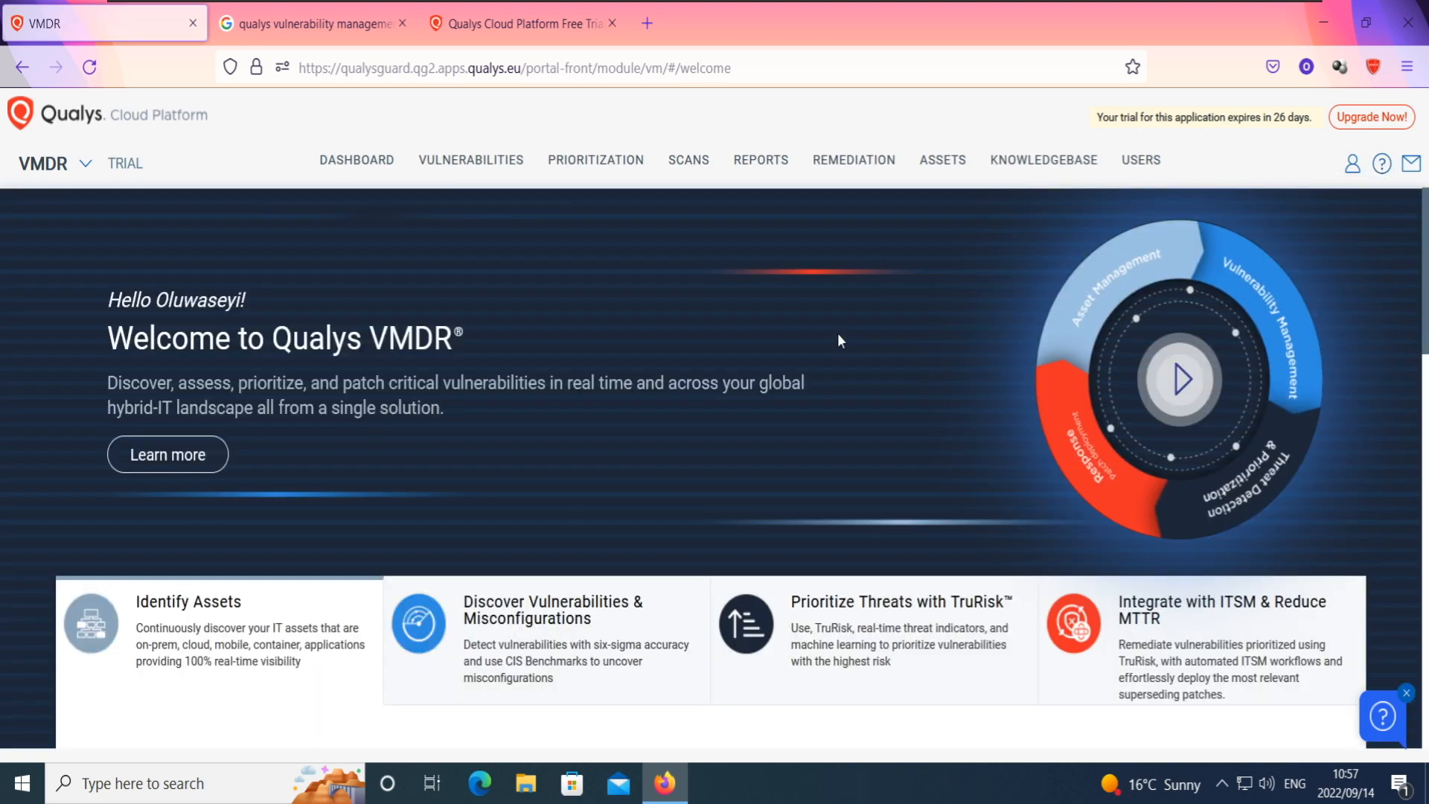
pyautogui.scroll(-5, 632, 488)
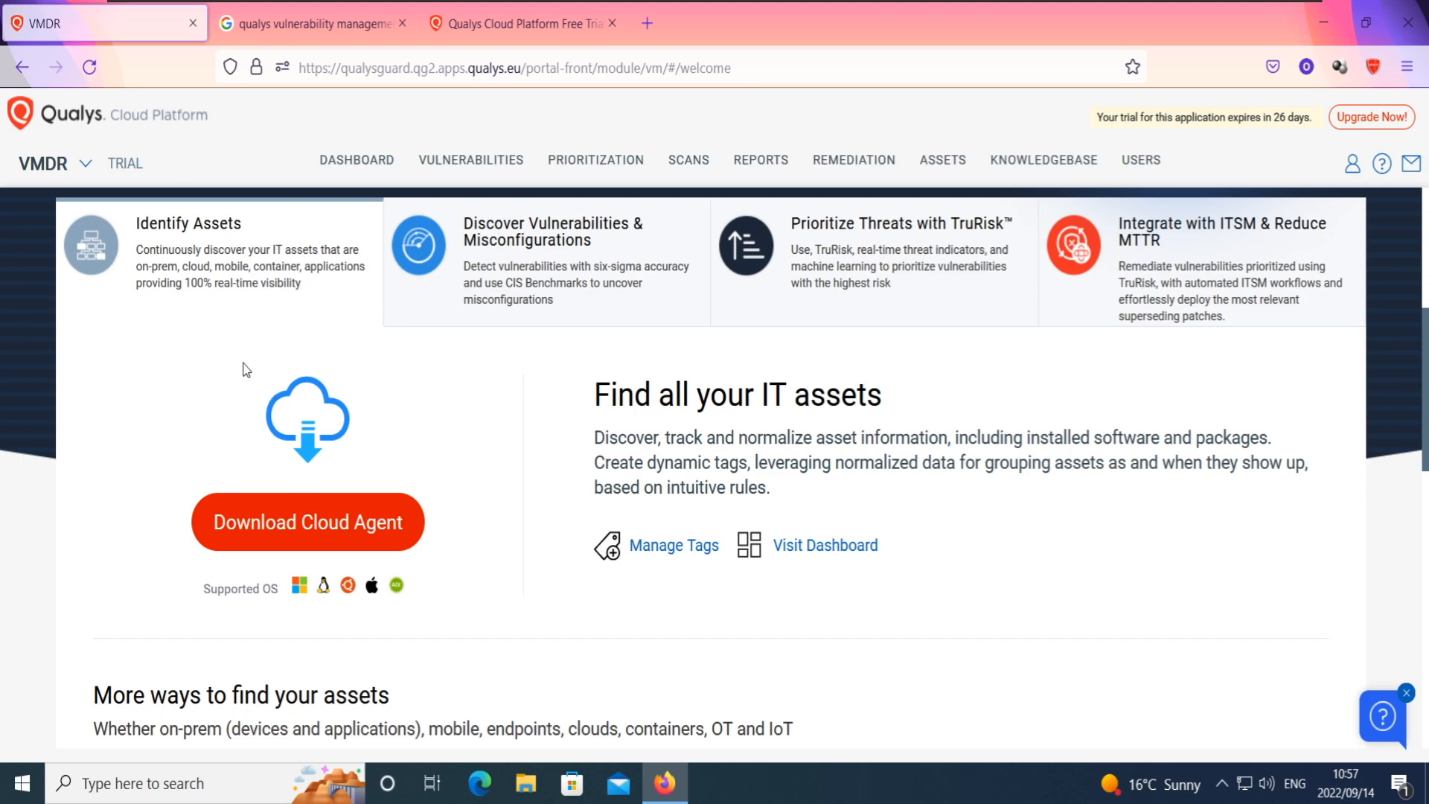
pyautogui.click(308, 531)
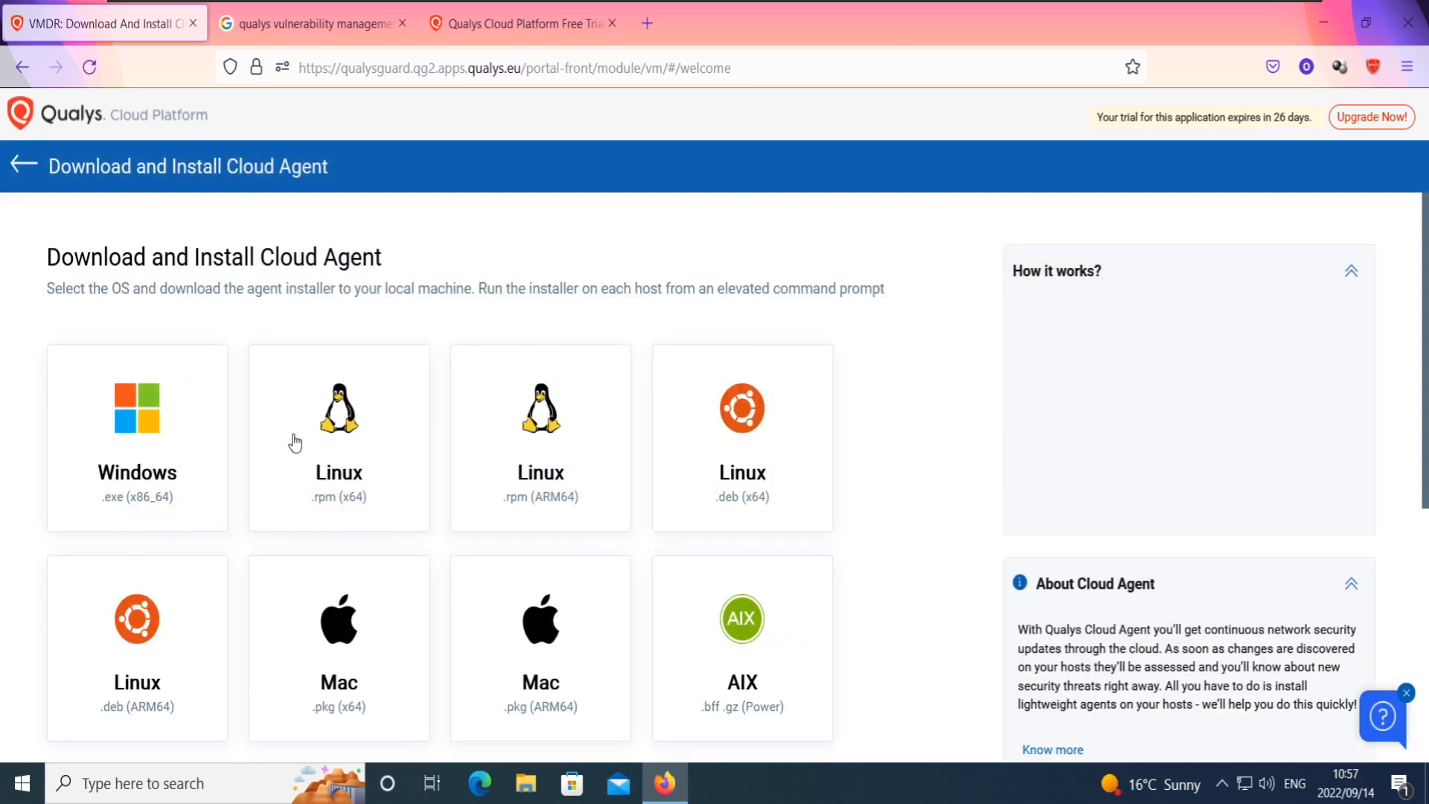
# Step: Show the installation instructions for the Windows .exe (x86_64) agent, version 4.8.0.31
pyautogui.scroll(-2, 284, 447)
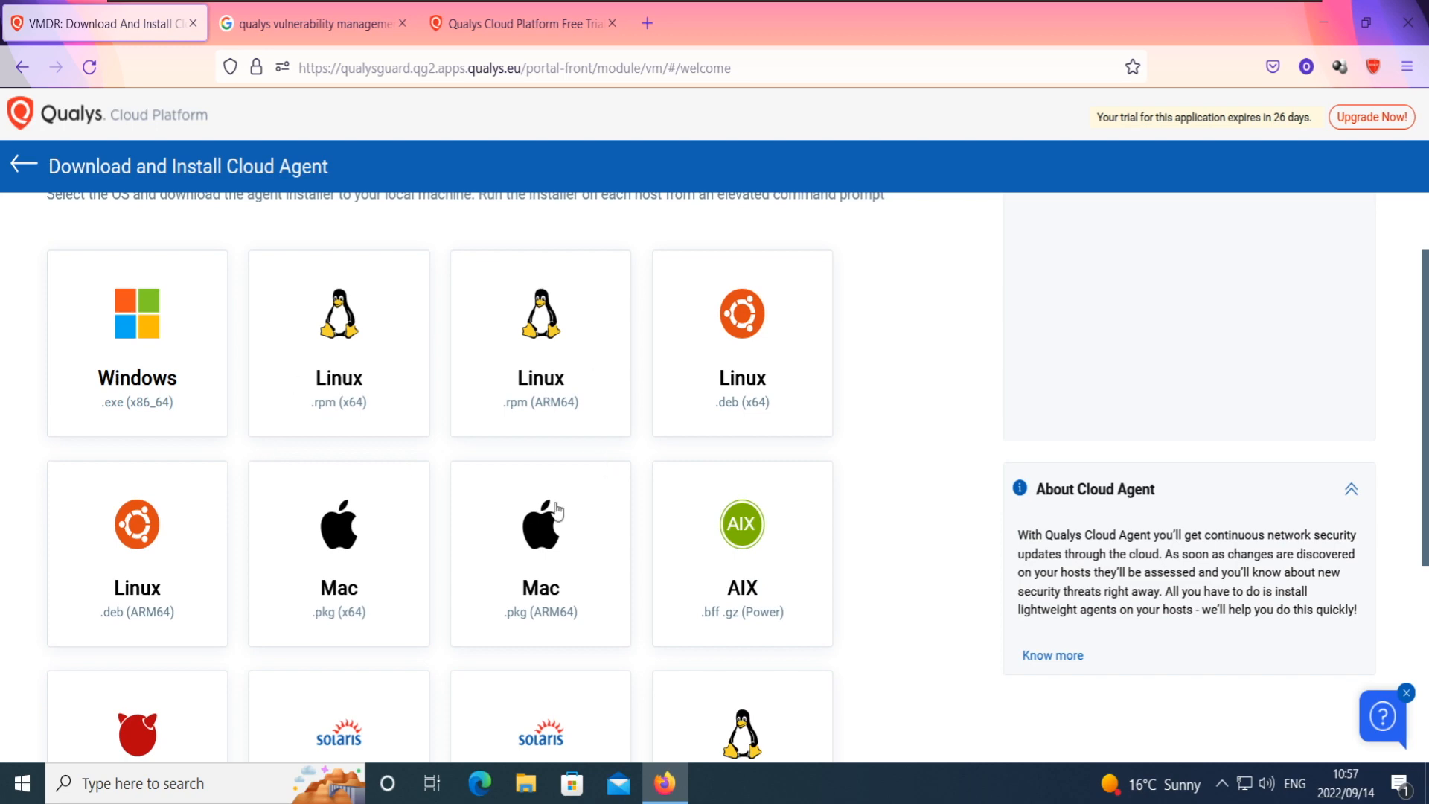
pyautogui.scroll(-5, 239, 651)
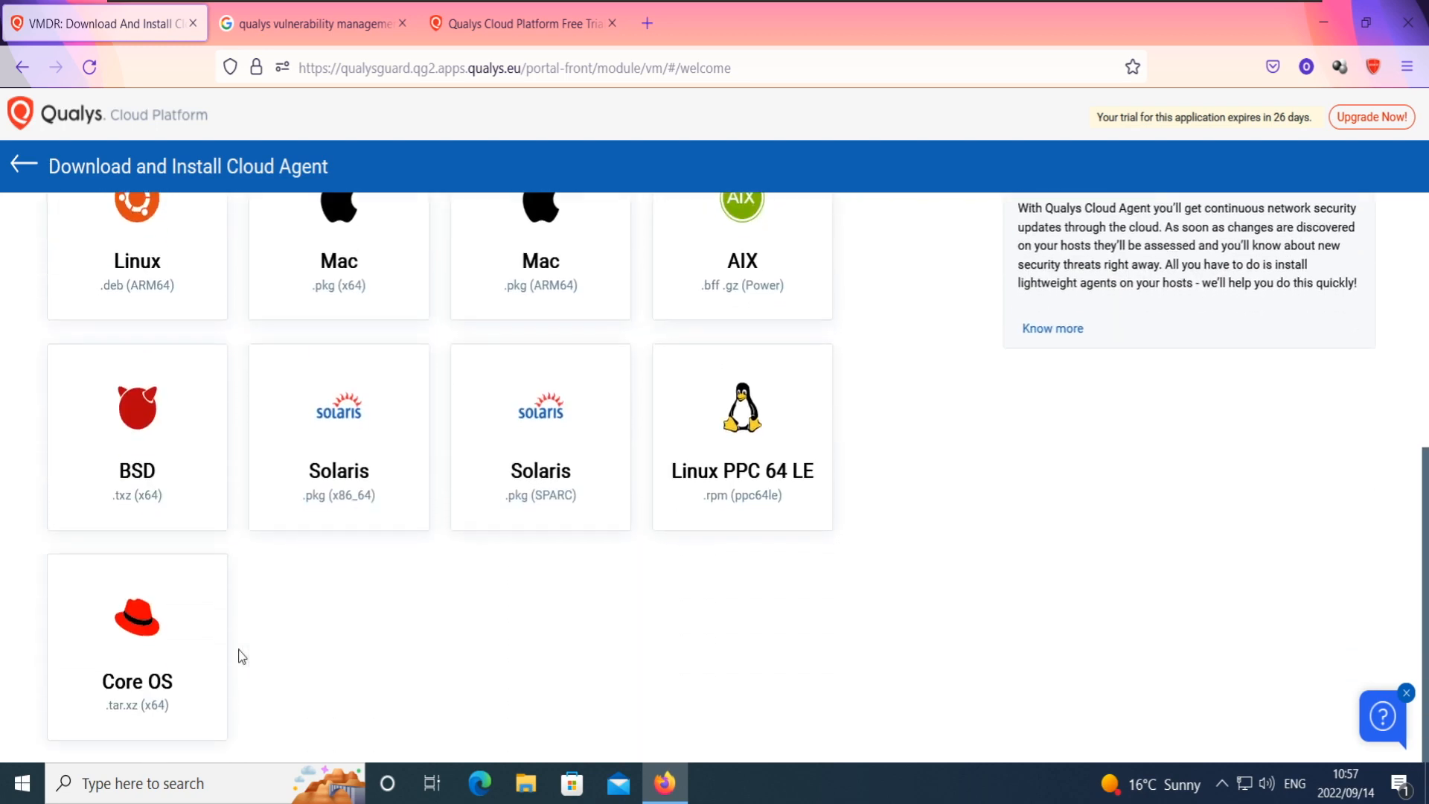
pyautogui.scroll(5, 305, 650)
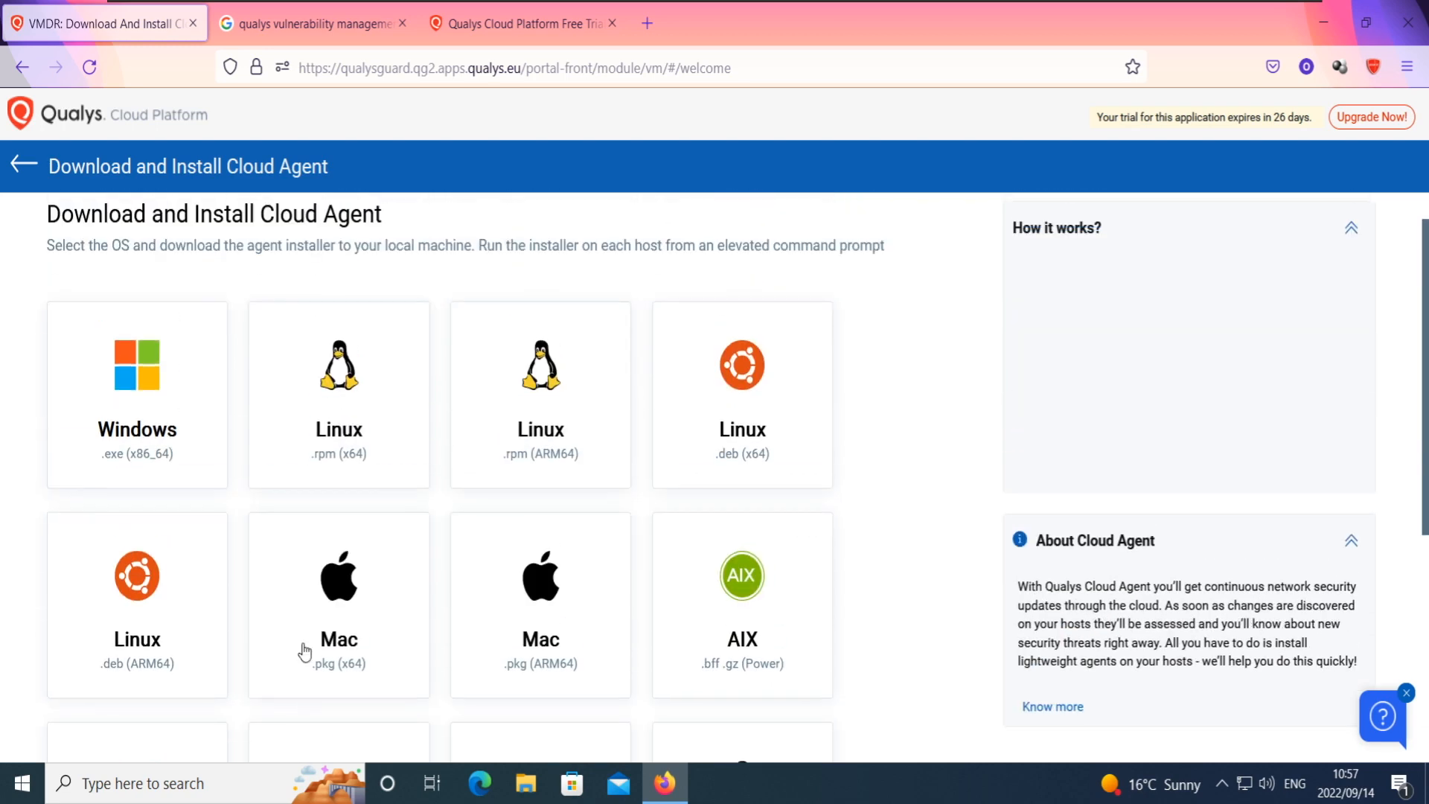
pyautogui.scroll(-7, 358, 521)
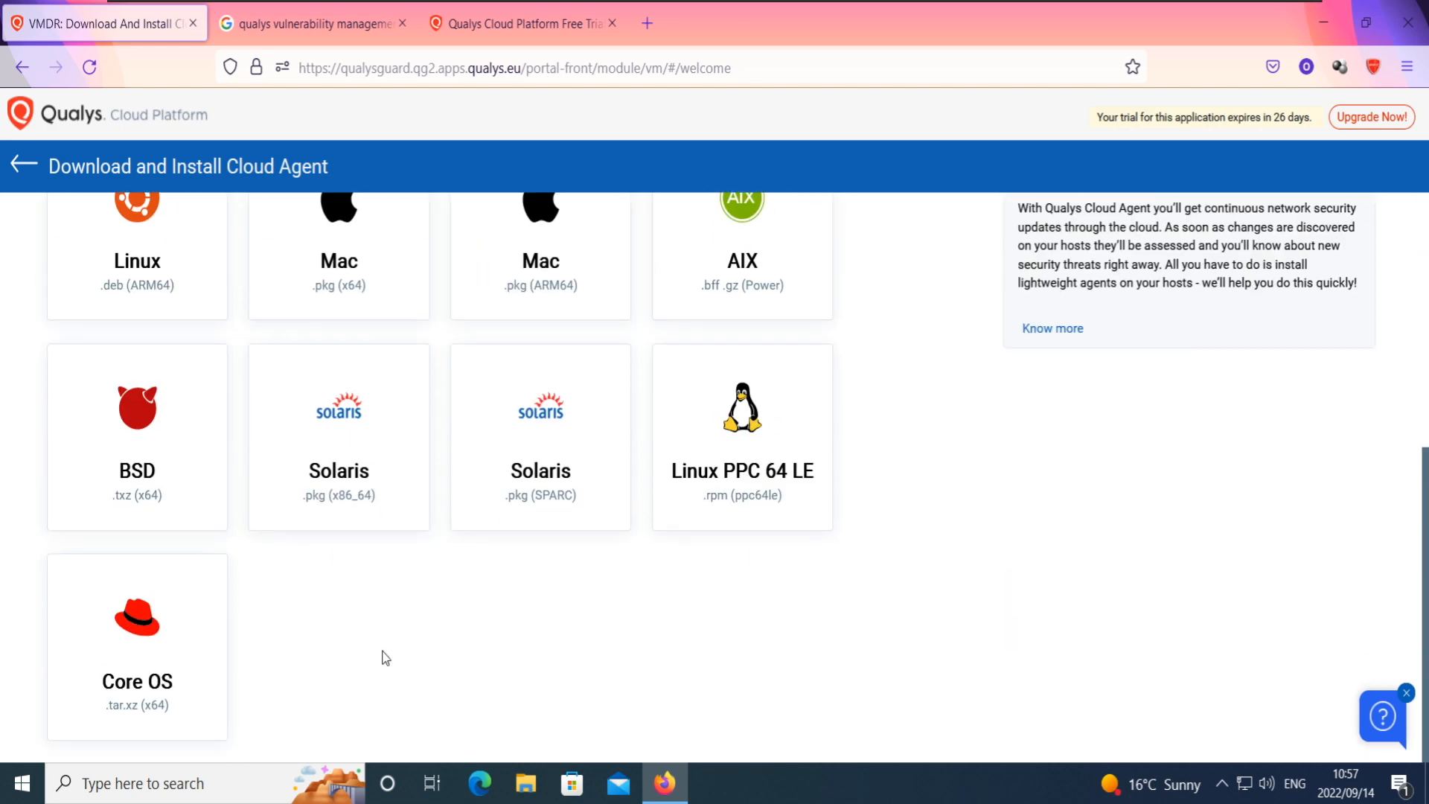
pyautogui.scroll(6, 391, 633)
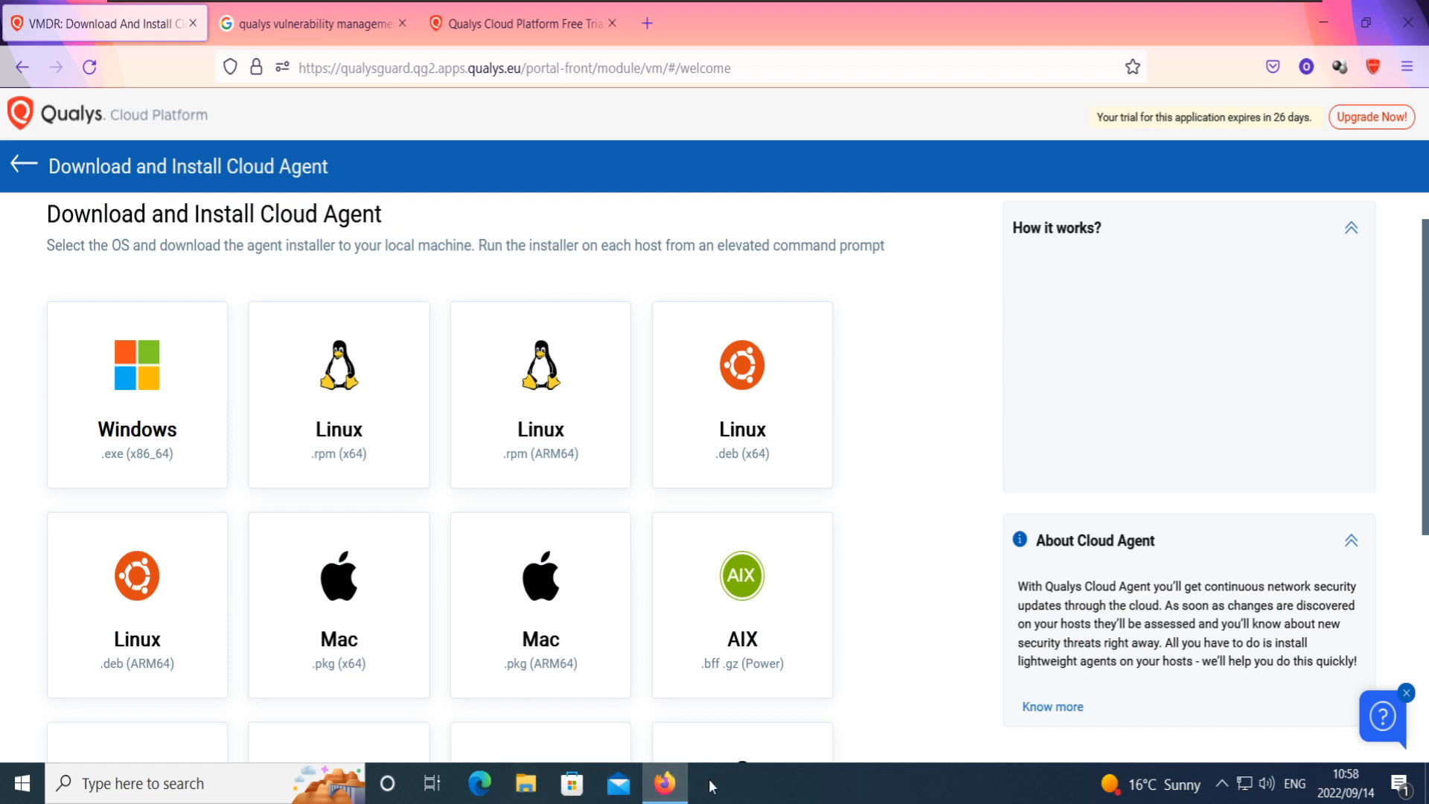
pyautogui.click(202, 399)
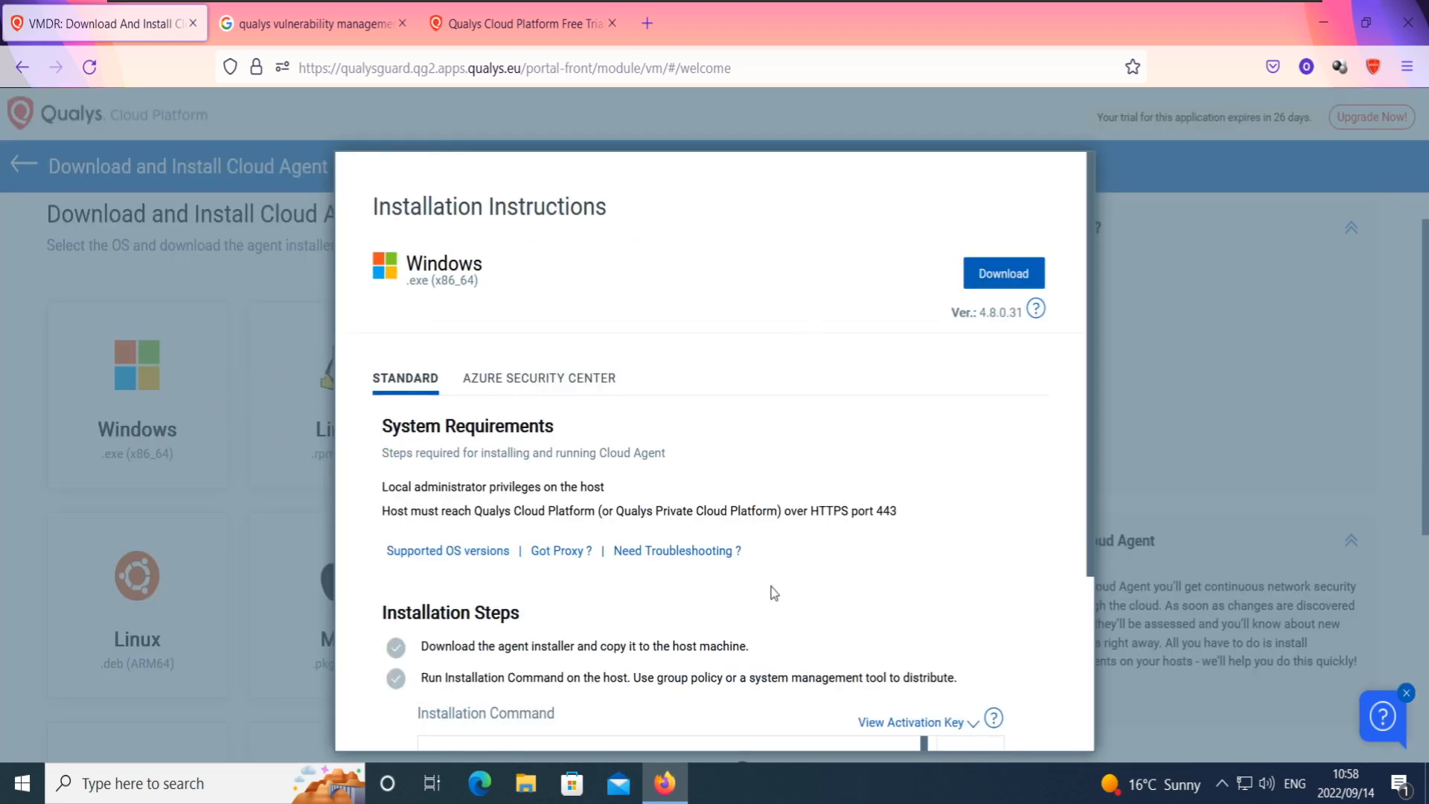
pyautogui.scroll(-3, 774, 593)
pyautogui.scroll(5, 759, 328)
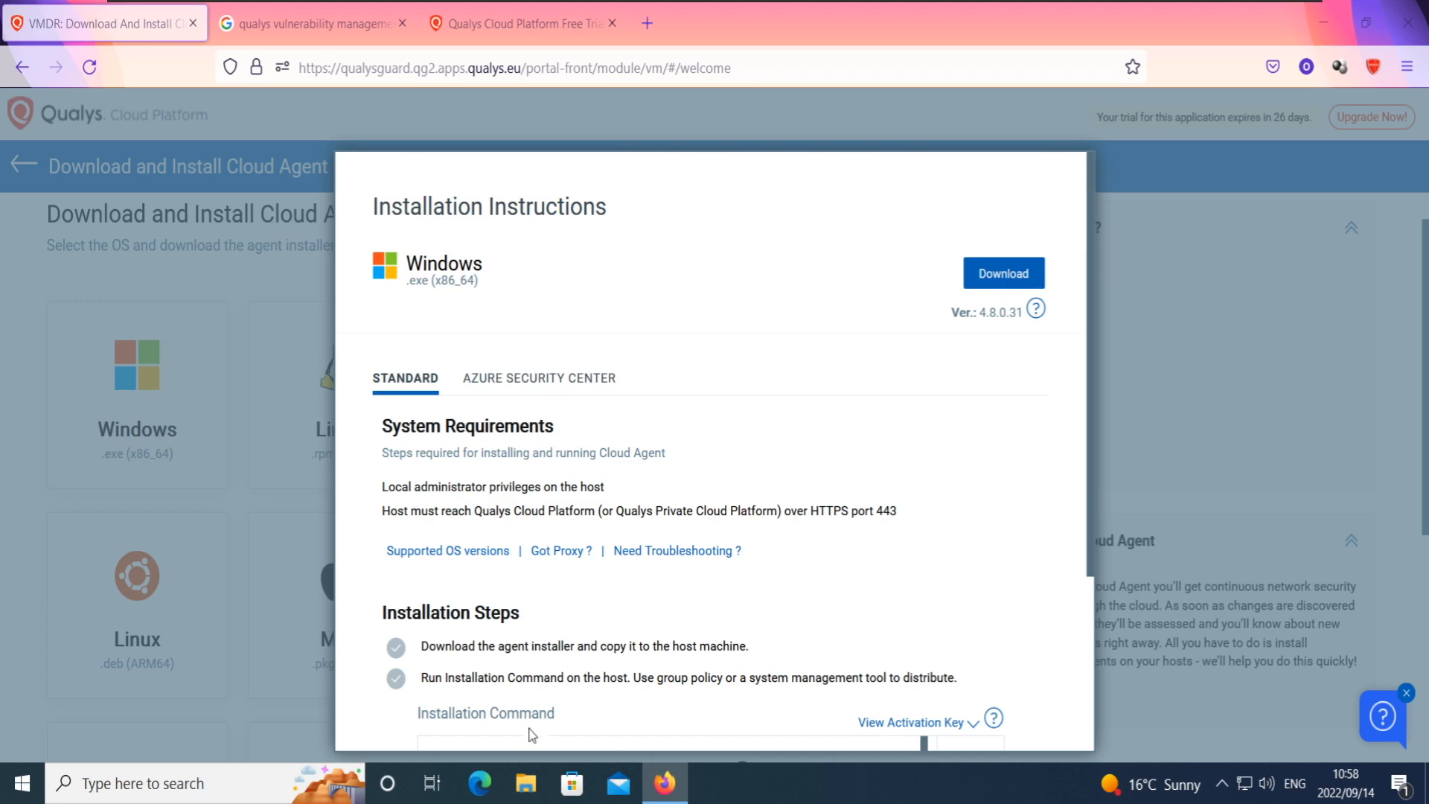
# Step: Check the Downloads folder for the QualysCloudAgent installer, then review the Qualys instructions
pyautogui.click(525, 783)
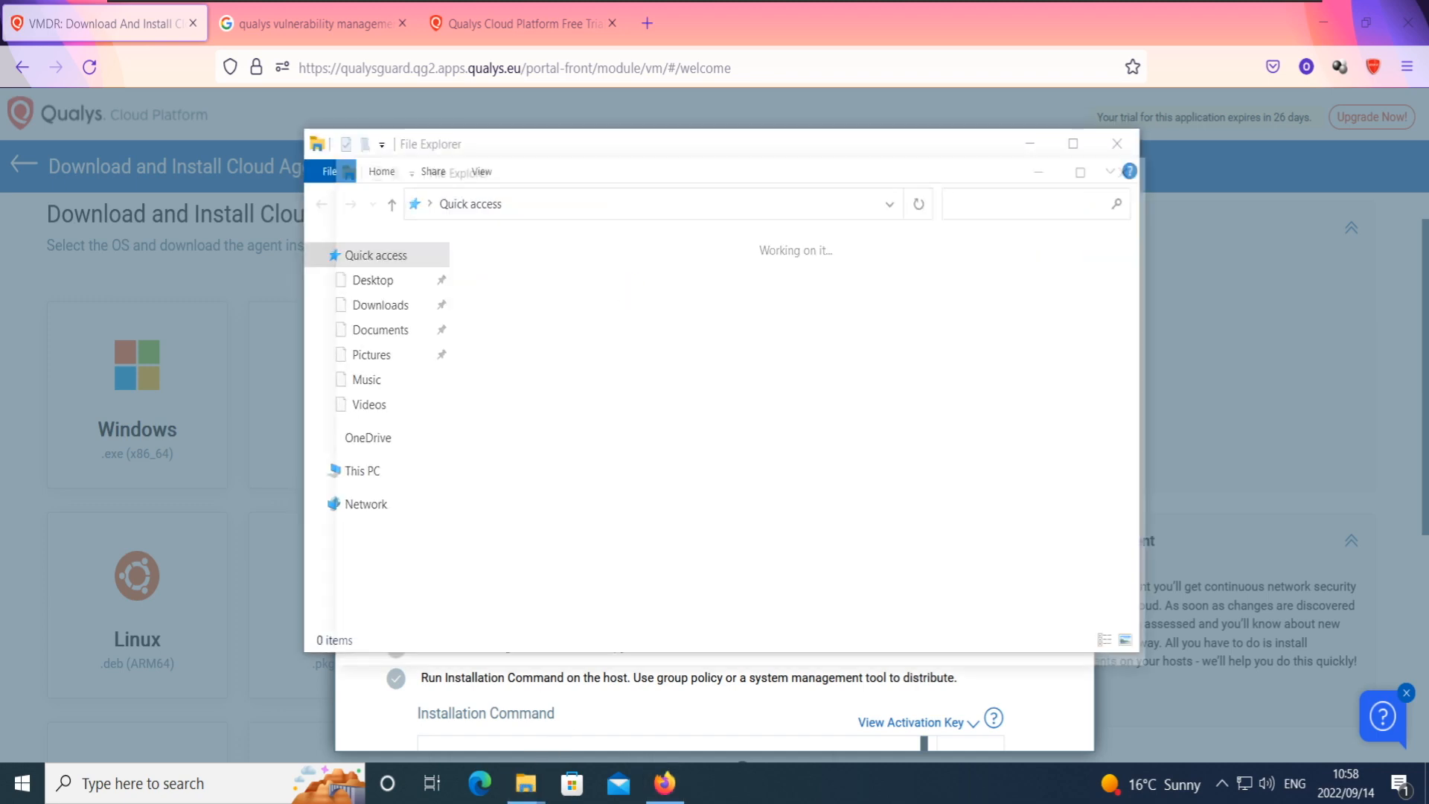
pyautogui.click(1127, 178)
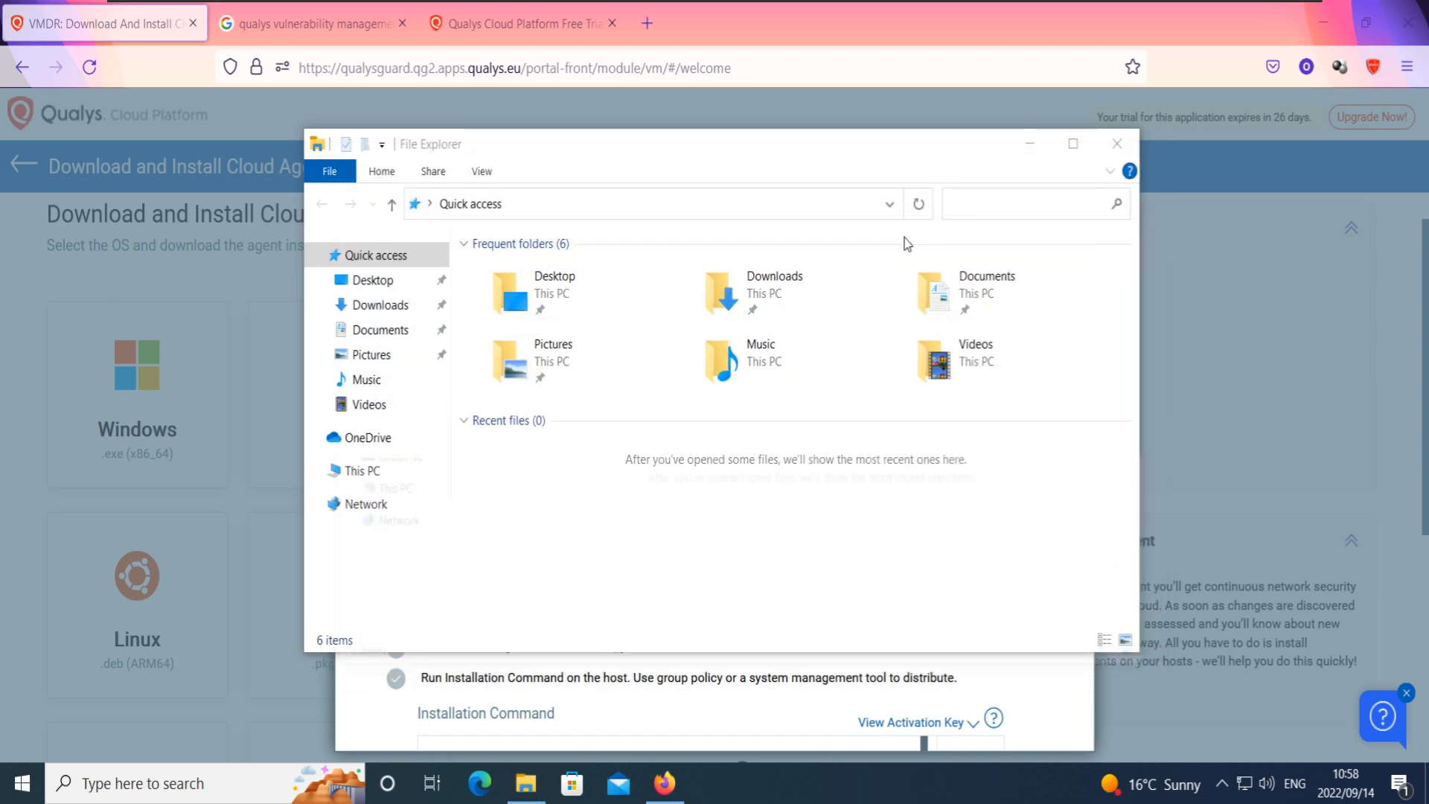
pyautogui.click(381, 305)
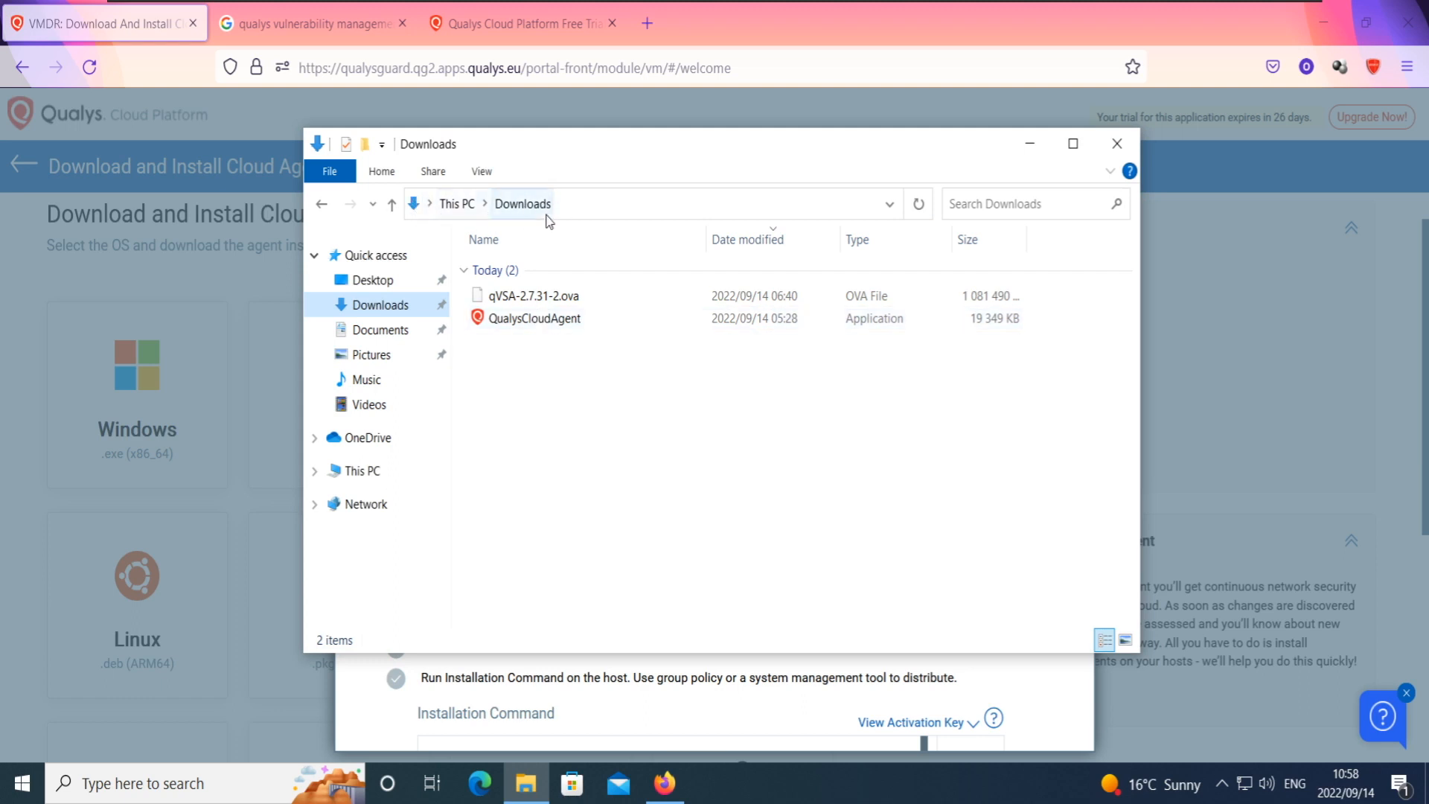
pyautogui.click(1030, 144)
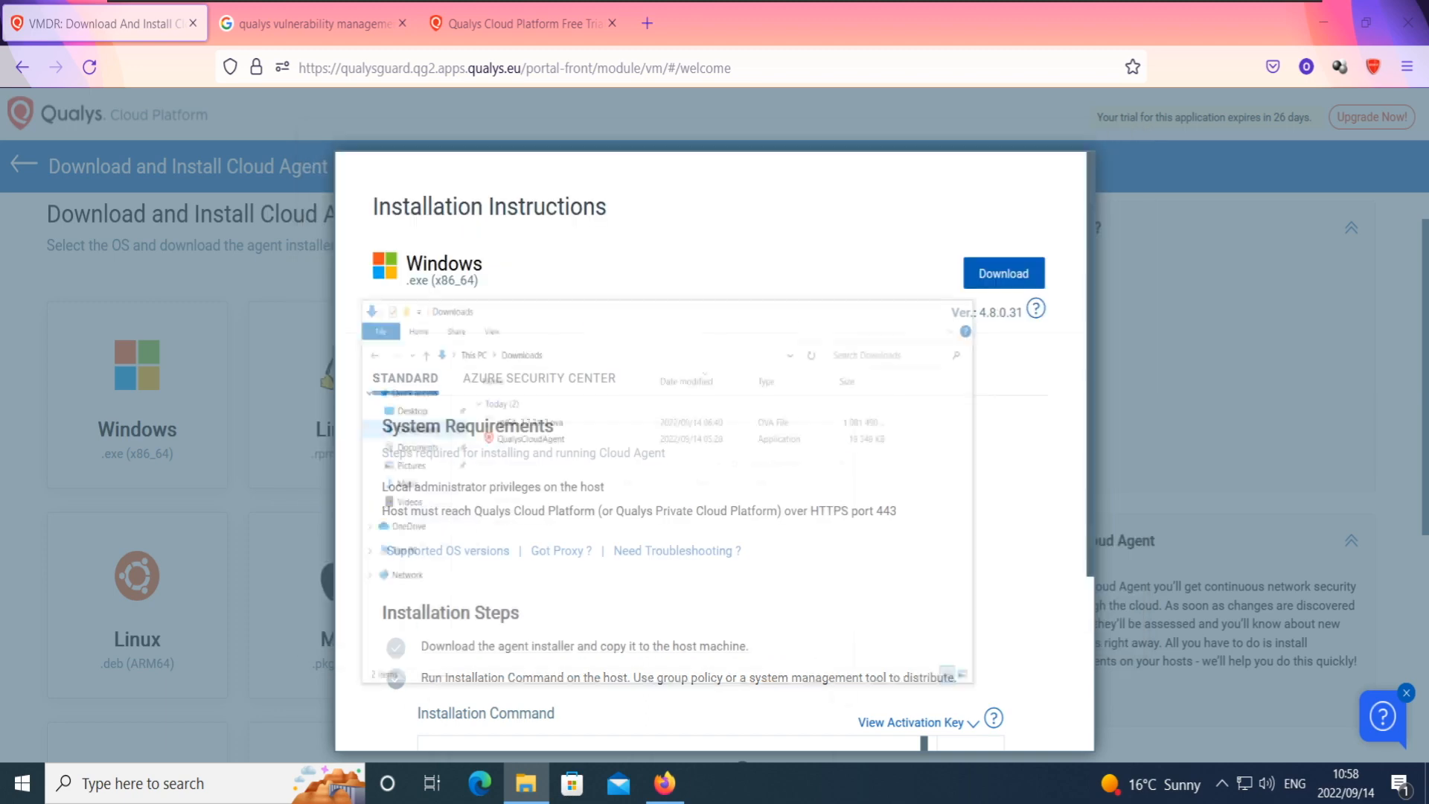
pyautogui.scroll(-1, 886, 438)
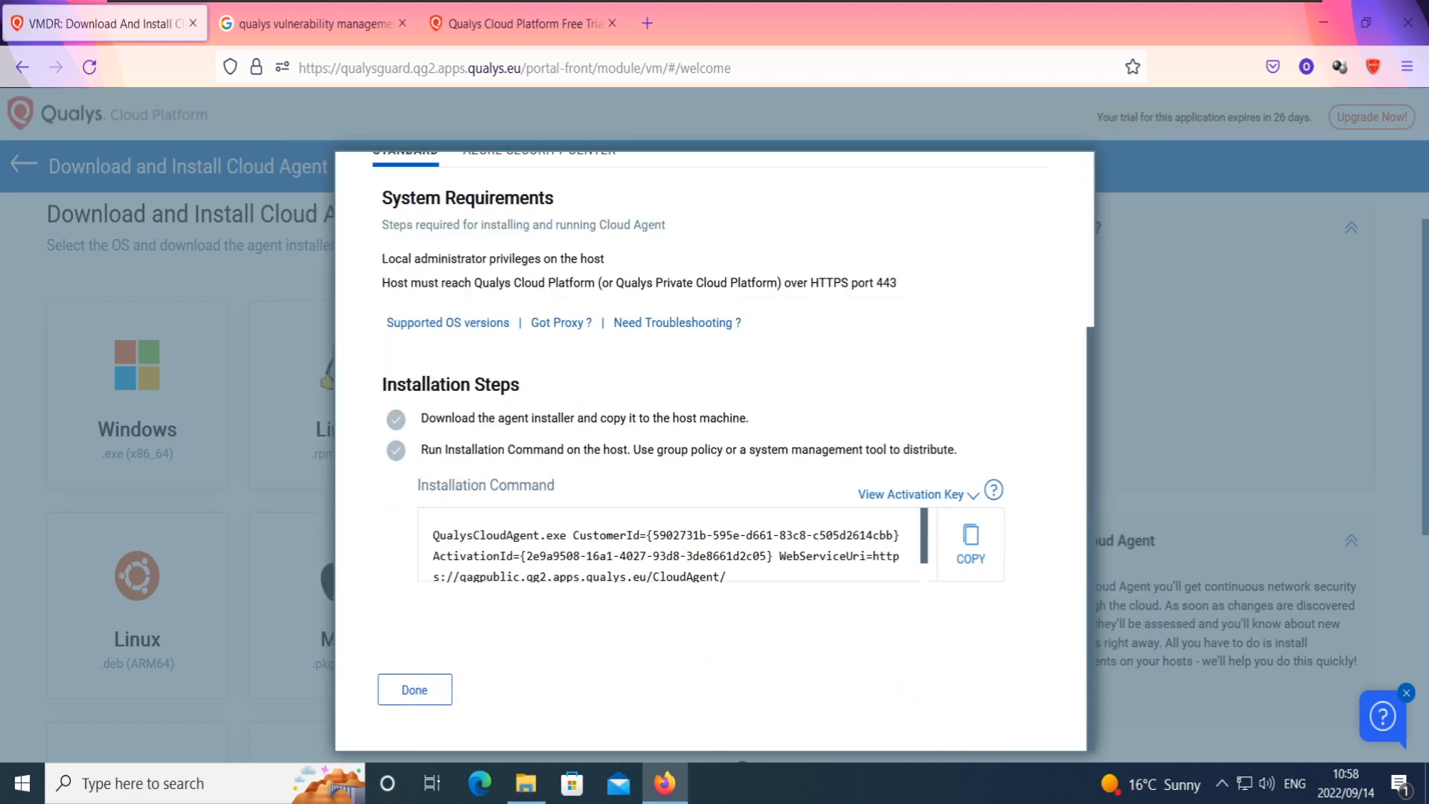
pyautogui.scroll(1, 665, 566)
pyautogui.scroll(-1, 664, 566)
# Step: Reopen Downloads, inspect the QualysCloudAgent installer's context menu, and minimize the folder window
pyautogui.click(541, 795)
pyautogui.click(538, 325)
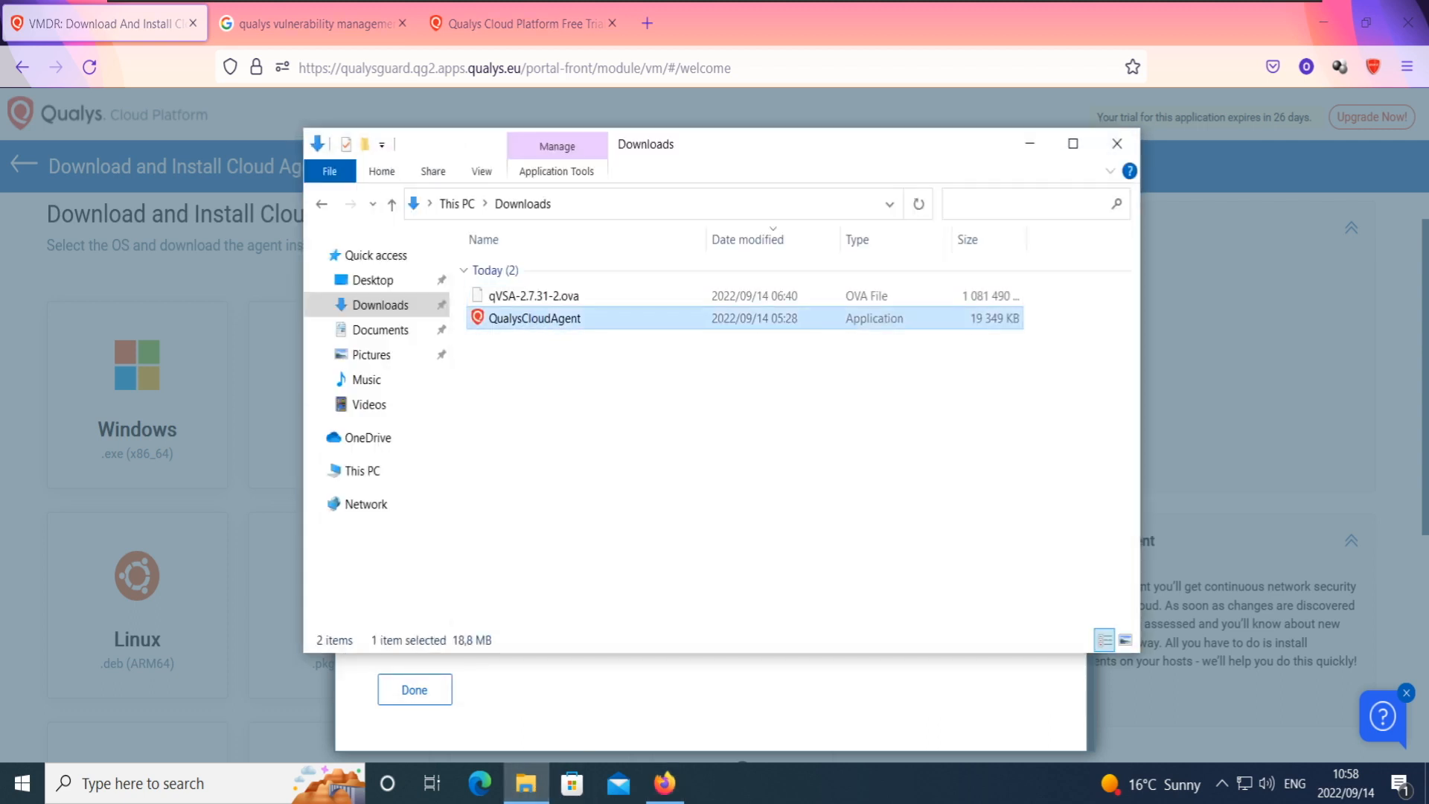
pyautogui.rightClick(524, 321)
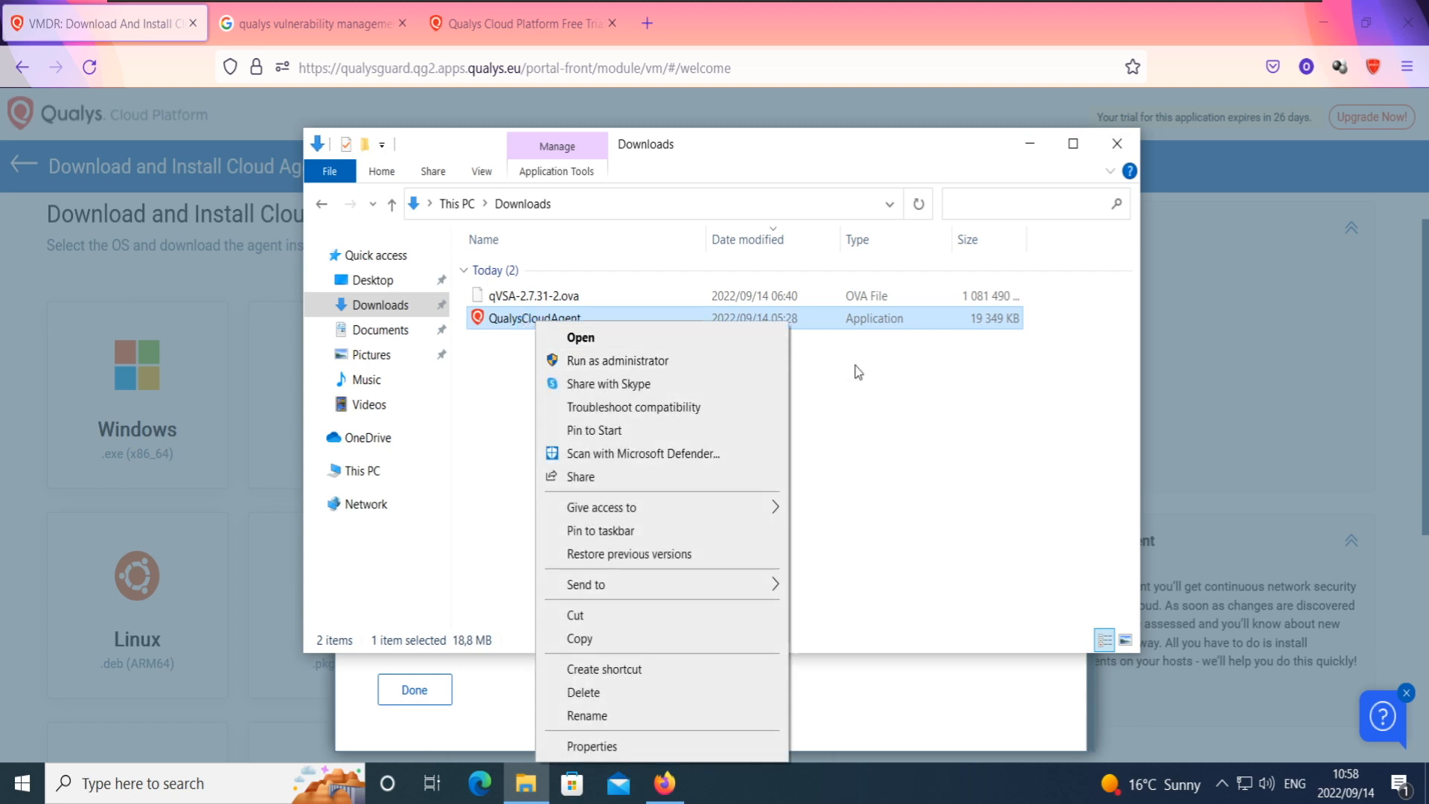
pyautogui.click(823, 394)
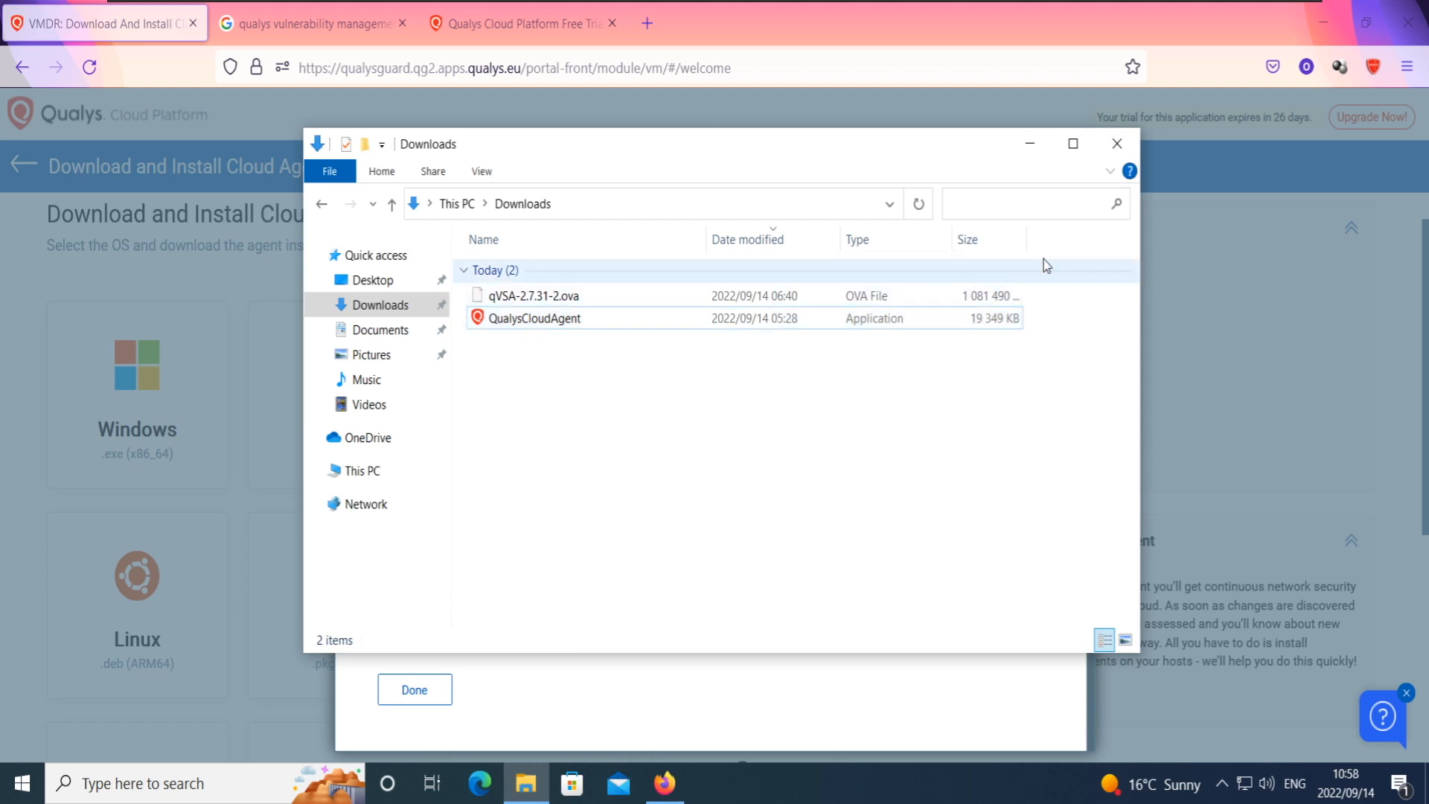
pyautogui.click(1030, 144)
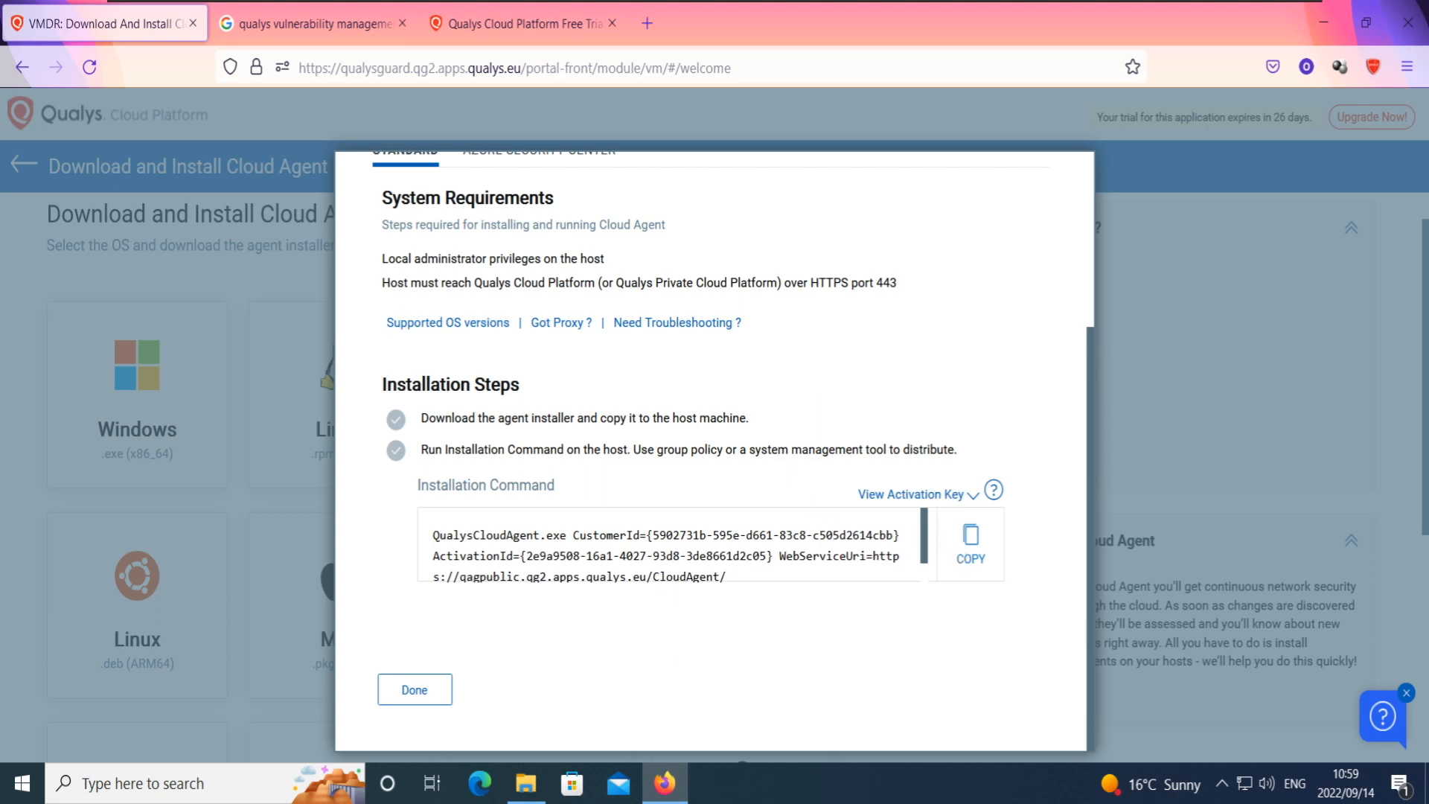
# Step: Copy the Windows Cloud Agent installation command and start a Windows search
pyautogui.click(971, 542)
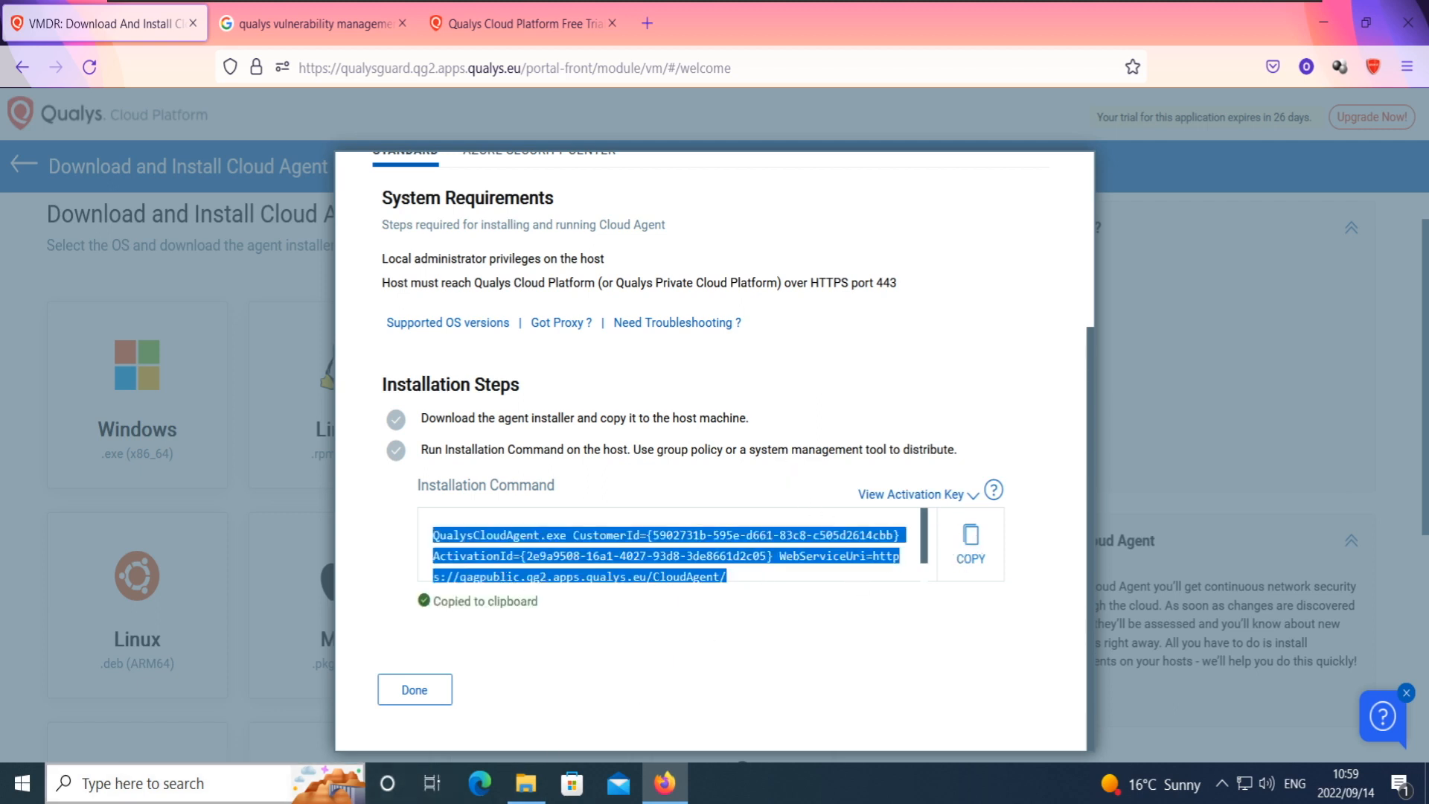
pyautogui.click(30, 785)
# Step: Search for cmd and launch Command Prompt as administrator
pyautogui.write('cmd')
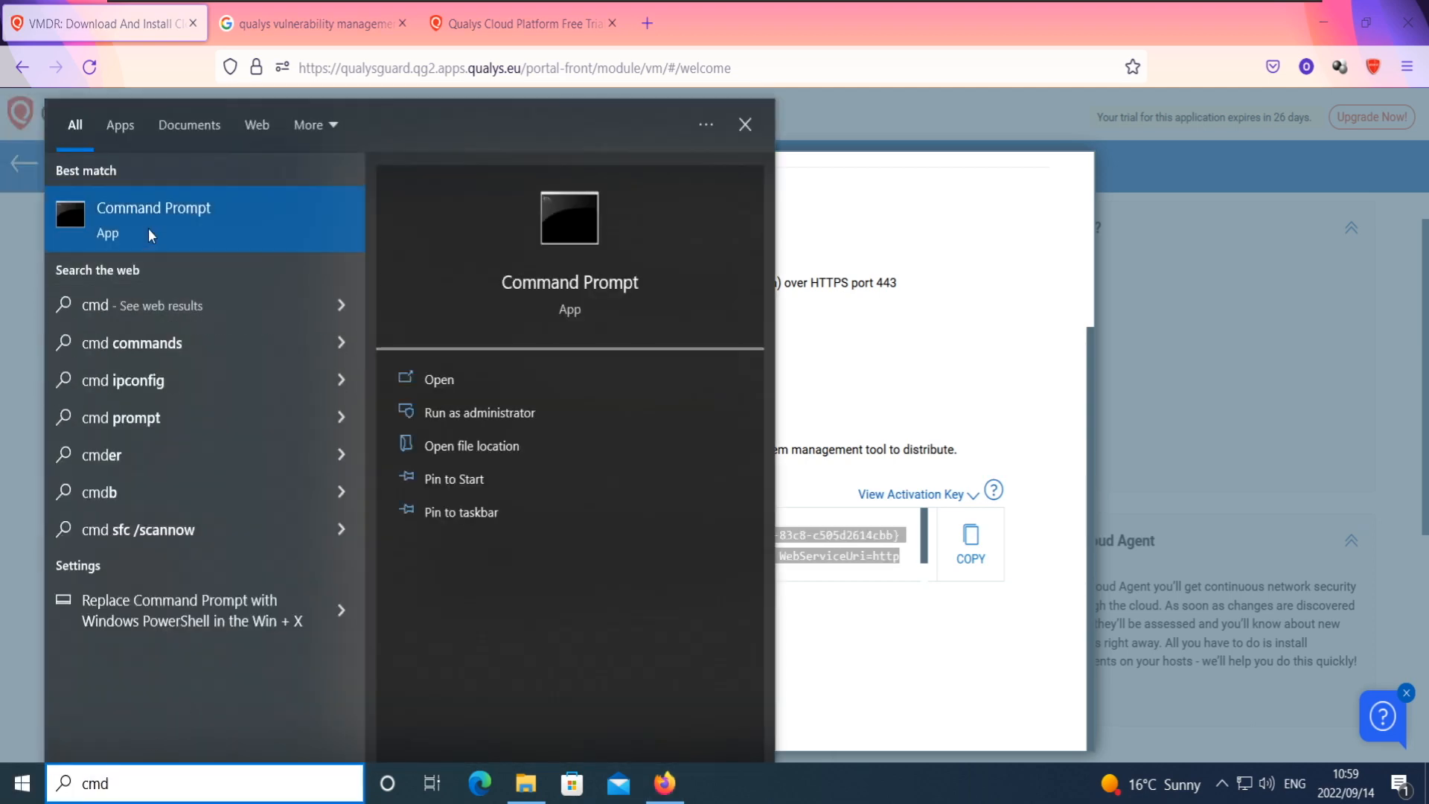
pyautogui.rightClick(158, 231)
pyautogui.click(198, 251)
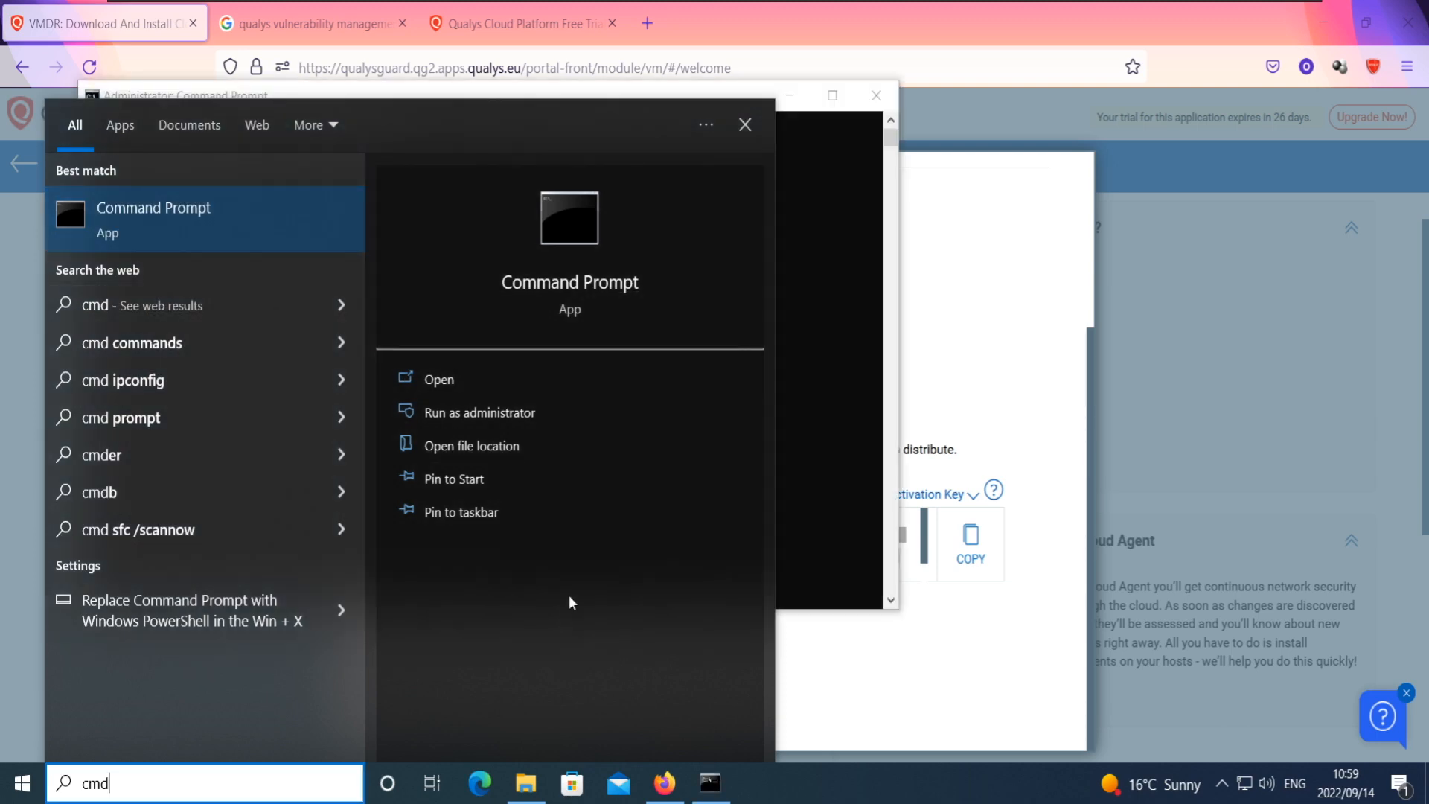
pyautogui.click(814, 339)
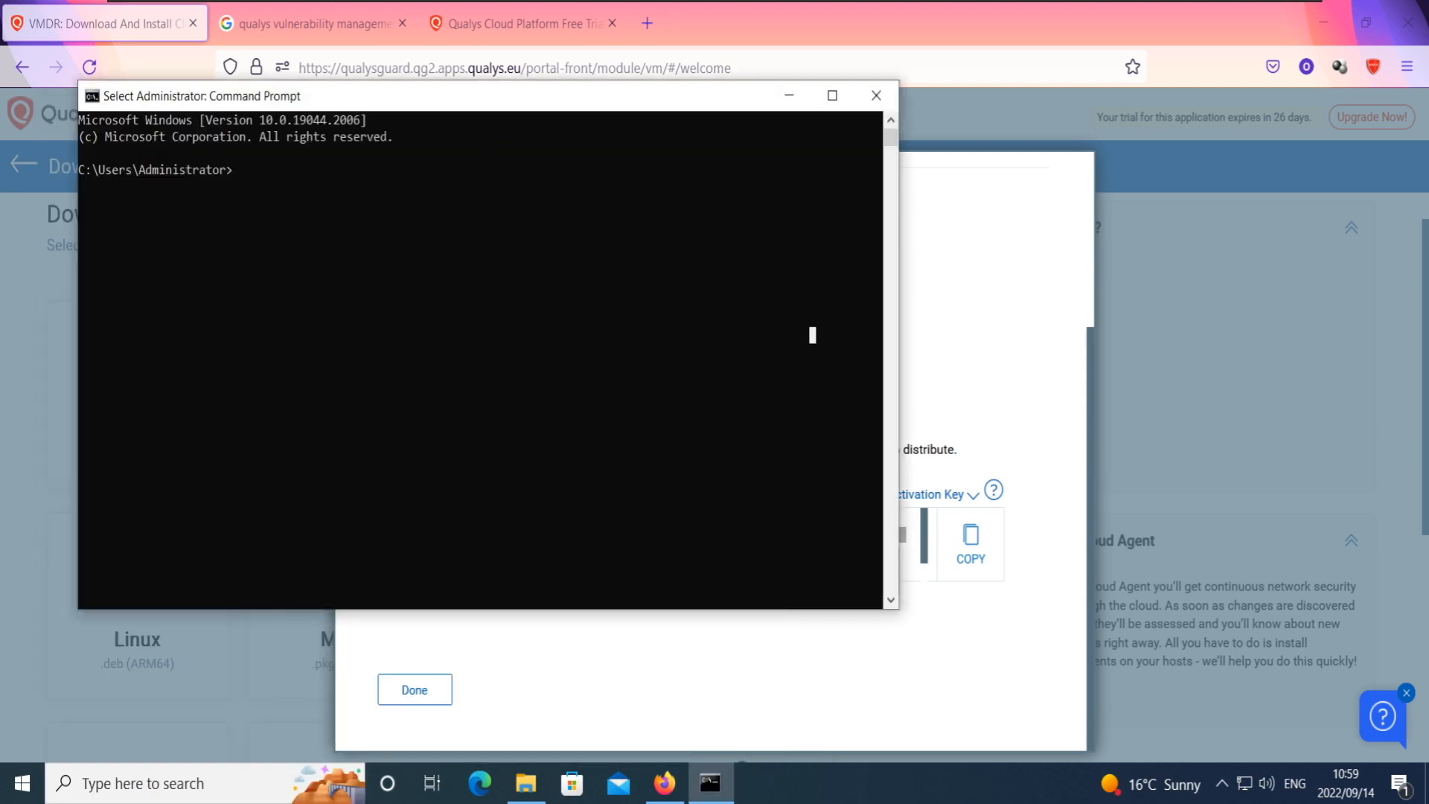
# Step: Move the console into Downloads with cd Downloads and list its files with dir
pyautogui.moveTo(510, 104); pyautogui.dragTo(615, 140)
pyautogui.click(527, 785)
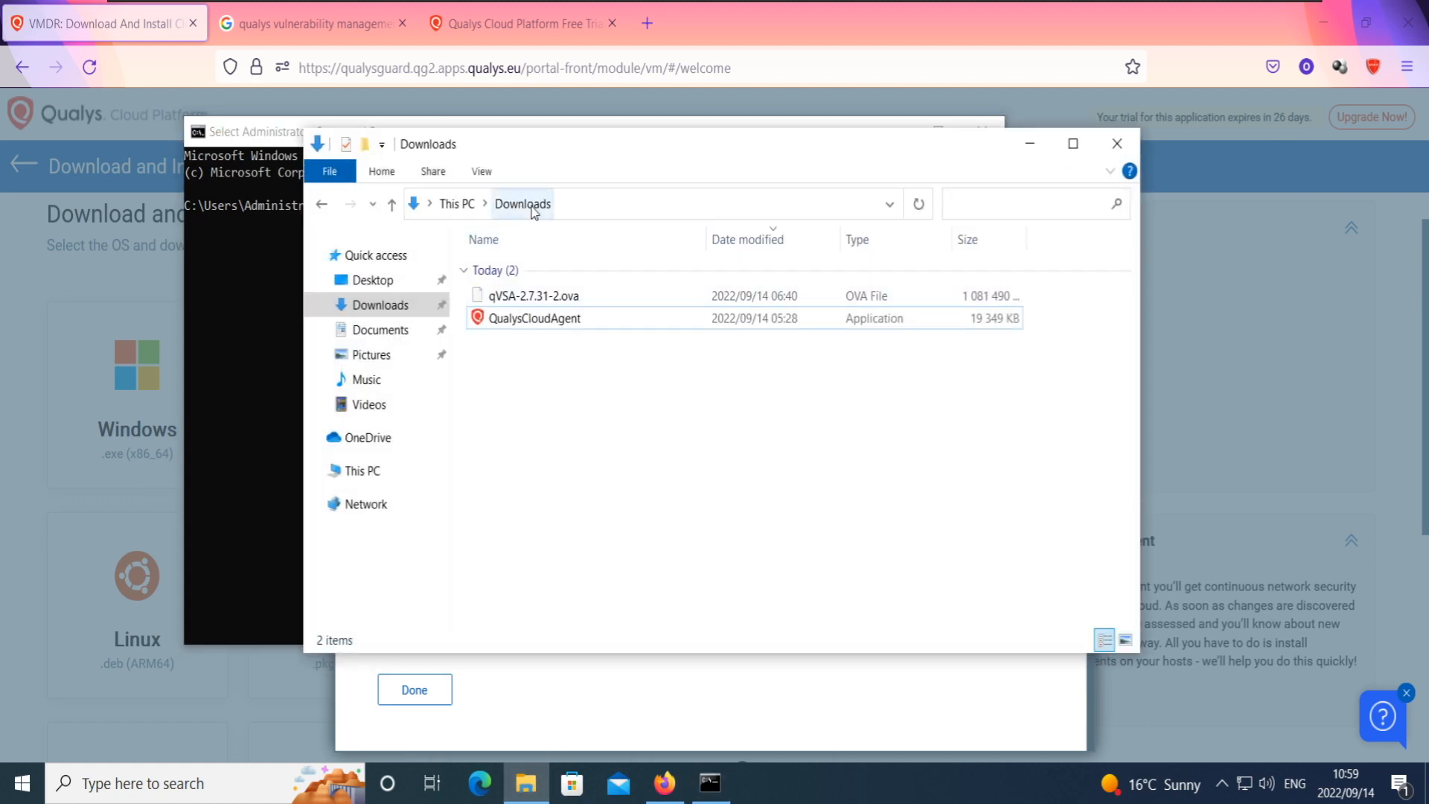
pyautogui.click(579, 323)
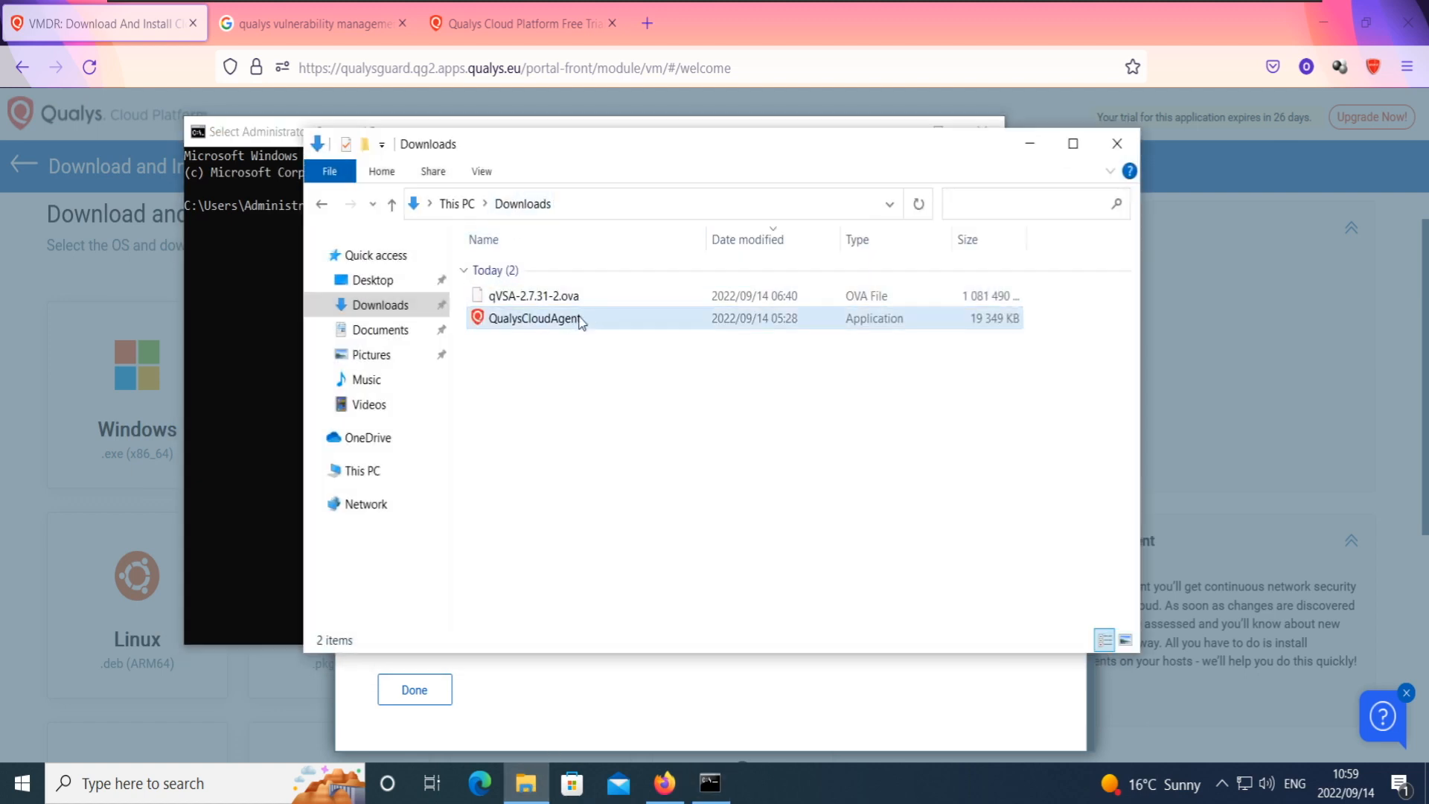
pyautogui.click(278, 304)
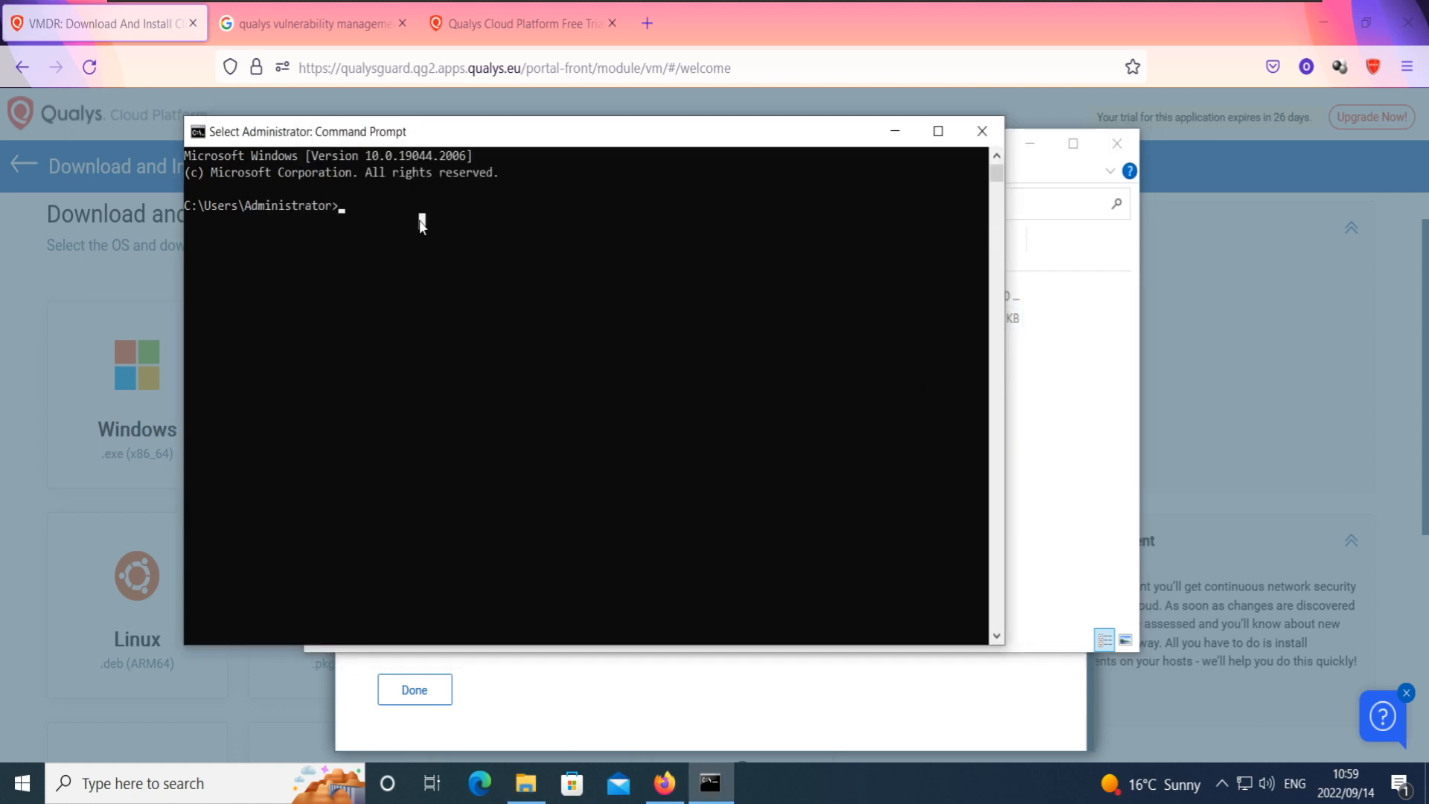
pyautogui.write('cd Downl')
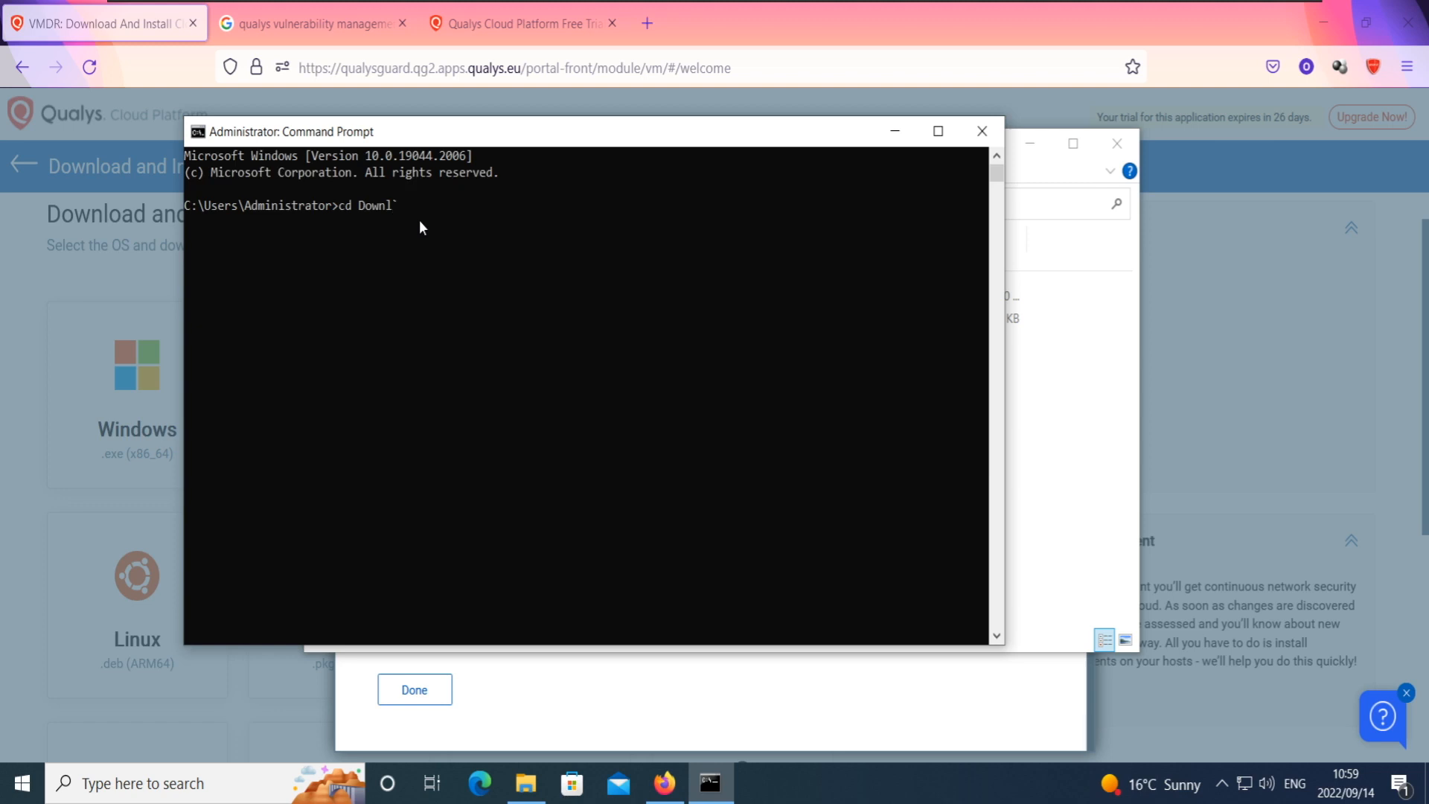
pyautogui.write('oads')
pyautogui.press('Return')
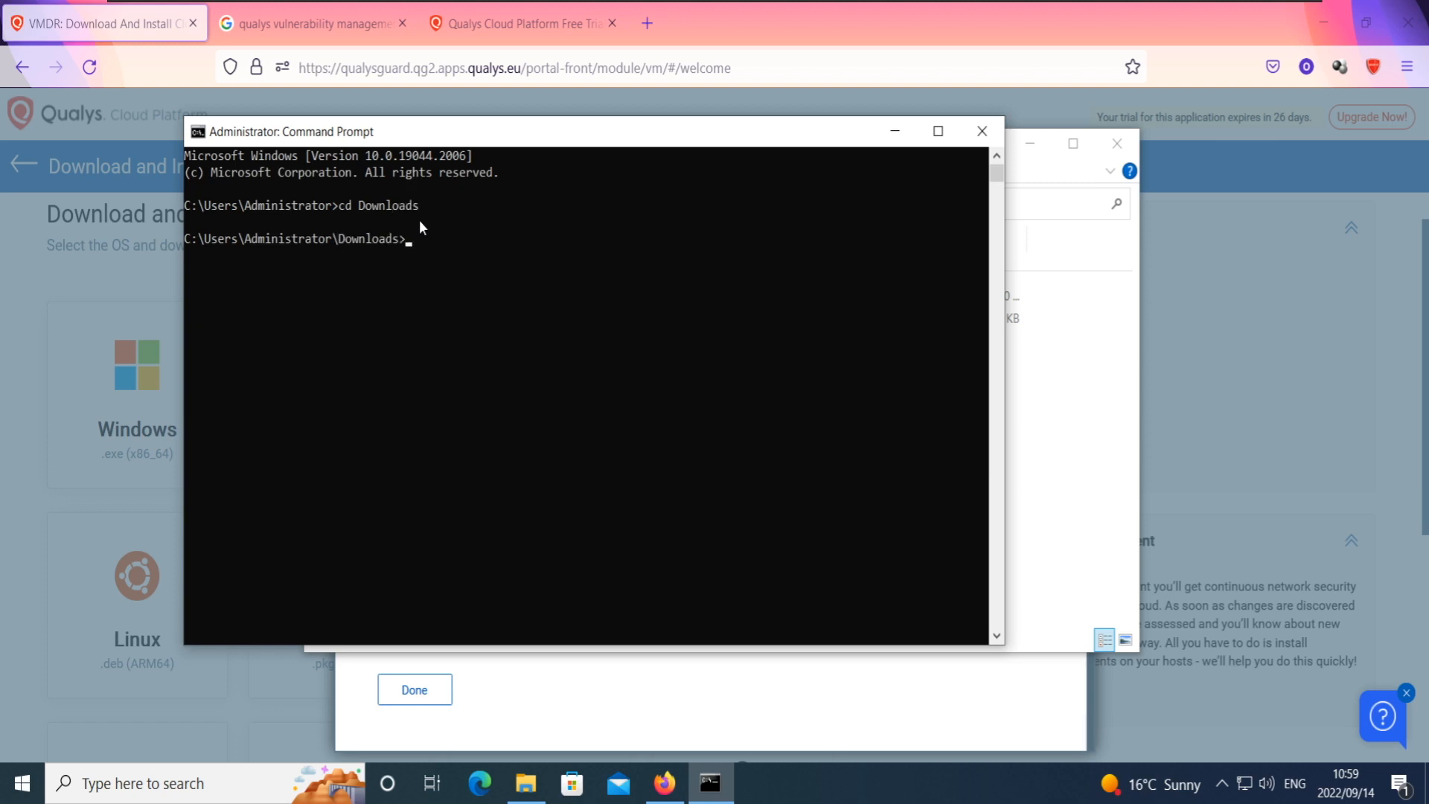
pyautogui.write('dir')
pyautogui.press('Return')
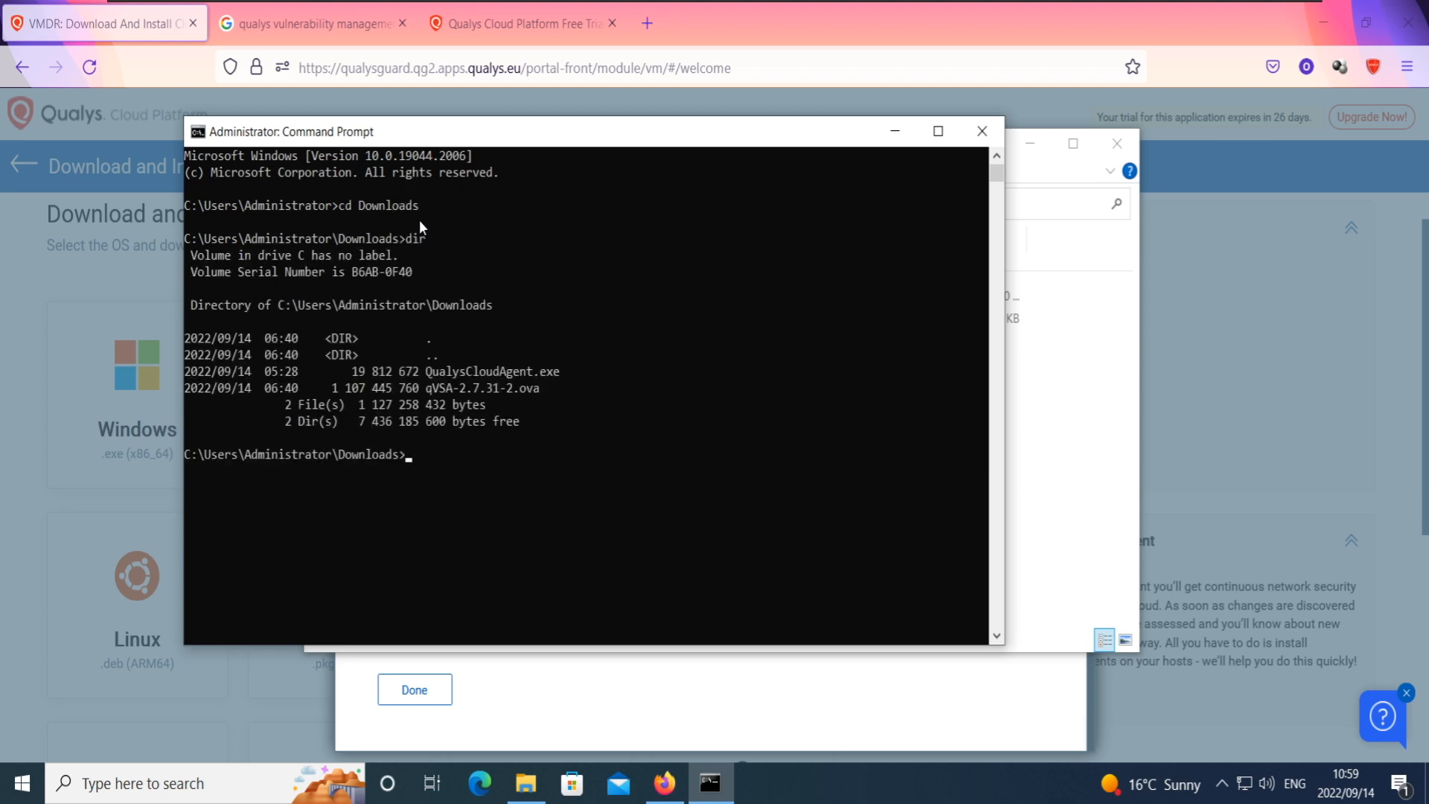
# Step: Copy a fragment of the dir listing and paste it at the prompt
pyautogui.moveTo(551, 372); pyautogui.dragTo(430, 384)
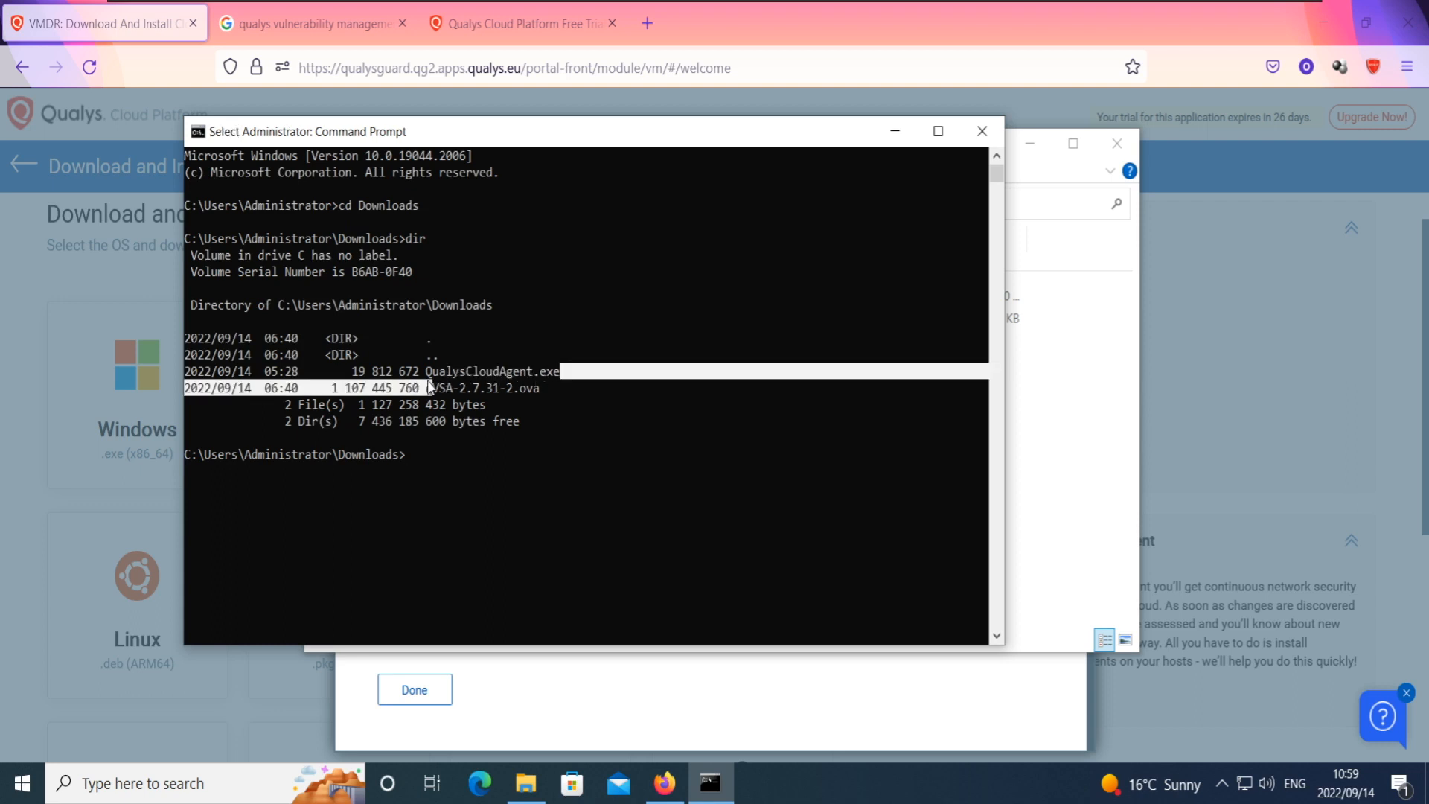
pyautogui.rightClick(427, 457)
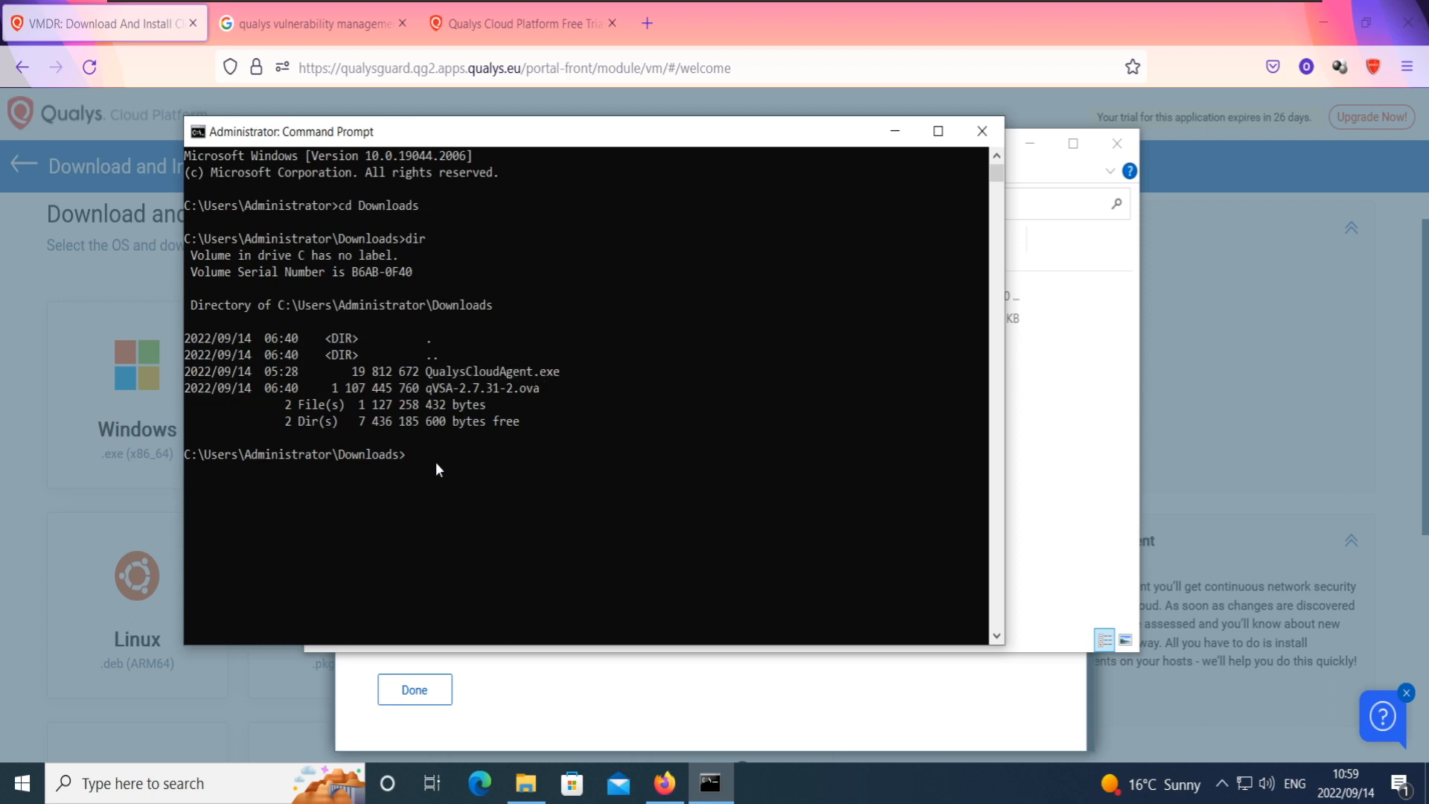
pyautogui.rightClick(435, 461)
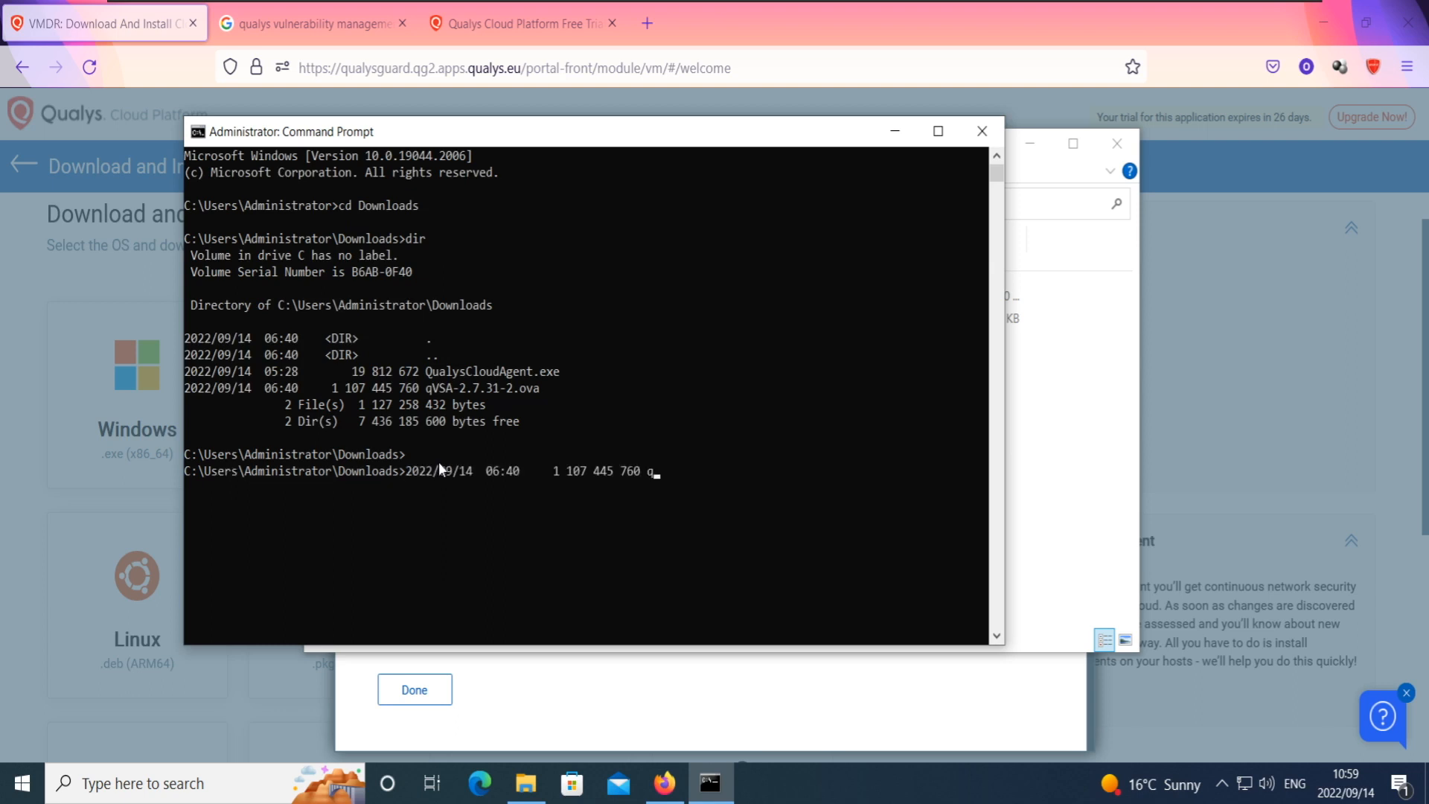
pyautogui.click(499, 503)
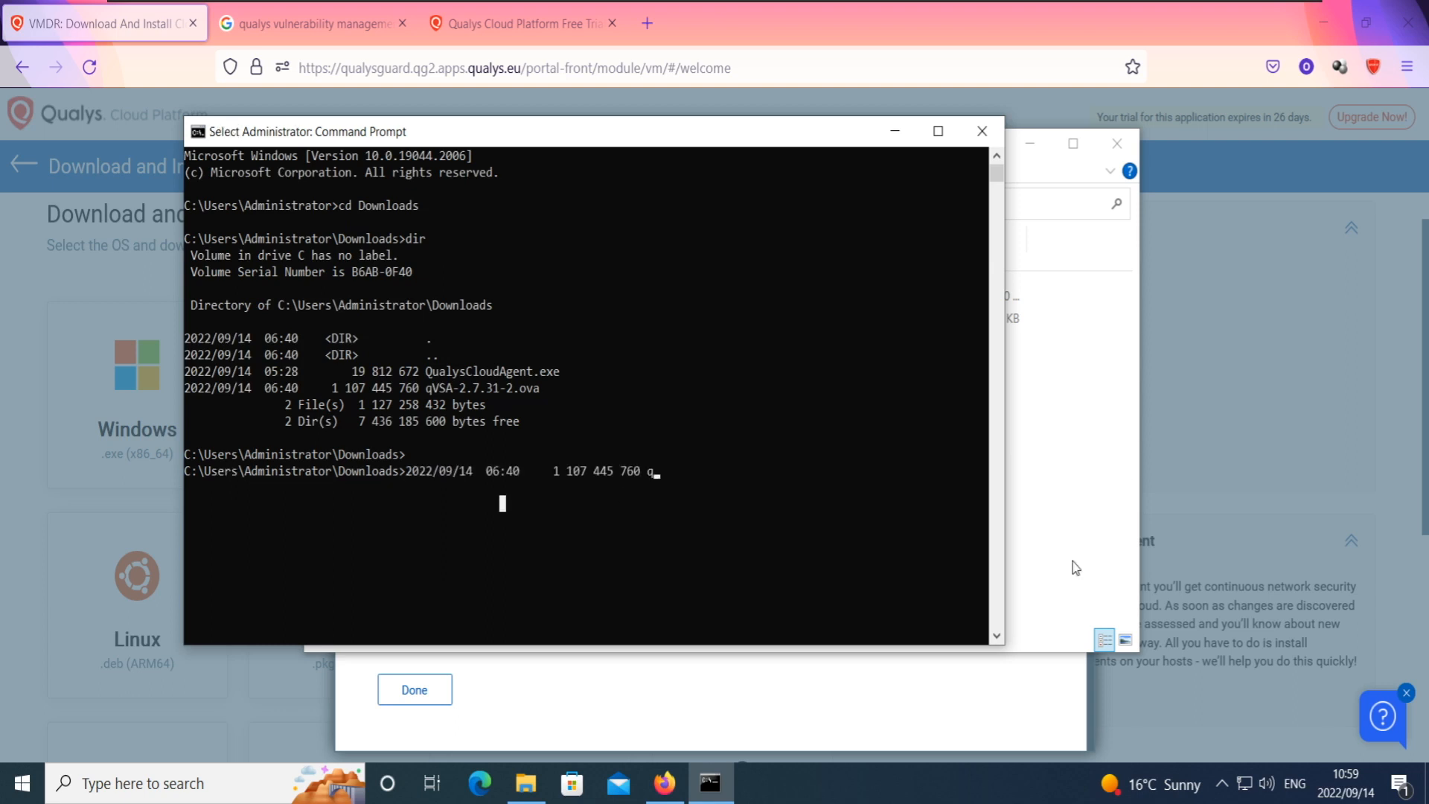
pyautogui.click(1034, 699)
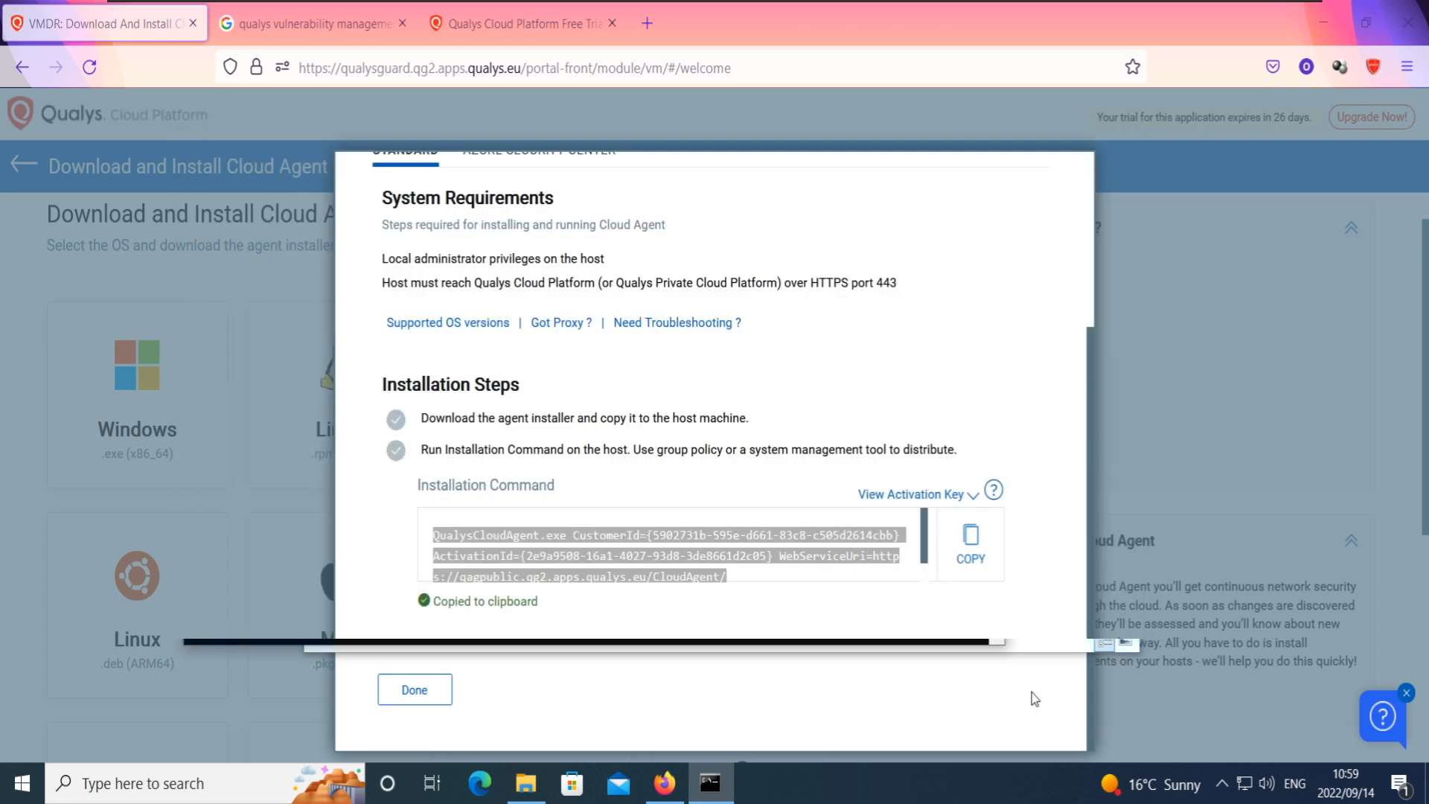
# Step: Copy the install command again and clear the stray text from the prompt
pyautogui.click(970, 551)
pyautogui.click(710, 782)
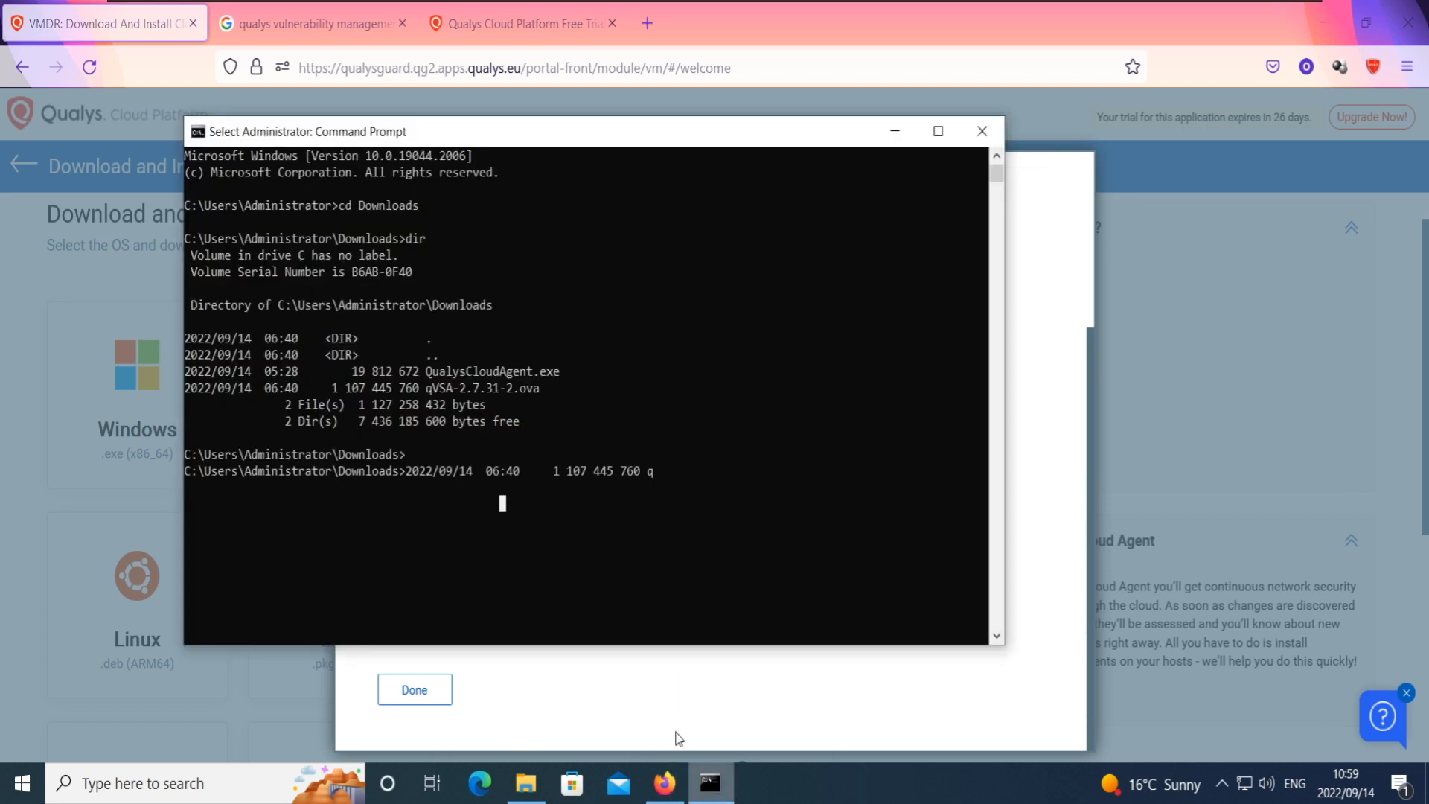
pyautogui.press('BackSpace')
pyautogui.press('BackSpace')
pyautogui.press('BackSpace')
pyautogui.press('BackSpace')
pyautogui.press('BackSpace')
pyautogui.press('BackSpace')
pyautogui.press('BackSpace')
pyautogui.press('BackSpace')
pyautogui.press('BackSpace')
pyautogui.press('BackSpace')
pyautogui.press('BackSpace')
pyautogui.press('BackSpace')
pyautogui.press('BackSpace')
pyautogui.press('BackSpace')
pyautogui.press('BackSpace')
pyautogui.press('BackSpace')
pyautogui.press('BackSpace')
pyautogui.press('BackSpace')
pyautogui.press('BackSpace')
pyautogui.press('BackSpace')
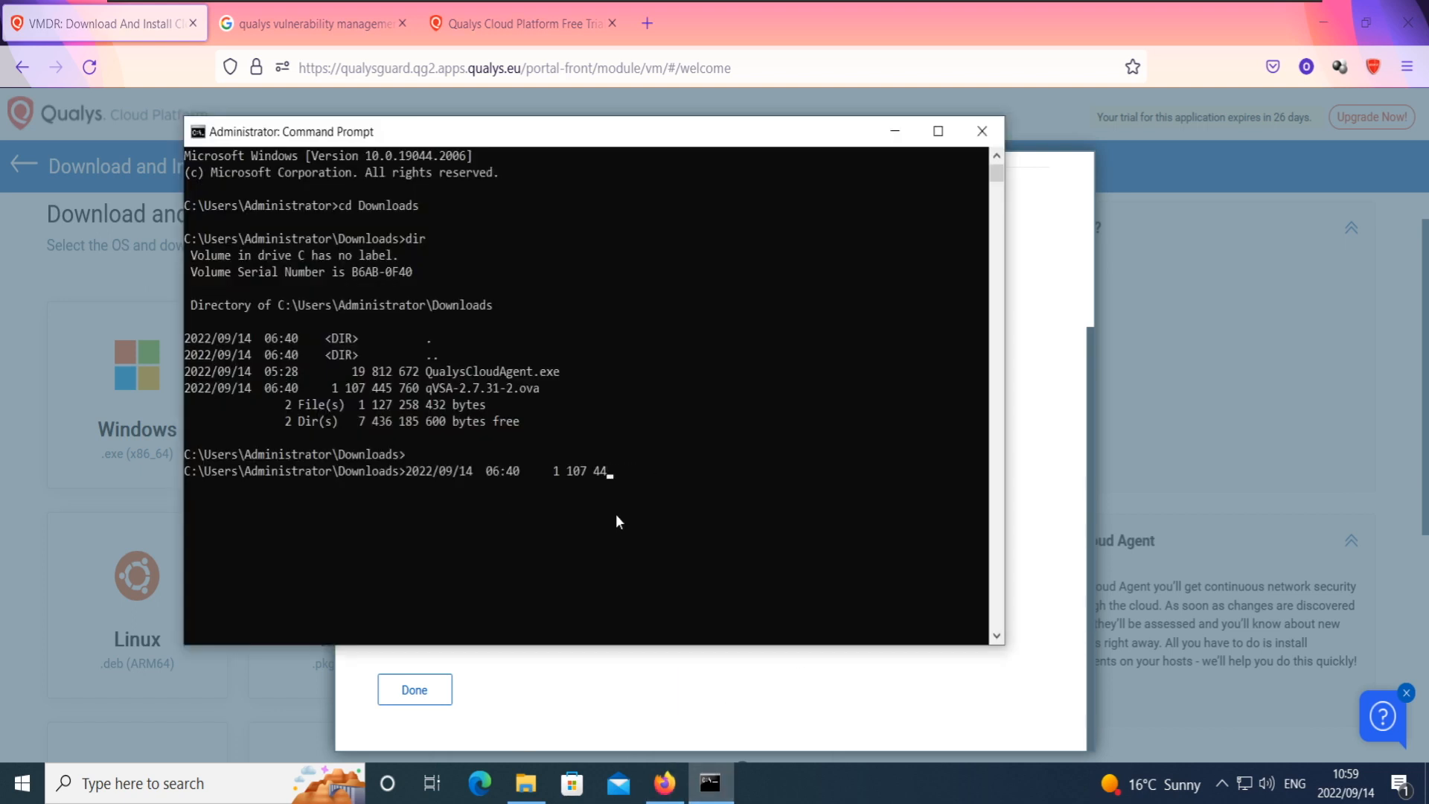
pyautogui.press('BackSpace')
pyautogui.press('BackSpace')
pyautogui.press('Return')
pyautogui.press('Return')
pyautogui.press('Return')
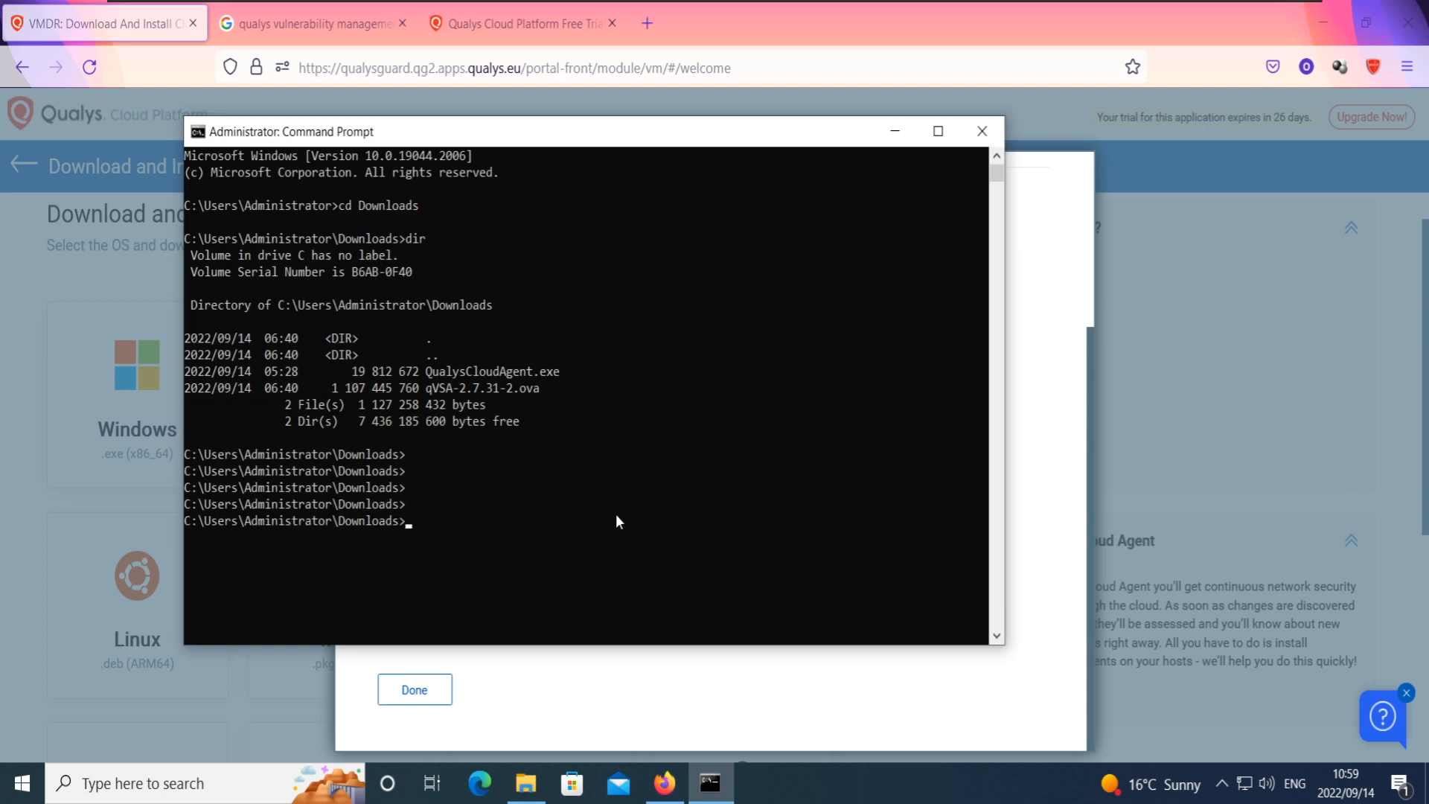
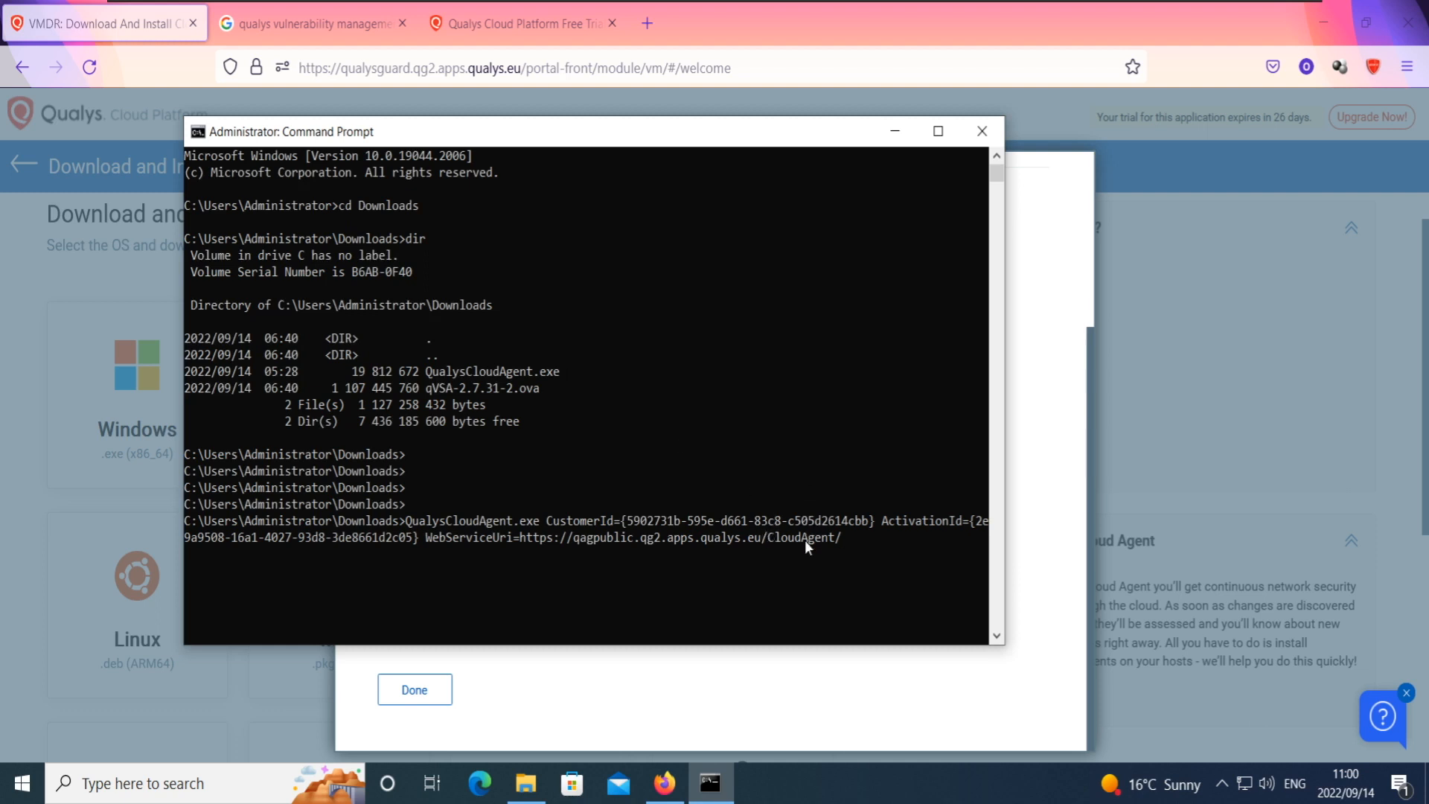
# Step: Paste the agent install command, remove its trailing slash, then close the console and dialog
pyautogui.moveTo(846, 539); pyautogui.dragTo(405, 529)
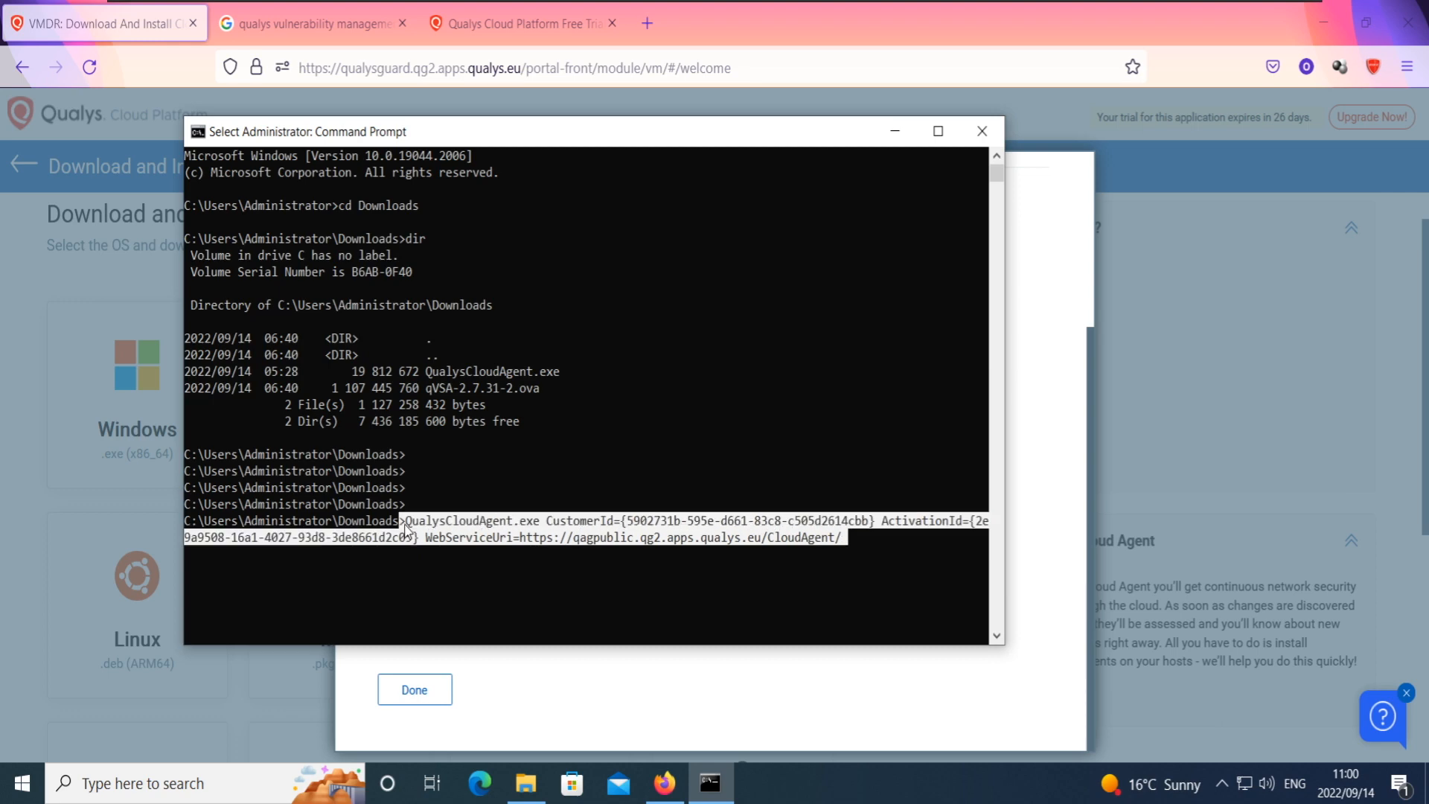
pyautogui.press('BackSpace')
pyautogui.press('BackSpace')
pyautogui.press('BackSpace')
pyautogui.press('BackSpace')
pyautogui.press('BackSpace')
pyautogui.press('BackSpace')
pyautogui.press('BackSpace')
pyautogui.press('BackSpace')
pyautogui.press('BackSpace')
pyautogui.press('BackSpace')
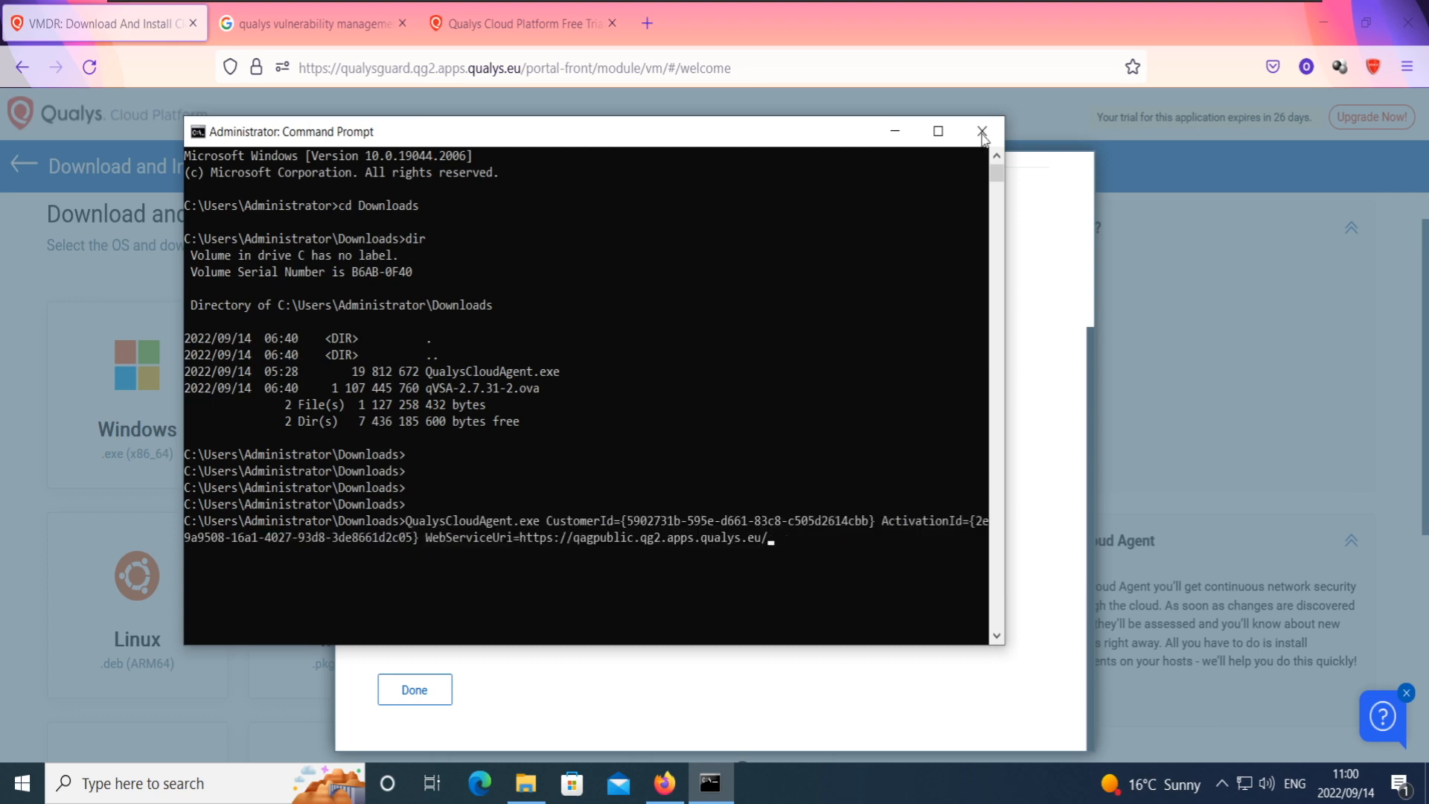
pyautogui.click(982, 131)
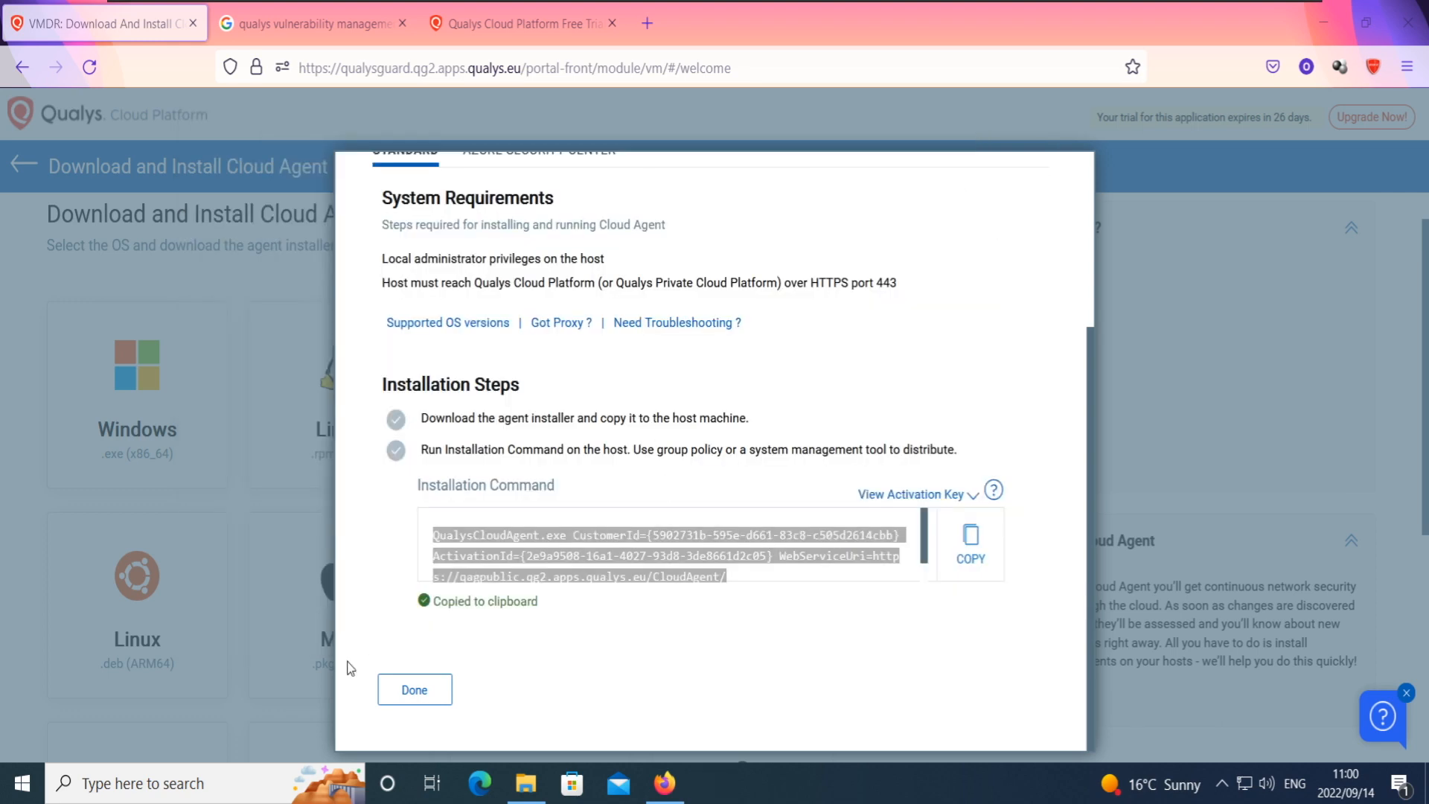
pyautogui.click(443, 700)
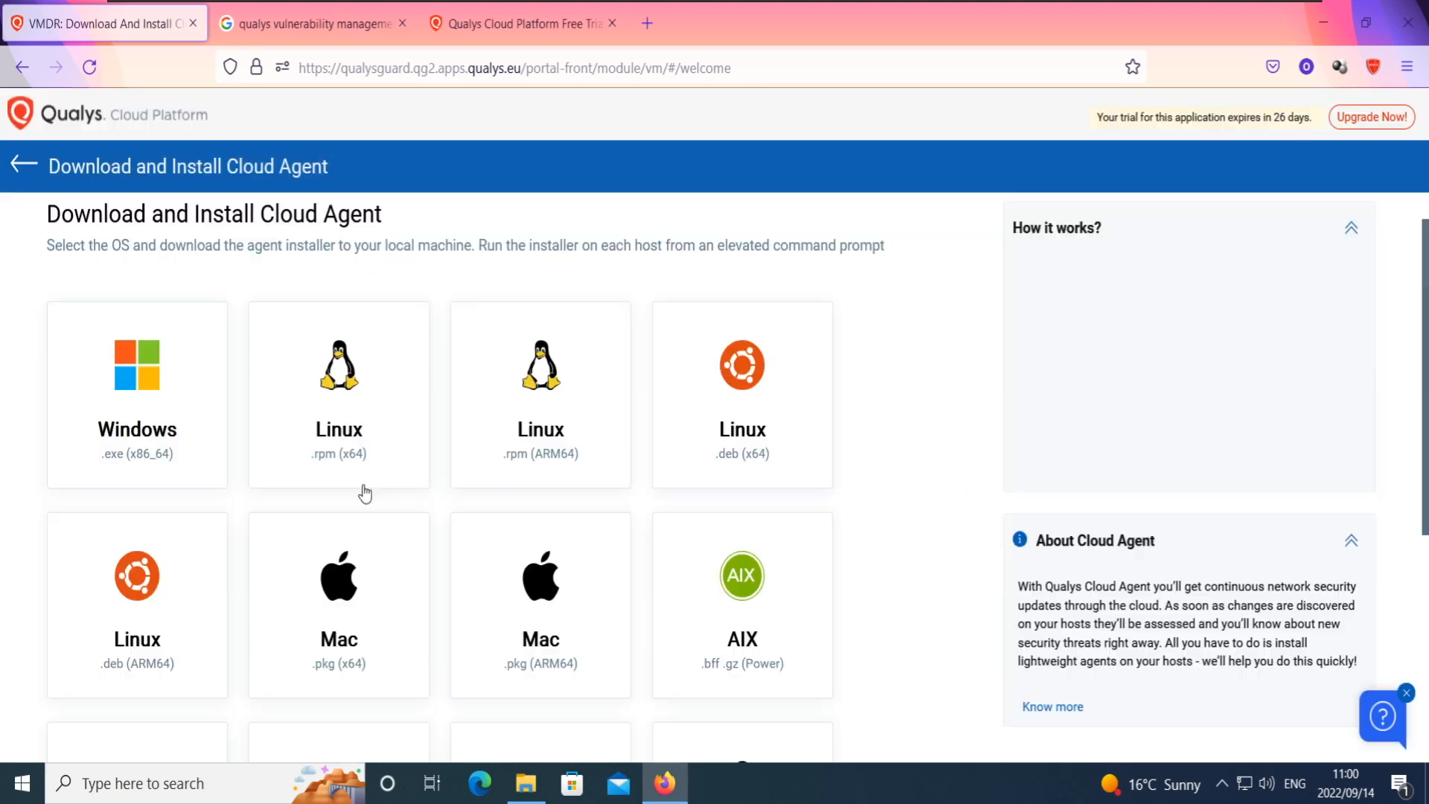
# Step: Return to the VMDR welcome page through the Help menu
pyautogui.click(24, 164)
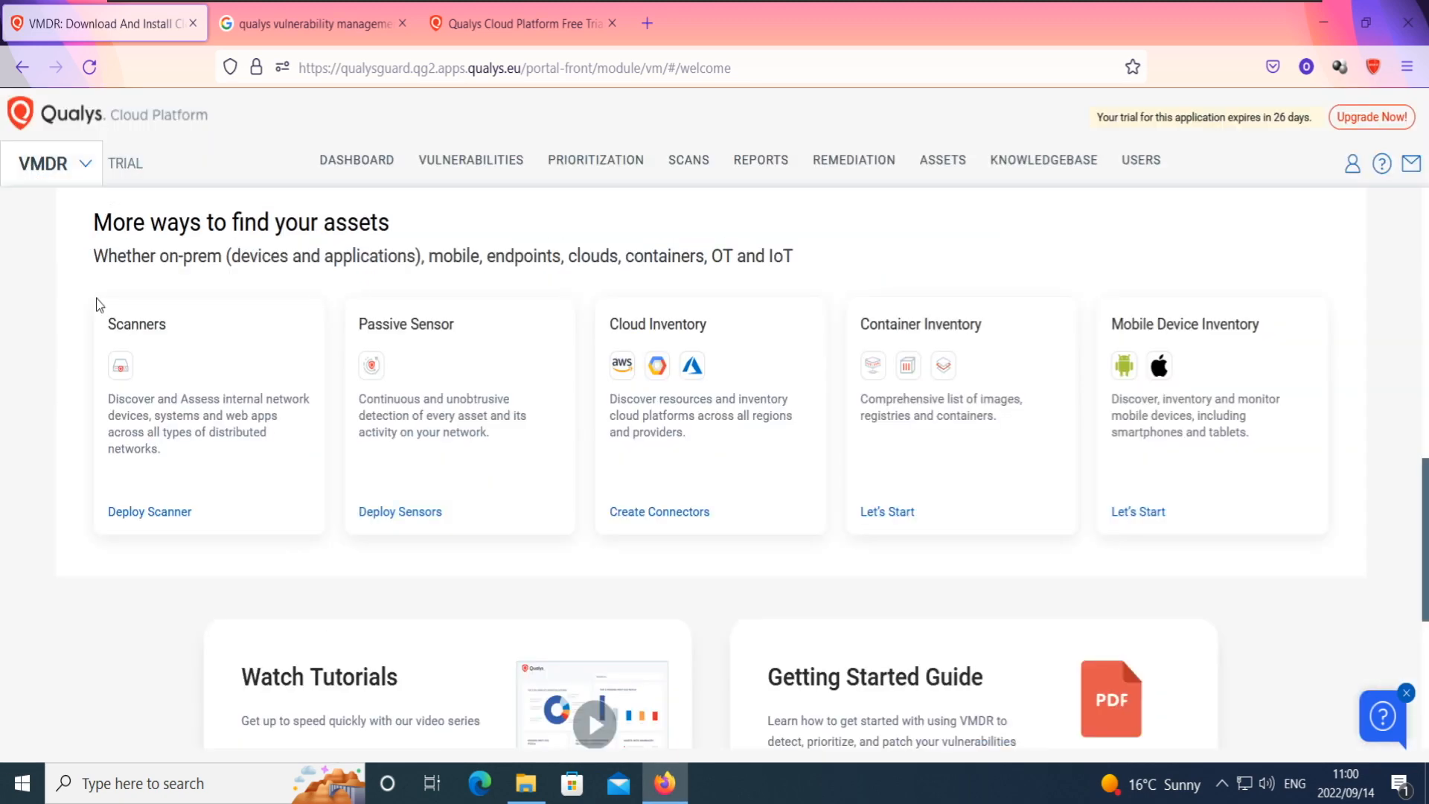
pyautogui.click(85, 164)
pyautogui.scroll(-10, 131, 551)
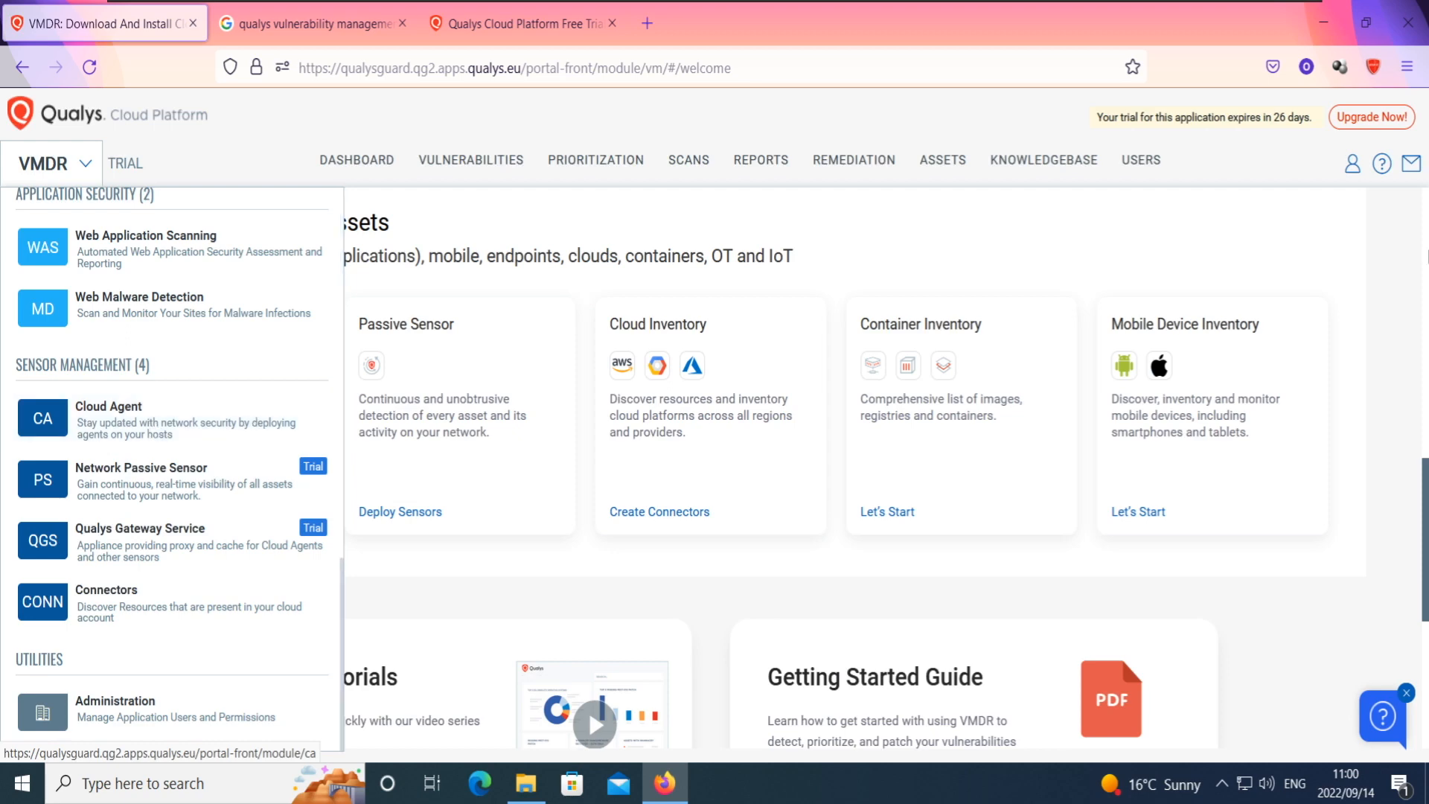
pyautogui.click(1382, 167)
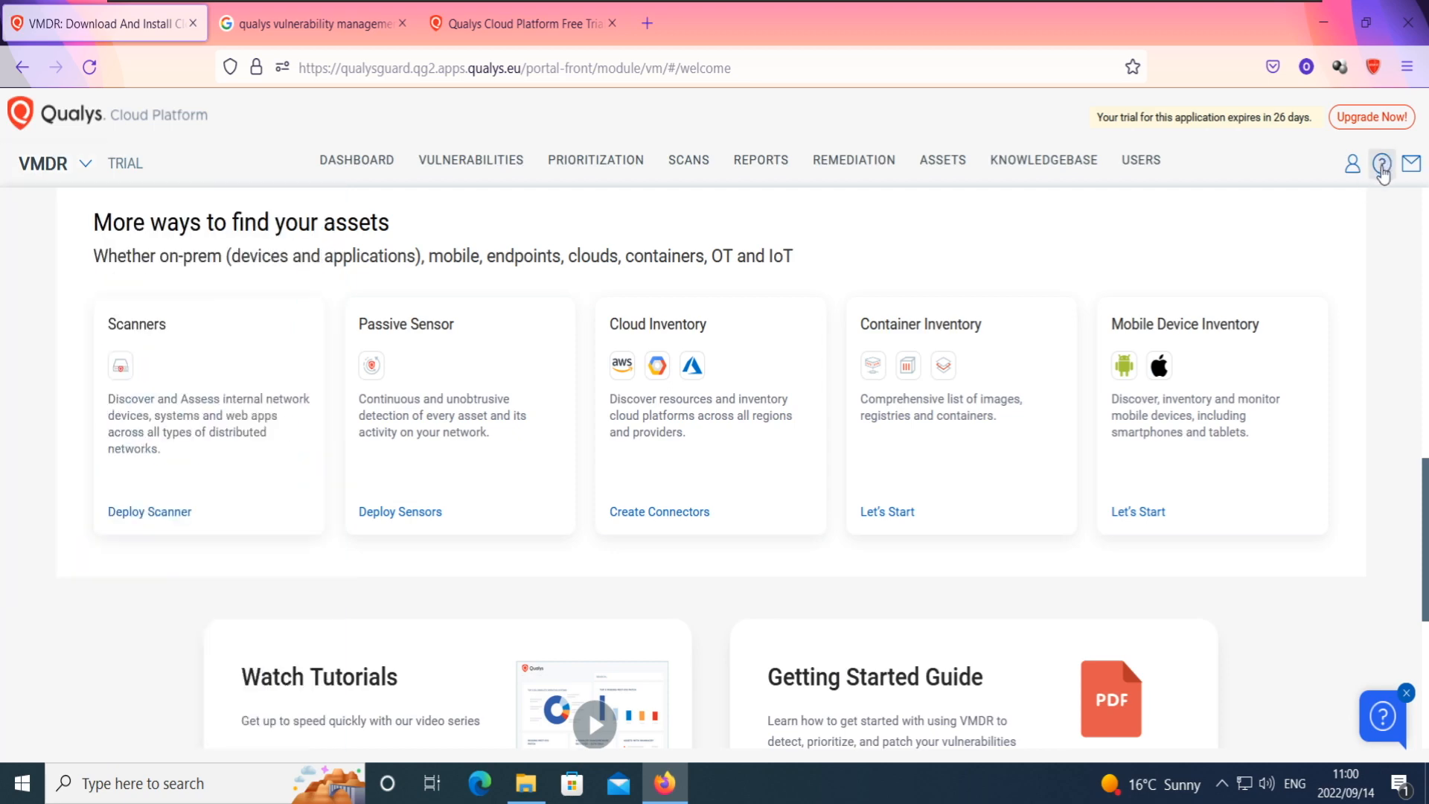
pyautogui.click(1382, 167)
pyautogui.click(1302, 224)
# Step: Switch from the application list to the Cloud Agent application
pyautogui.scroll(-2, 457, 521)
pyautogui.scroll(15, 457, 521)
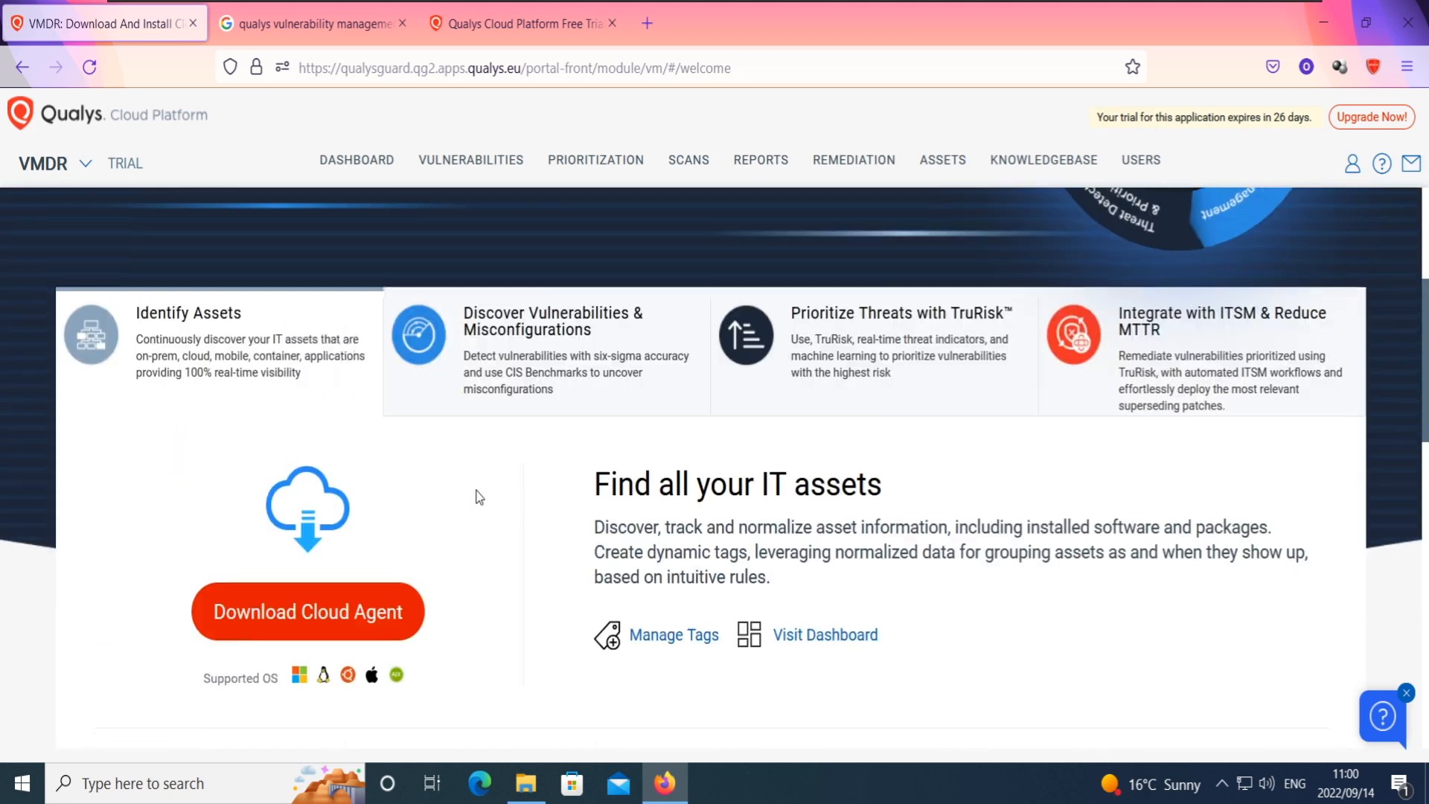
pyautogui.scroll(-5, 702, 440)
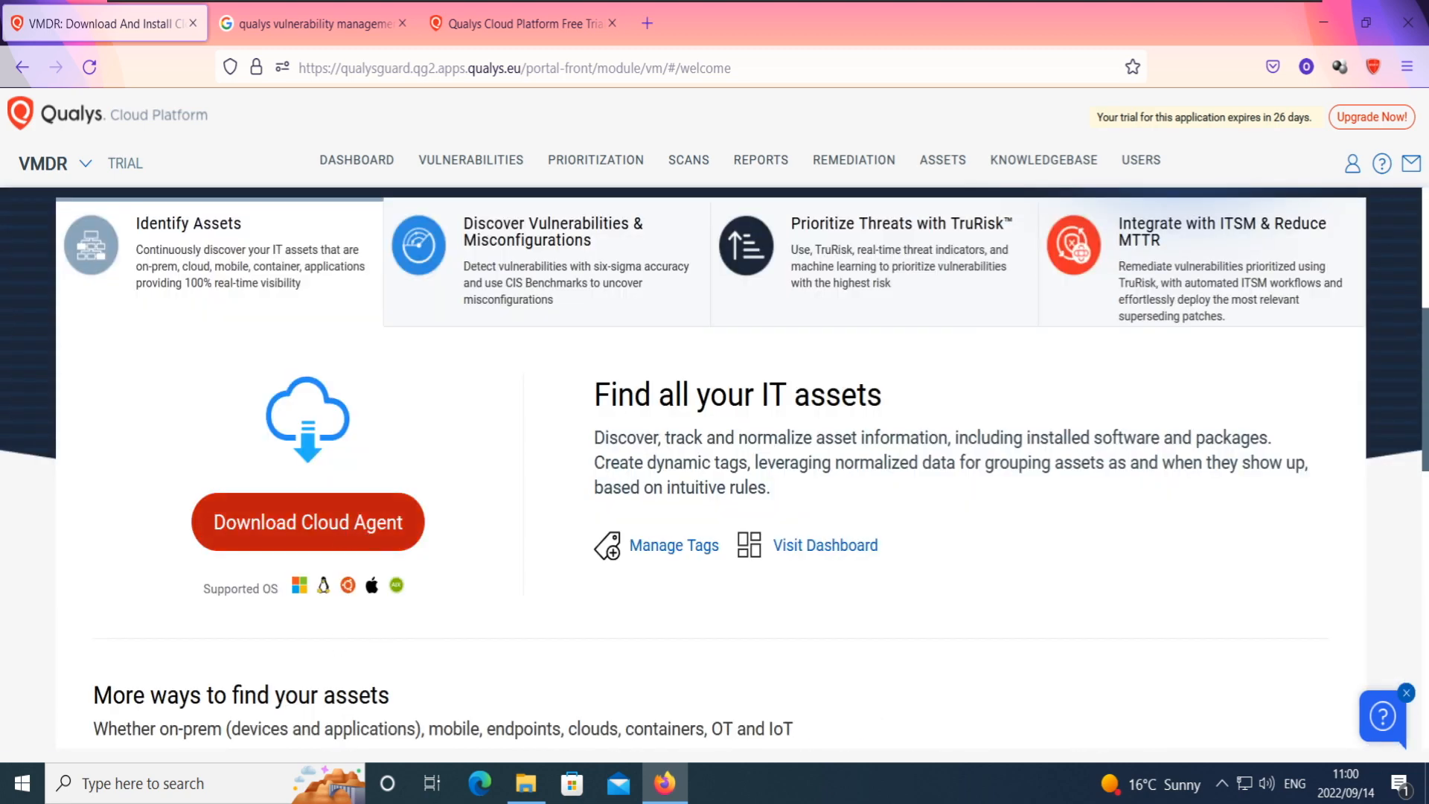
pyautogui.click(86, 163)
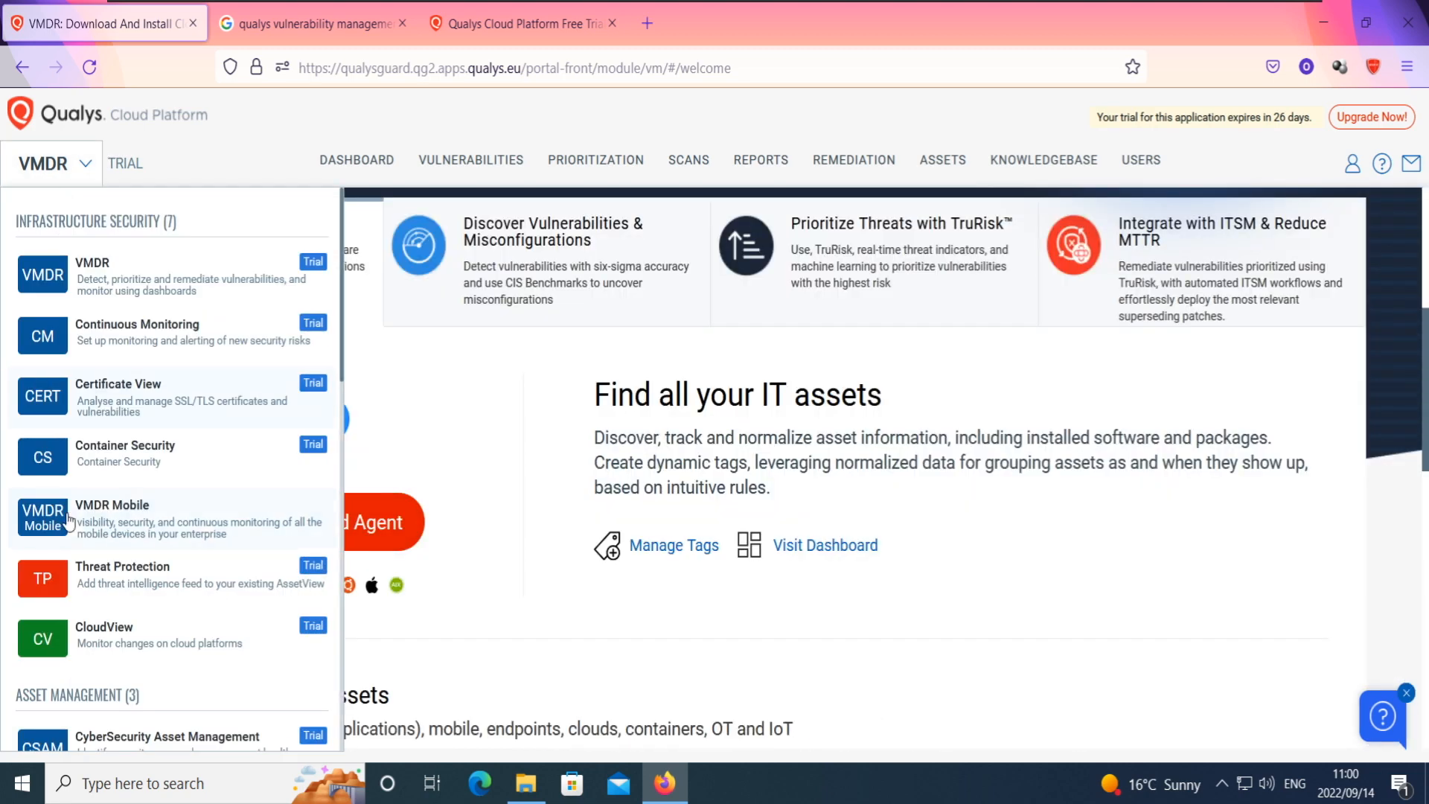
pyautogui.scroll(-5, 80, 548)
pyautogui.click(104, 440)
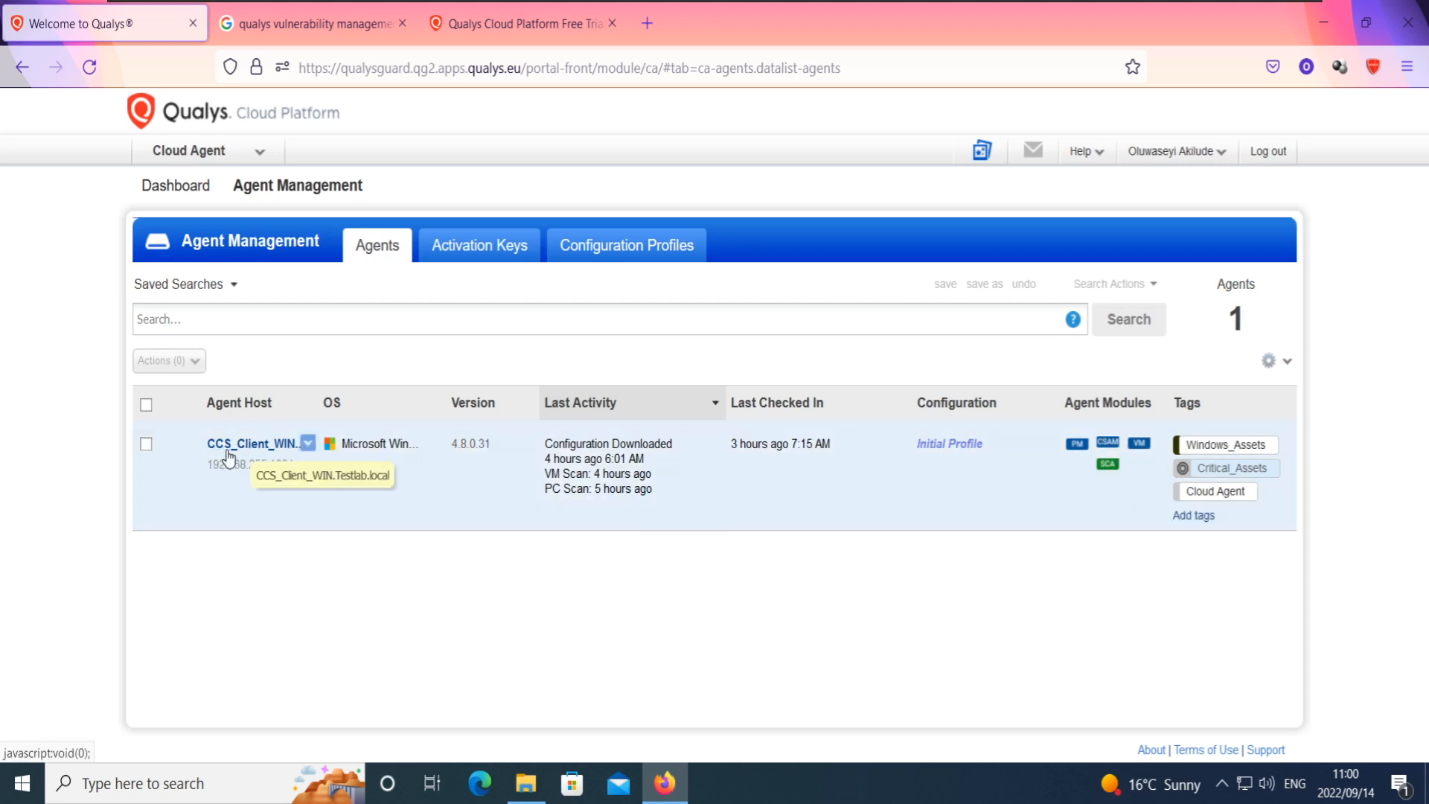
# Step: View Activation Keys, review the dashboard, then open the Default VMDR Activation Key's quick actions
pyautogui.click(481, 251)
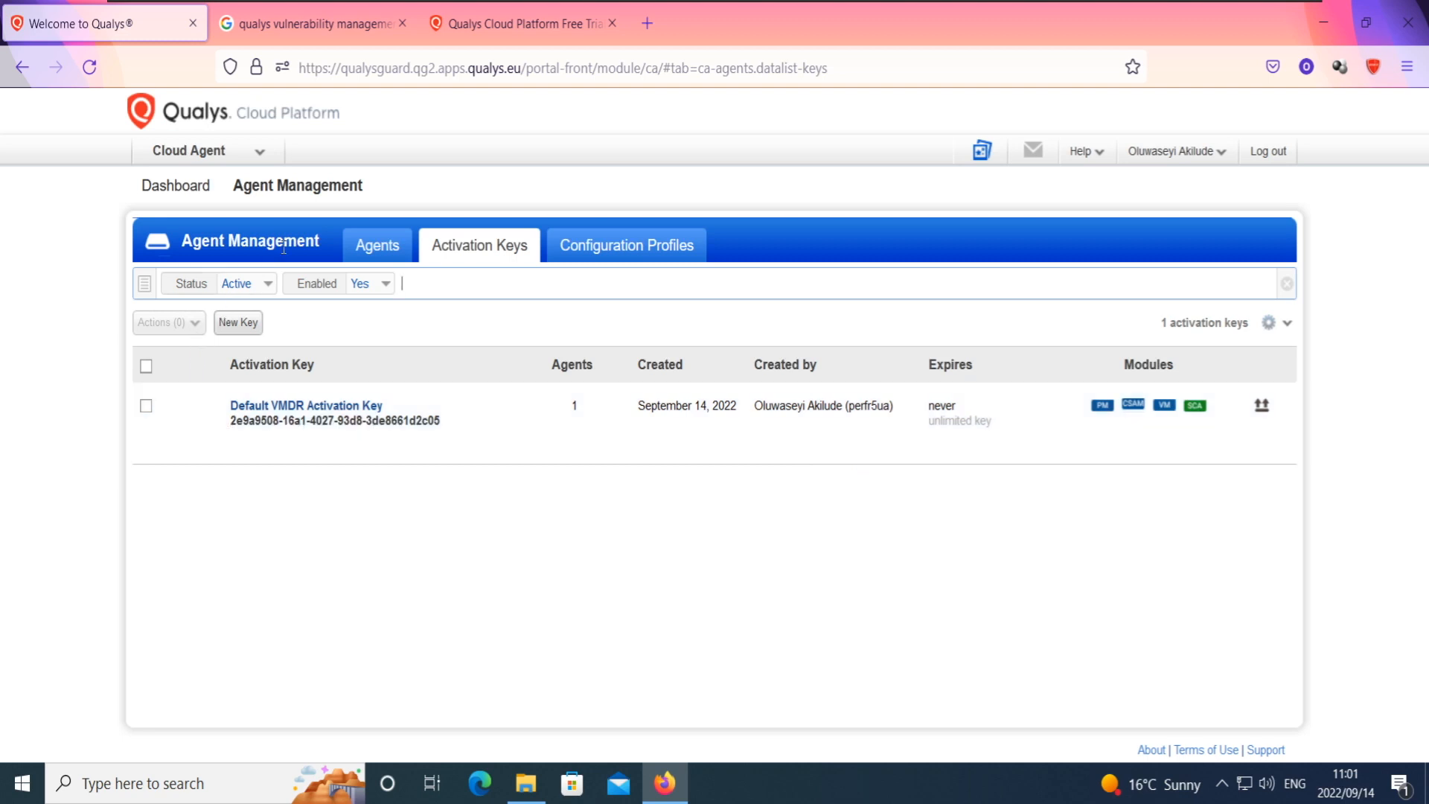
pyautogui.click(167, 190)
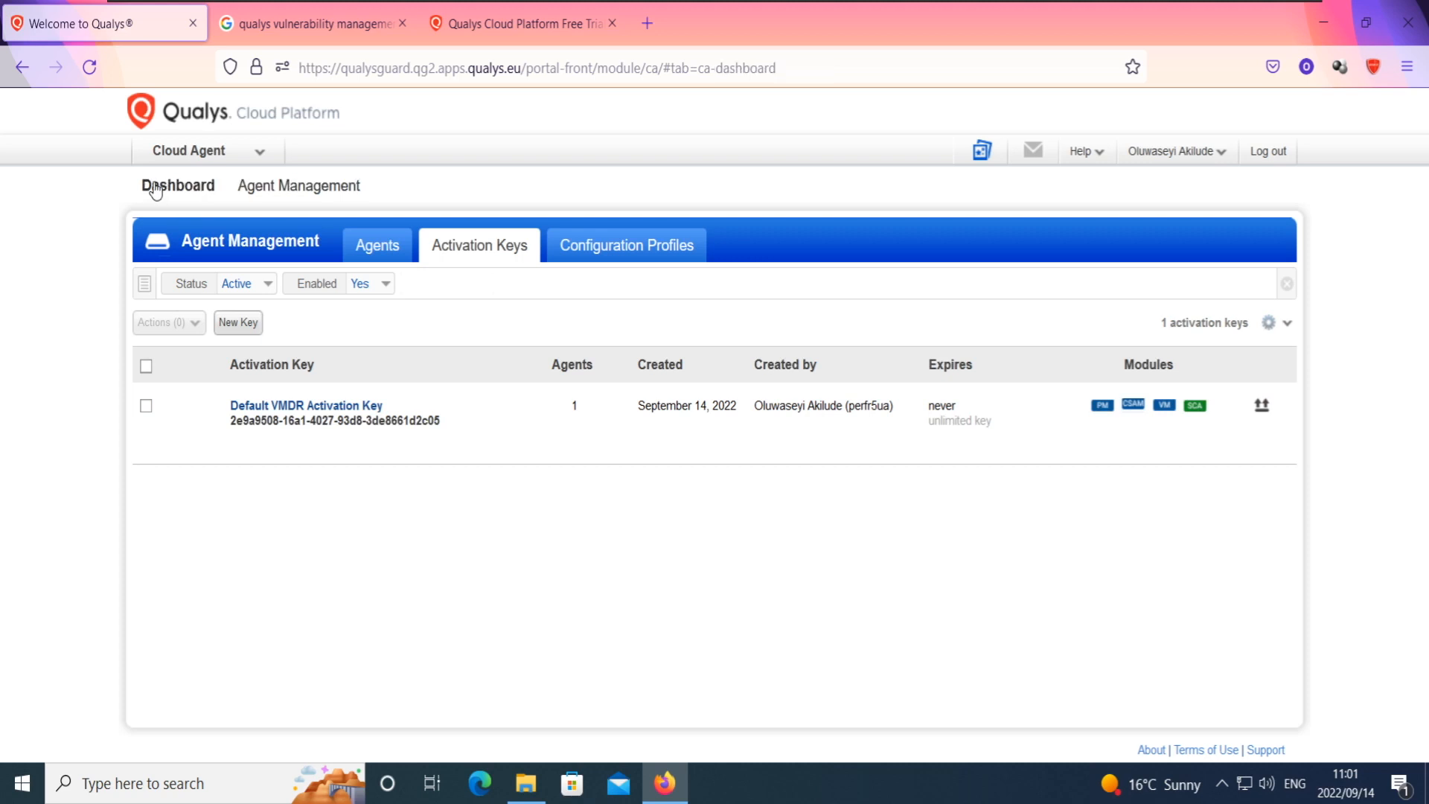
pyautogui.scroll(-4, 479, 395)
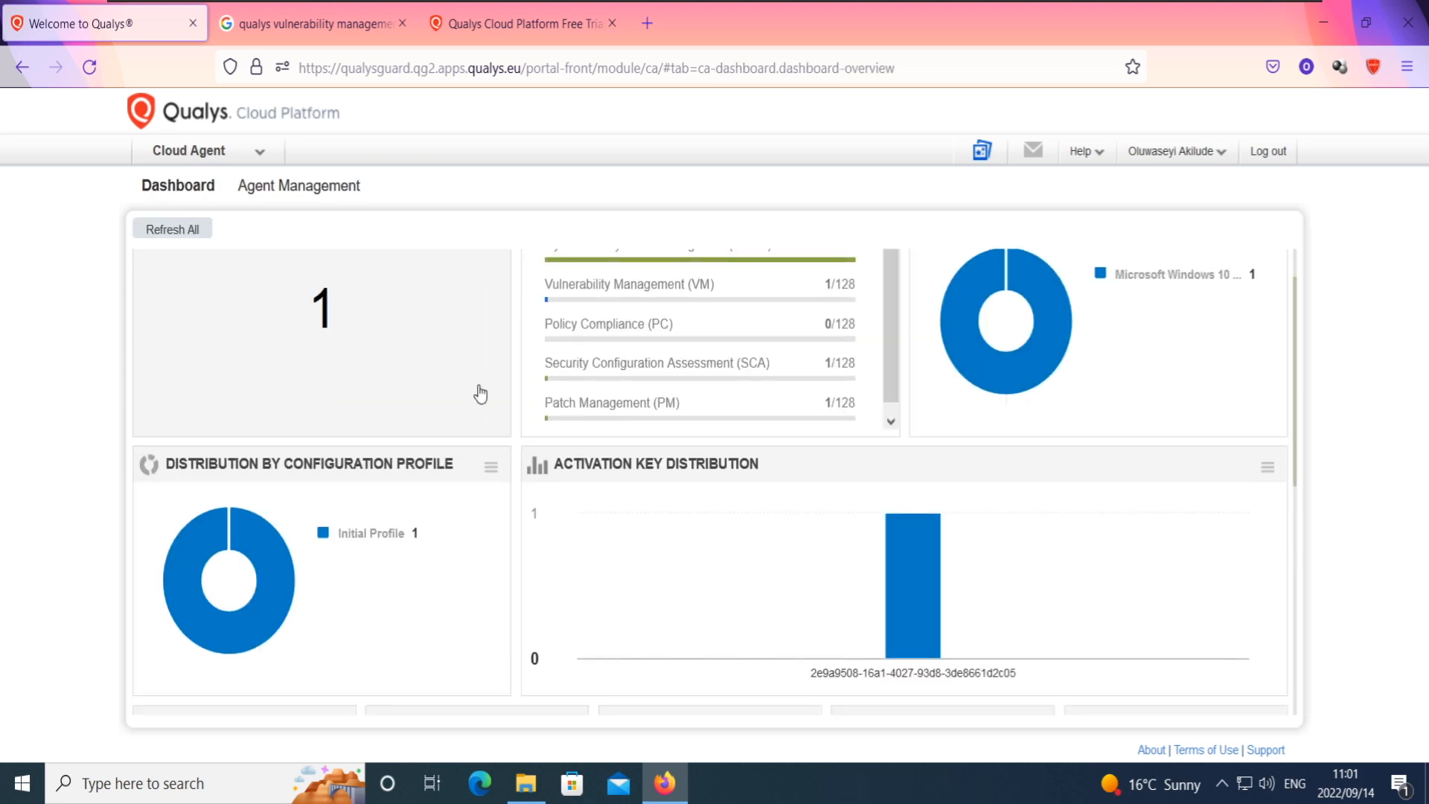
pyautogui.scroll(-1, 478, 393)
pyautogui.scroll(5, 478, 390)
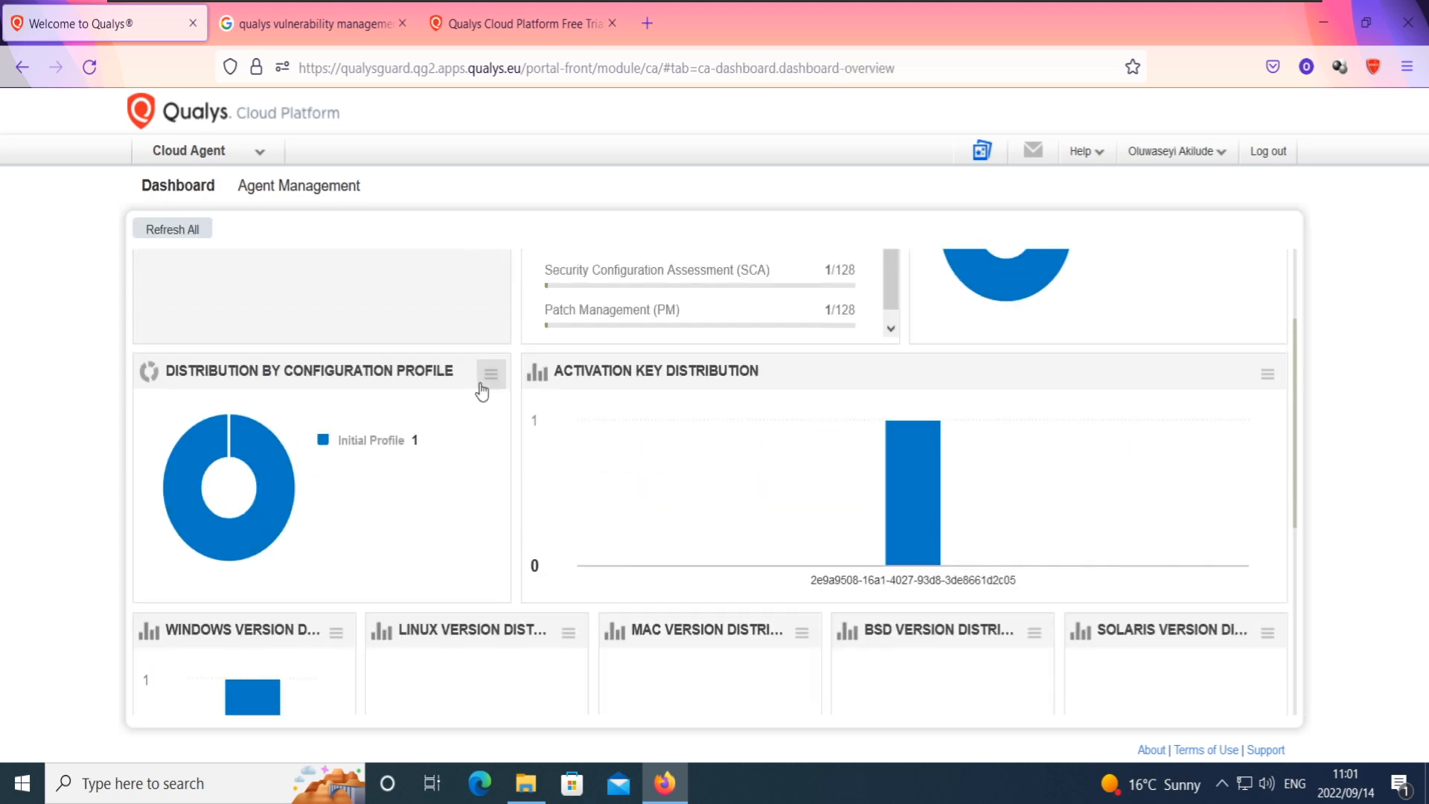
pyautogui.click(281, 188)
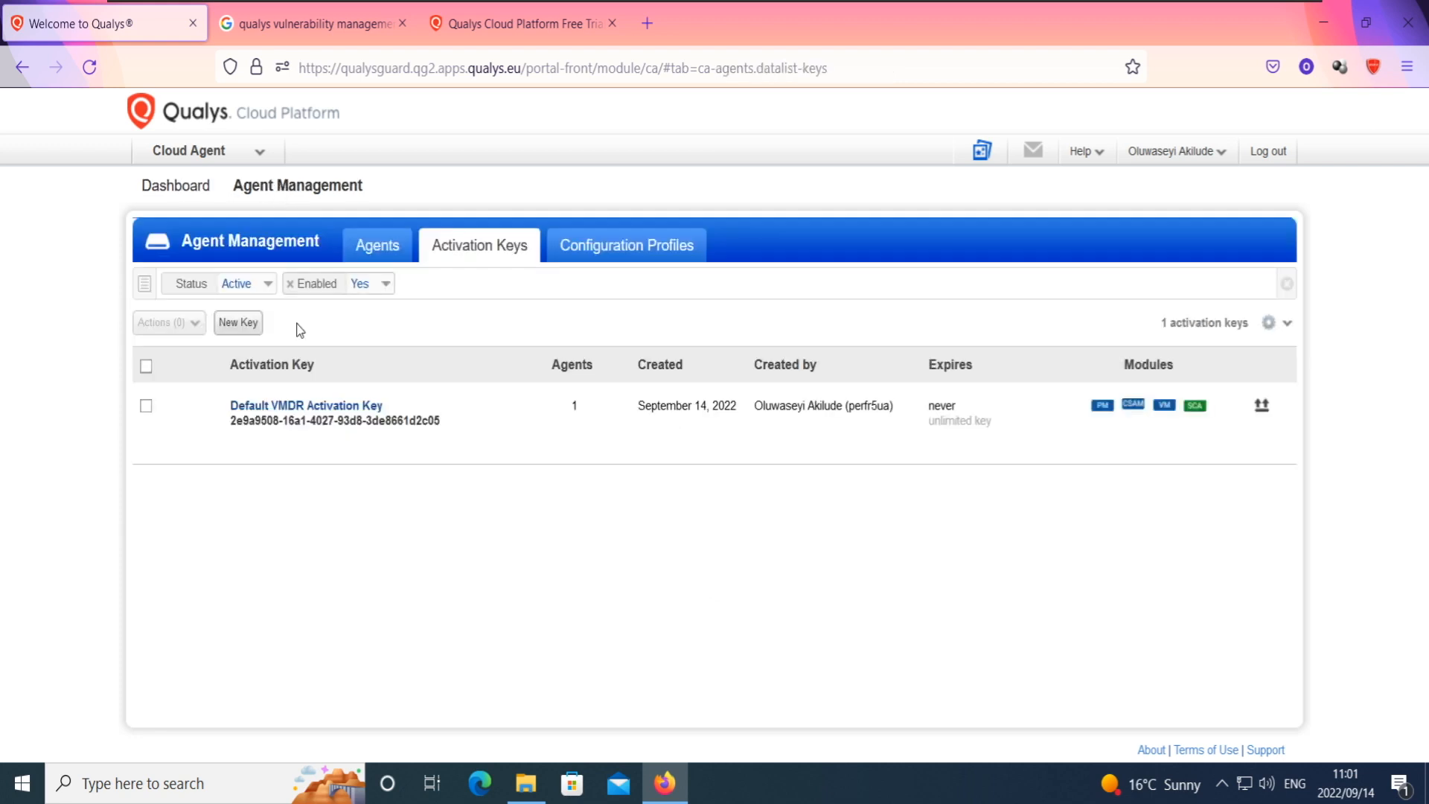
pyautogui.click(507, 407)
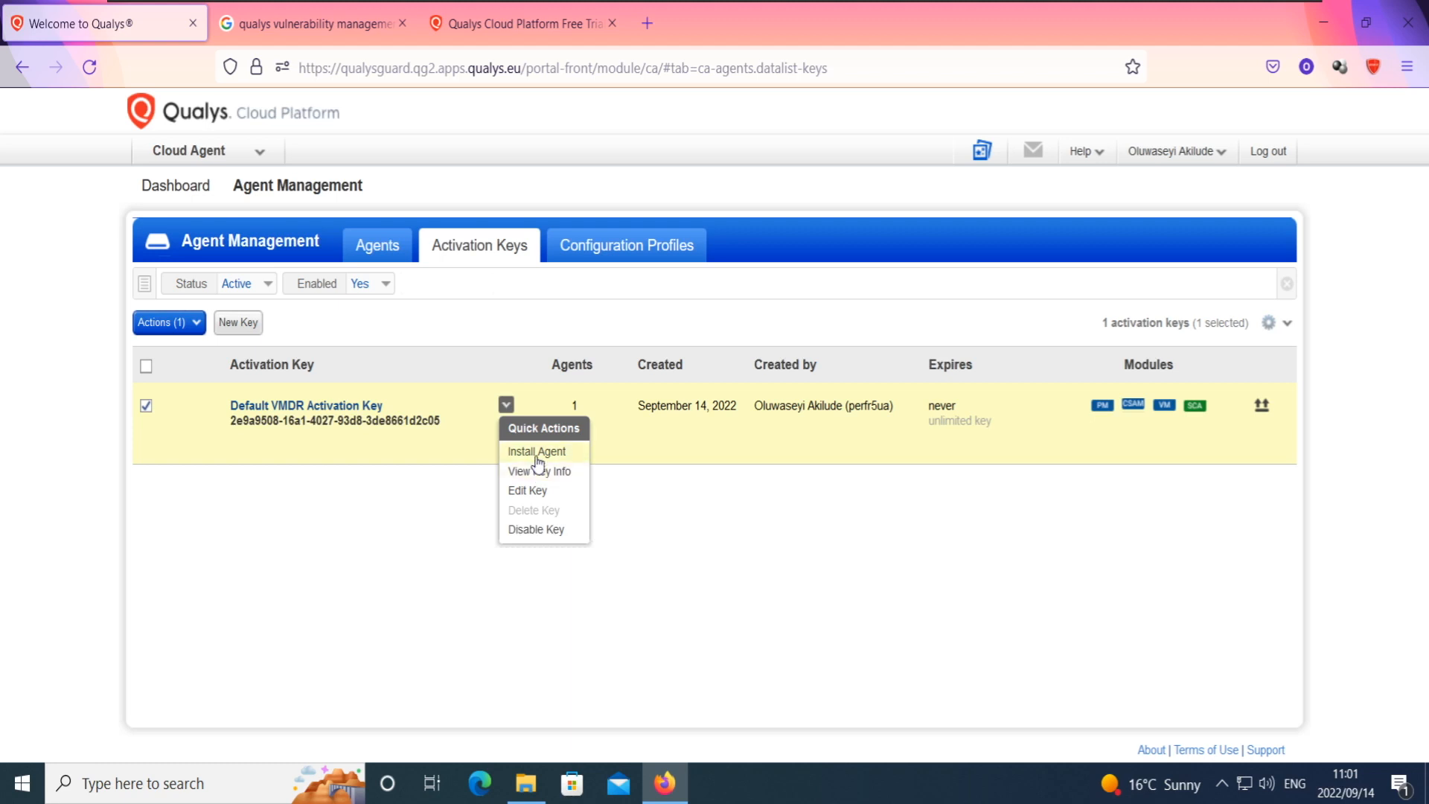
# Step: Request agent installation for the Default VMDR Activation Key
pyautogui.click(538, 453)
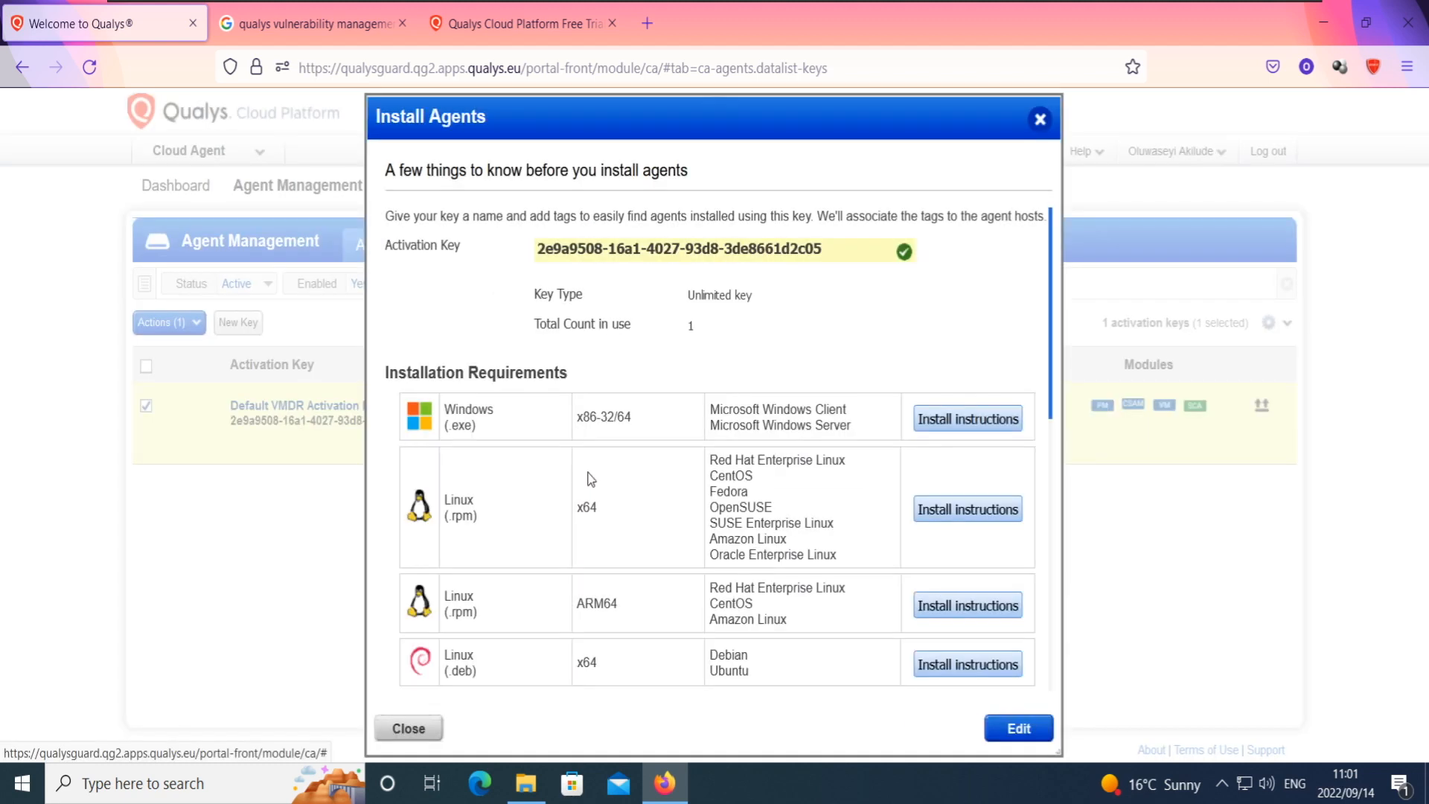
pyautogui.scroll(-4, 530, 463)
pyautogui.scroll(-5, 529, 466)
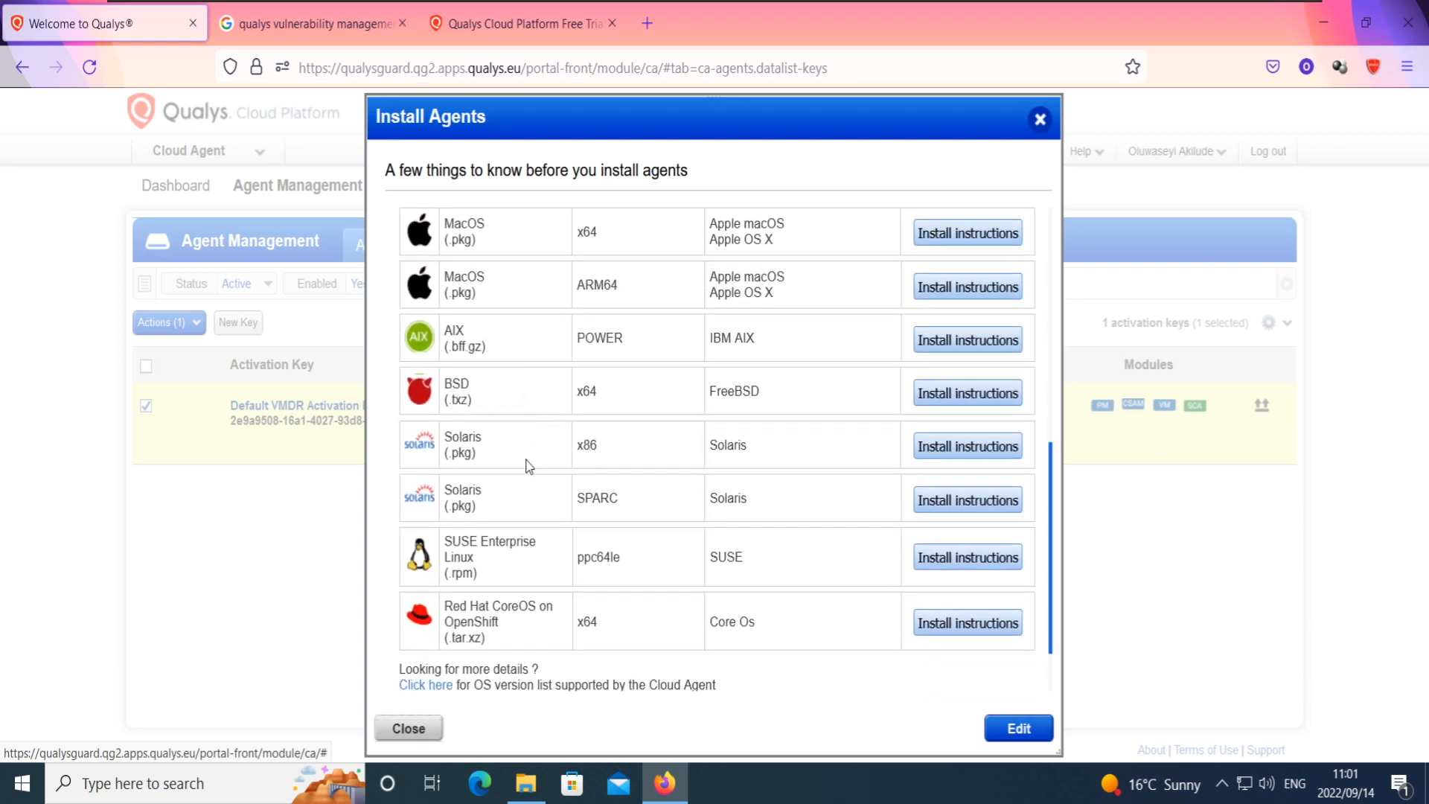
pyautogui.scroll(15, 529, 466)
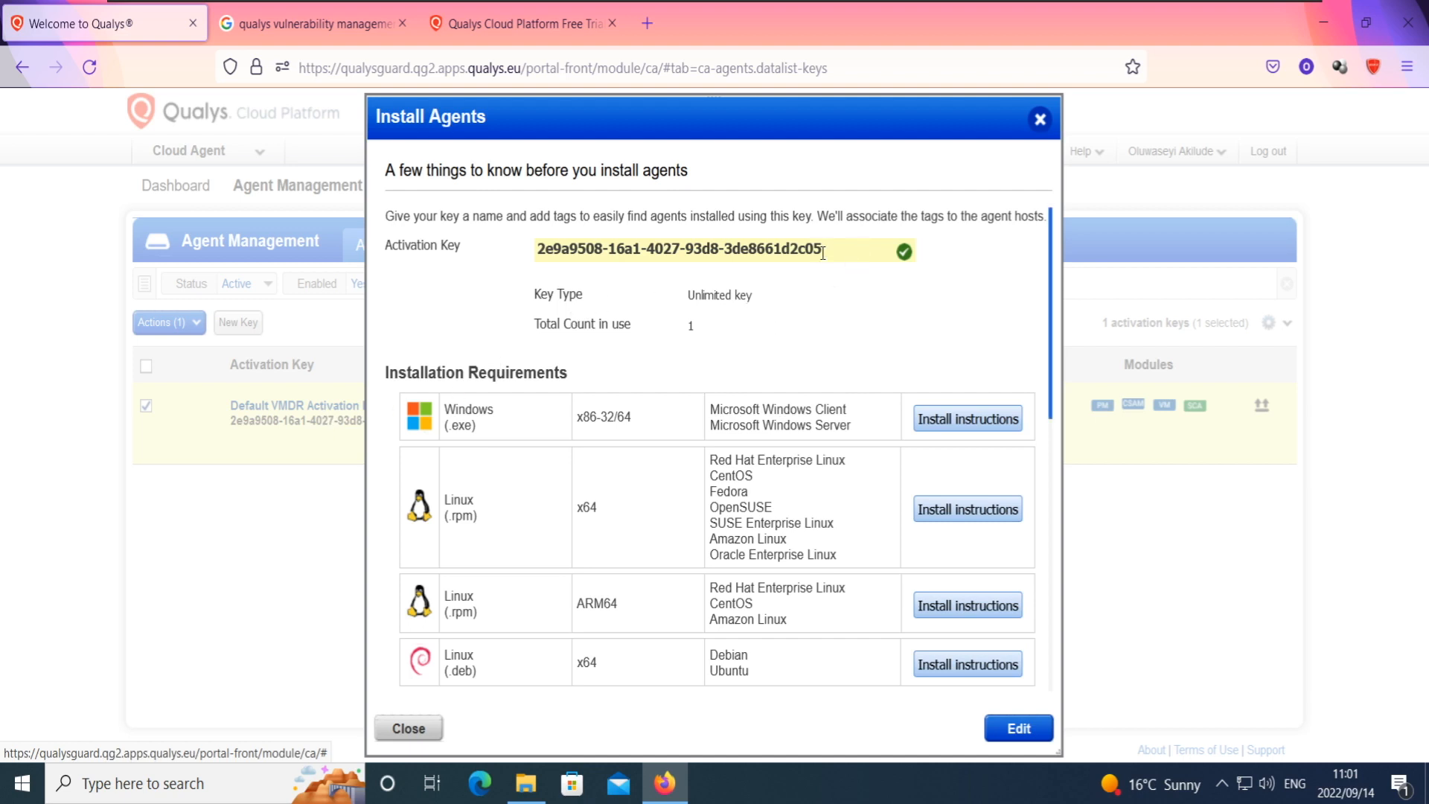
# Step: Select the Windows install command, close it, and show the Agents list with CCS_Client_WIN
pyautogui.click(967, 419)
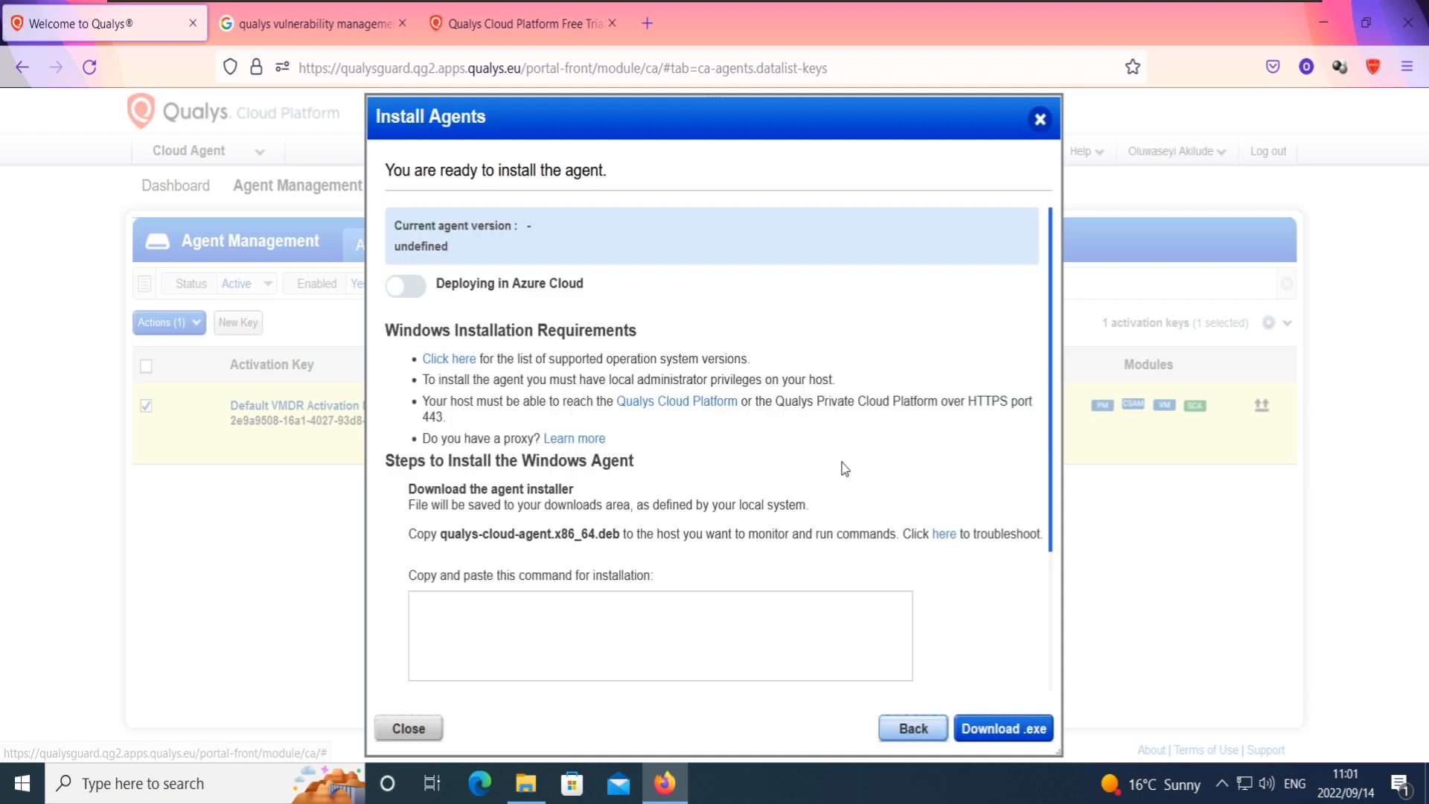
pyautogui.click(744, 633)
pyautogui.scroll(-2, 587, 485)
pyautogui.scroll(2, 558, 455)
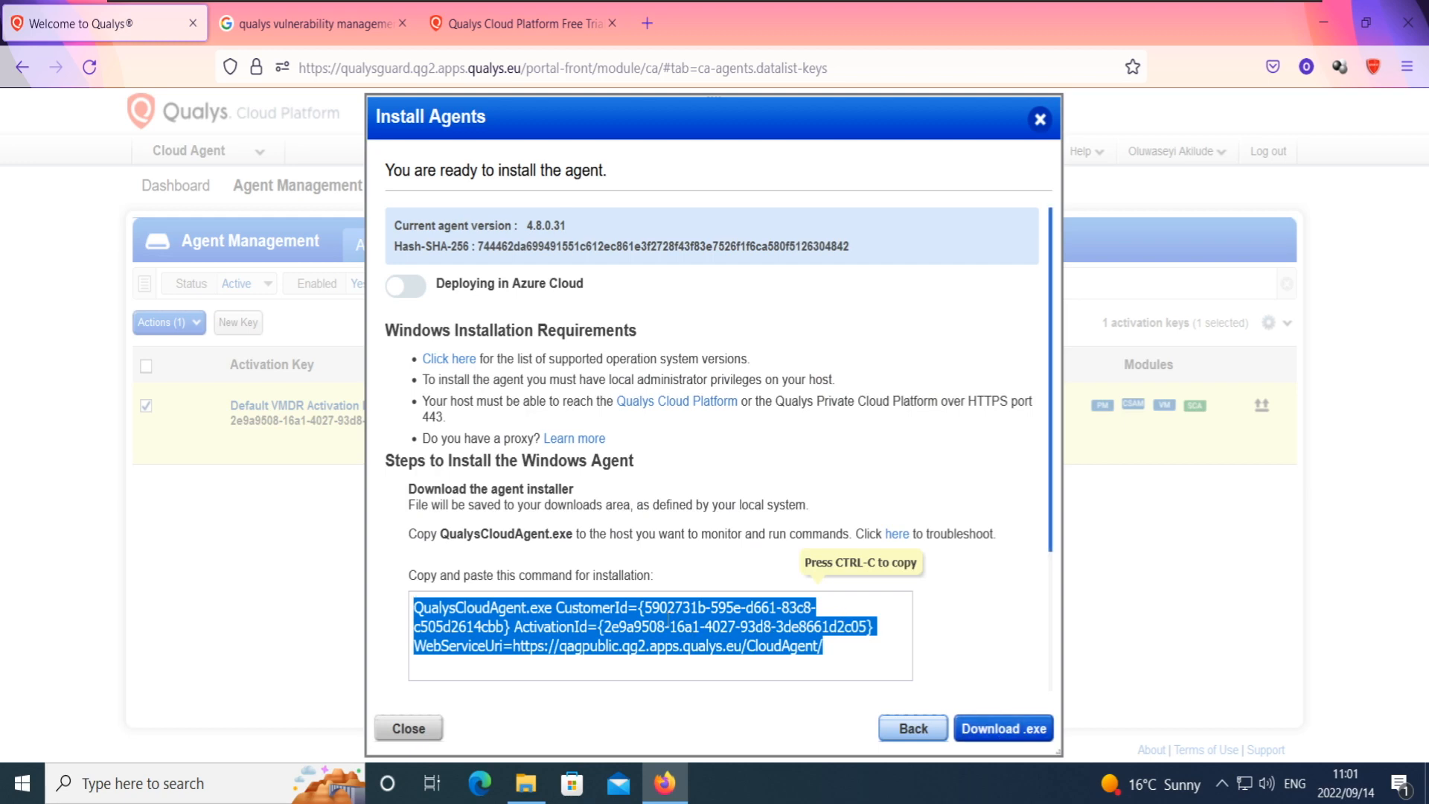
pyautogui.click(408, 728)
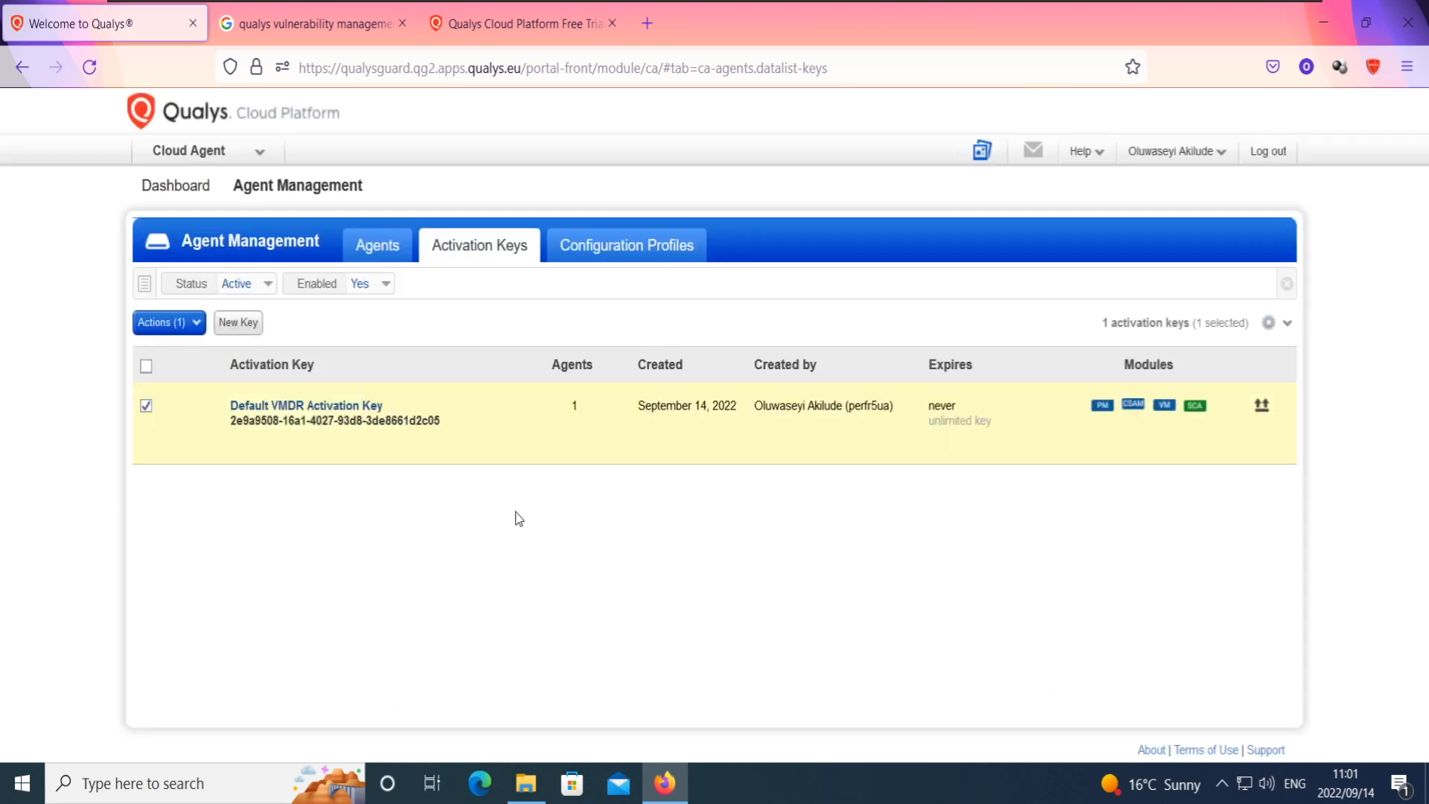
pyautogui.click(374, 264)
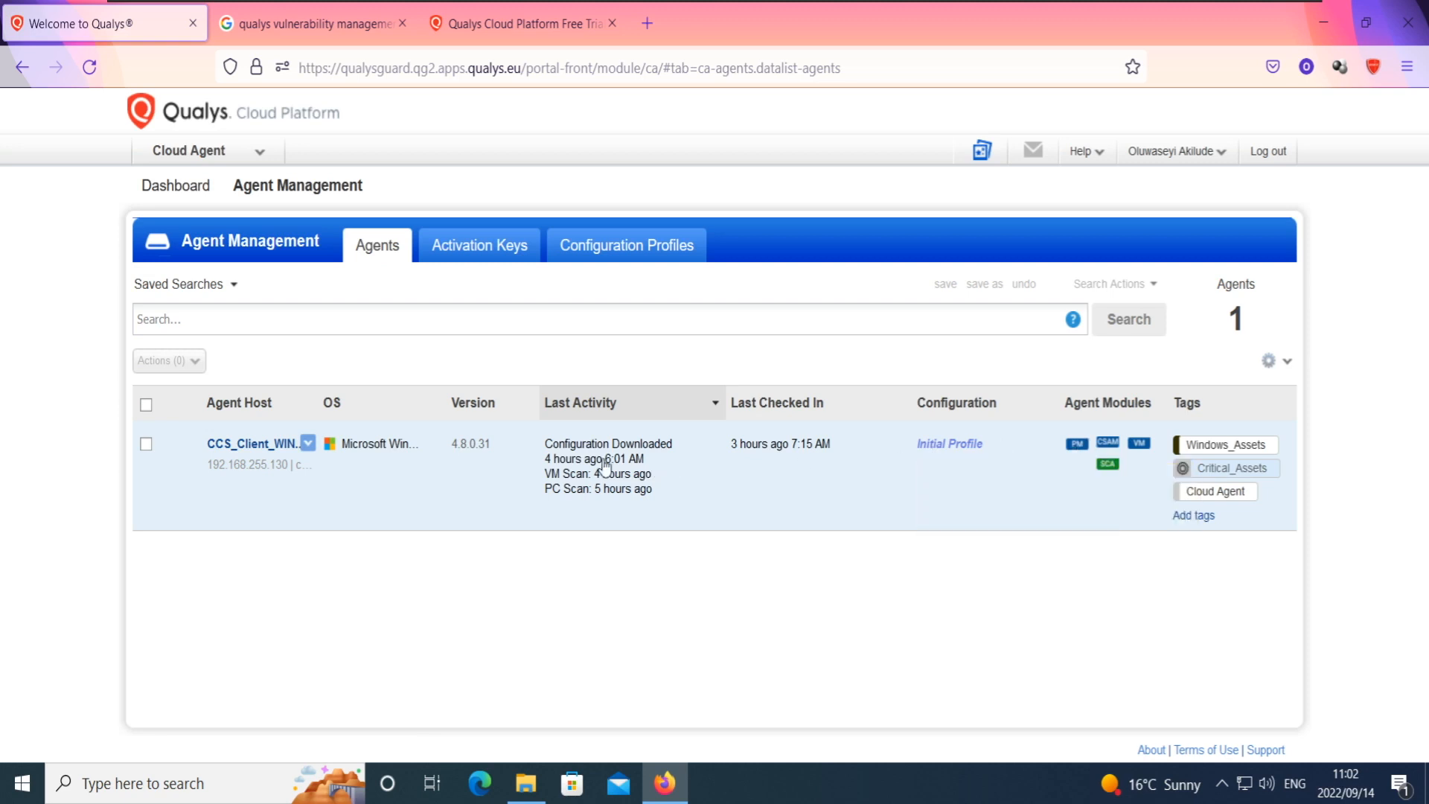
# Step: Open the Quick Actions menu for the CCS_Client_WIN.Testlab.local agent host
pyautogui.click(308, 443)
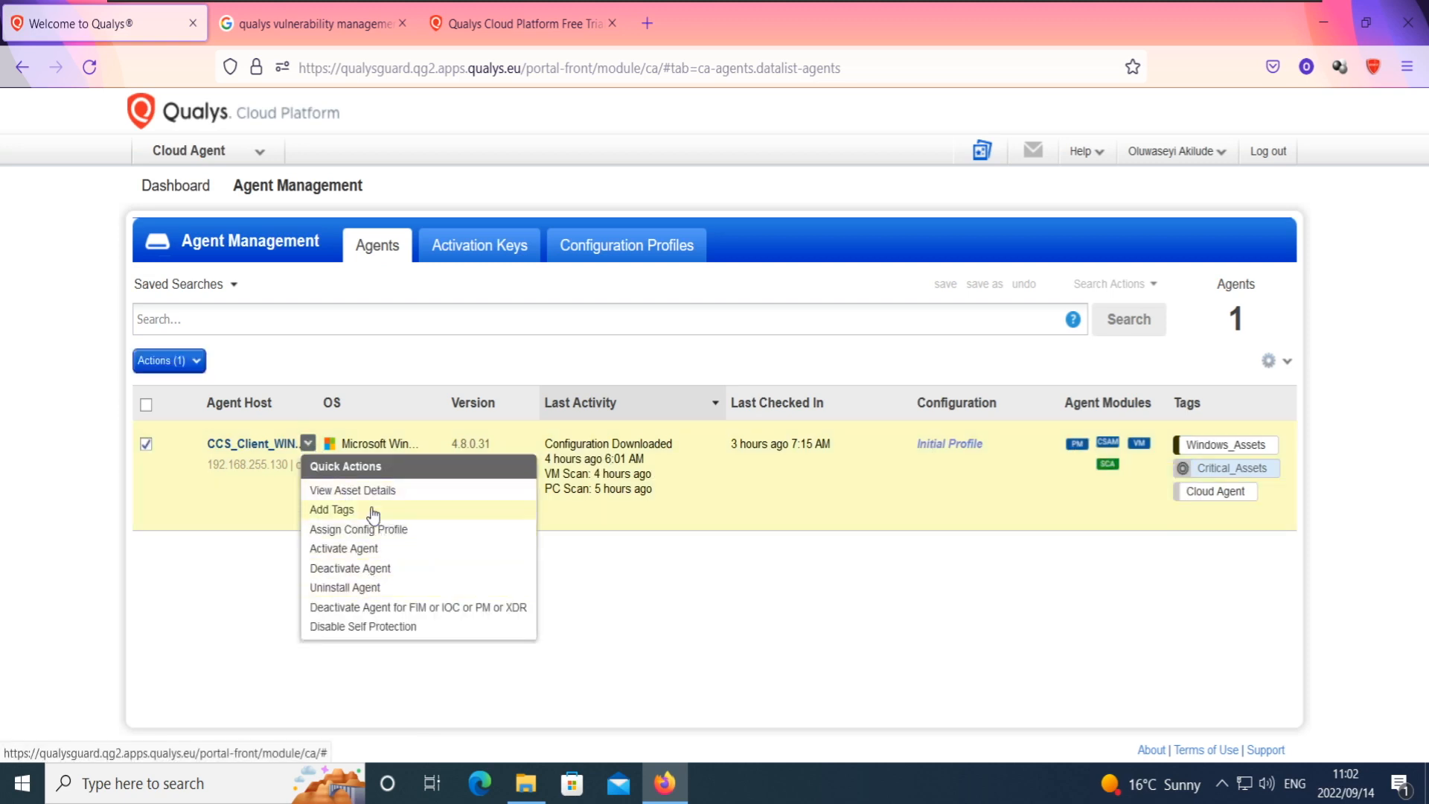
# Step: Open CCS_Client_WIN's asset details and review its asset summary and system information
pyautogui.click(355, 491)
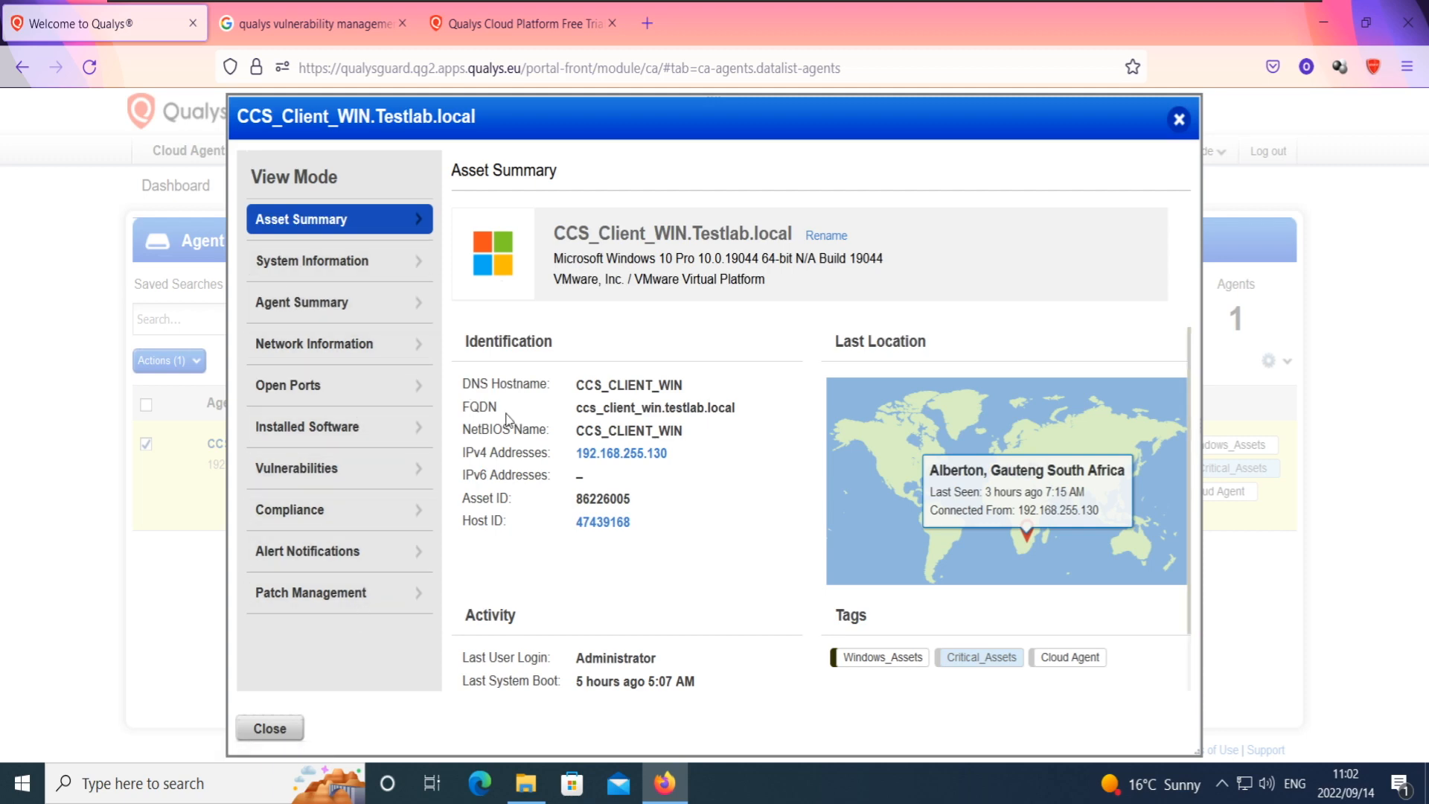
pyautogui.moveTo(564, 125); pyautogui.dragTo(632, 105)
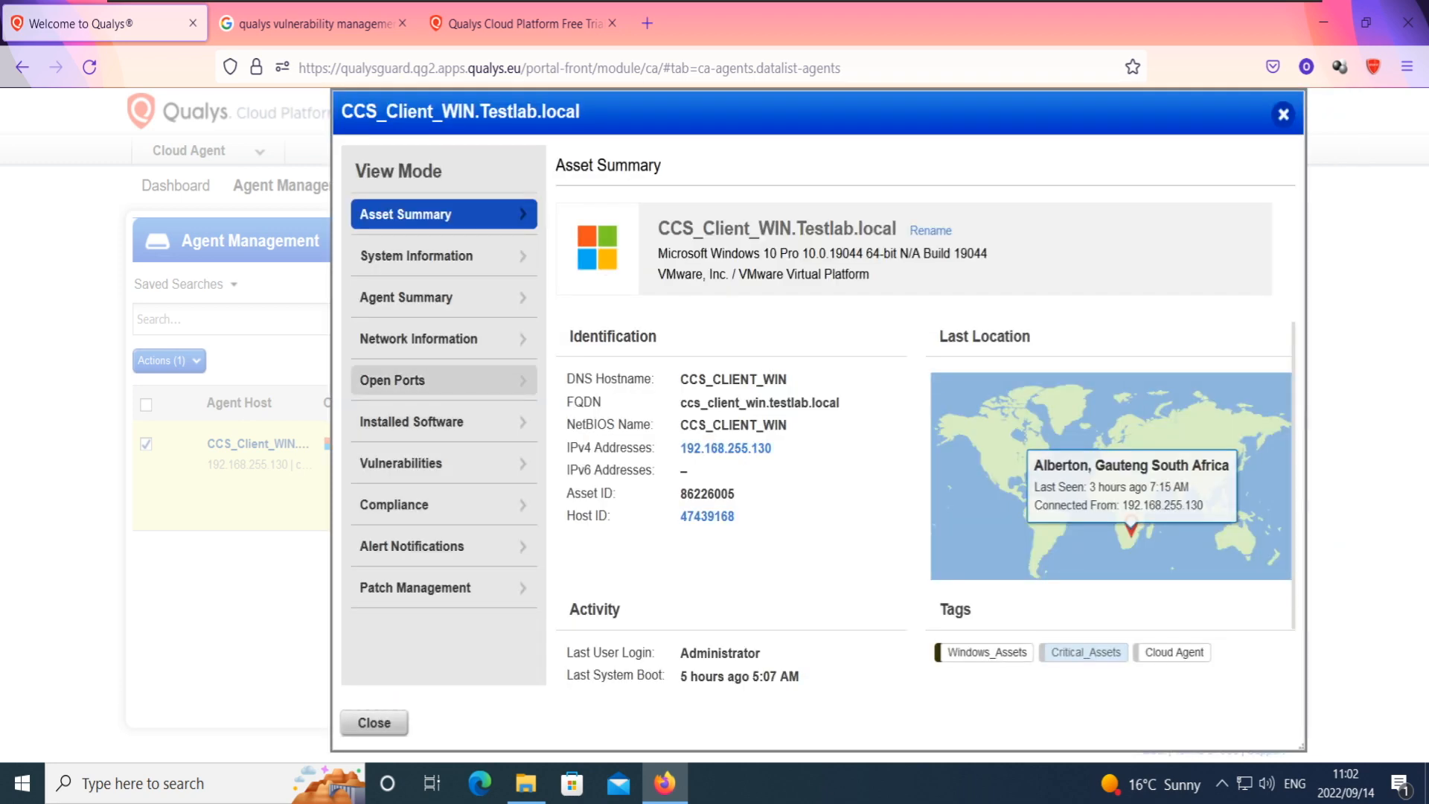
pyautogui.click(417, 265)
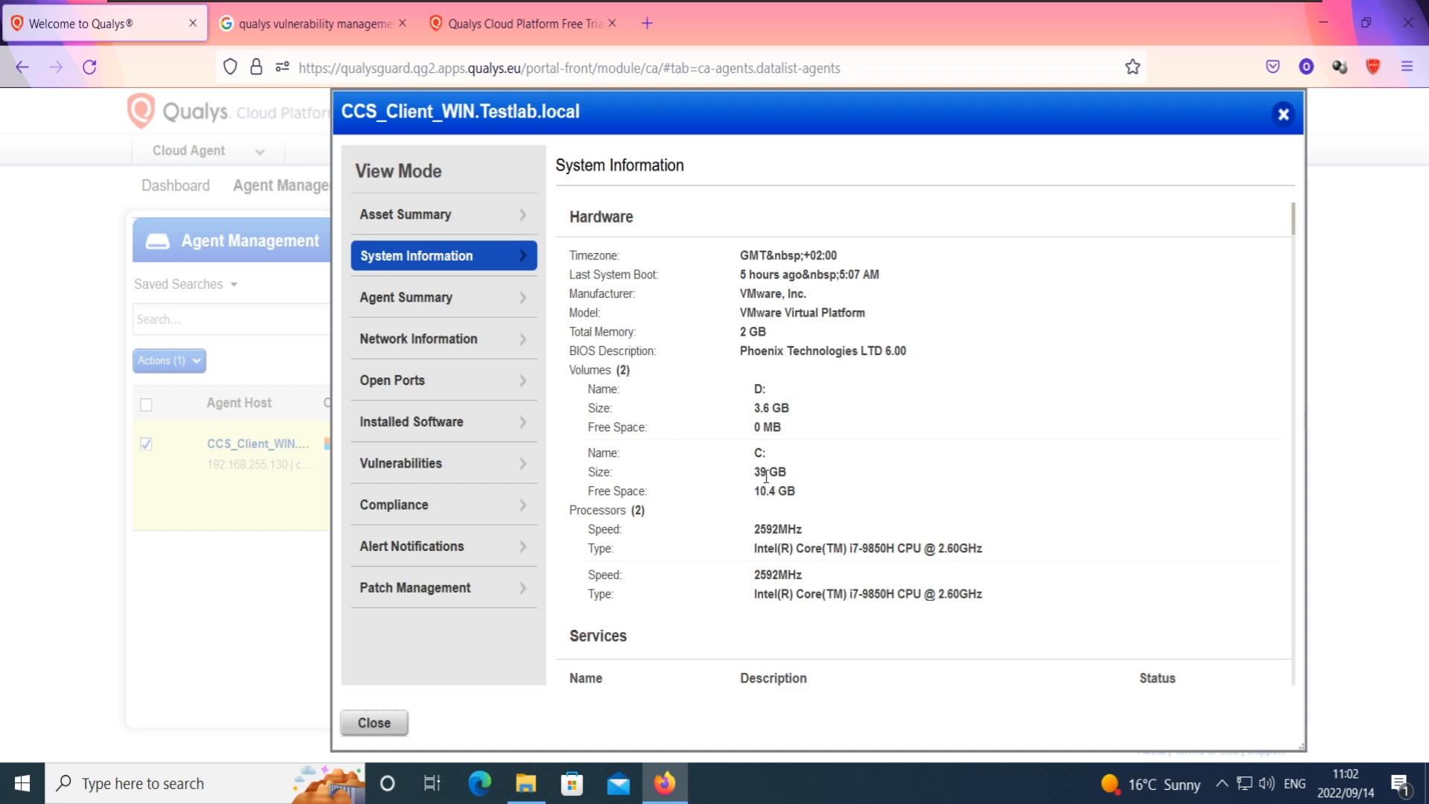
pyautogui.scroll(-7, 765, 487)
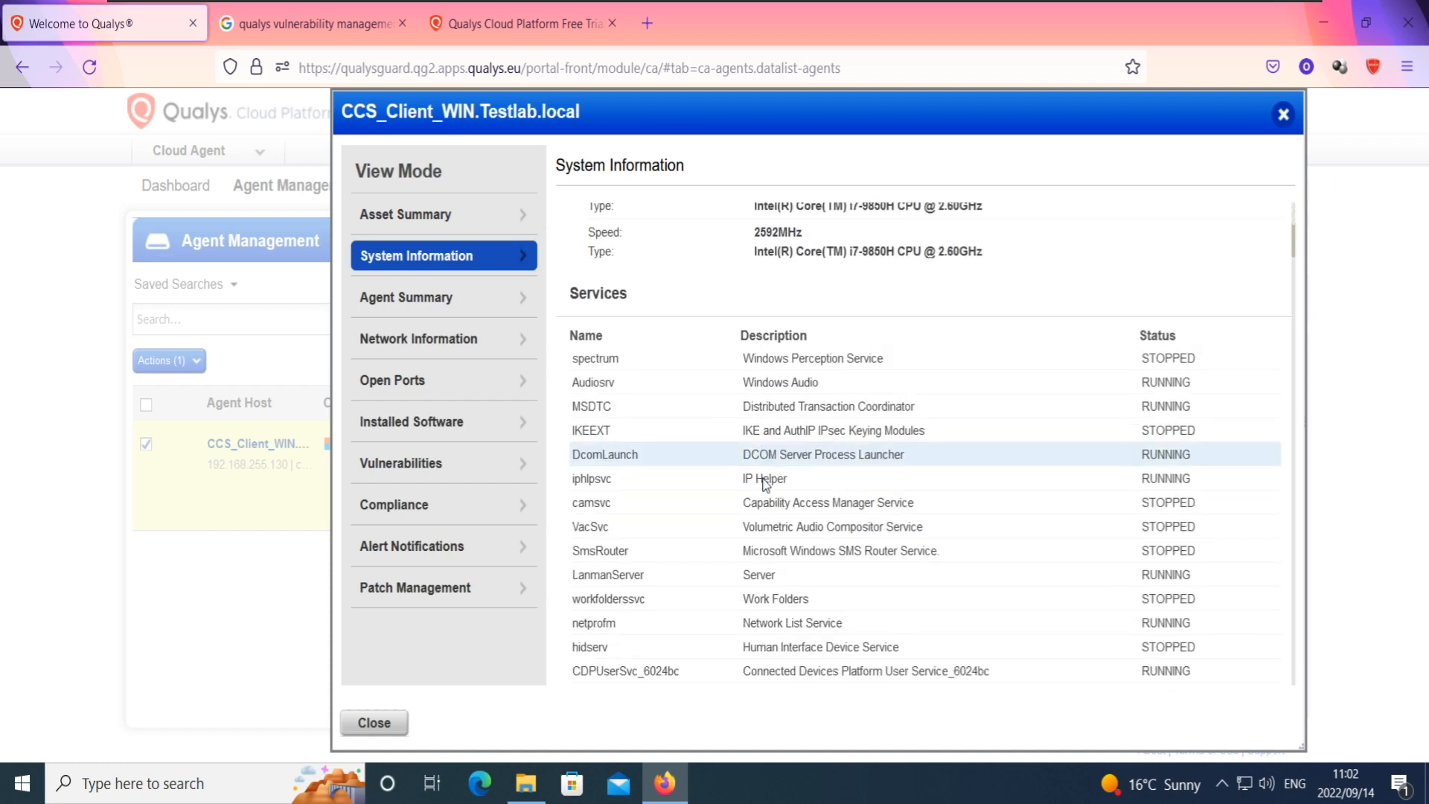
pyautogui.scroll(7, 764, 484)
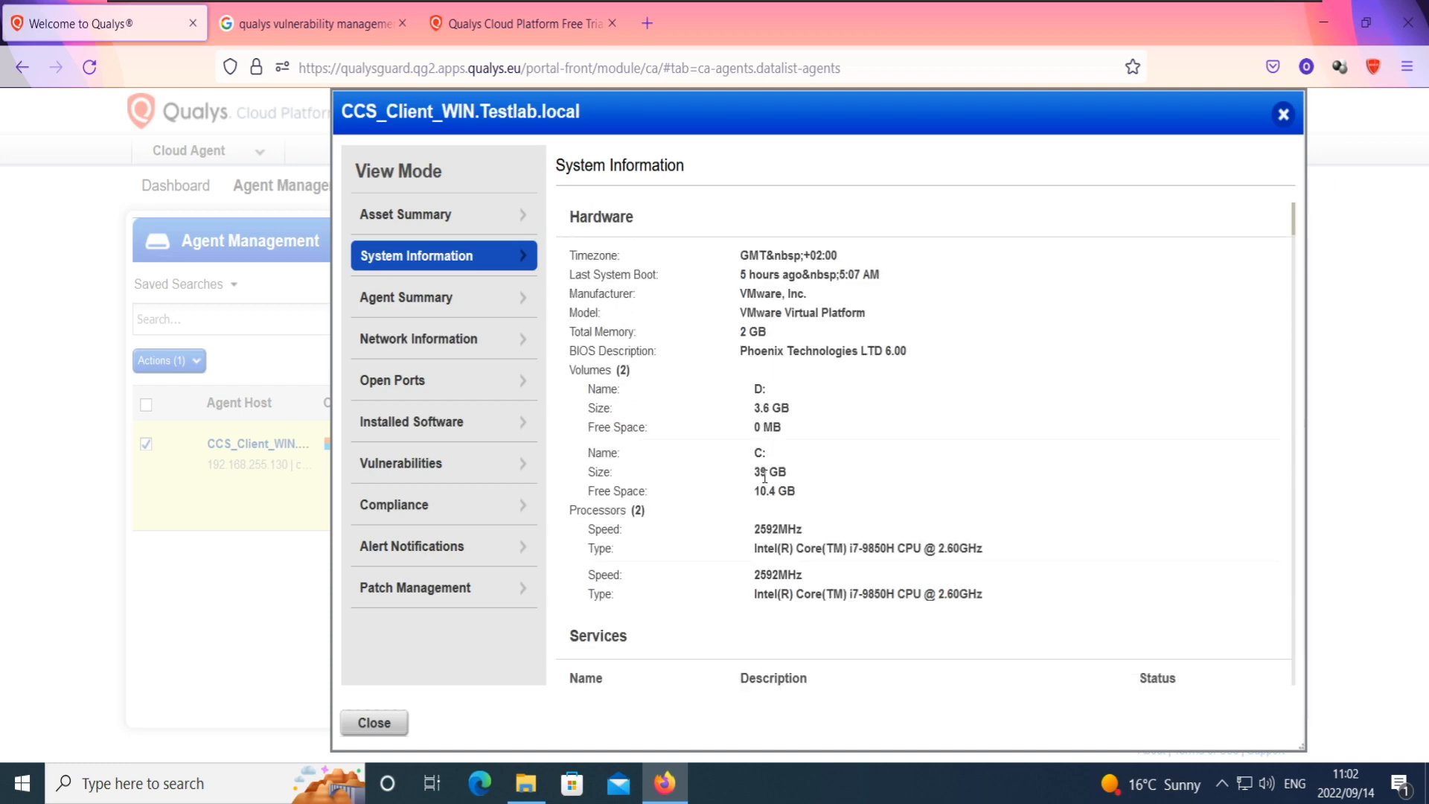
pyautogui.click(414, 214)
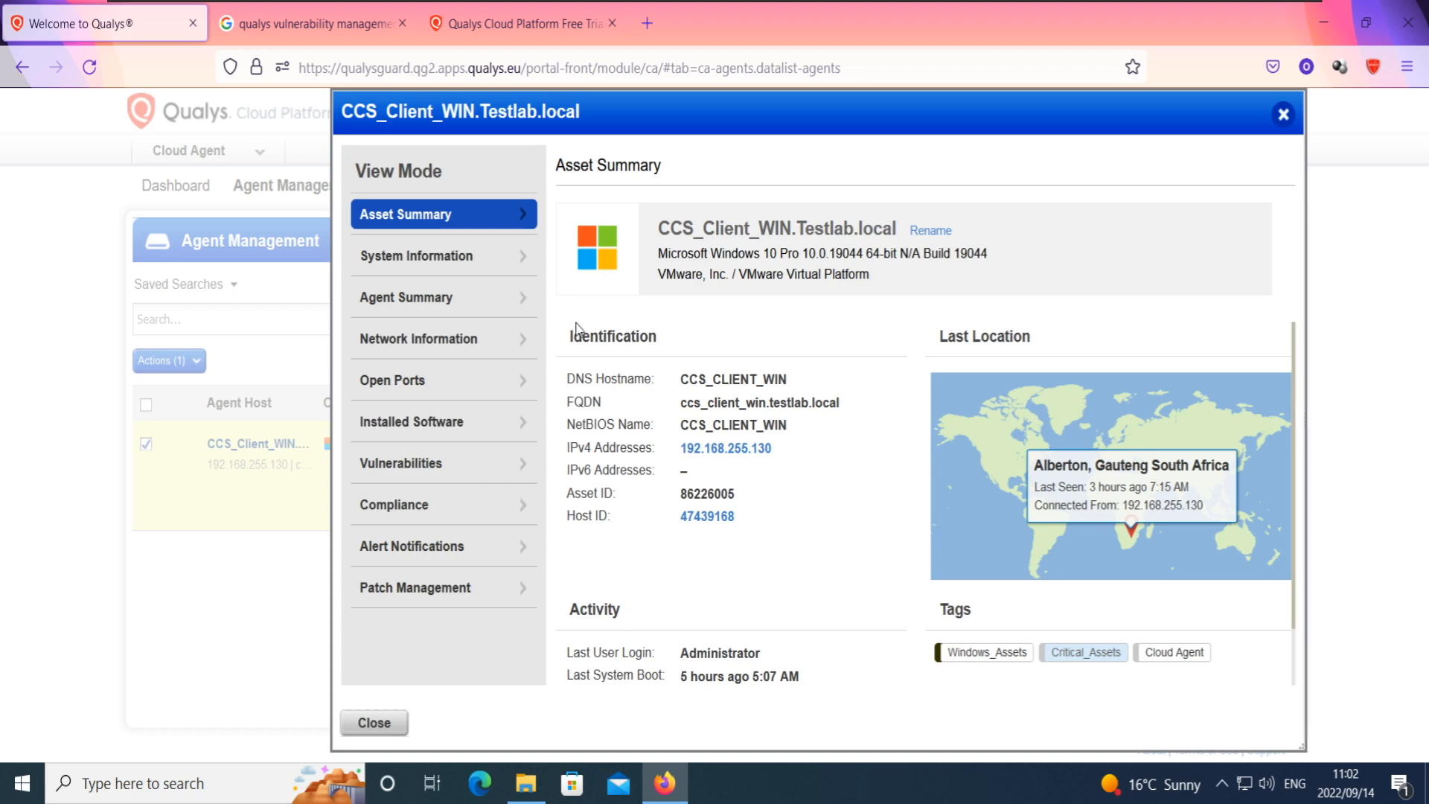
pyautogui.click(393, 262)
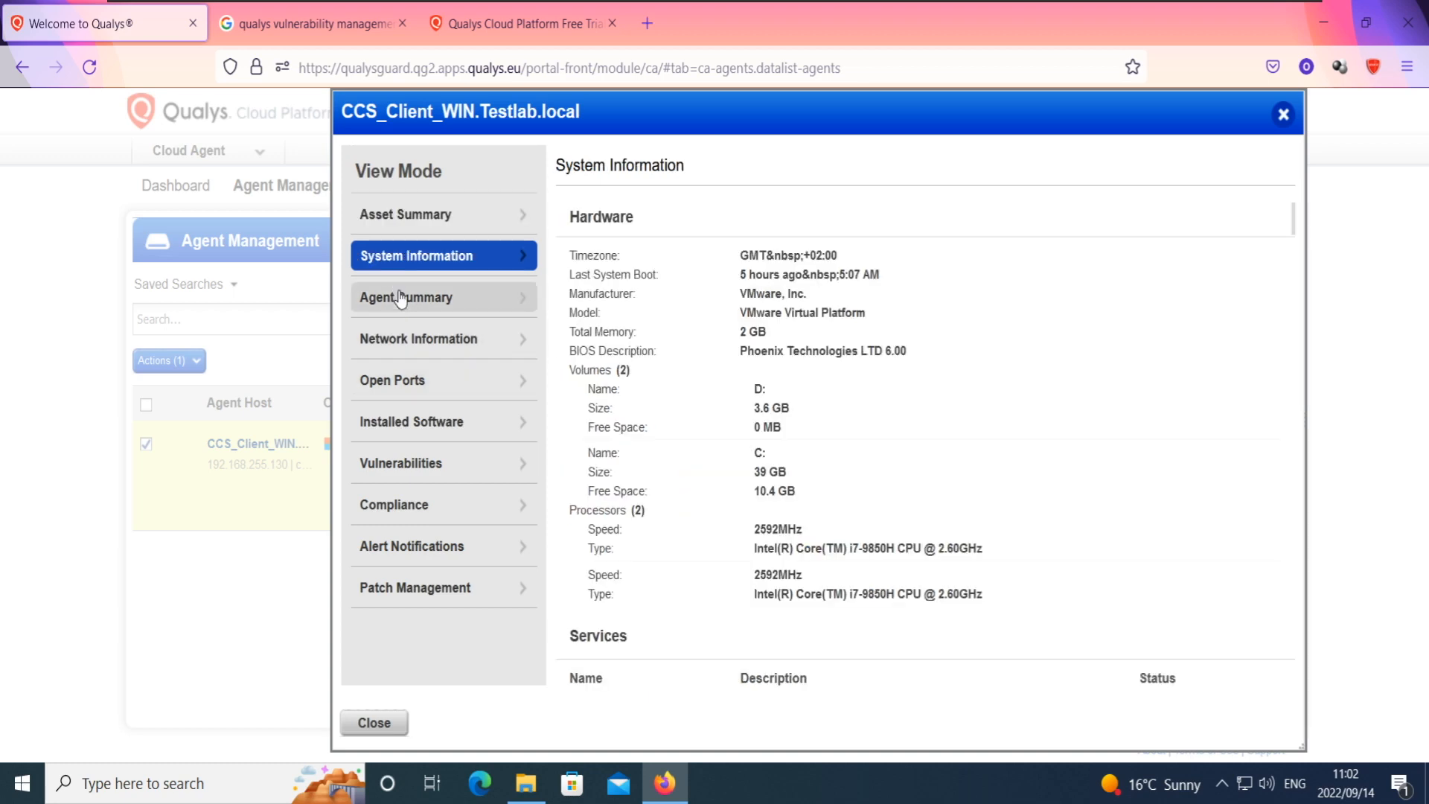
# Step: Review the host's agent summary, network information and both pages of open ports
pyautogui.click(402, 303)
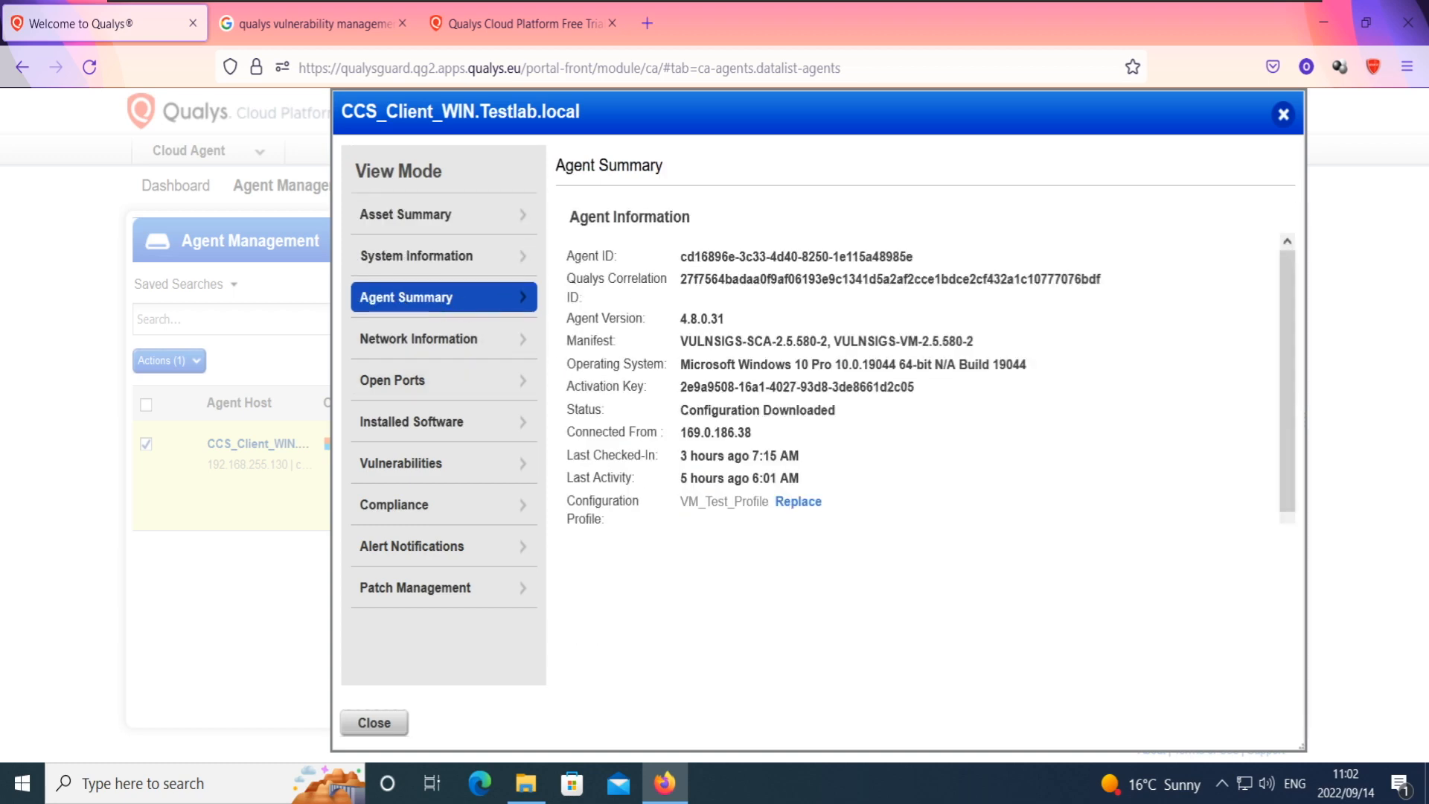
pyautogui.click(414, 339)
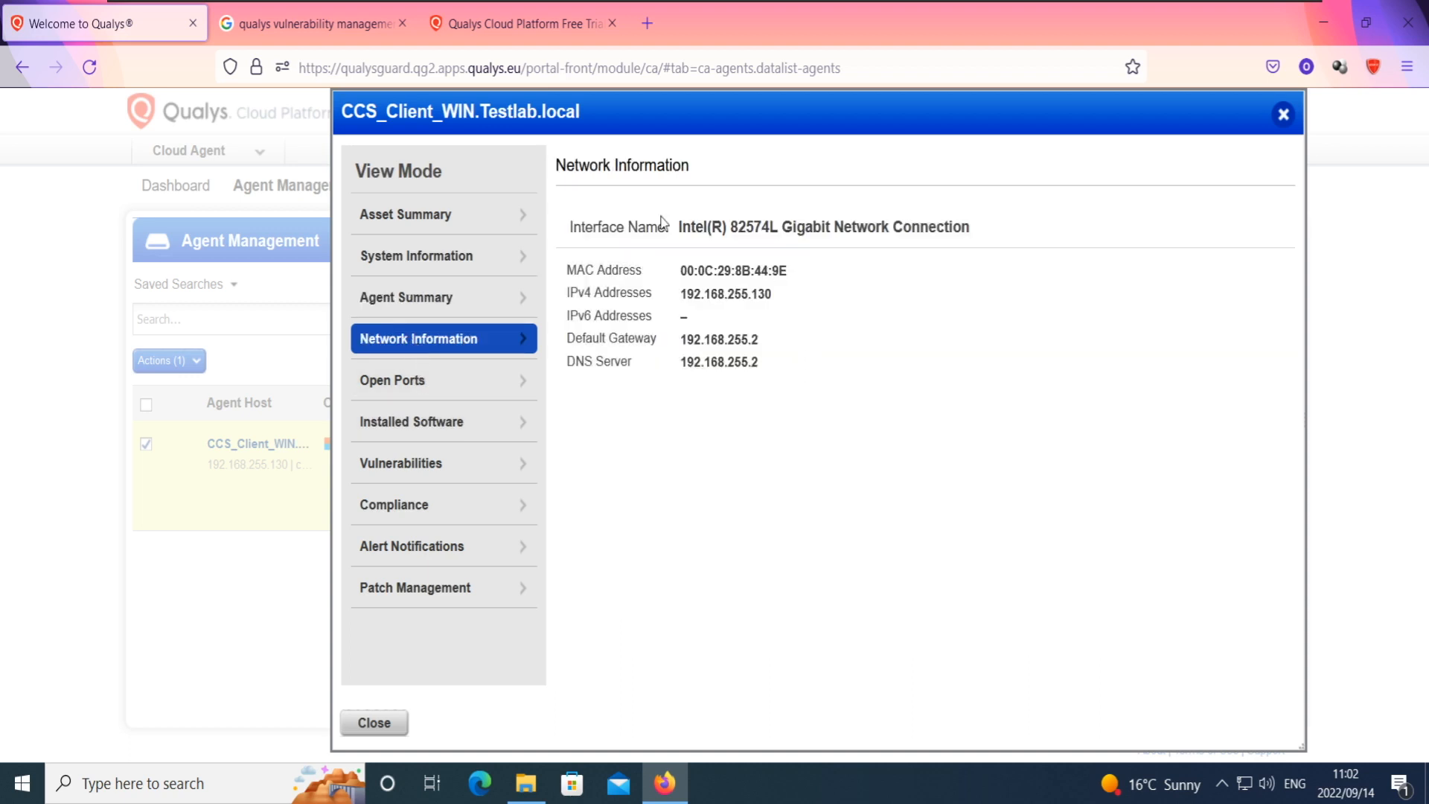
pyautogui.click(430, 379)
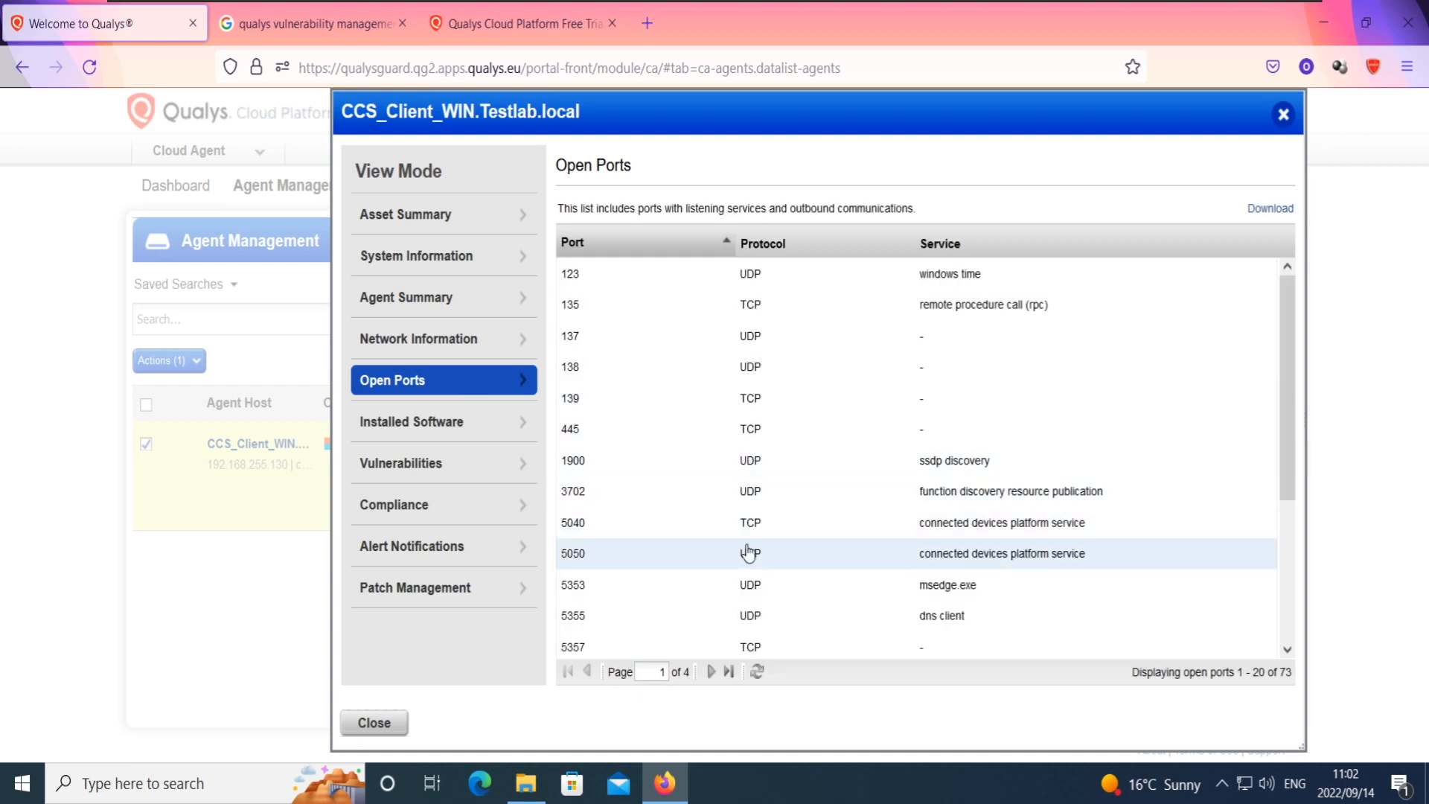
pyautogui.scroll(-3, 749, 529)
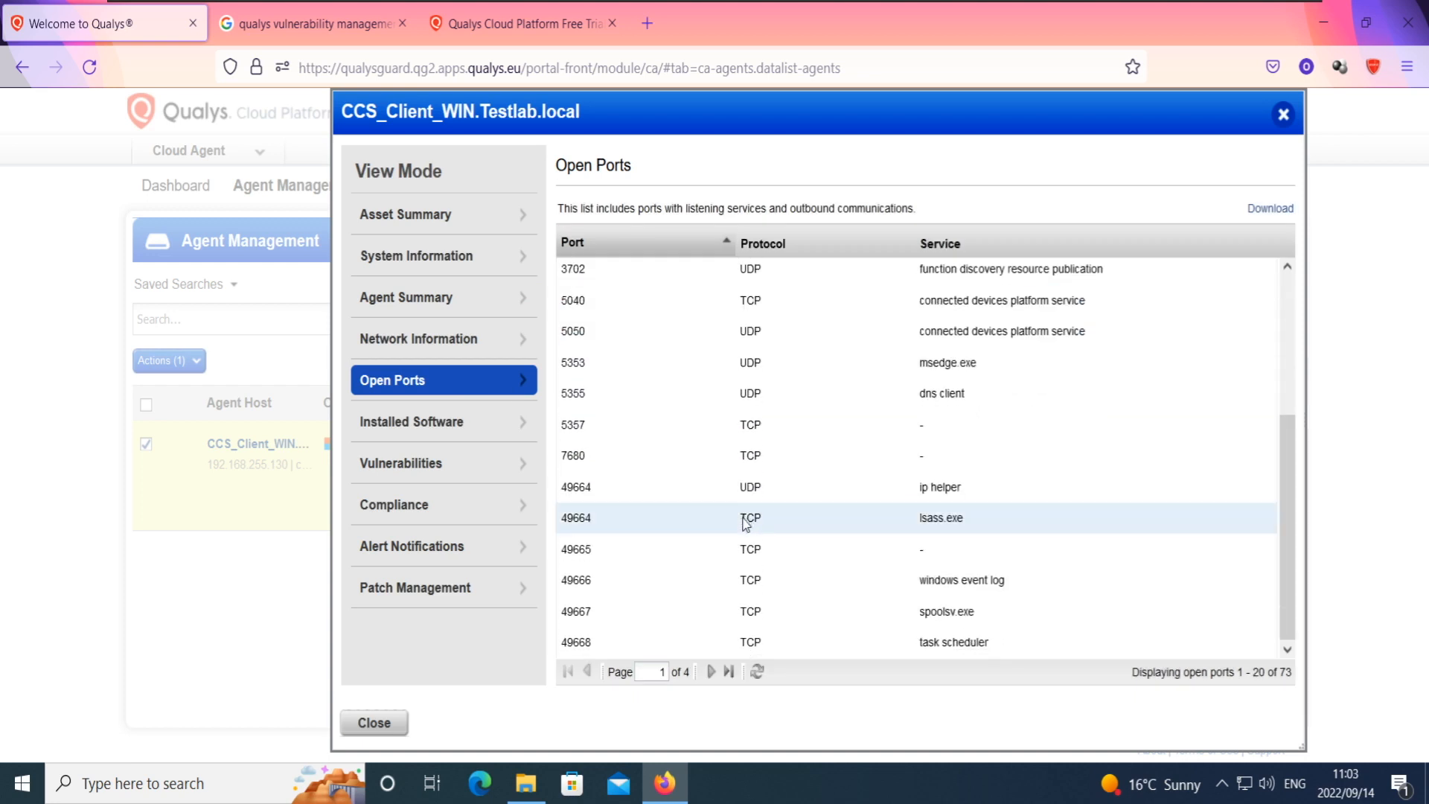
pyautogui.scroll(3, 745, 521)
pyautogui.click(711, 671)
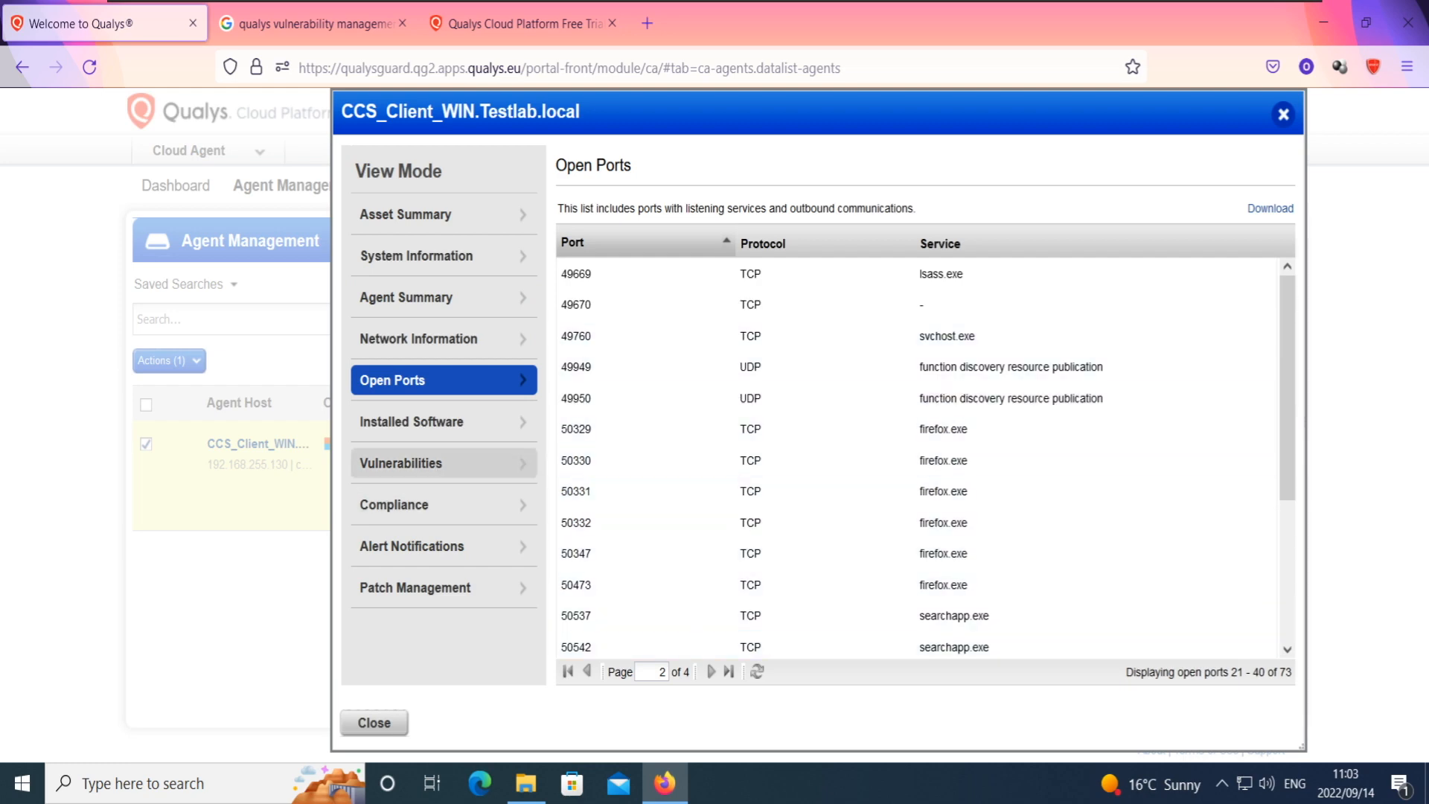
# Step: Check installed software and the vulnerabilities: 23 confirmed, 1 Sev 5, 8 Sev 4, 14 Sev 3
pyautogui.click(389, 422)
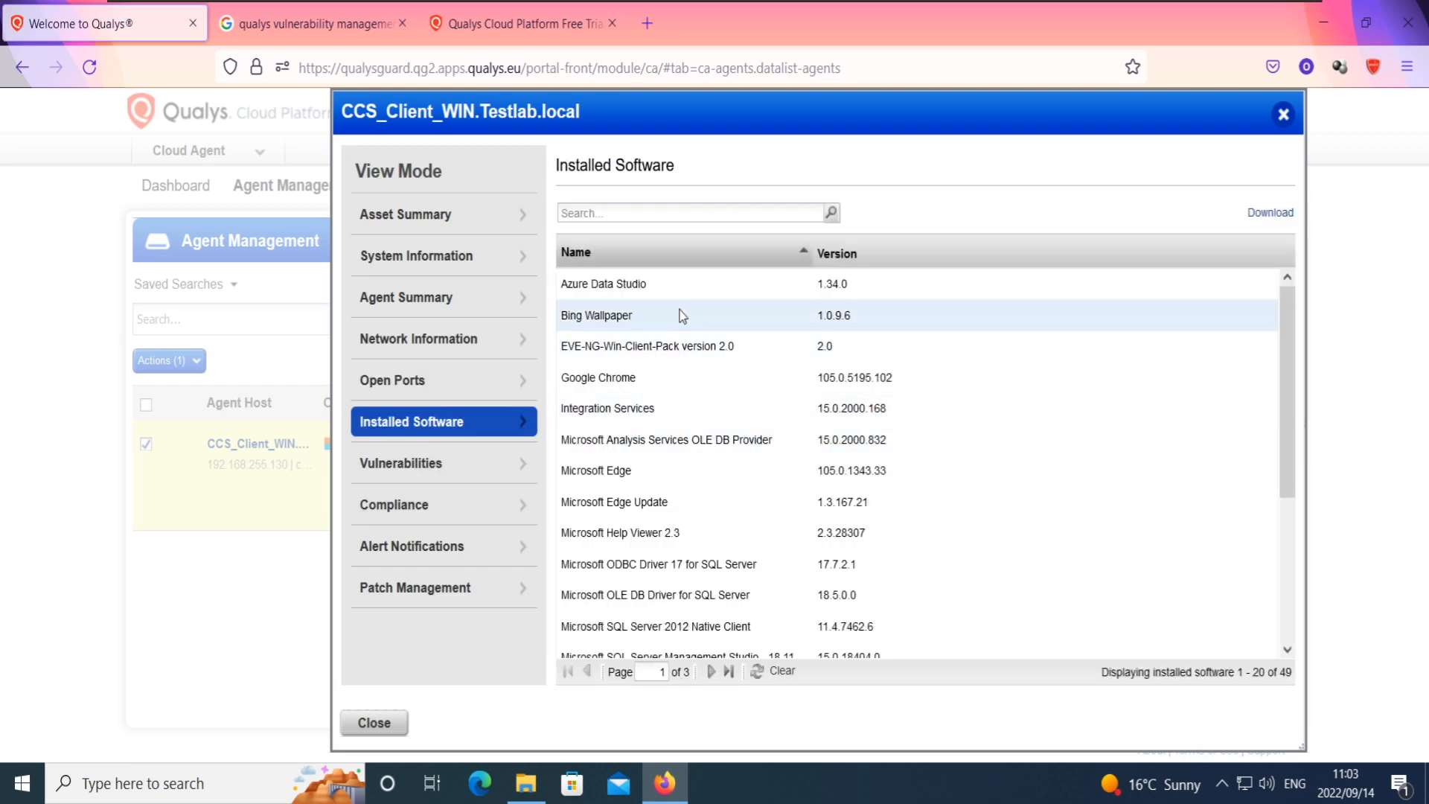
pyautogui.scroll(-3, 681, 309)
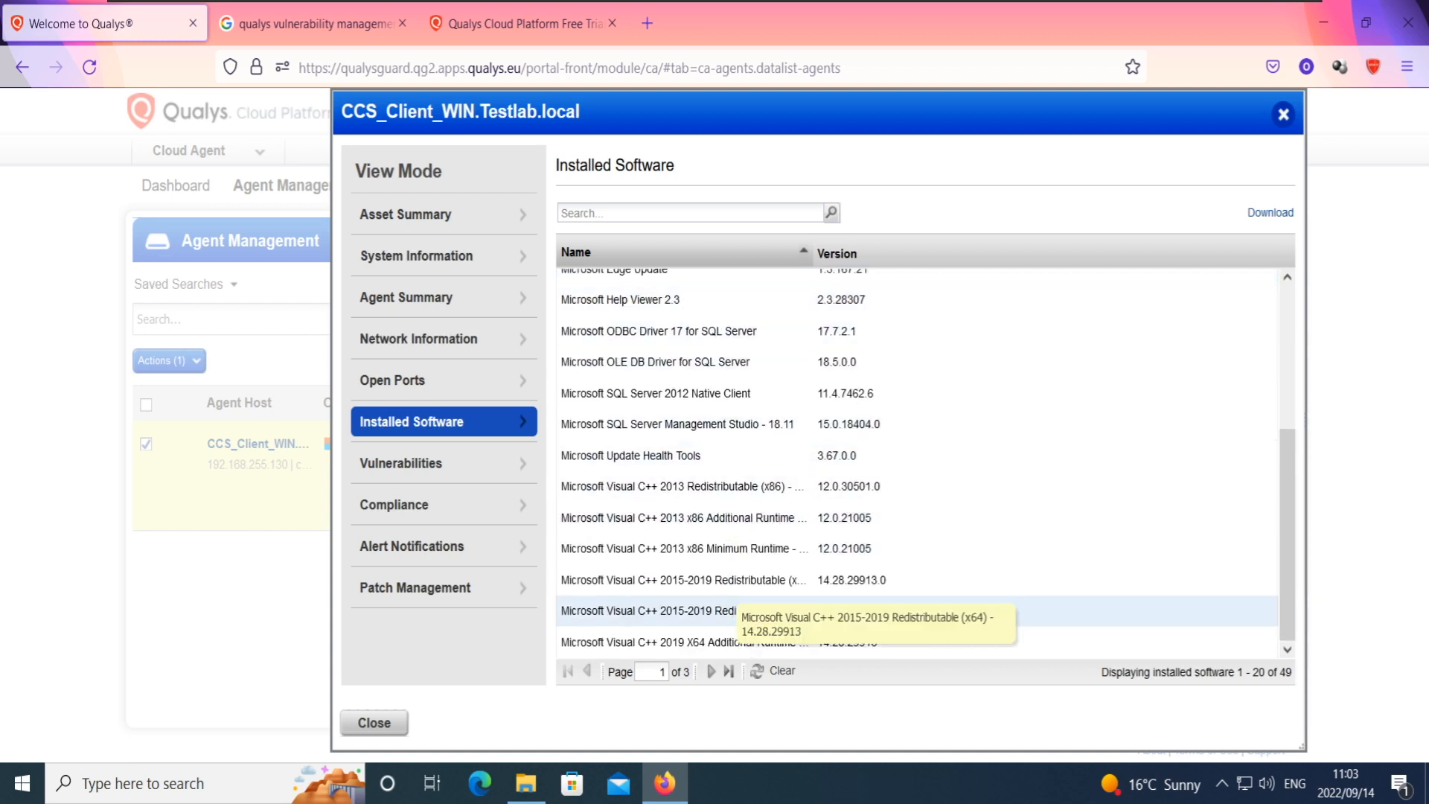
pyautogui.click(449, 478)
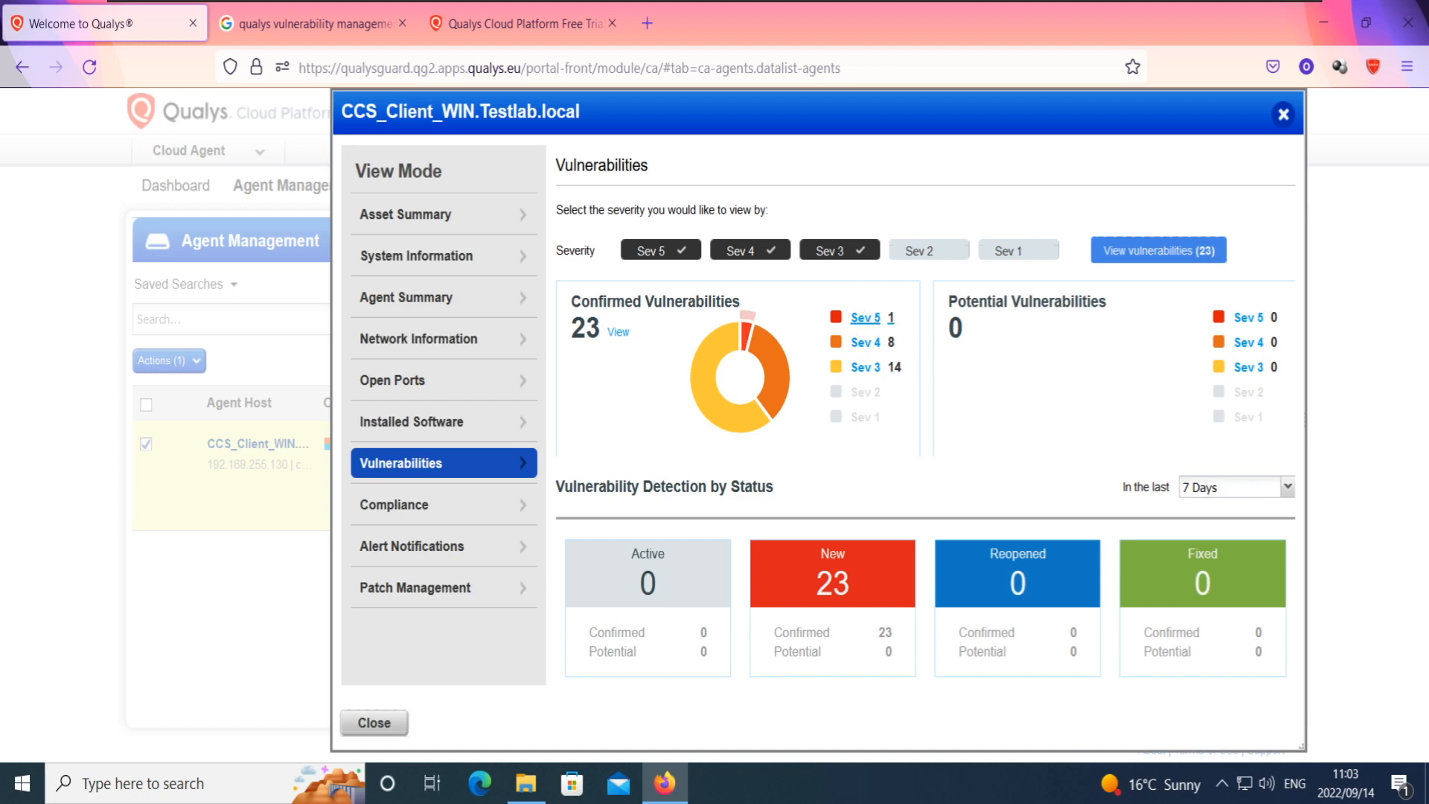
# Step: Review the host's compliance, alert notification and patch management summaries, then close the details window
pyautogui.click(468, 514)
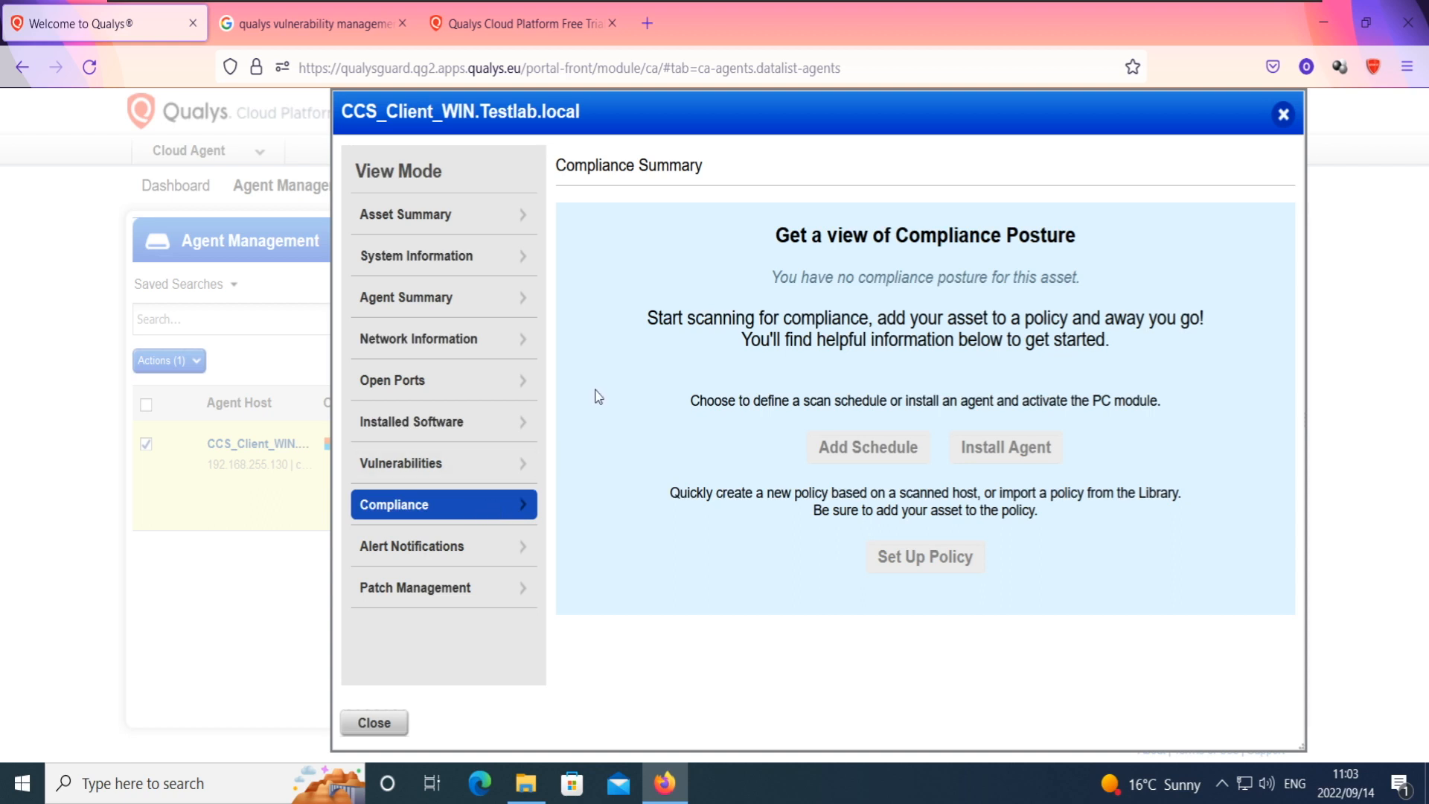
pyautogui.click(448, 551)
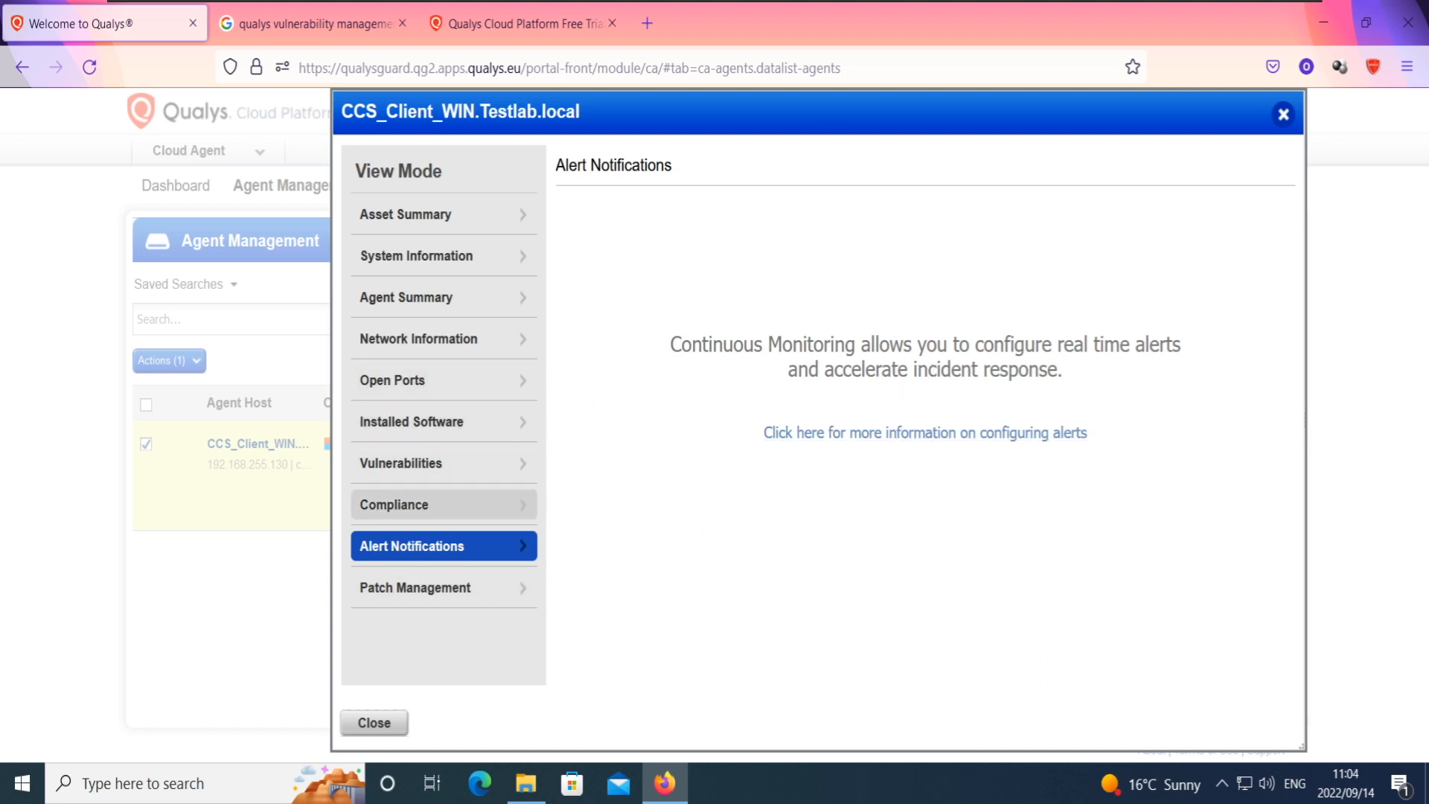
pyautogui.click(426, 593)
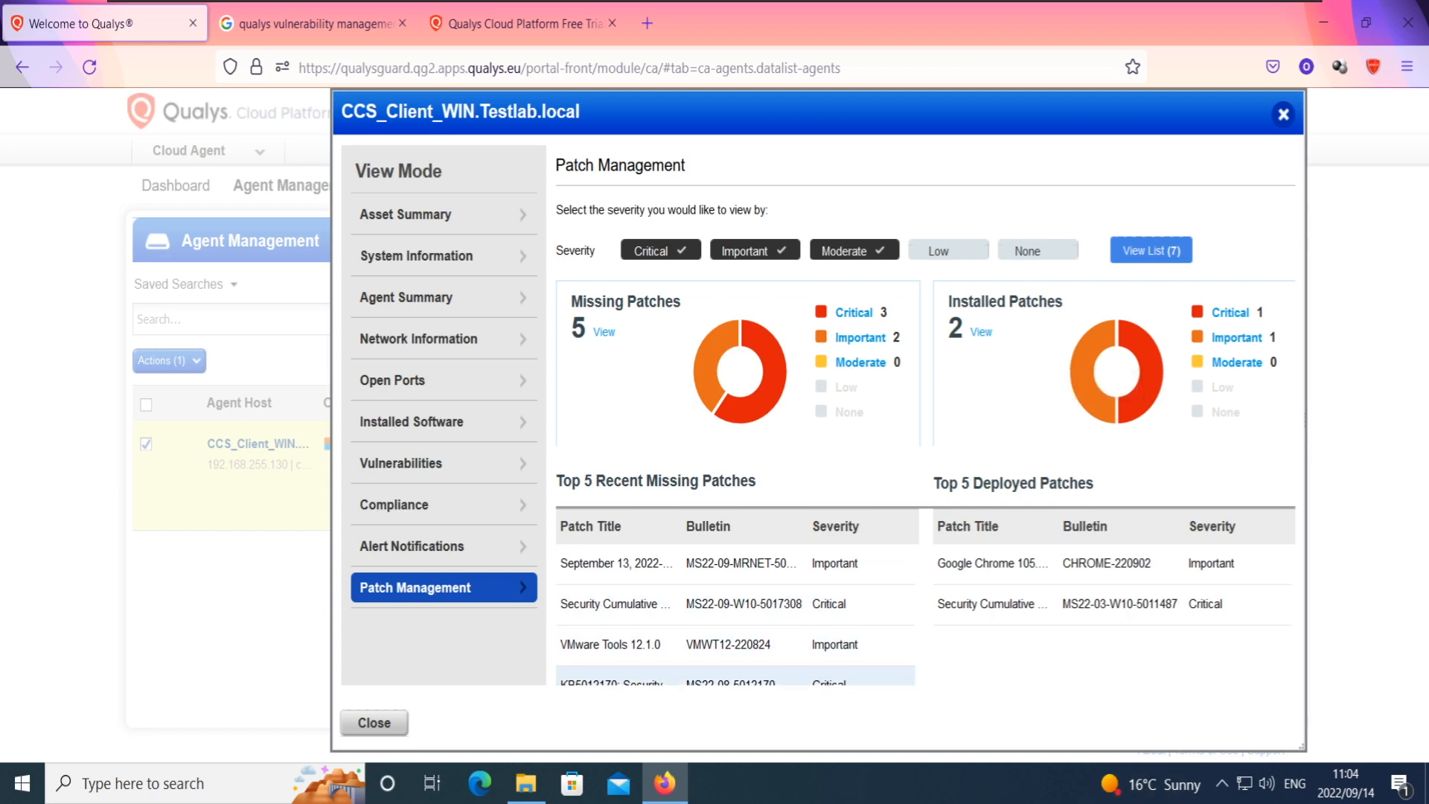
pyautogui.click(370, 722)
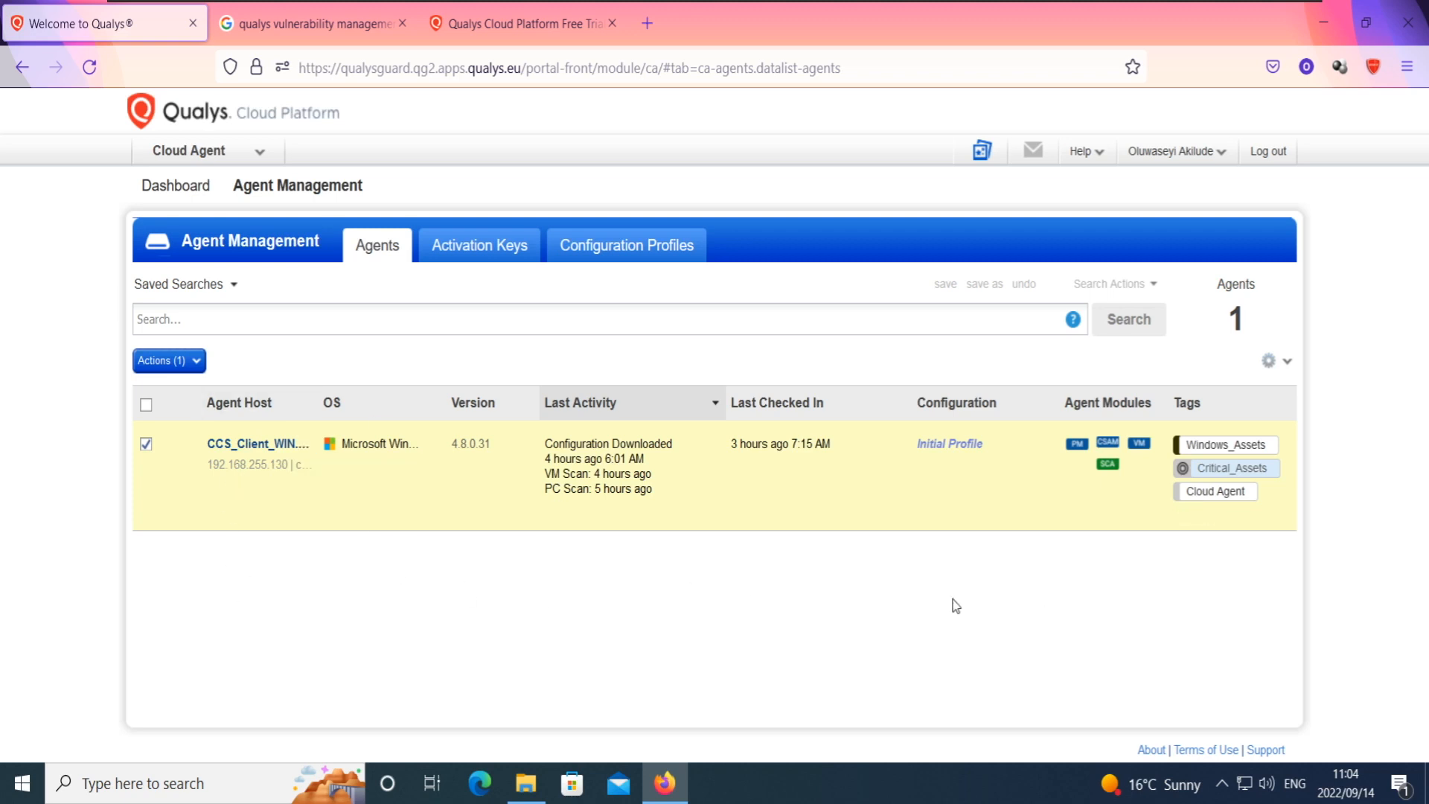
# Step: Download the agent list from the gear menu as CSV and open it in Notepad
pyautogui.click(1277, 361)
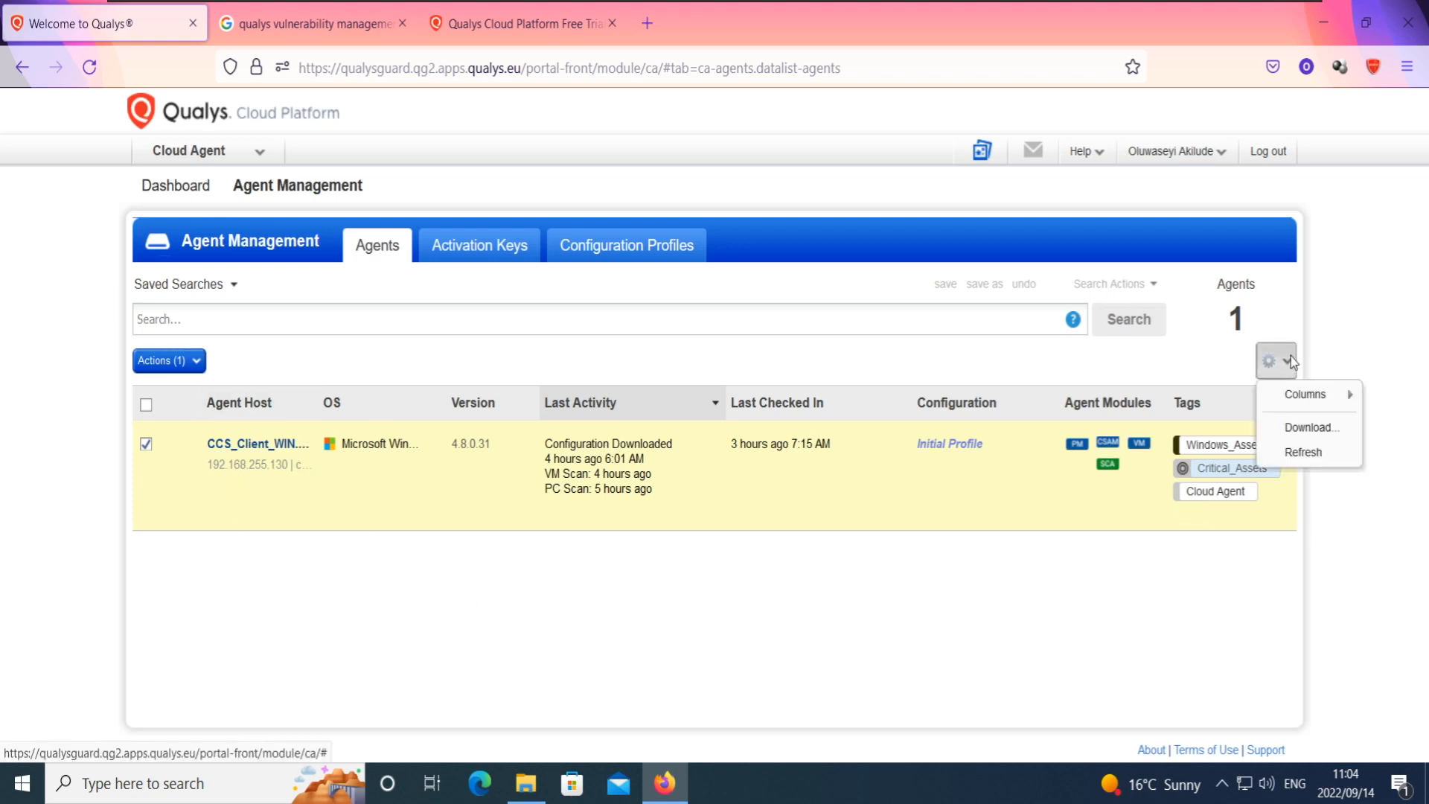
pyautogui.click(1311, 428)
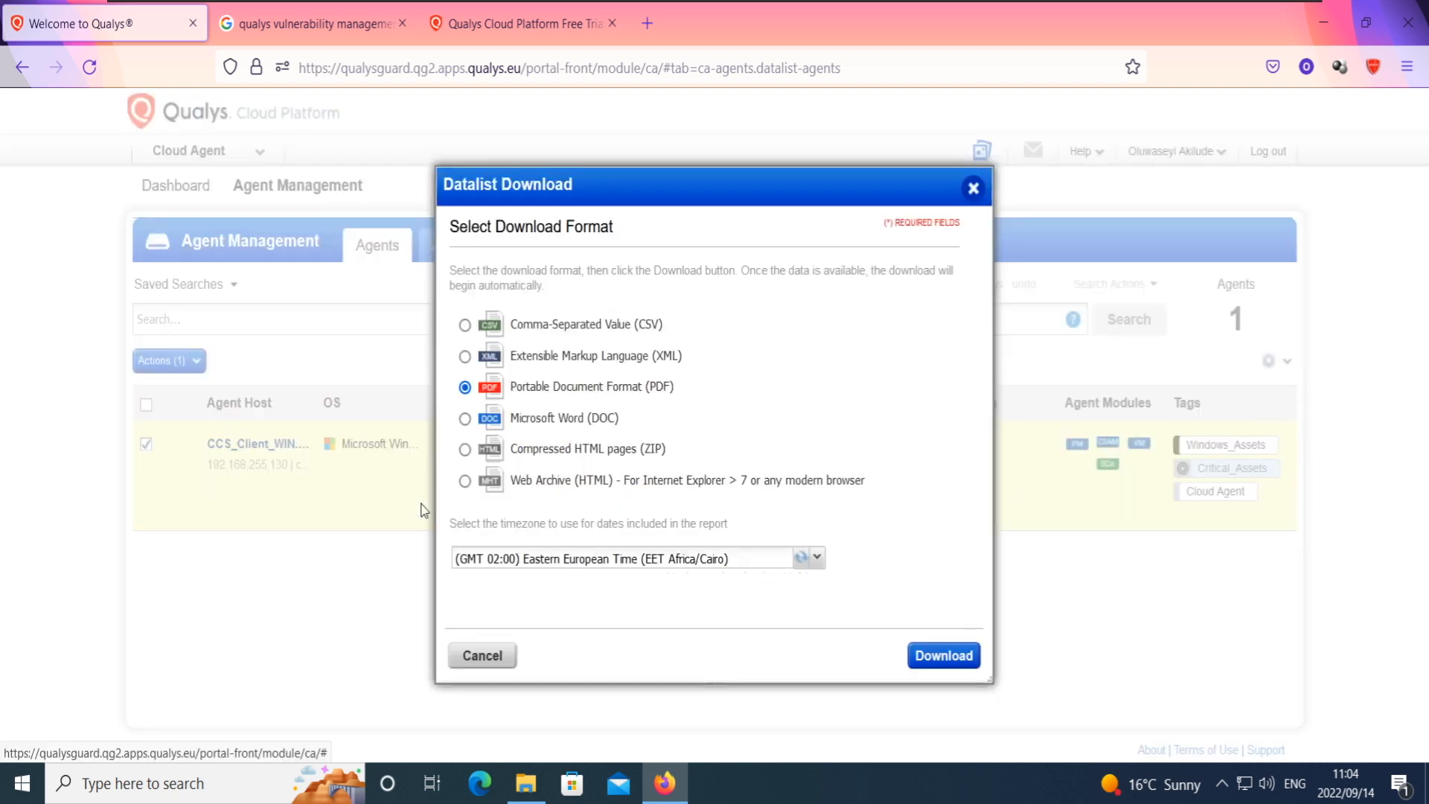
pyautogui.click(467, 326)
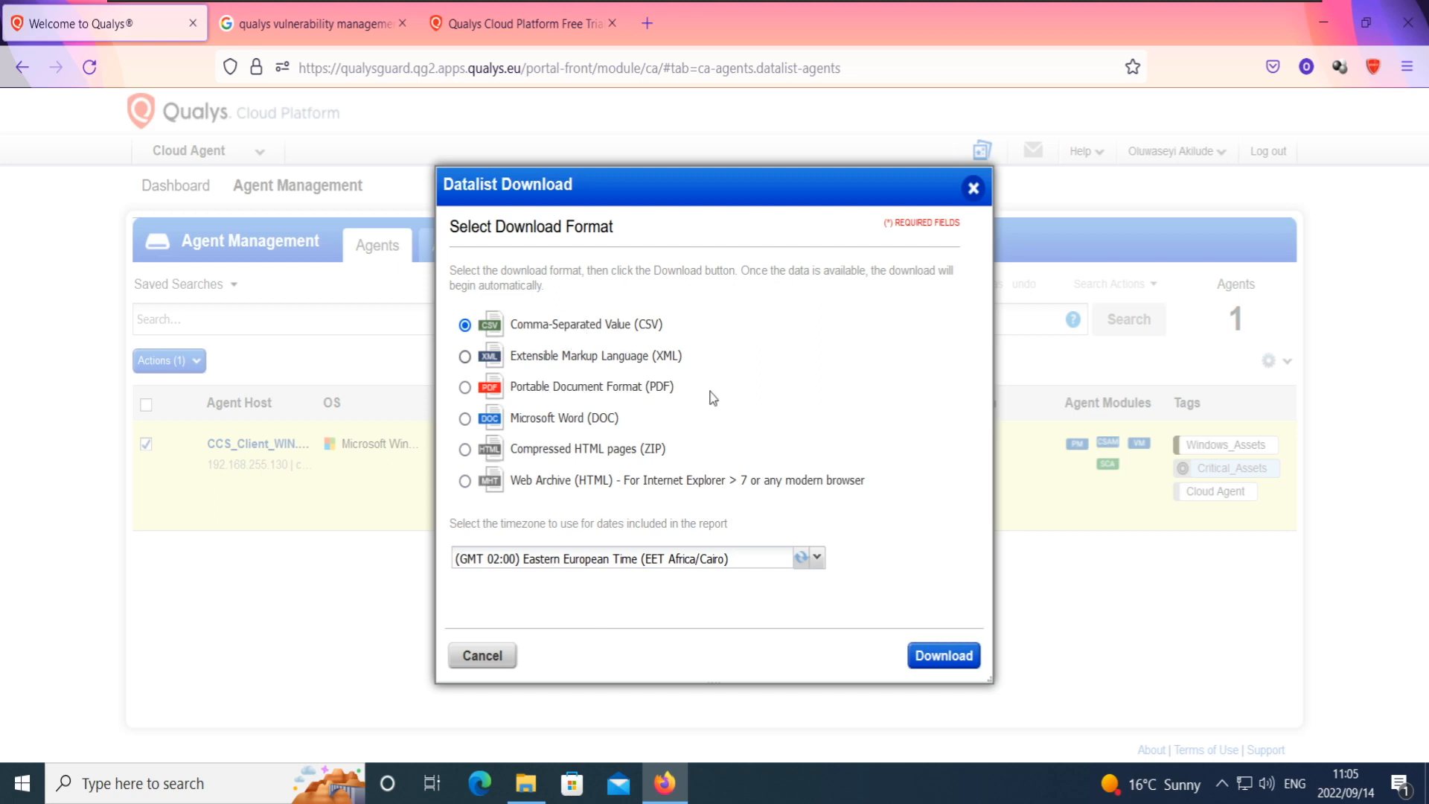
pyautogui.click(944, 655)
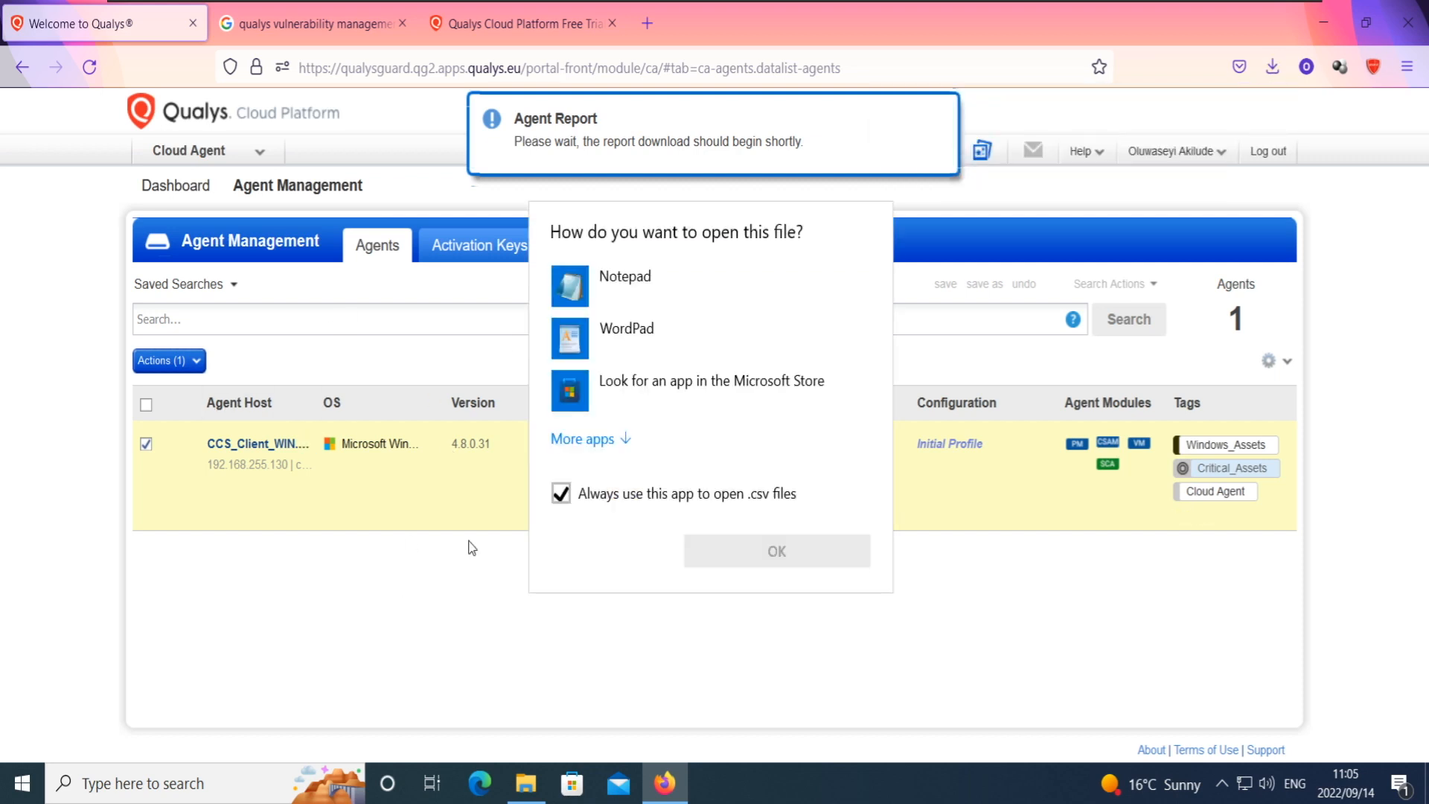
pyautogui.click(610, 284)
pyautogui.click(746, 549)
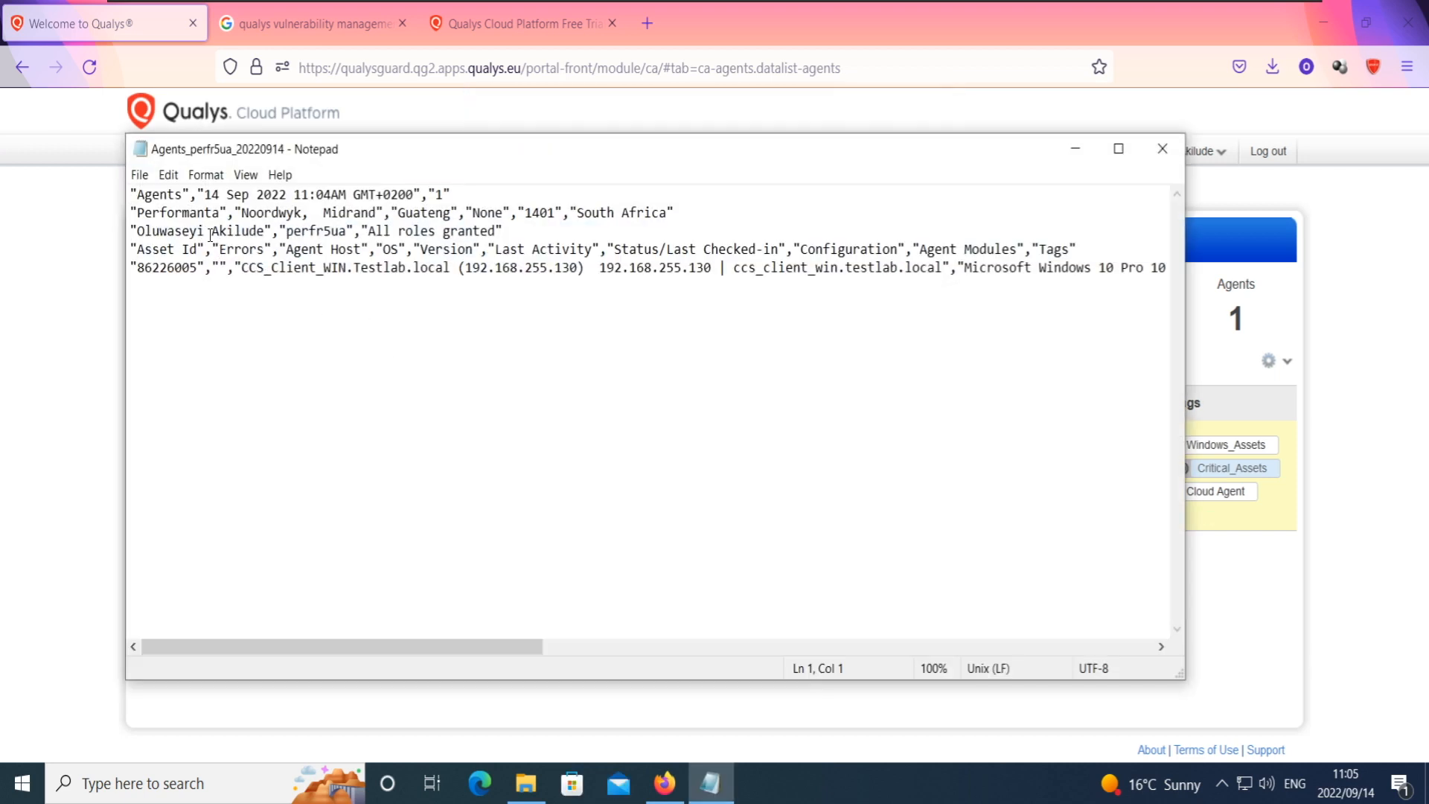
pyautogui.moveTo(491, 646); pyautogui.dragTo(655, 646)
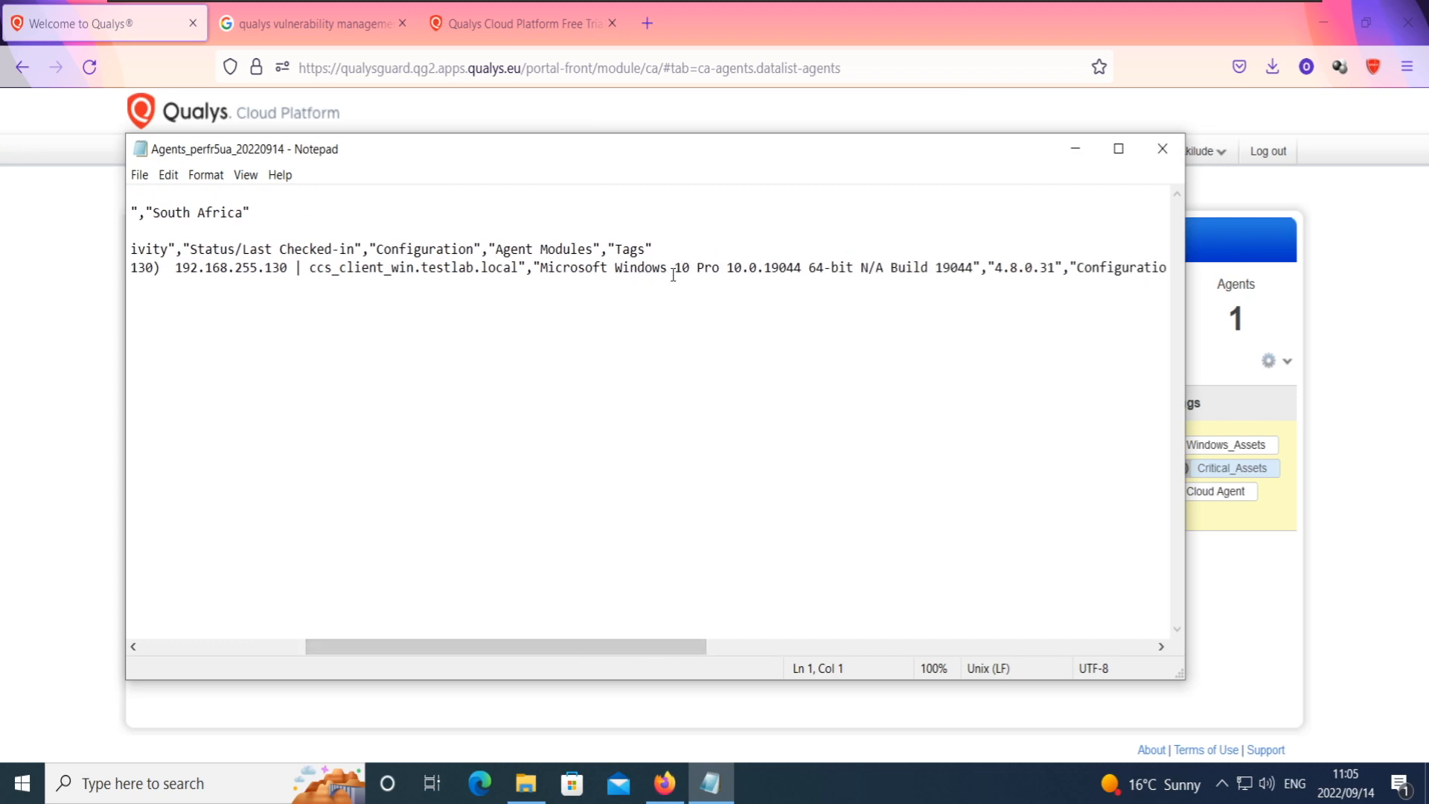
pyautogui.moveTo(655, 646); pyautogui.dragTo(753, 647)
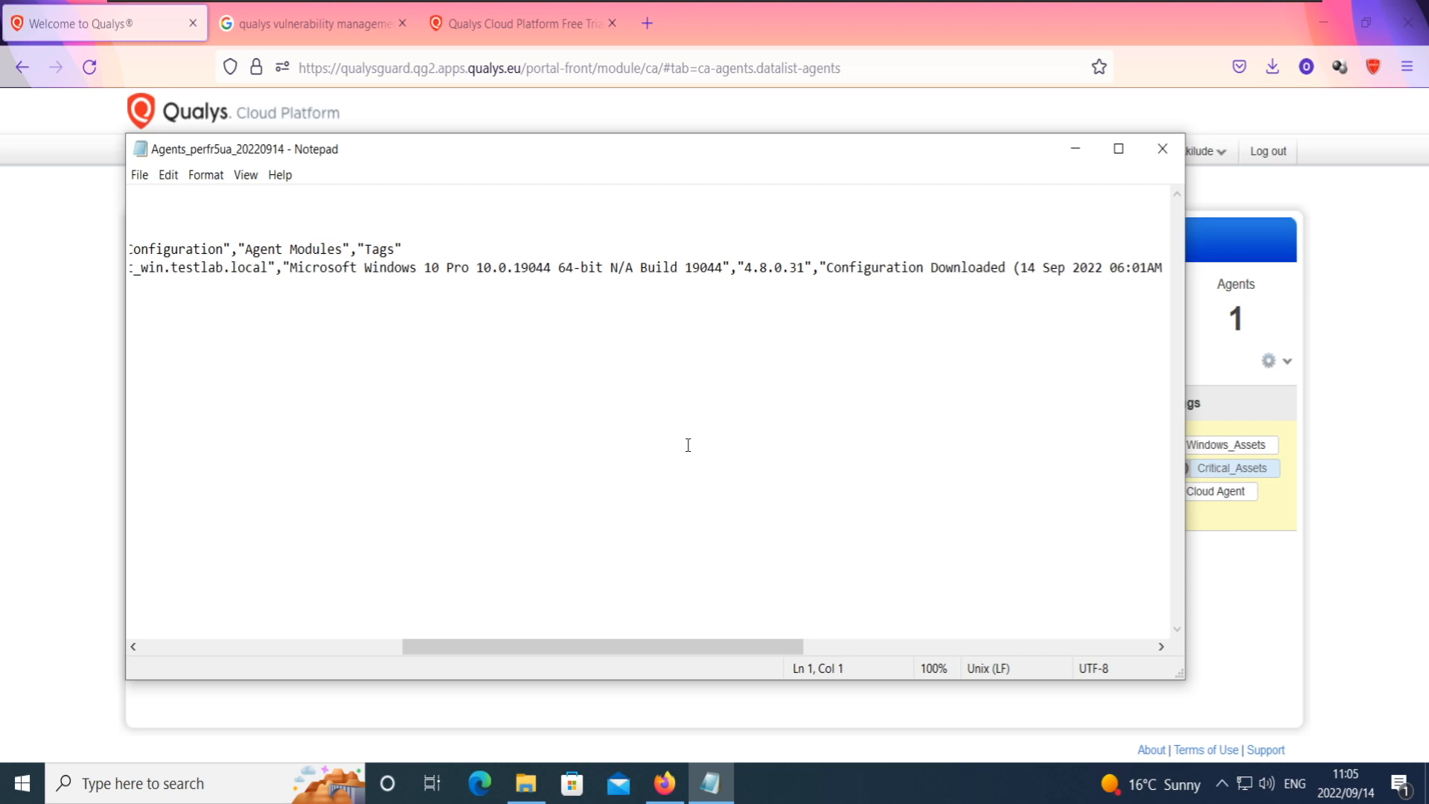
pyautogui.moveTo(664, 646); pyautogui.dragTo(356, 586)
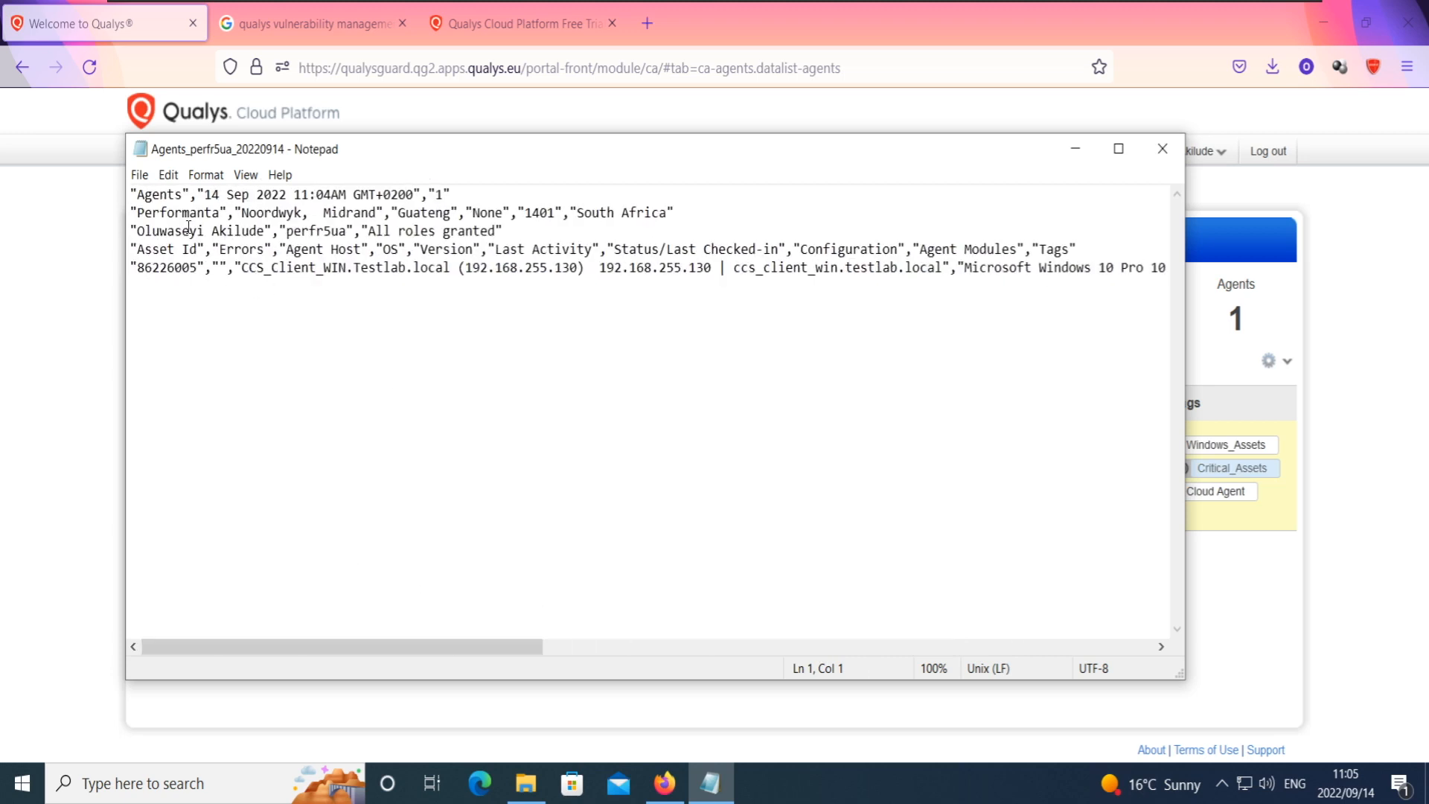
# Step: Close the CSV in Notepad and look through the agent Actions and settings menus without changes
pyautogui.click(1170, 155)
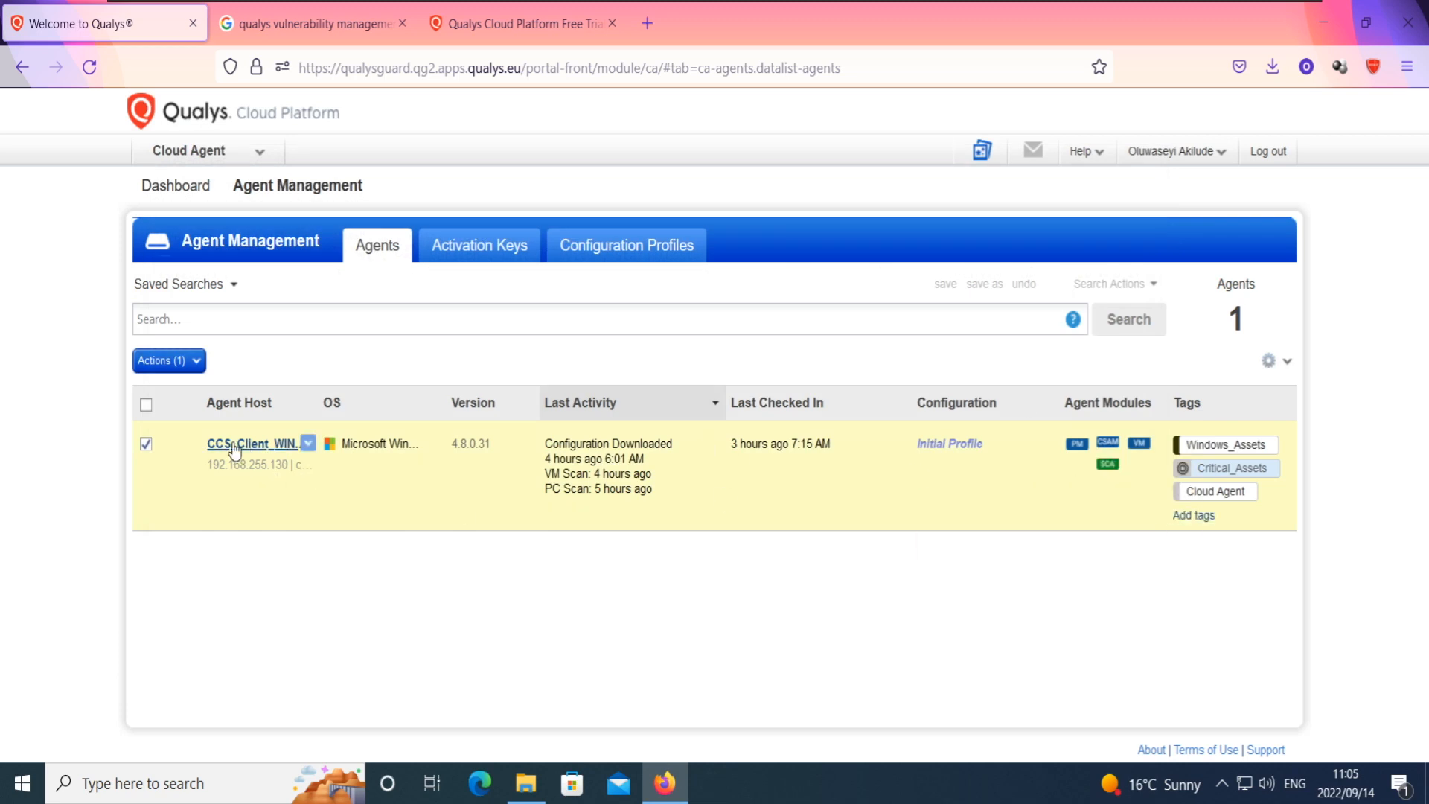
pyautogui.click(170, 360)
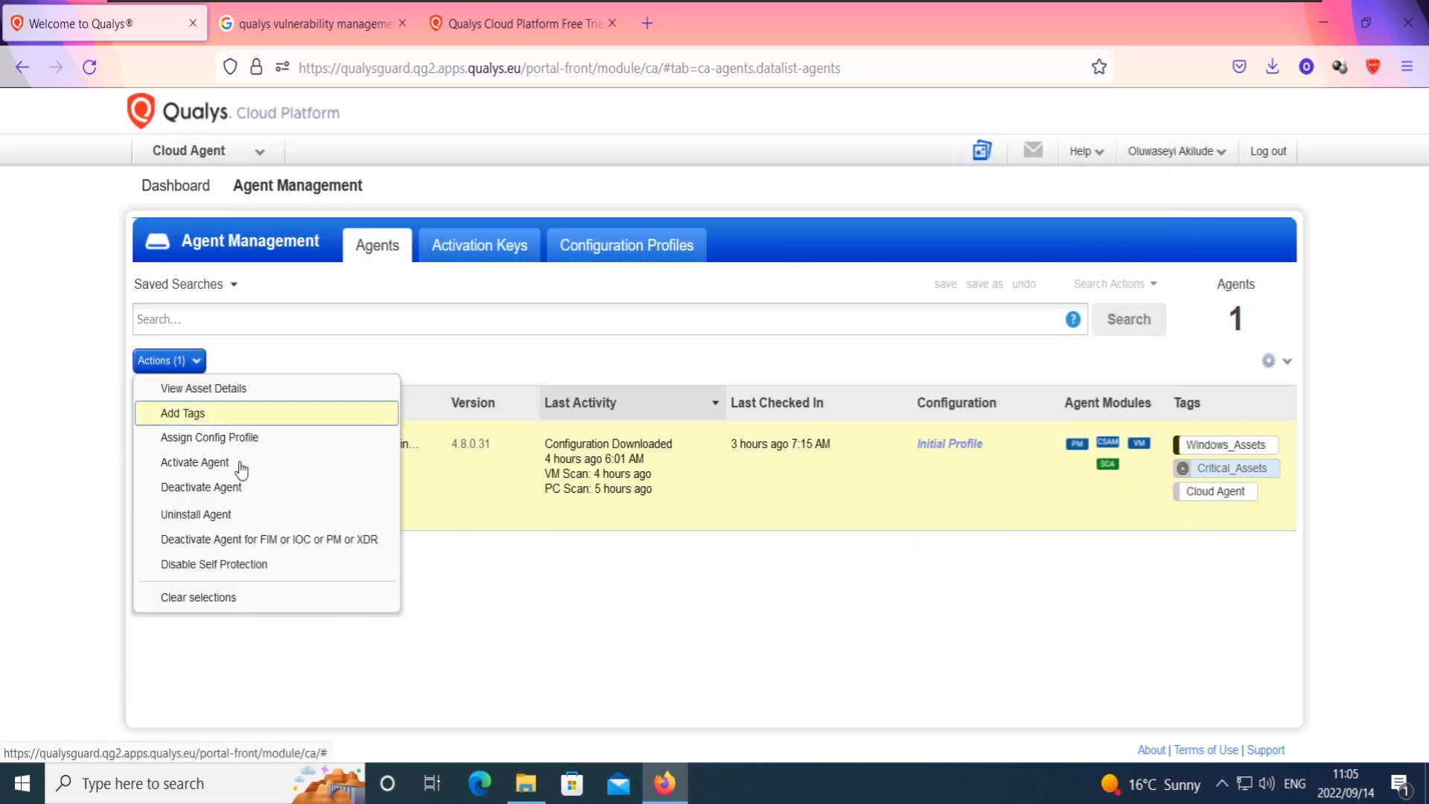
pyautogui.click(506, 632)
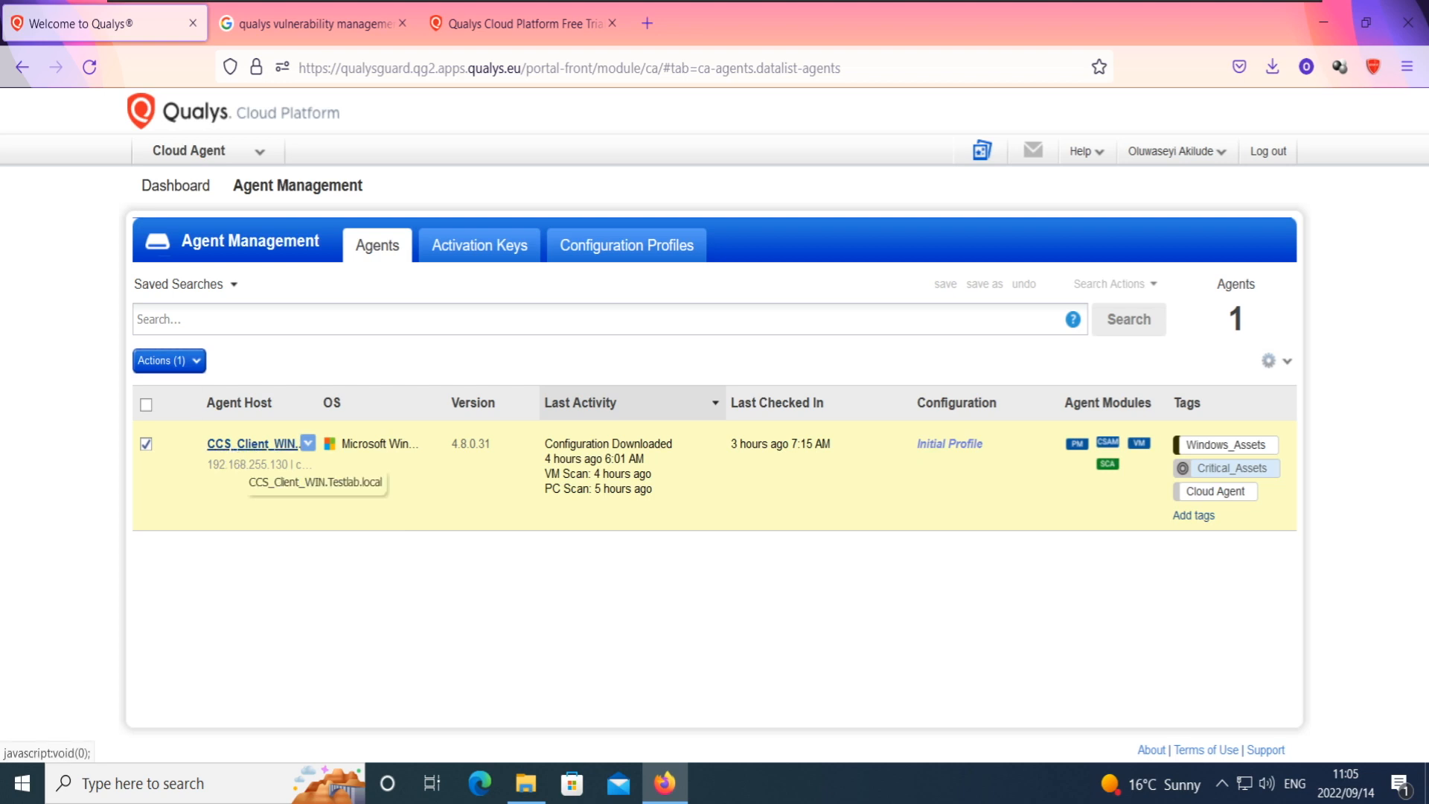
pyautogui.click(197, 361)
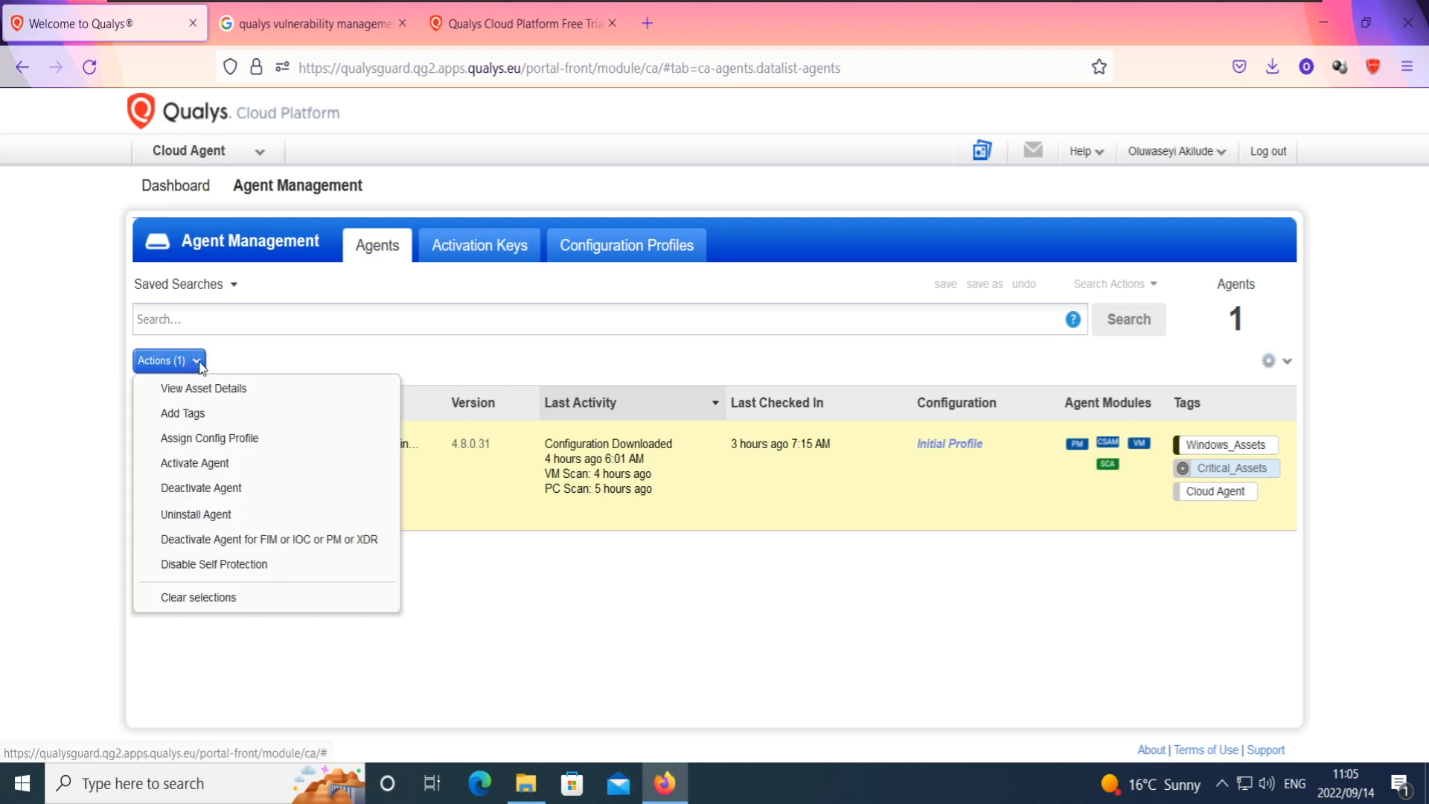
pyautogui.click(197, 361)
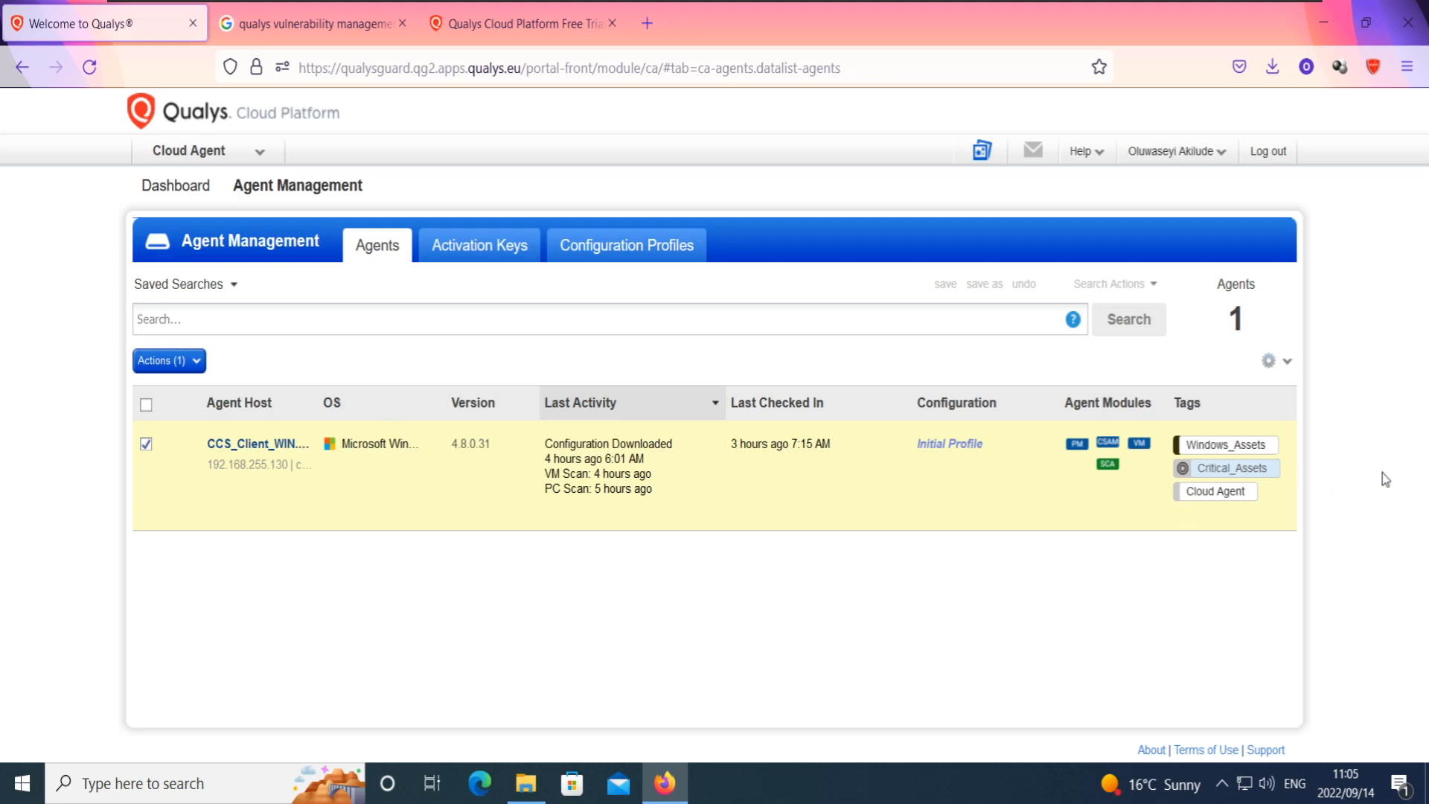
pyautogui.click(1288, 362)
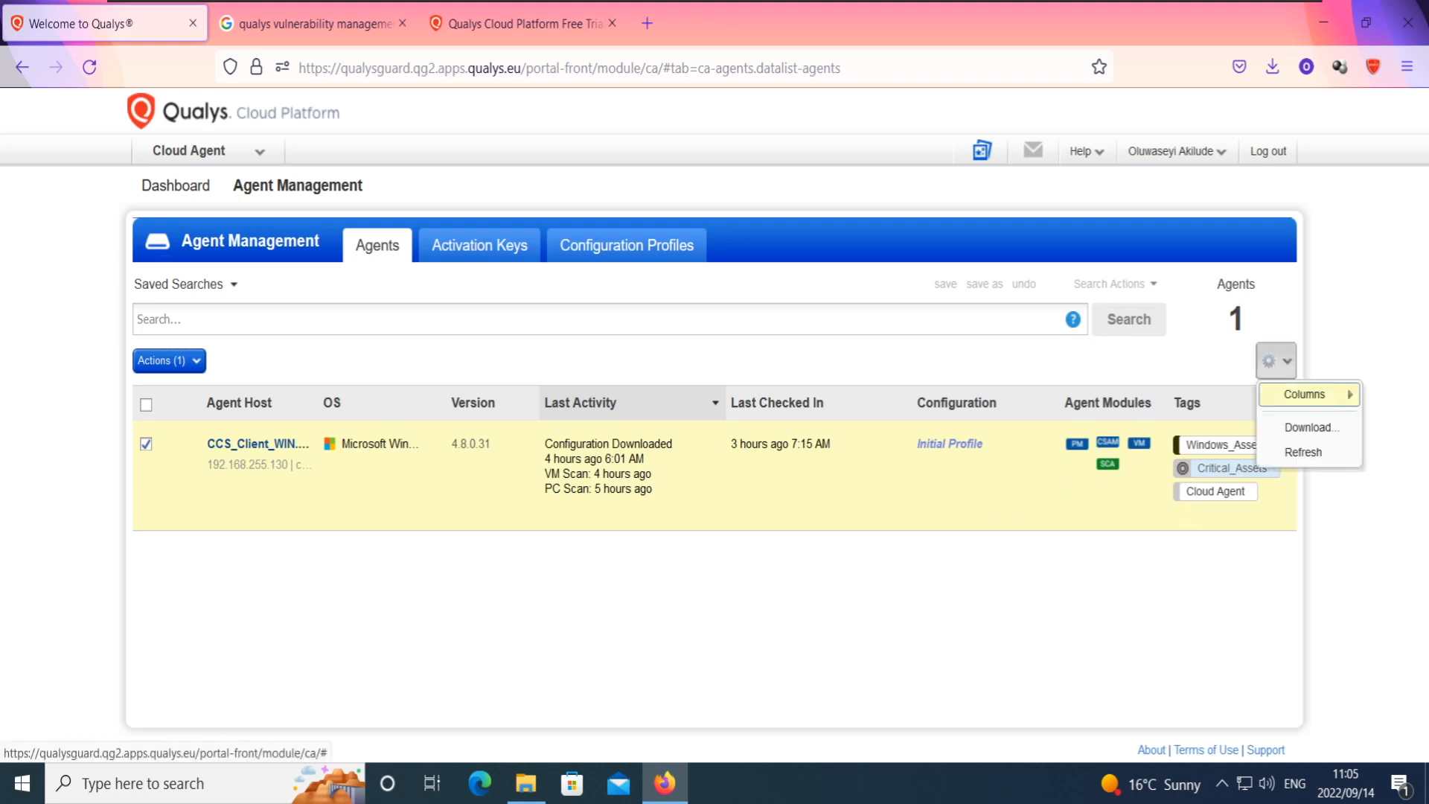
pyautogui.moveTo(1323, 400)
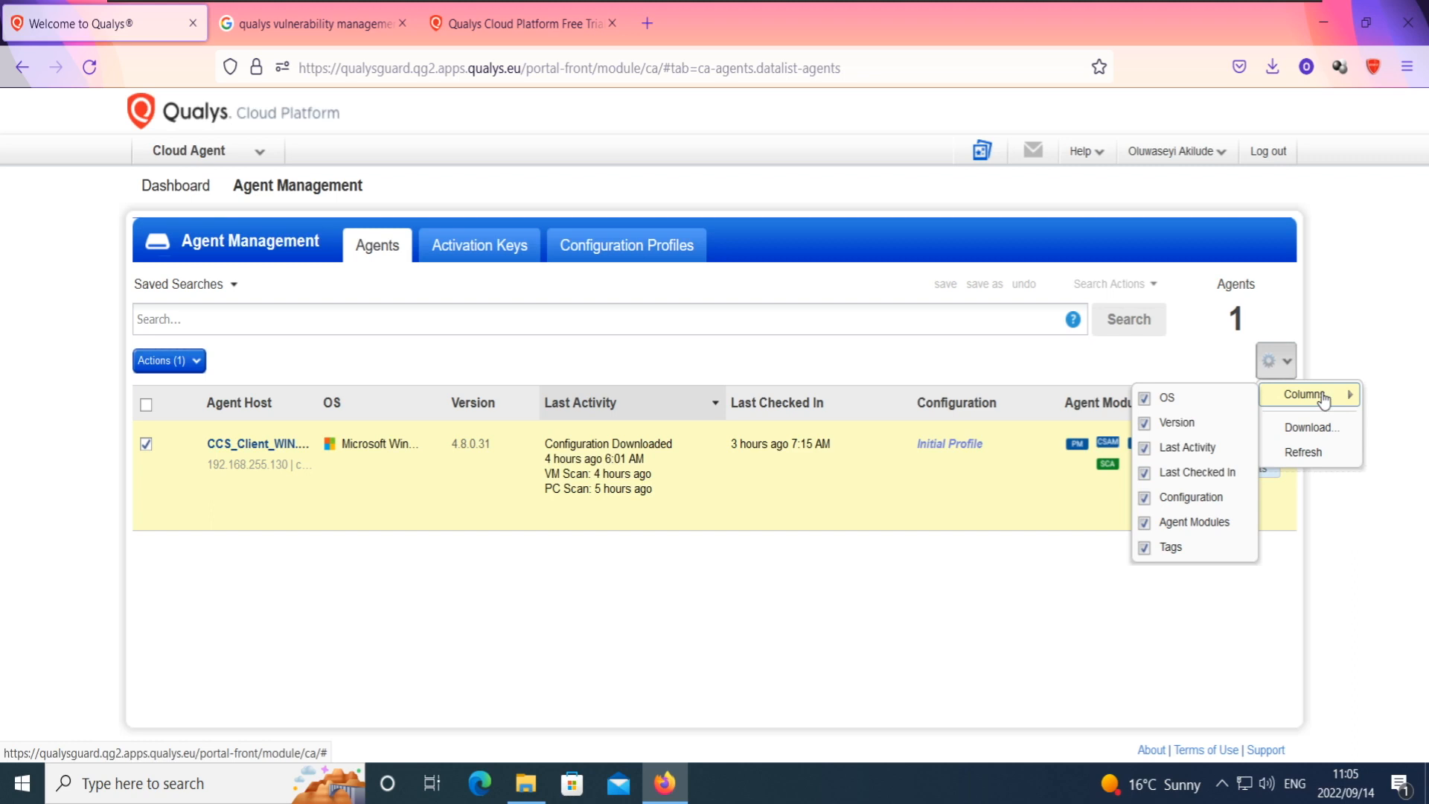
pyautogui.click(714, 328)
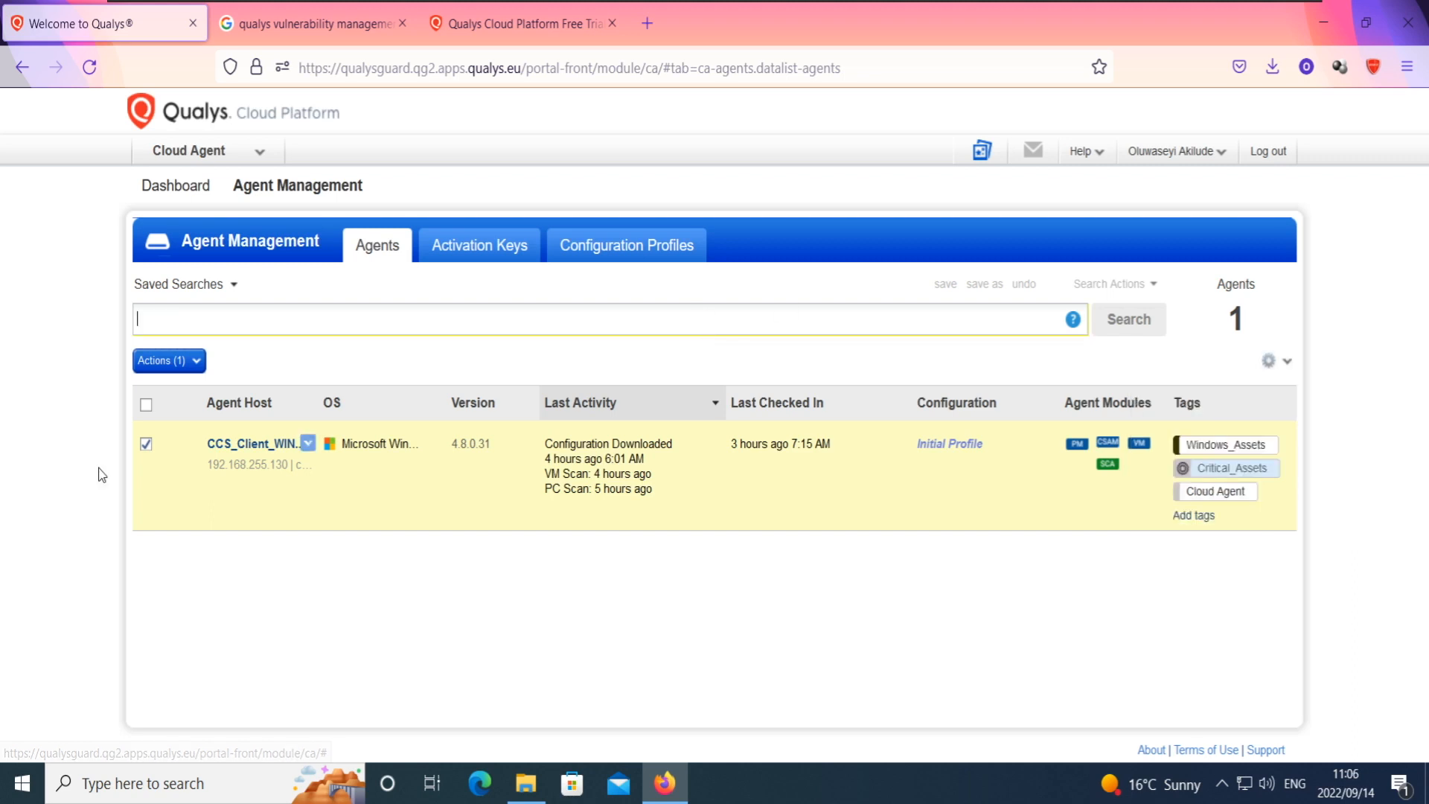
# Step: Open and close CCS_Client_WIN's asset details, confirming Initial Profile with VM_Test_Profile pending
pyautogui.click(216, 446)
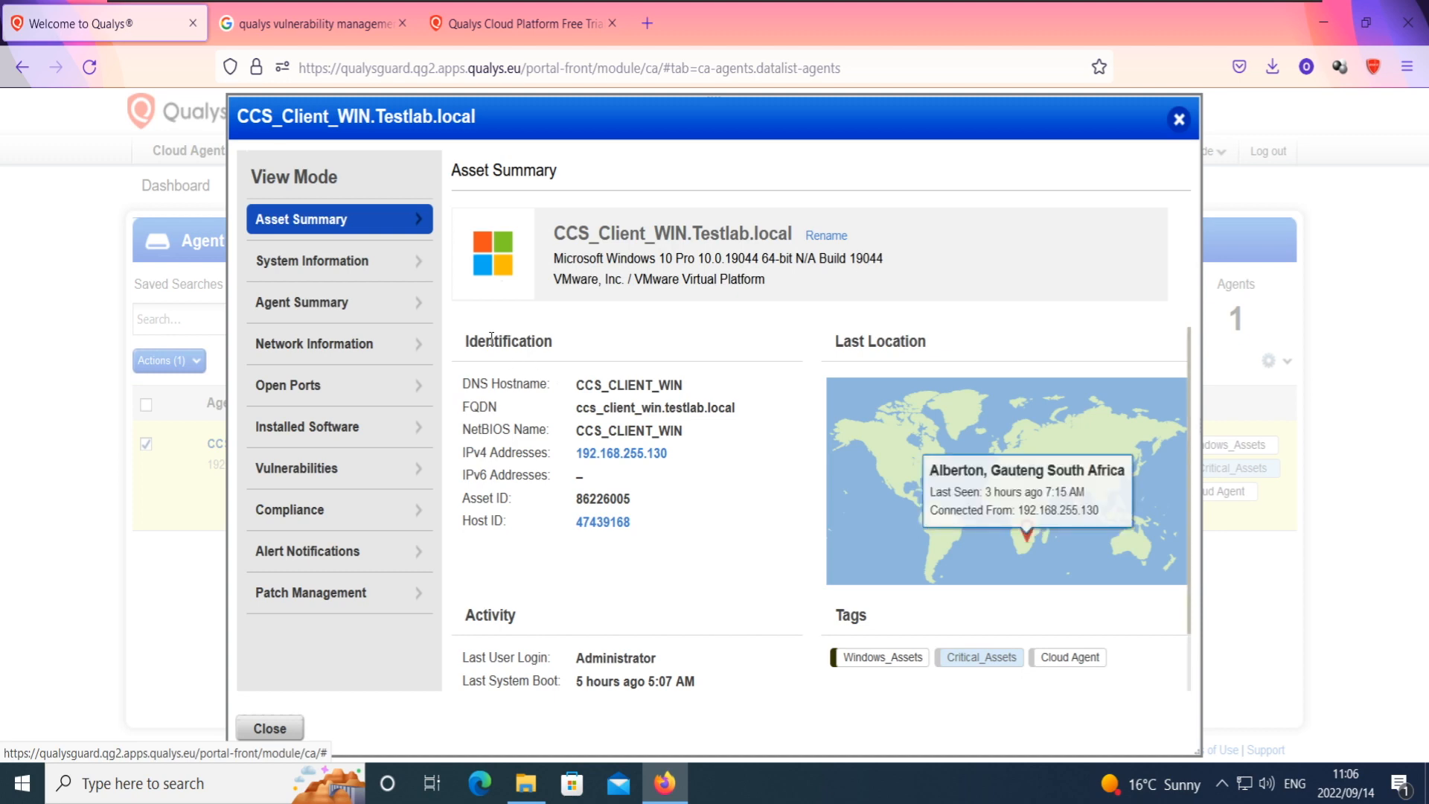
pyautogui.scroll(-2, 533, 366)
pyautogui.click(289, 728)
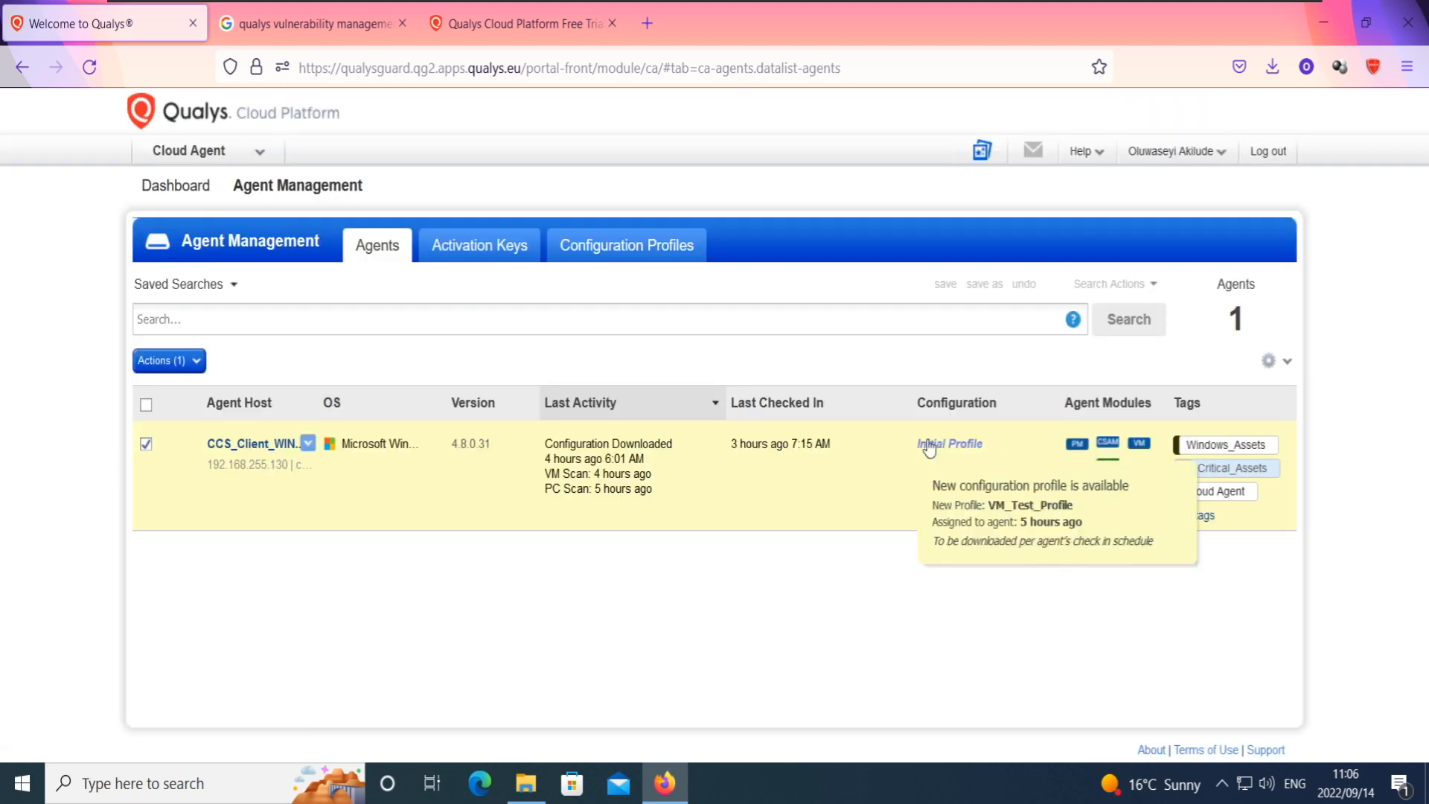
pyautogui.moveTo(952, 451)
pyautogui.click(200, 364)
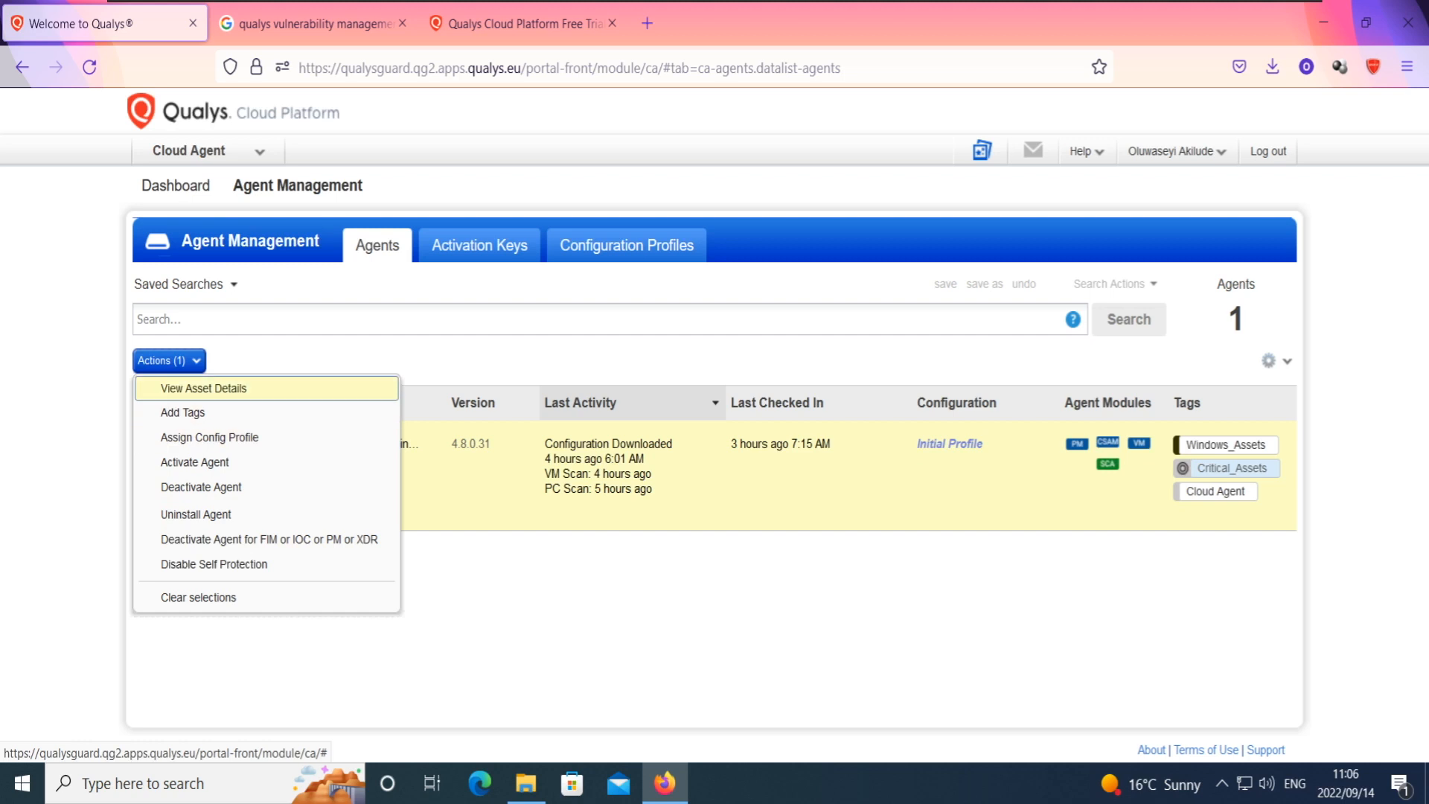
pyautogui.moveTo(956, 451)
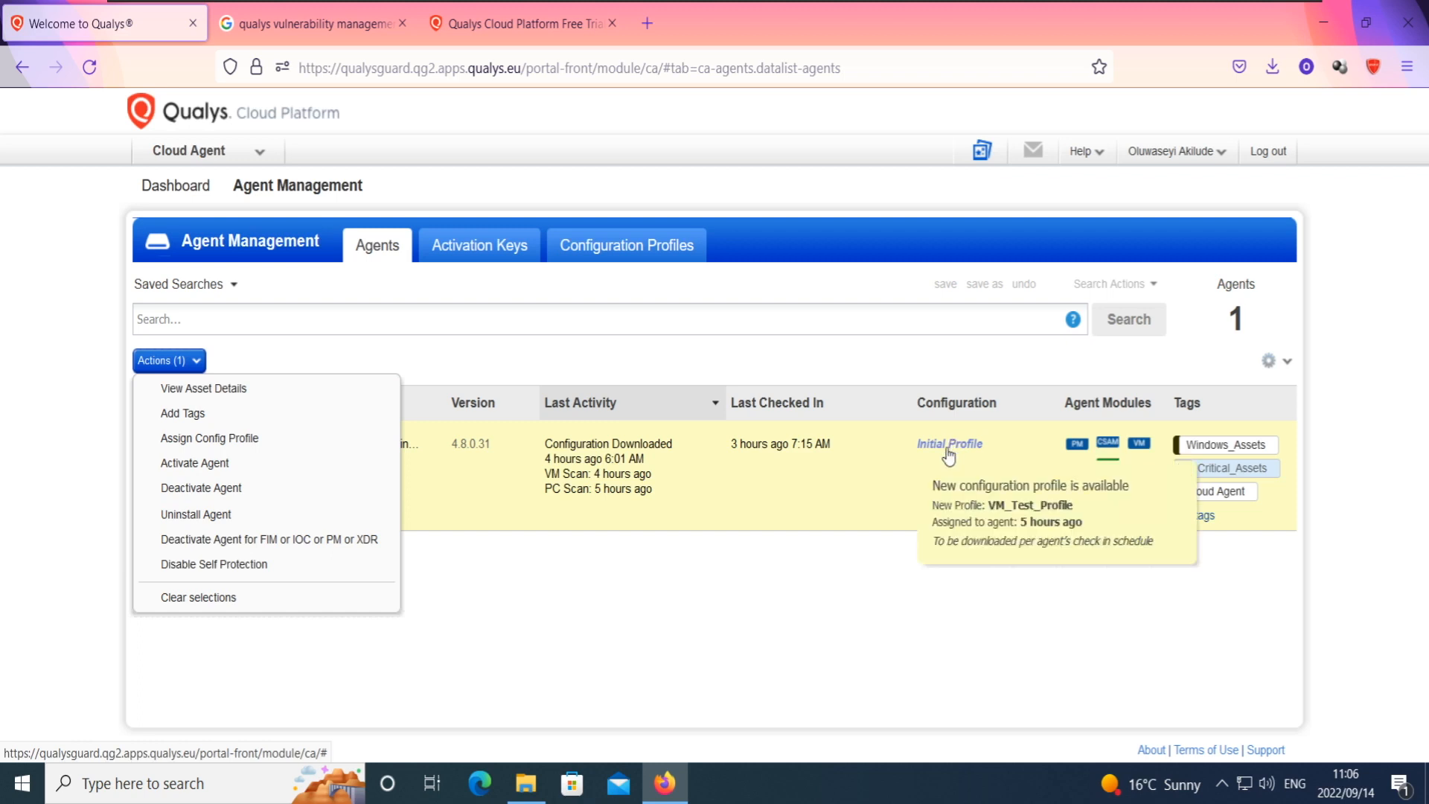
# Step: Open VM_Test_Profile for editing from the Configuration Profiles list
pyautogui.click(494, 578)
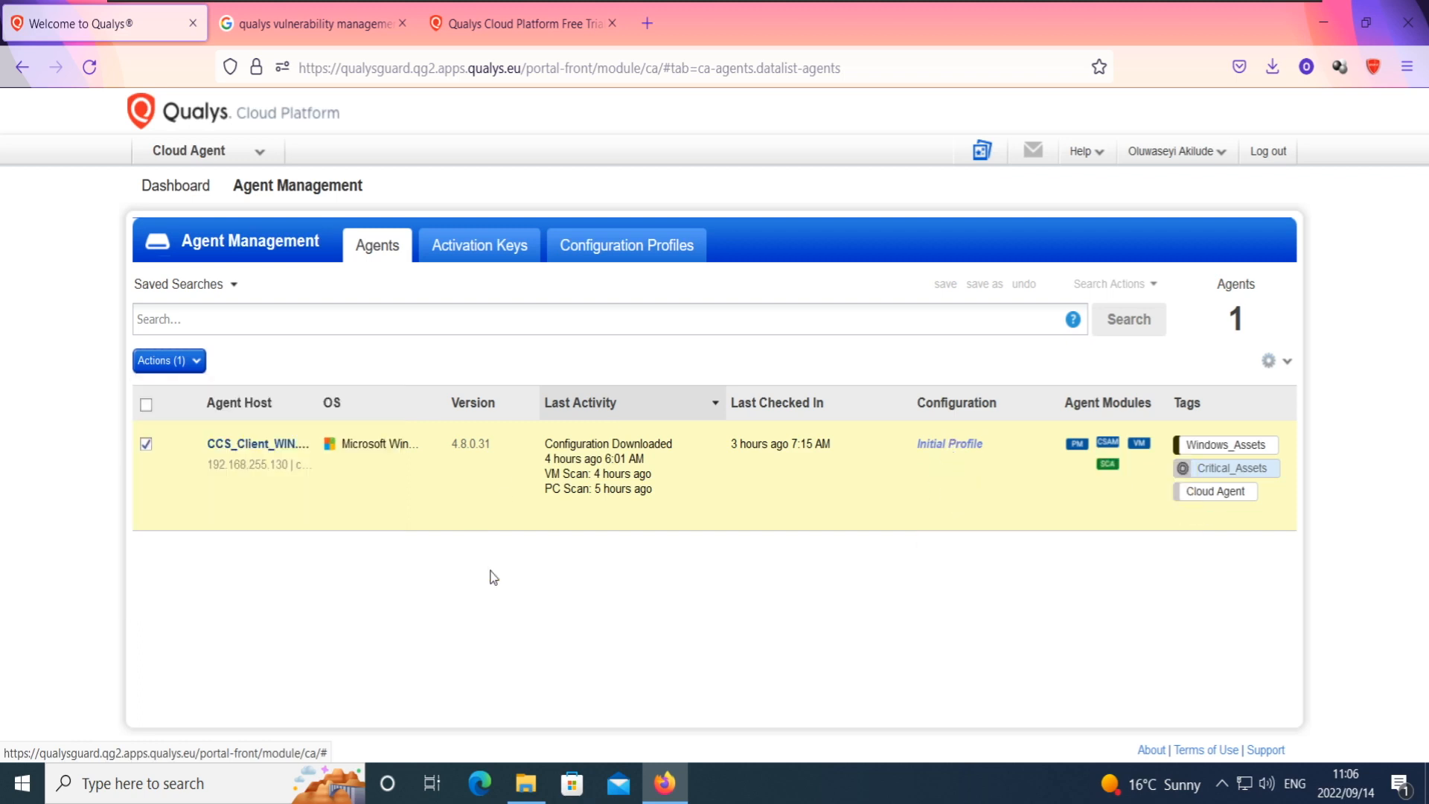
pyautogui.click(632, 252)
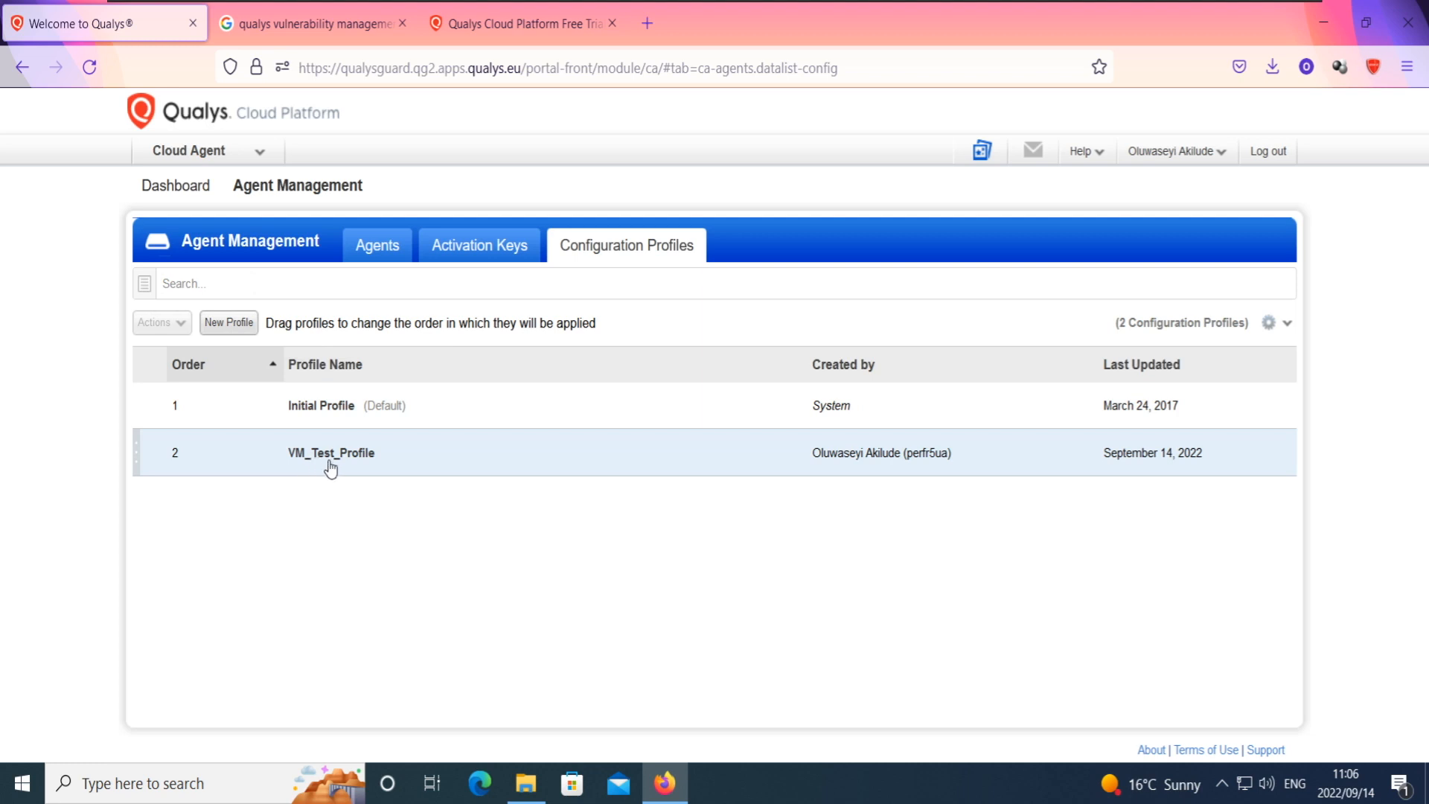
pyautogui.rightClick(354, 456)
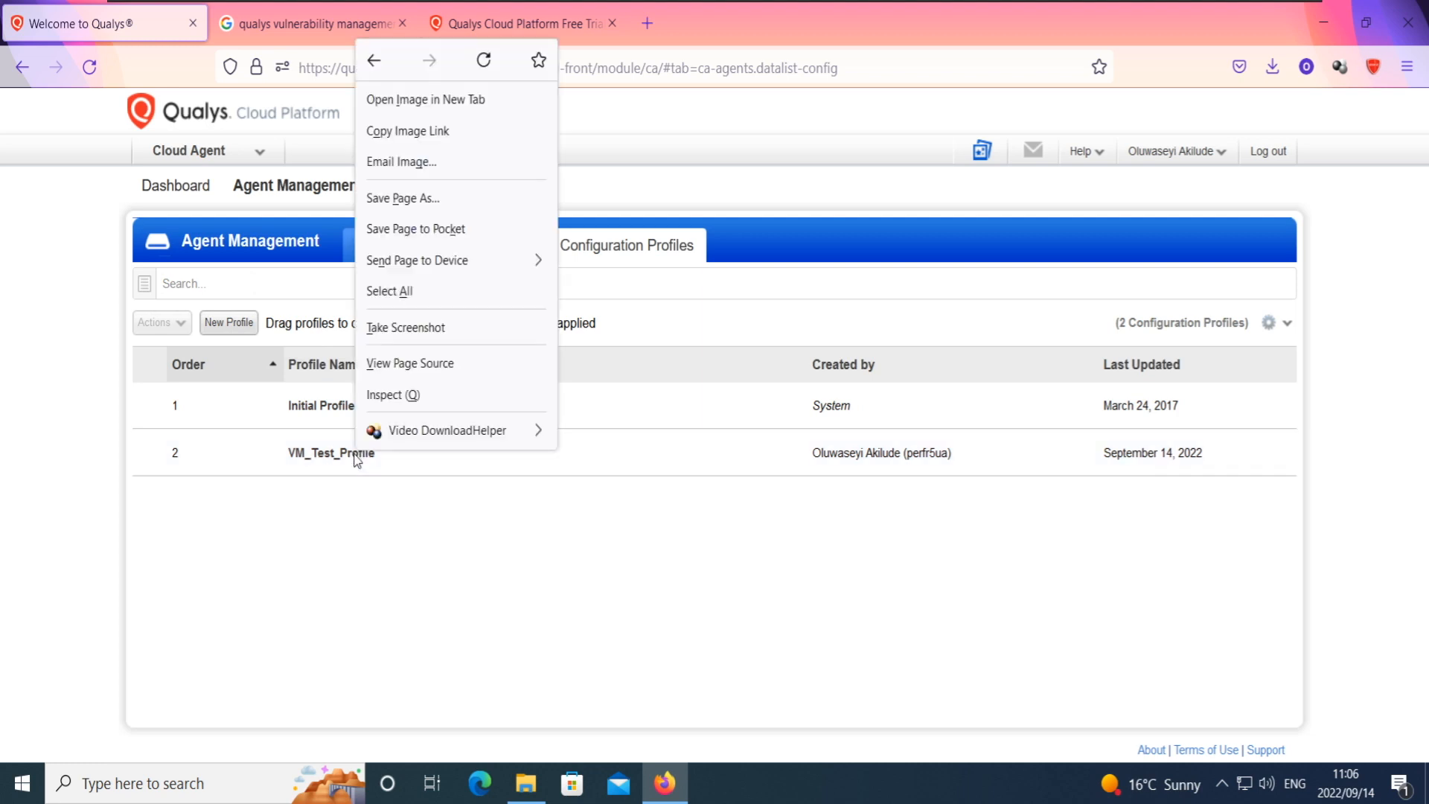
pyautogui.click(227, 506)
pyautogui.click(224, 460)
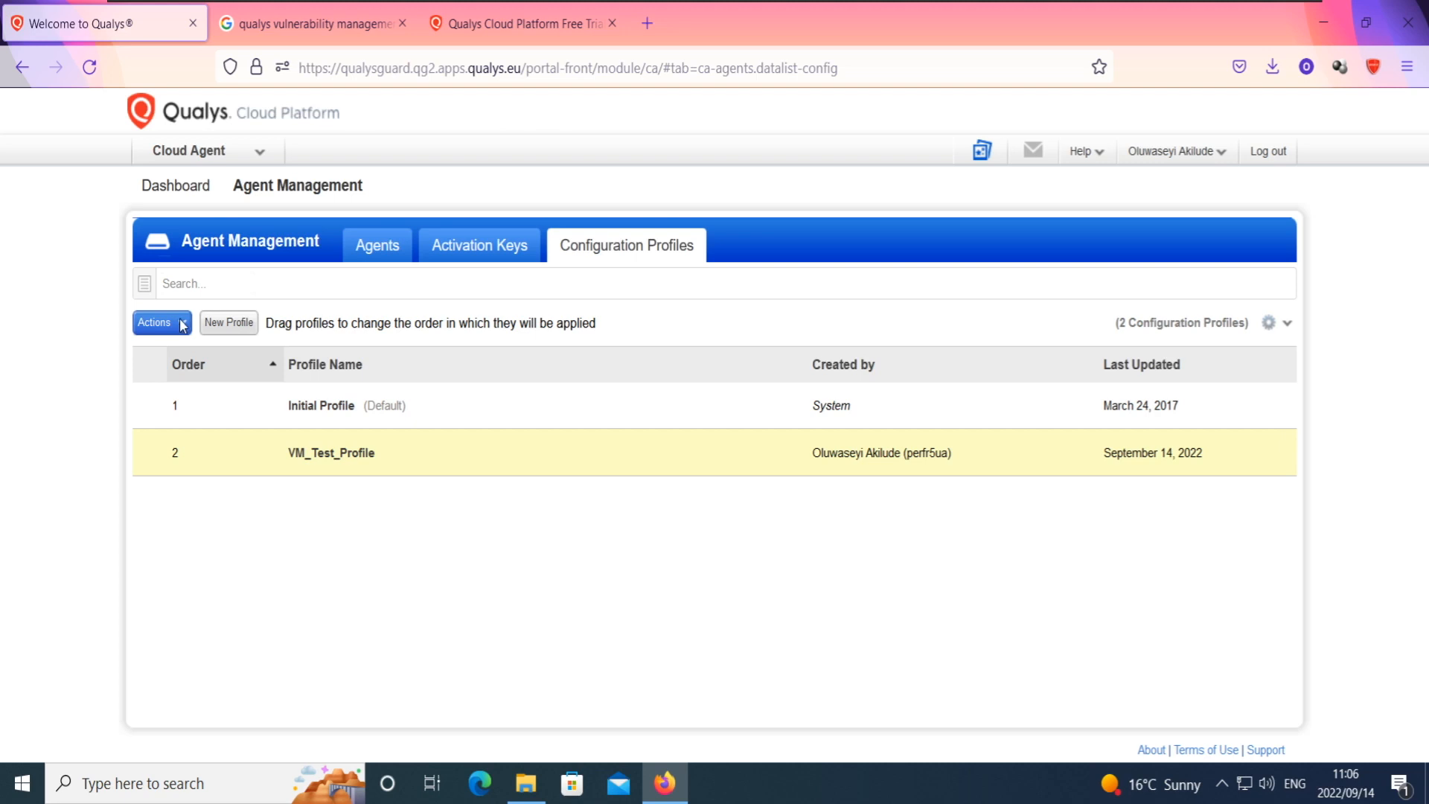
pyautogui.click(160, 323)
pyautogui.click(177, 380)
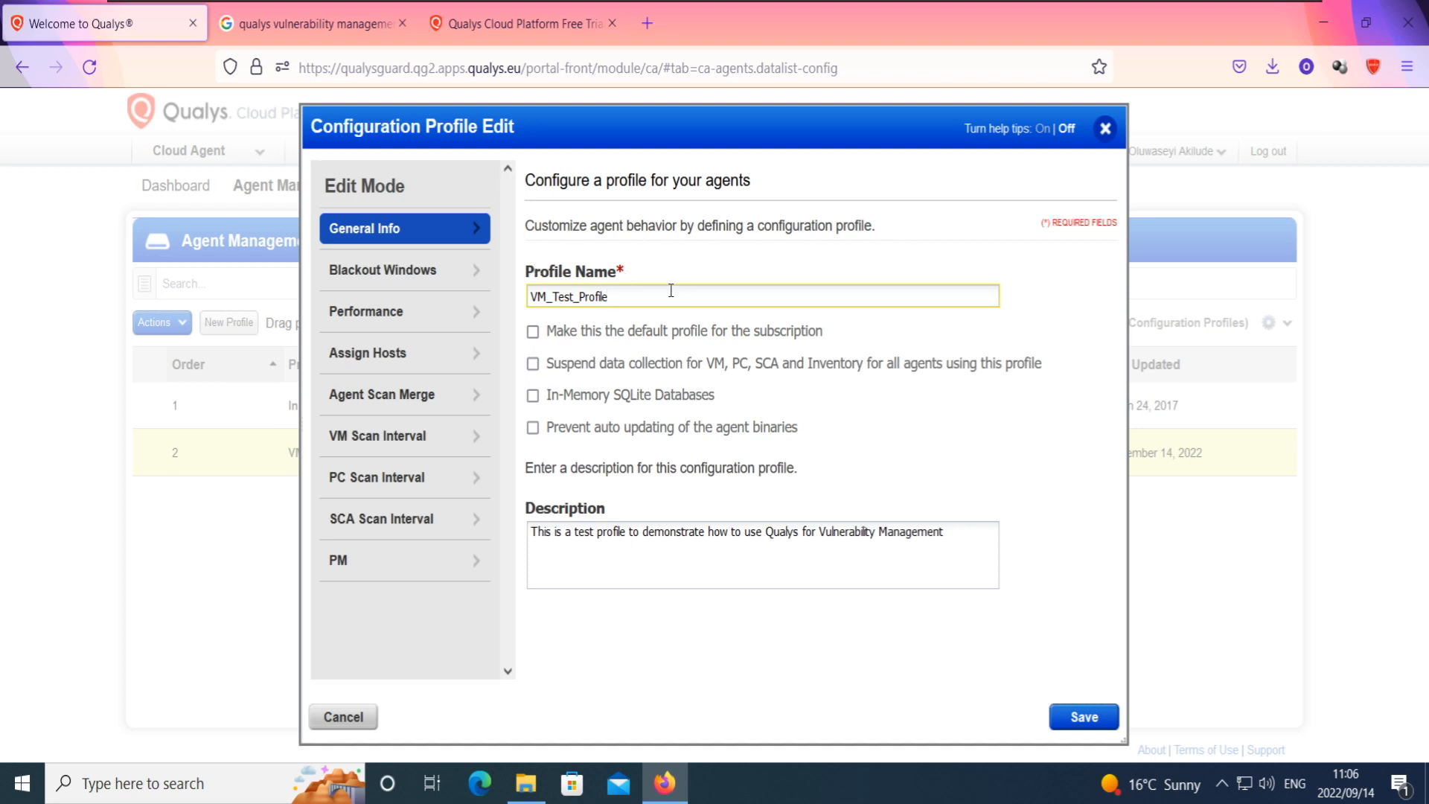
# Step: Review its blackout windows, performance settings and host assignment (Windows_Assets, ccs_client_win.testlab.local)
pyautogui.click(384, 280)
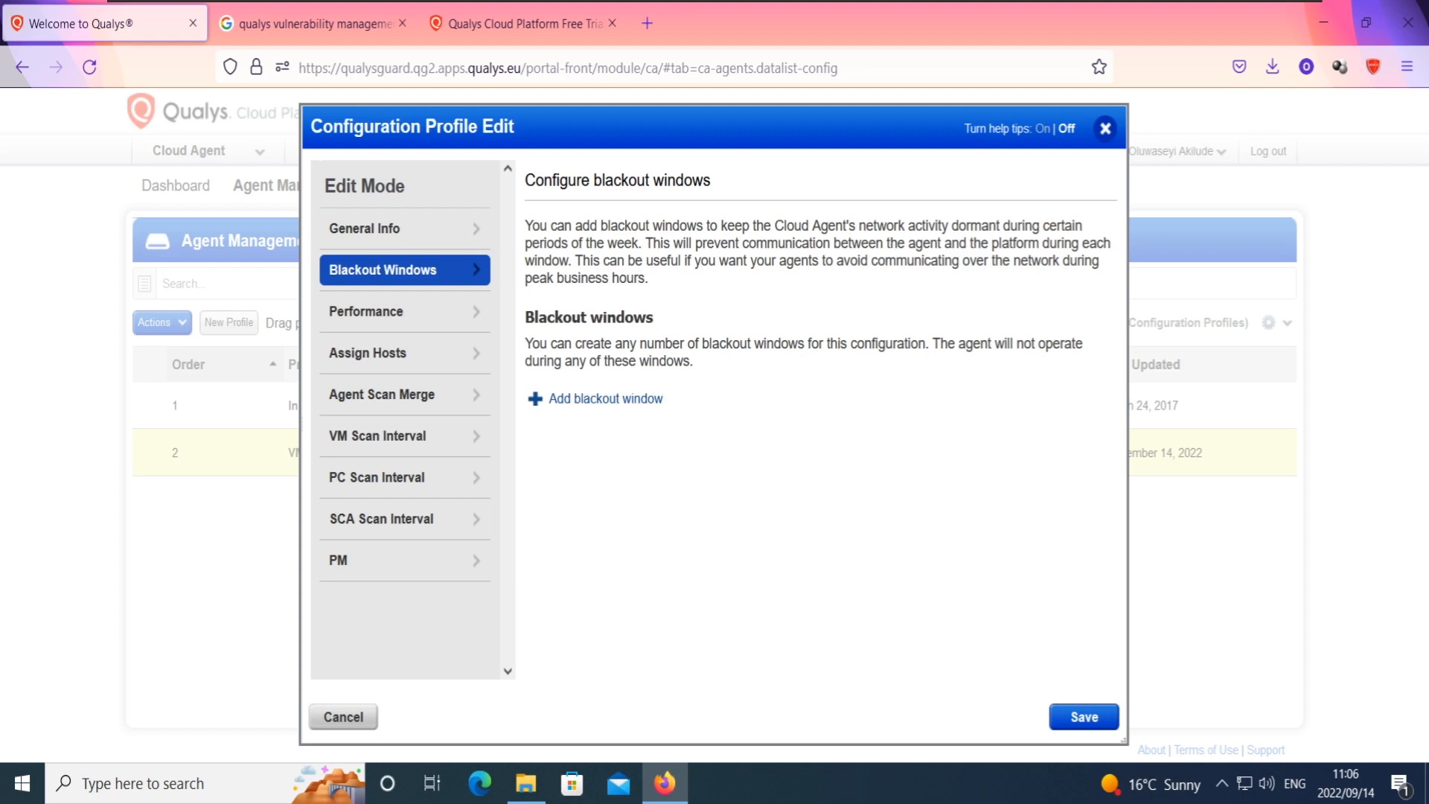
pyautogui.click(348, 315)
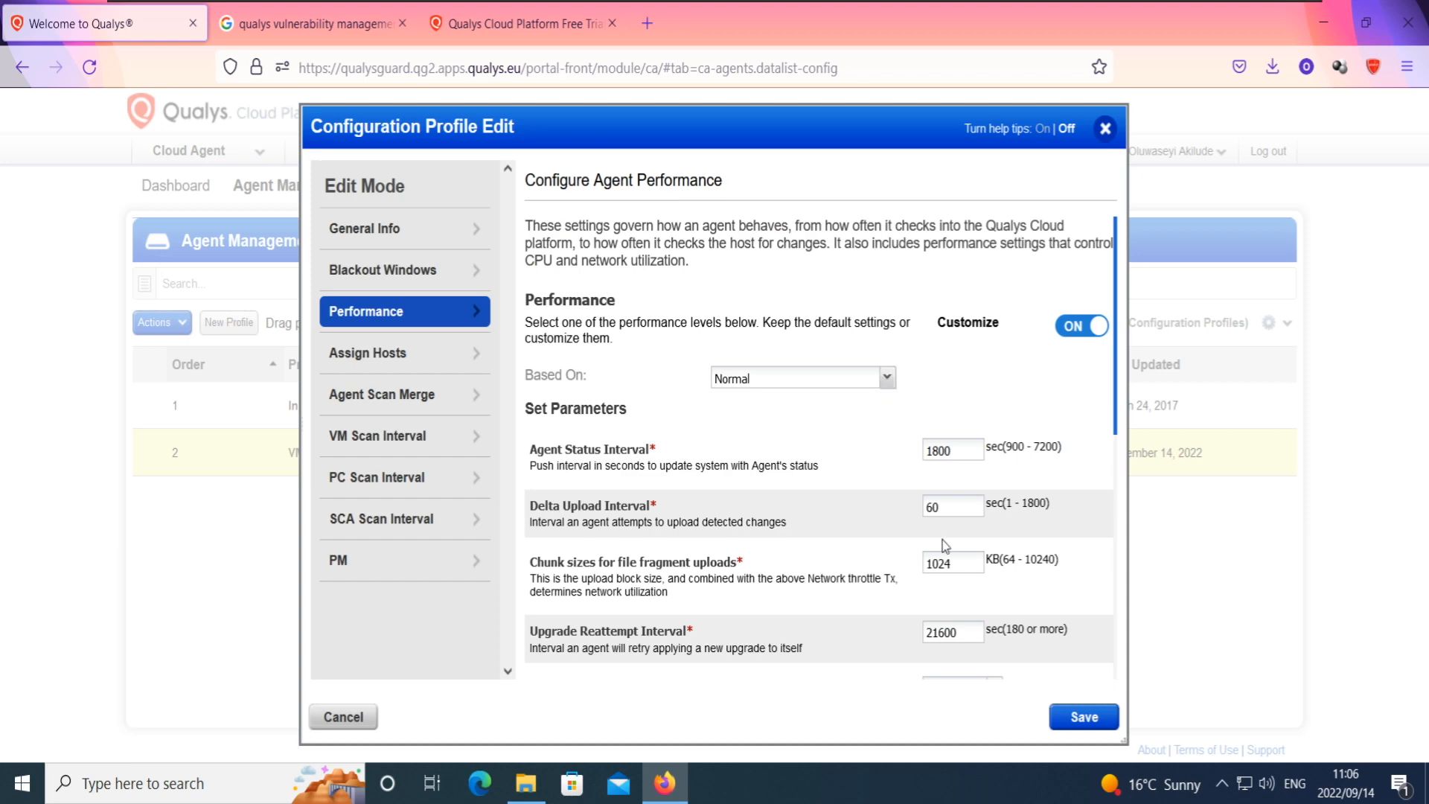
pyautogui.scroll(-5, 923, 551)
pyautogui.click(350, 361)
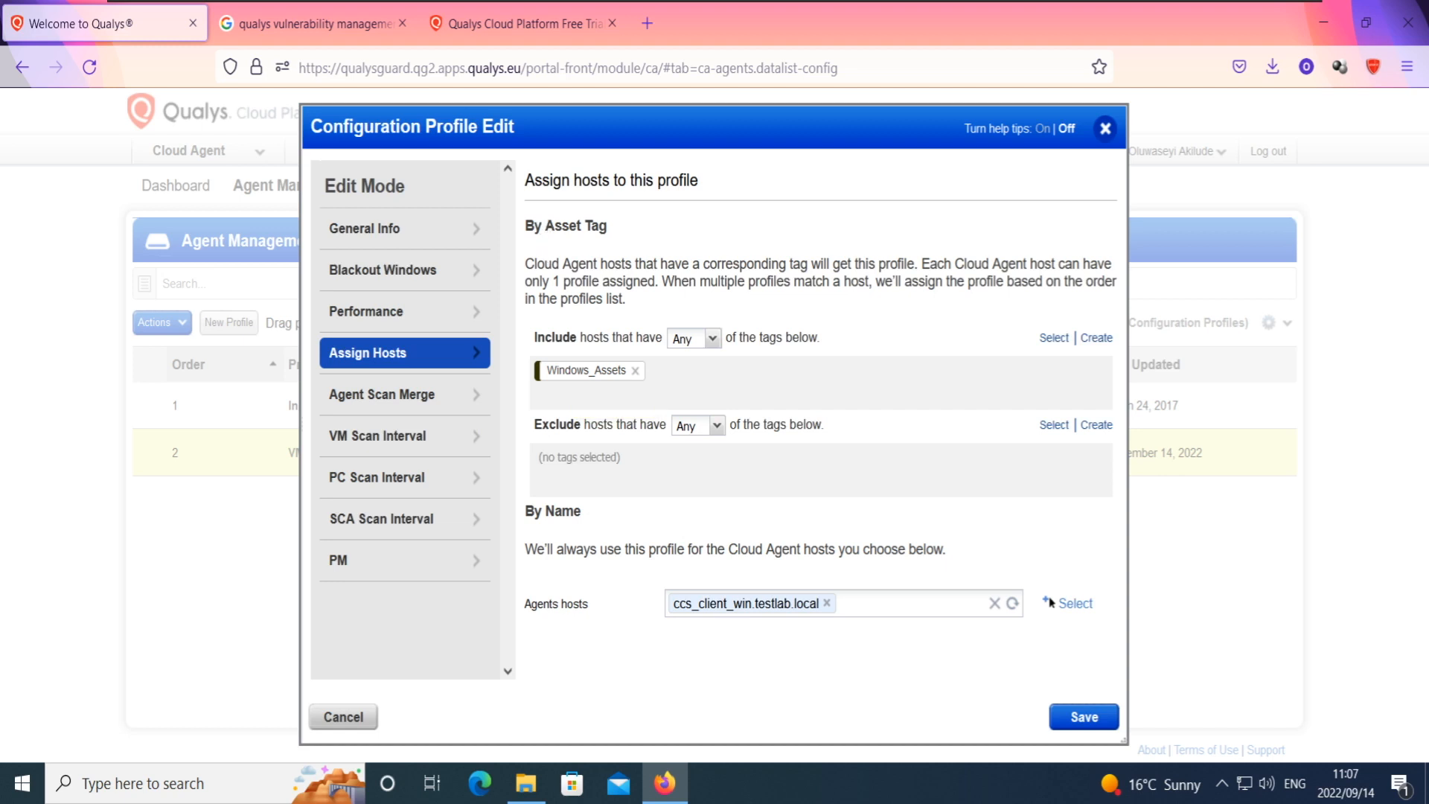
# Step: Review Agent Scan Merge, the 240-minute VM/PC/SCA scan intervals, and PM settings (2048 MB cache)
pyautogui.click(382, 408)
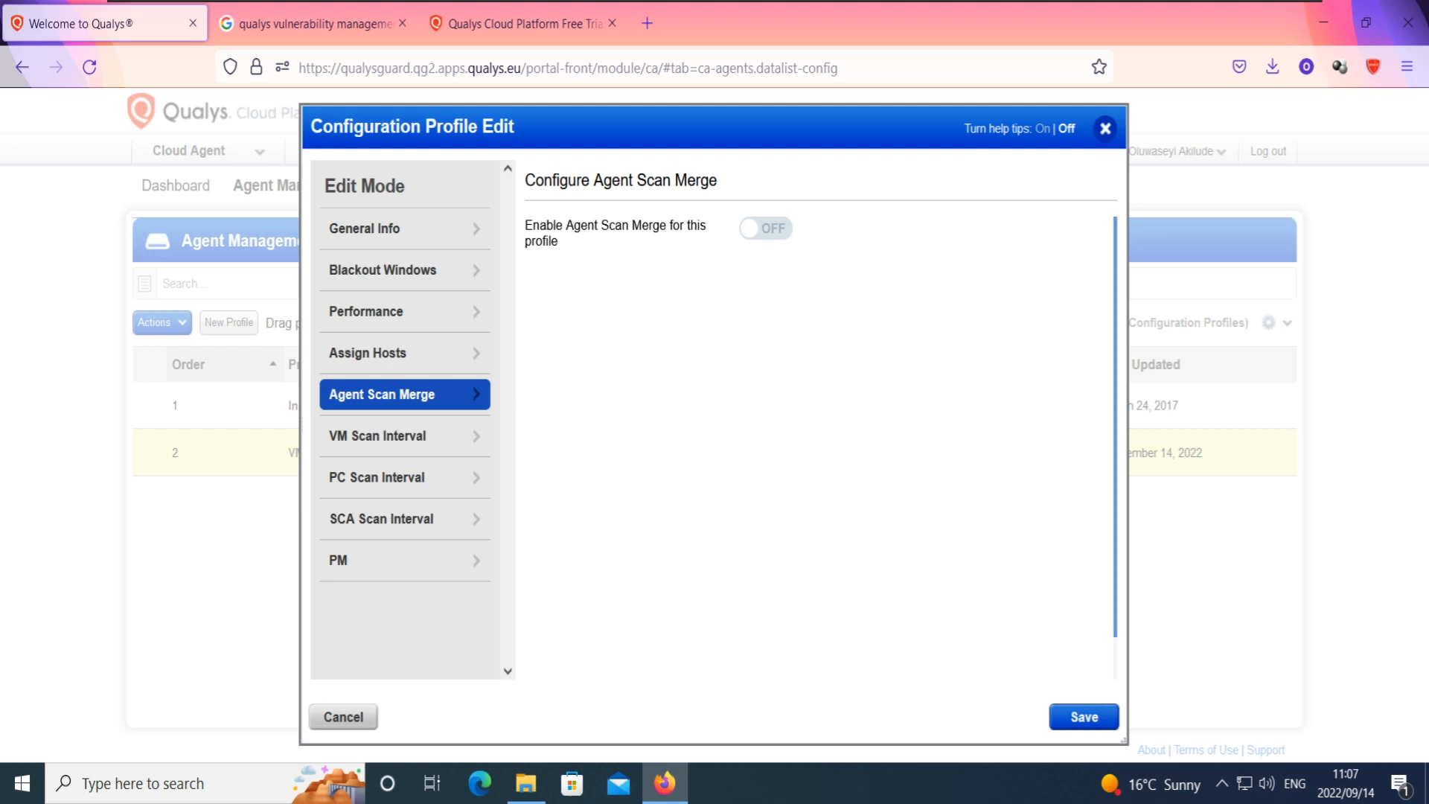
pyautogui.click(412, 456)
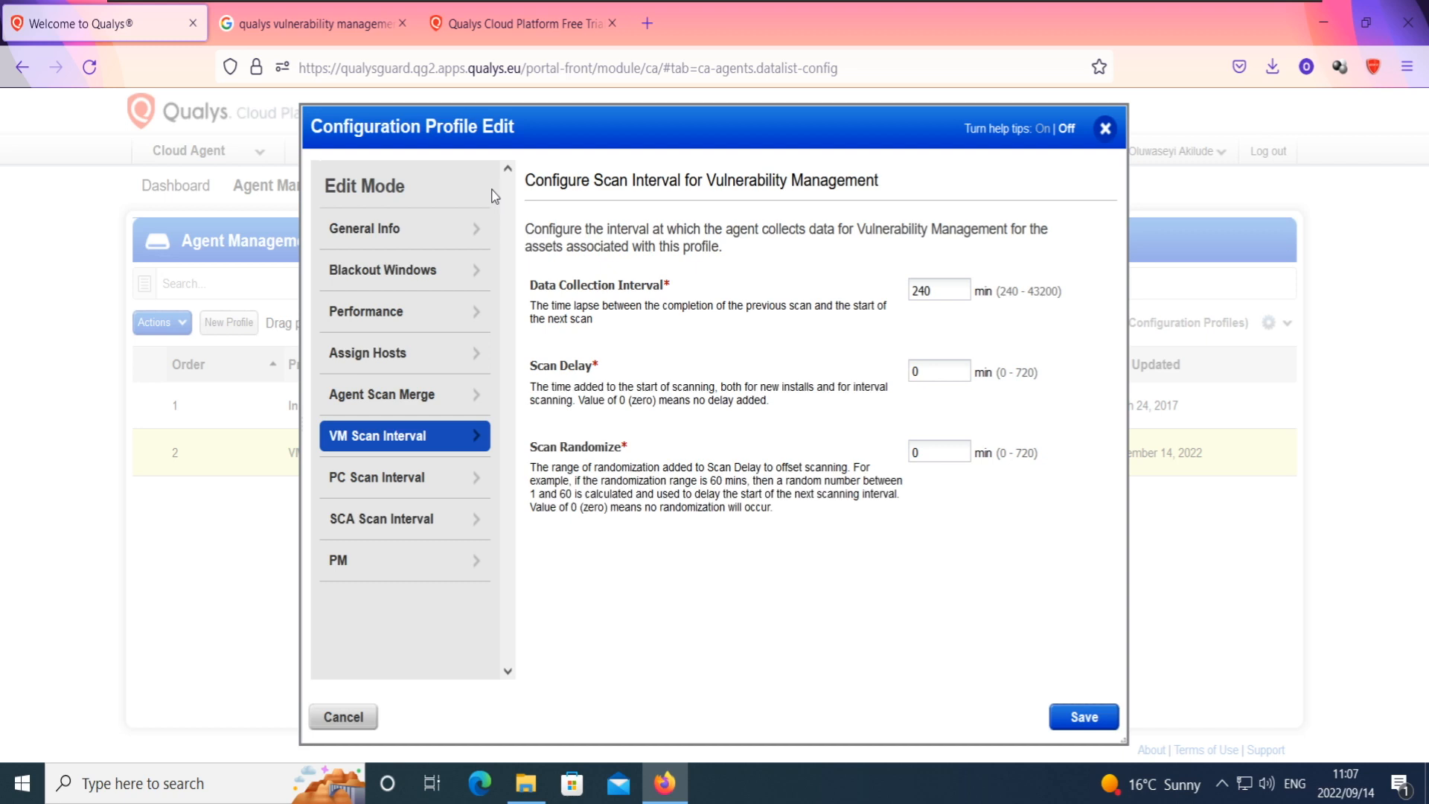
pyautogui.click(406, 477)
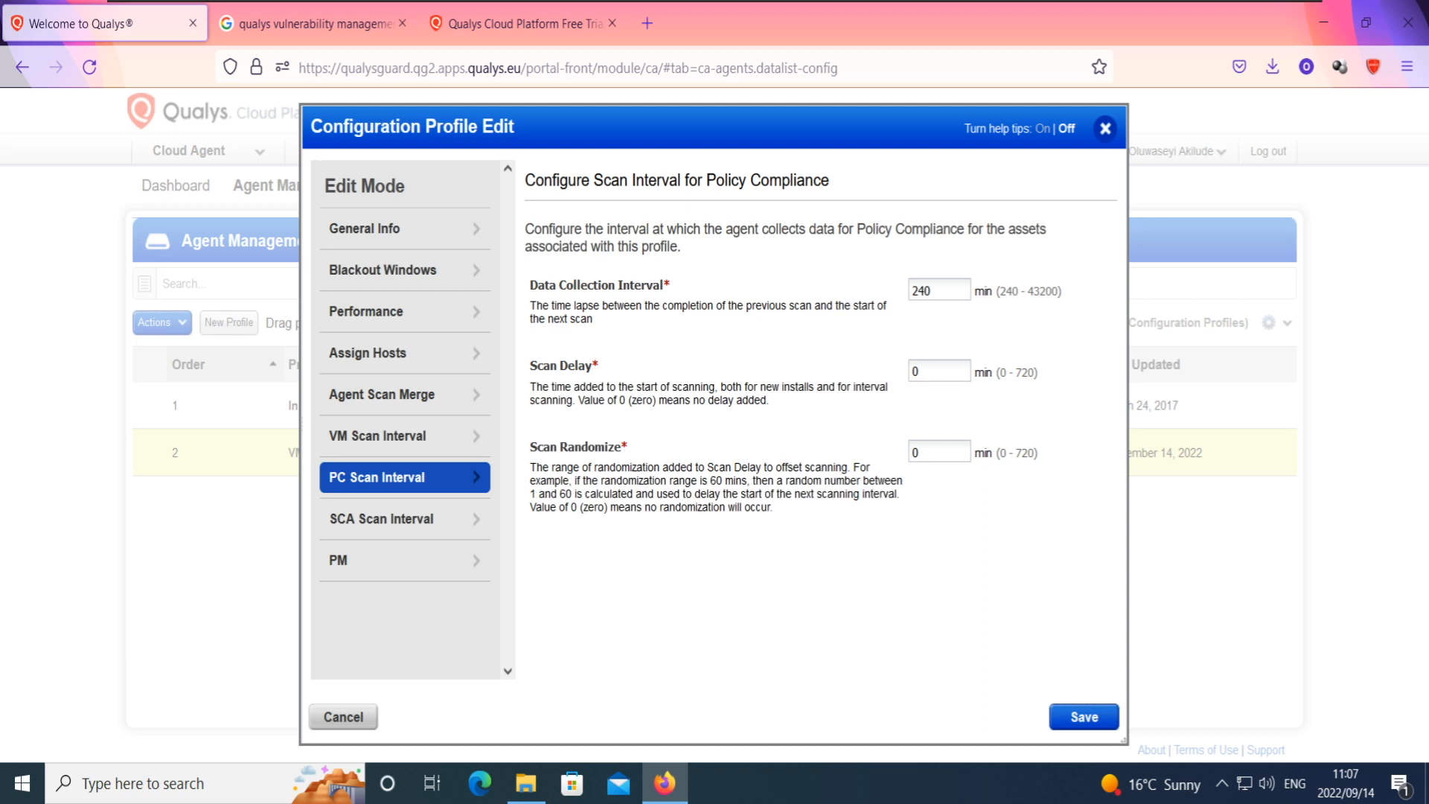
pyautogui.click(423, 521)
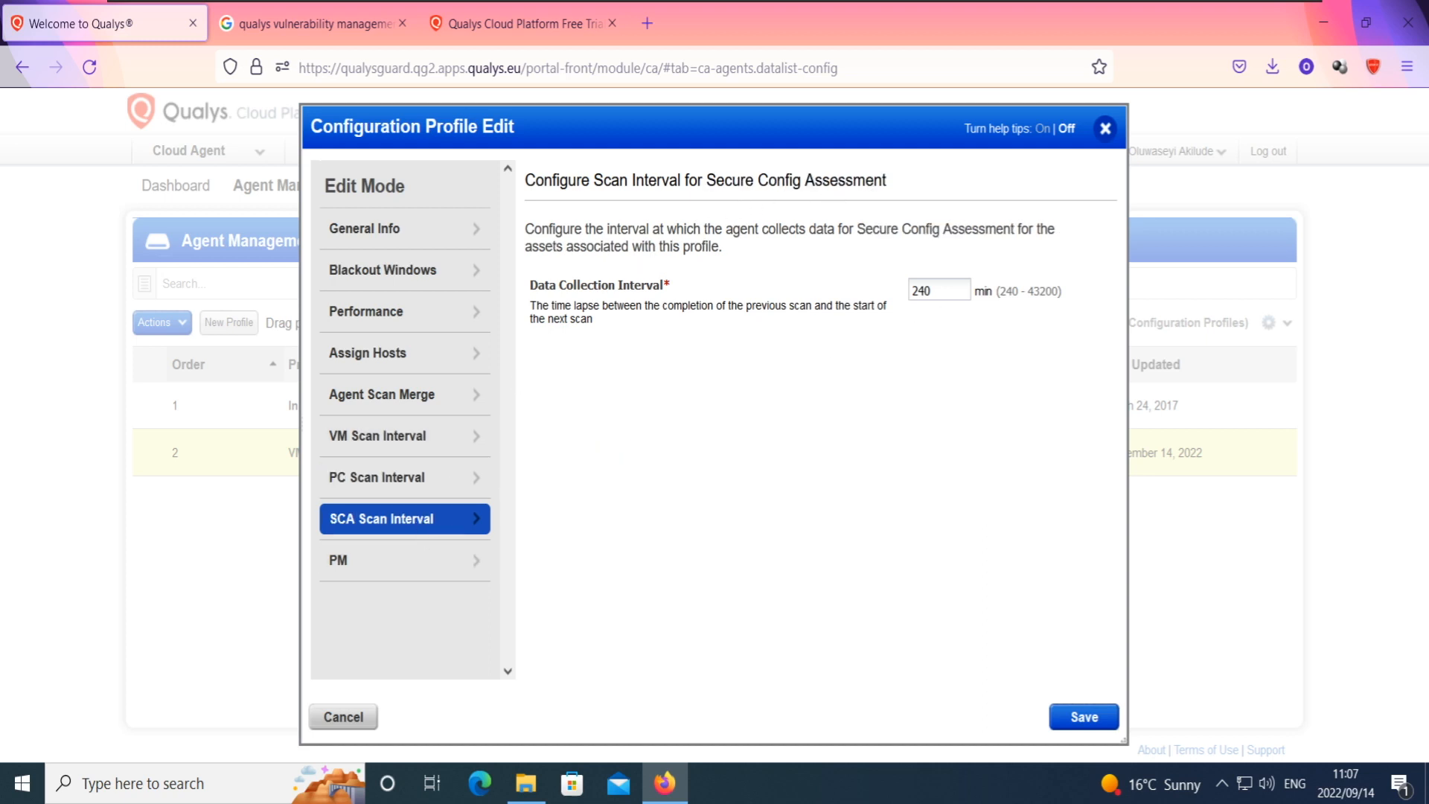
pyautogui.click(428, 560)
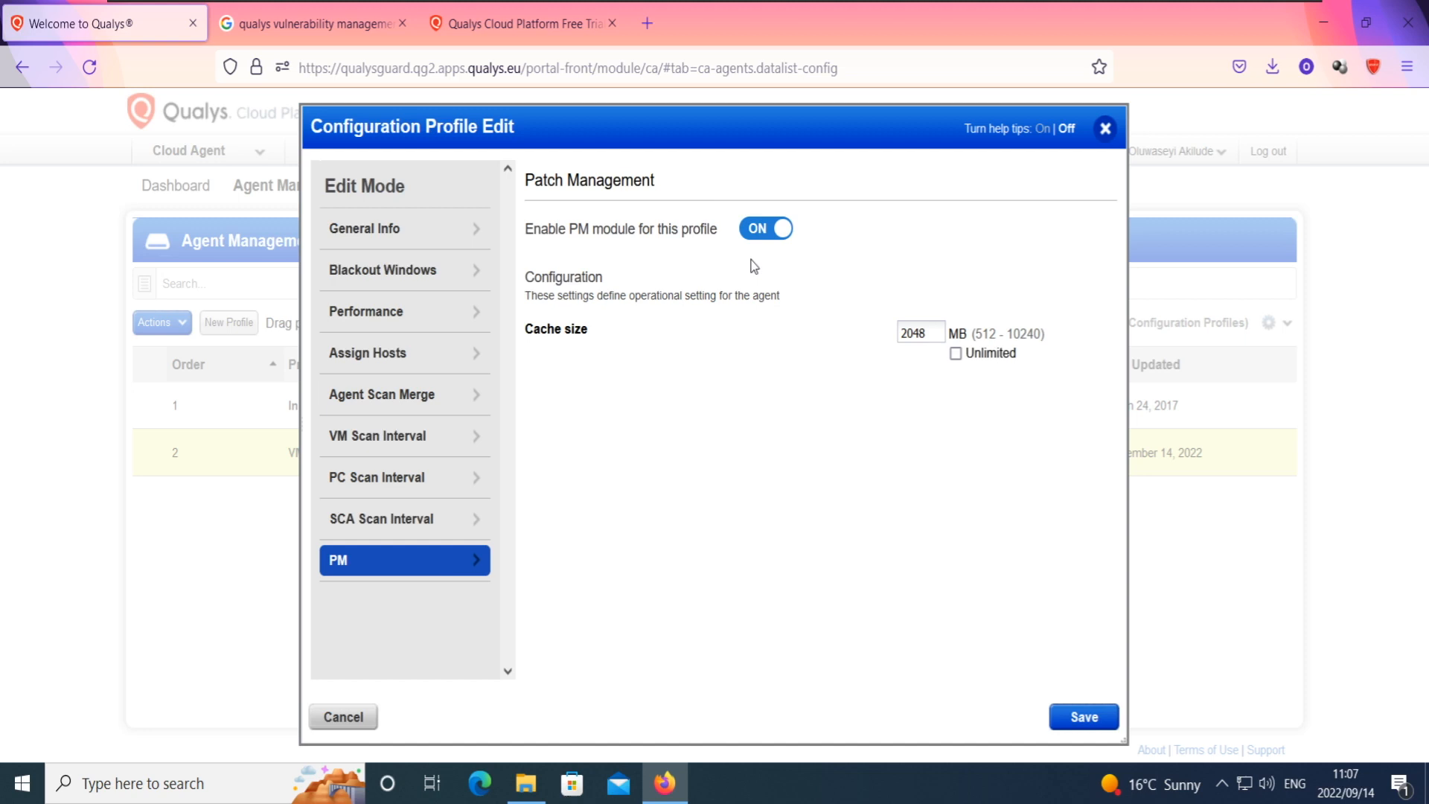
# Step: Save VM_Test_Profile, then check it in read-only view and close the view
pyautogui.click(1076, 718)
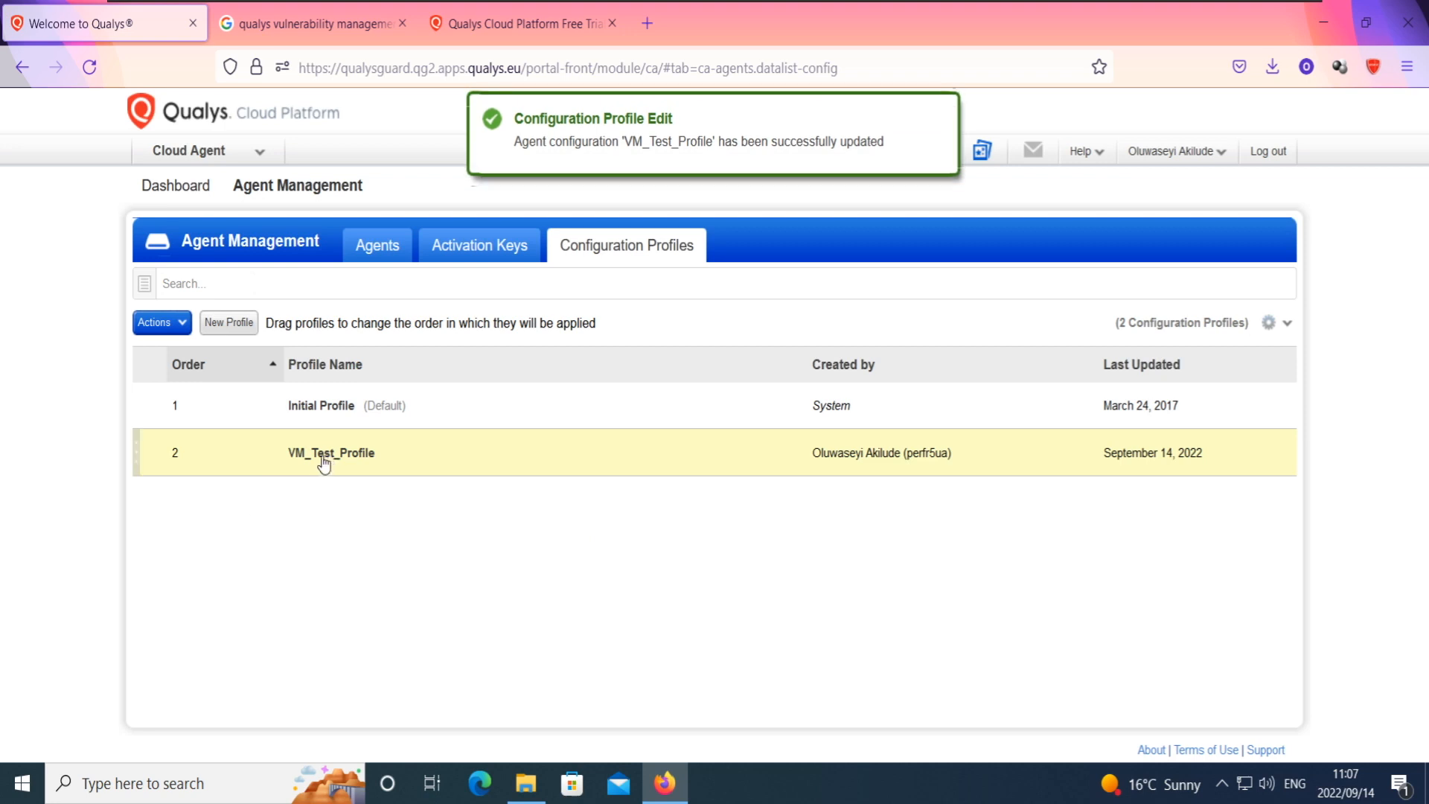
pyautogui.click(181, 323)
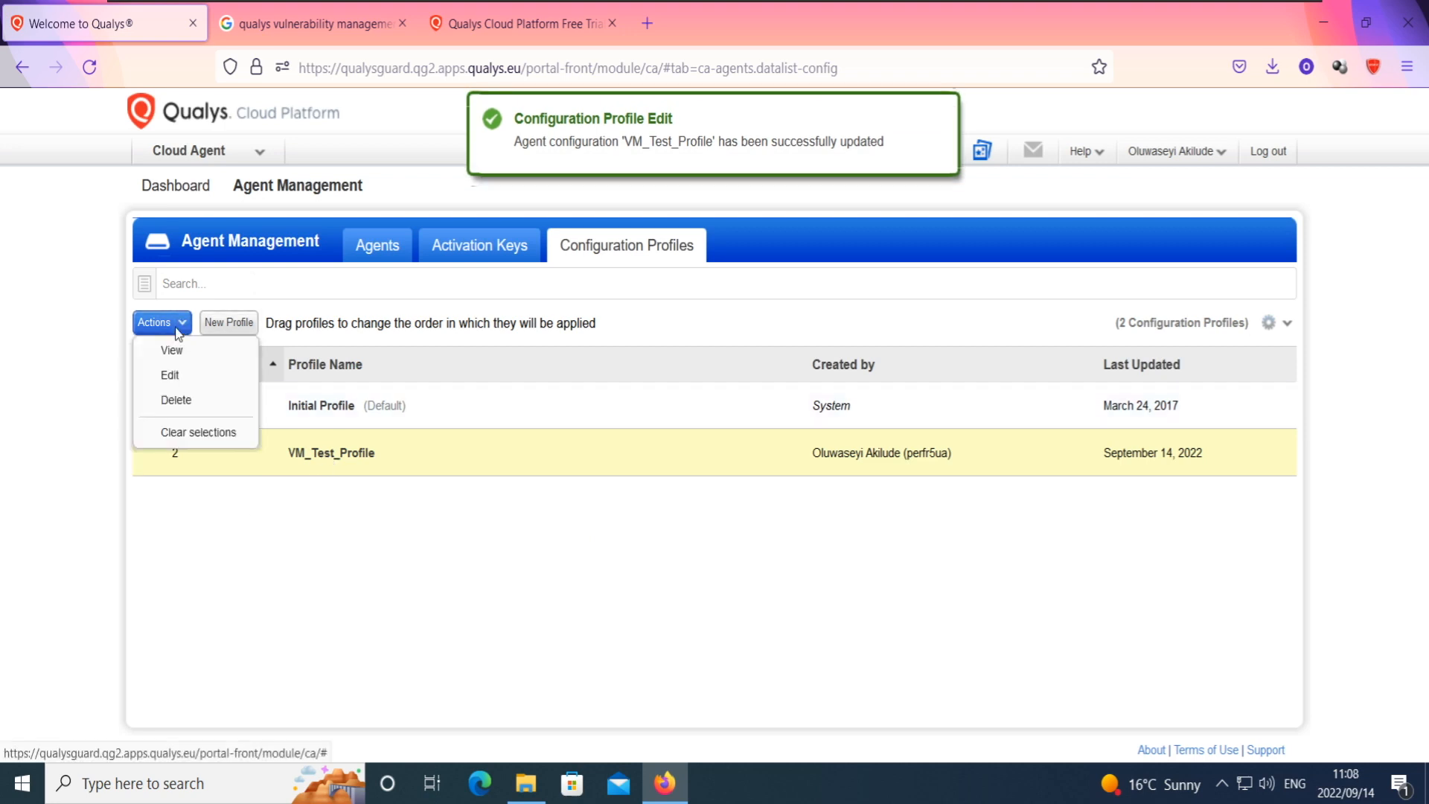
pyautogui.doubleClick(356, 459)
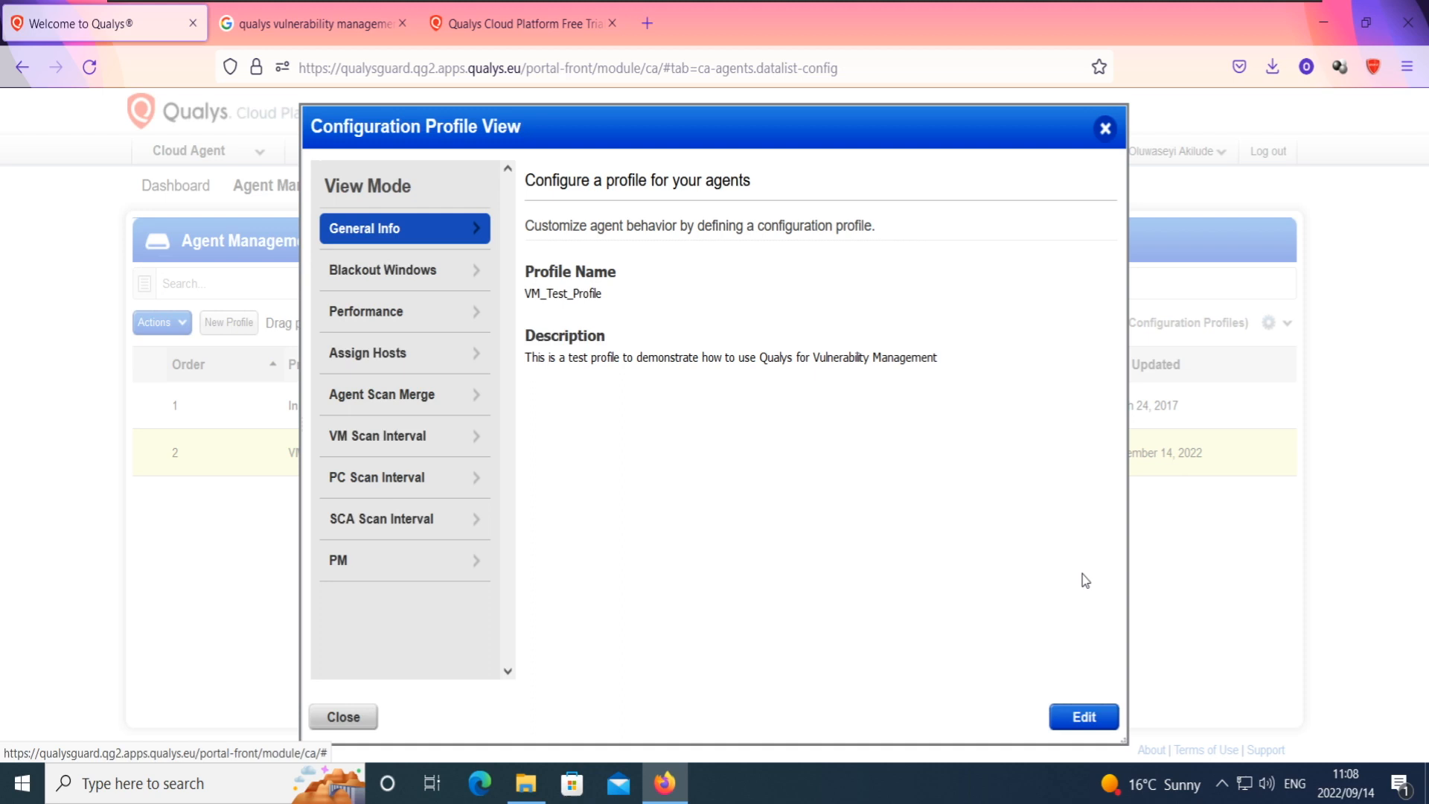
pyautogui.click(1107, 134)
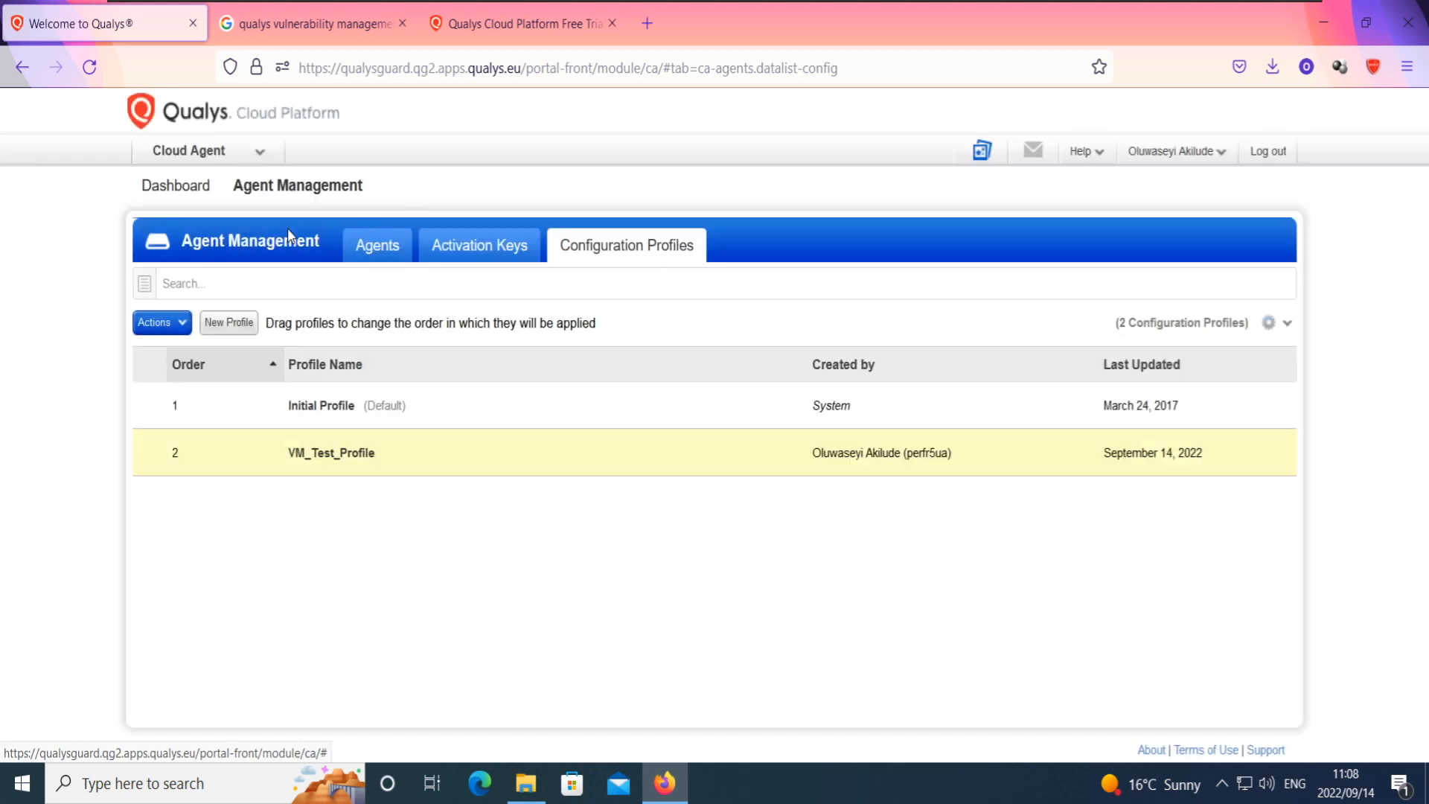
# Step: Navigate from the Cloud Agent dashboard back to Agent Management's Agents list
pyautogui.click(188, 190)
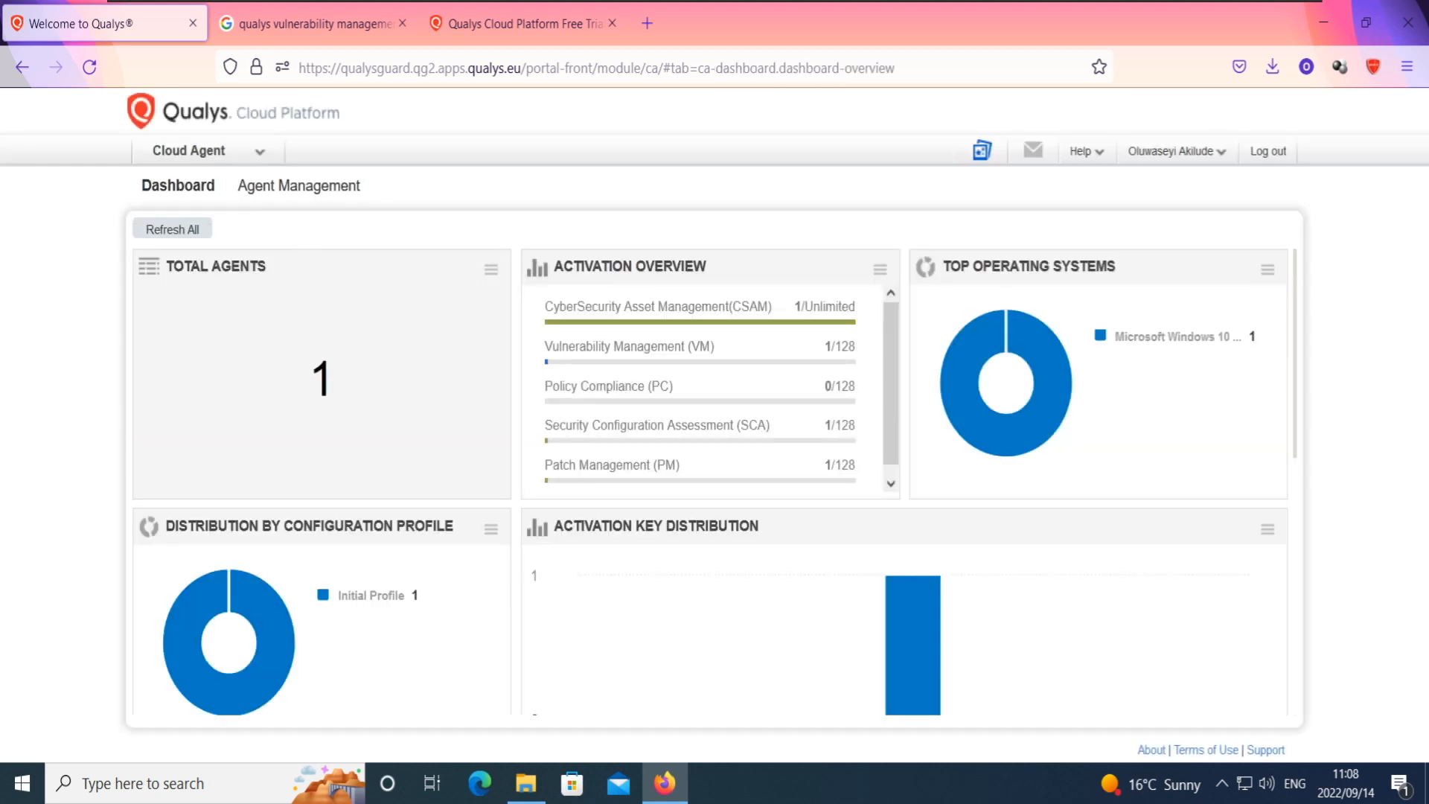
pyautogui.click(272, 187)
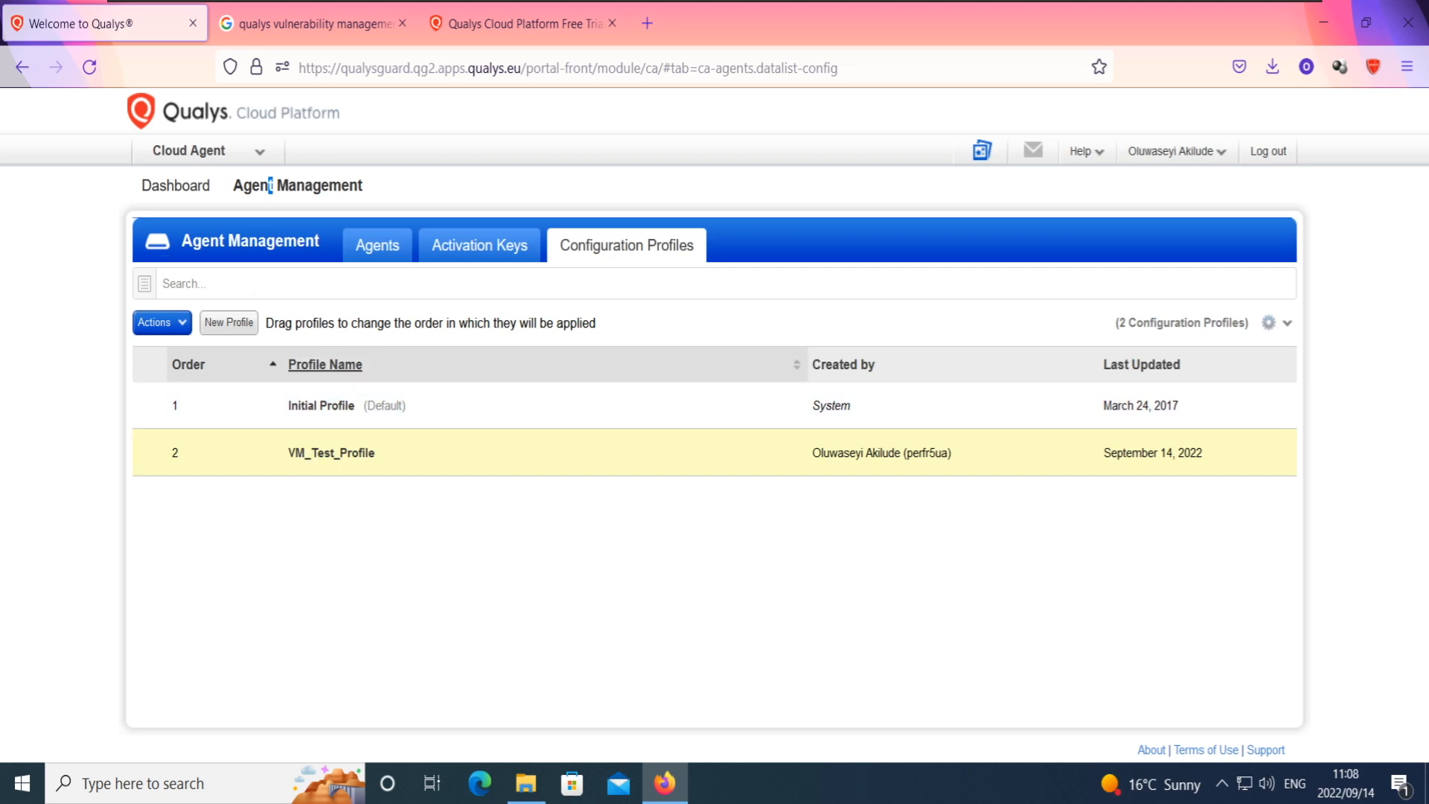
pyautogui.click(380, 249)
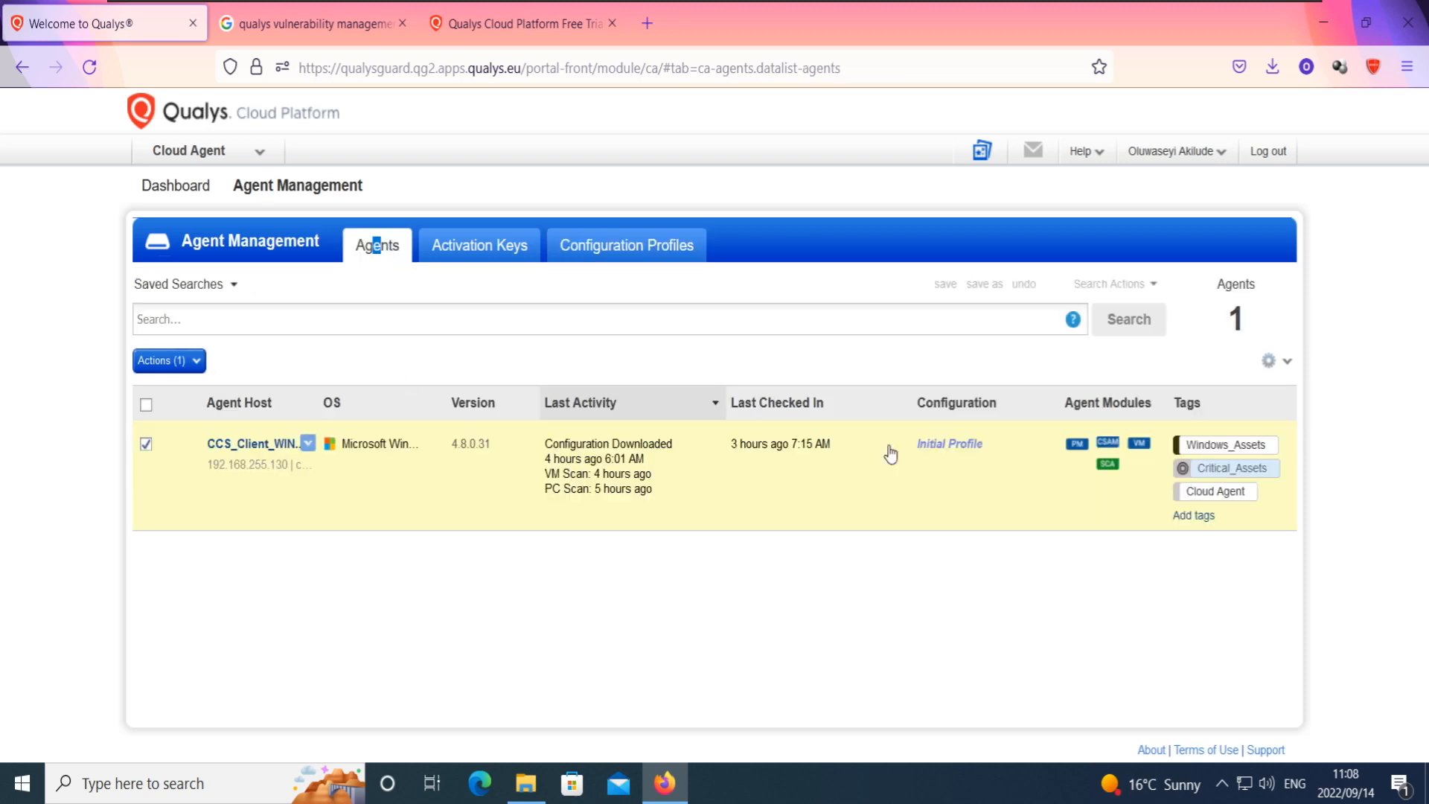
pyautogui.moveTo(942, 454)
pyautogui.rightClick(942, 454)
pyautogui.click(868, 475)
pyautogui.moveTo(938, 453)
# Step: Open the agent's activation options, back out of them, and reopen its Actions menu
pyautogui.click(182, 360)
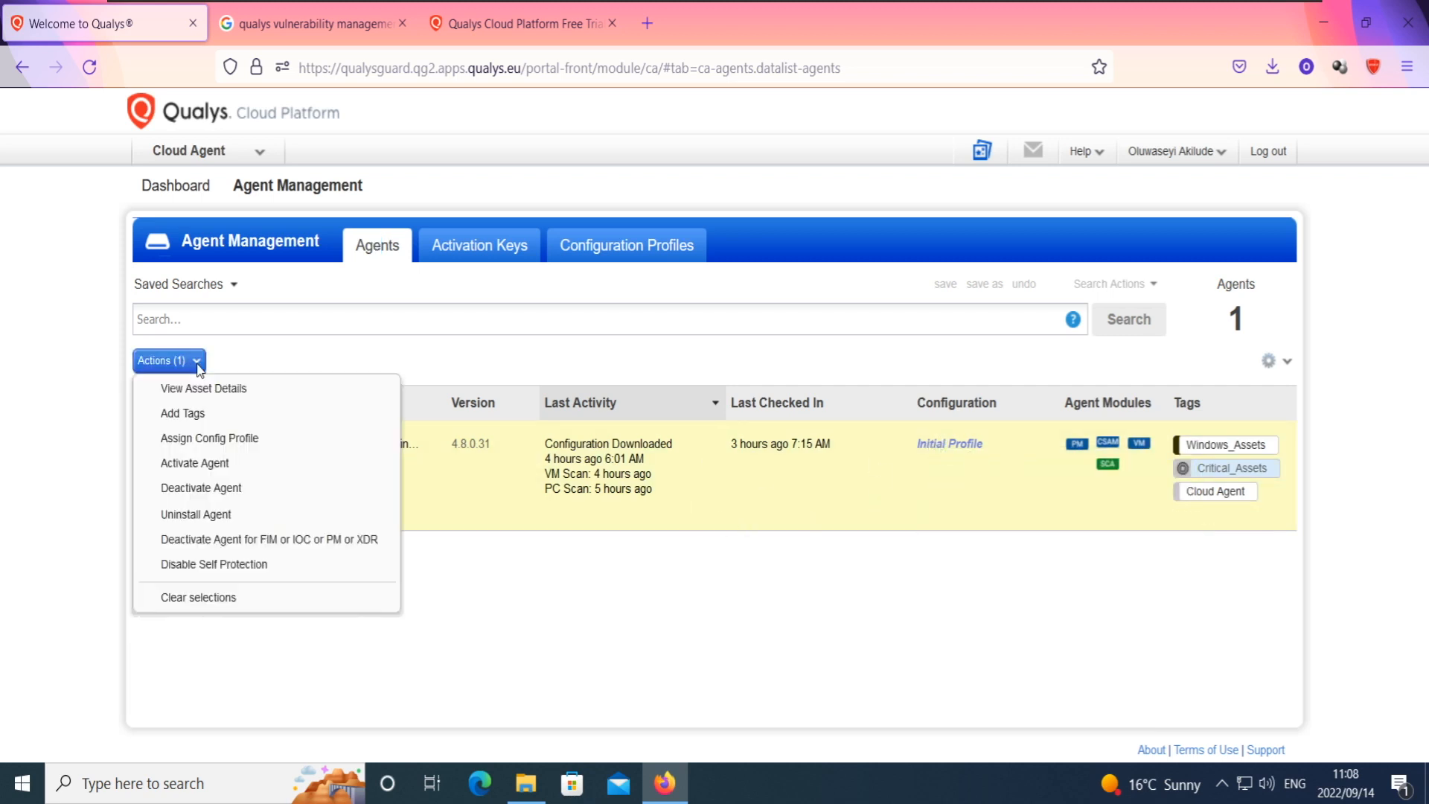
pyautogui.click(272, 463)
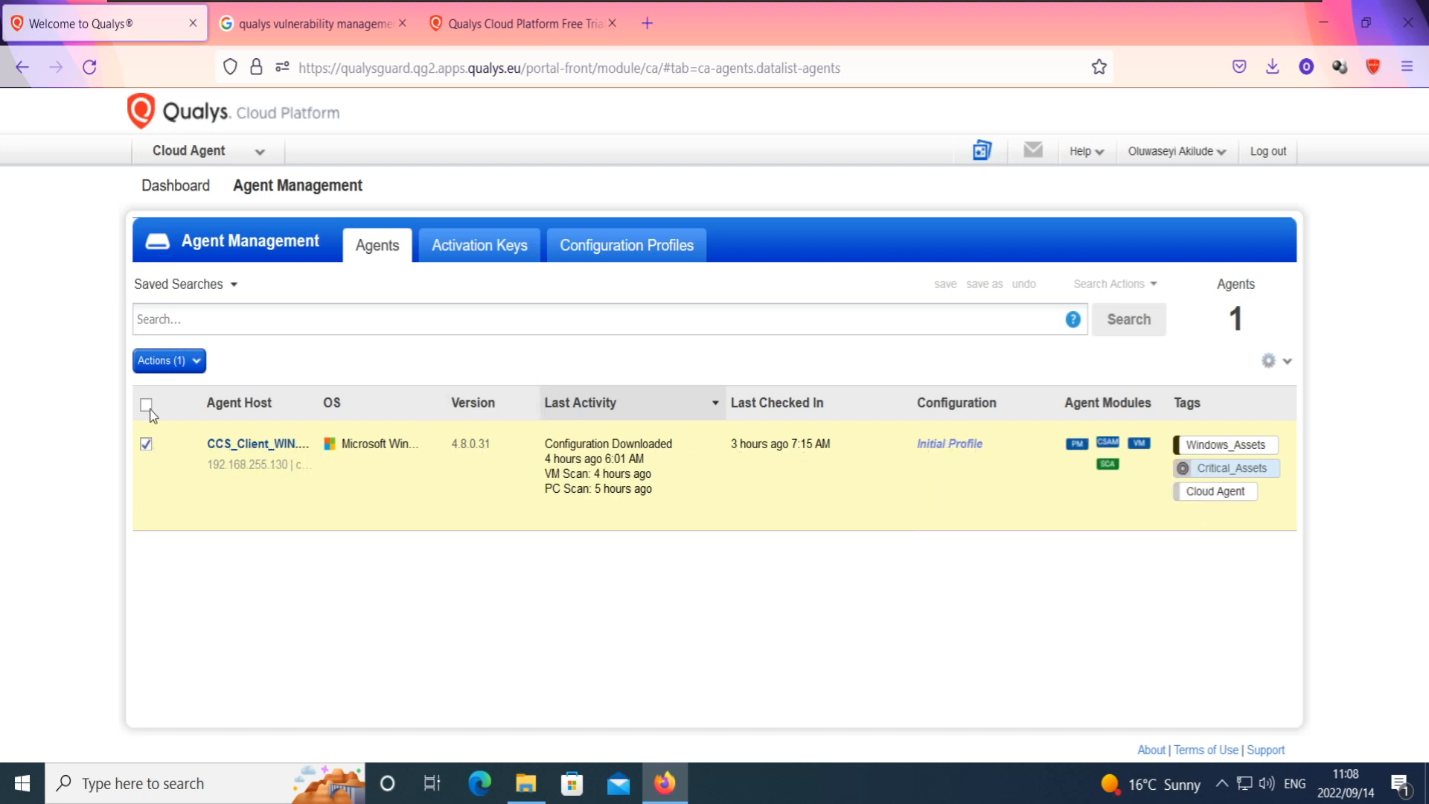
pyautogui.click(182, 365)
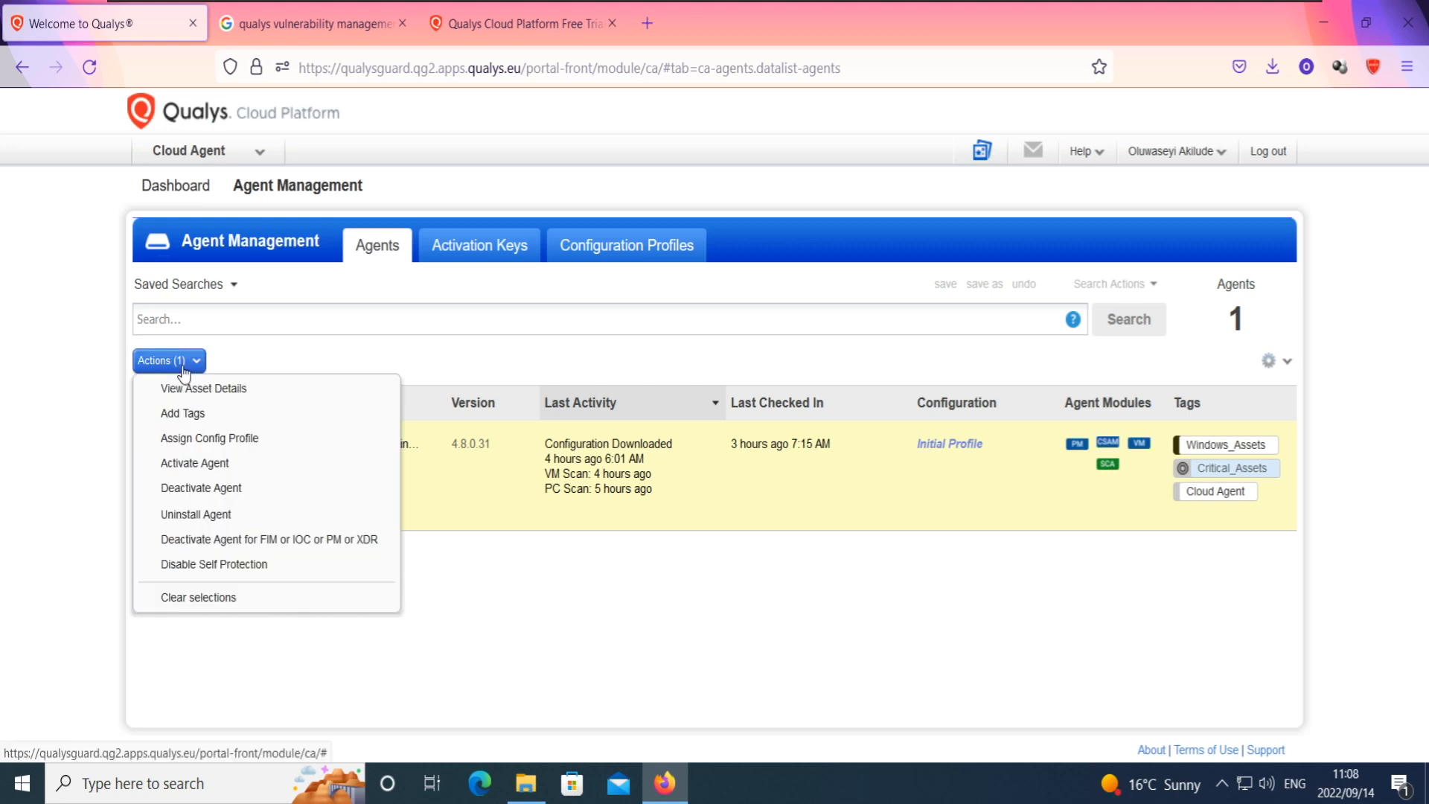
# Step: Activate Policy Compliance (PC) for the CCS_Client_WIN agent and submit the request
pyautogui.click(216, 466)
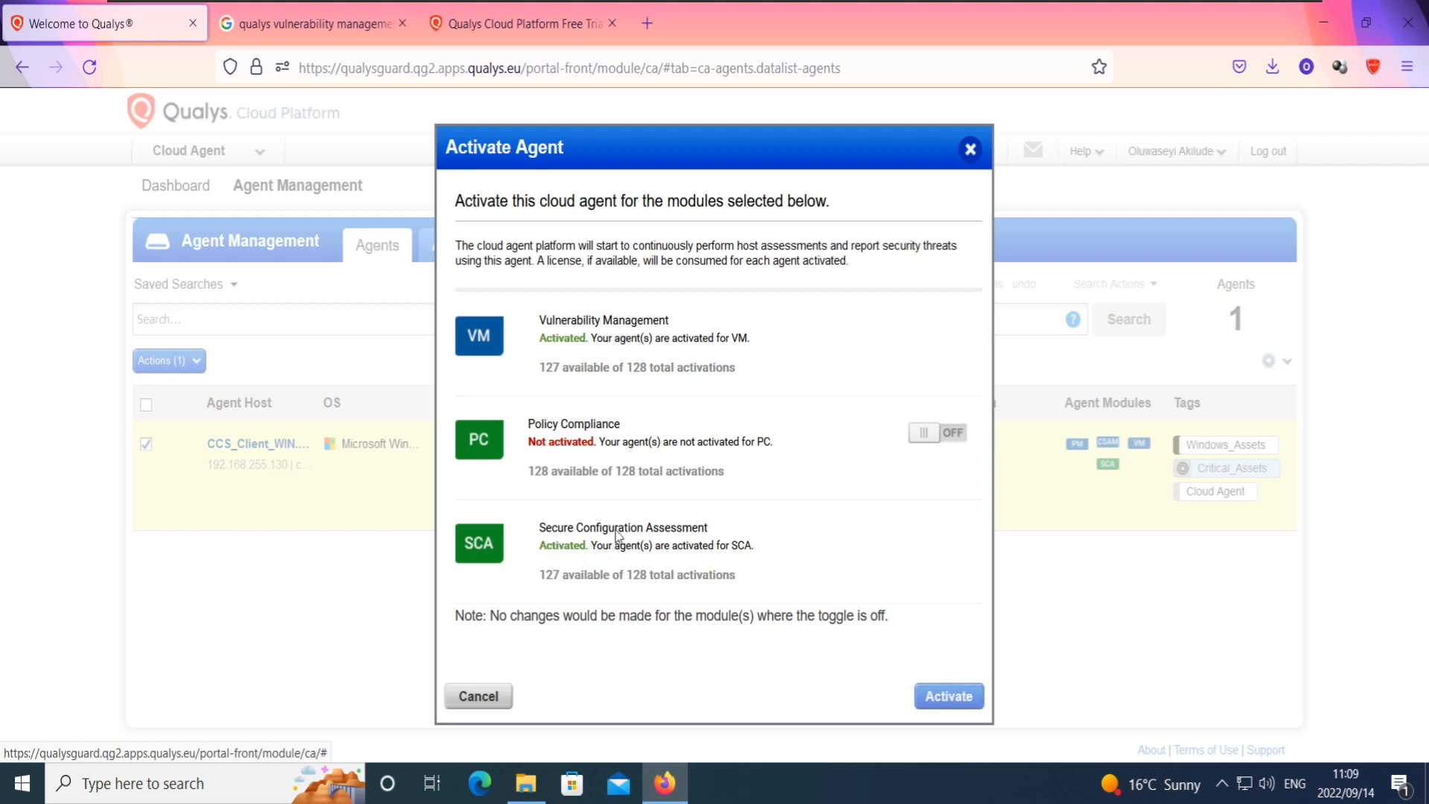
pyautogui.click(938, 435)
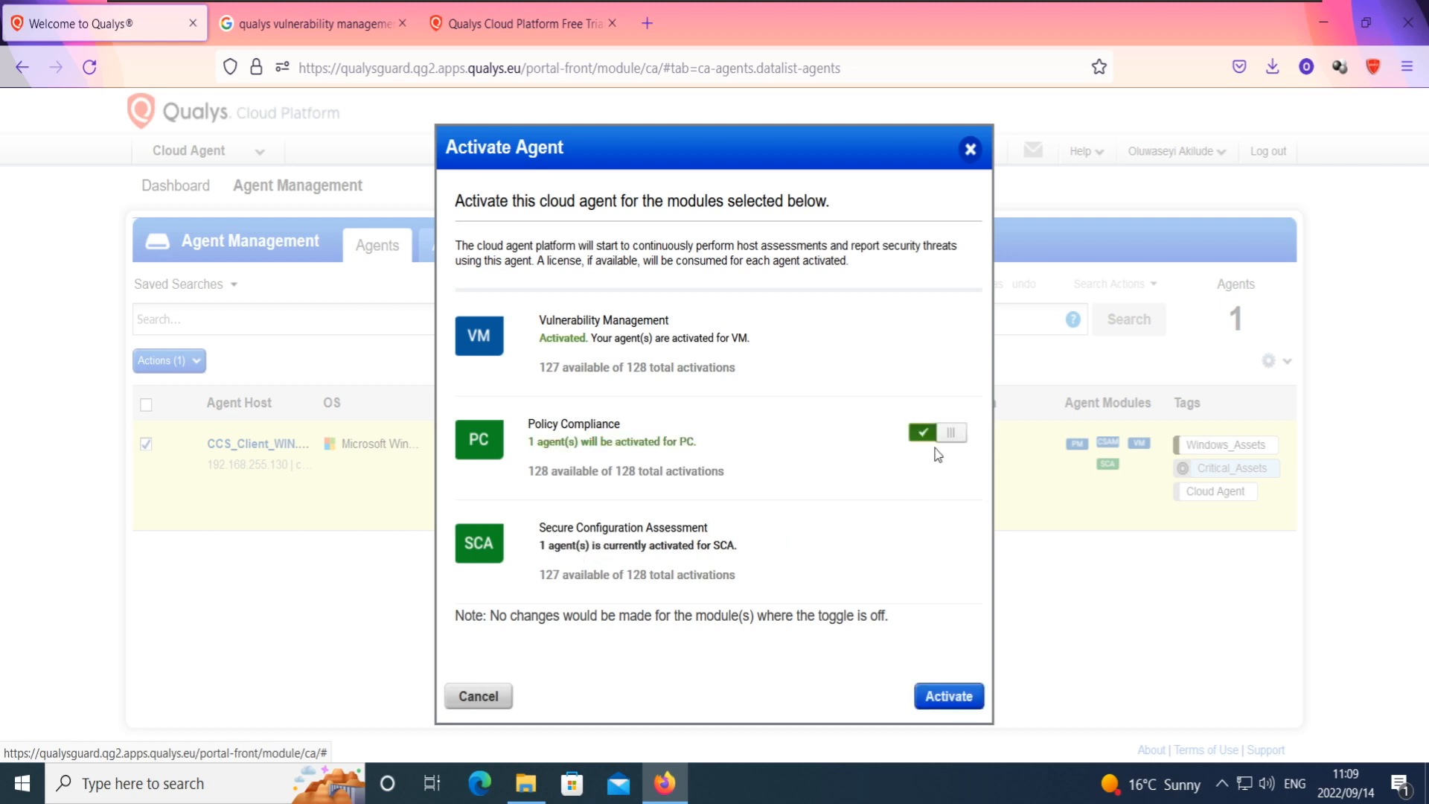
pyautogui.click(937, 700)
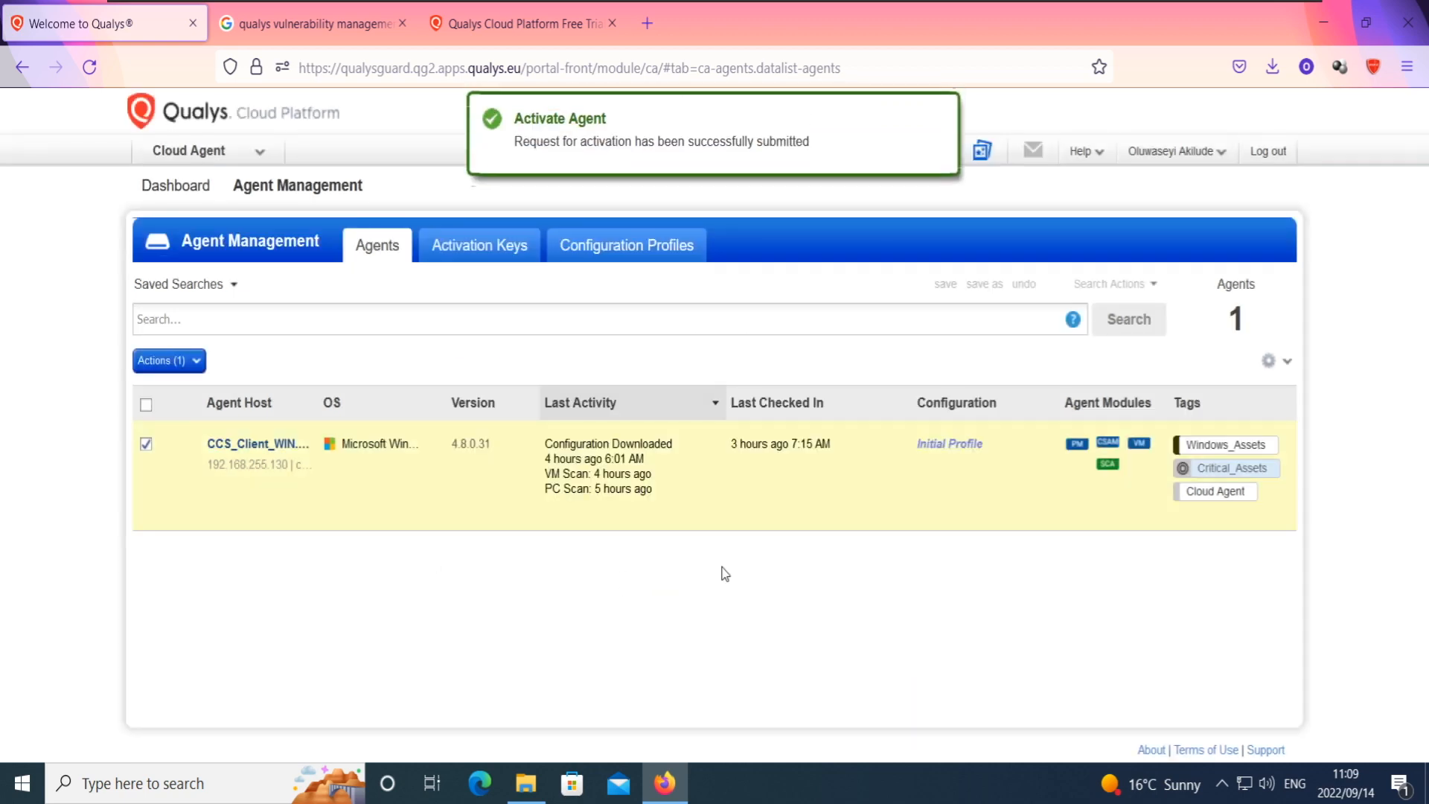
# Step: Assign VM_Test_Profile as the selected agent's configuration profile and confirm the replacement
pyautogui.click(167, 360)
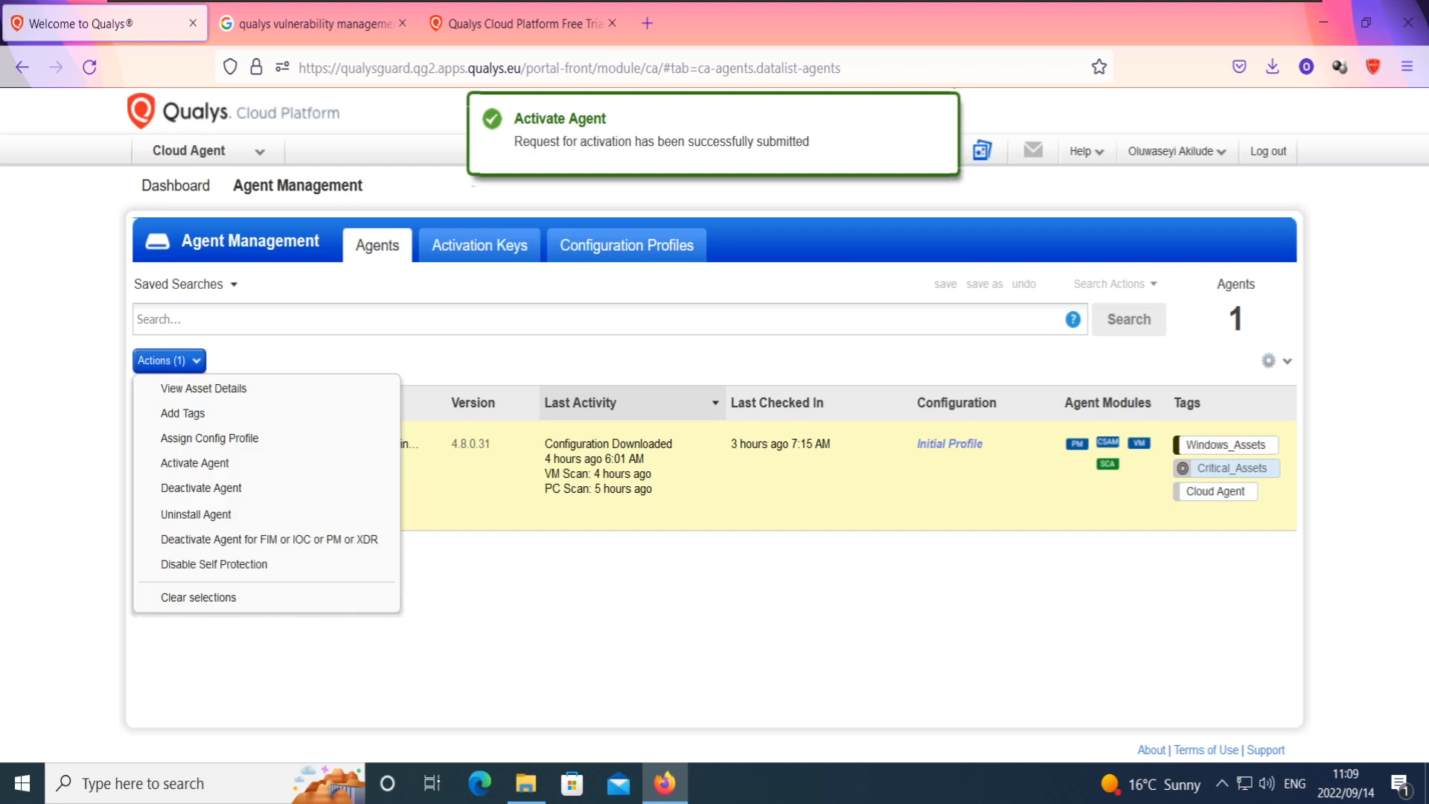
pyautogui.click(221, 449)
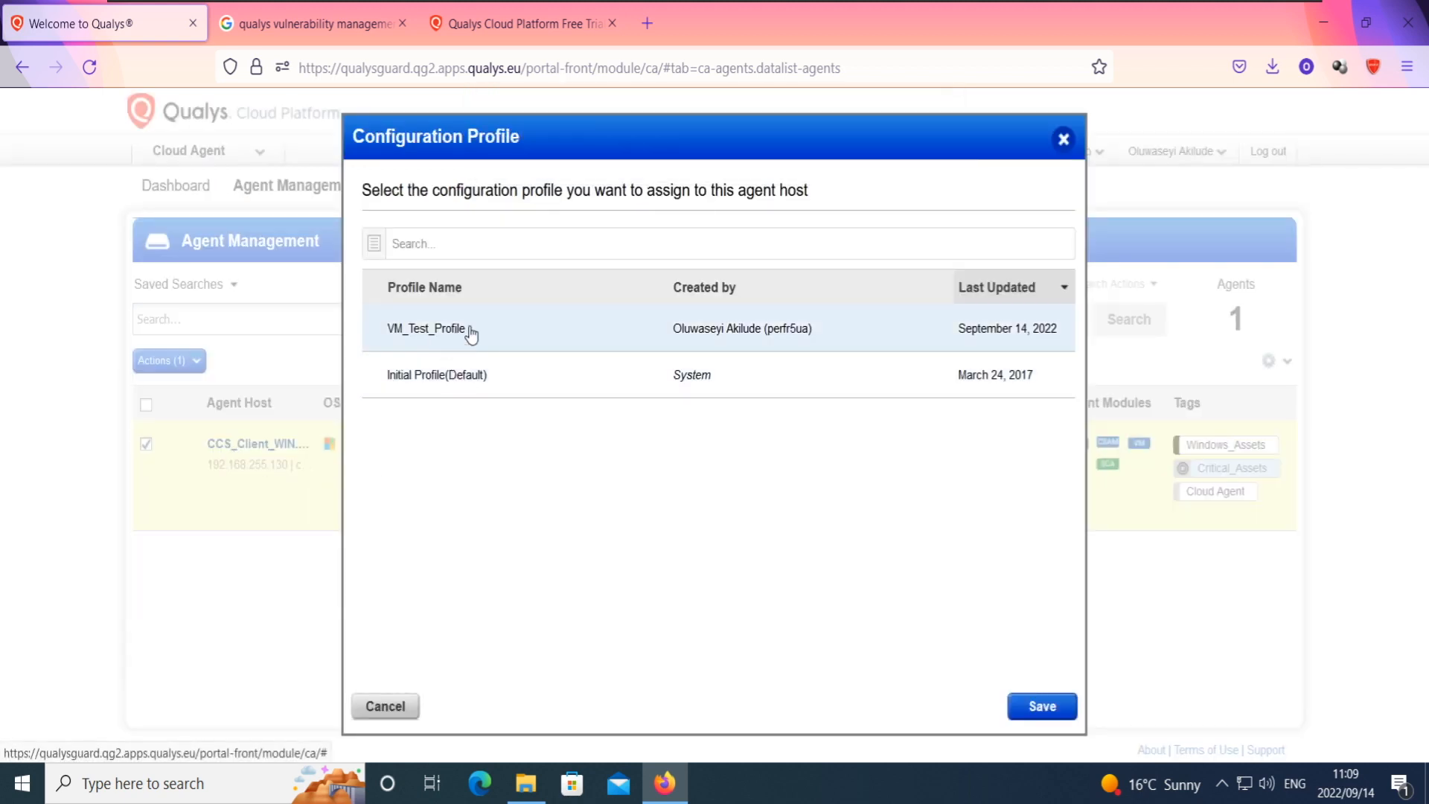
pyautogui.click(440, 338)
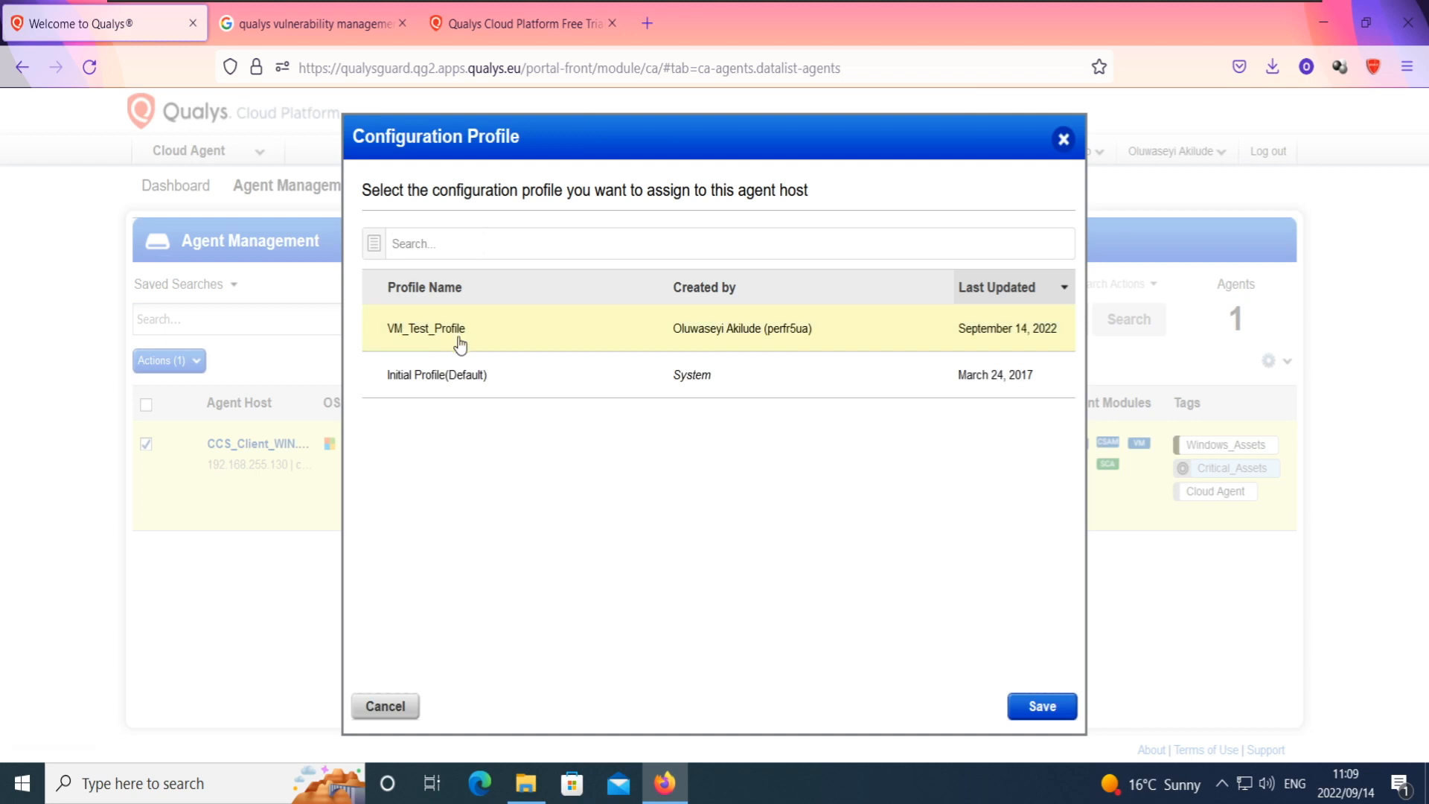
pyautogui.click(1041, 707)
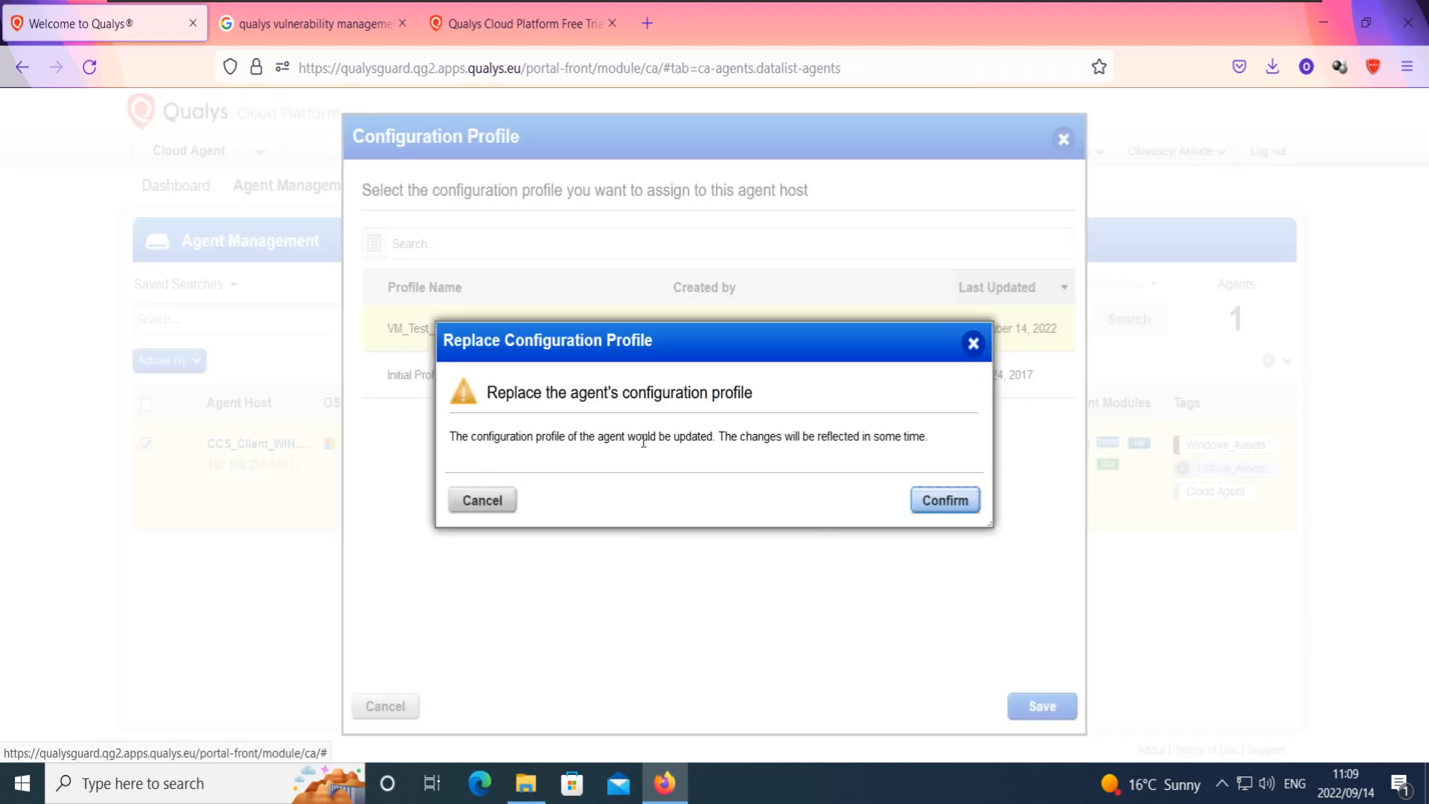
pyautogui.click(945, 500)
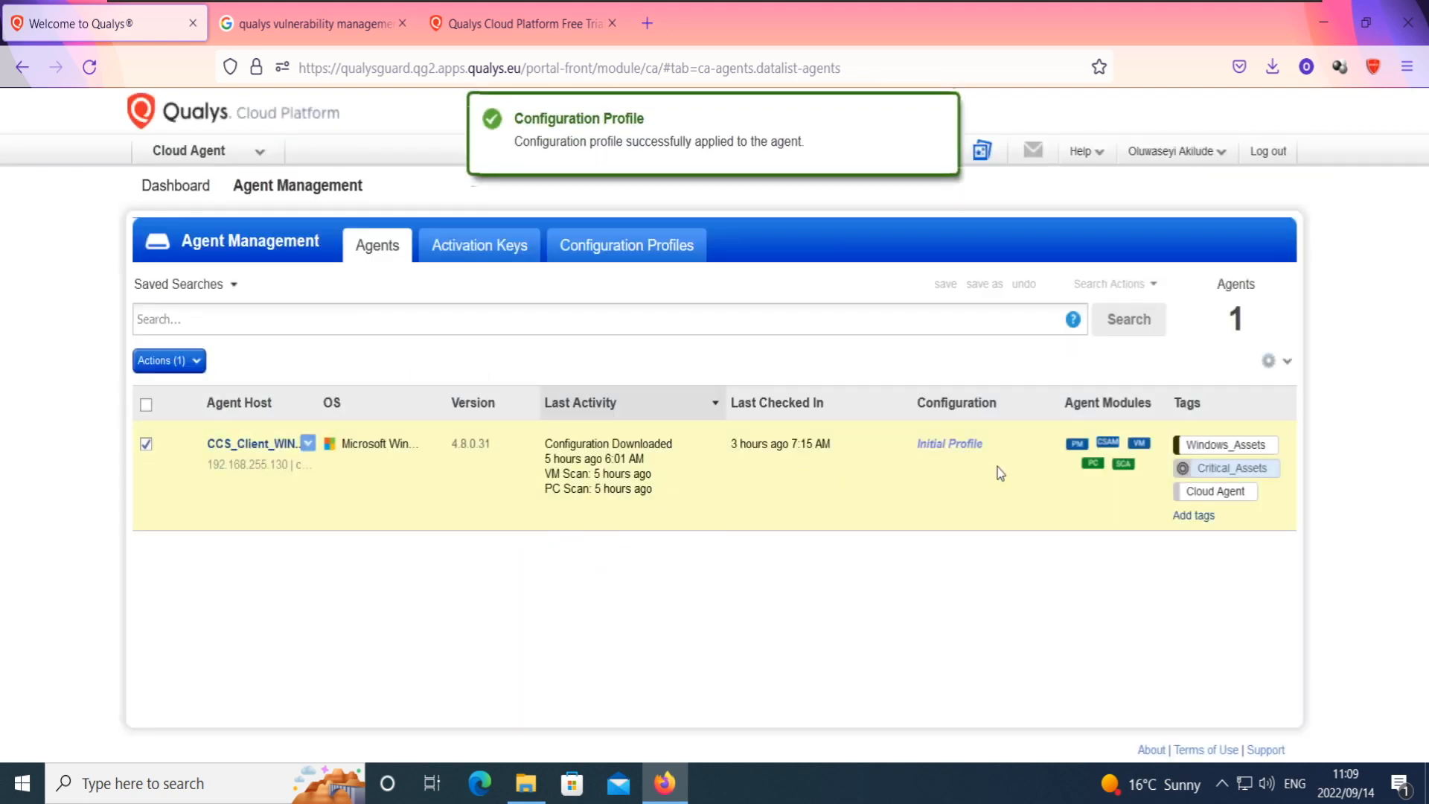
pyautogui.moveTo(939, 448)
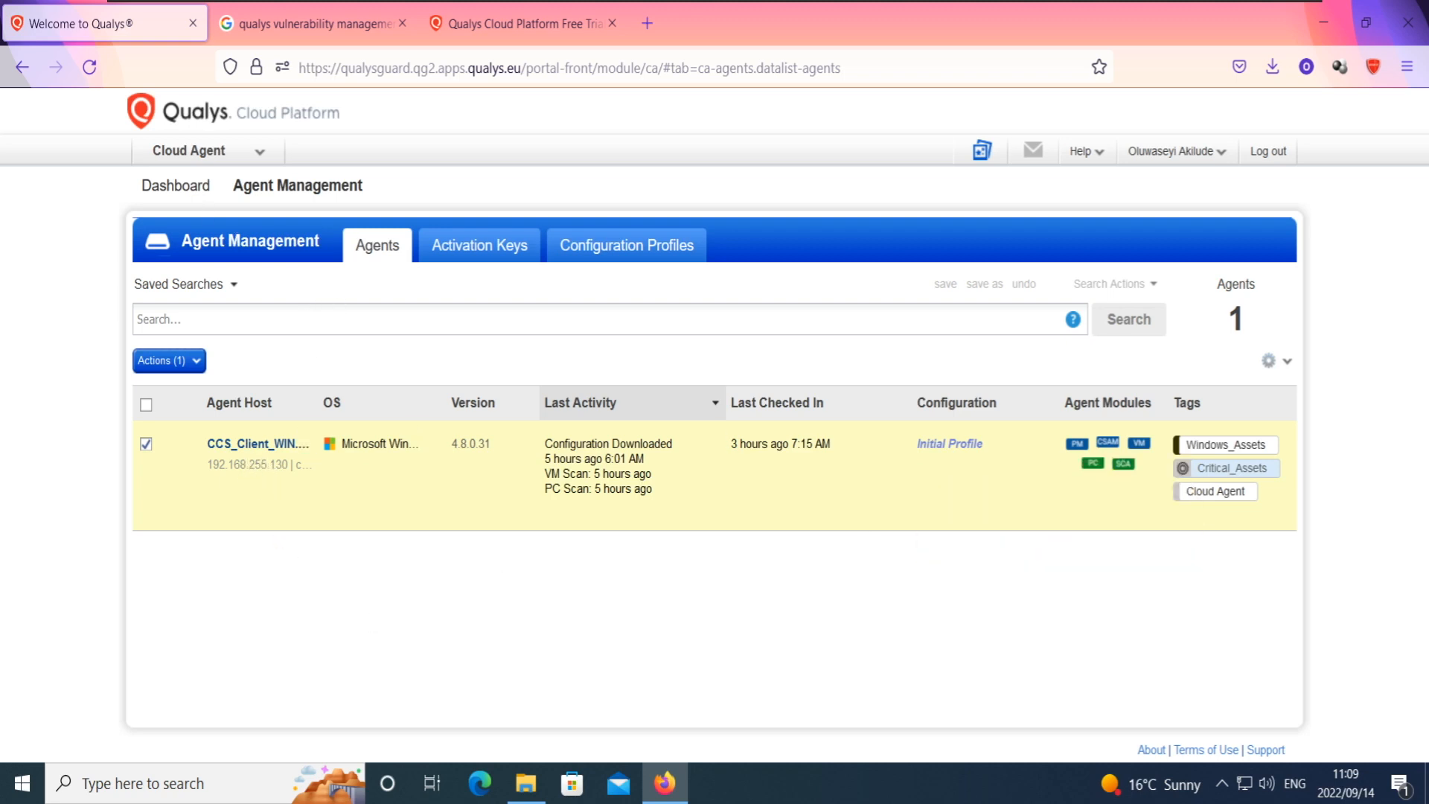
# Step: Switch to the VMDR module and go to its Assets section
pyautogui.click(259, 157)
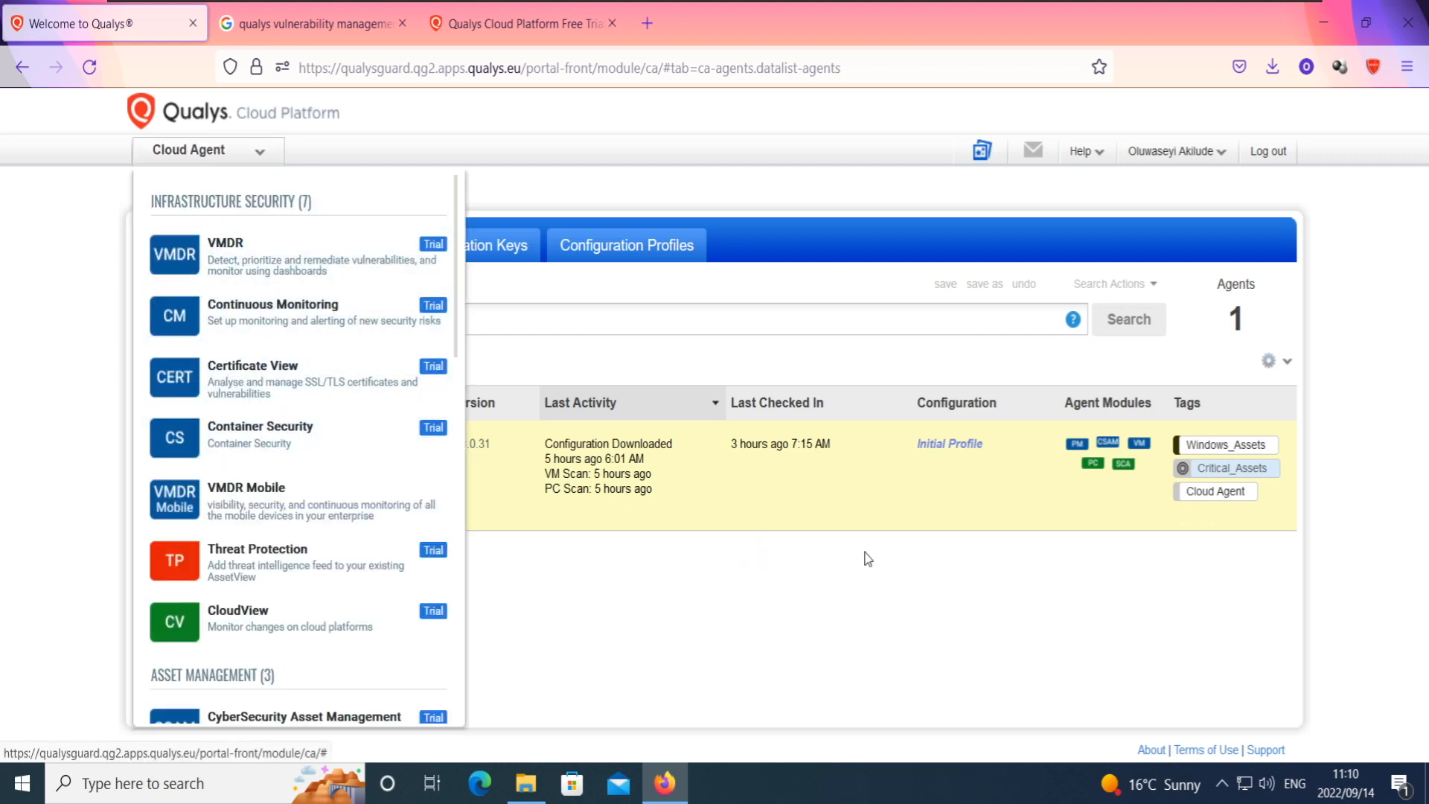
pyautogui.click(232, 256)
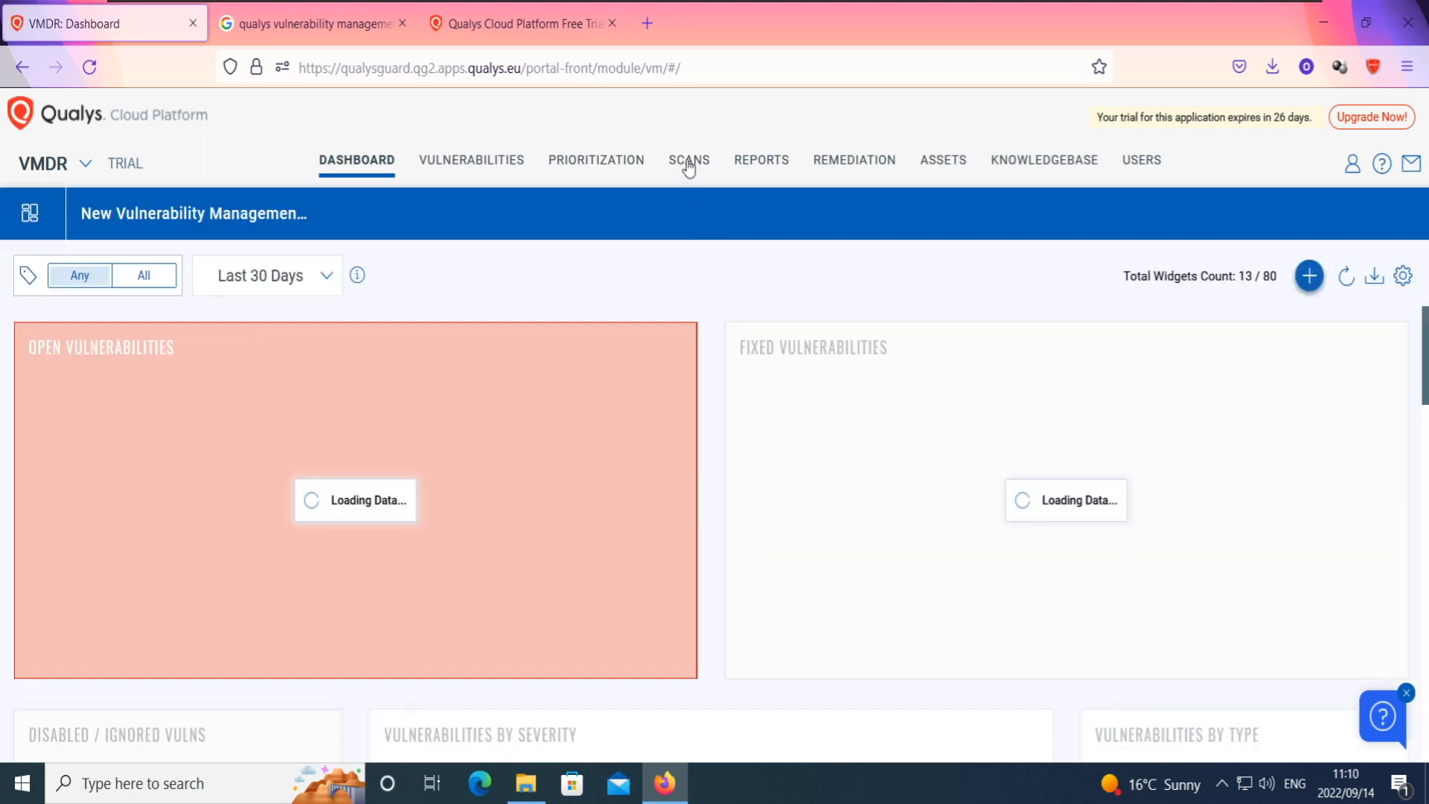
pyautogui.click(942, 164)
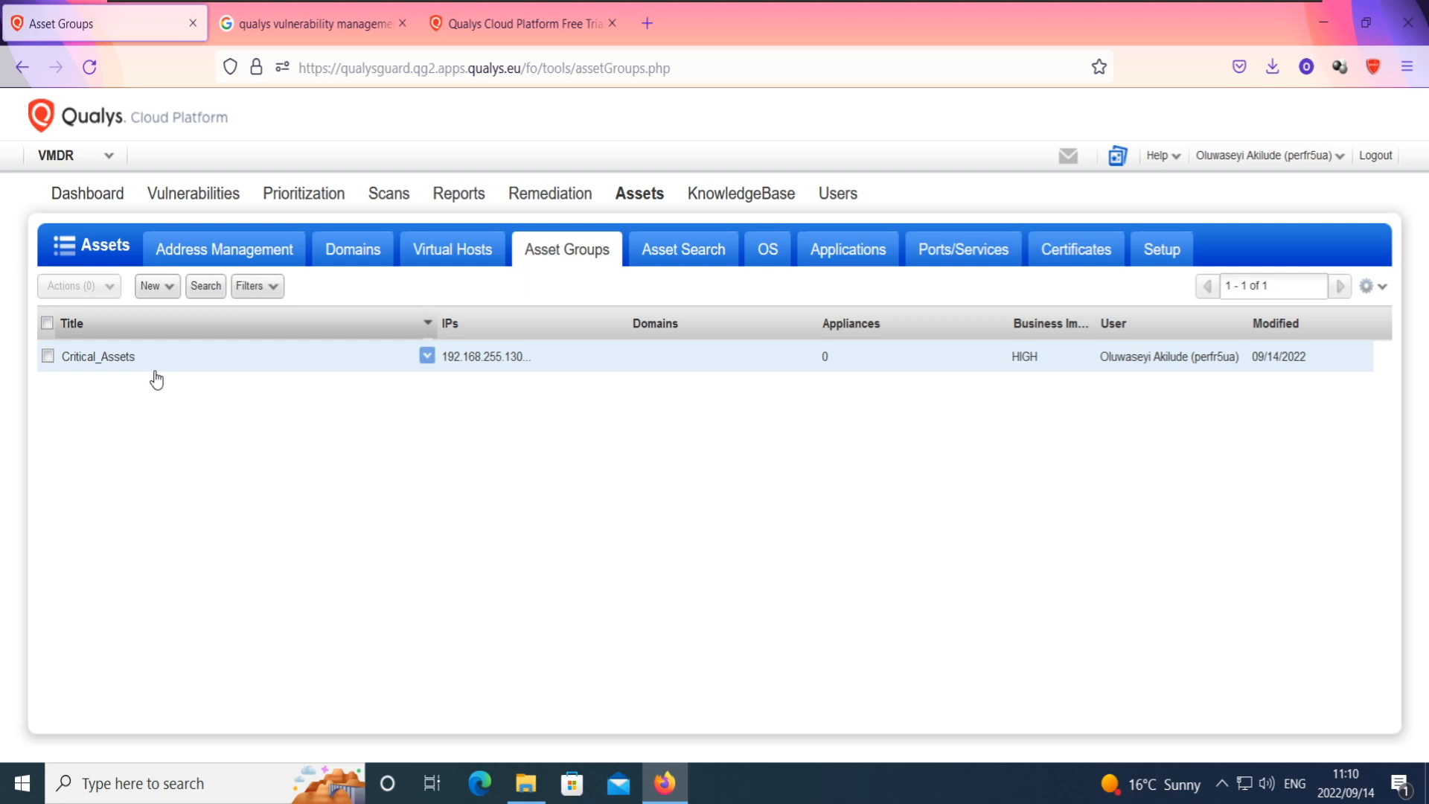
# Step: Select the Critical_Assets group, check its Actions menu, and open then close its edit window
pyautogui.click(89, 365)
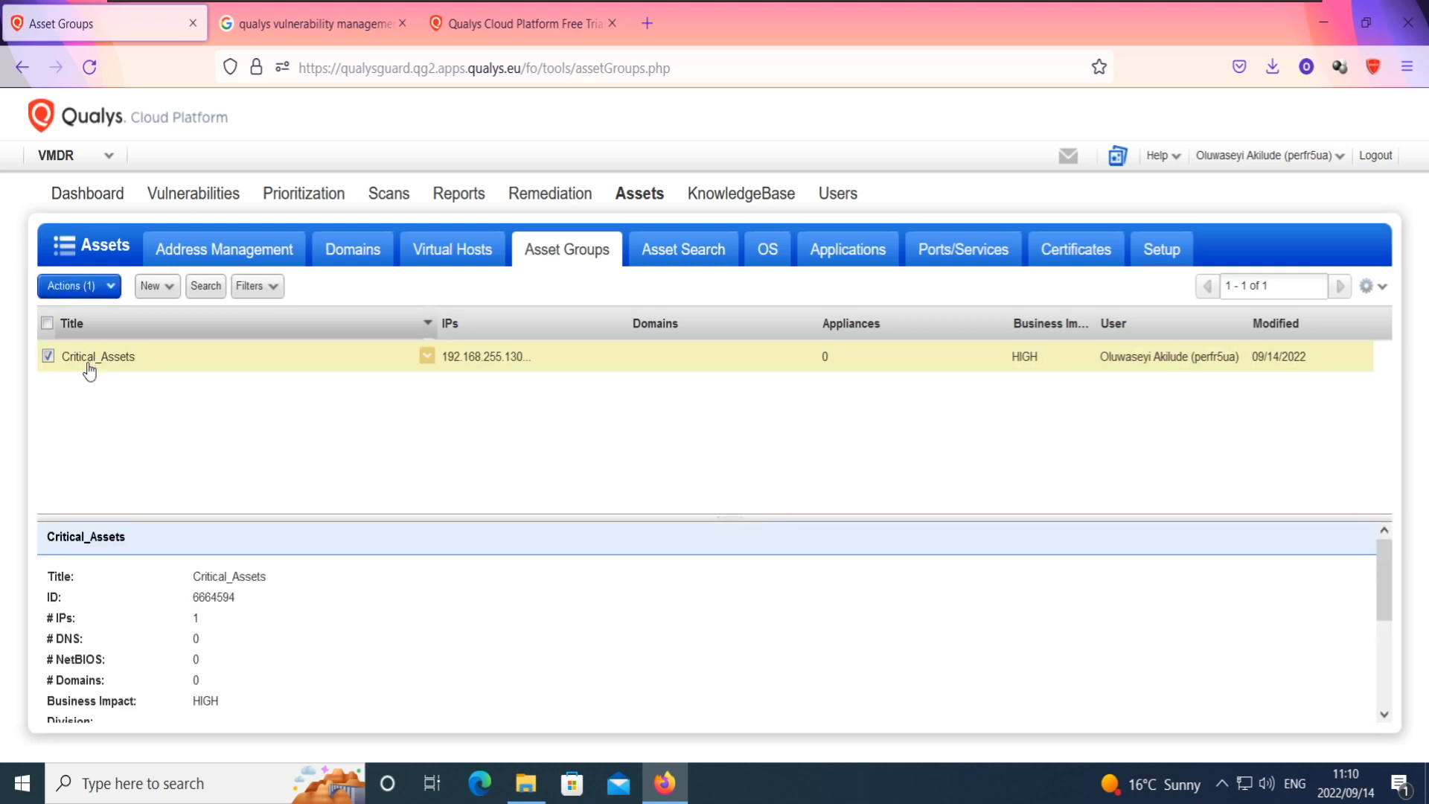
pyautogui.rightClick(90, 364)
pyautogui.click(79, 341)
pyautogui.click(111, 287)
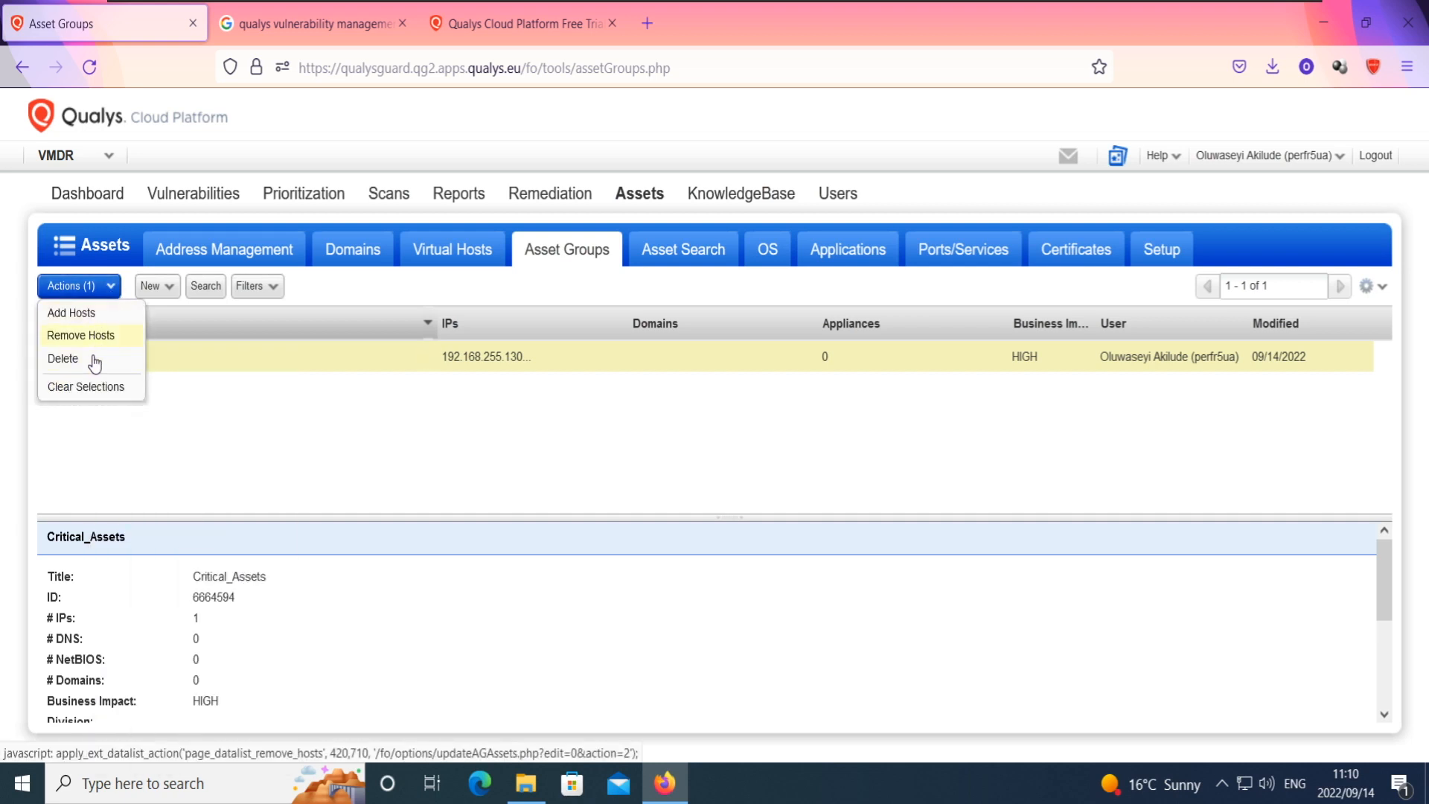
pyautogui.click(150, 386)
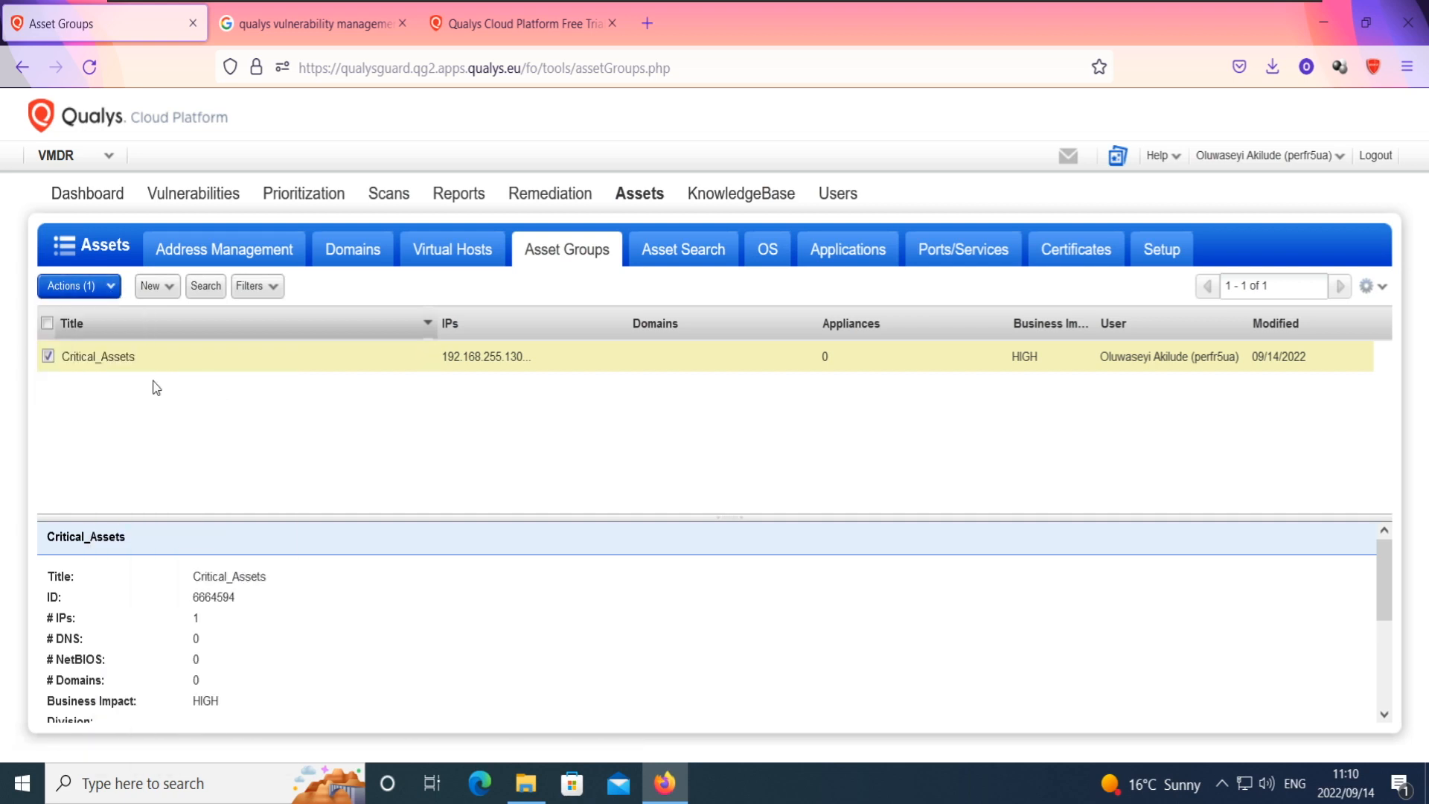
pyautogui.doubleClick(114, 364)
pyautogui.click(427, 356)
pyautogui.click(457, 397)
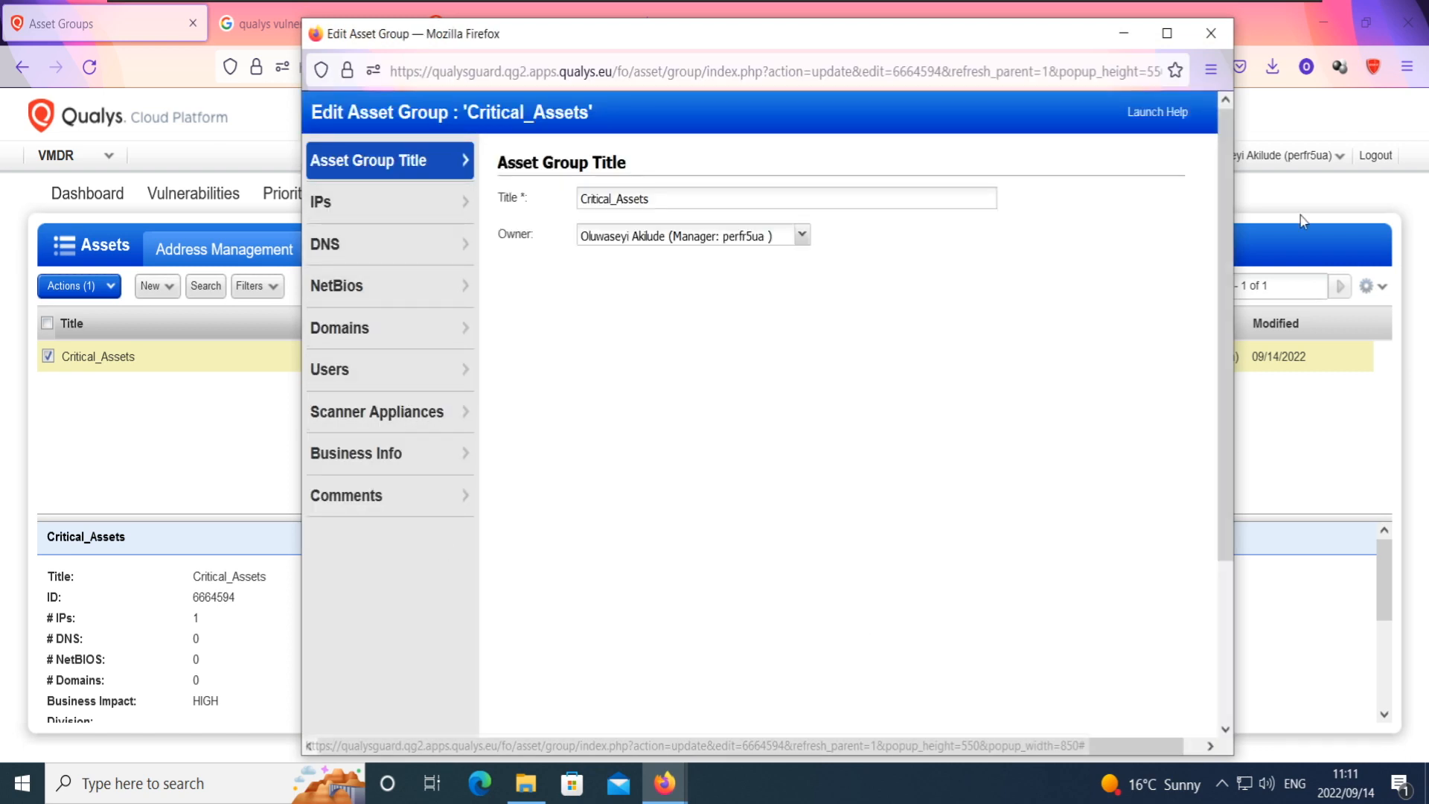
pyautogui.click(1211, 33)
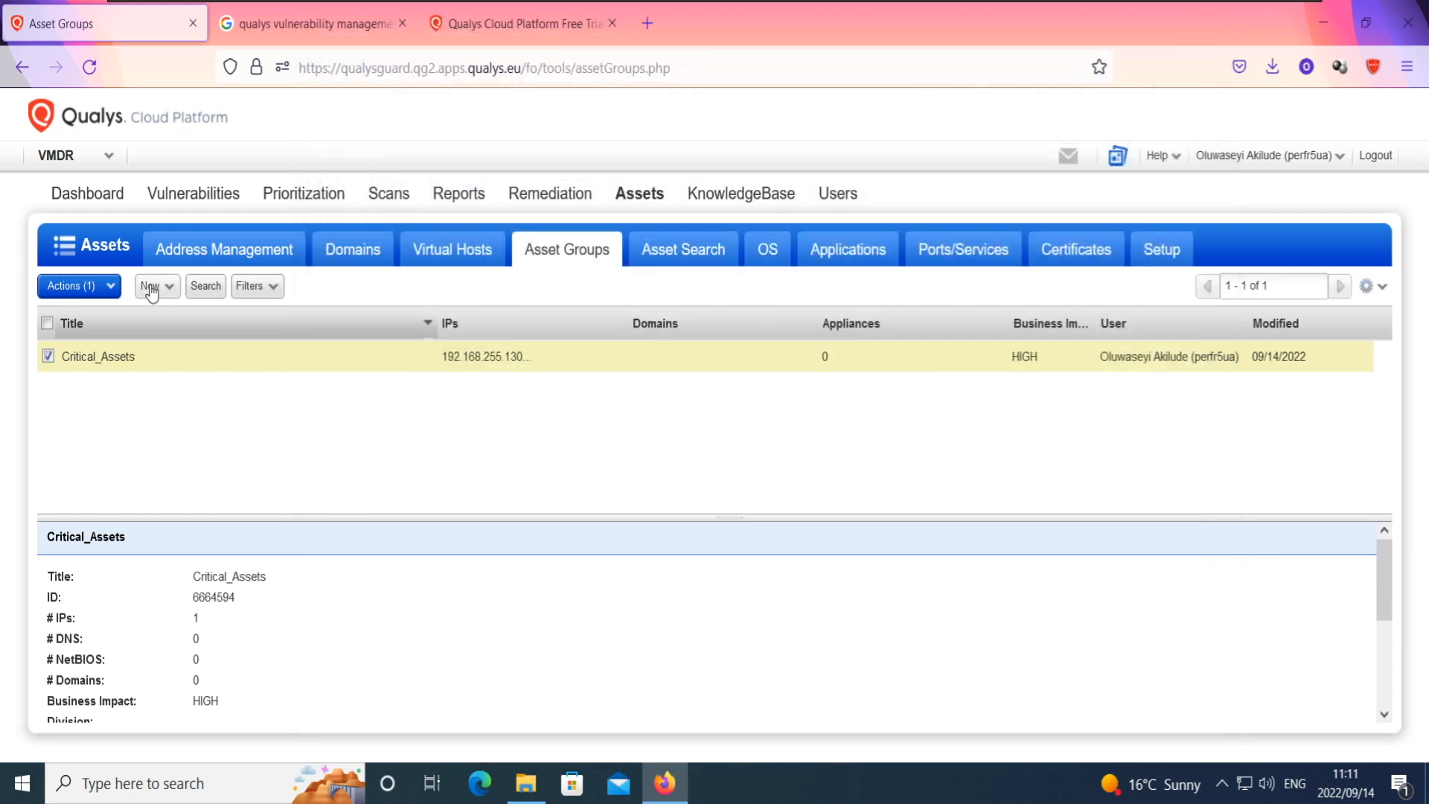
# Step: Start a new asset group, cancel it, and return to Critical_Assets' quick actions
pyautogui.click(151, 289)
pyautogui.click(160, 313)
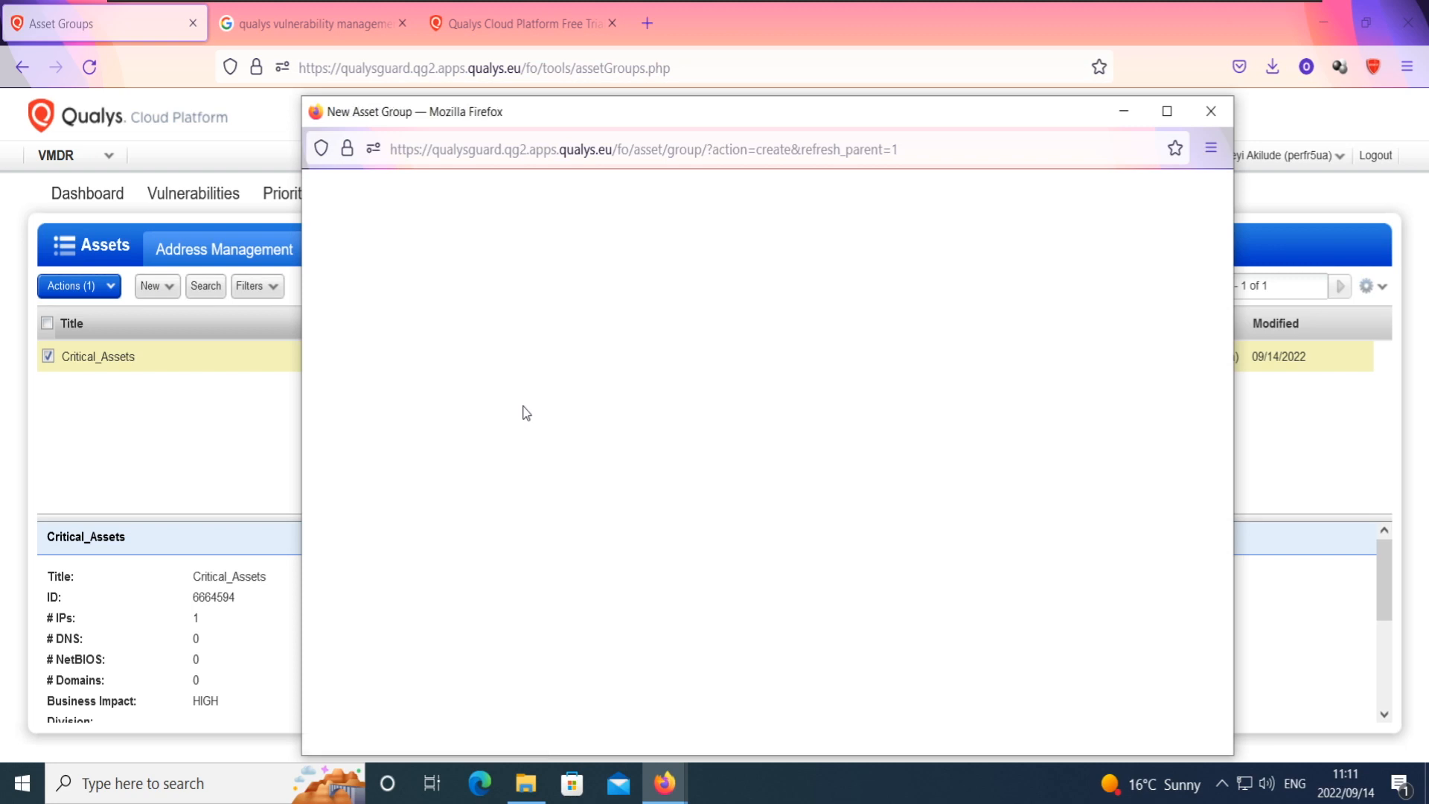
pyautogui.click(667, 274)
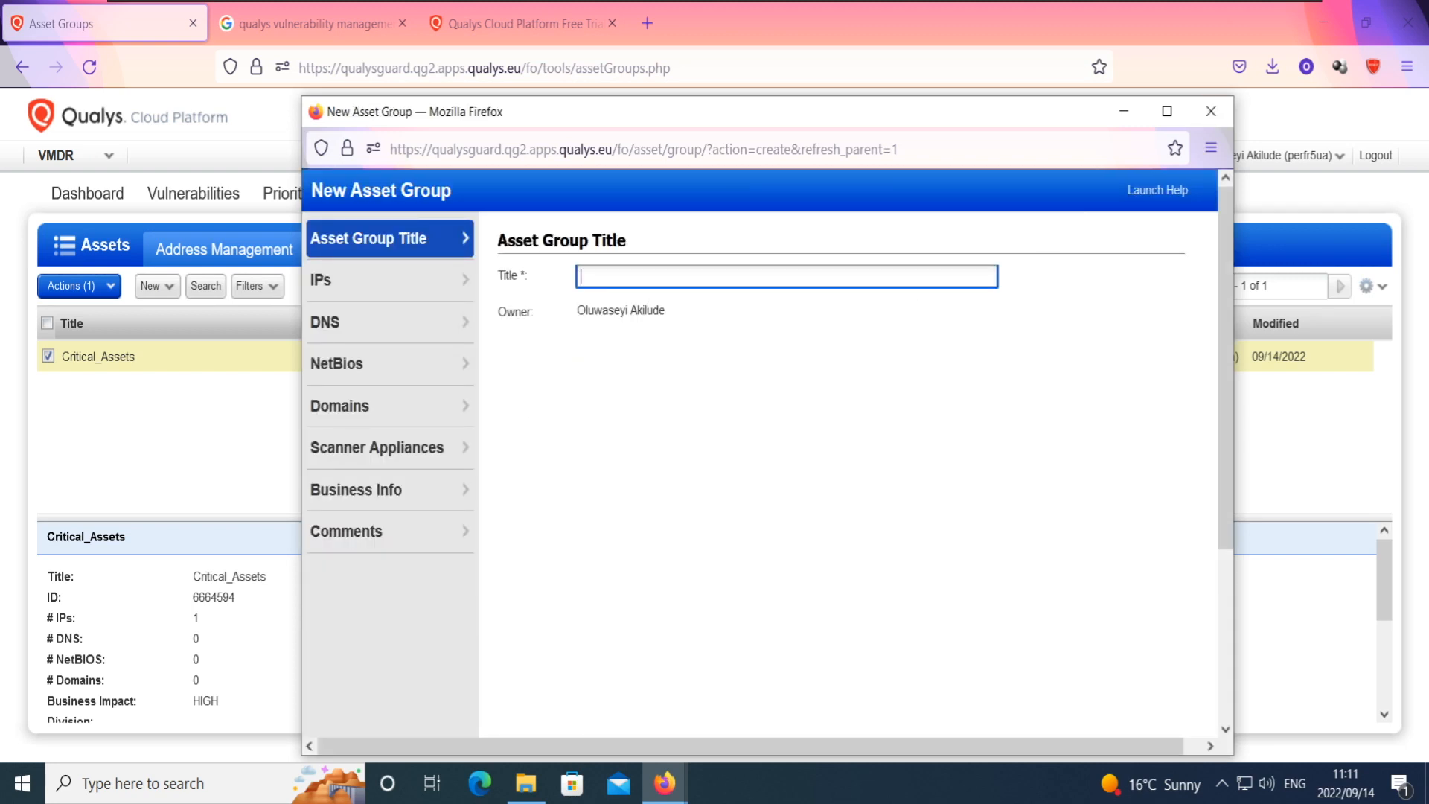
pyautogui.click(1211, 111)
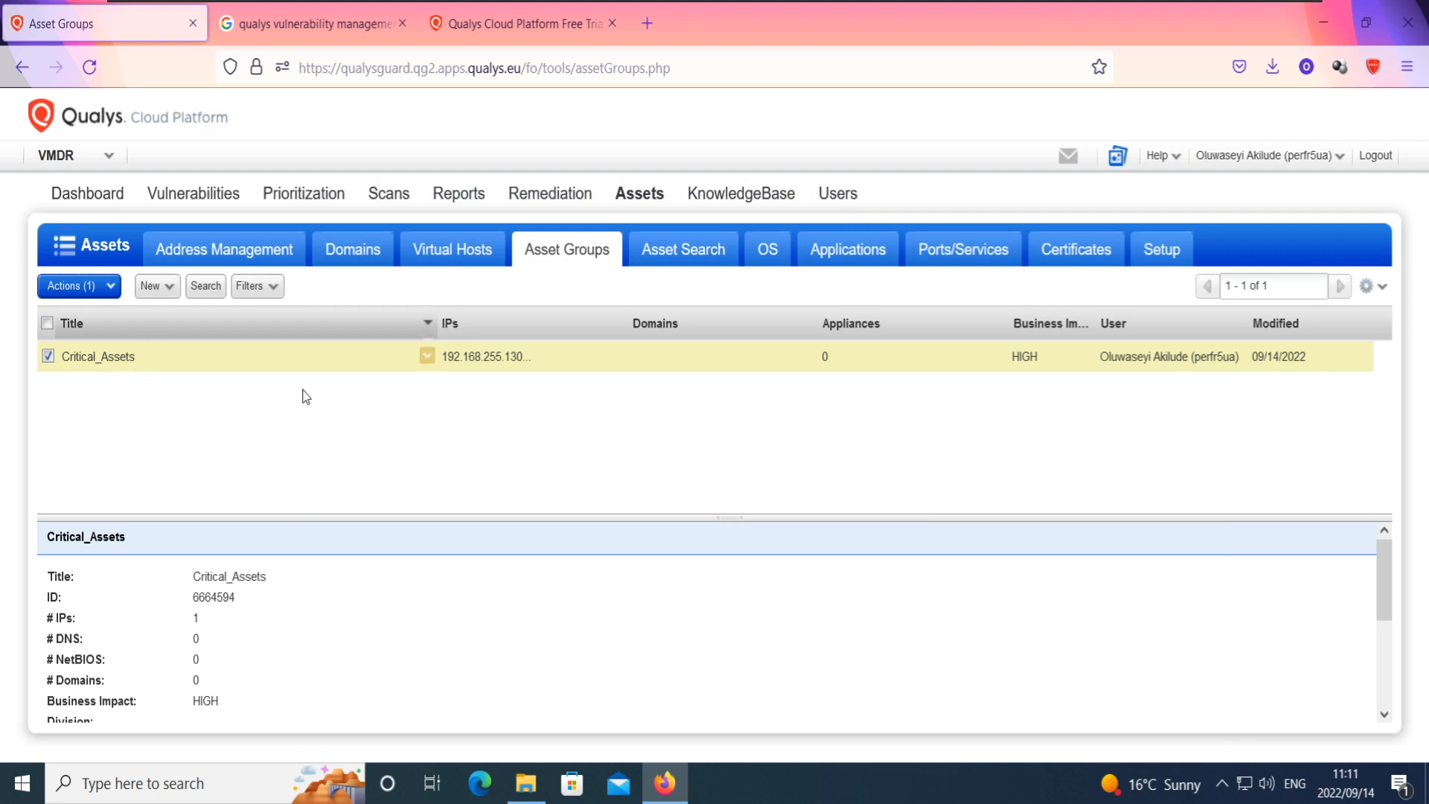
pyautogui.click(428, 356)
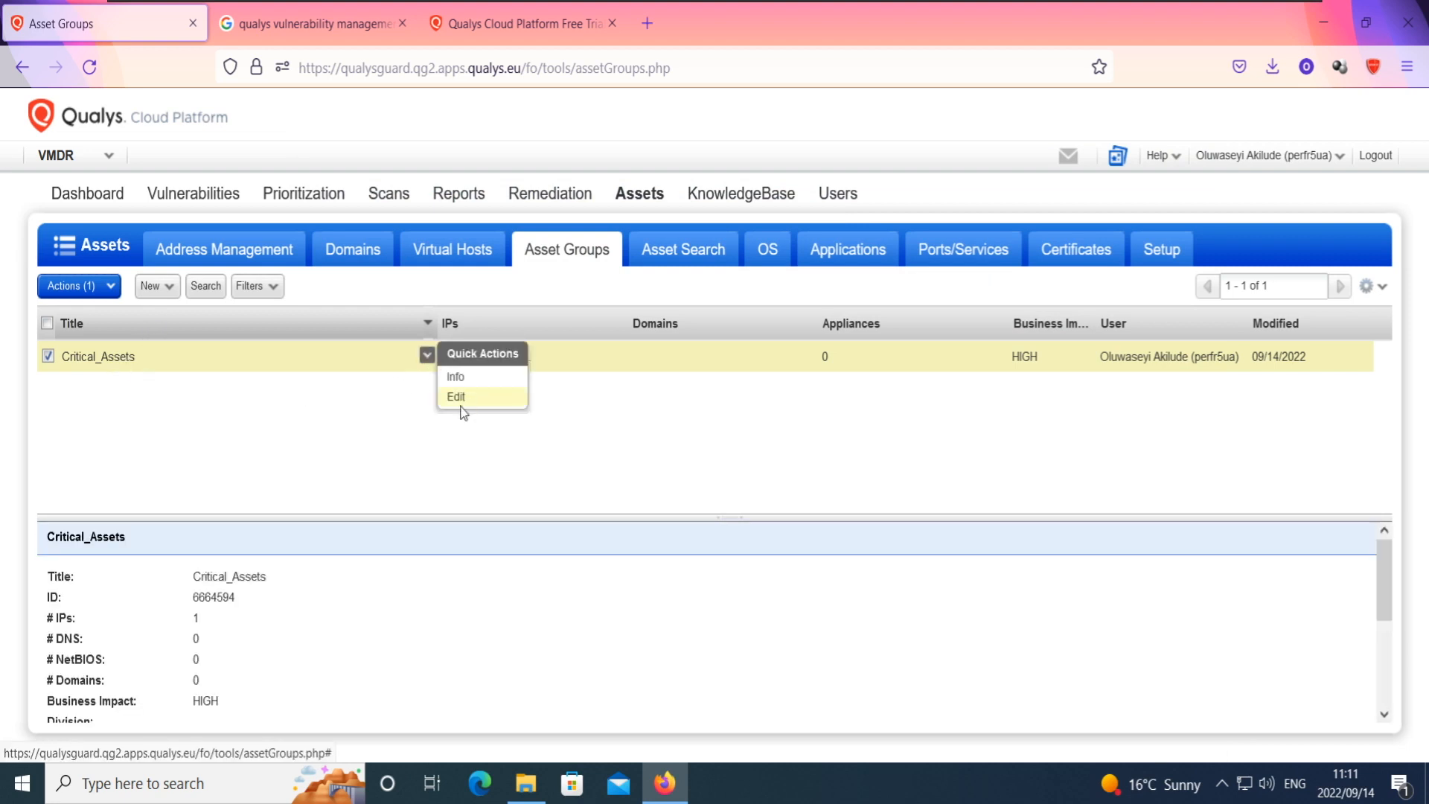
# Step: Edit Critical_Assets and review its IP 192.168.255.130, DNS, NetBIOS, domain and user sections
pyautogui.click(461, 398)
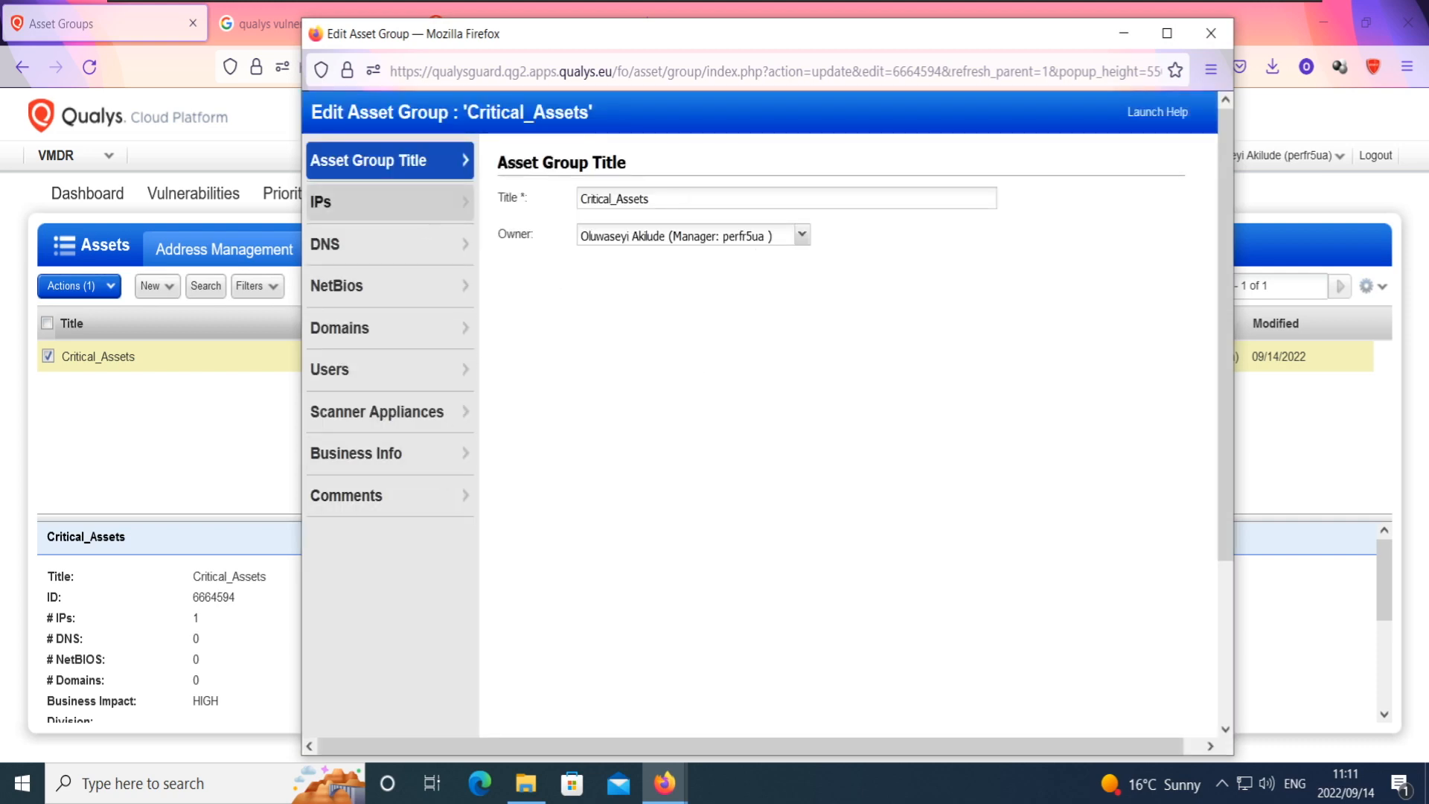
pyautogui.click(390, 199)
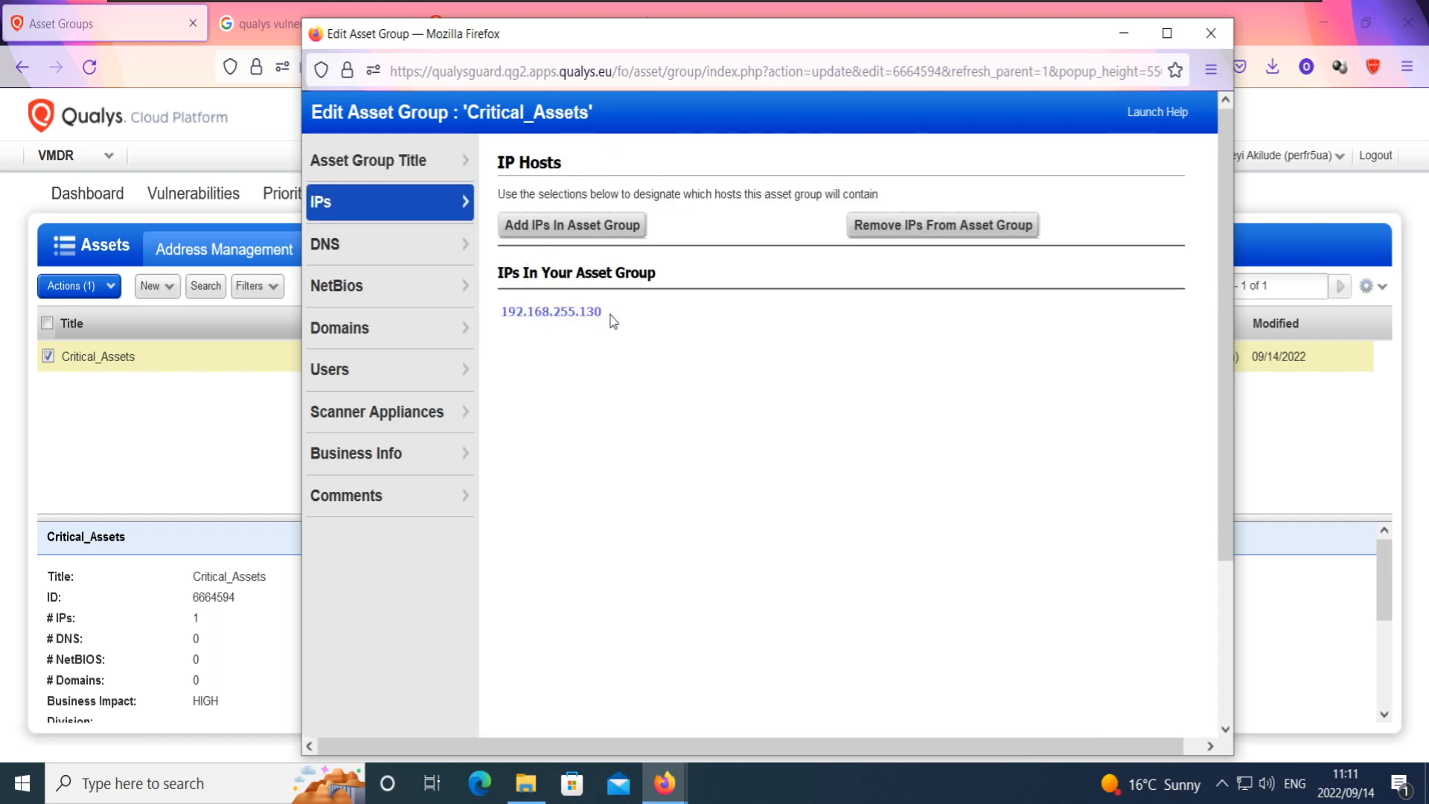
pyautogui.moveTo(612, 320); pyautogui.dragTo(498, 316)
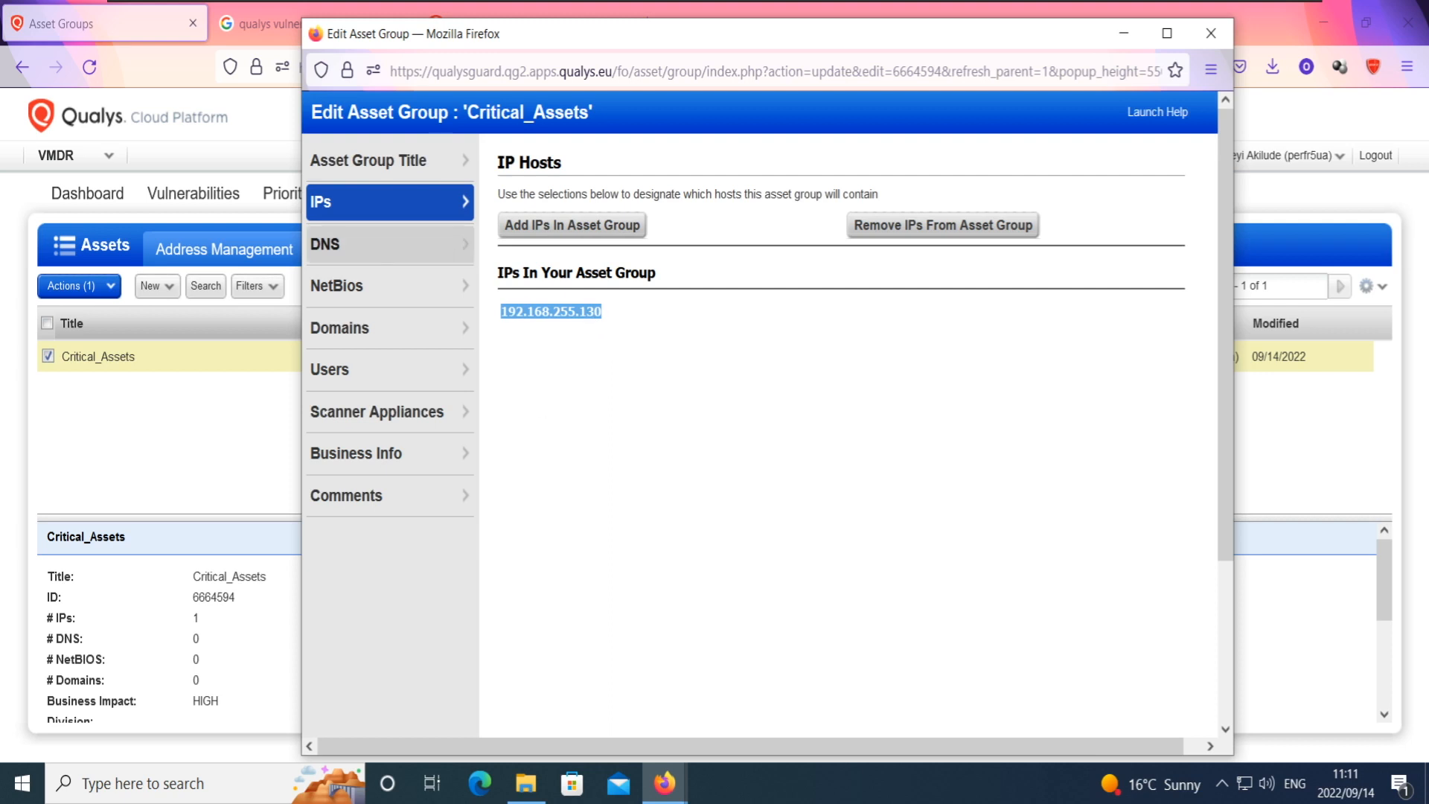
pyautogui.click(374, 247)
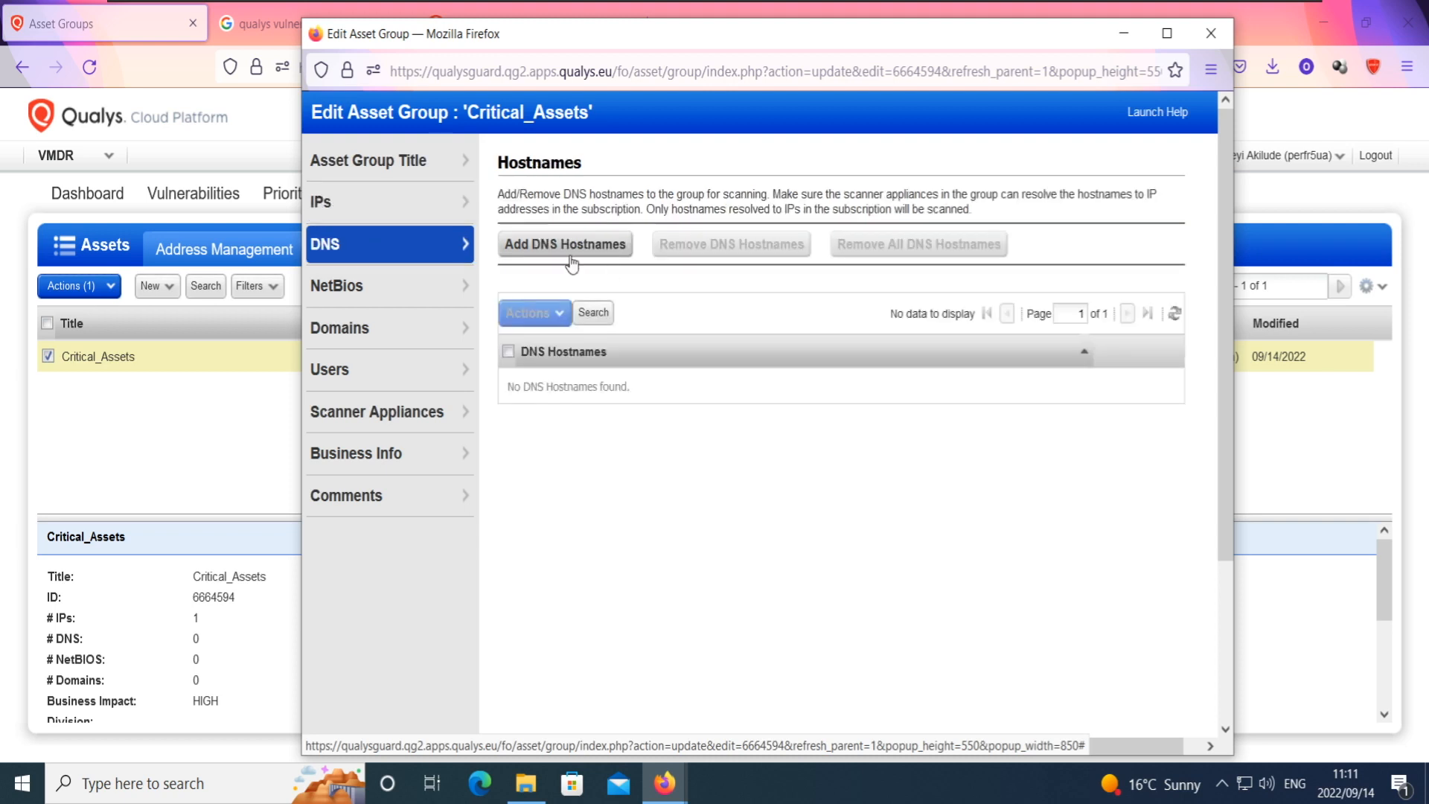
pyautogui.click(375, 289)
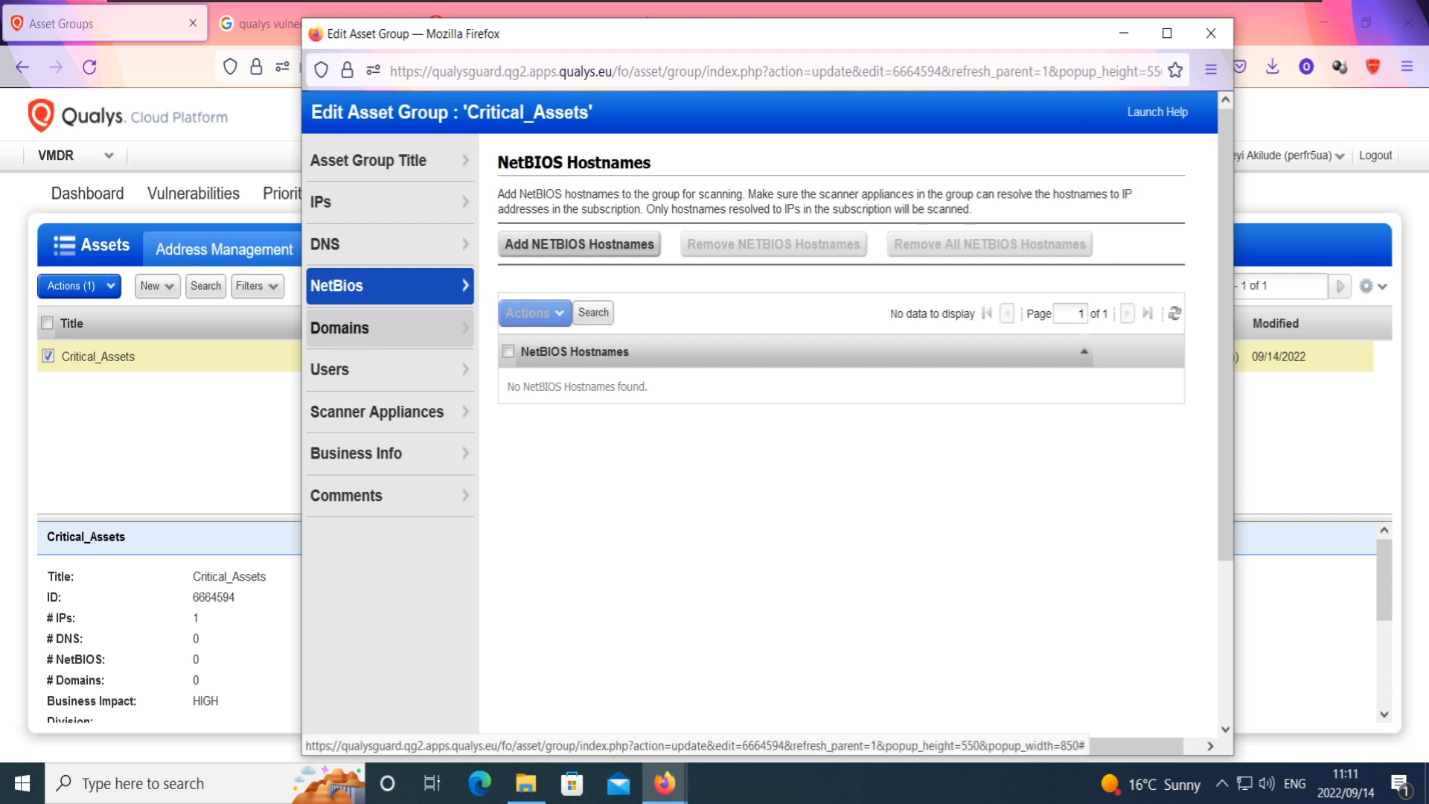
pyautogui.click(375, 334)
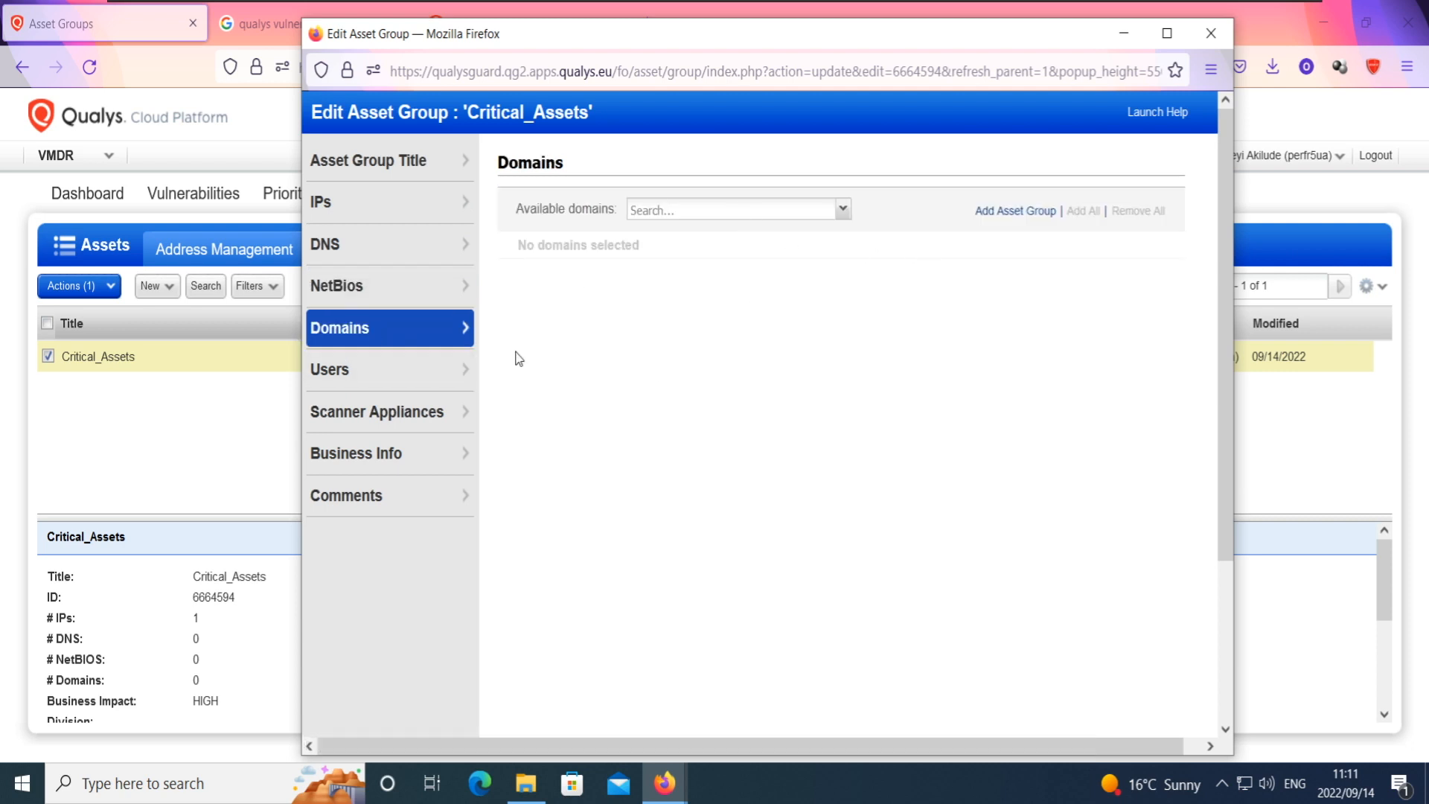
pyautogui.click(379, 370)
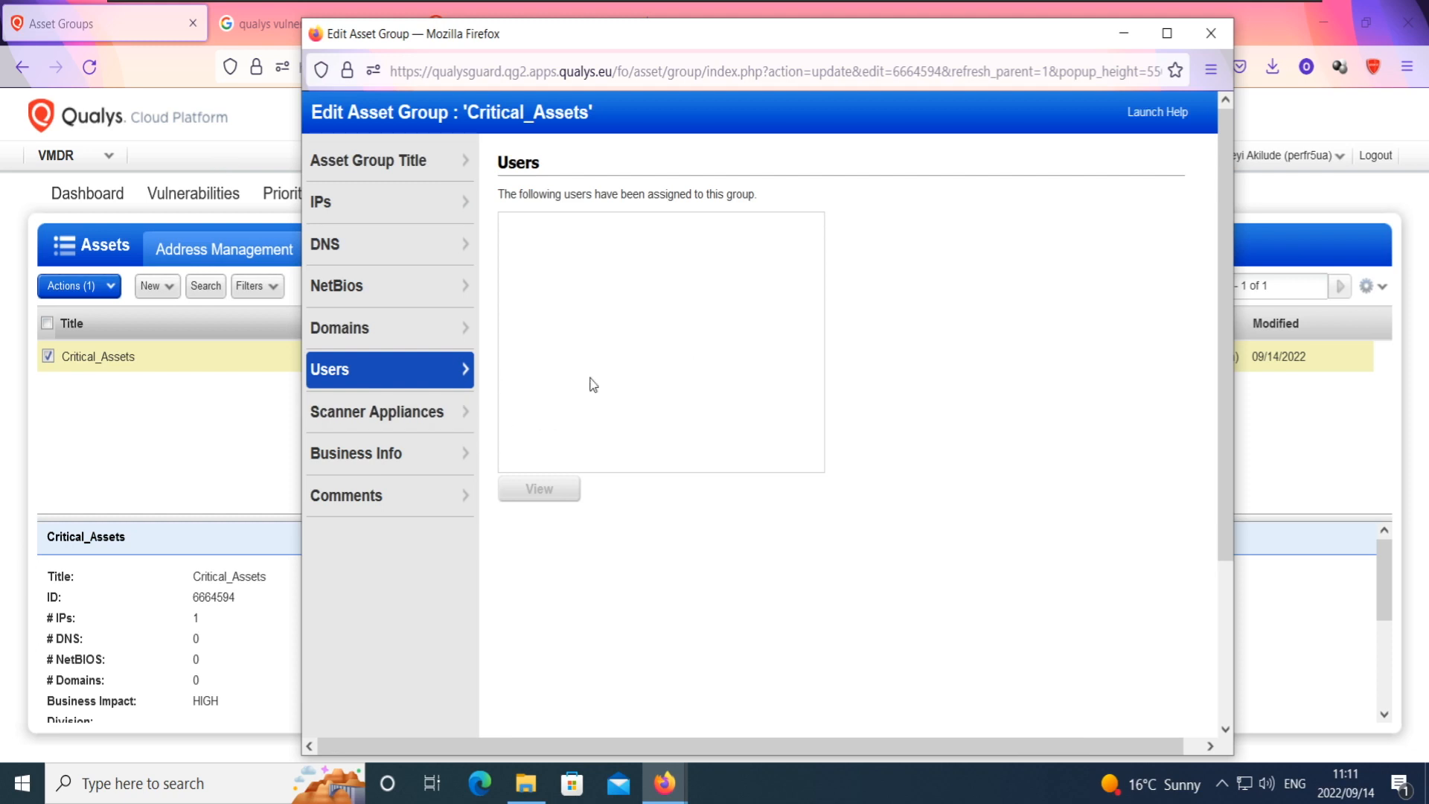
# Step: Add My_Virtual_Scanner from the available scanner appliances to the group
pyautogui.click(342, 411)
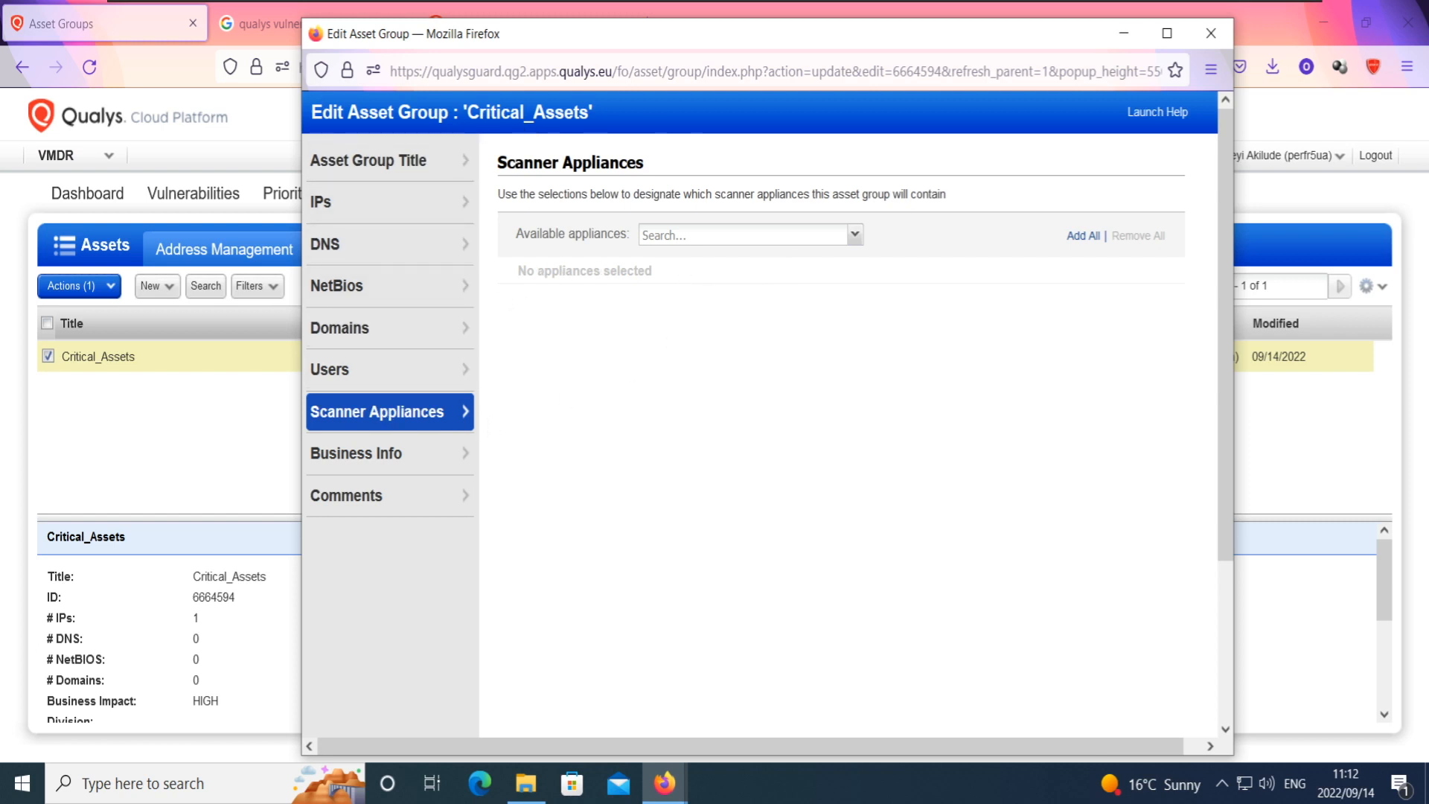
pyautogui.click(858, 240)
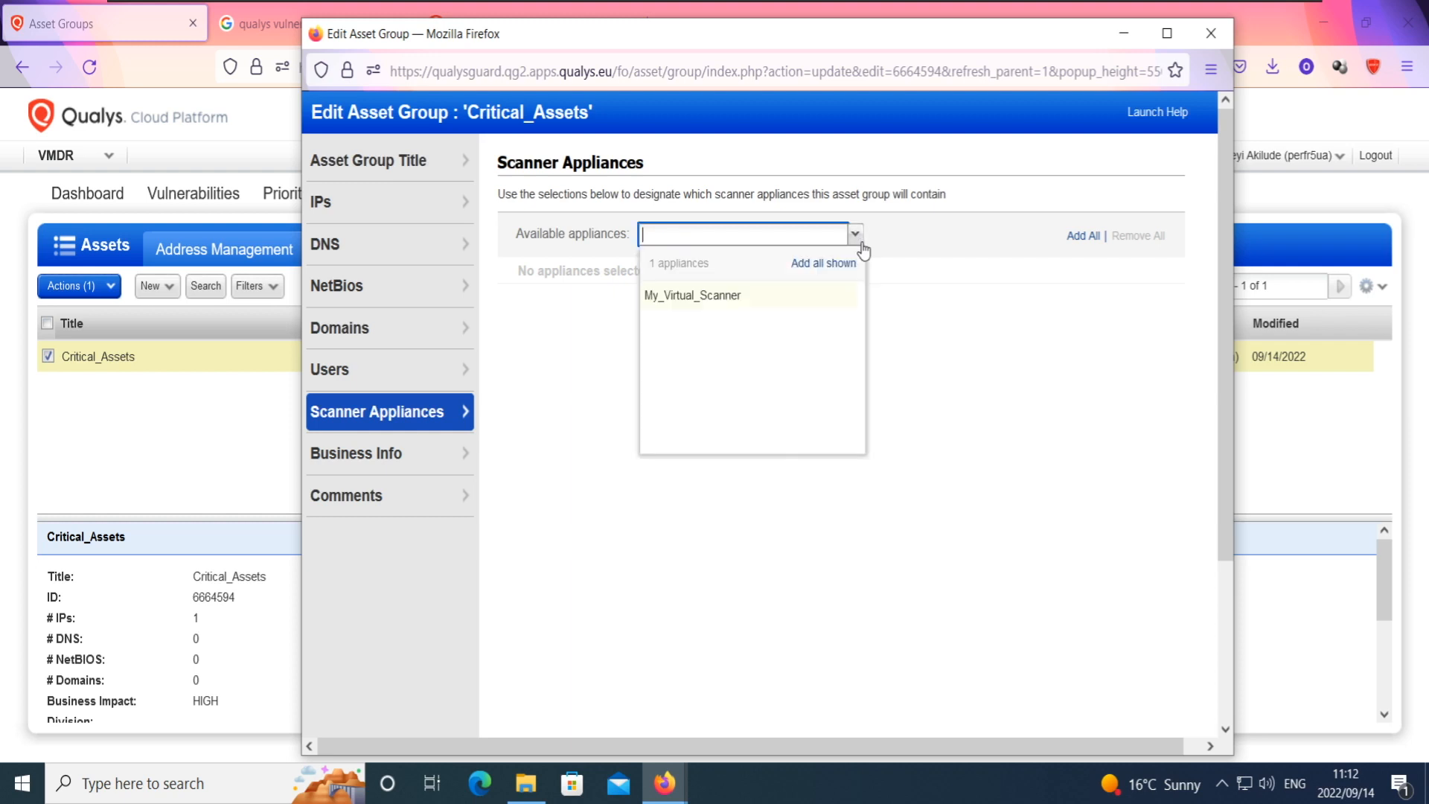
pyautogui.click(746, 302)
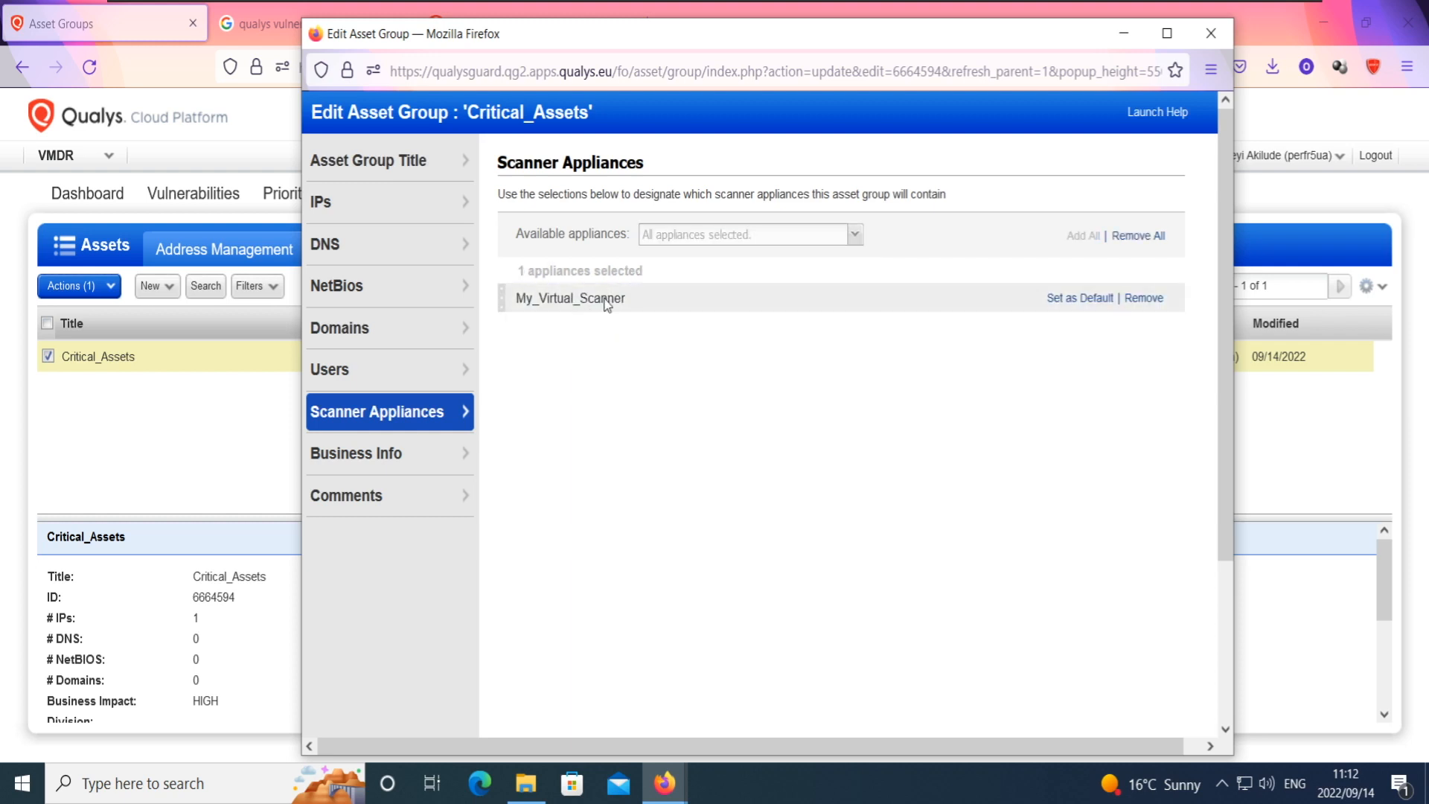
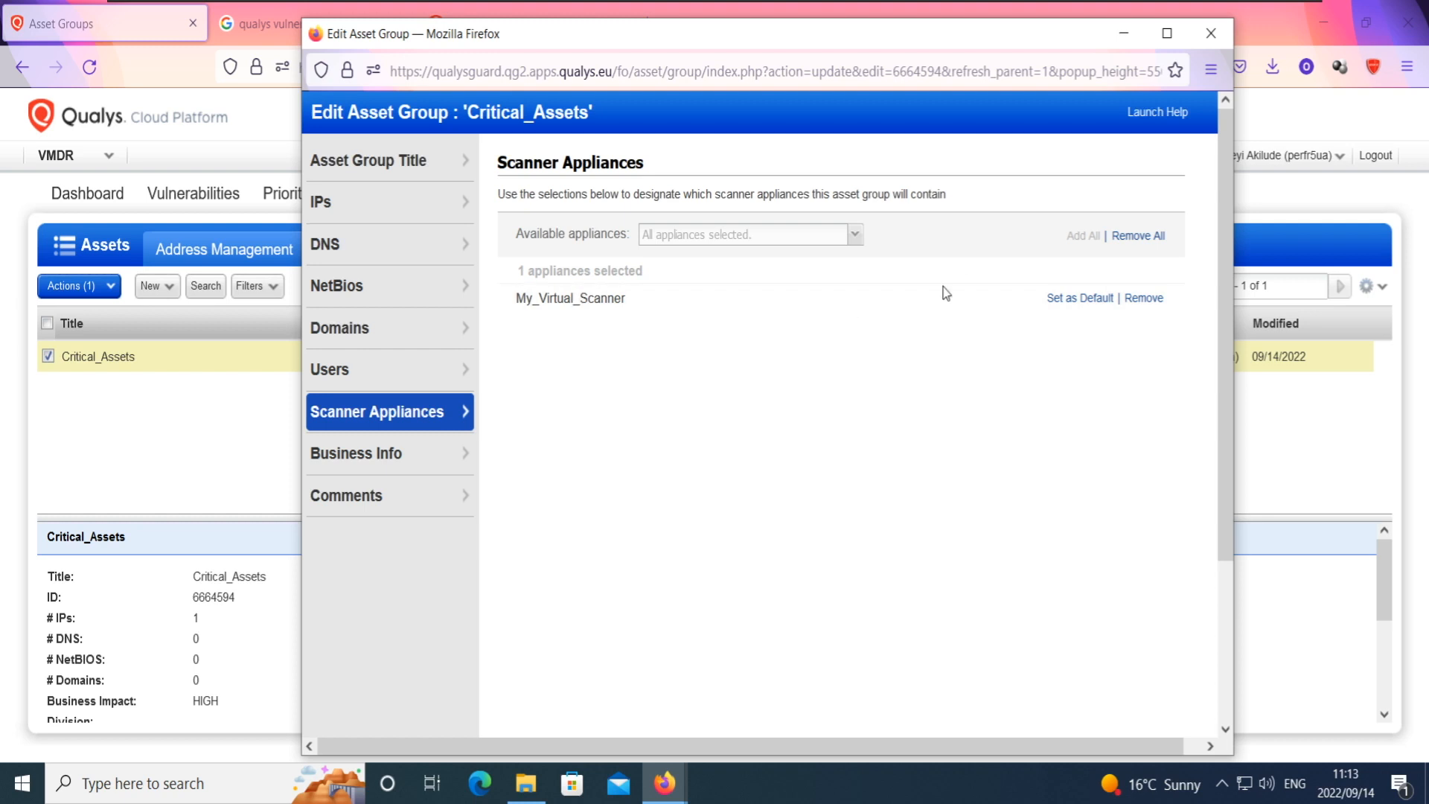
# Step: In Business Info, try Critical and then Minor as the business impact
pyautogui.click(408, 466)
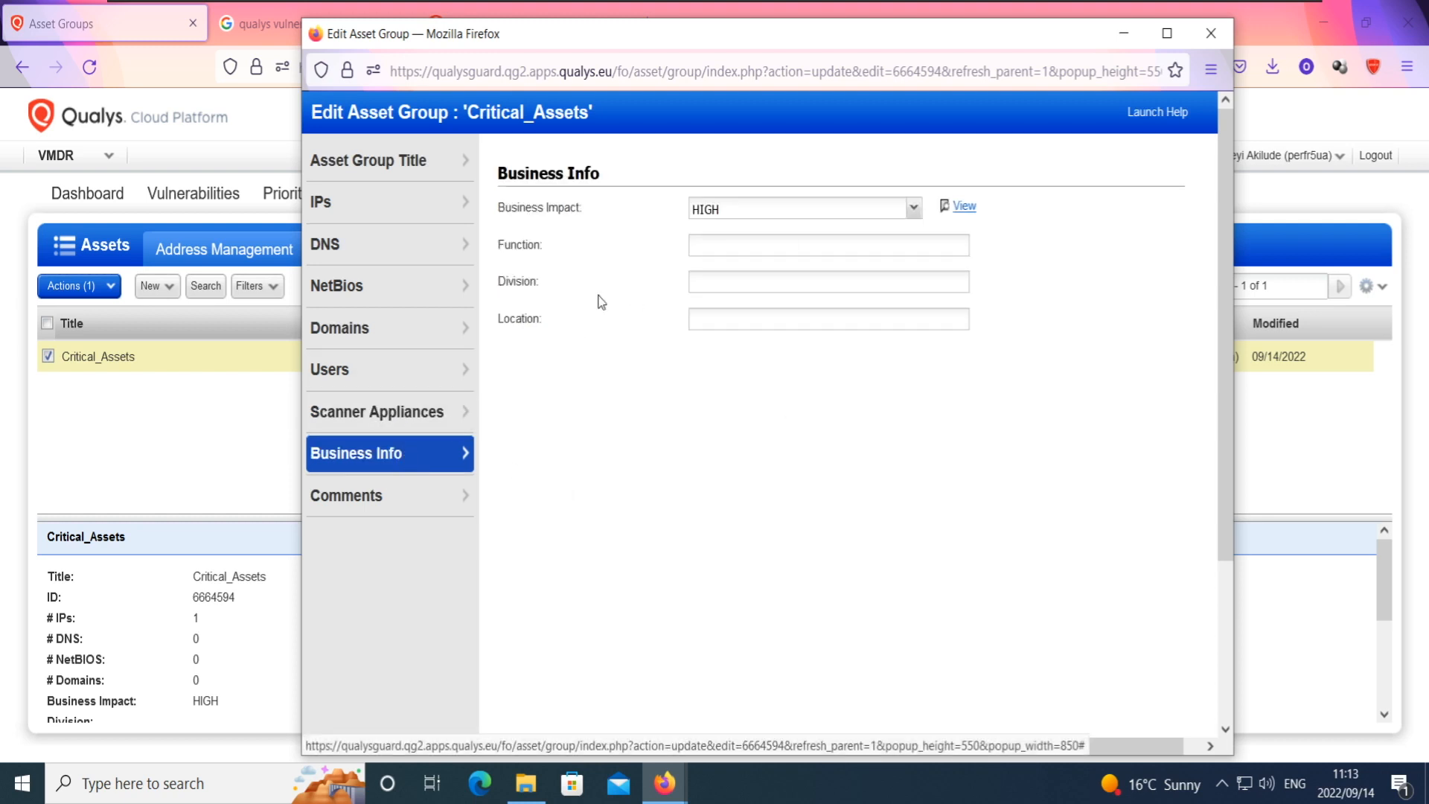
pyautogui.click(913, 210)
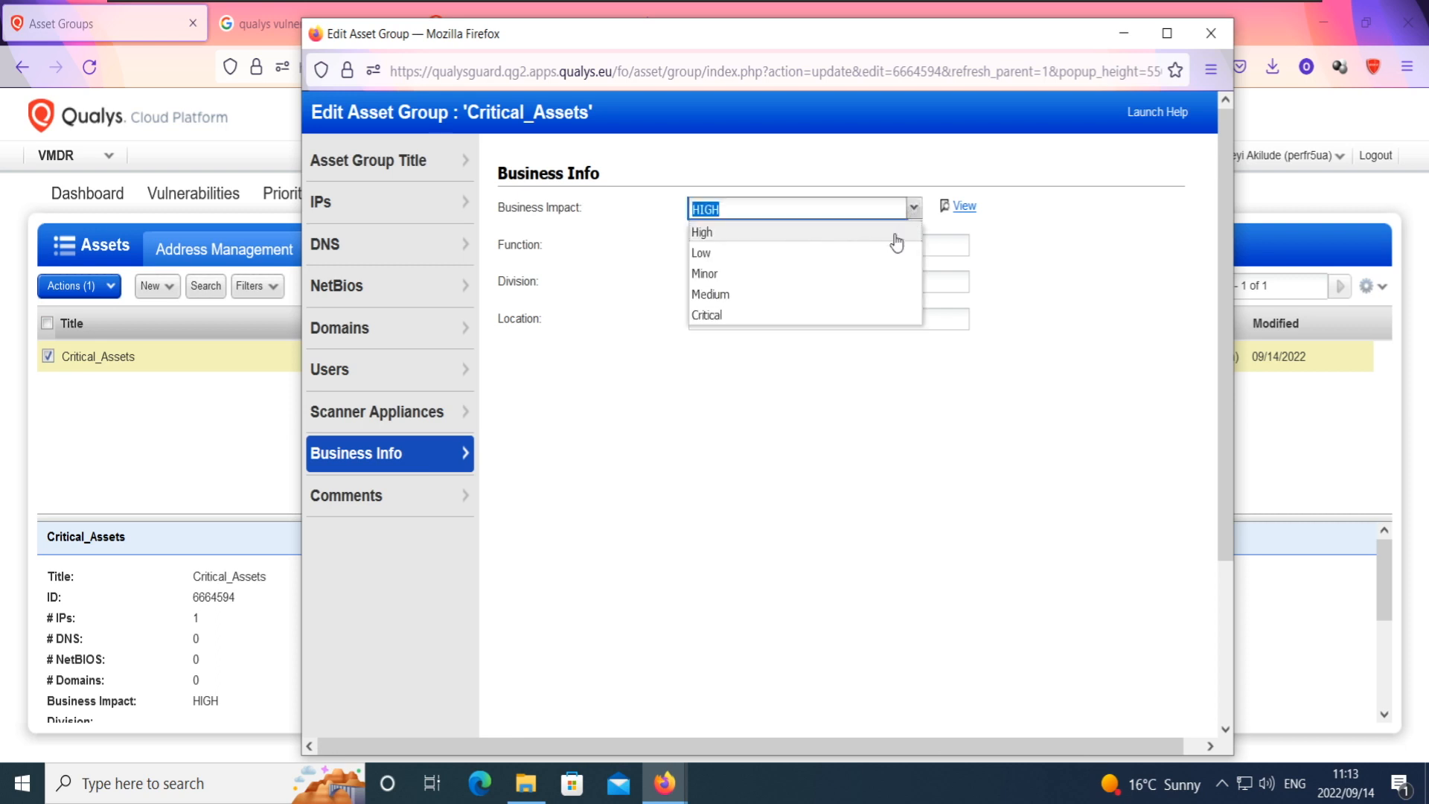
pyautogui.click(763, 317)
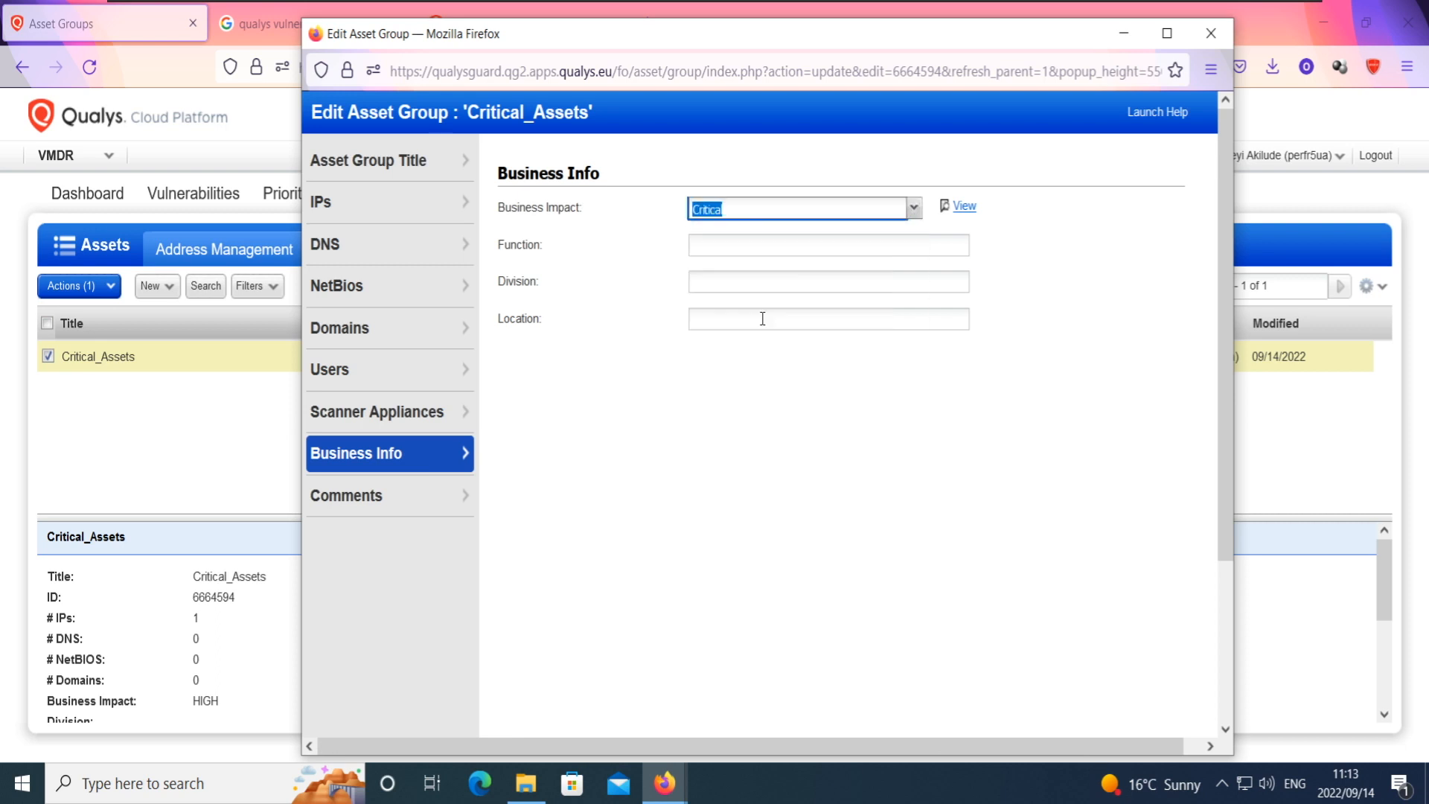
pyautogui.click(909, 206)
pyautogui.click(726, 276)
pyautogui.click(567, 467)
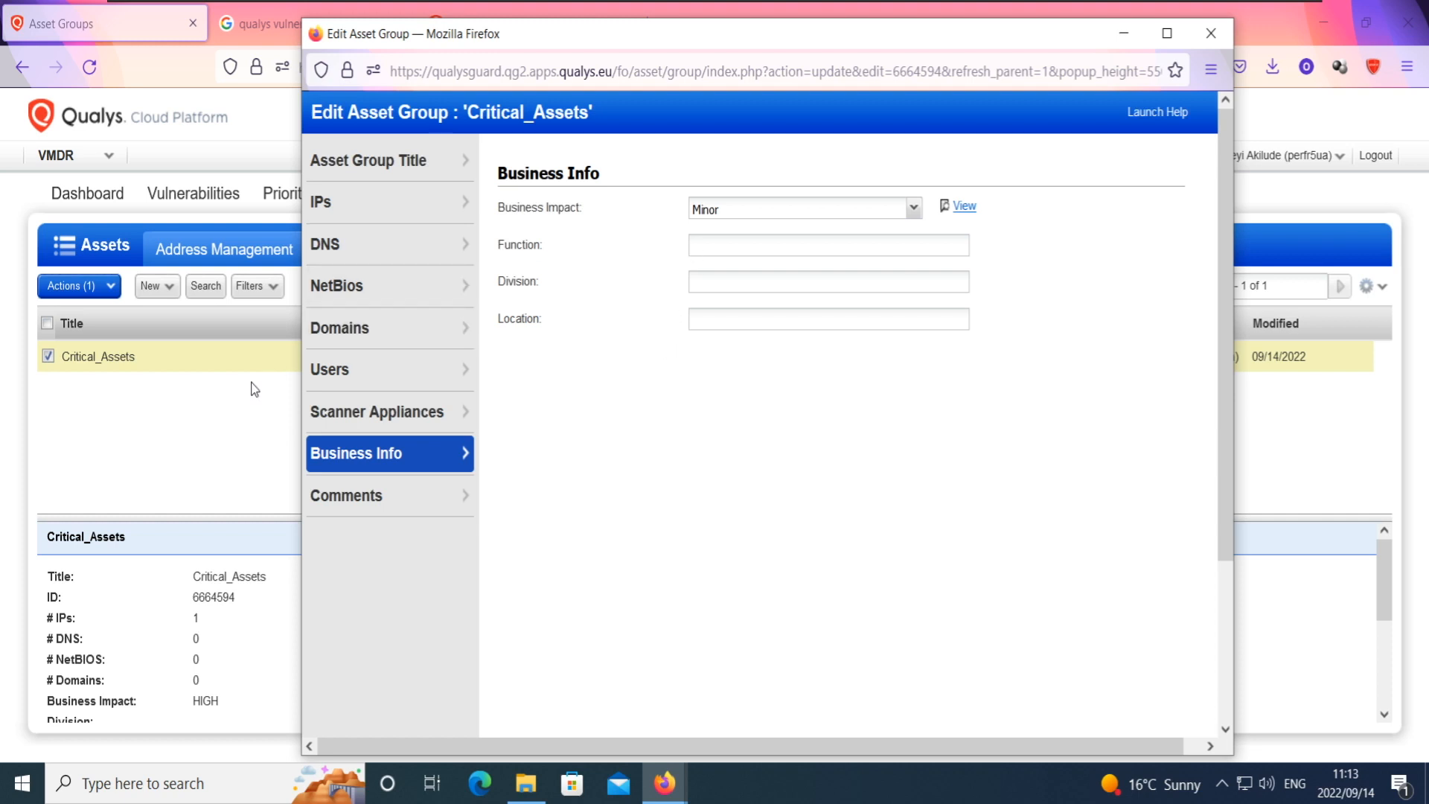
# Step: Reset the business impact to High, review Comments, and save the asset group
pyautogui.click(913, 209)
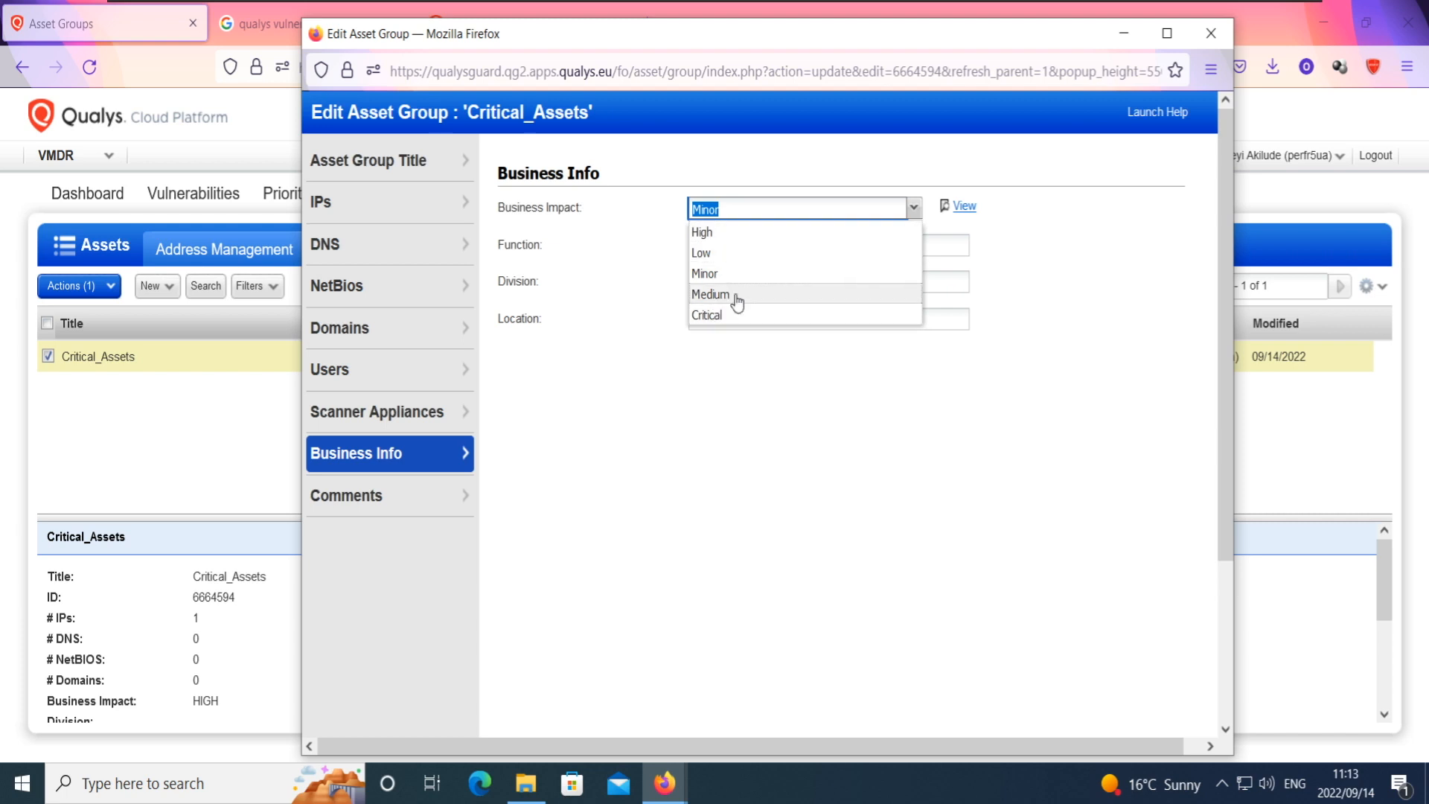
pyautogui.click(725, 232)
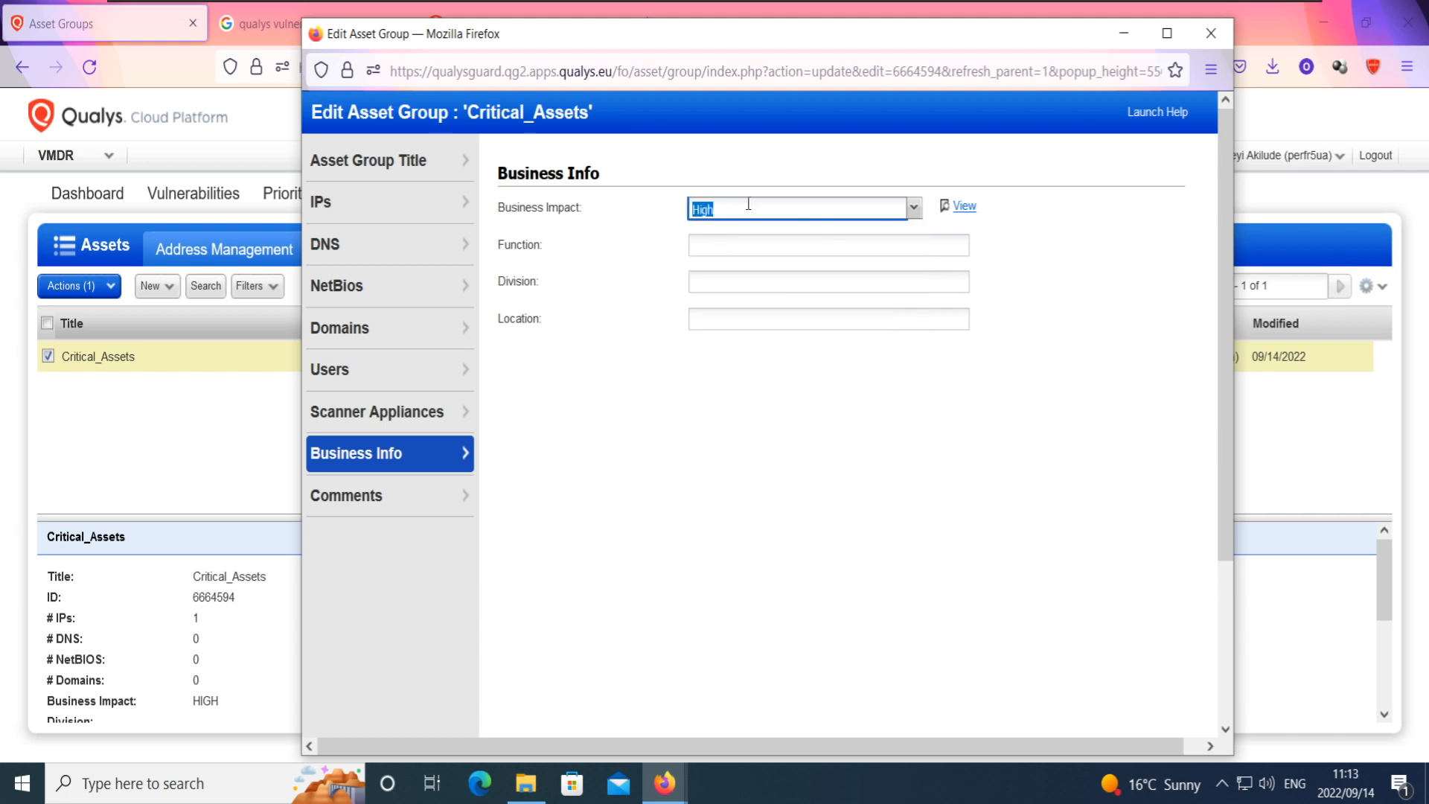
pyautogui.click(452, 491)
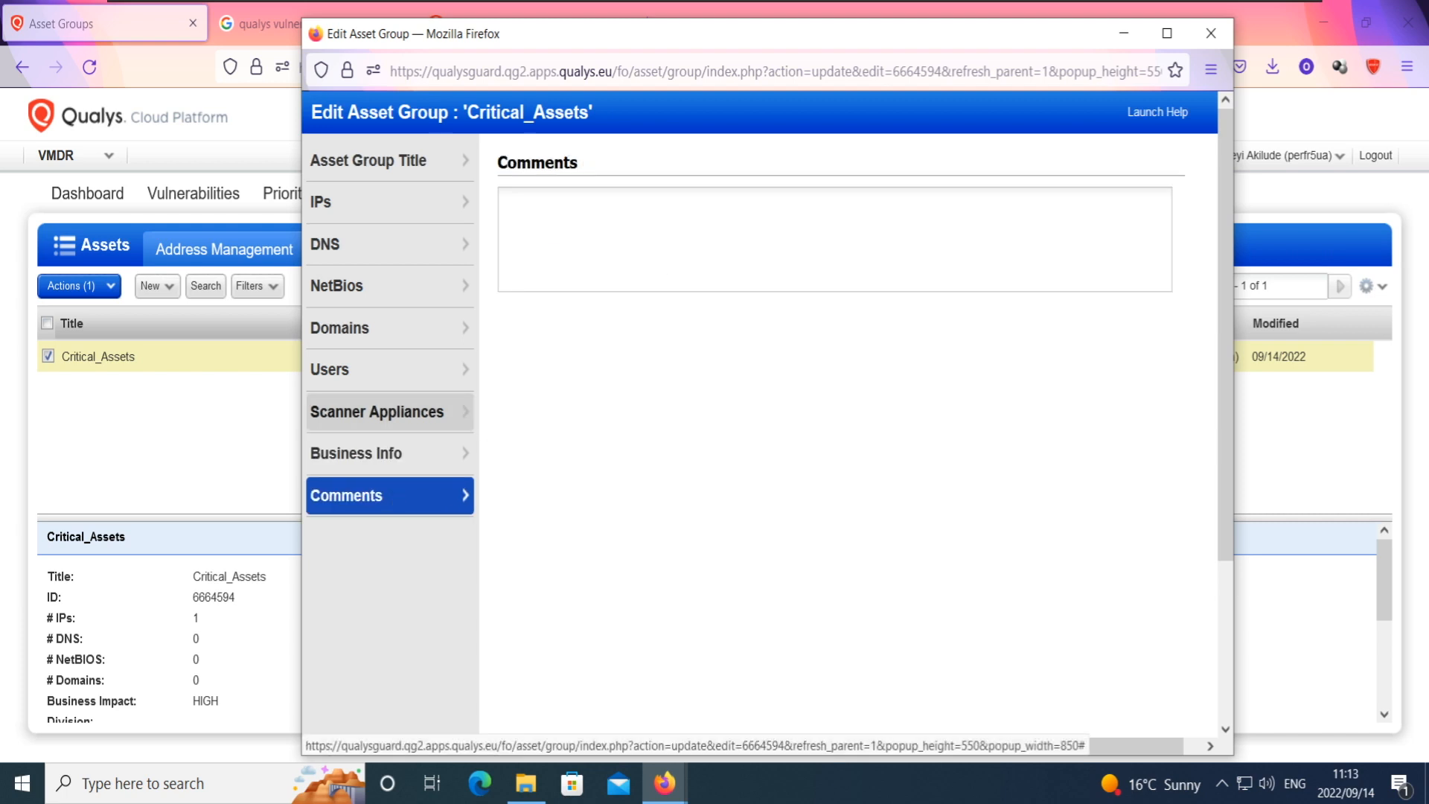
pyautogui.scroll(-3, 1197, 517)
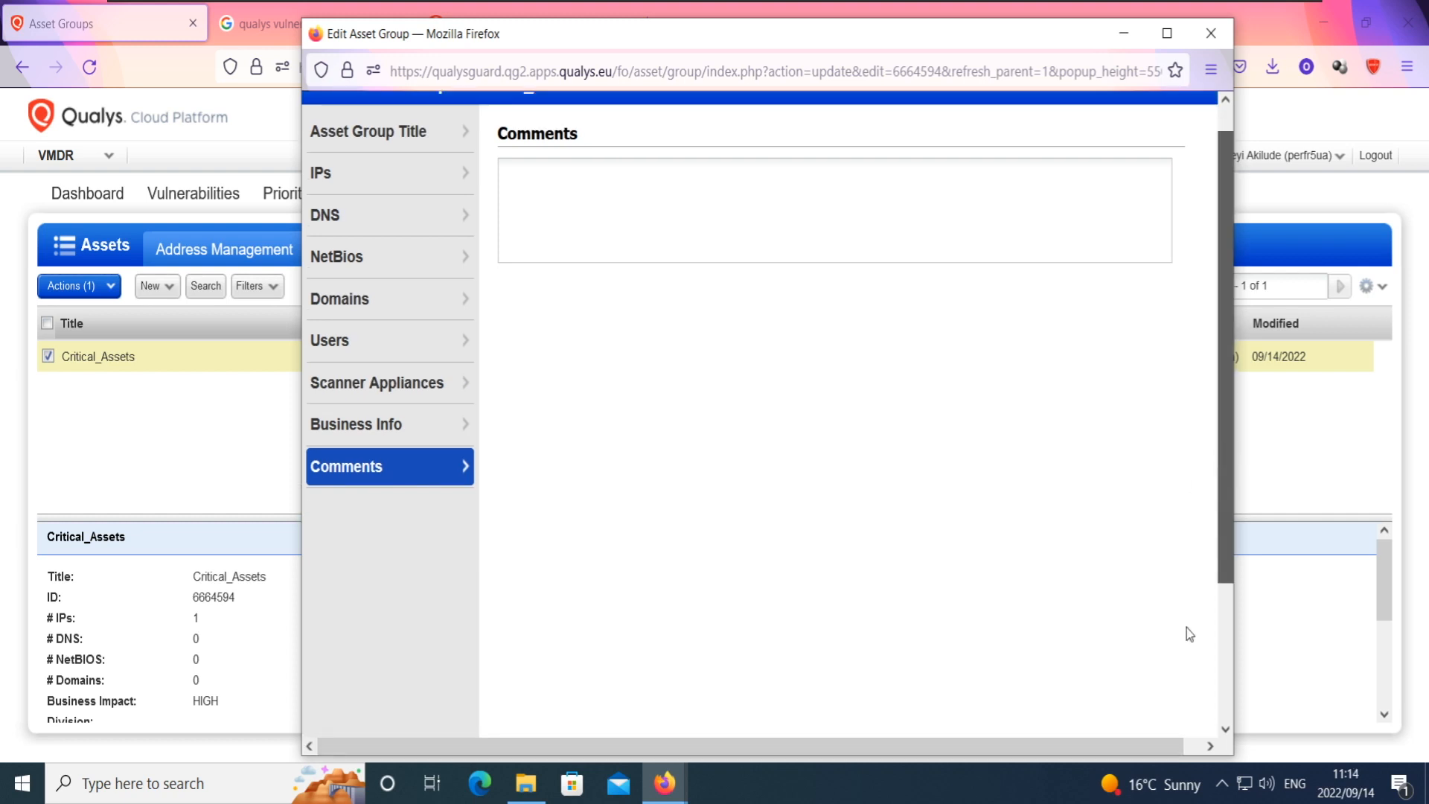
pyautogui.click(804, 700)
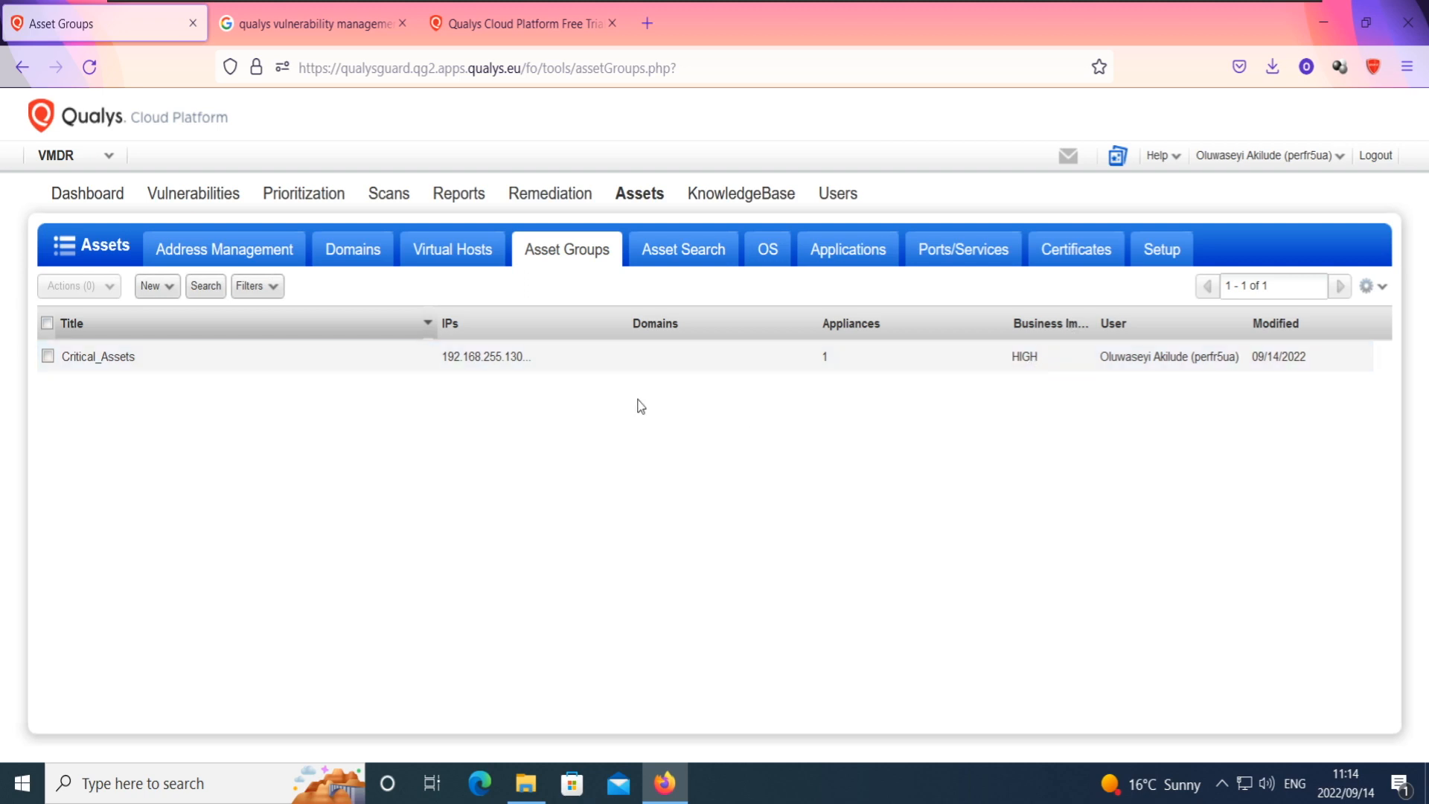
# Step: Browse the Qualys application list down to Sensor Management's Cloud Agent
pyautogui.click(108, 158)
pyautogui.scroll(-4, 67, 569)
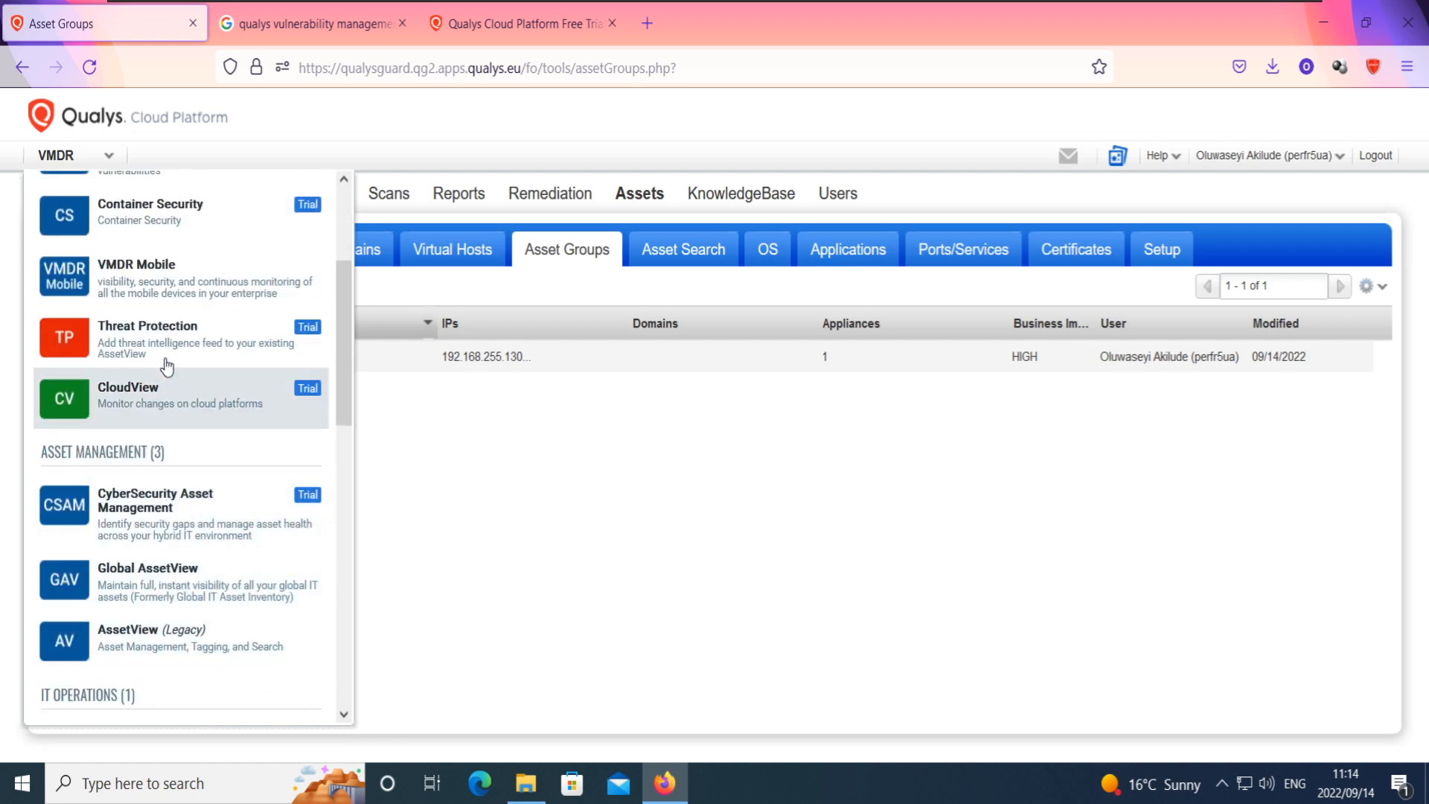
pyautogui.scroll(3, 167, 366)
pyautogui.scroll(-5, 170, 401)
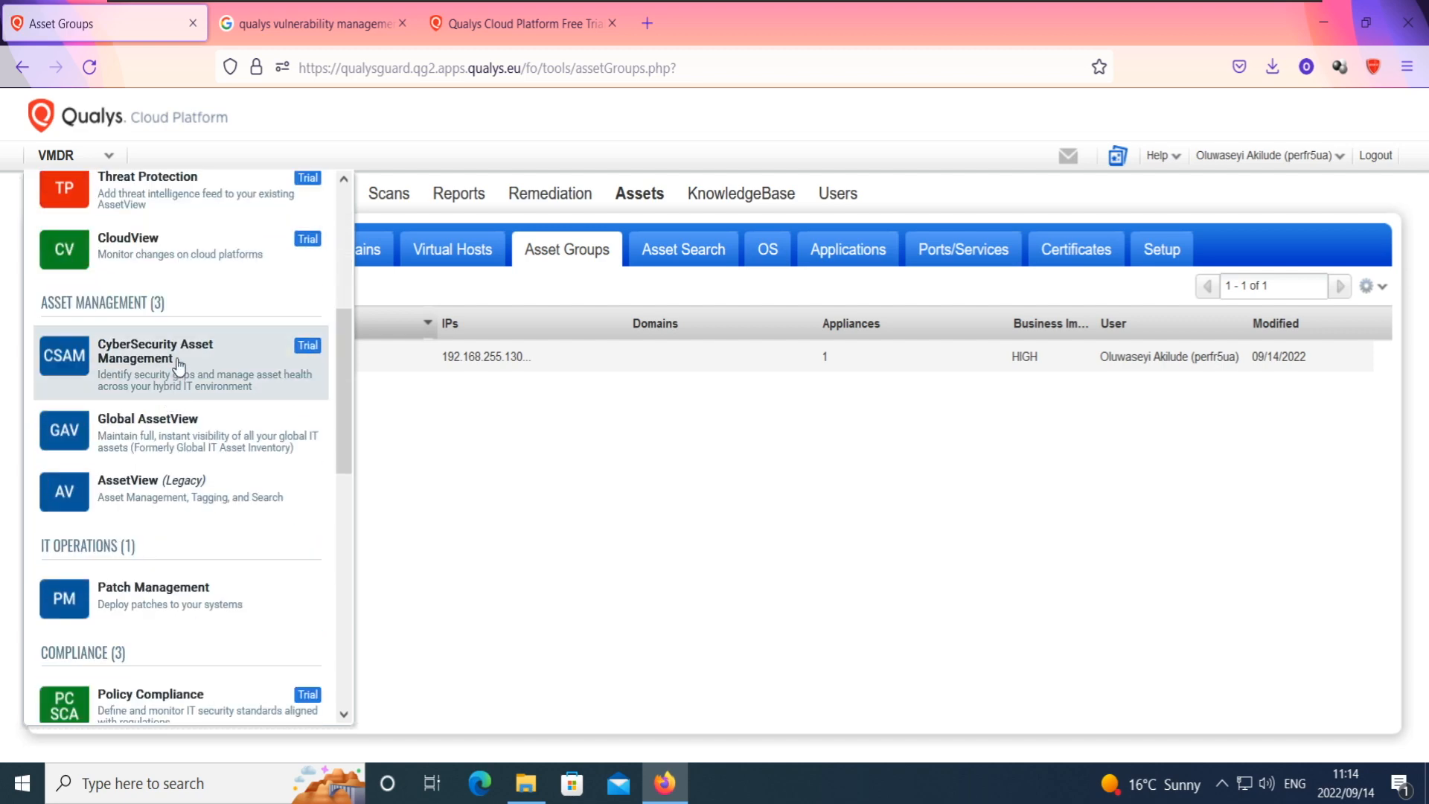
pyautogui.scroll(2, 183, 376)
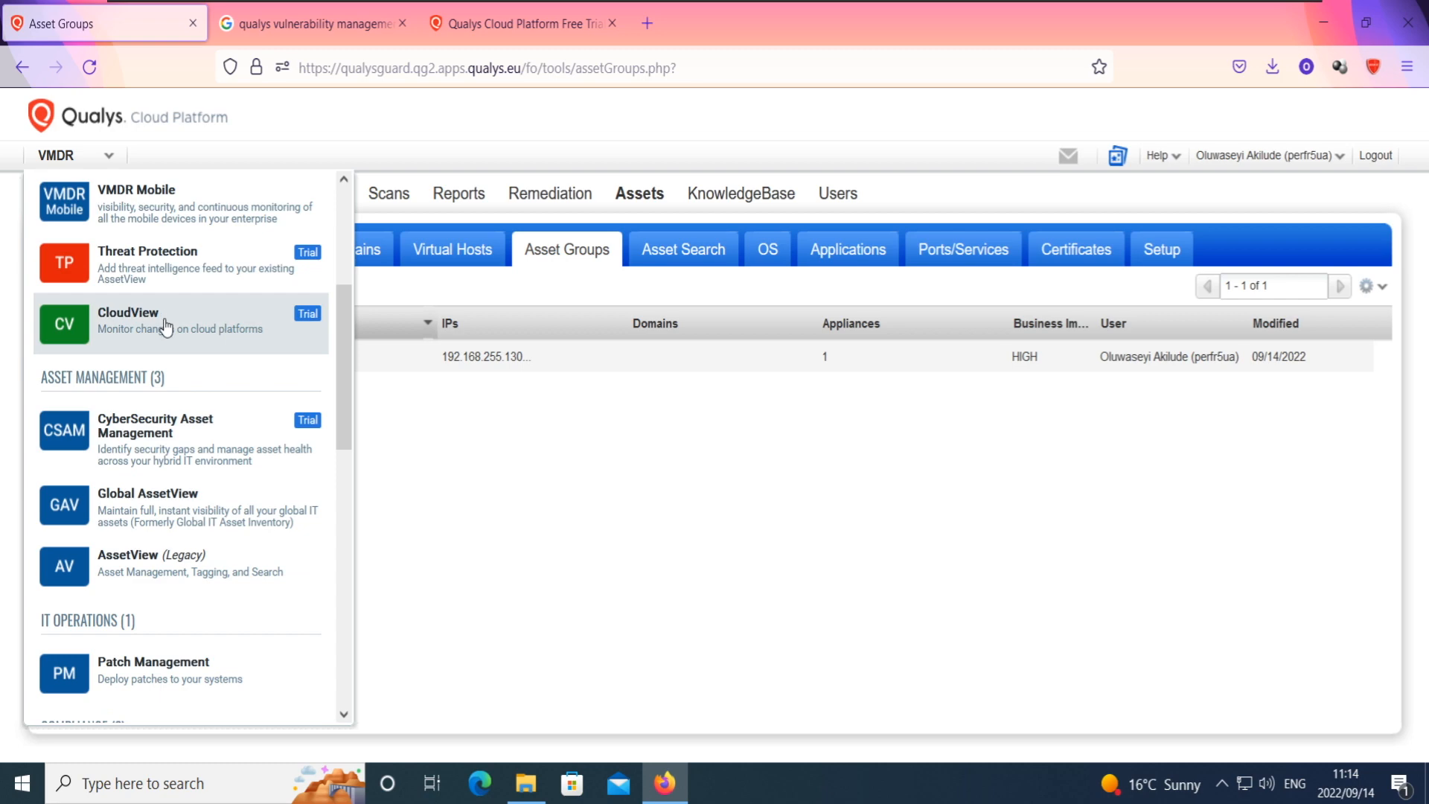
pyautogui.scroll(3, 165, 327)
pyautogui.scroll(1, 165, 328)
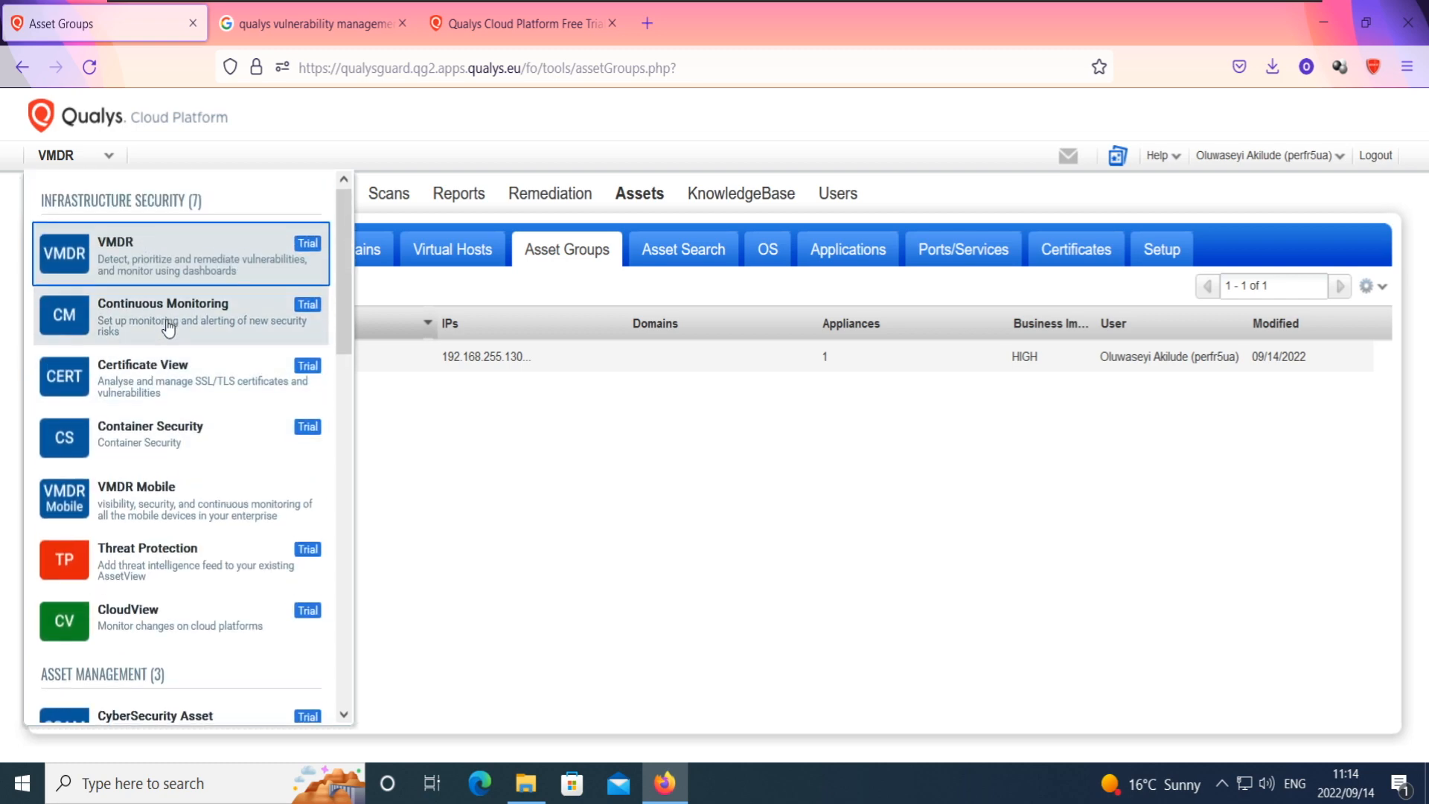
pyautogui.scroll(-7, 167, 328)
pyautogui.scroll(-5, 169, 327)
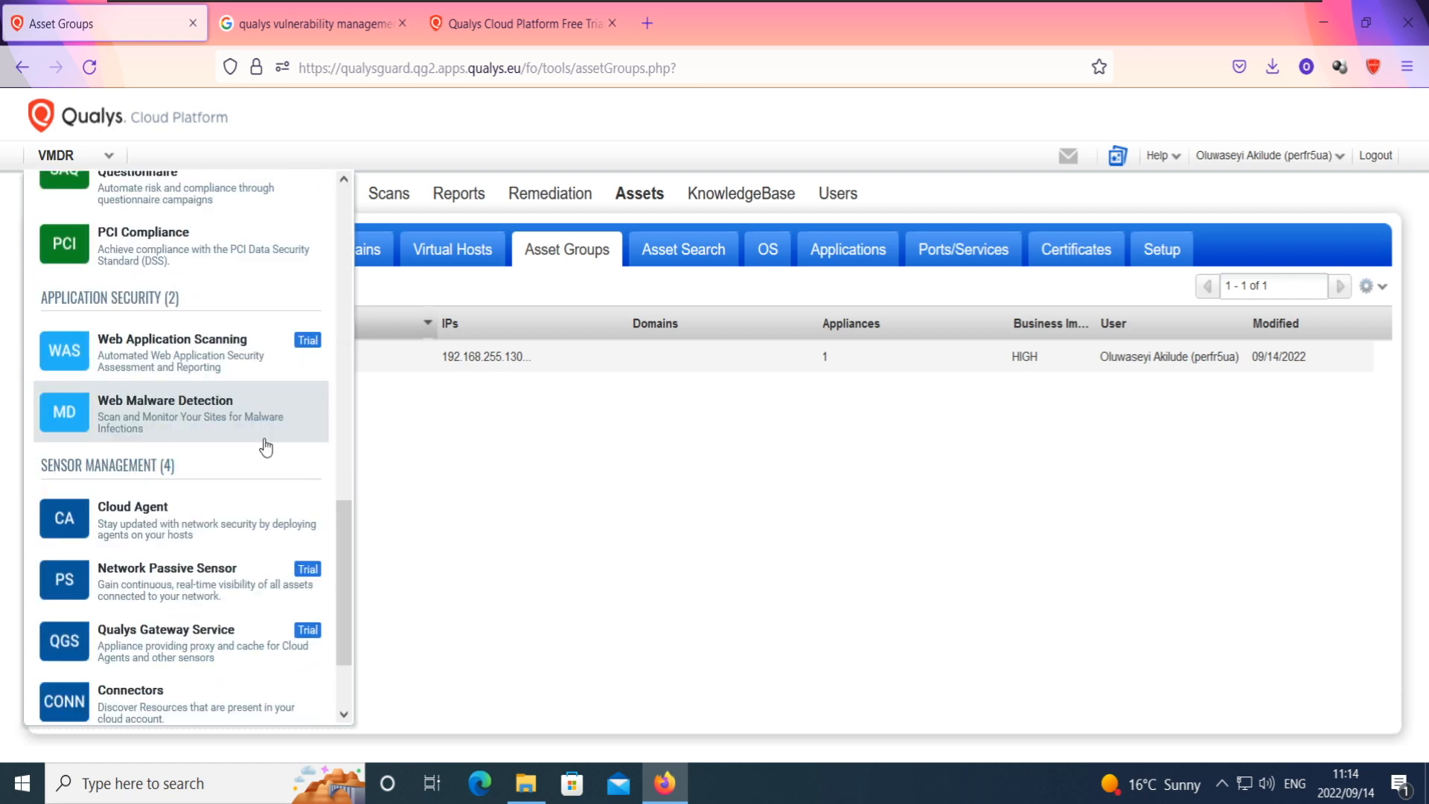
# Step: Review the single managed agent in Cloud Agent, then switch to CyberSecurity Asset Management
pyautogui.click(130, 513)
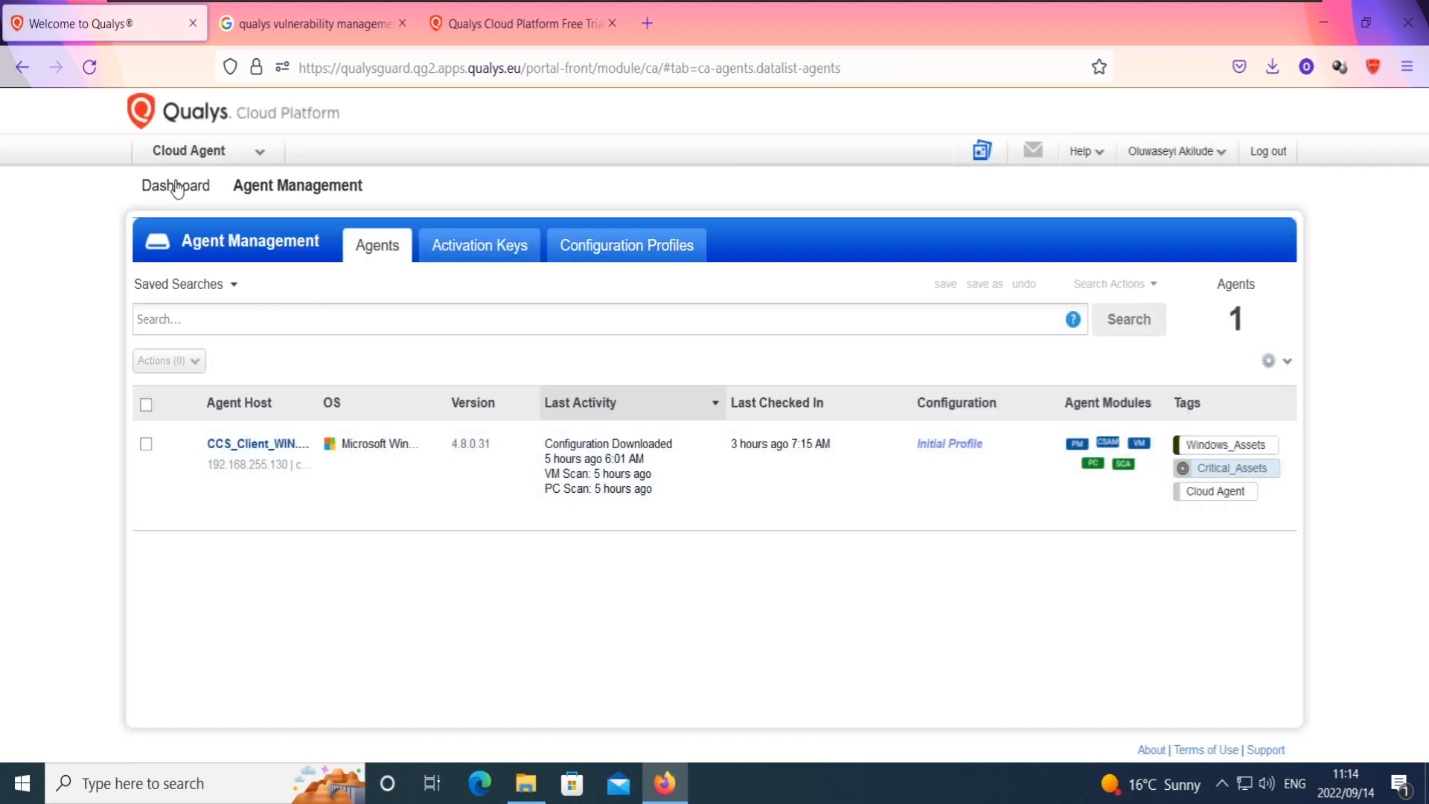
pyautogui.click(255, 153)
pyautogui.scroll(-2, 234, 570)
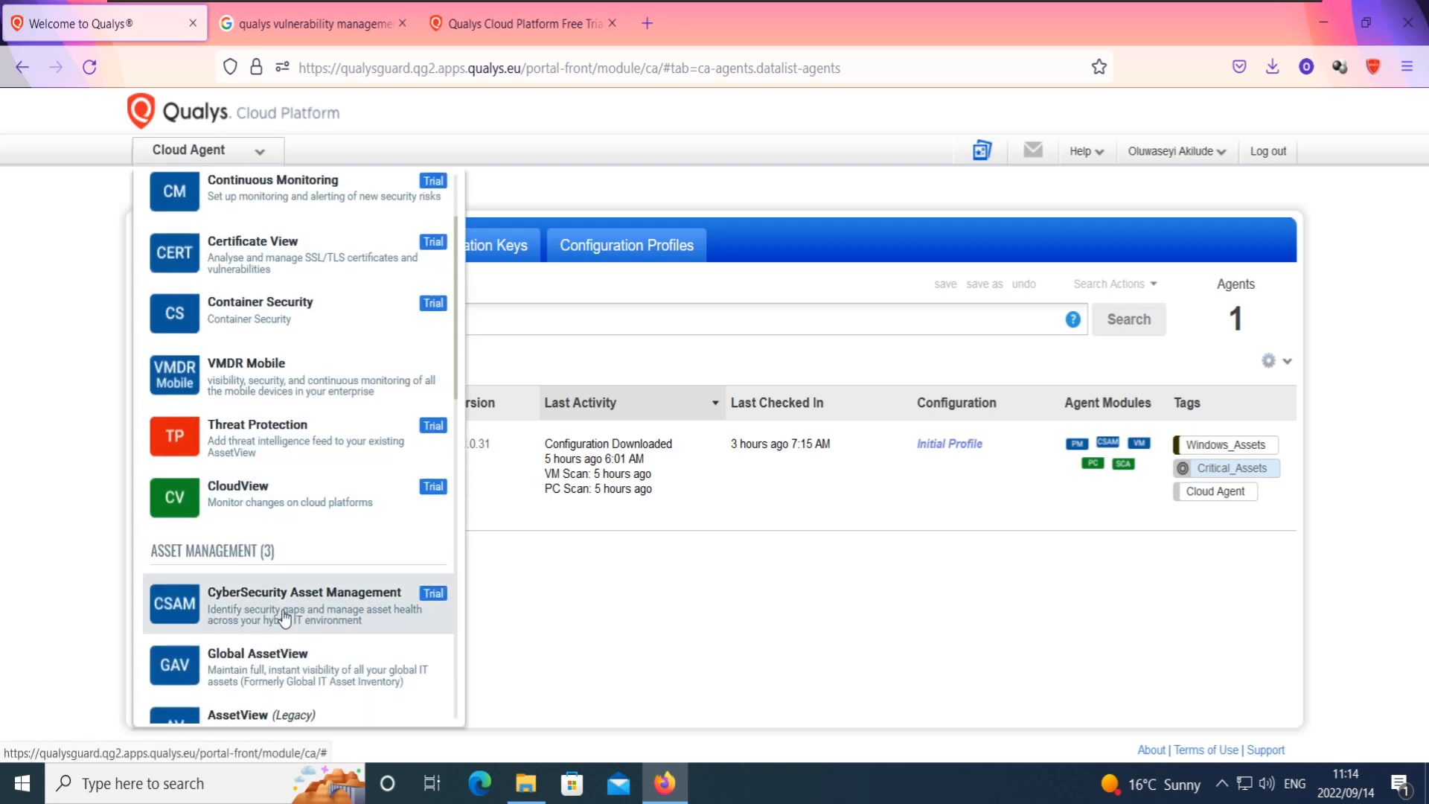
pyautogui.click(285, 615)
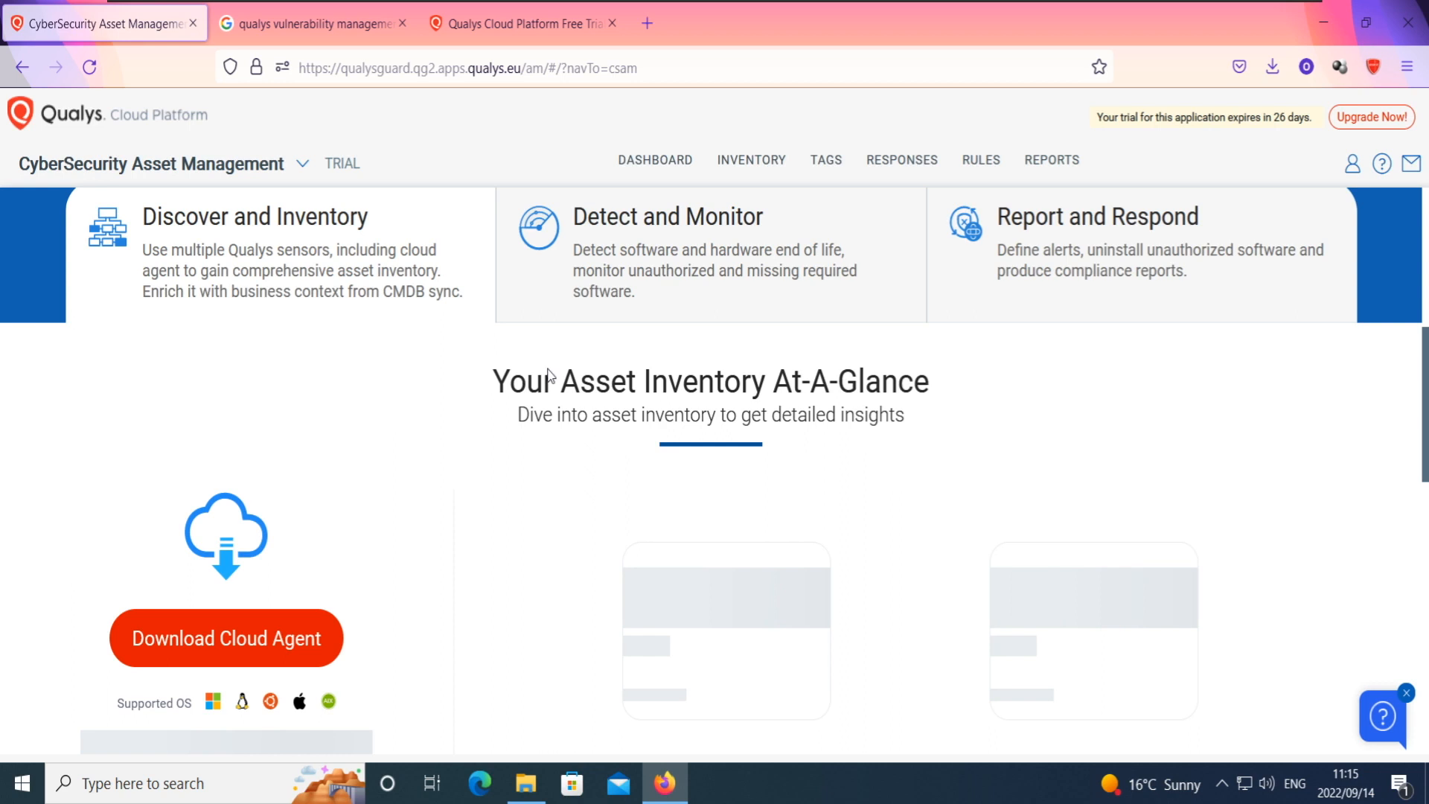
# Step: Open the inventory of 2 assets and inspect their criticality score 4 breakdown
pyautogui.click(737, 160)
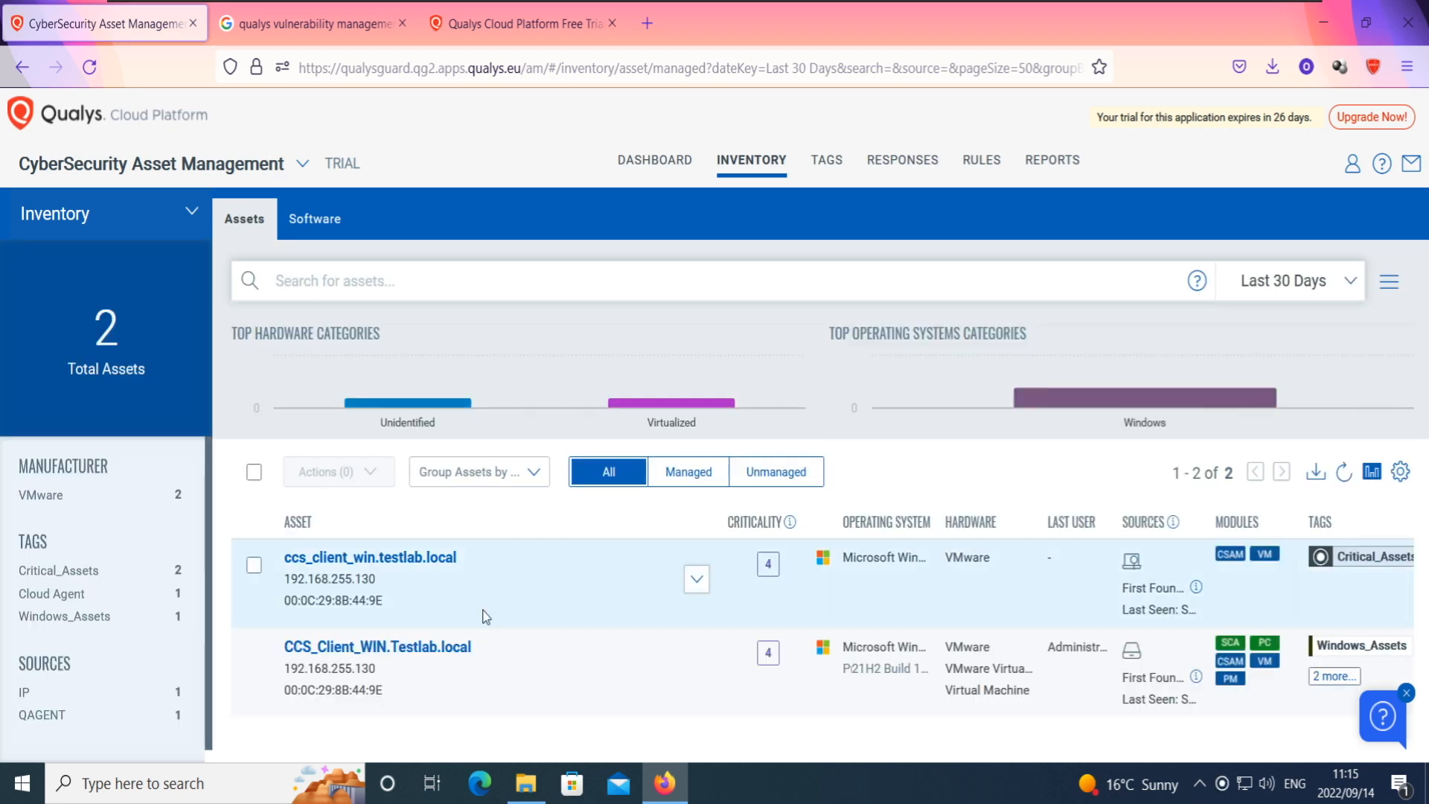
pyautogui.click(768, 570)
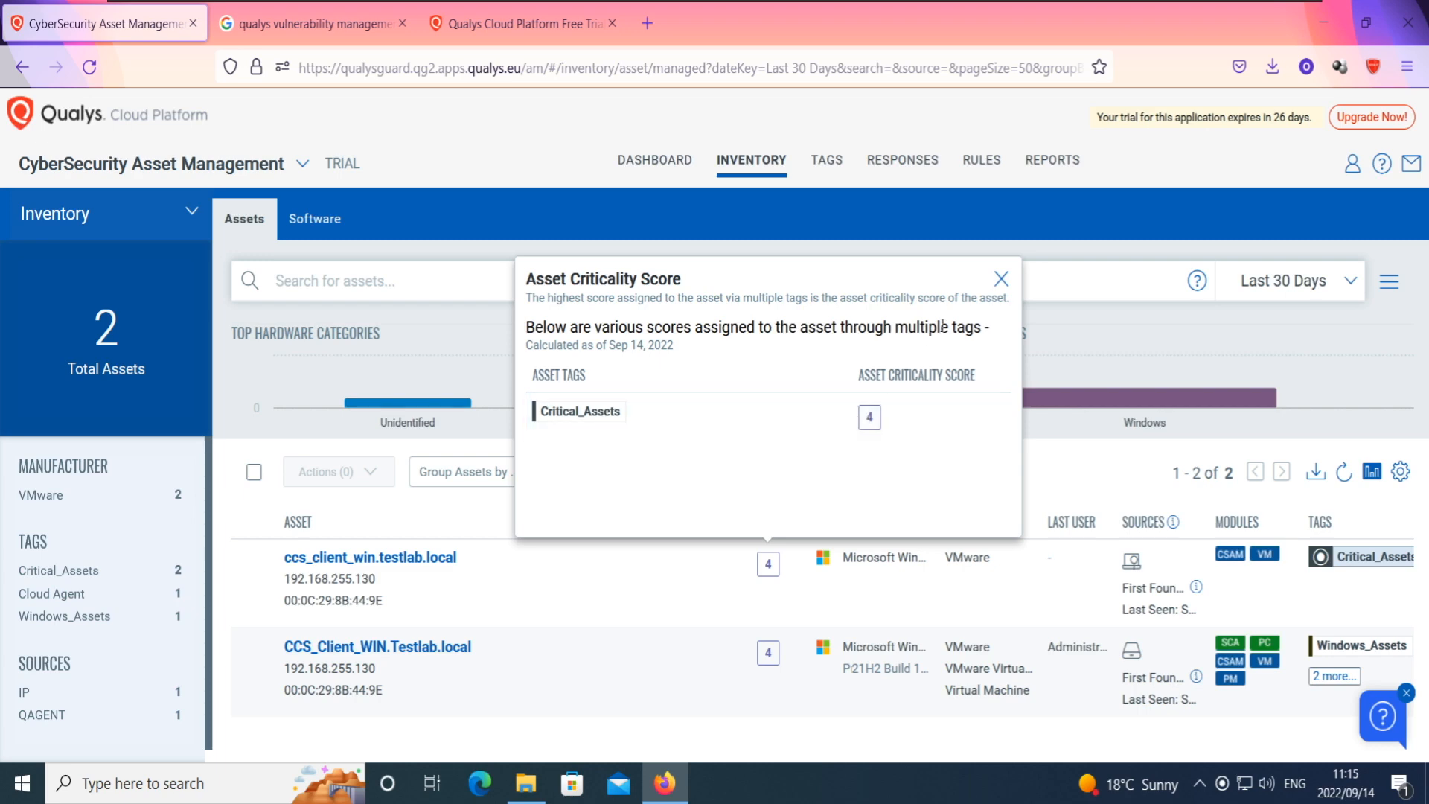
pyautogui.click(1002, 279)
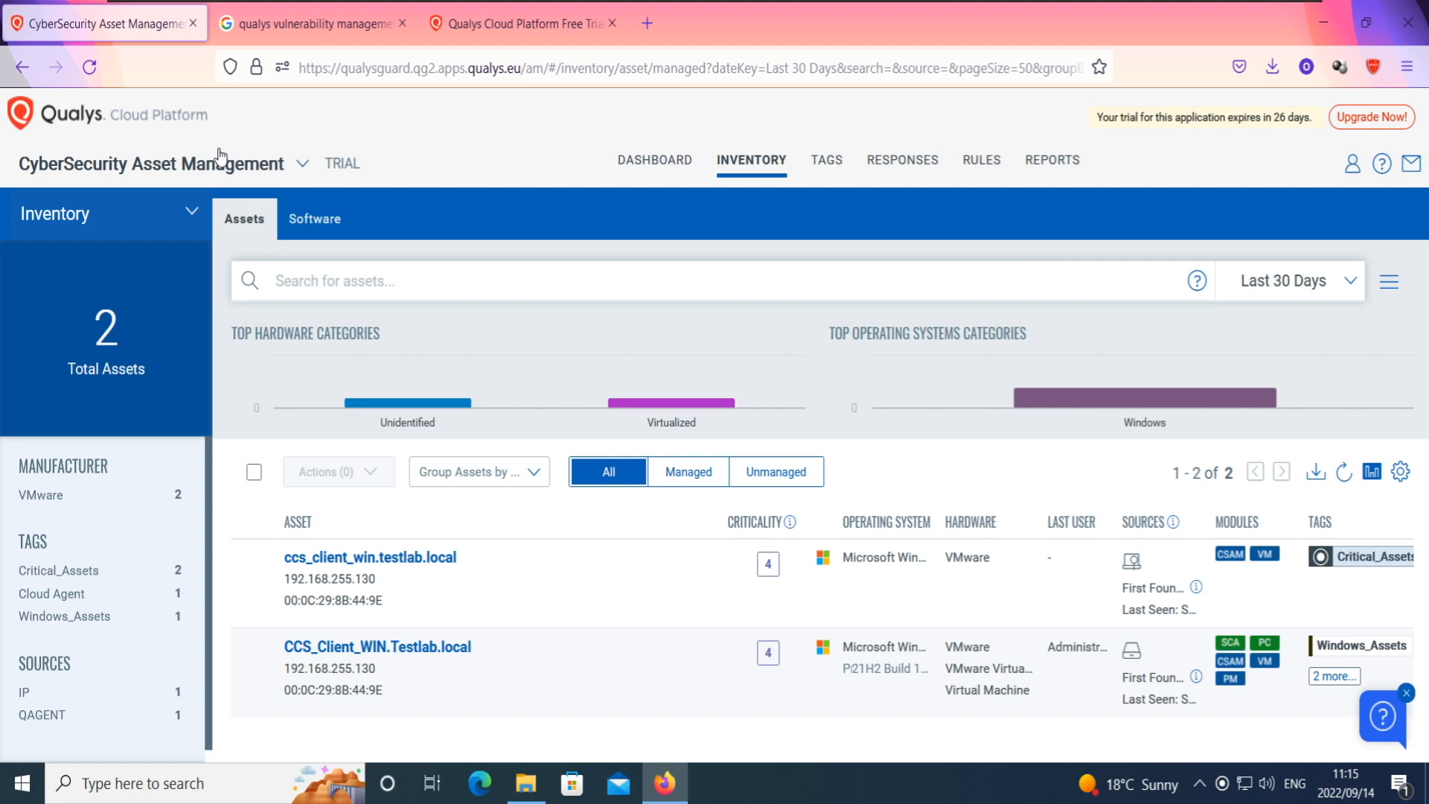
pyautogui.click(303, 164)
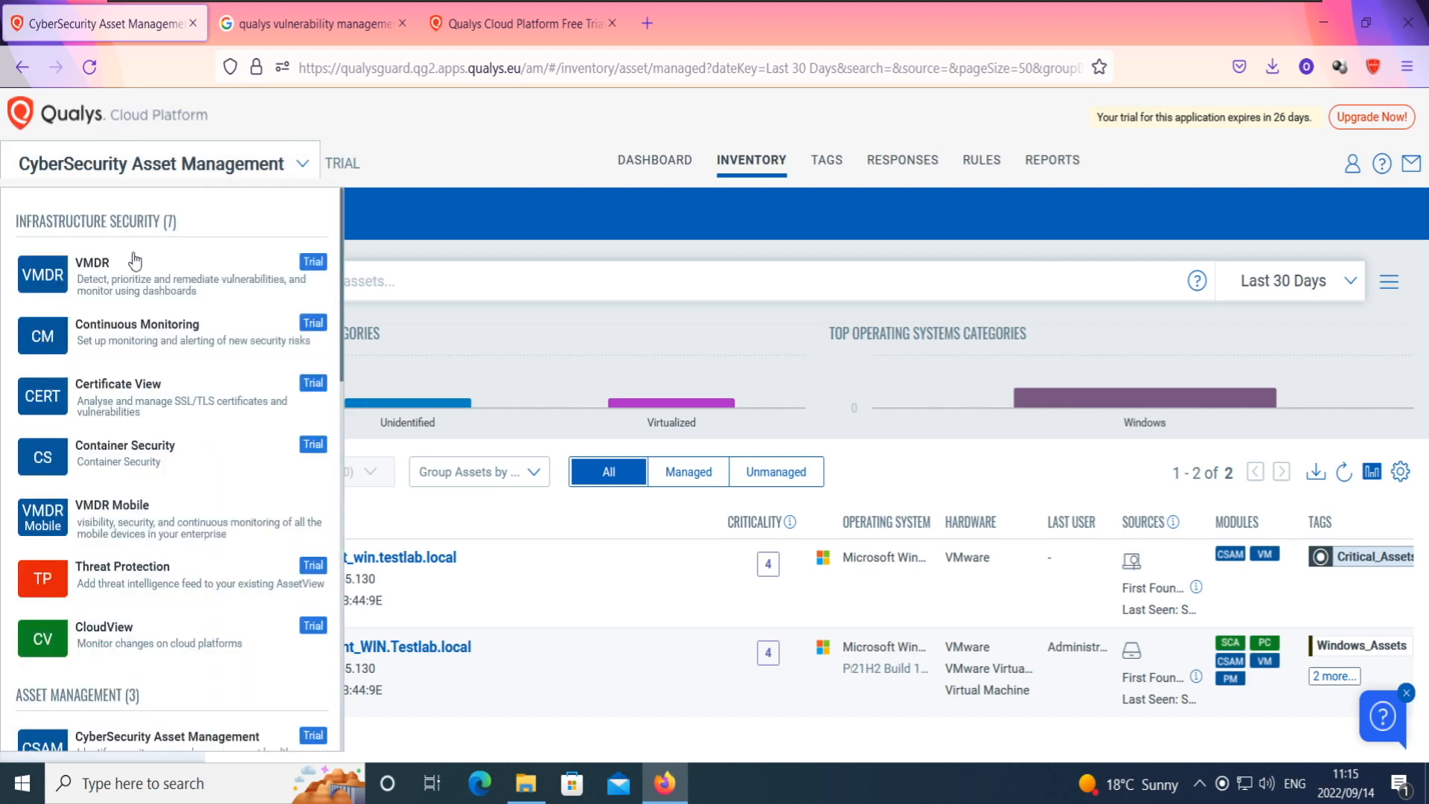
# Step: Return to VMDR and list Scans > Appliances, showing My_Virtual_Scanner at 192.168.255.140
pyautogui.click(91, 274)
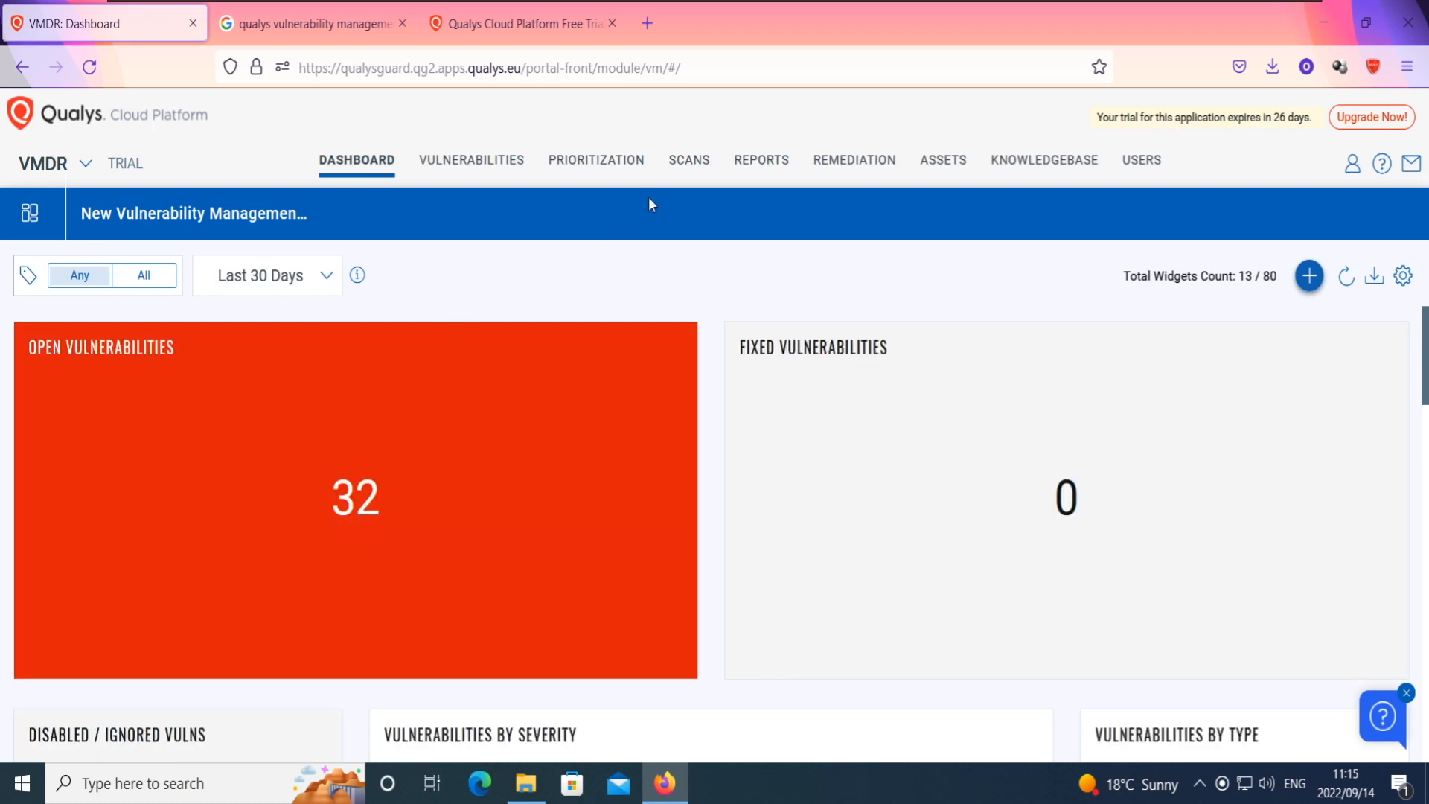
pyautogui.click(688, 164)
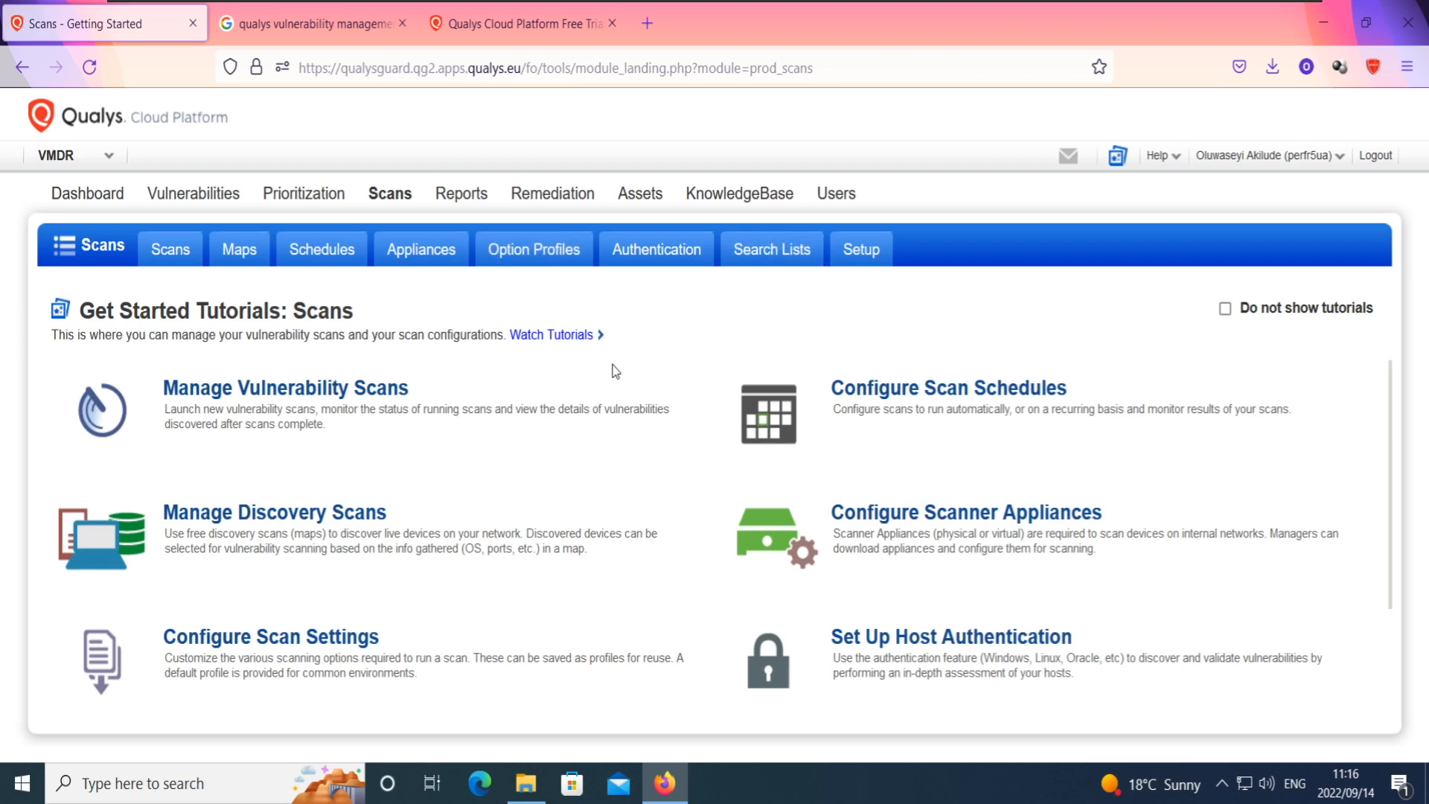
pyautogui.click(421, 251)
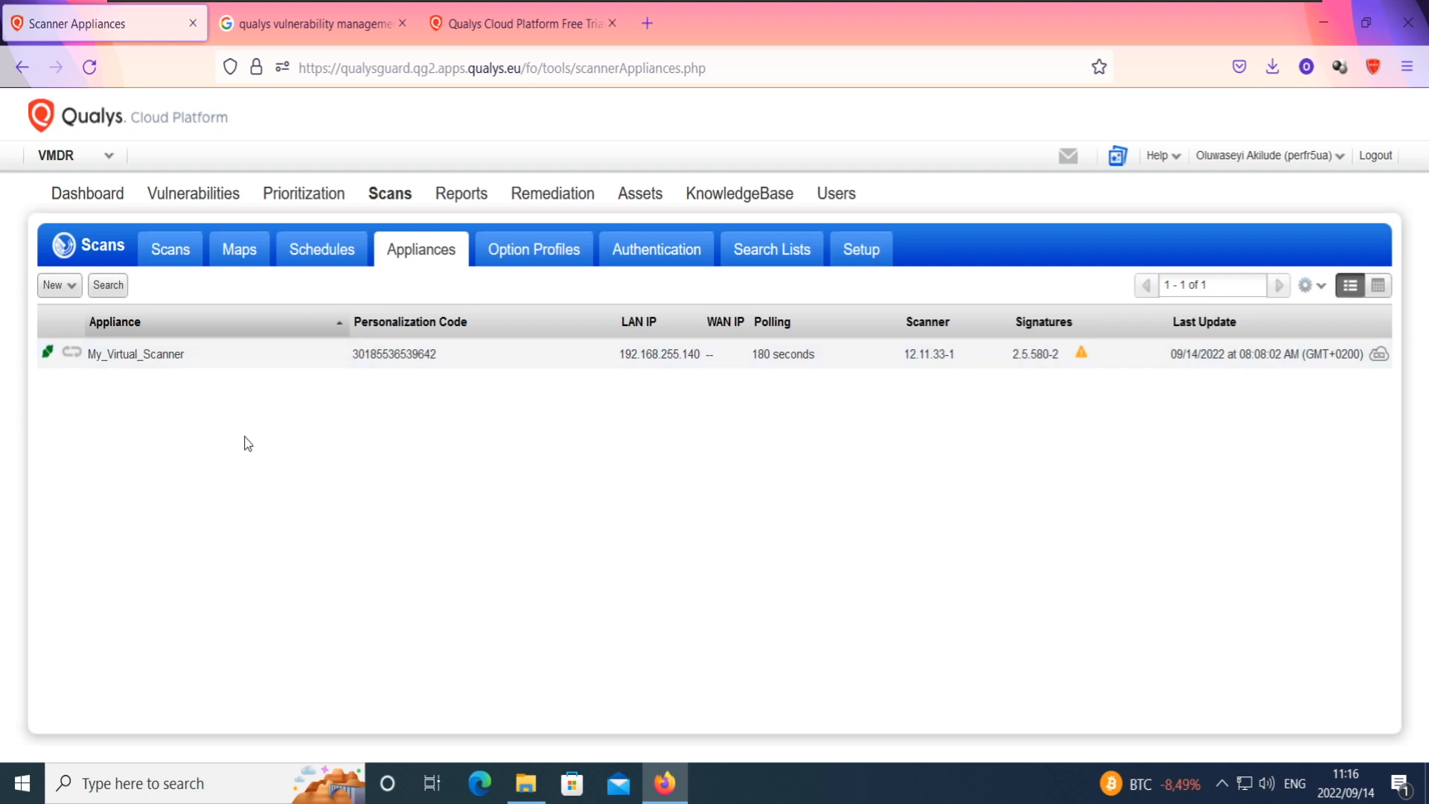
# Step: Abandon the physical scanner appliance activation and open Add New Virtual Scanner instead
pyautogui.click(69, 293)
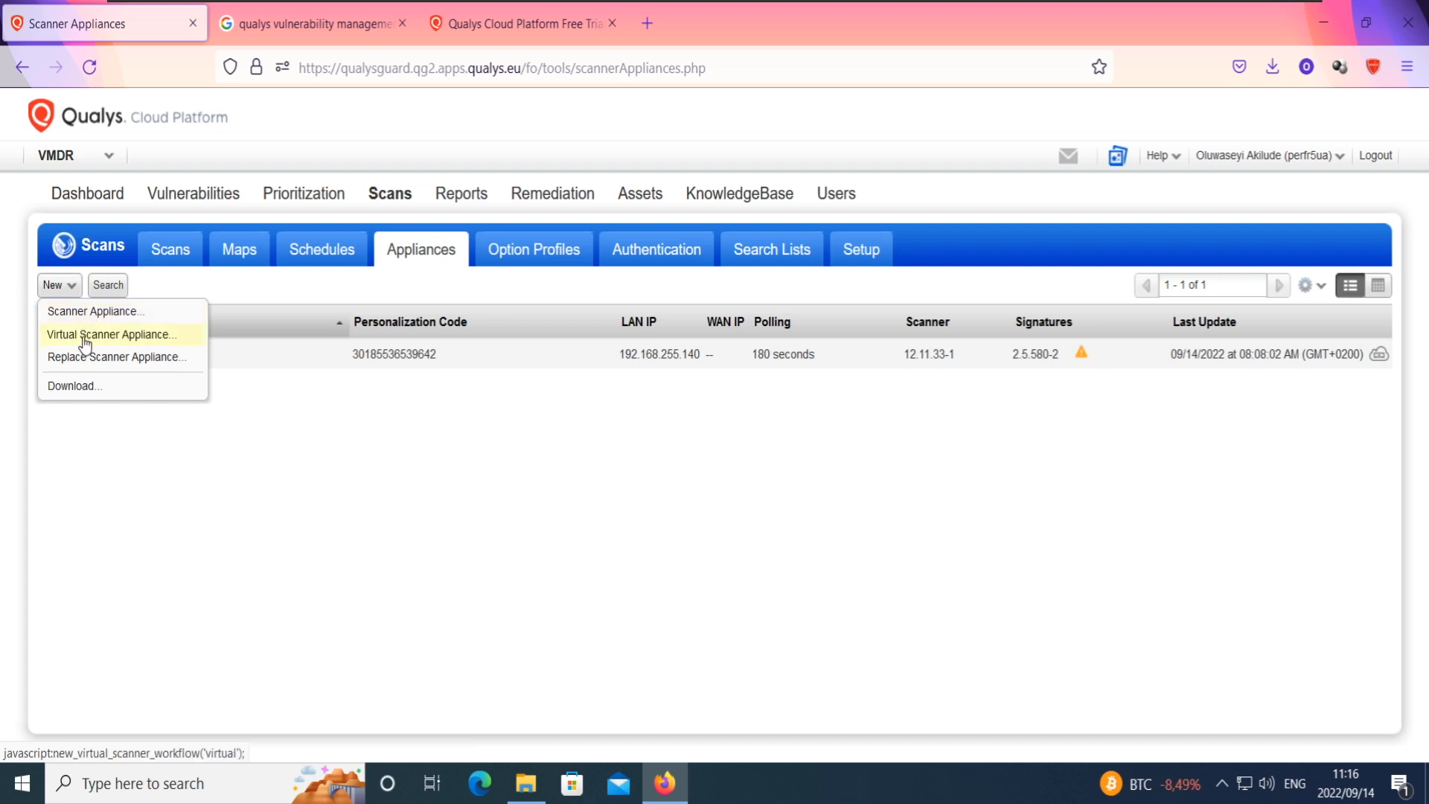
pyautogui.click(96, 313)
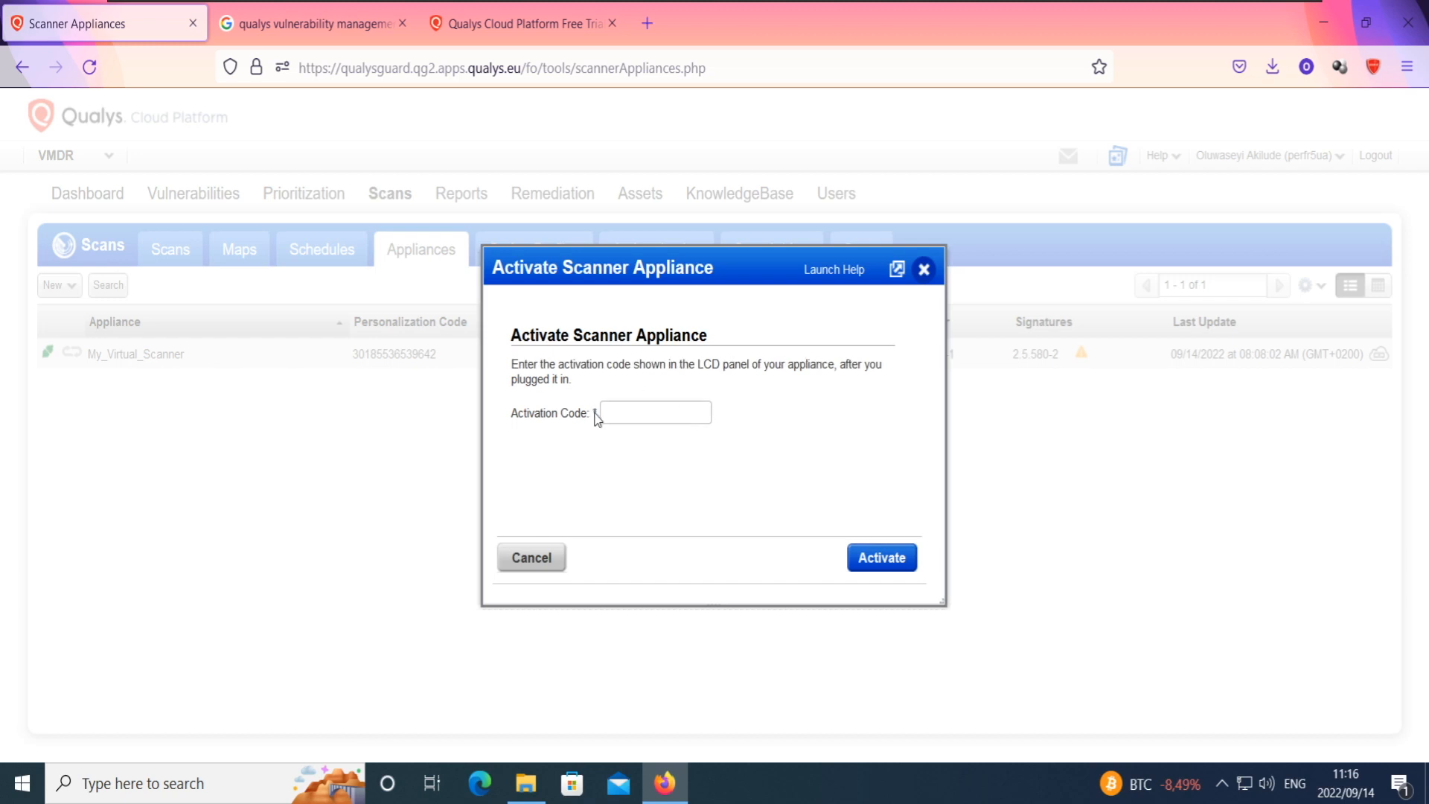
pyautogui.click(642, 416)
pyautogui.click(924, 268)
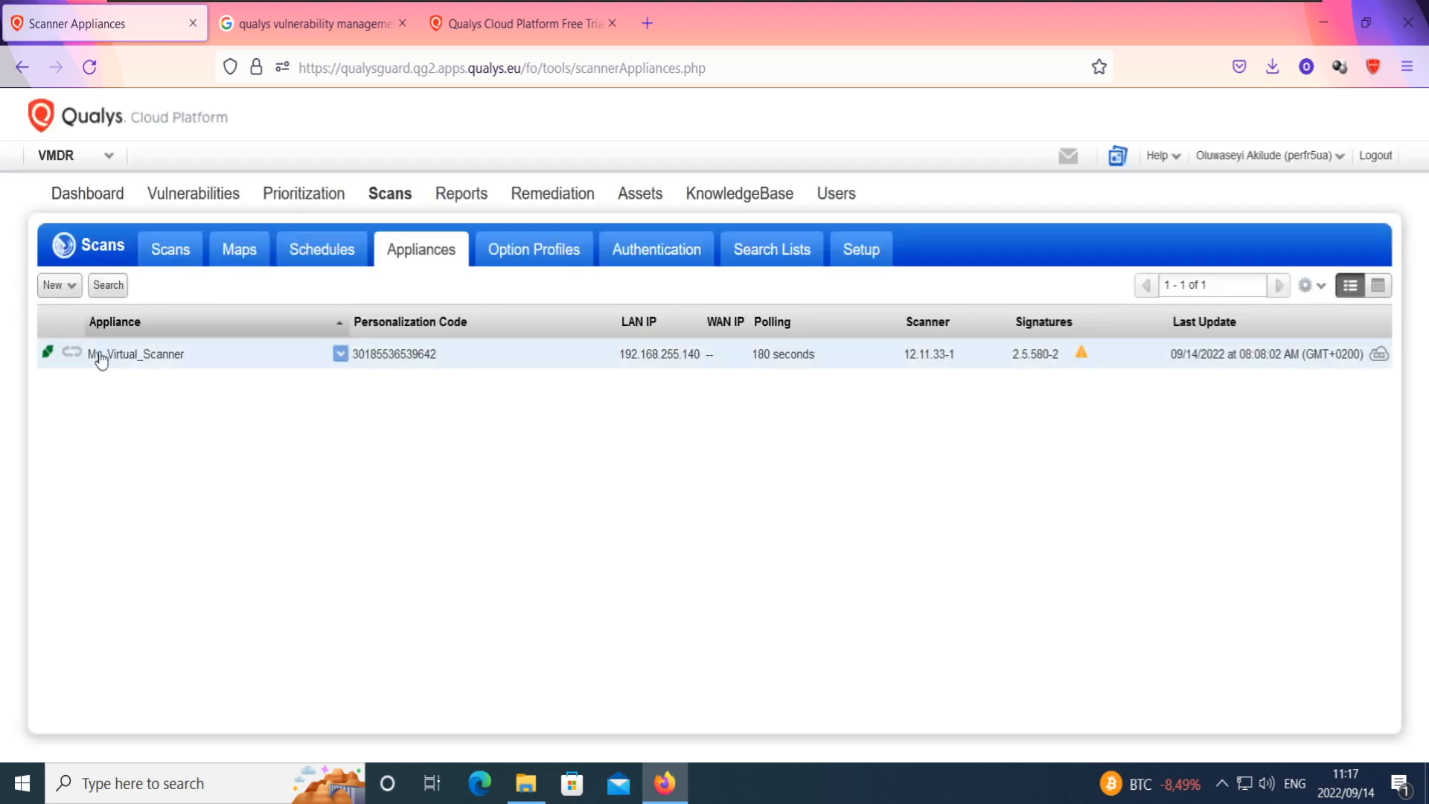
pyautogui.click(70, 288)
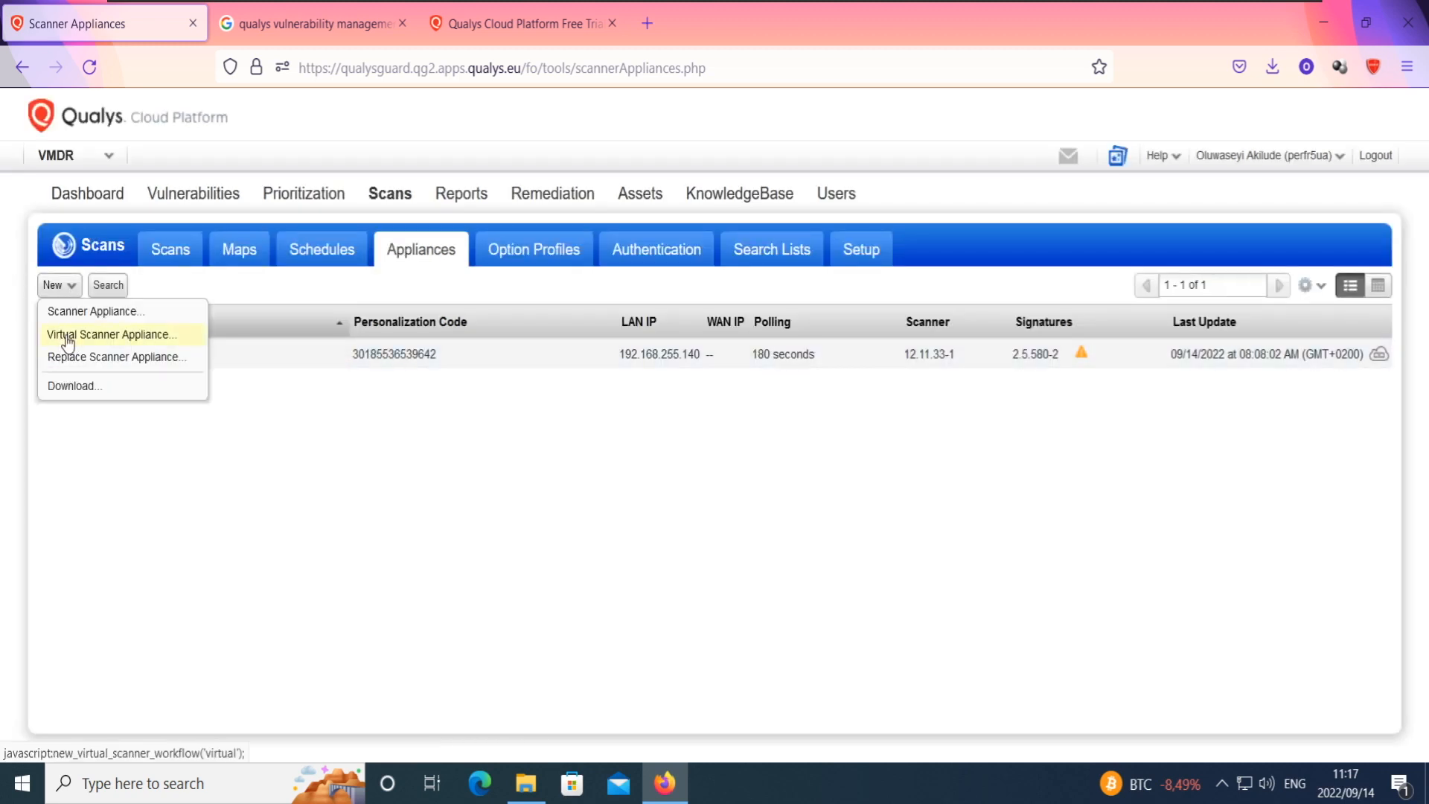
pyautogui.click(71, 342)
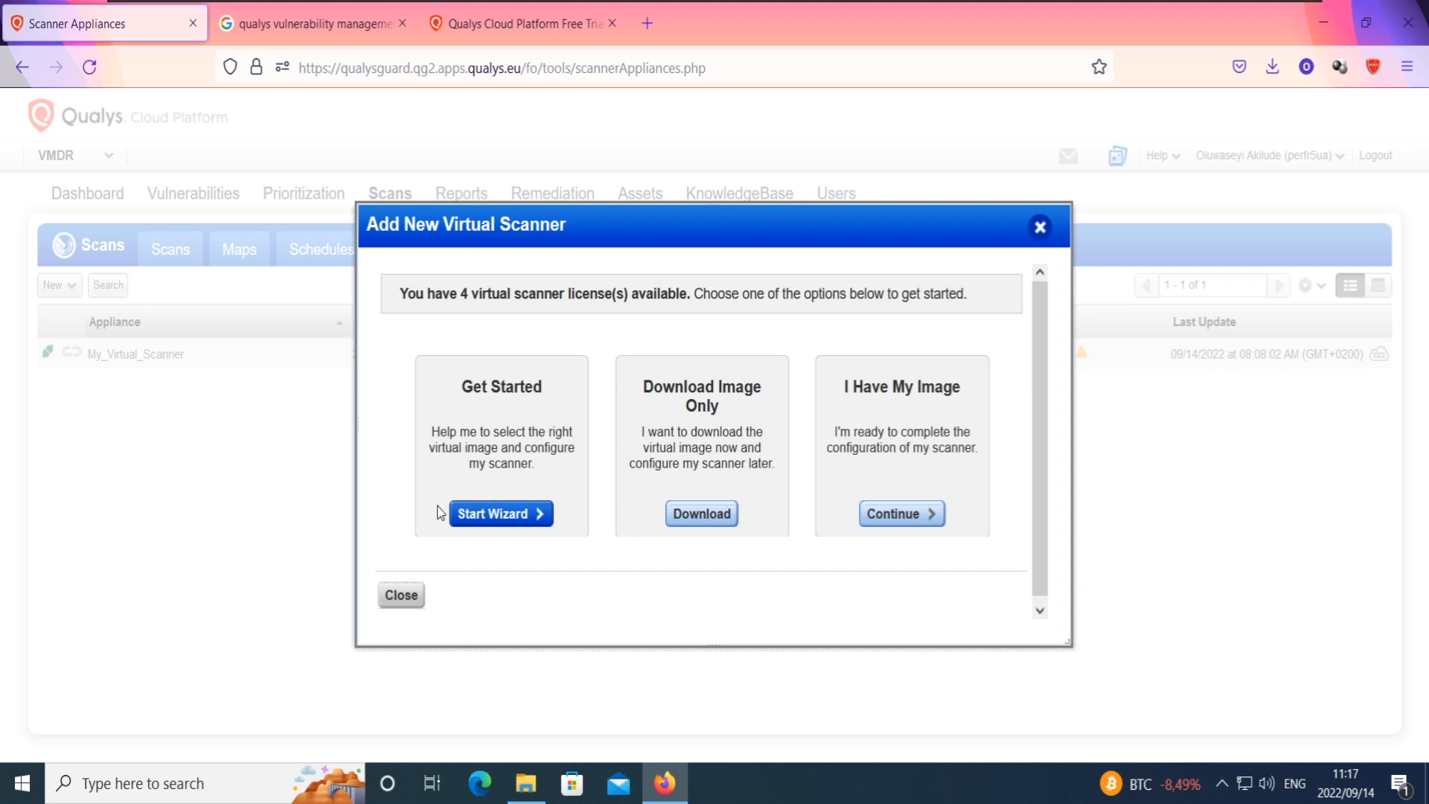
# Step: Start the wizard, name the scanner New_Virtual_Scanner, and choose the VMware Workstation platform
pyautogui.click(507, 517)
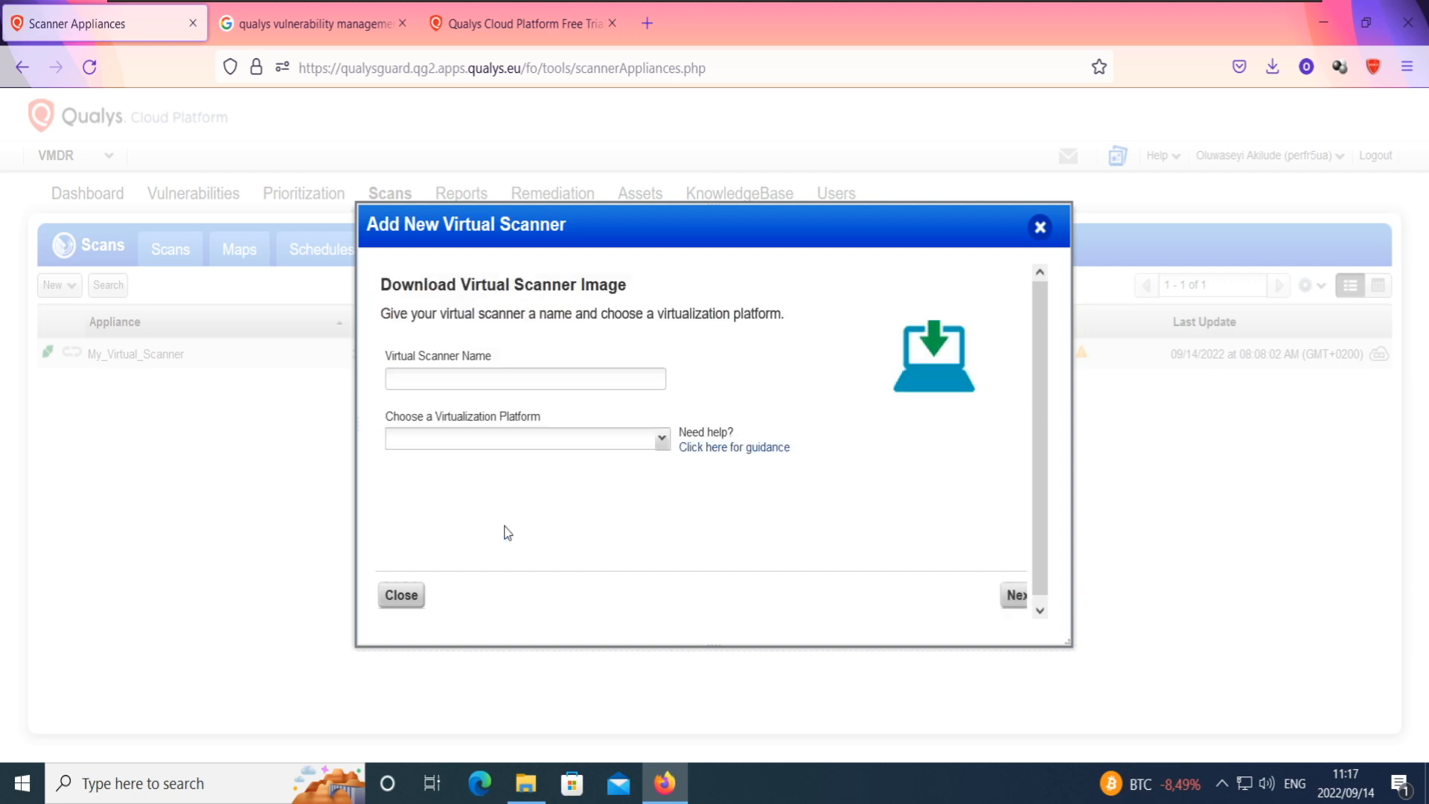
pyautogui.click(470, 380)
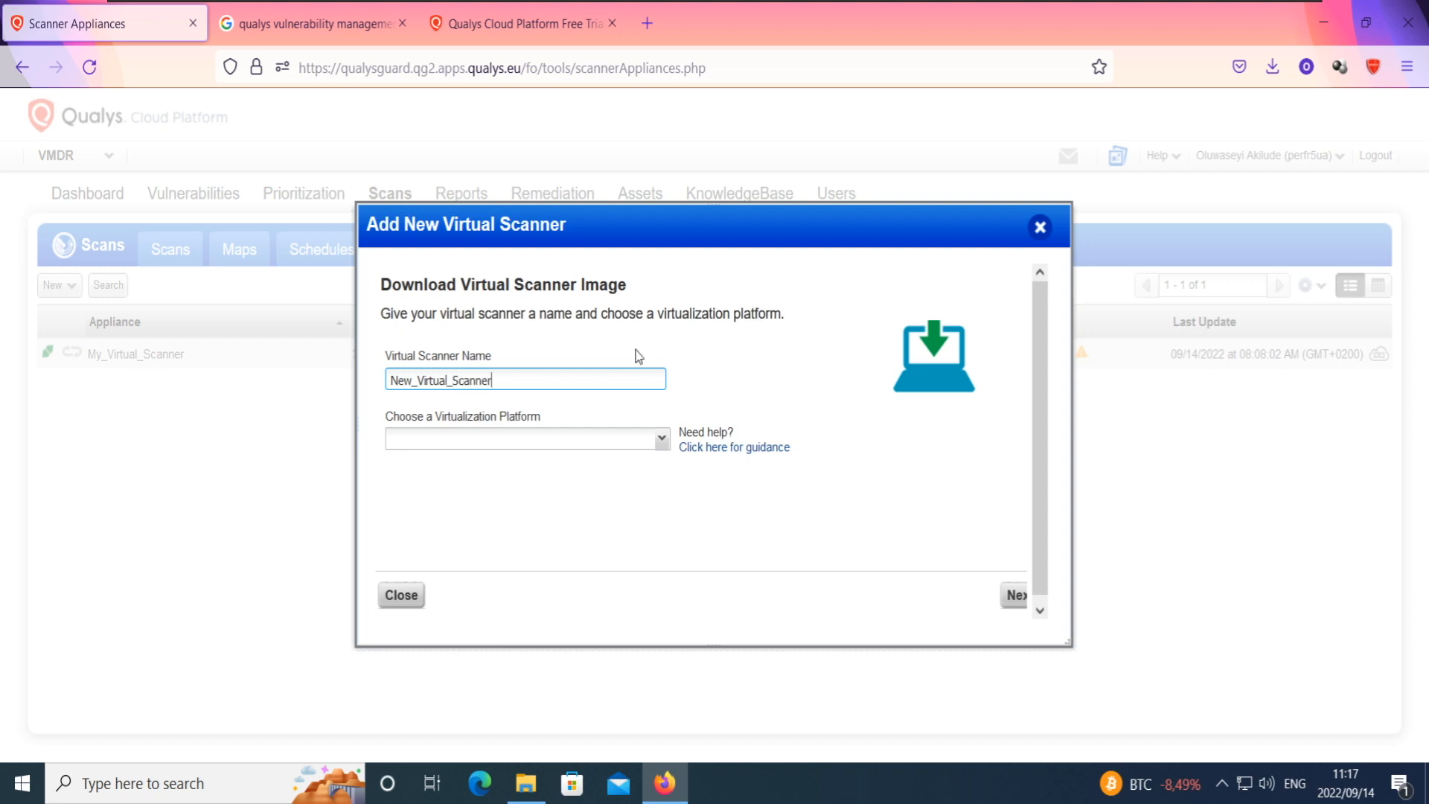
pyautogui.click(616, 440)
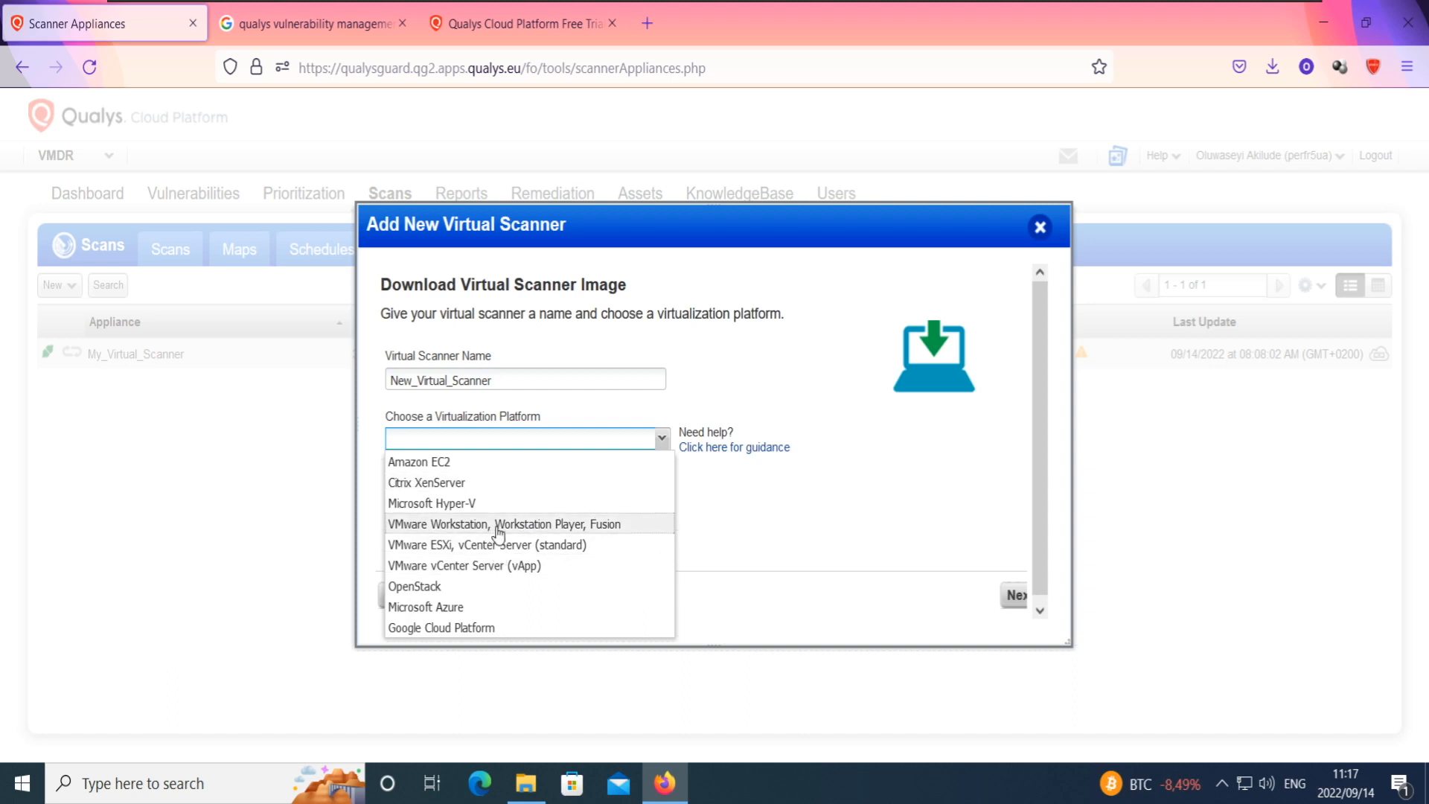
pyautogui.moveTo(596, 3)
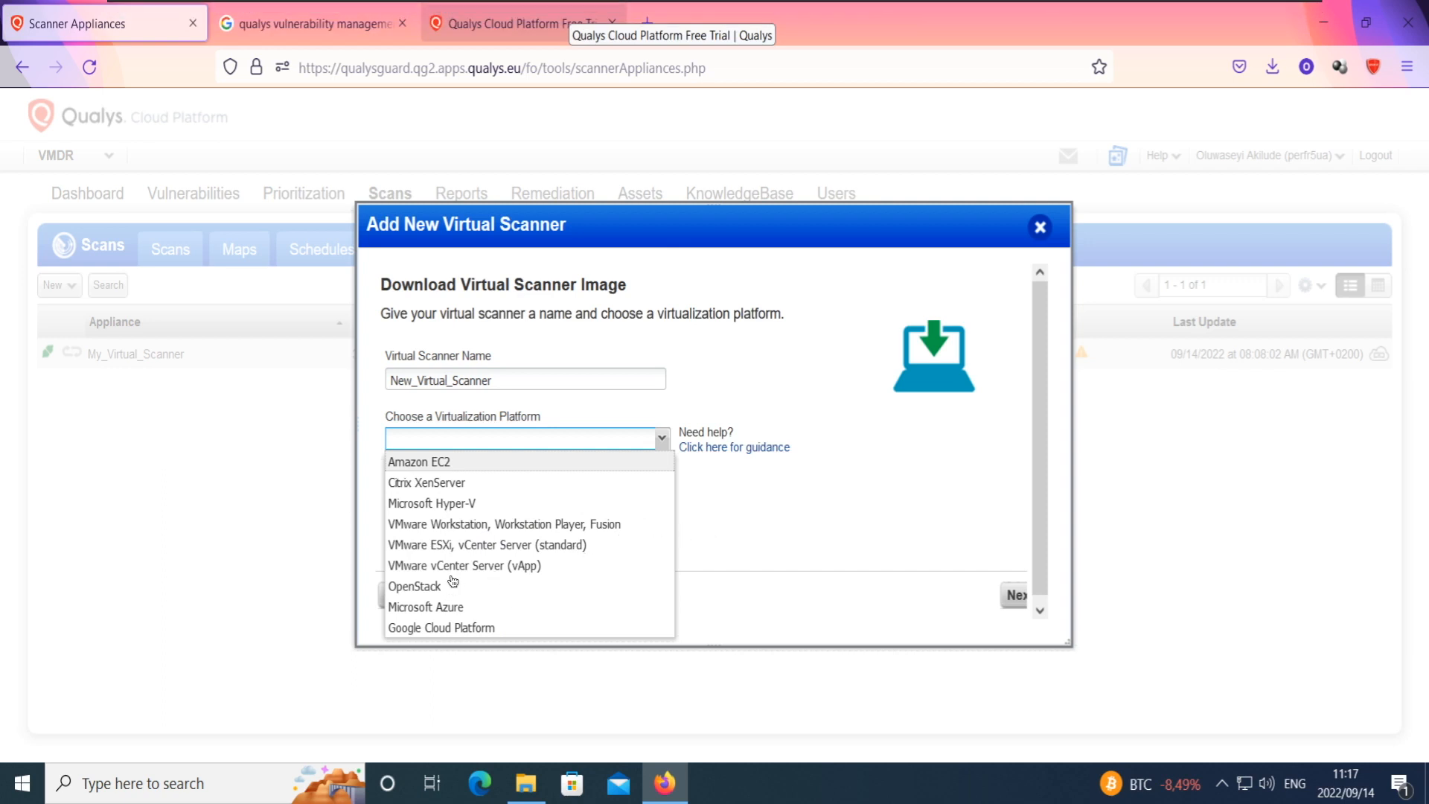
pyautogui.click(504, 530)
# Step: Continue, cancel the duplicate image download, and find qVSA-2.7.31-2.ova in Downloads
pyautogui.click(1016, 605)
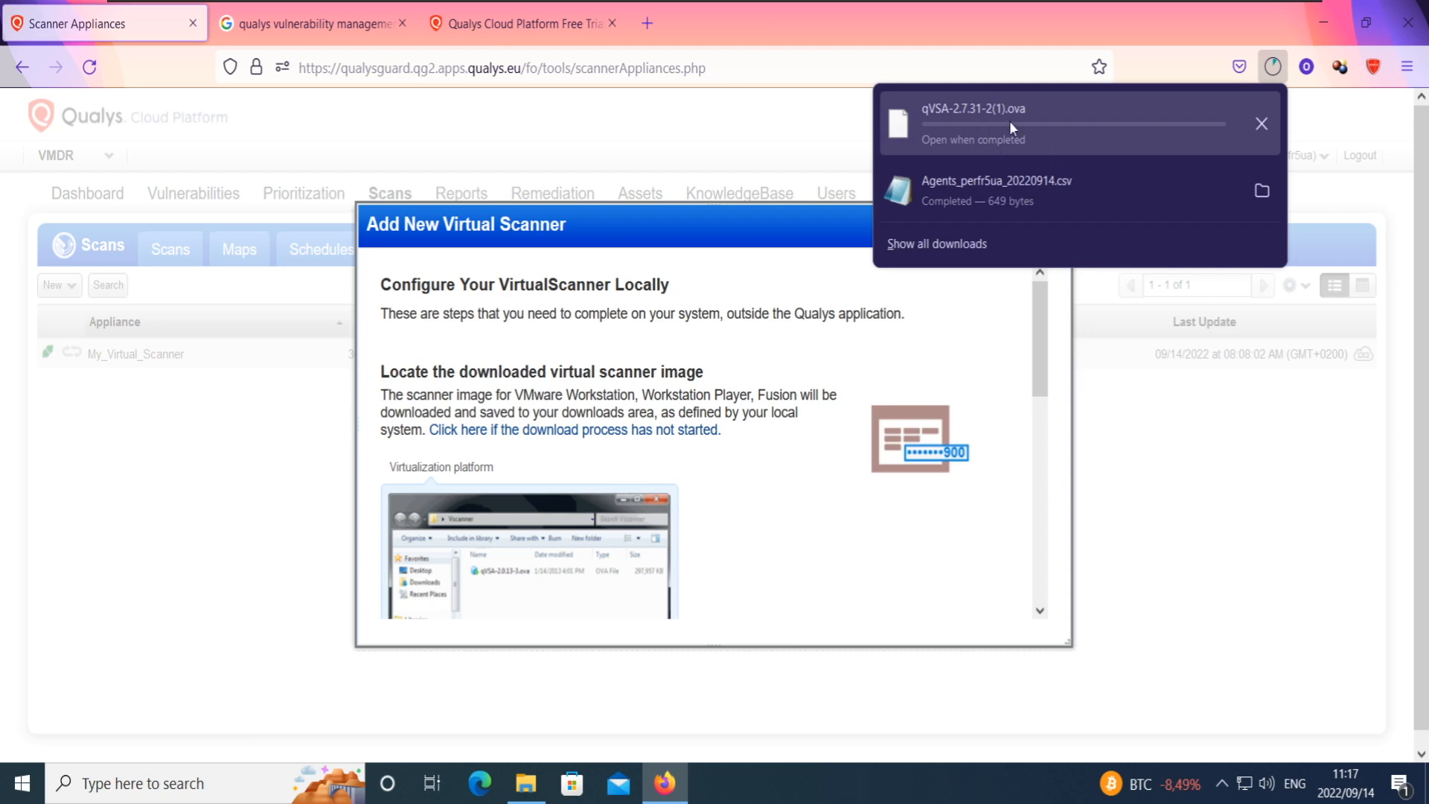
pyautogui.click(1264, 121)
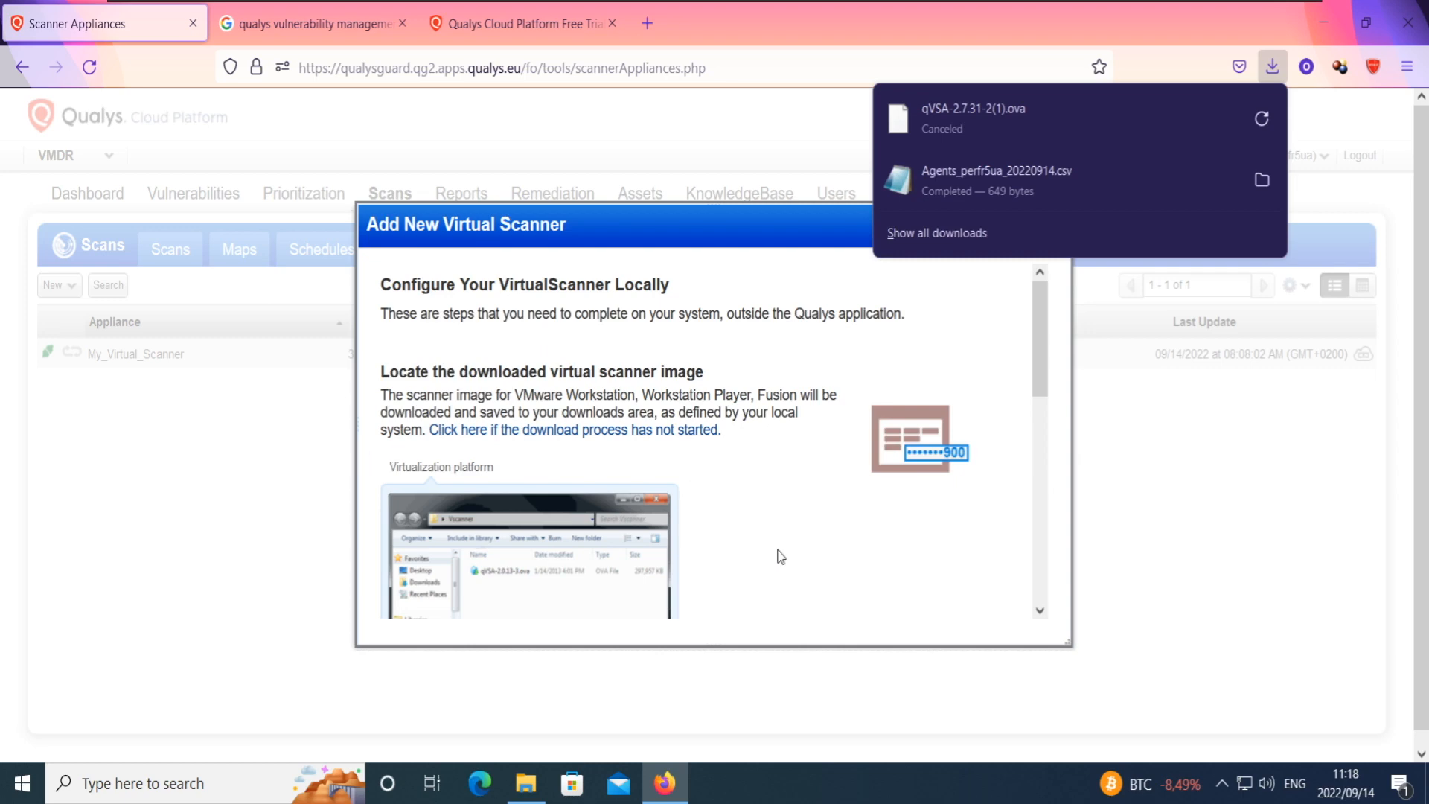
pyautogui.click(527, 783)
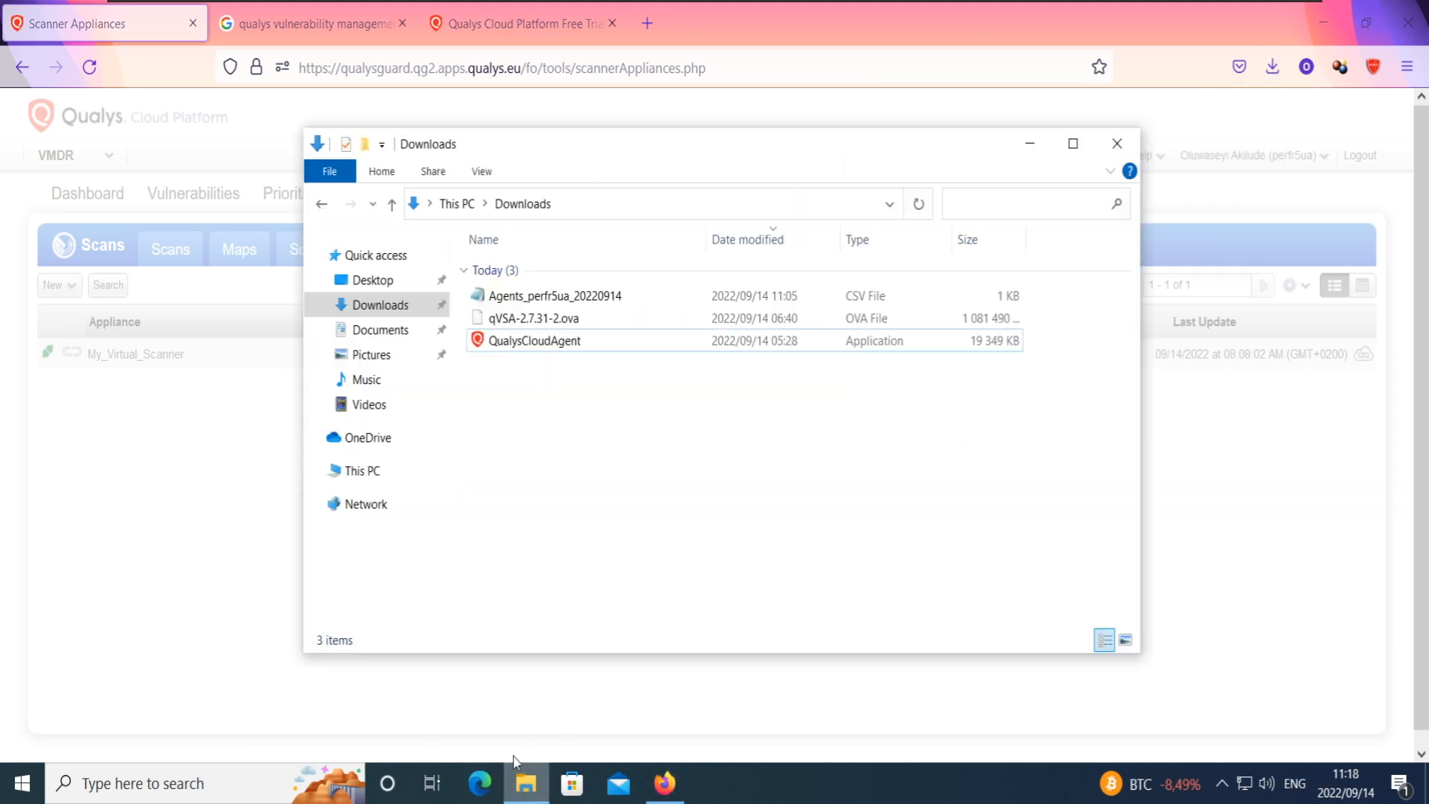
# Step: Select the qVSA-2.7.31-2.ova image, then show the Qualys Virtual Scanner VM's console main menu
pyautogui.click(533, 318)
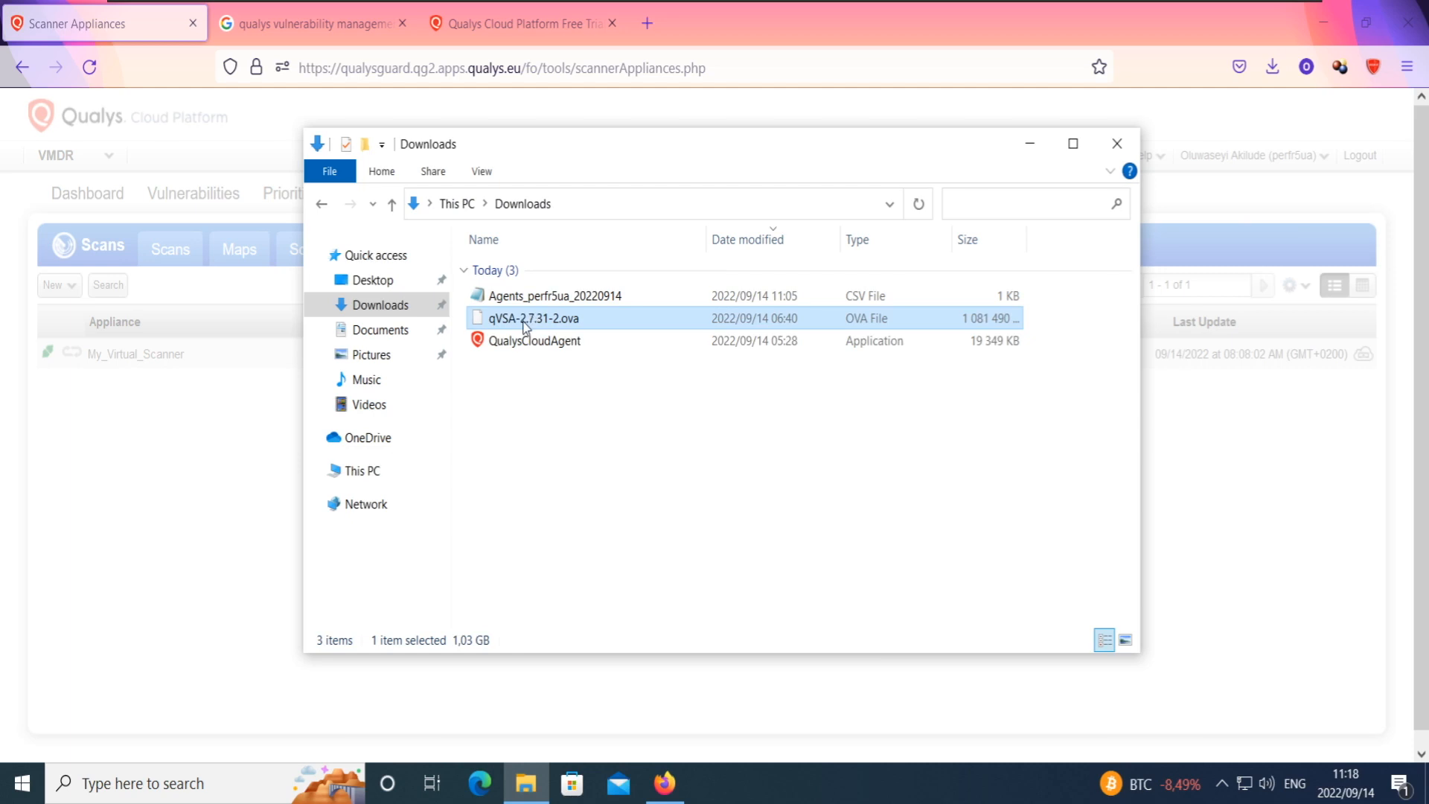
pyautogui.moveTo(590, 2)
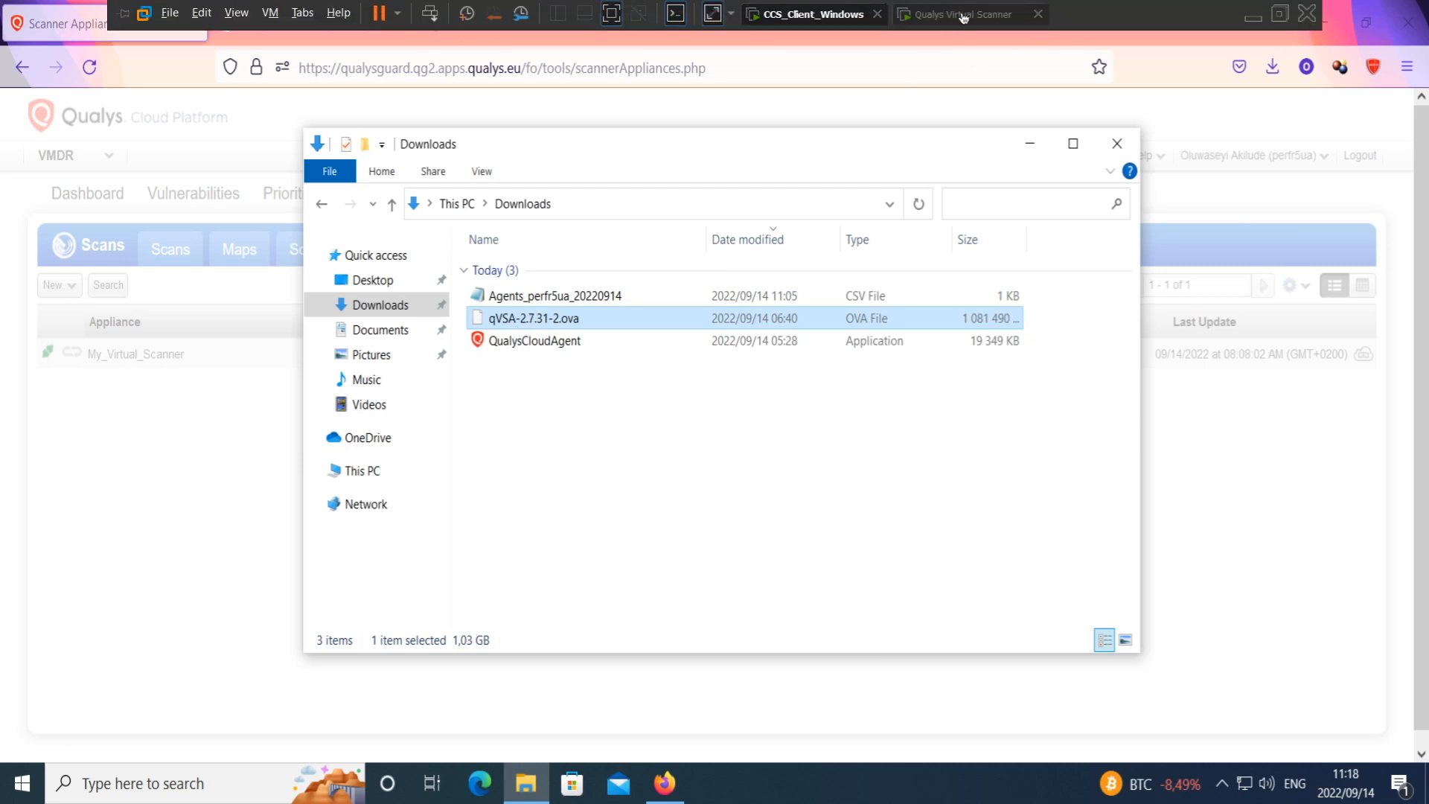
pyautogui.click(963, 18)
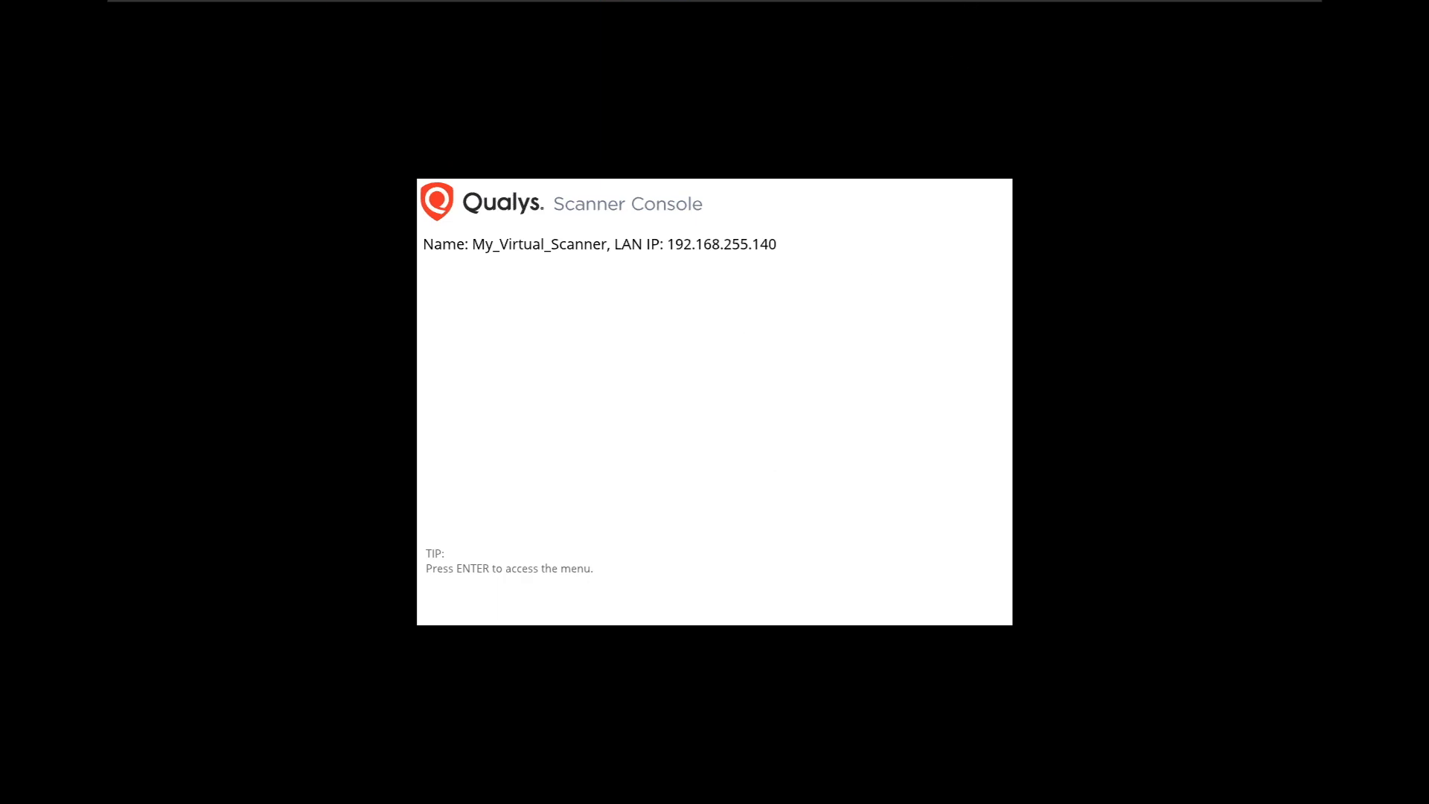
pyautogui.press('Return')
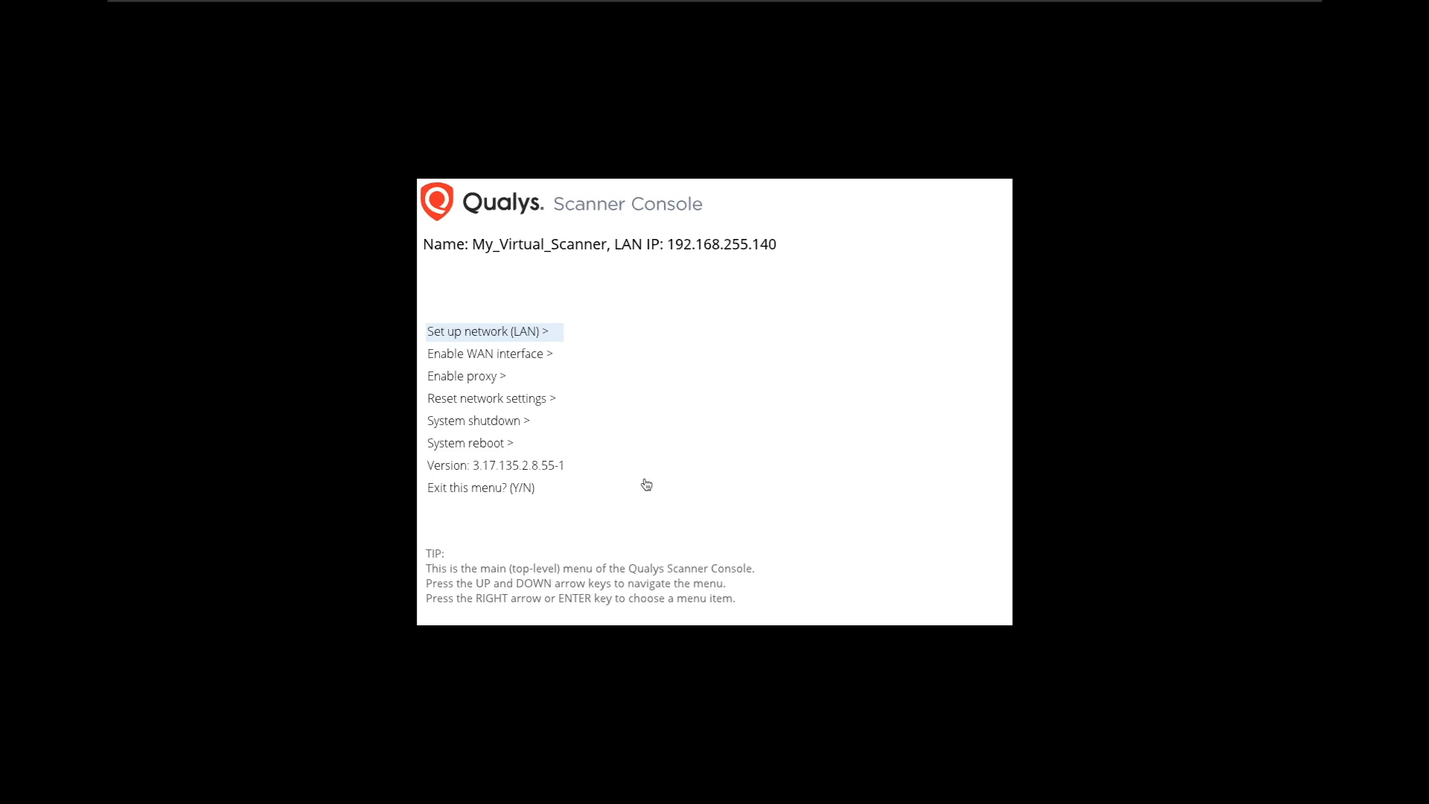
# Step: Start the New Virtual Machine wizard from the File menu
pyautogui.moveTo(807, 6)
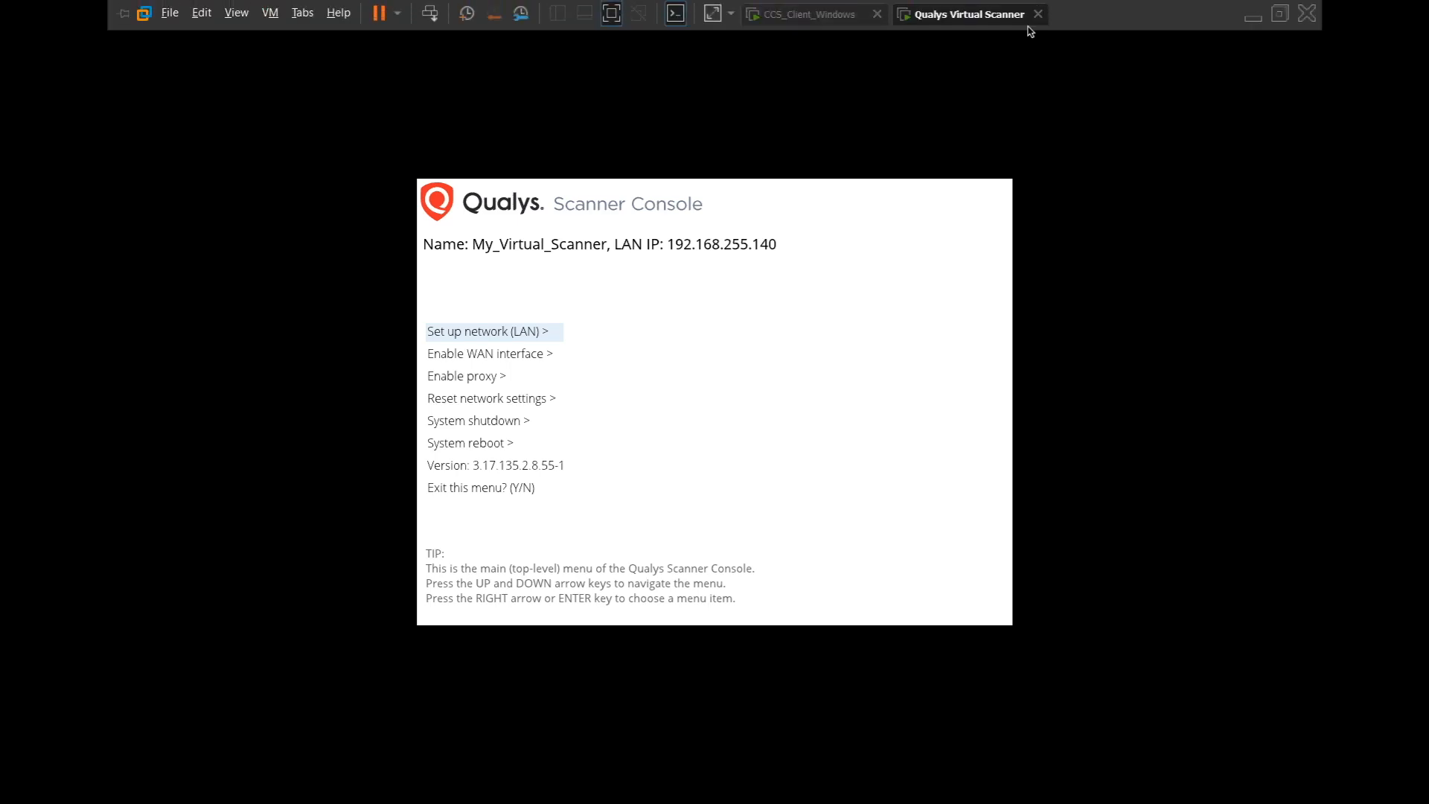
pyautogui.click(269, 14)
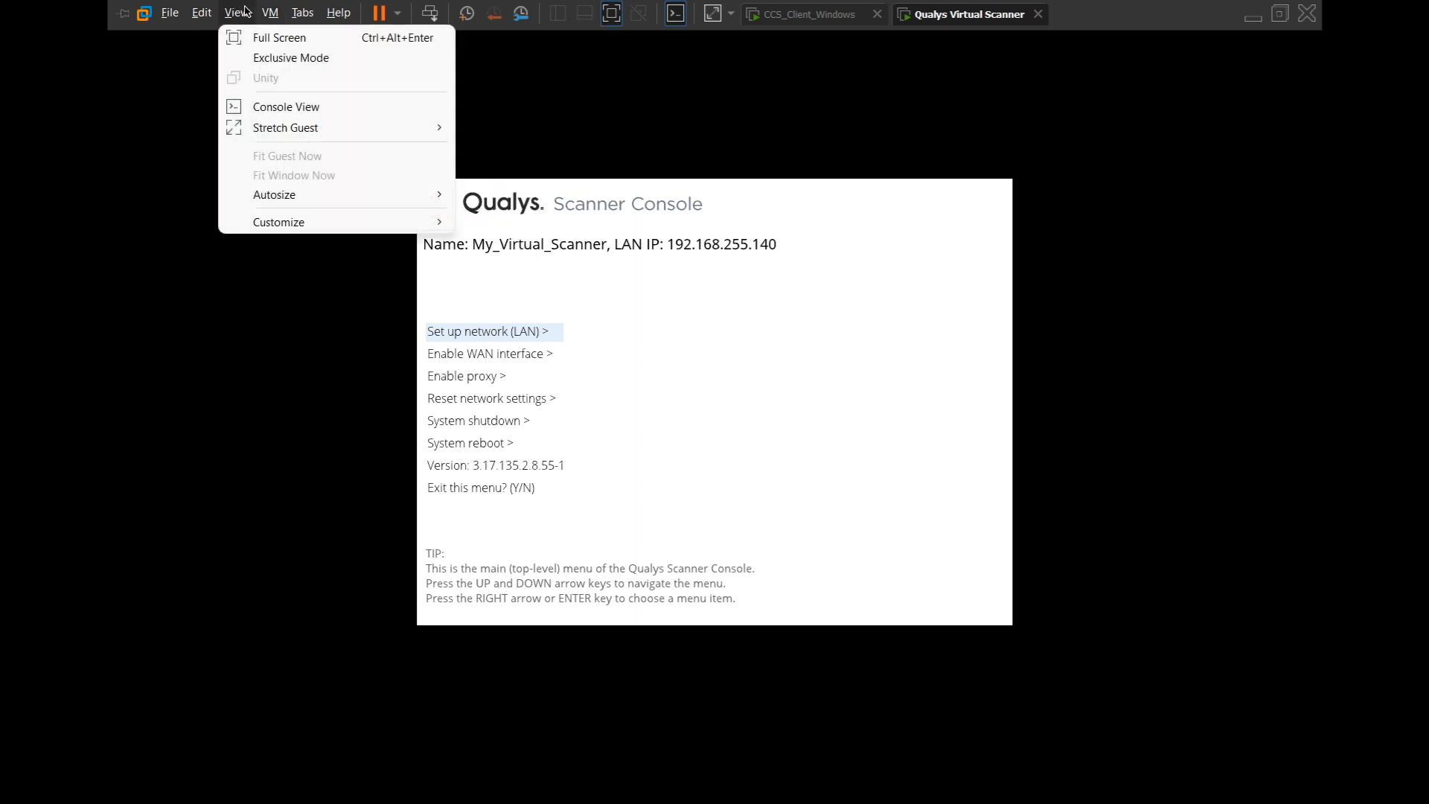
pyautogui.moveTo(170, 13)
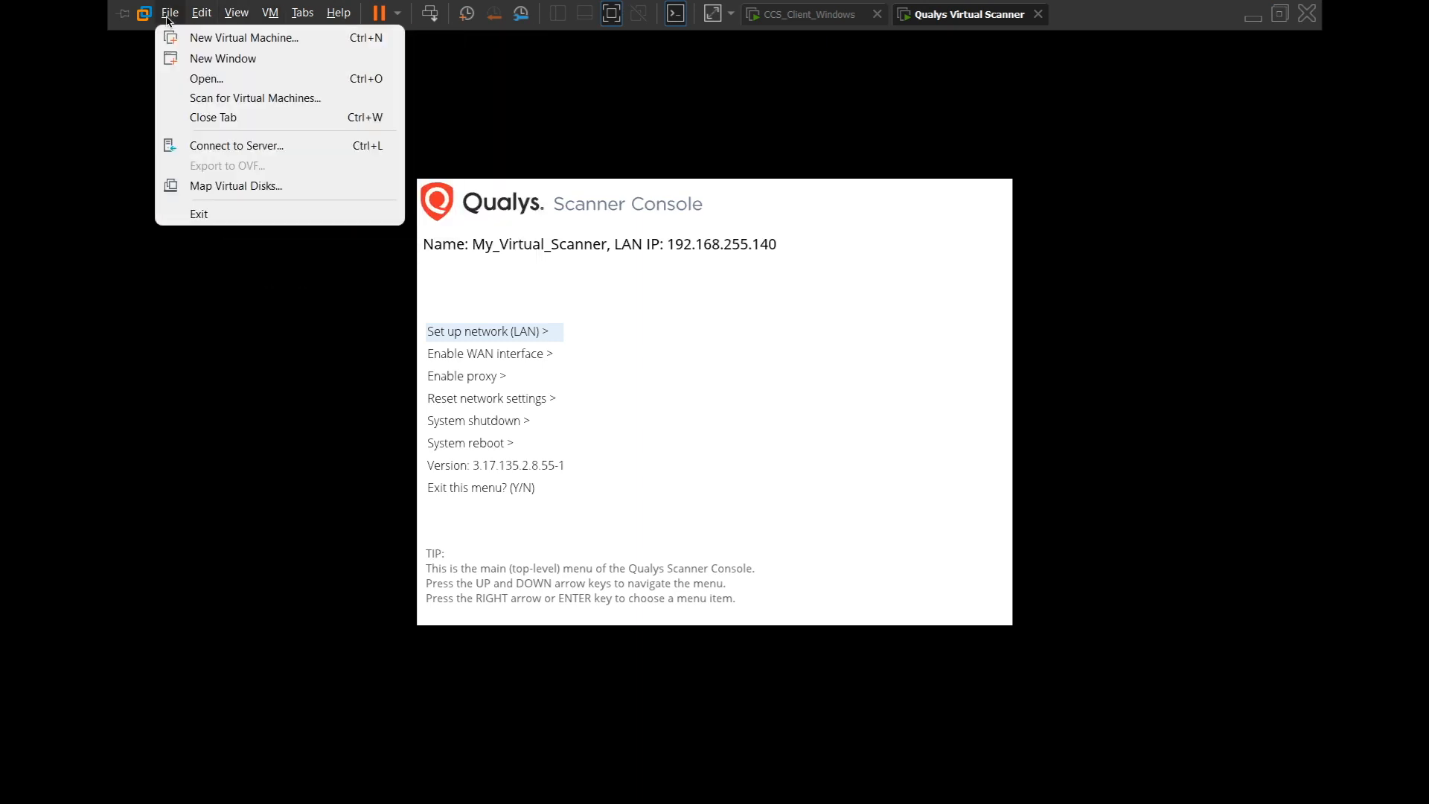
pyautogui.click(228, 39)
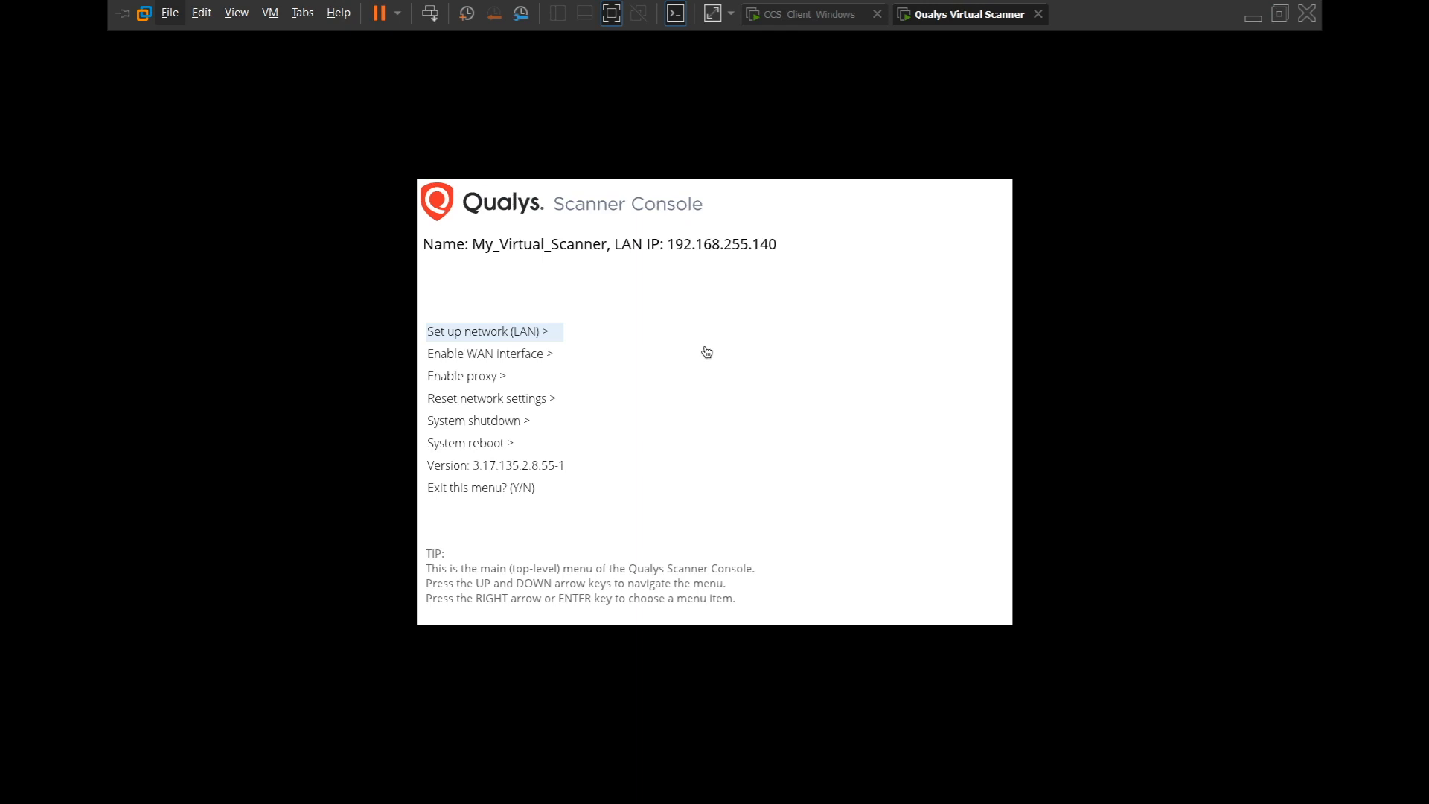
# Step: Advance the wizard, browse Downloads for a disc image without picking one, then cancel it
pyautogui.click(785, 580)
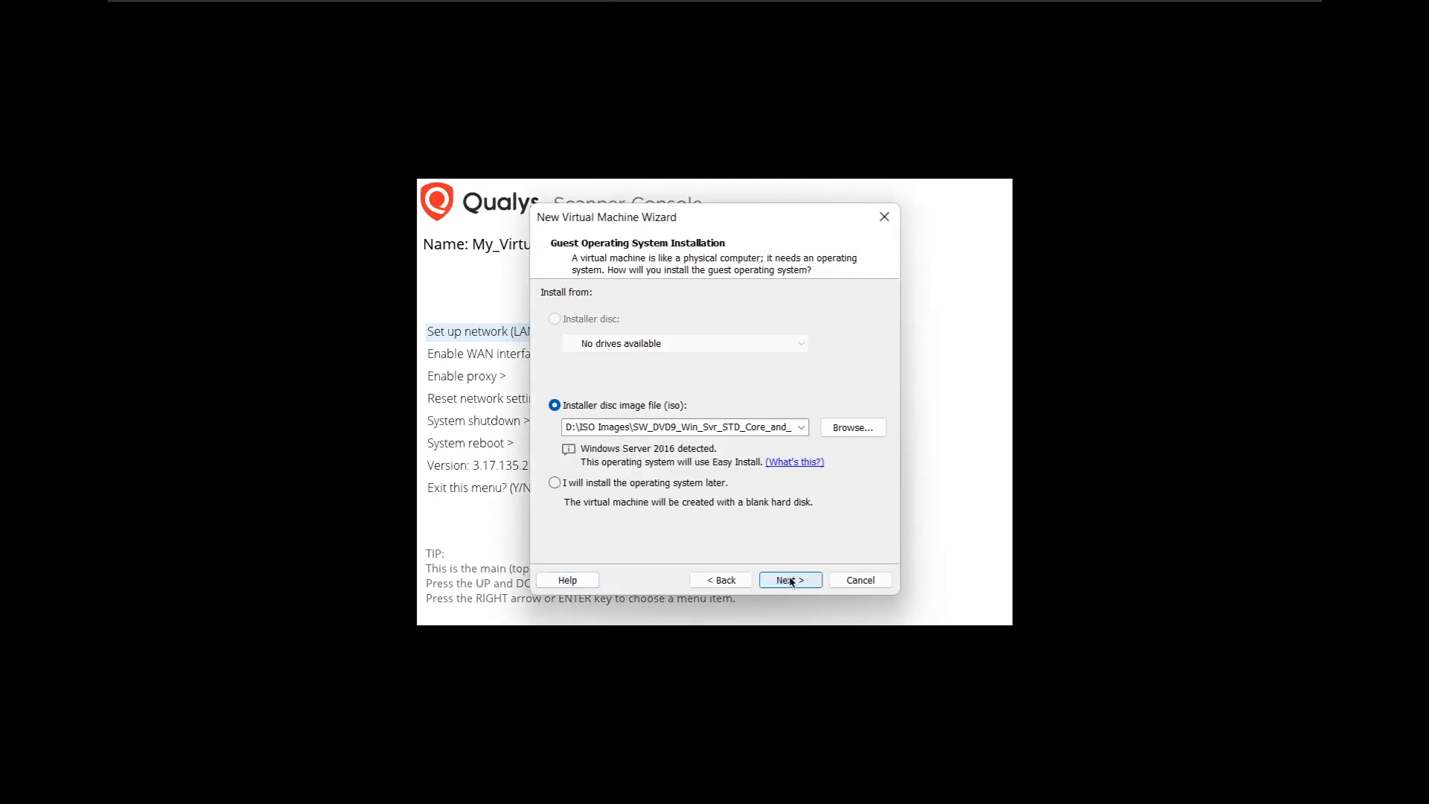
pyautogui.click(825, 427)
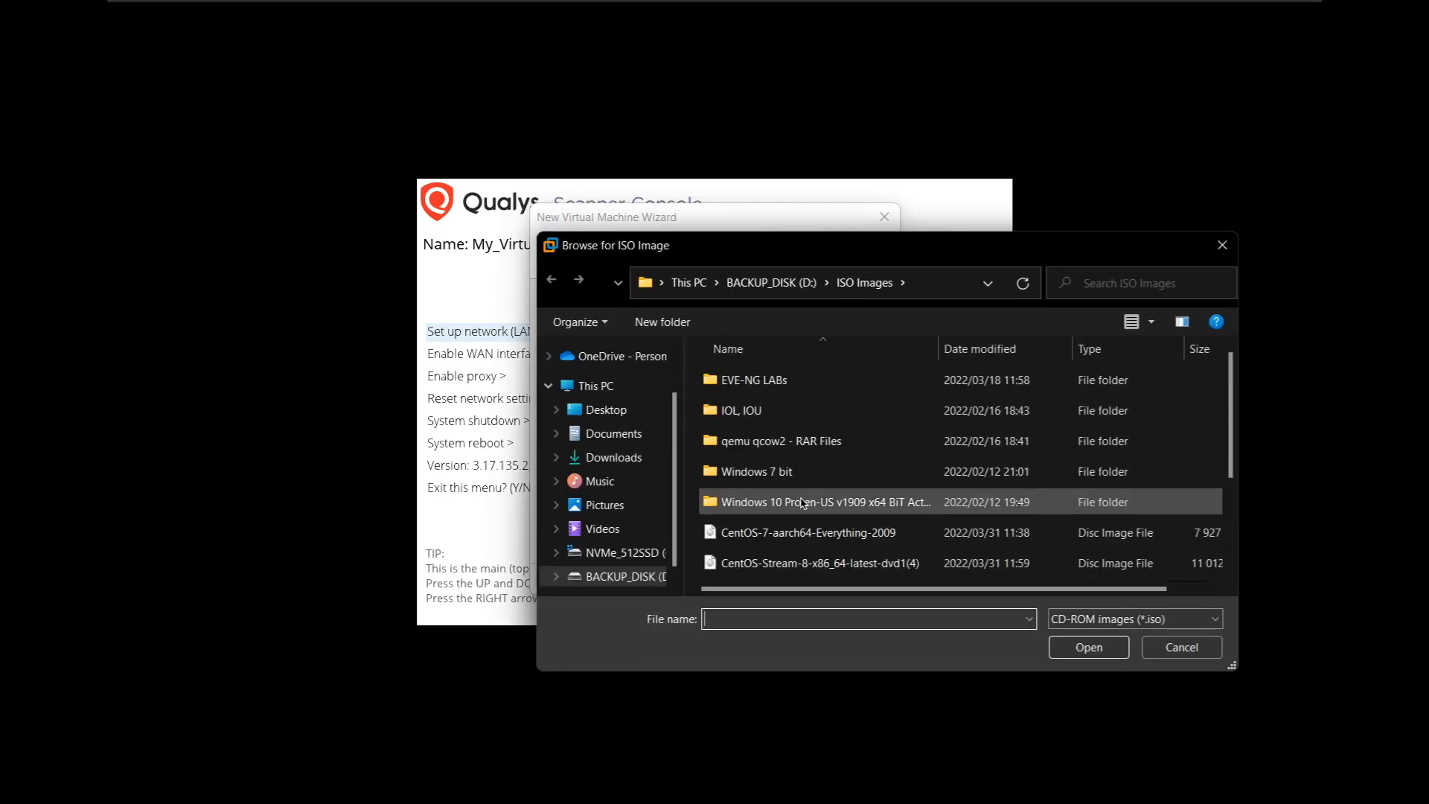
pyautogui.click(609, 457)
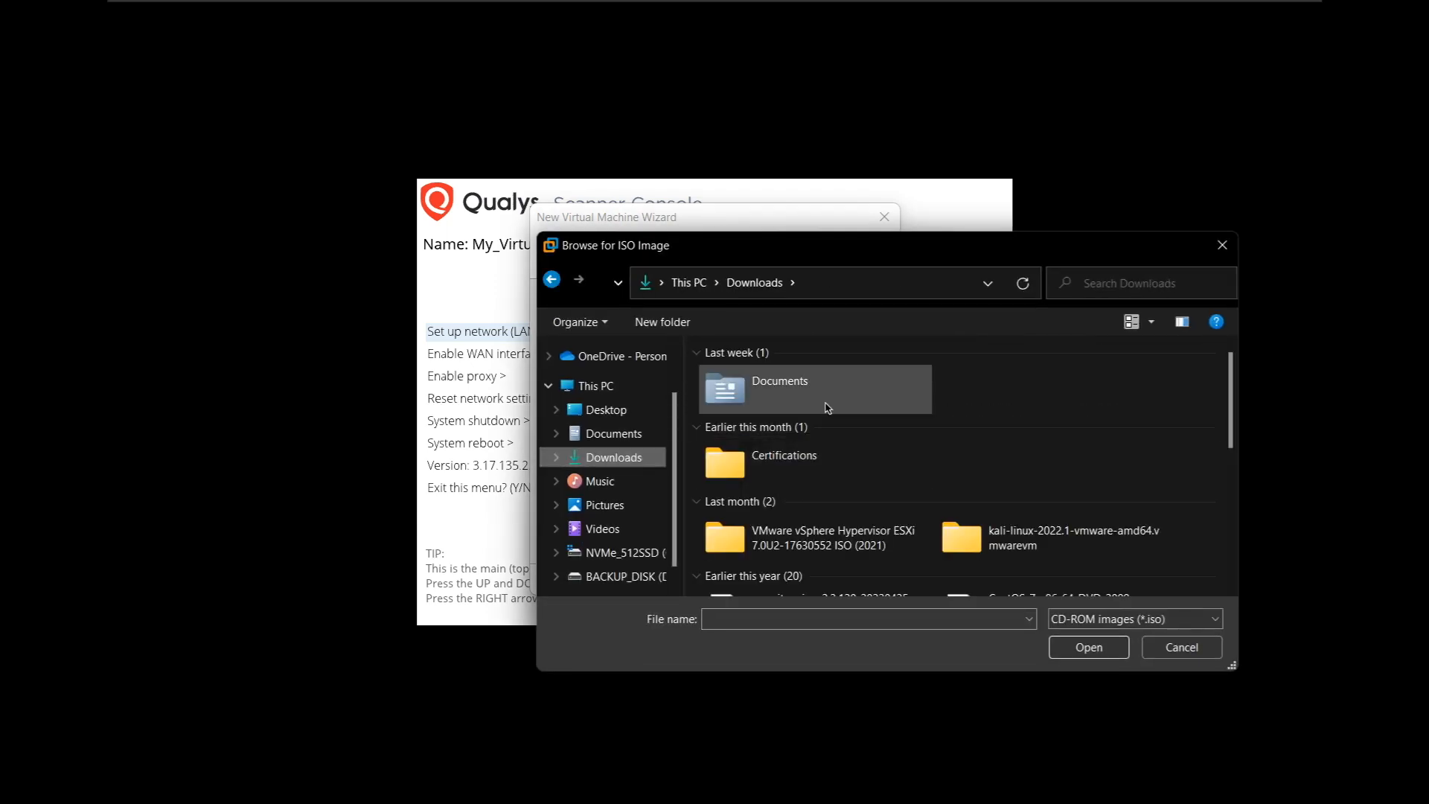
pyautogui.scroll(-3, 849, 471)
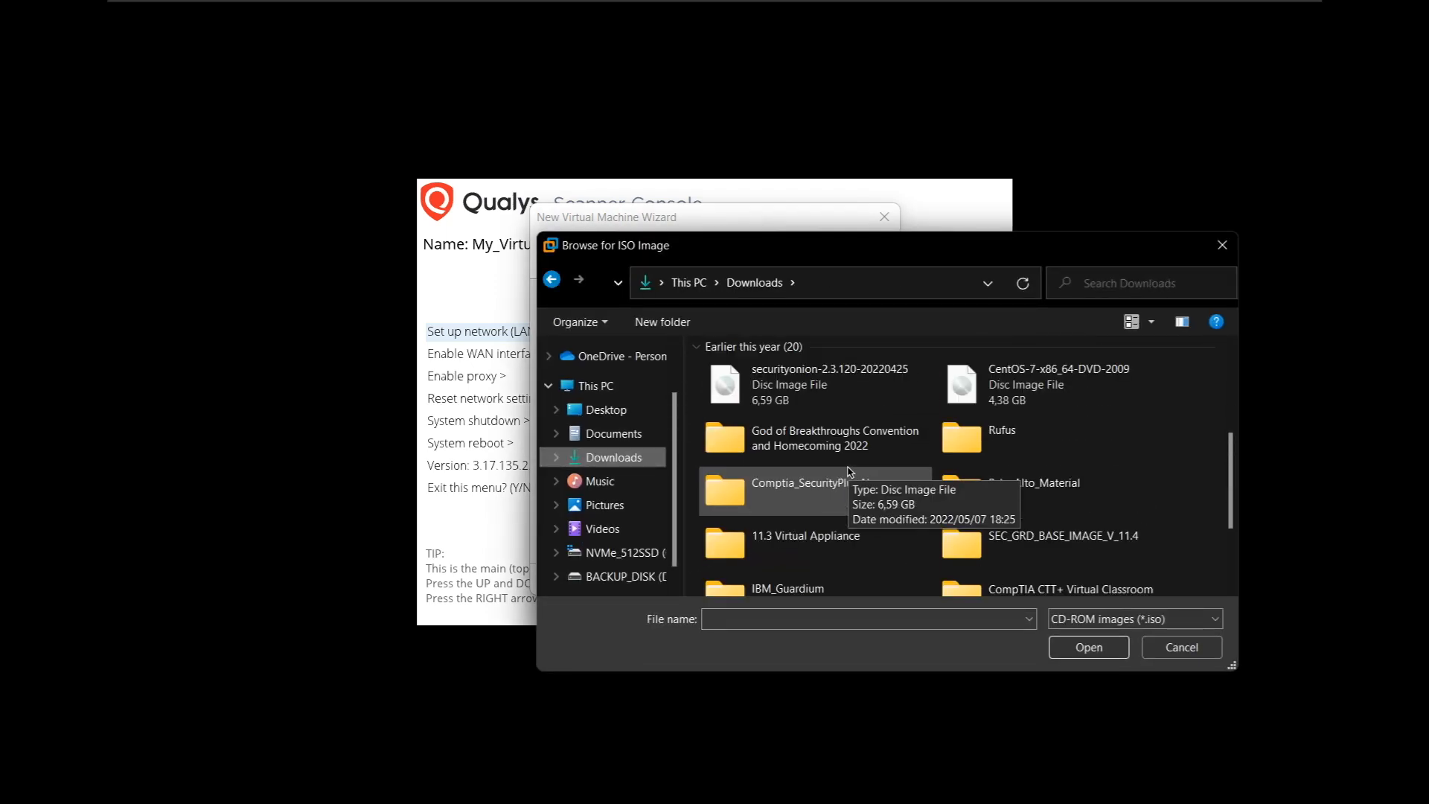
pyautogui.scroll(-3, 850, 471)
pyautogui.scroll(10, 852, 468)
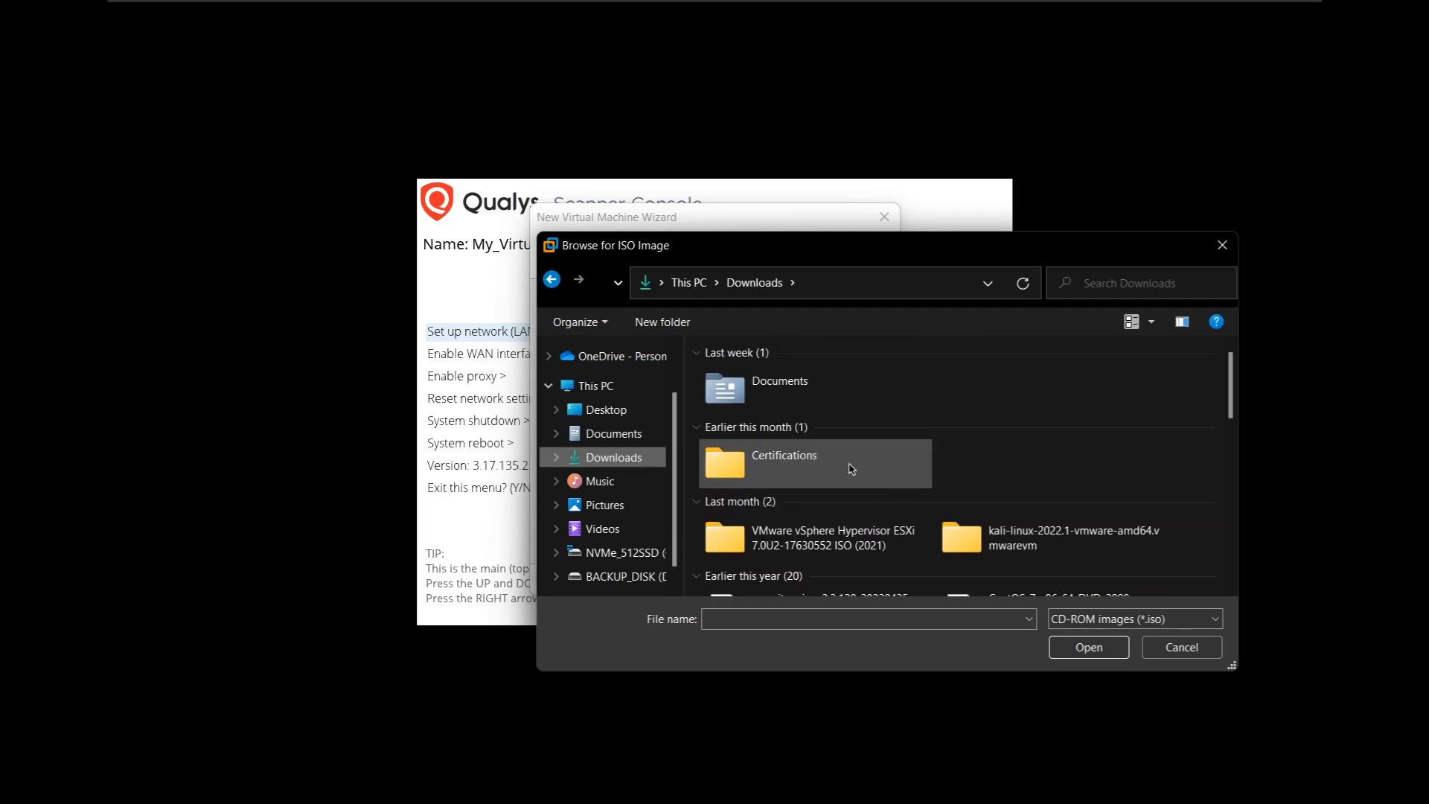
pyautogui.click(1182, 647)
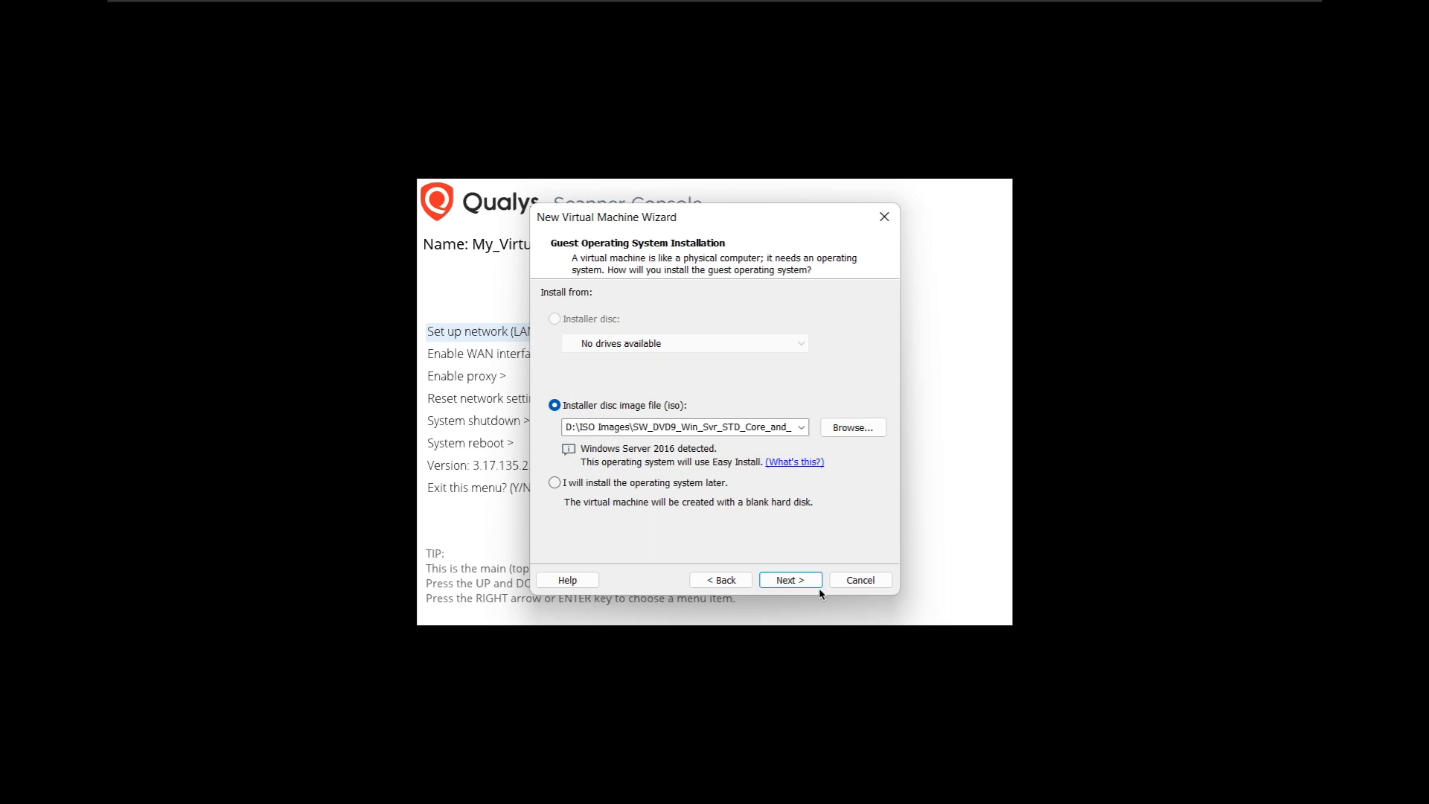
pyautogui.click(860, 580)
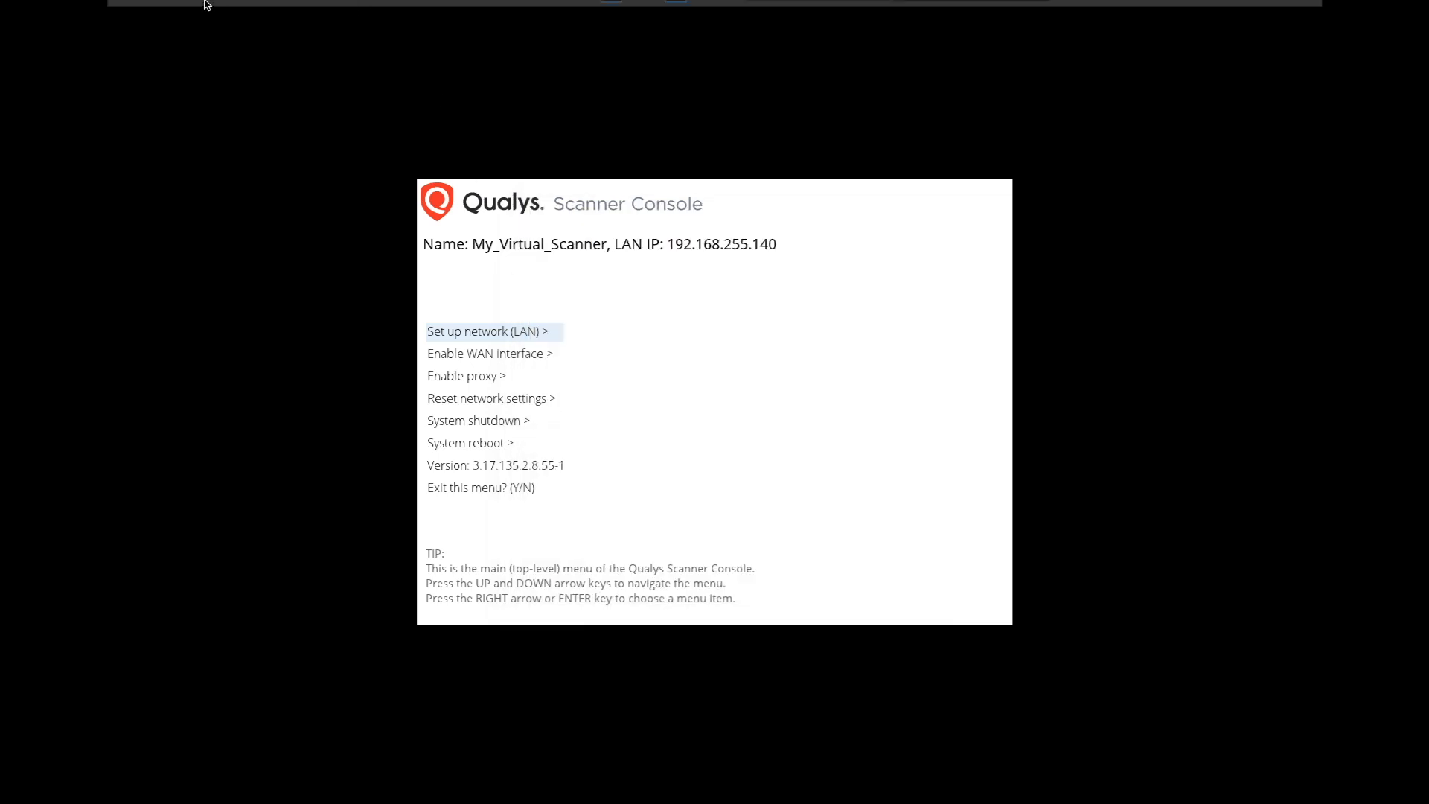
# Step: Open the qVSA-2.7.31-2 scanner package from Downloads via File > Open
pyautogui.click(170, 13)
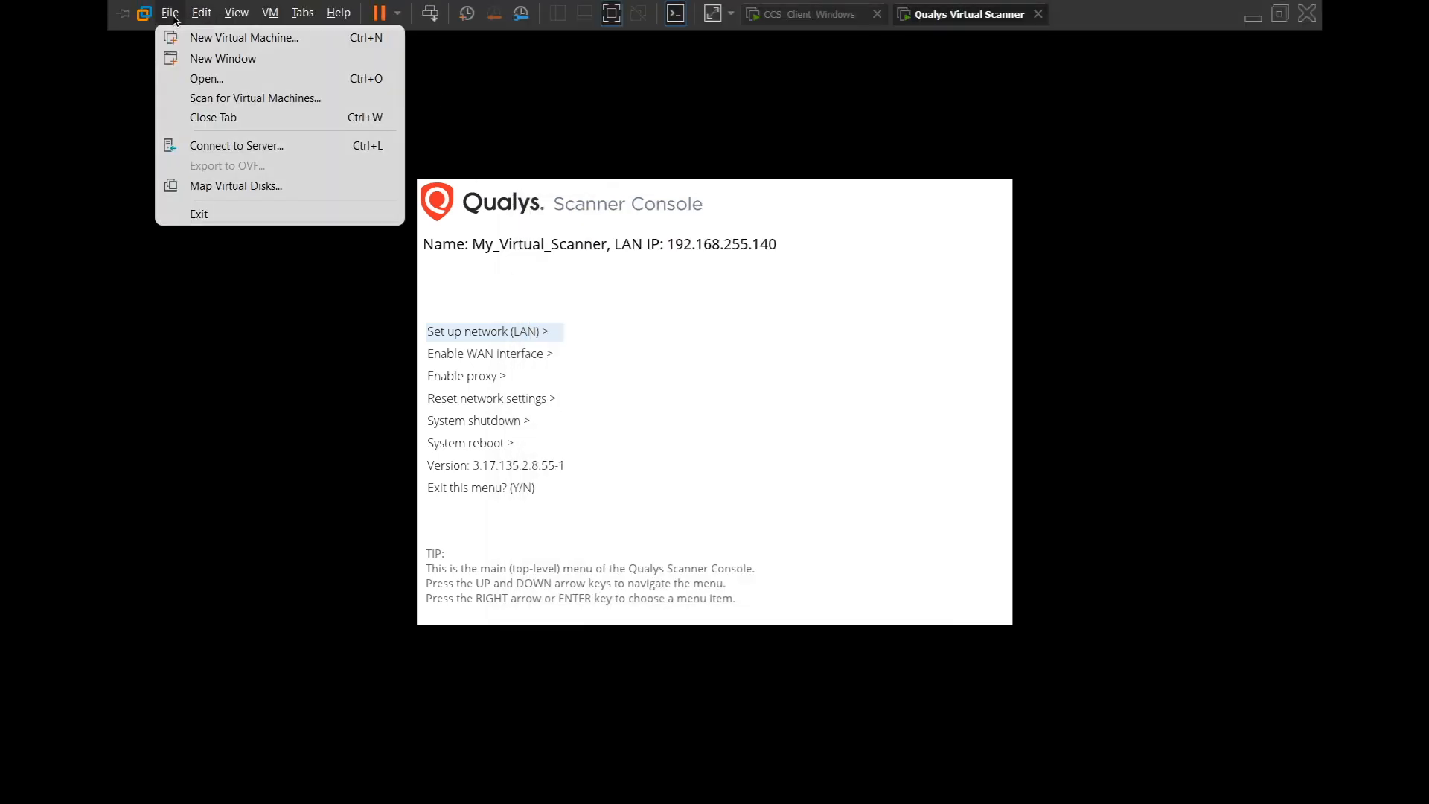
pyautogui.click(214, 79)
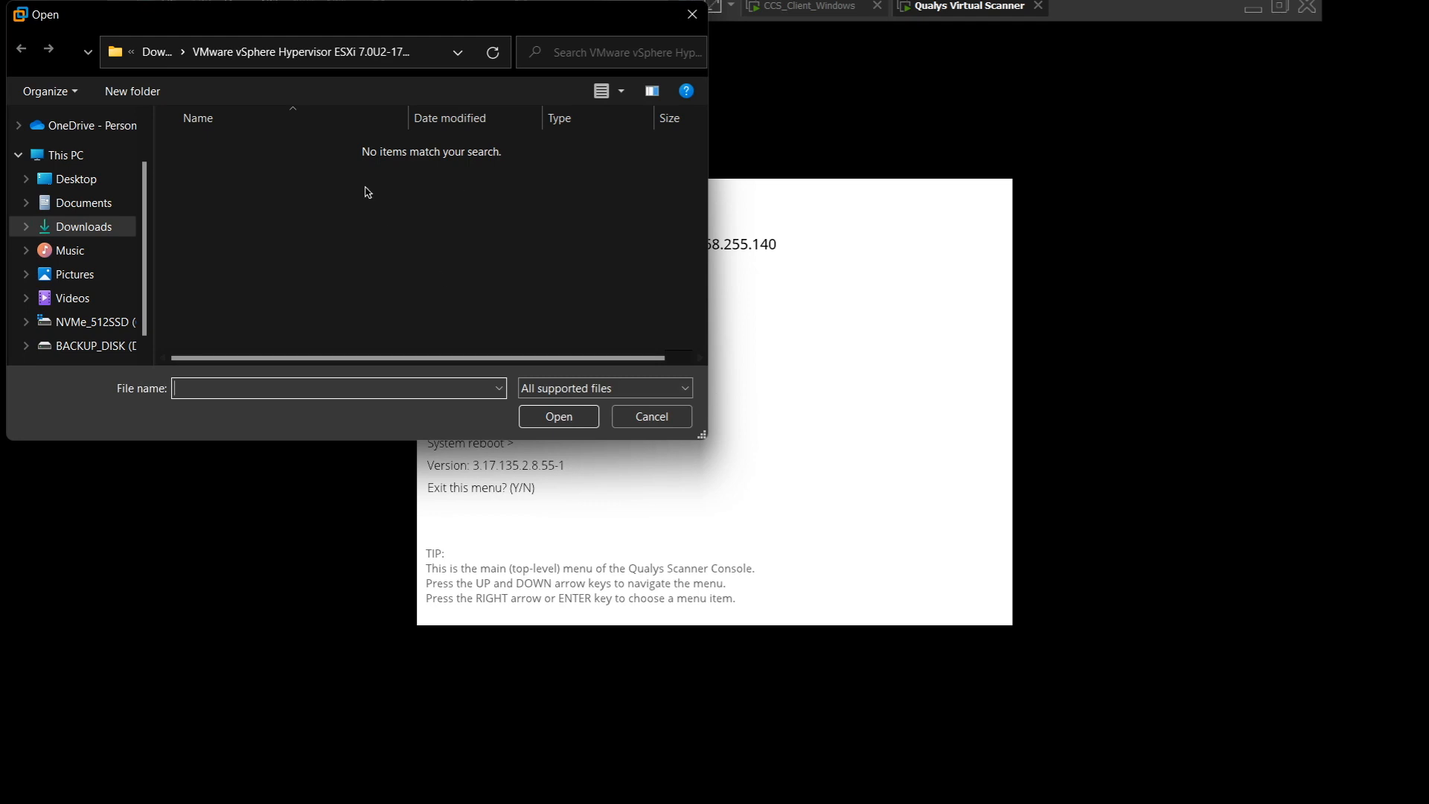
pyautogui.click(75, 227)
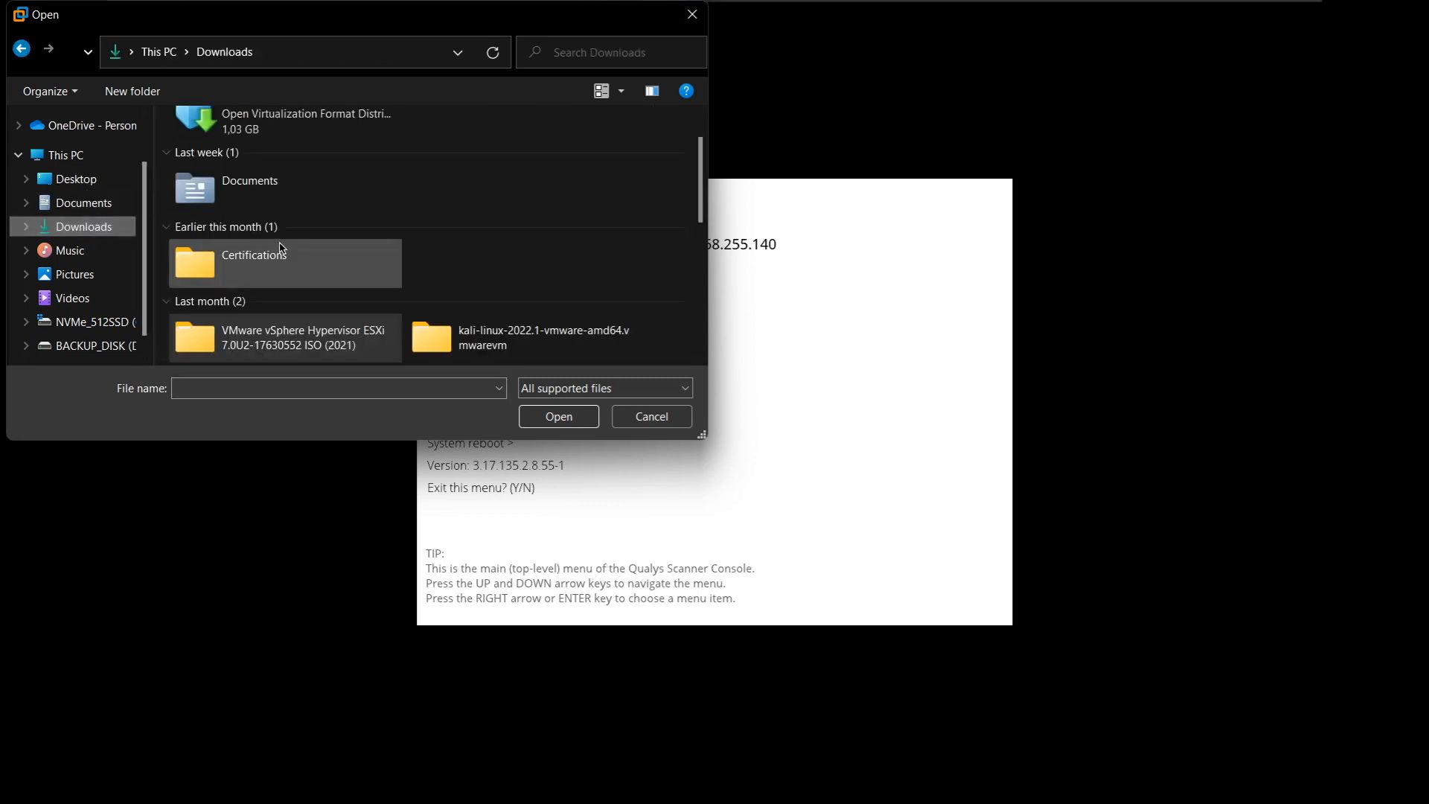
pyautogui.click(311, 131)
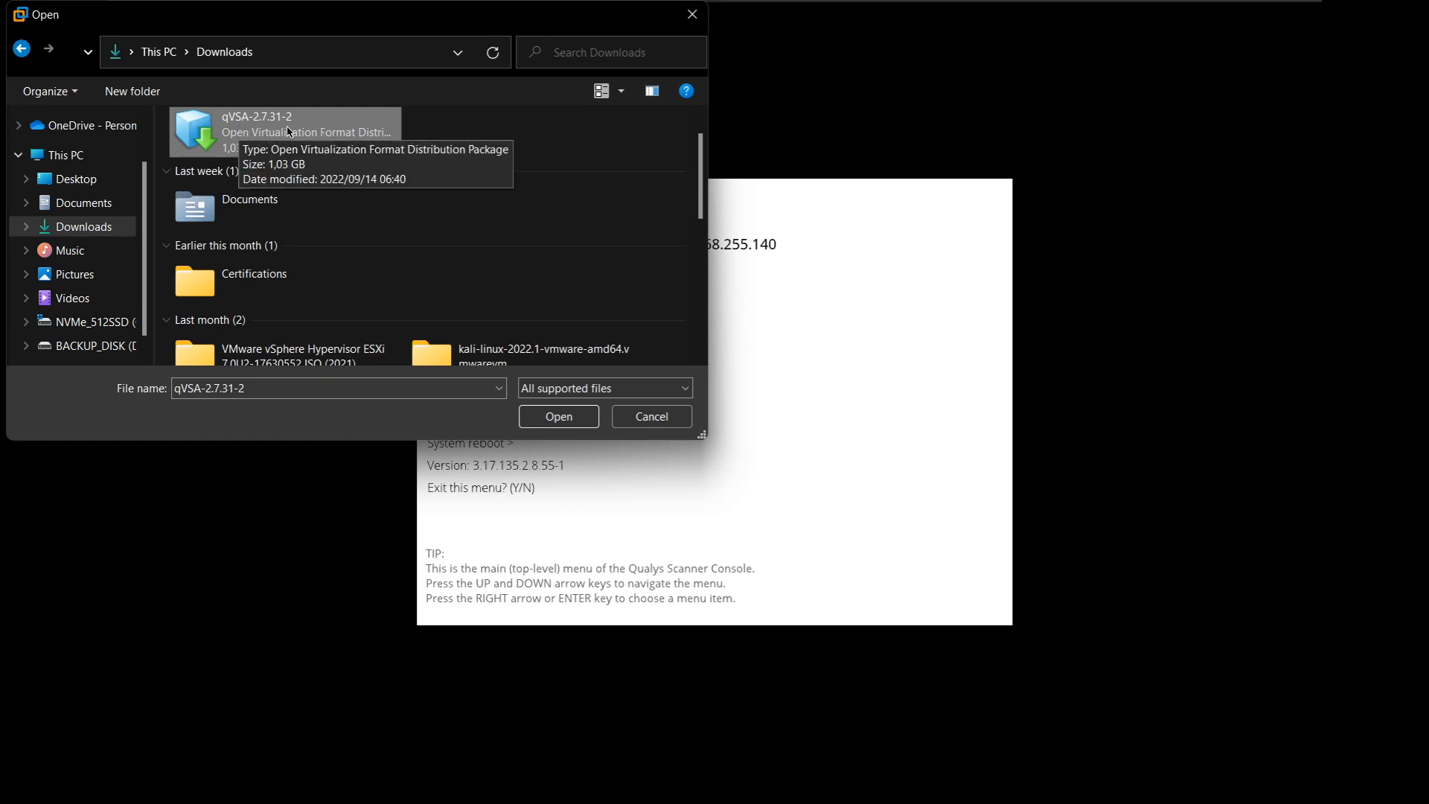
pyautogui.click(556, 417)
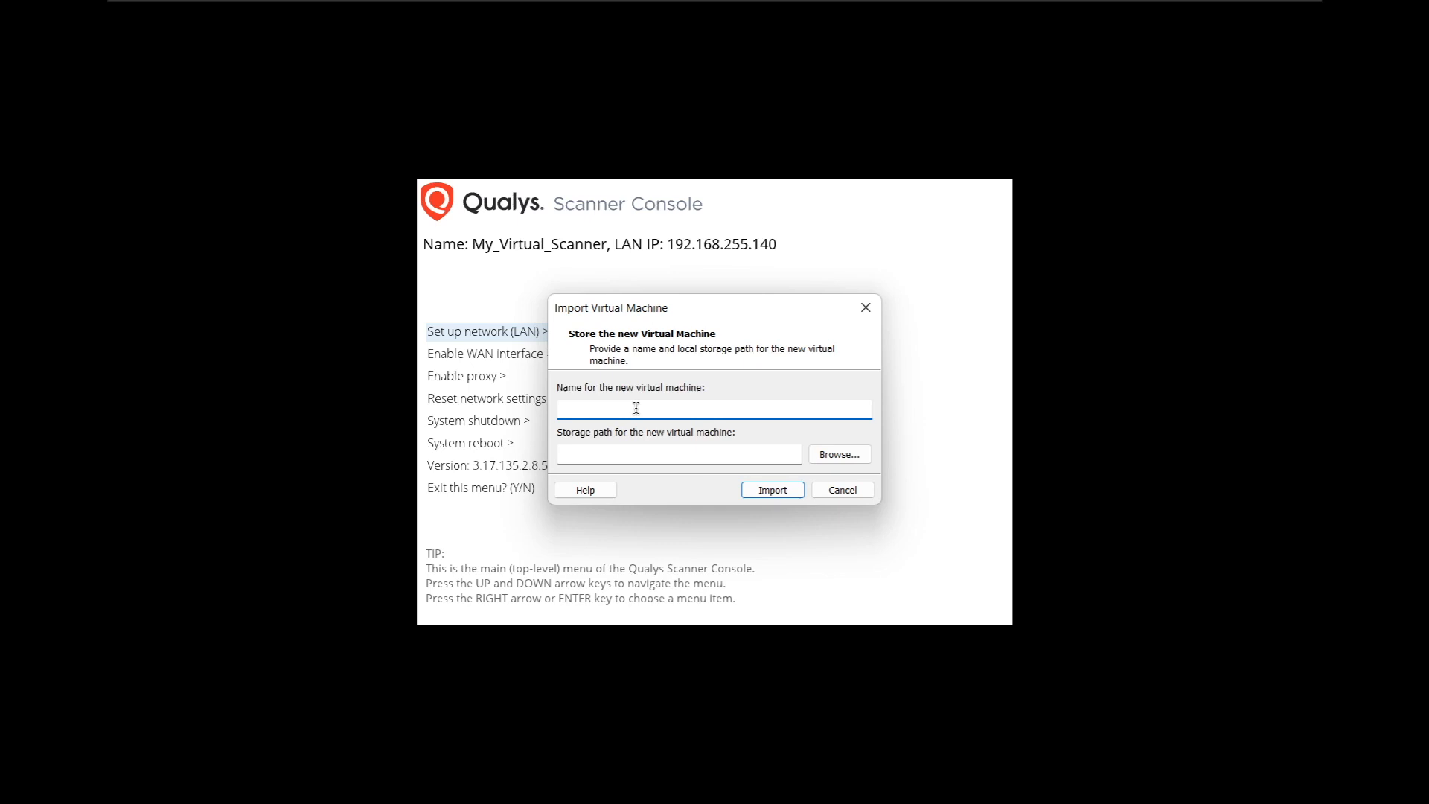
# Step: Import the package as a new VM named test, then switch to CCS_Client_Windows
pyautogui.write('test')
pyautogui.click(786, 497)
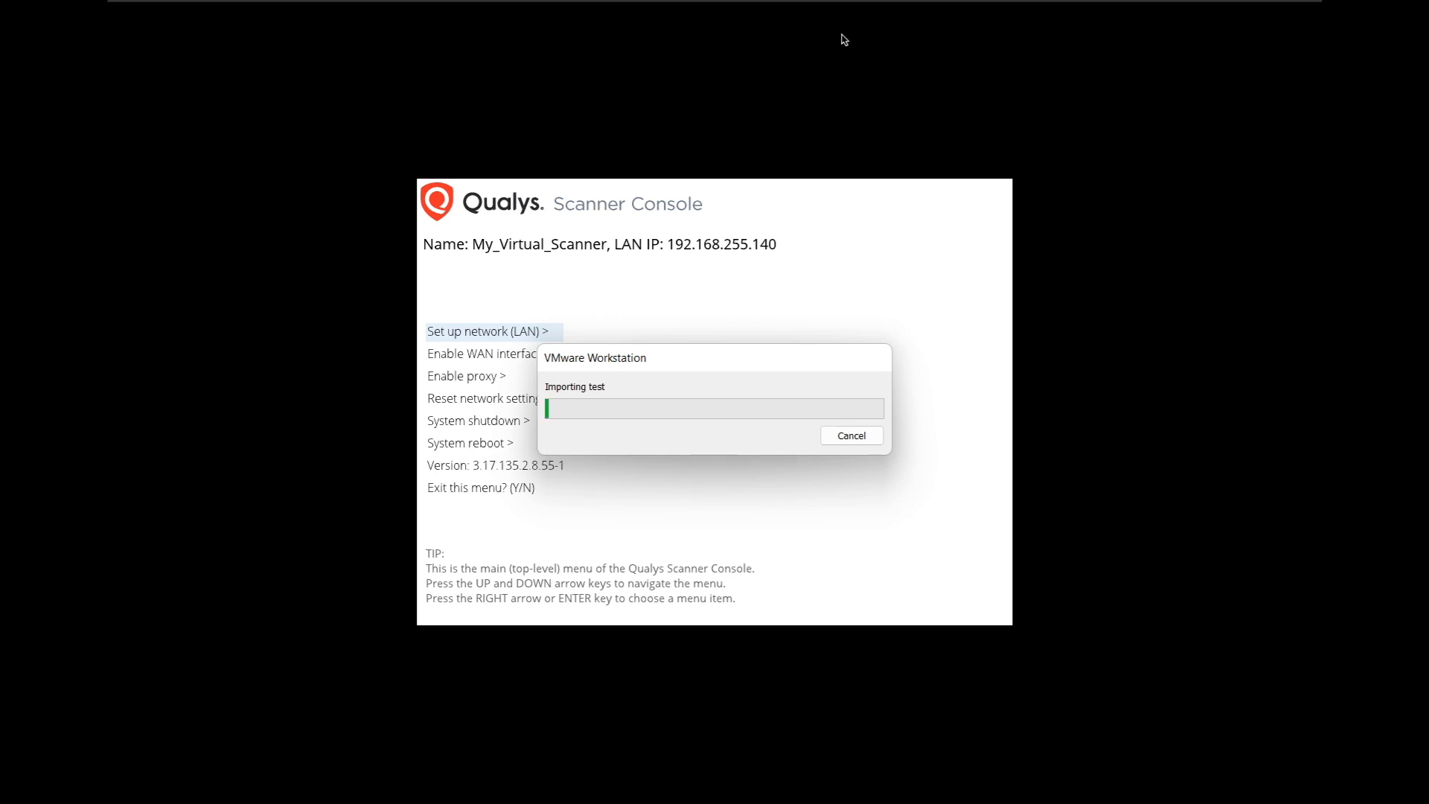
pyautogui.moveTo(893, 4)
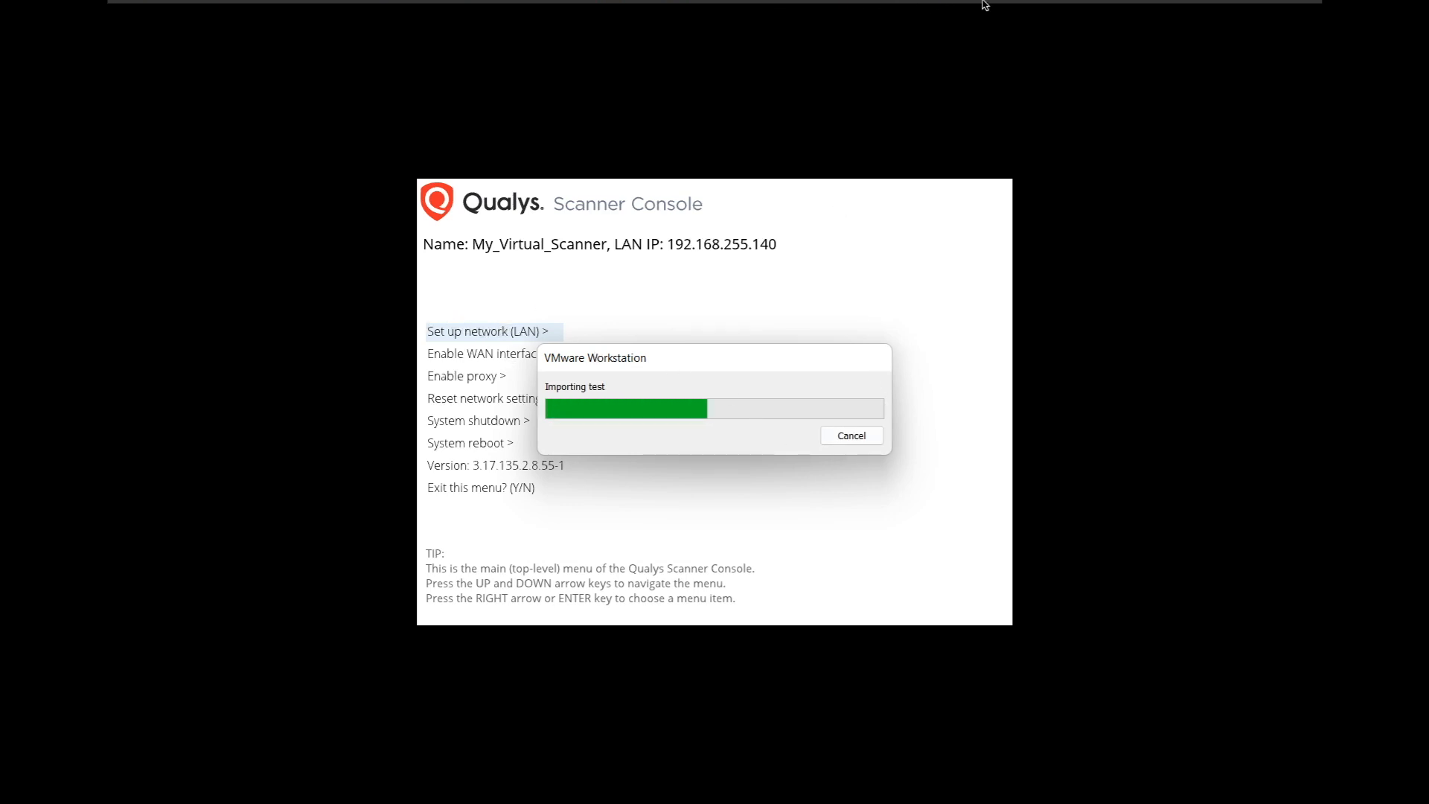
pyautogui.moveTo(980, 4)
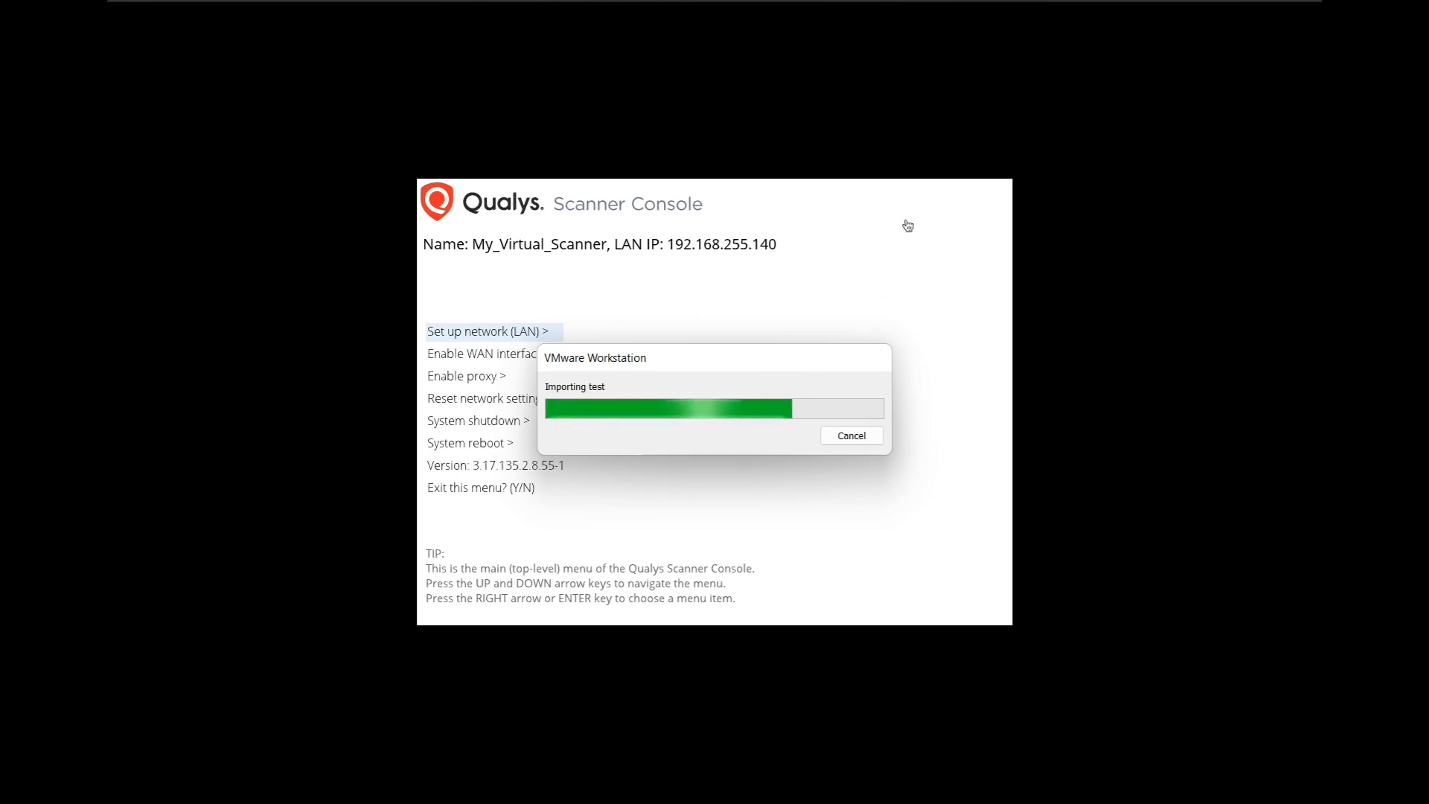
pyautogui.click(819, 6)
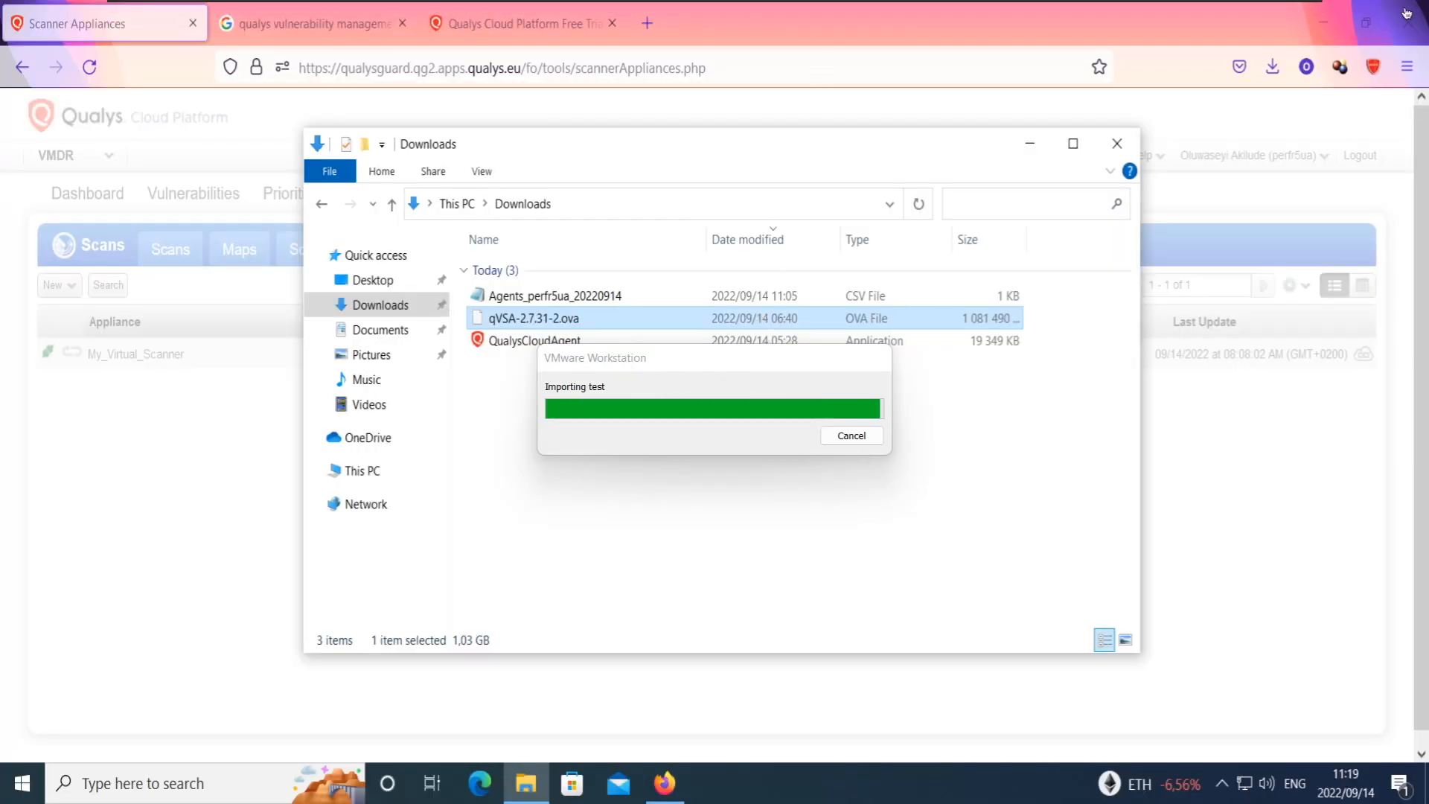
# Step: Close the Downloads window and advance the CCS_Client_Windows wizard to New_Virtual_Scanner's personalization code
pyautogui.click(1117, 146)
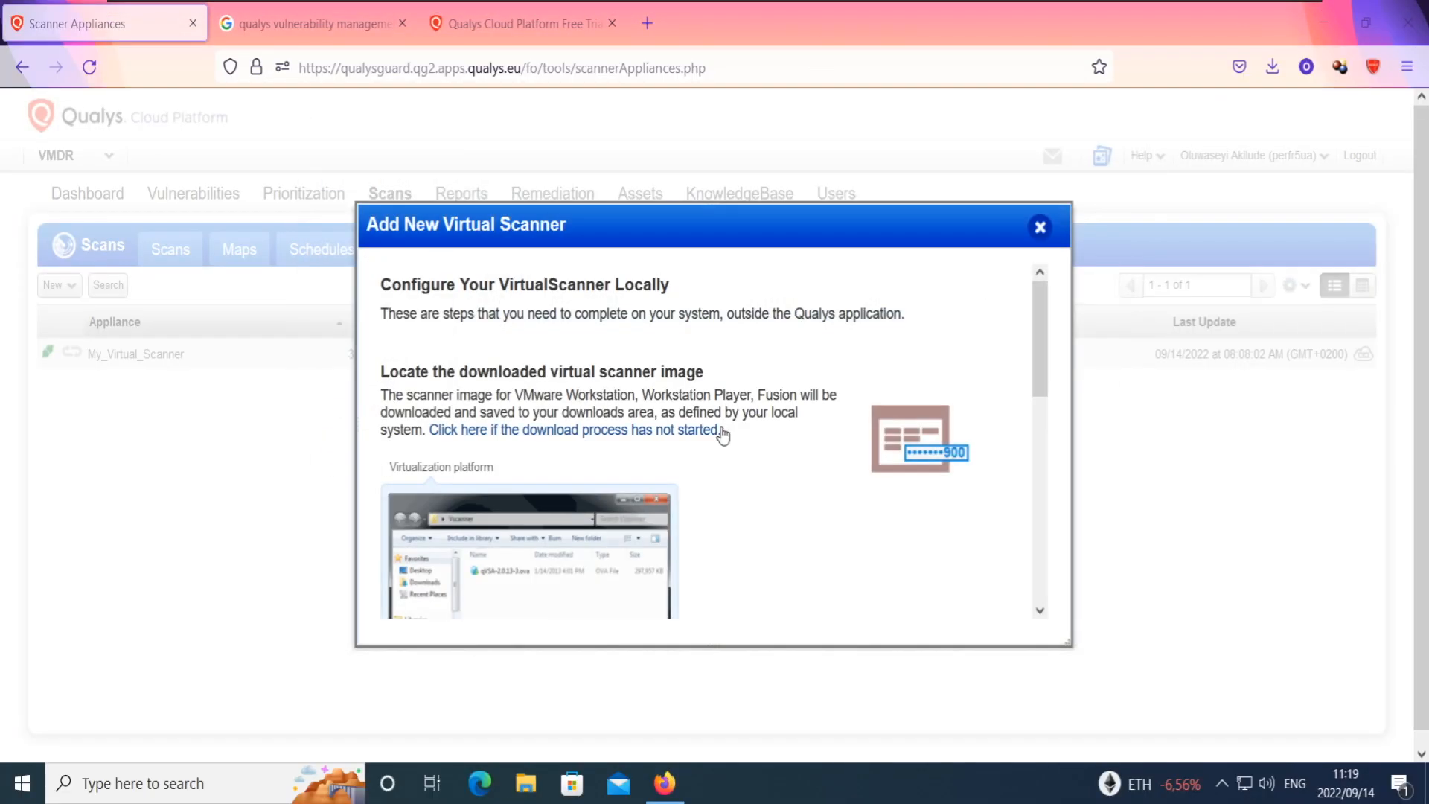
pyautogui.scroll(-10, 849, 486)
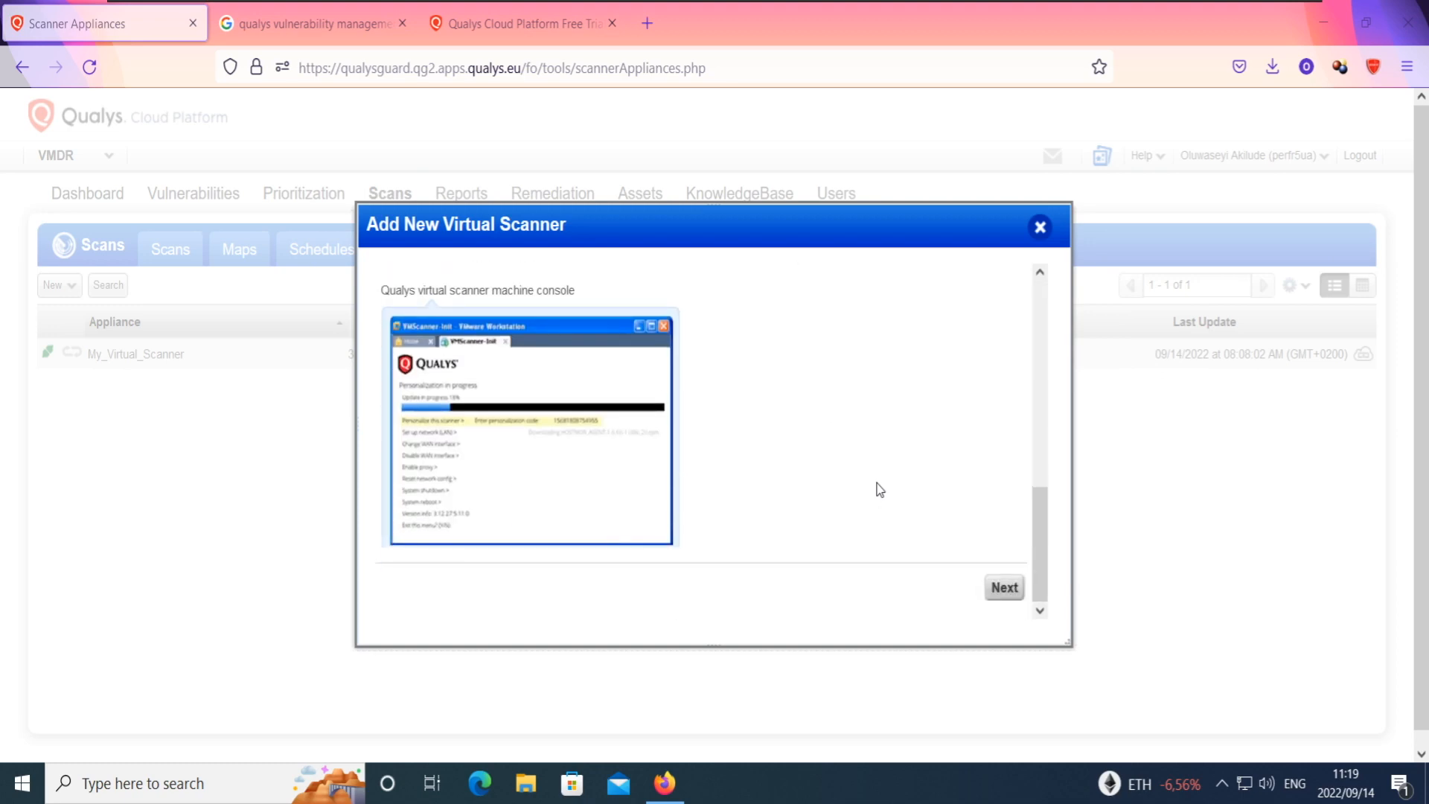
pyautogui.scroll(7, 878, 489)
pyautogui.scroll(3, 880, 489)
pyautogui.scroll(-5, 878, 485)
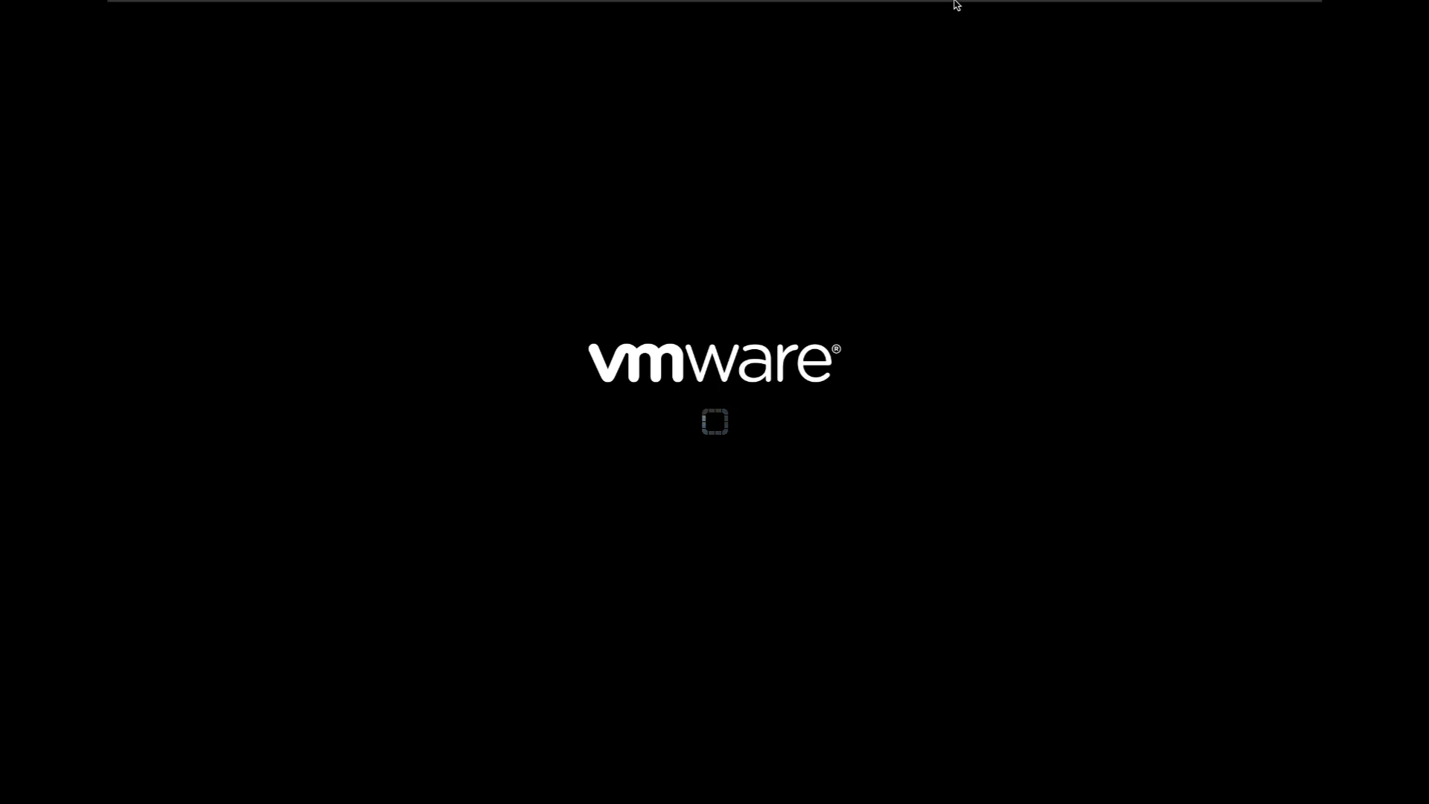
pyautogui.moveTo(954, 3)
pyautogui.click(818, 22)
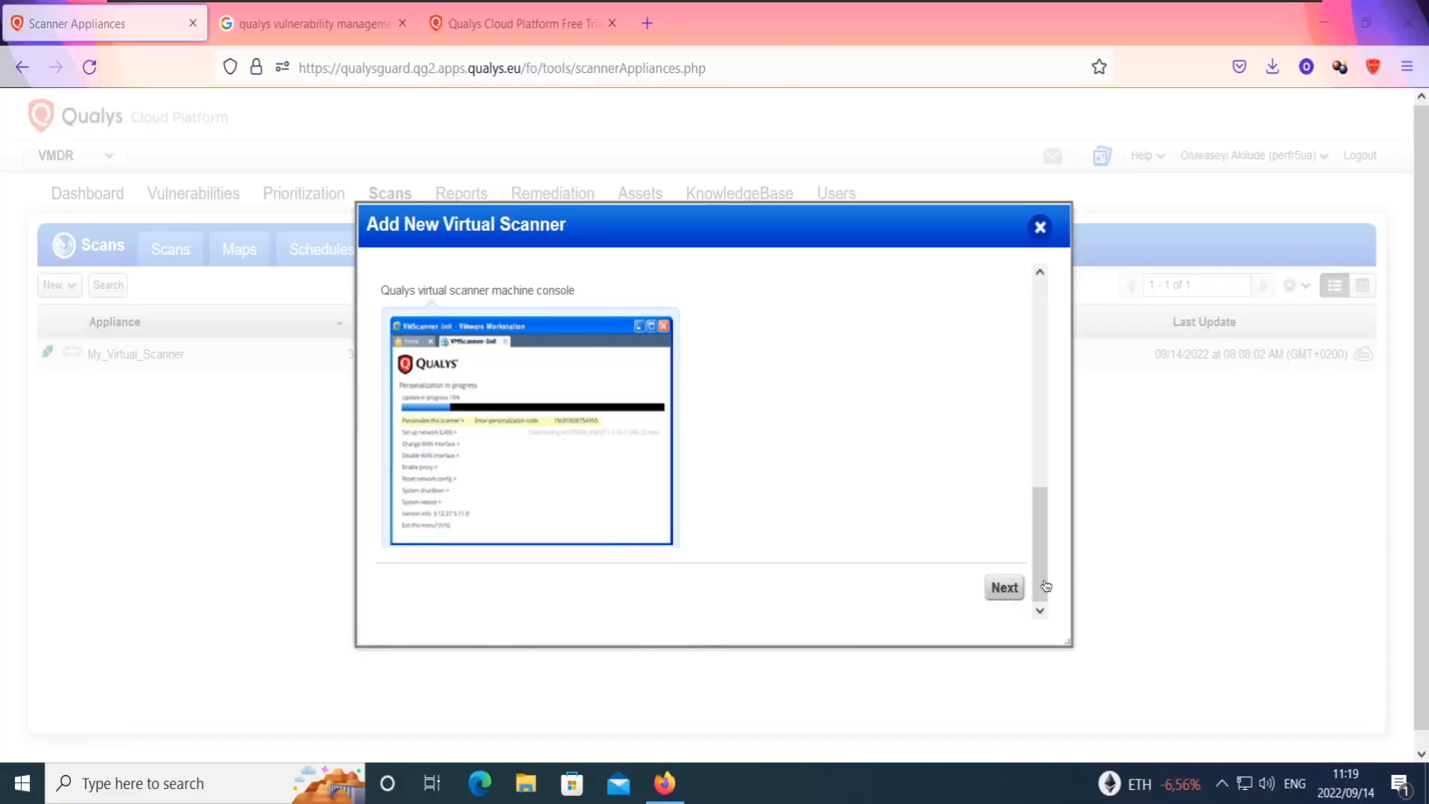
pyautogui.click(1001, 588)
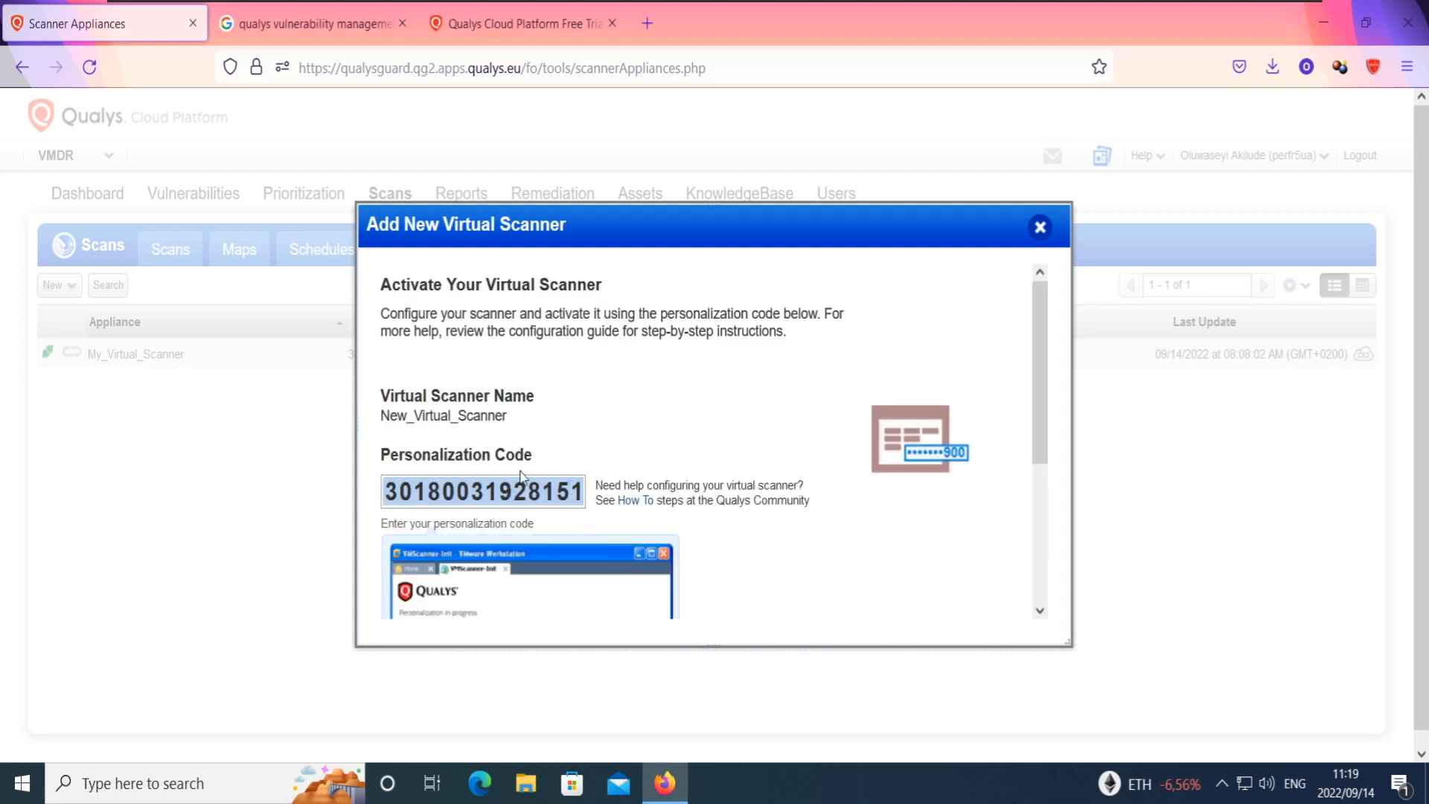
pyautogui.moveTo(1002, 4)
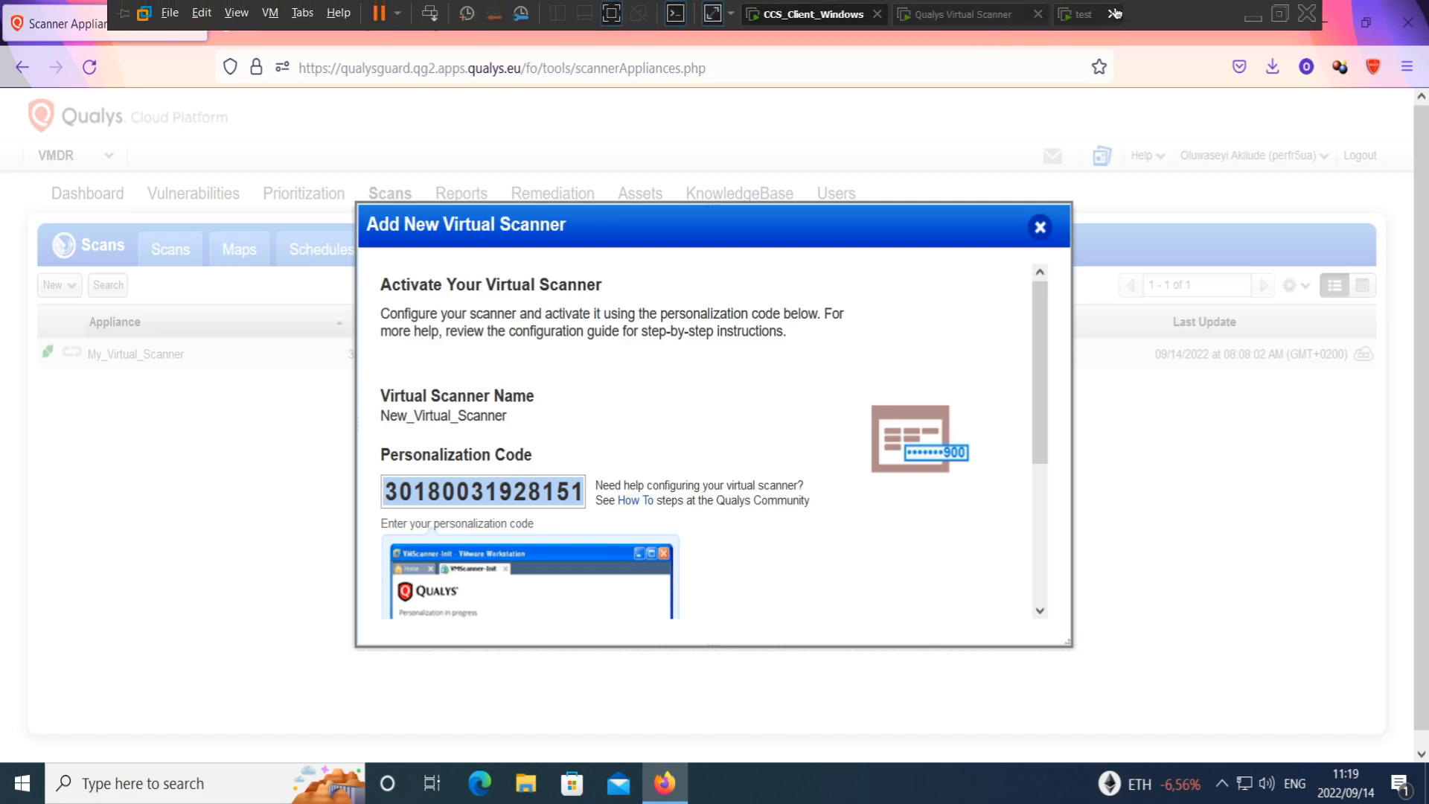
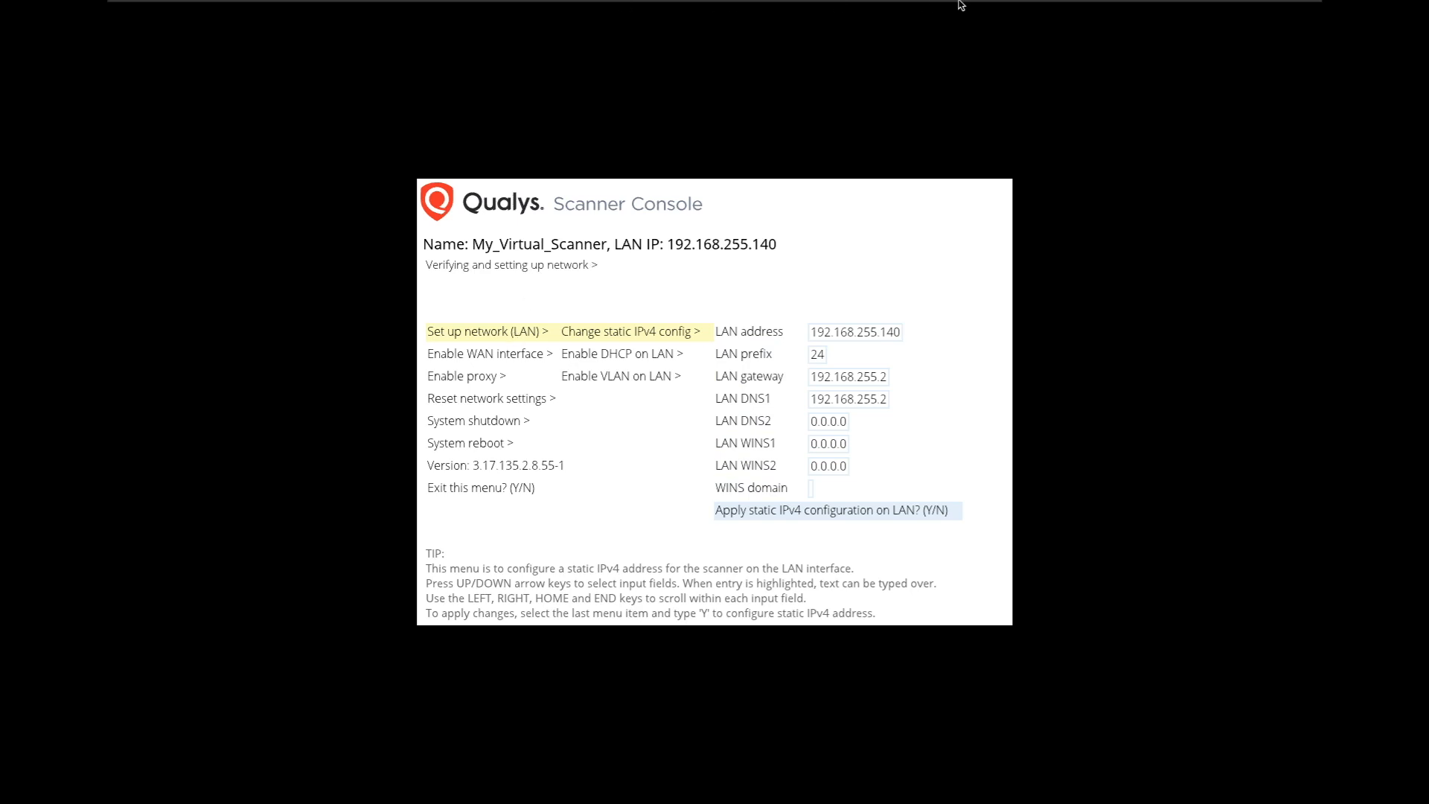
# Step: Switch between the test, Windows client and Qualys Virtual Scanner VM tabs
pyautogui.moveTo(965, 5)
pyautogui.click(1085, 15)
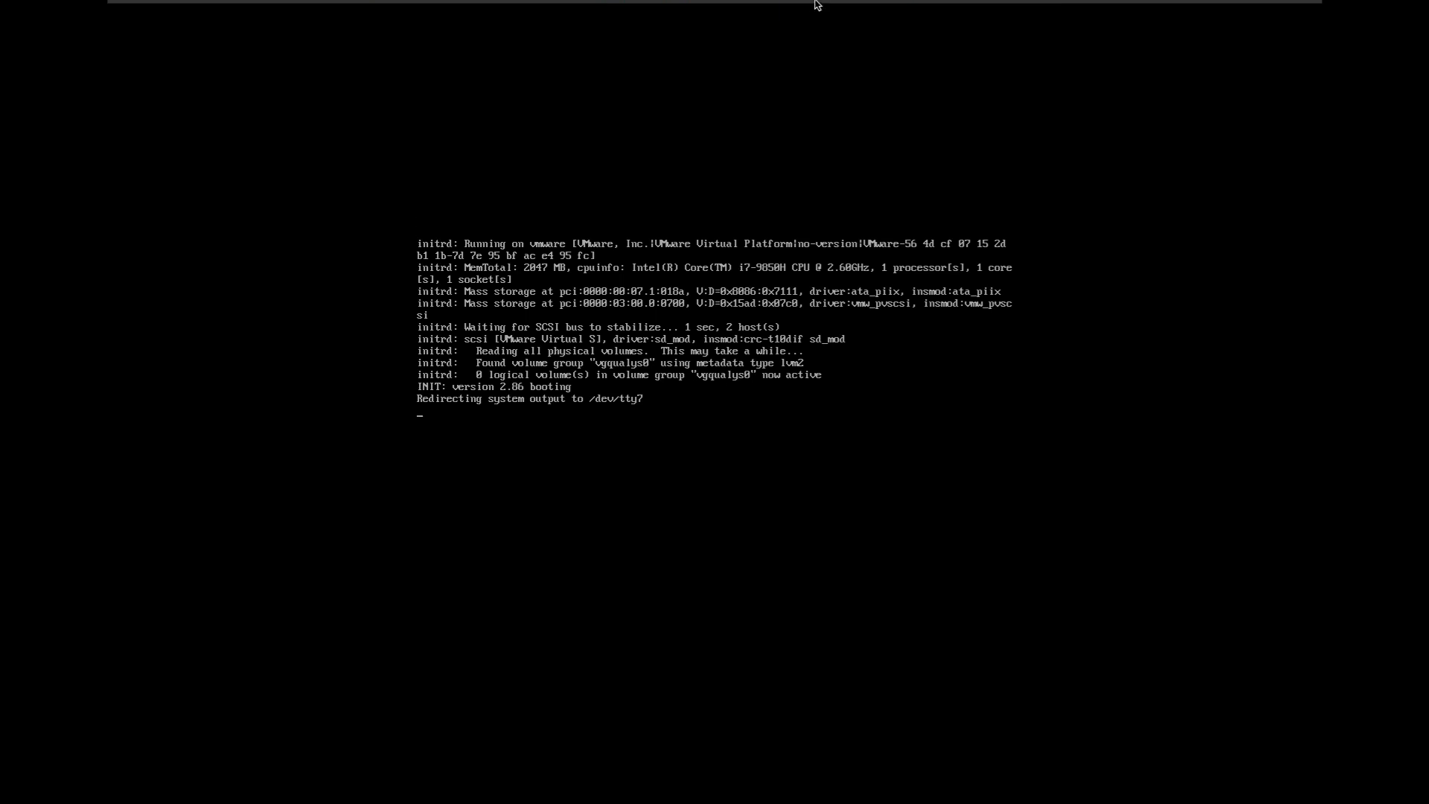
pyautogui.moveTo(960, 9)
pyautogui.click(853, 18)
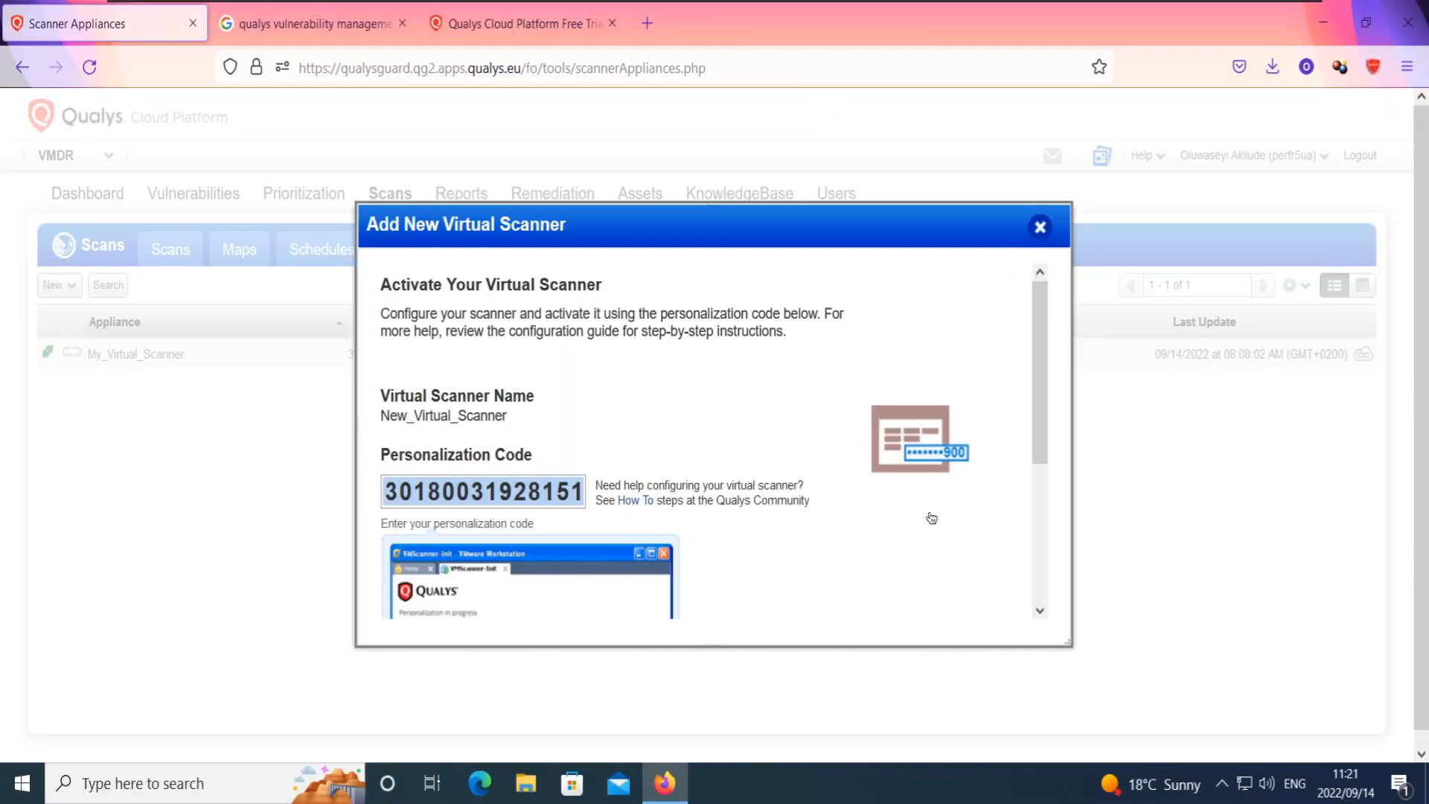
pyautogui.moveTo(992, 6)
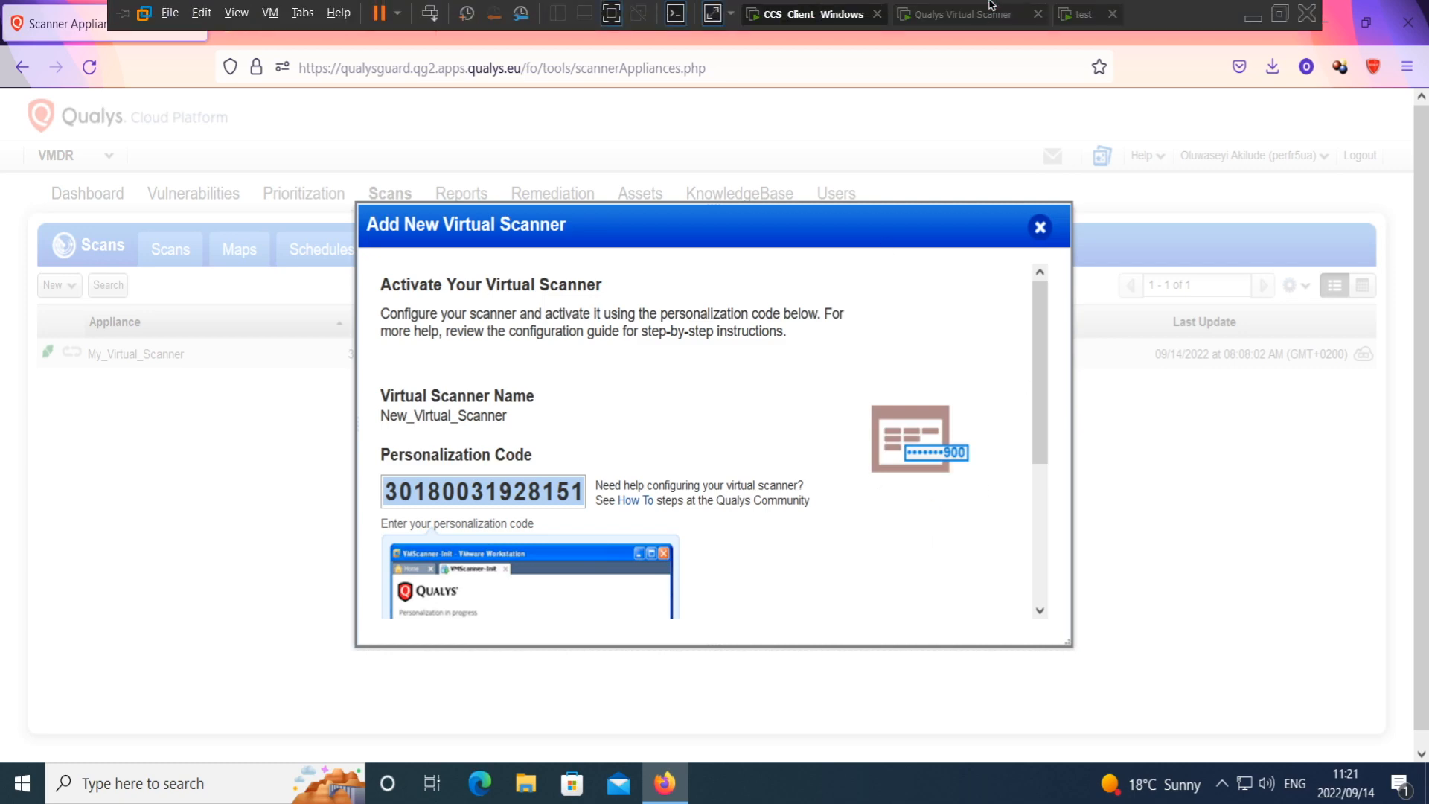
pyautogui.click(938, 20)
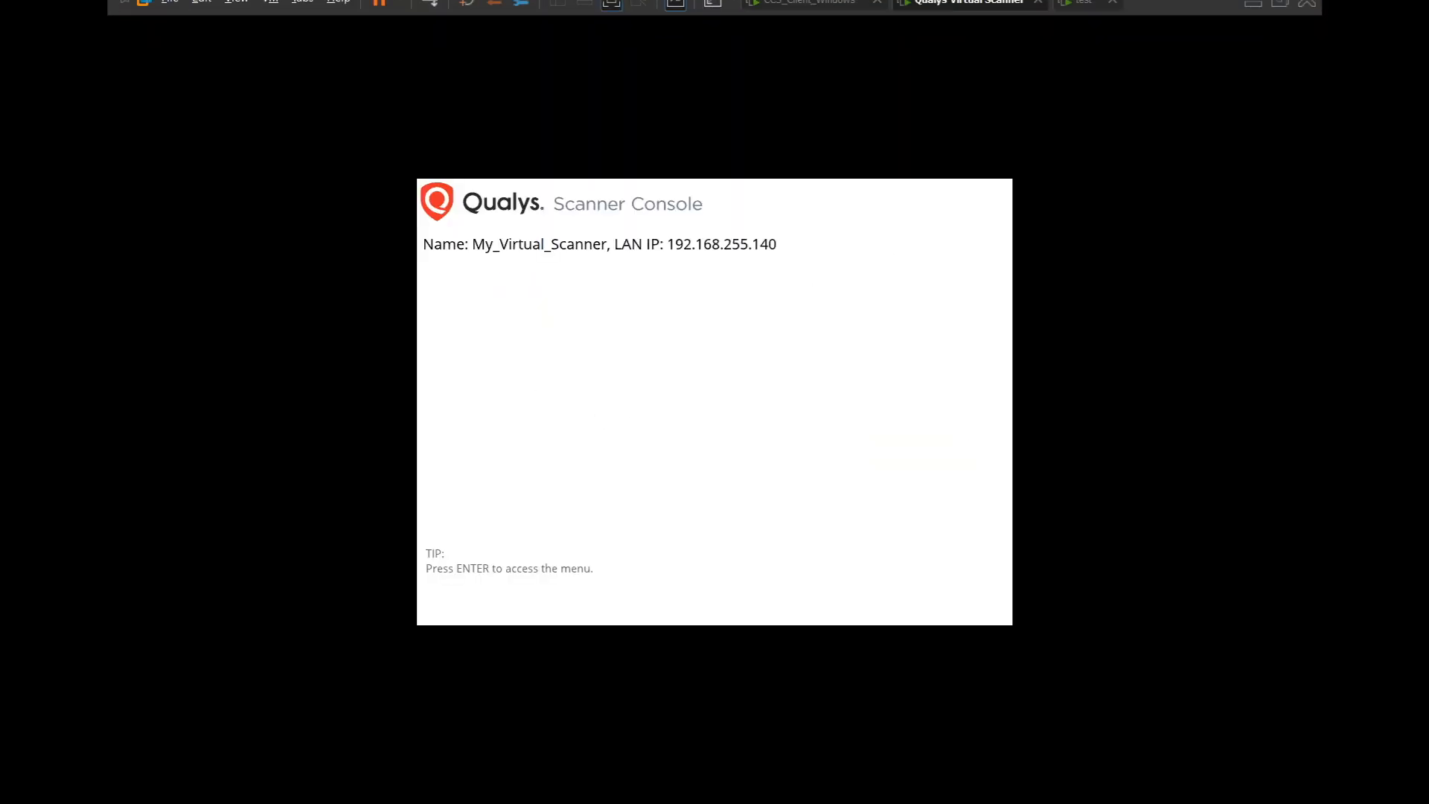
# Step: In the scanner console's main menu, browse the Enable WAN interface and Enable proxy settings
pyautogui.press('Return')
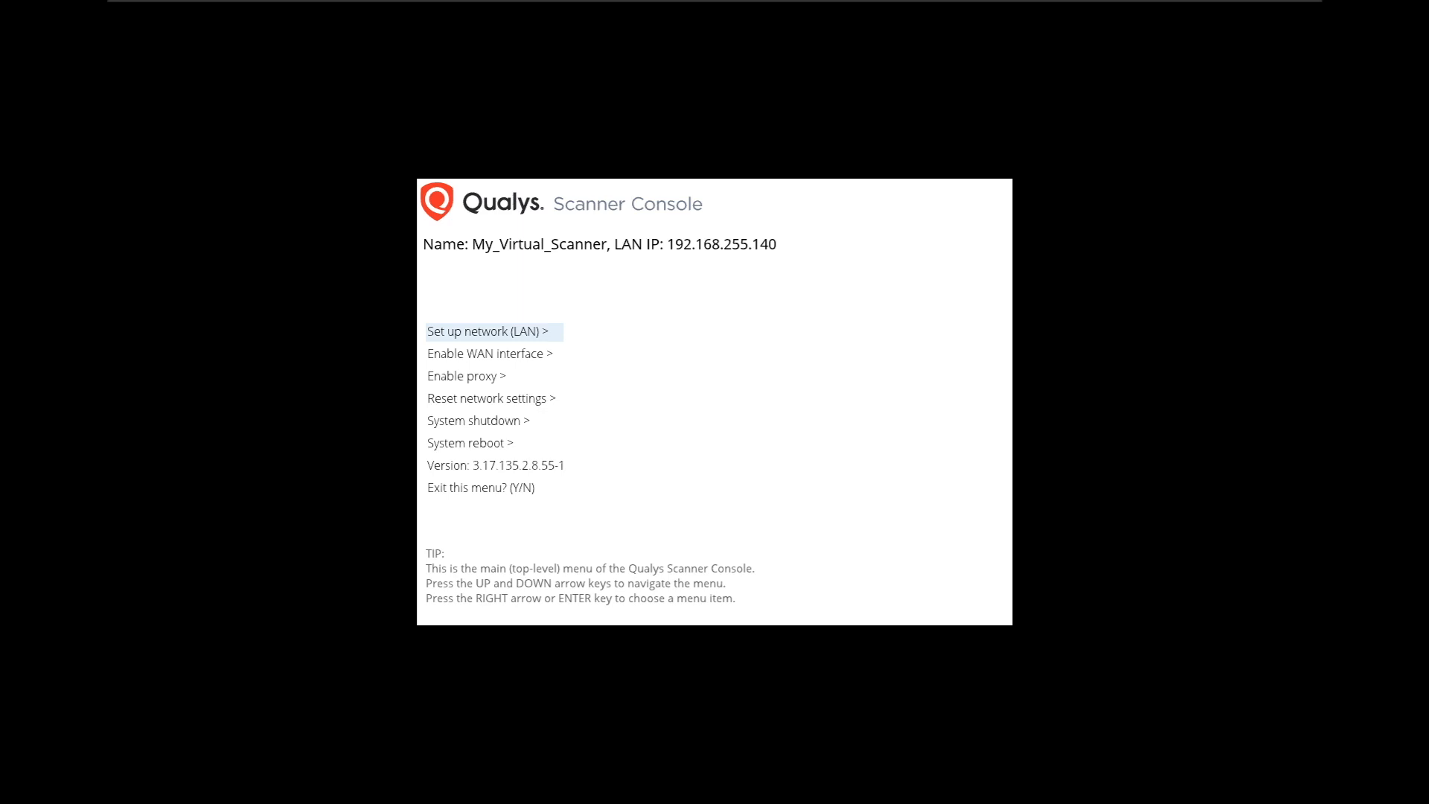
pyautogui.press('Down')
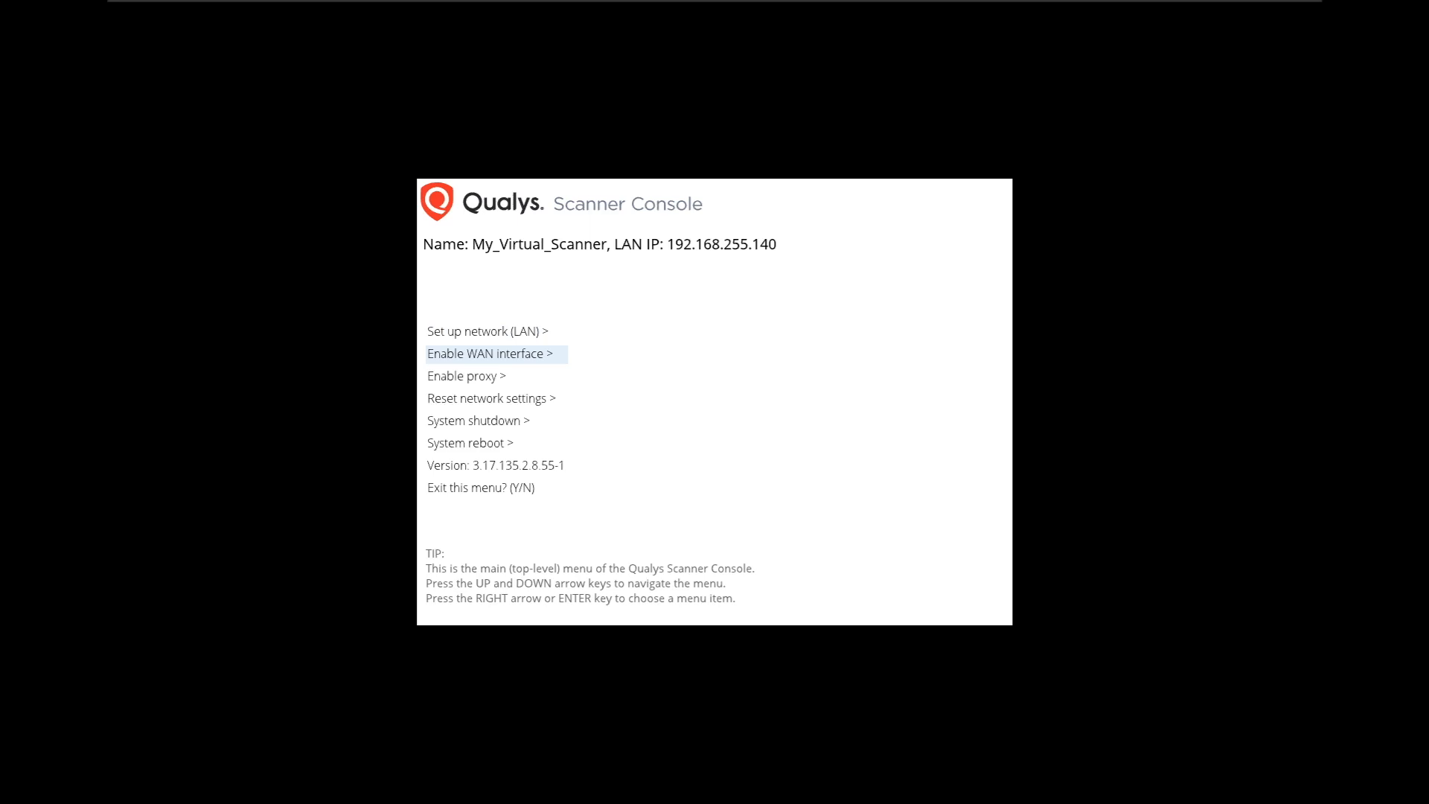
pyautogui.press('Right')
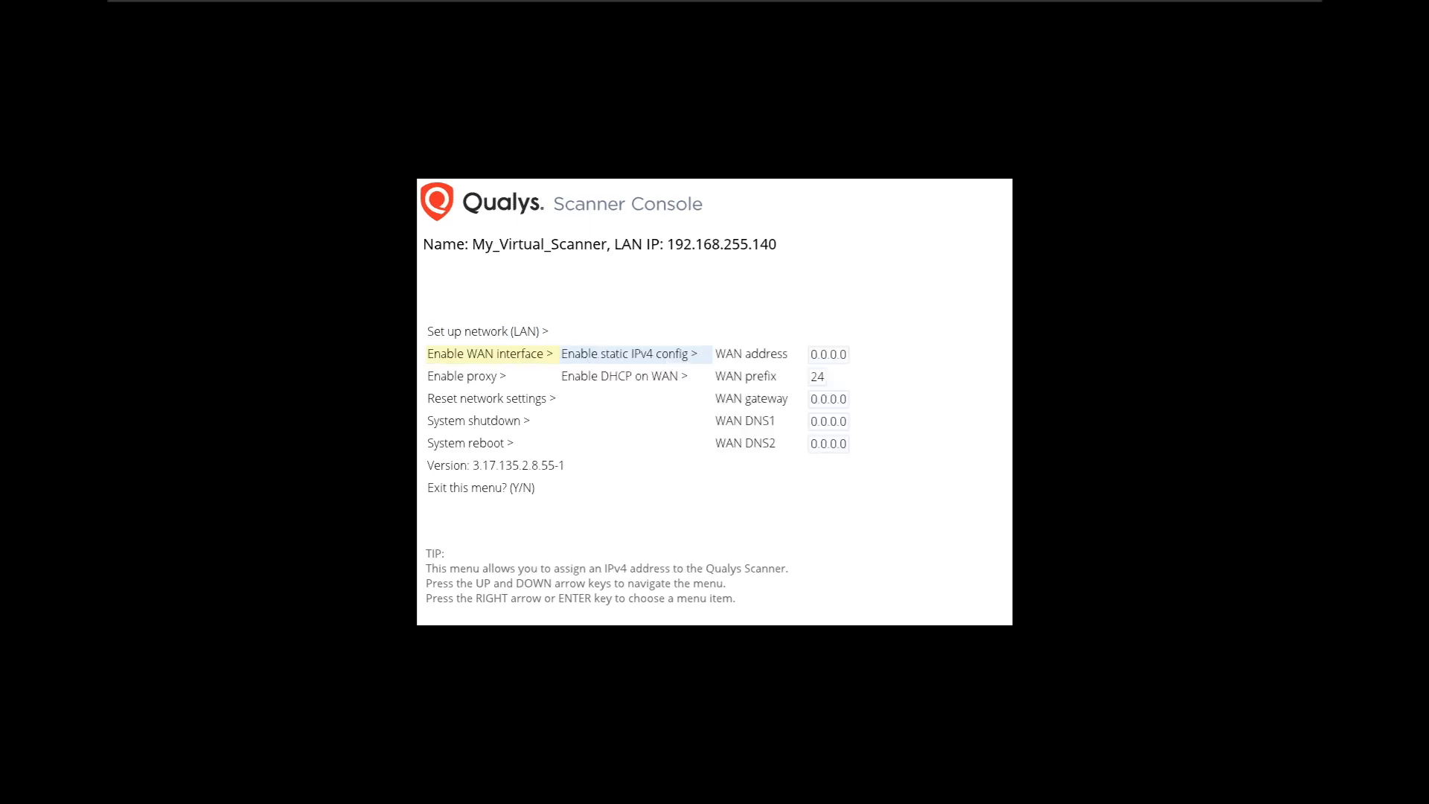
pyautogui.press('Left')
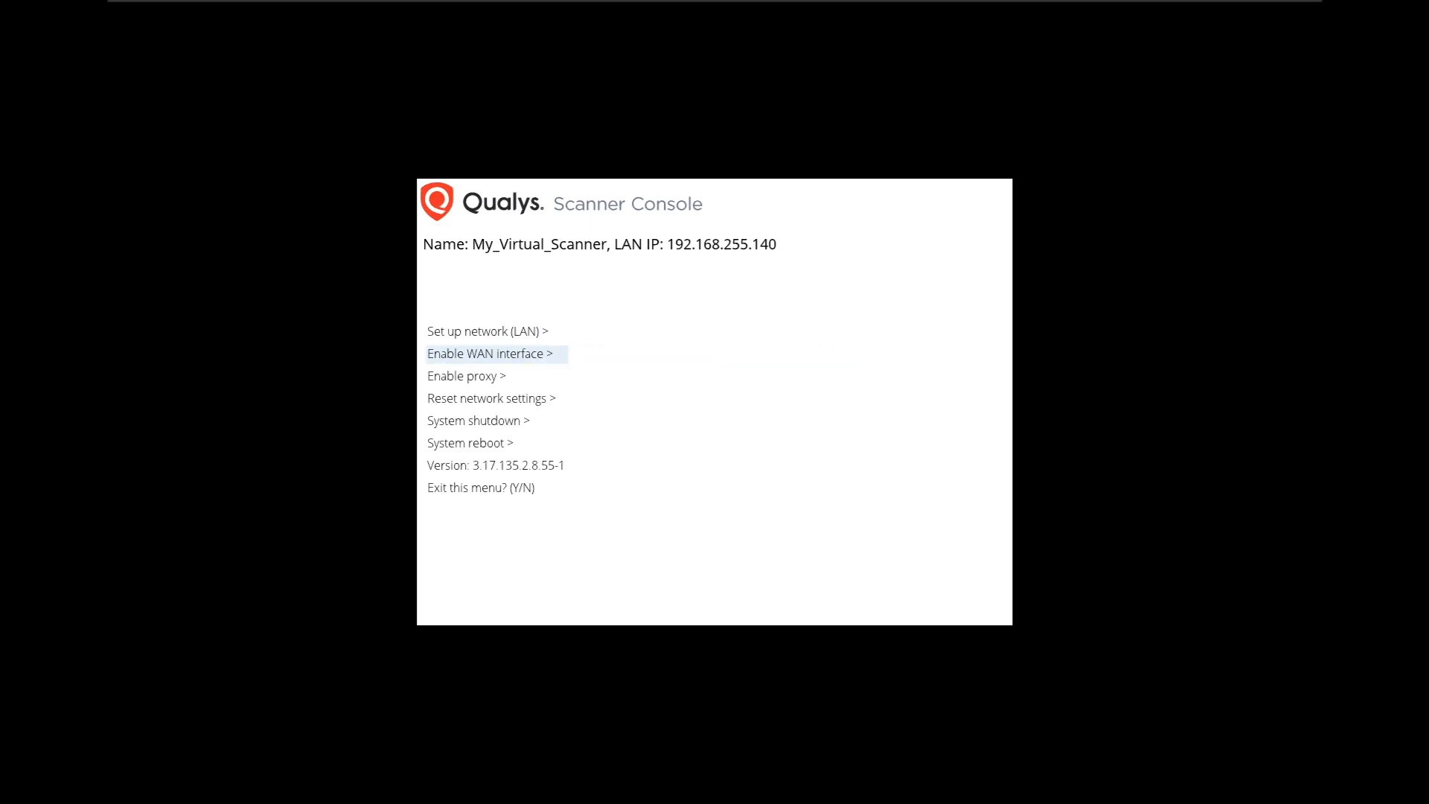
pyautogui.press('Down')
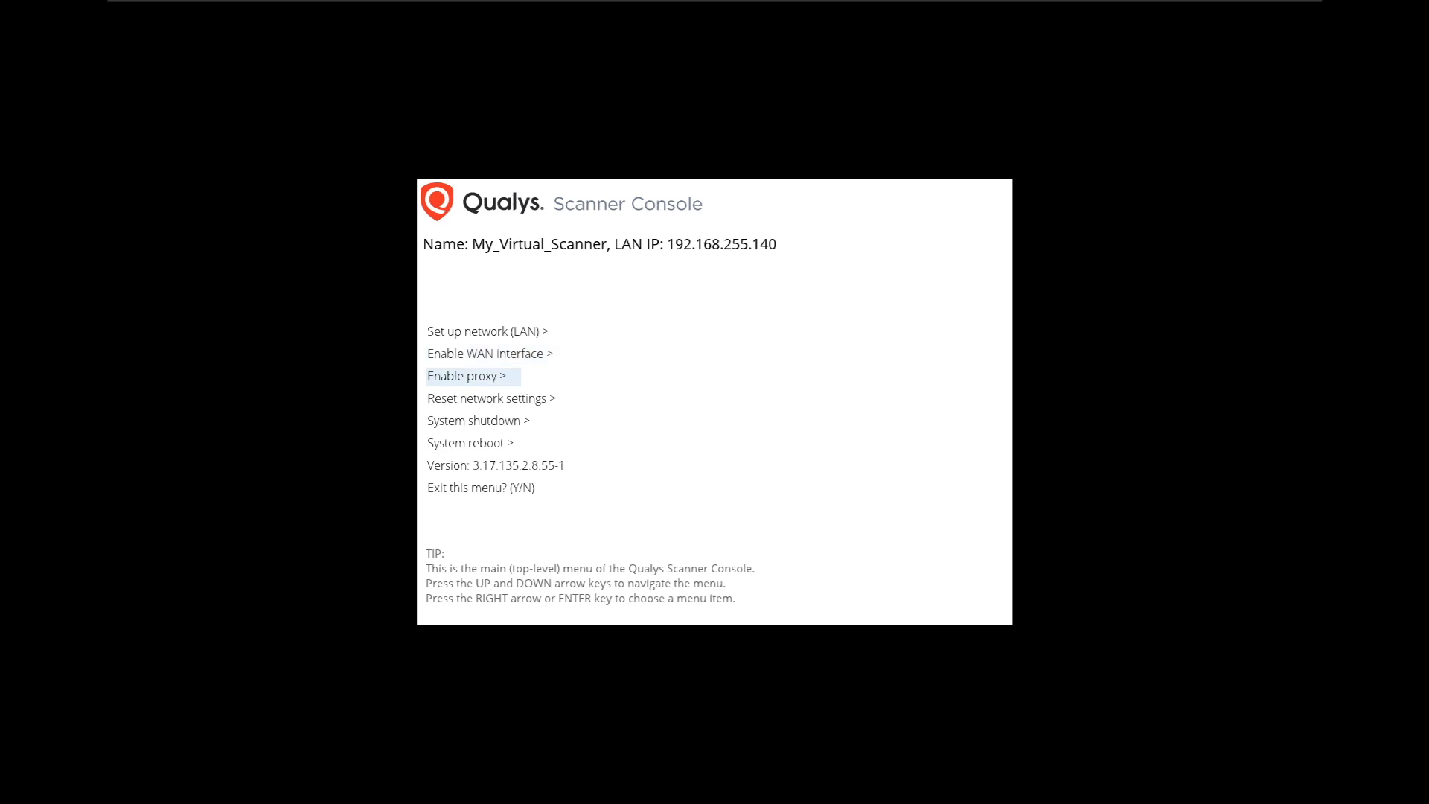
pyautogui.press('Right')
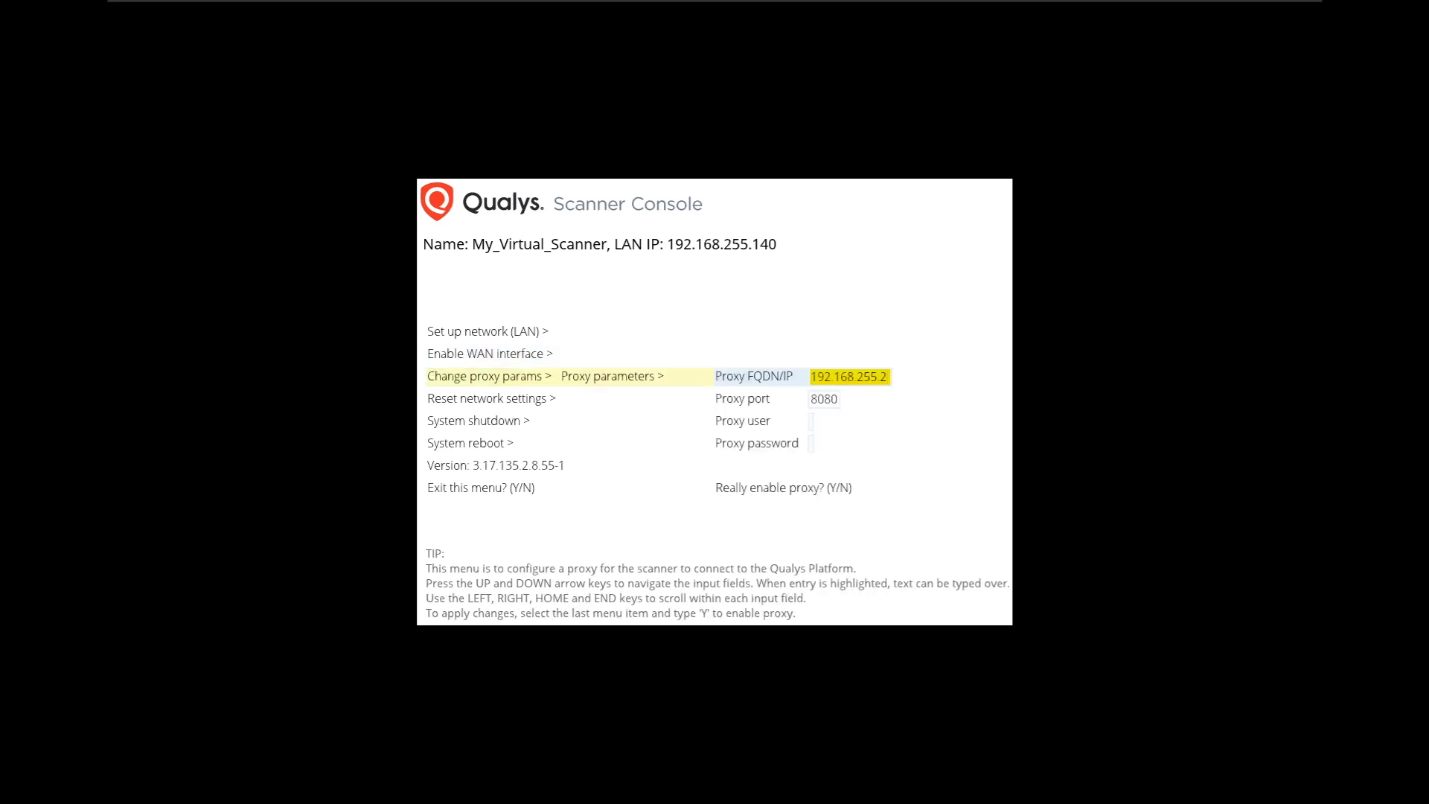
# Step: Step through the proxy address, port and password fields, then decline enabling the proxy
pyautogui.press('End')
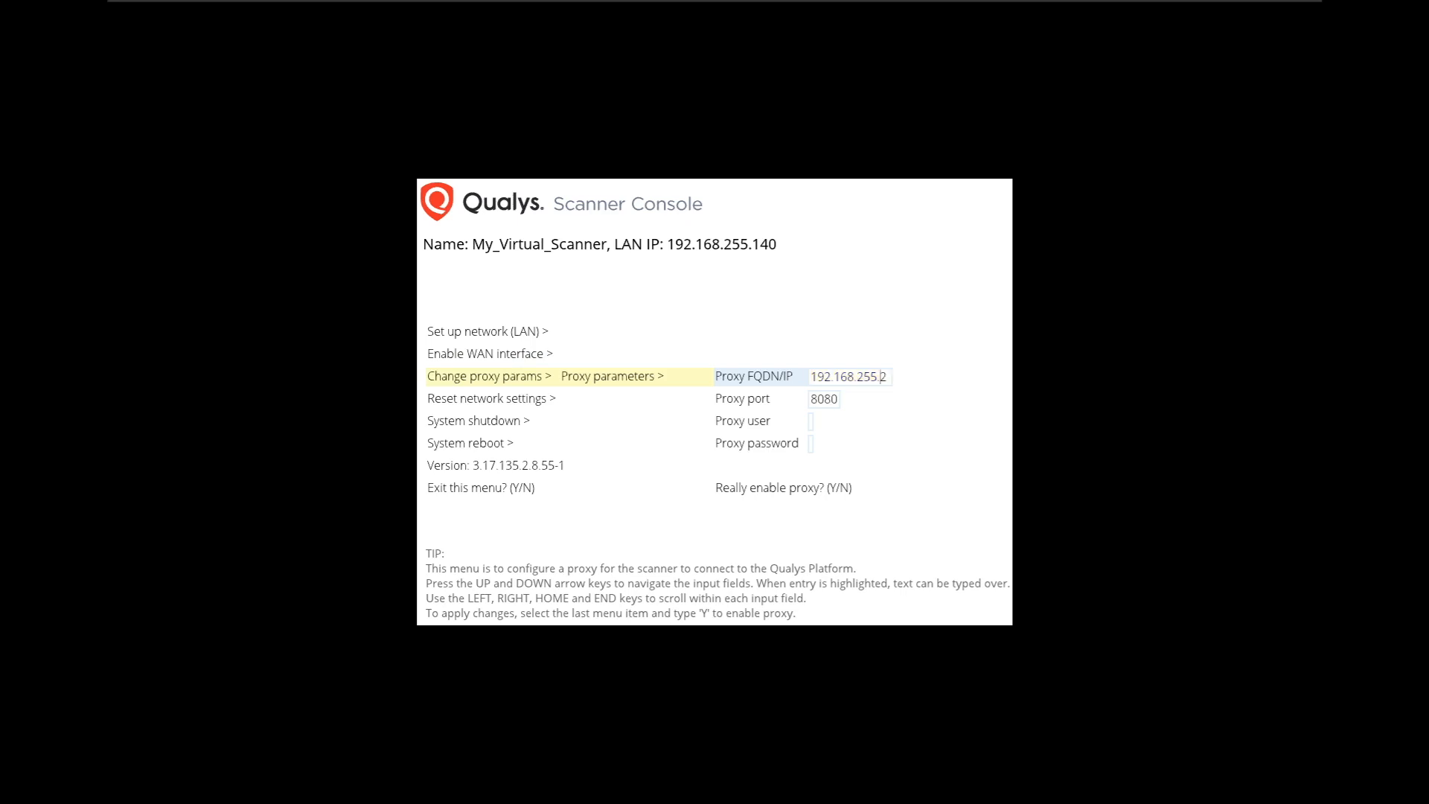
pyautogui.press('Down')
pyautogui.press('Left')
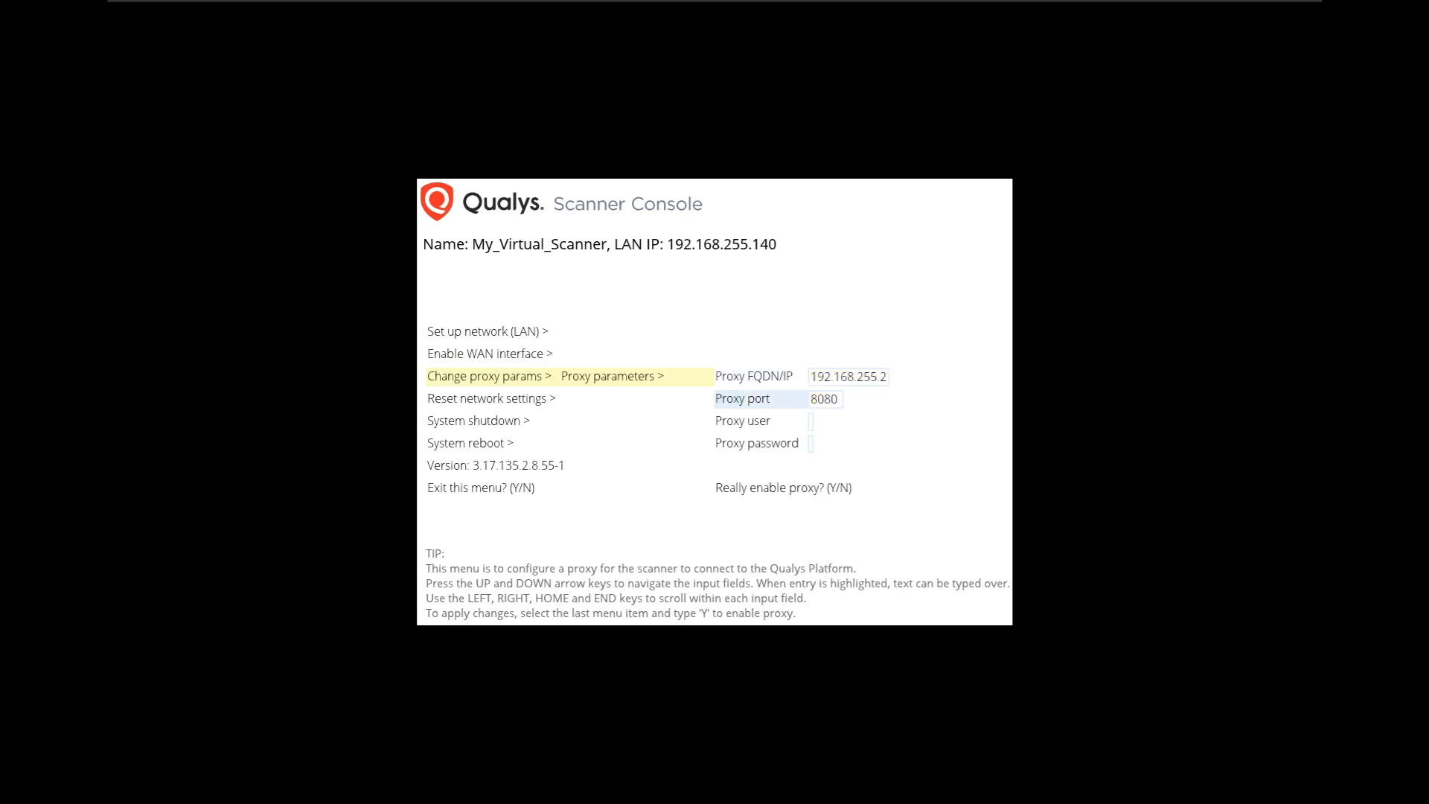
pyautogui.press('Down')
pyautogui.press('Down')
pyautogui.press('Down')
pyautogui.press('Down')
pyautogui.press('Down')
pyautogui.press('Down')
pyautogui.press('Down')
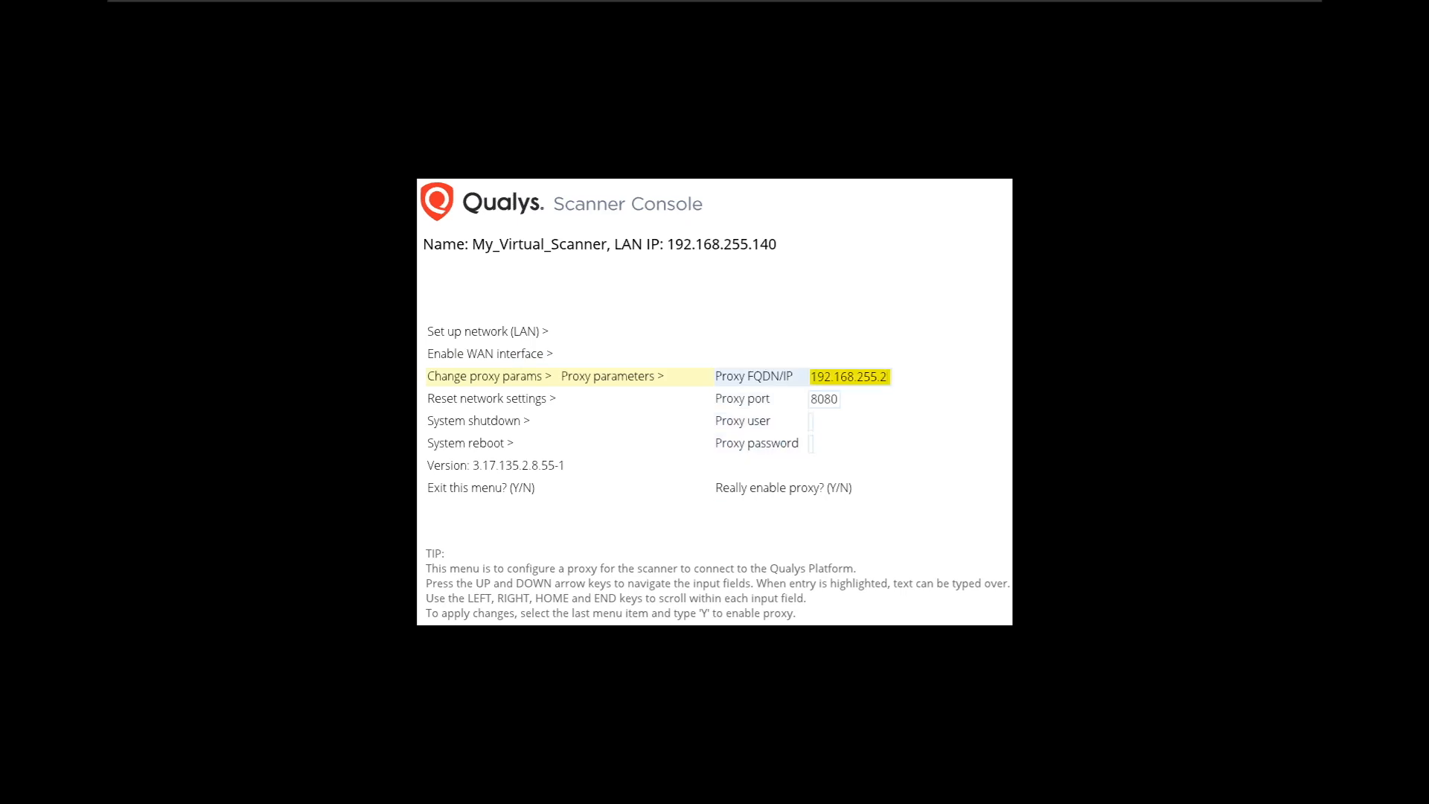
pyautogui.press('Down')
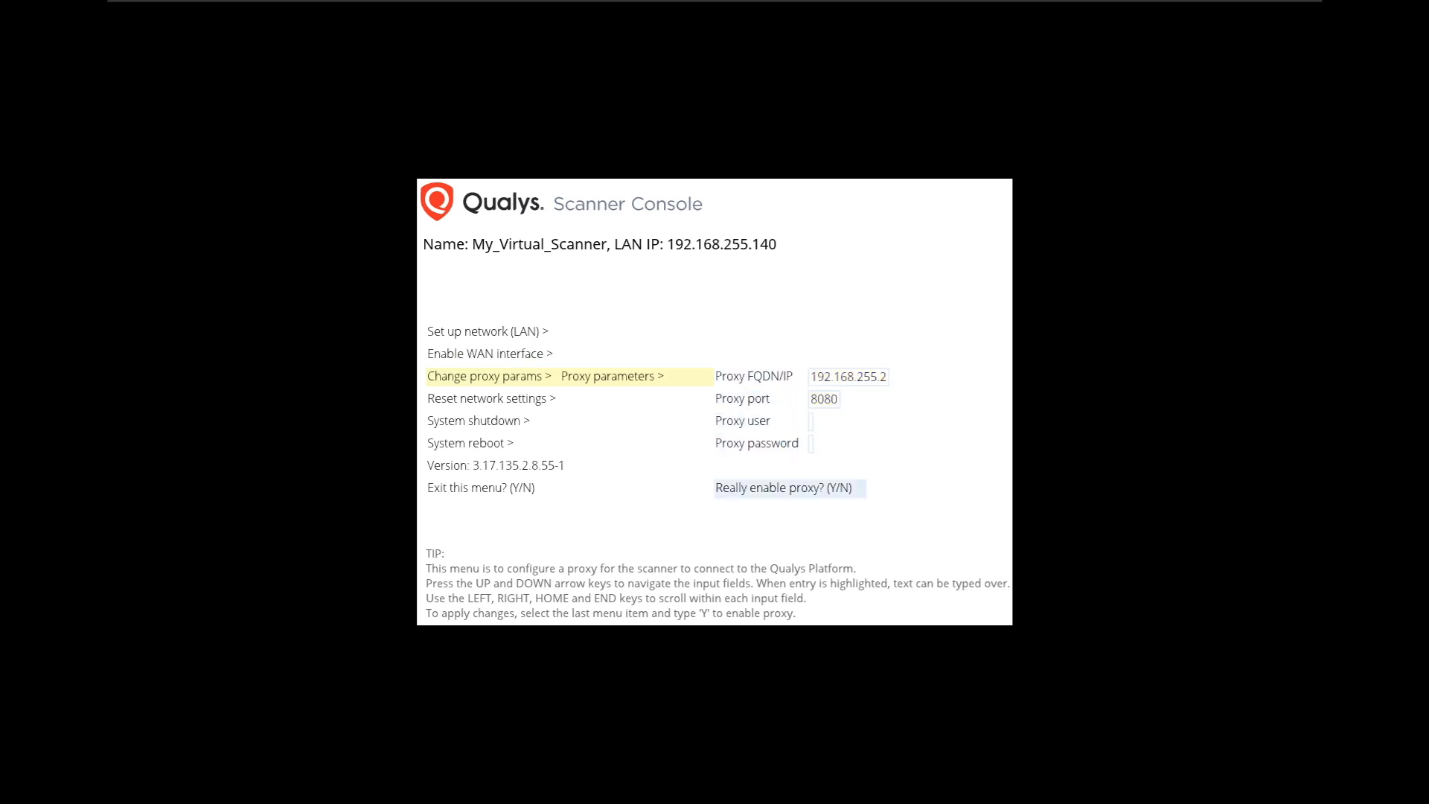
pyautogui.press('n')
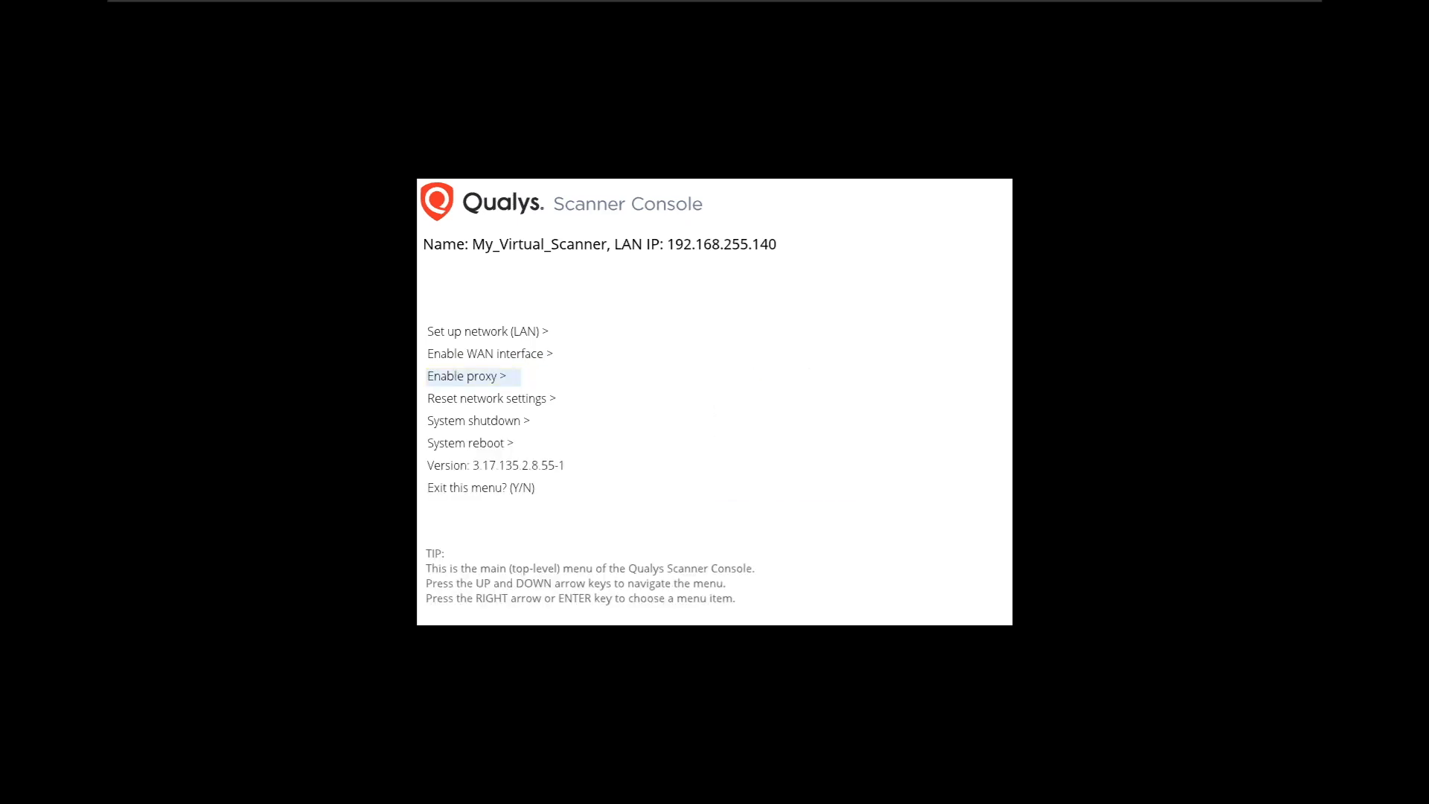
# Step: Exit the scanner console menu and return to CCS_Client_Windows
pyautogui.press('Down')
pyautogui.press('Down')
pyautogui.press('Down')
pyautogui.press('Down')
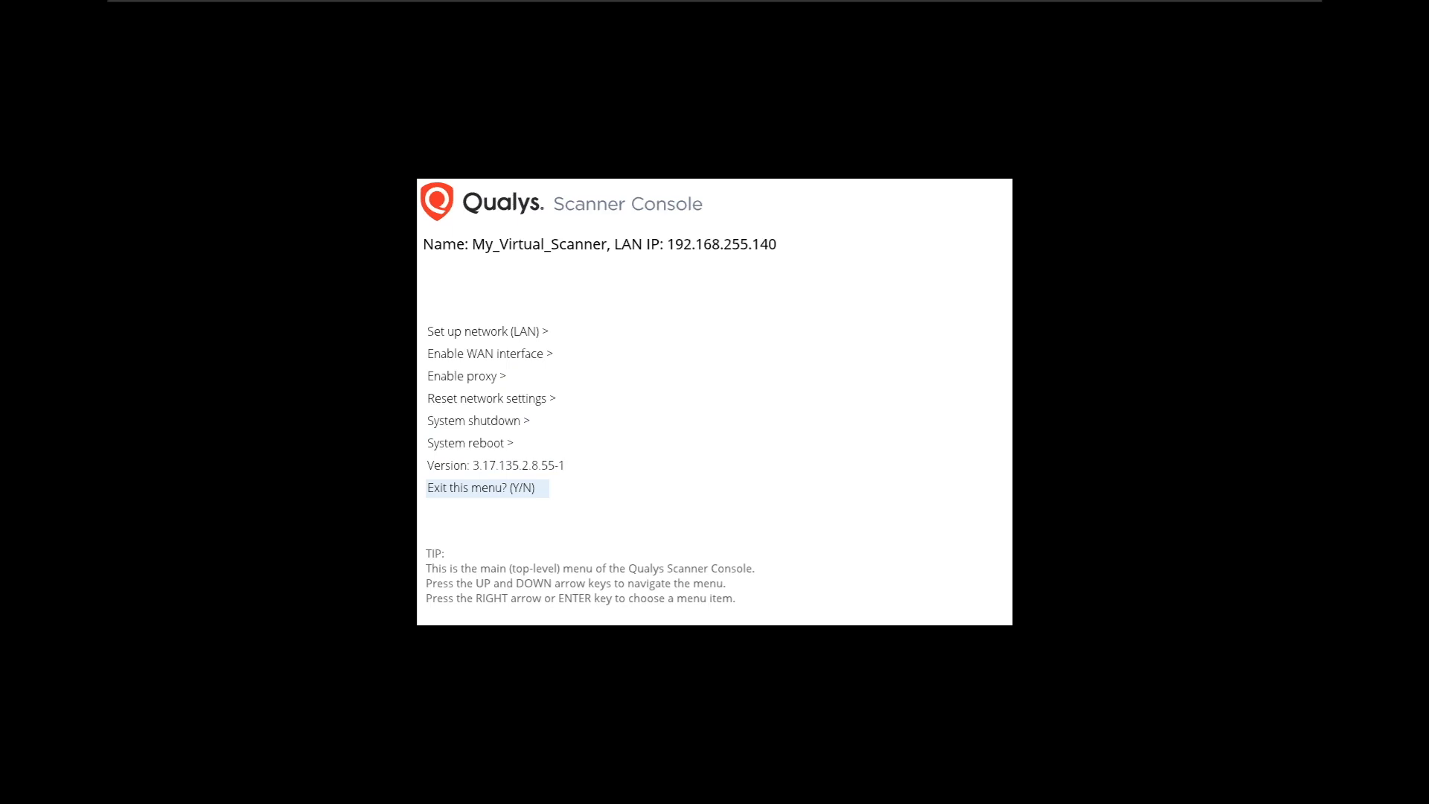
pyautogui.press('Return')
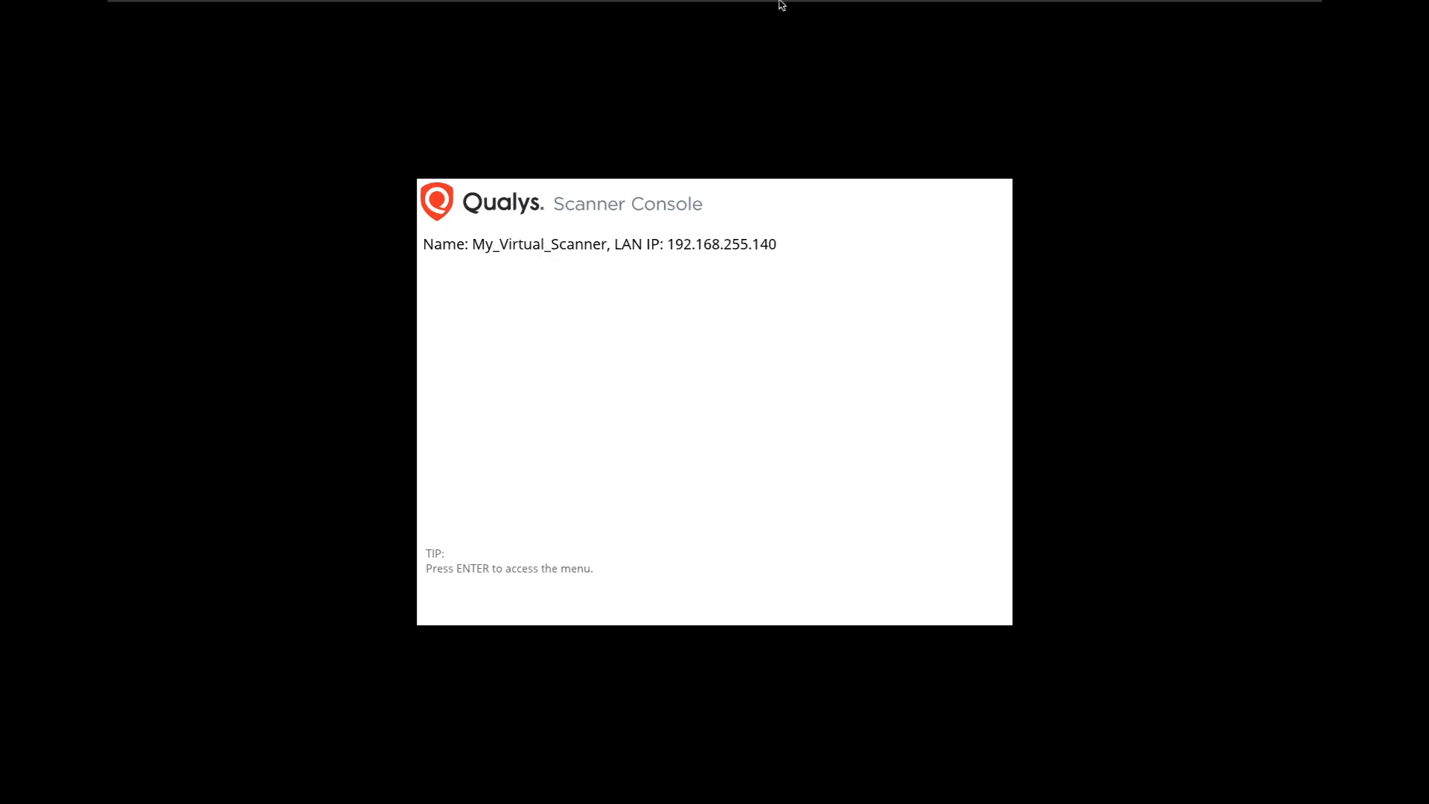
pyautogui.click(813, 15)
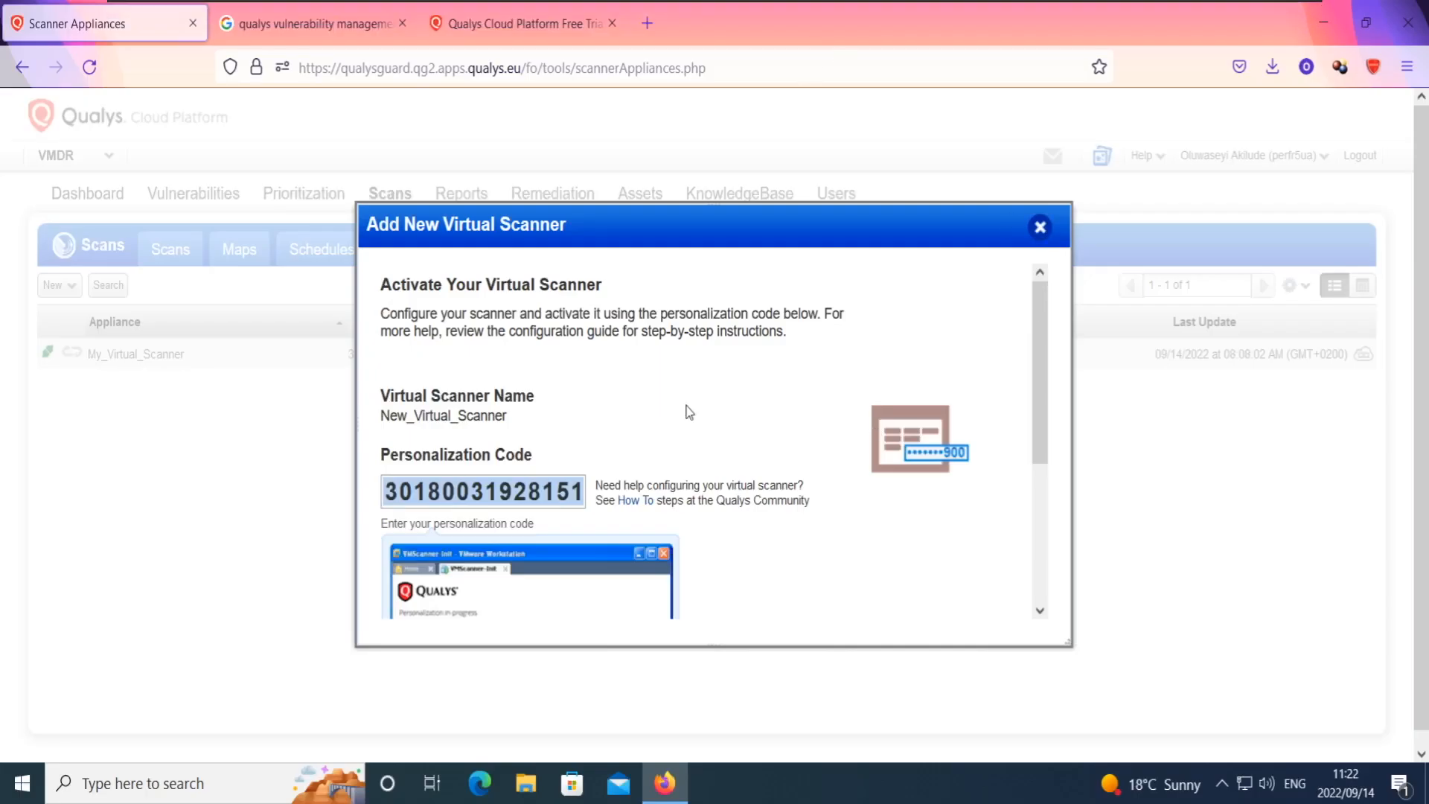
# Step: Dismiss the Add New Virtual Scanner dialog and view the Scans list showing VM_Testing_Scan Finished
pyautogui.click(1040, 228)
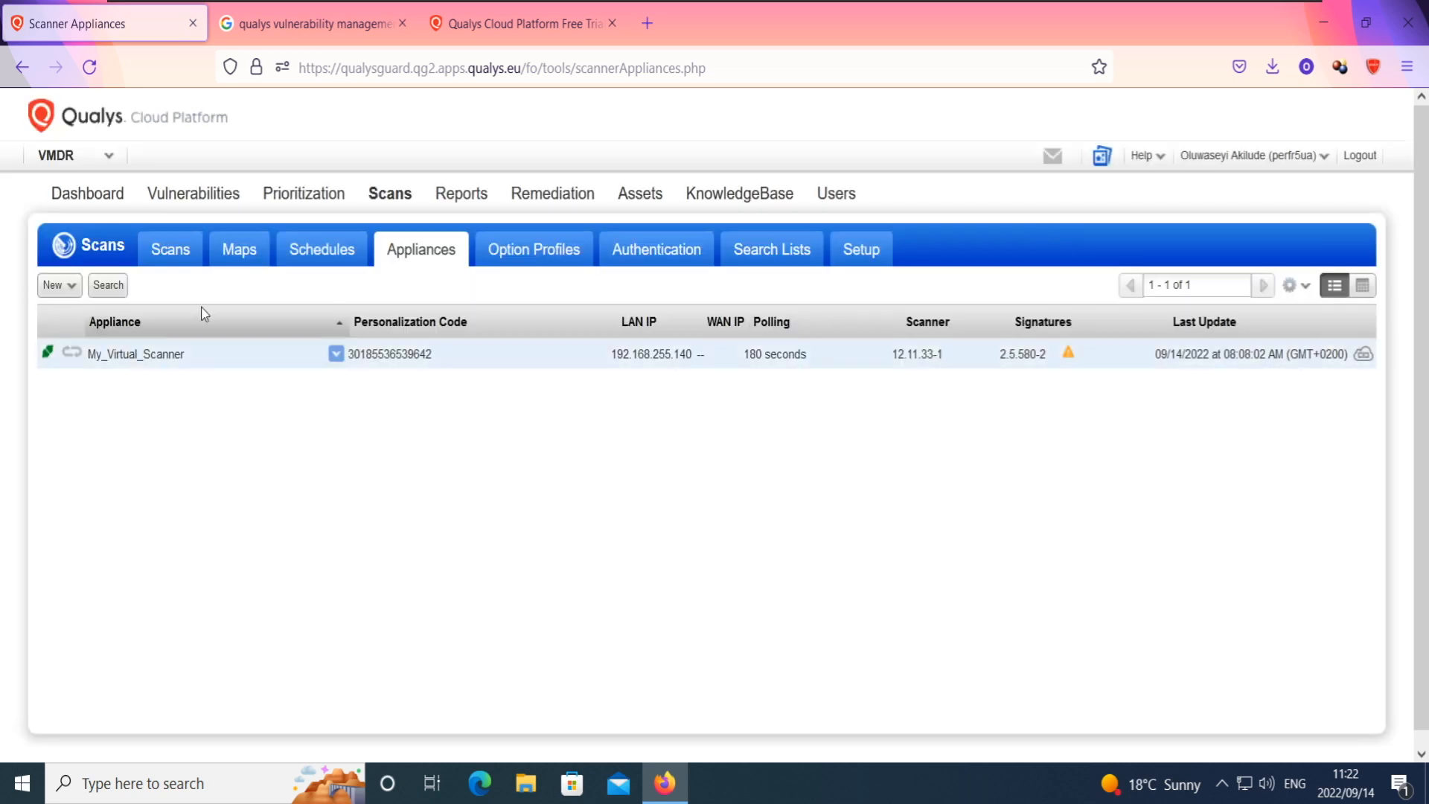
pyautogui.click(165, 255)
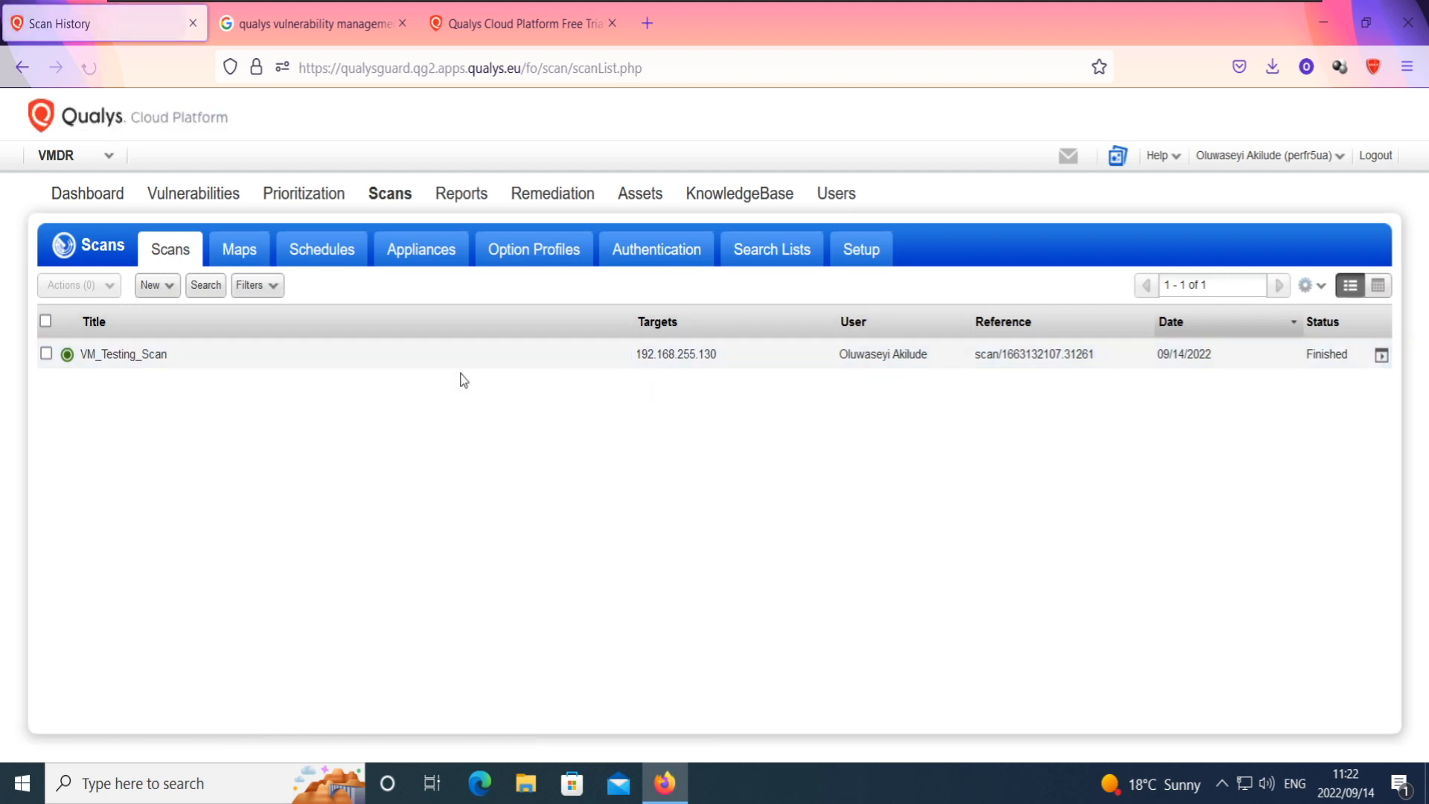
# Step: Start a new vulnerability scan titled Scan_Test
pyautogui.click(160, 285)
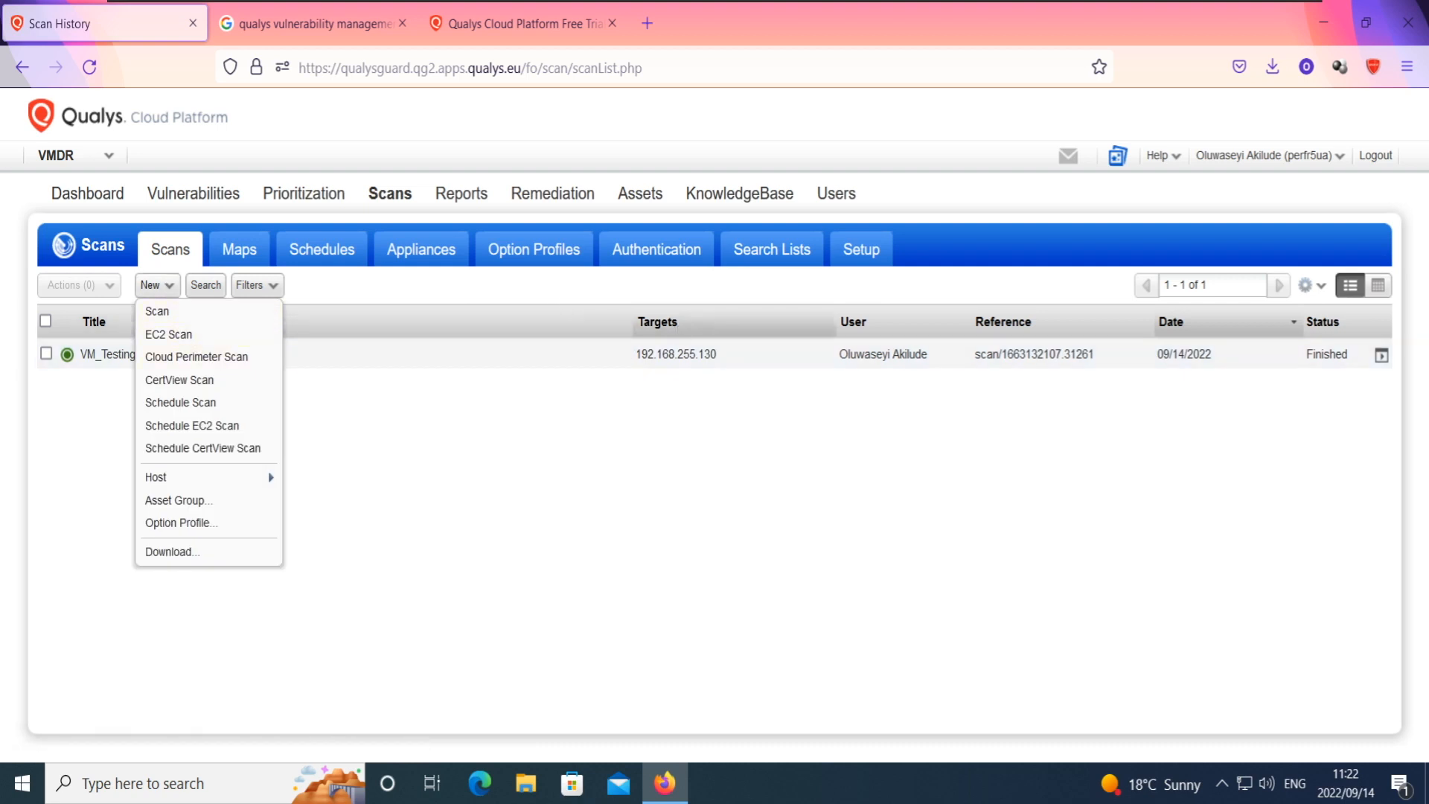
pyautogui.click(173, 314)
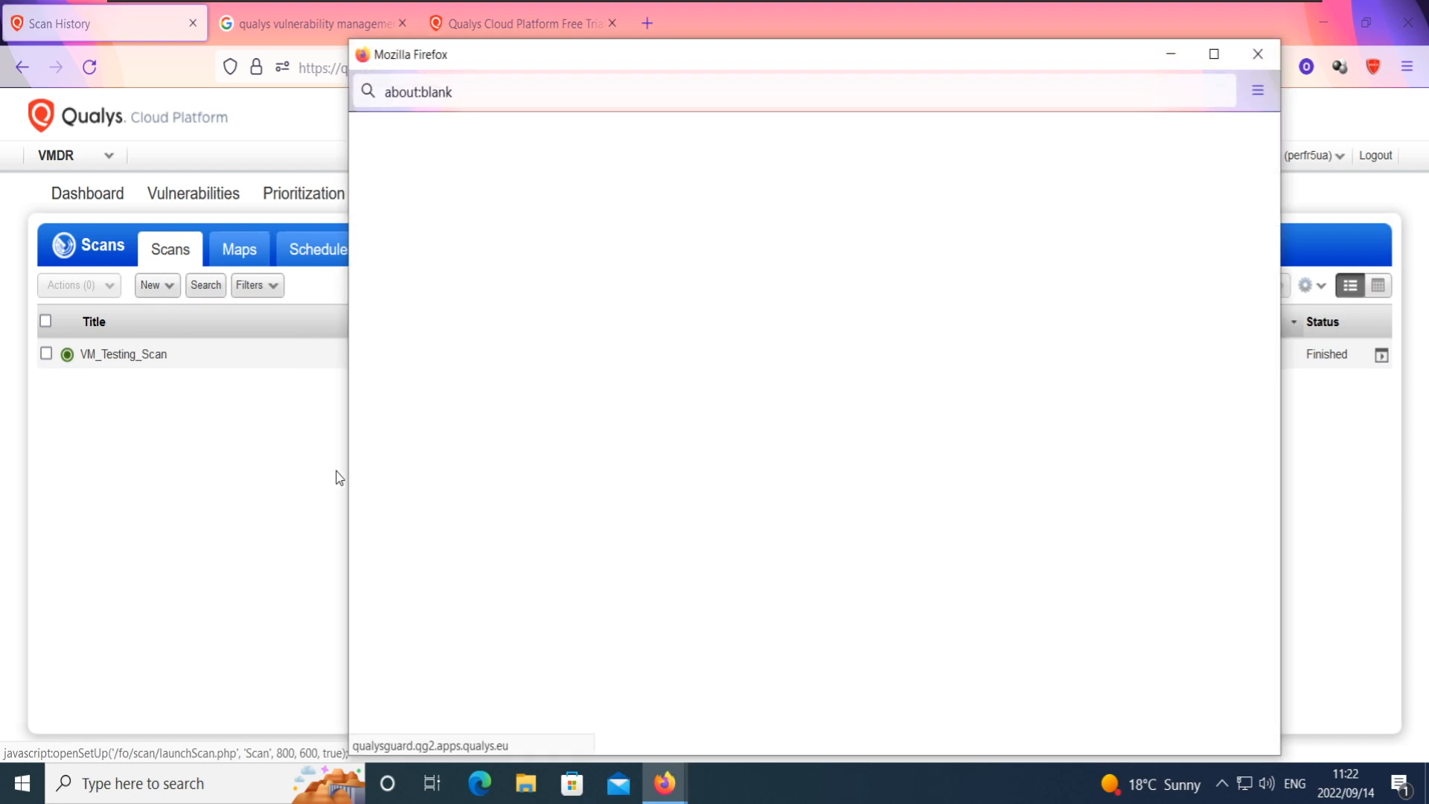
pyautogui.click(553, 248)
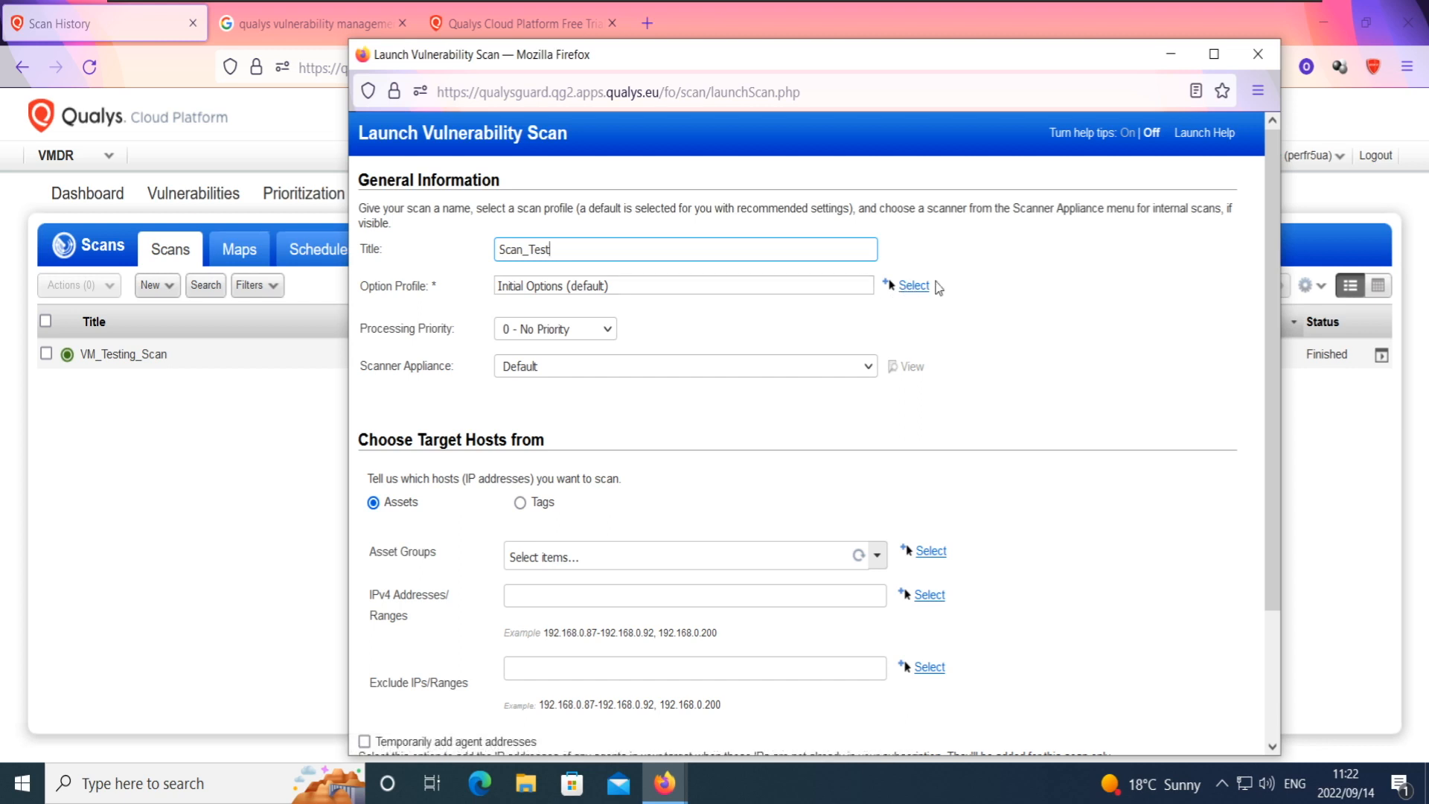
# Step: Browse the option profile library and select Authenticated Scan v.1 for the scan
pyautogui.click(909, 287)
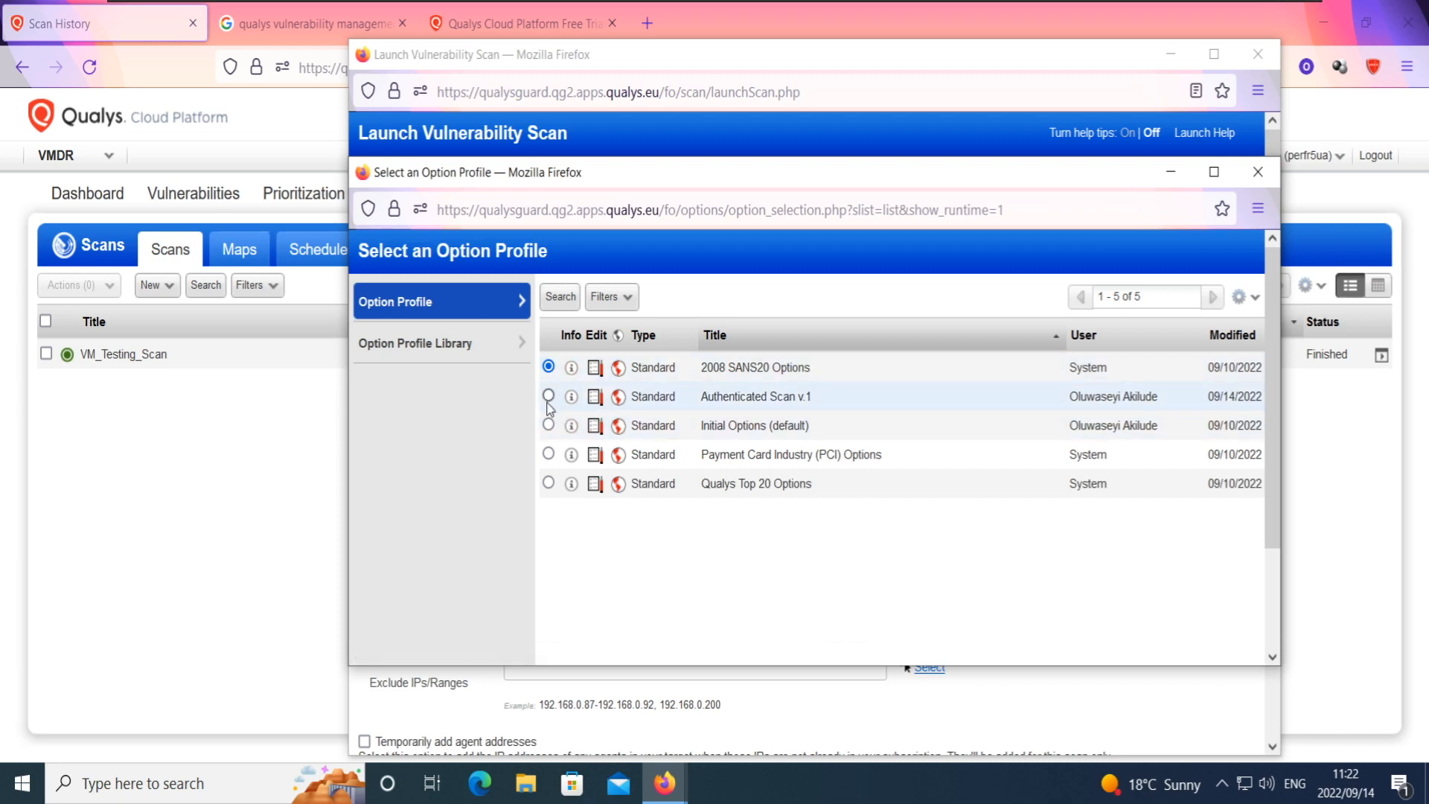
pyautogui.click(447, 350)
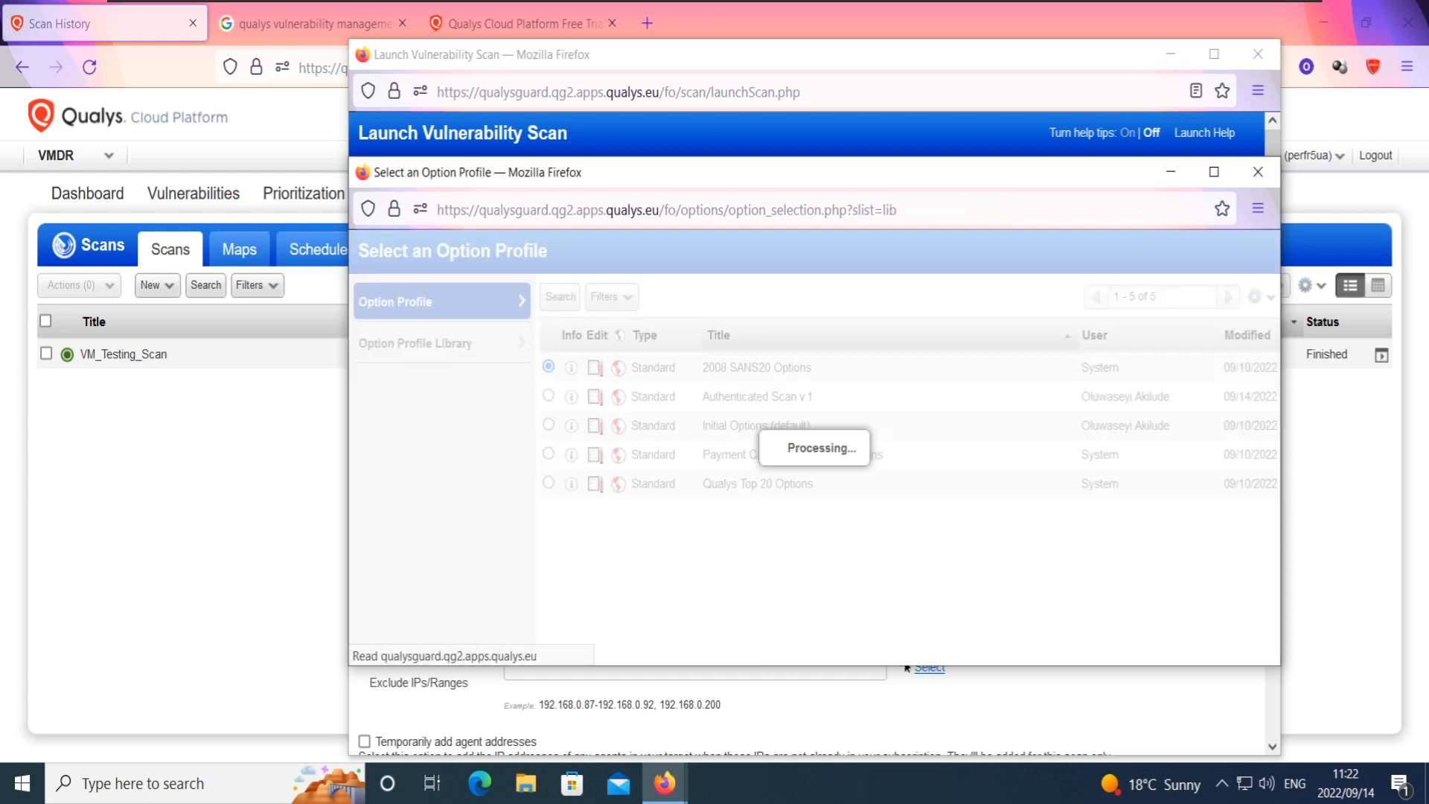
pyautogui.scroll(-6, 679, 443)
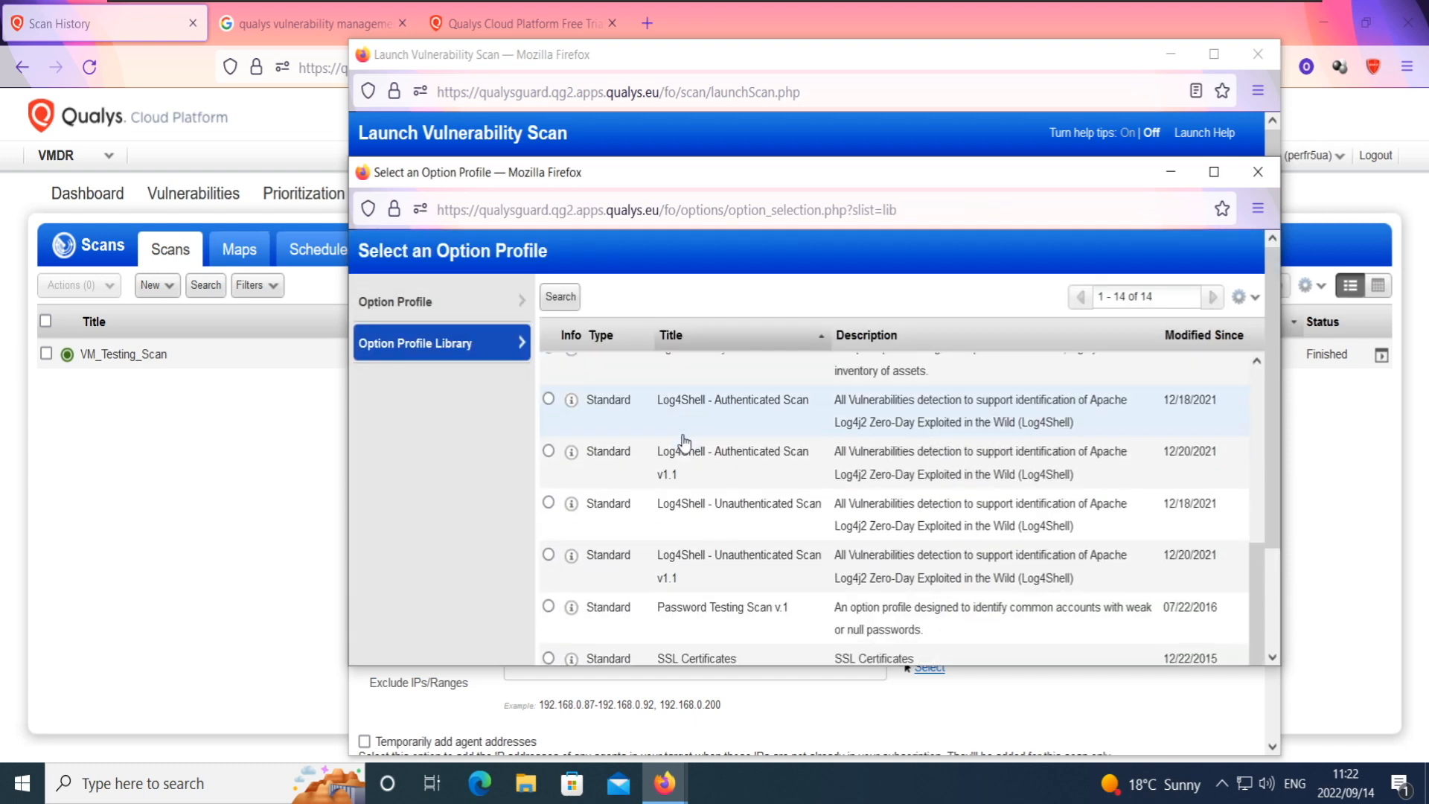
pyautogui.scroll(-3, 685, 440)
pyautogui.scroll(6, 700, 454)
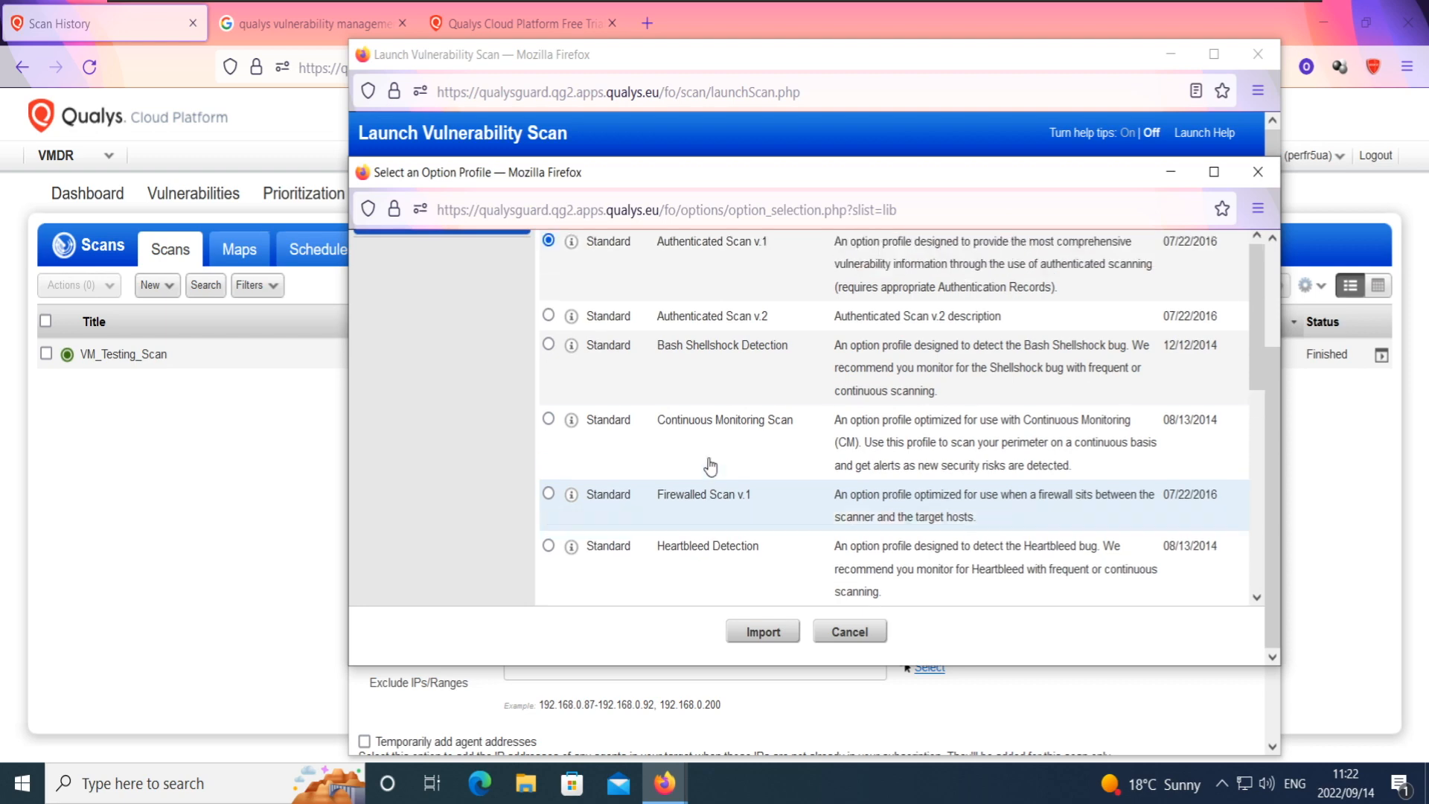
pyautogui.scroll(2, 710, 467)
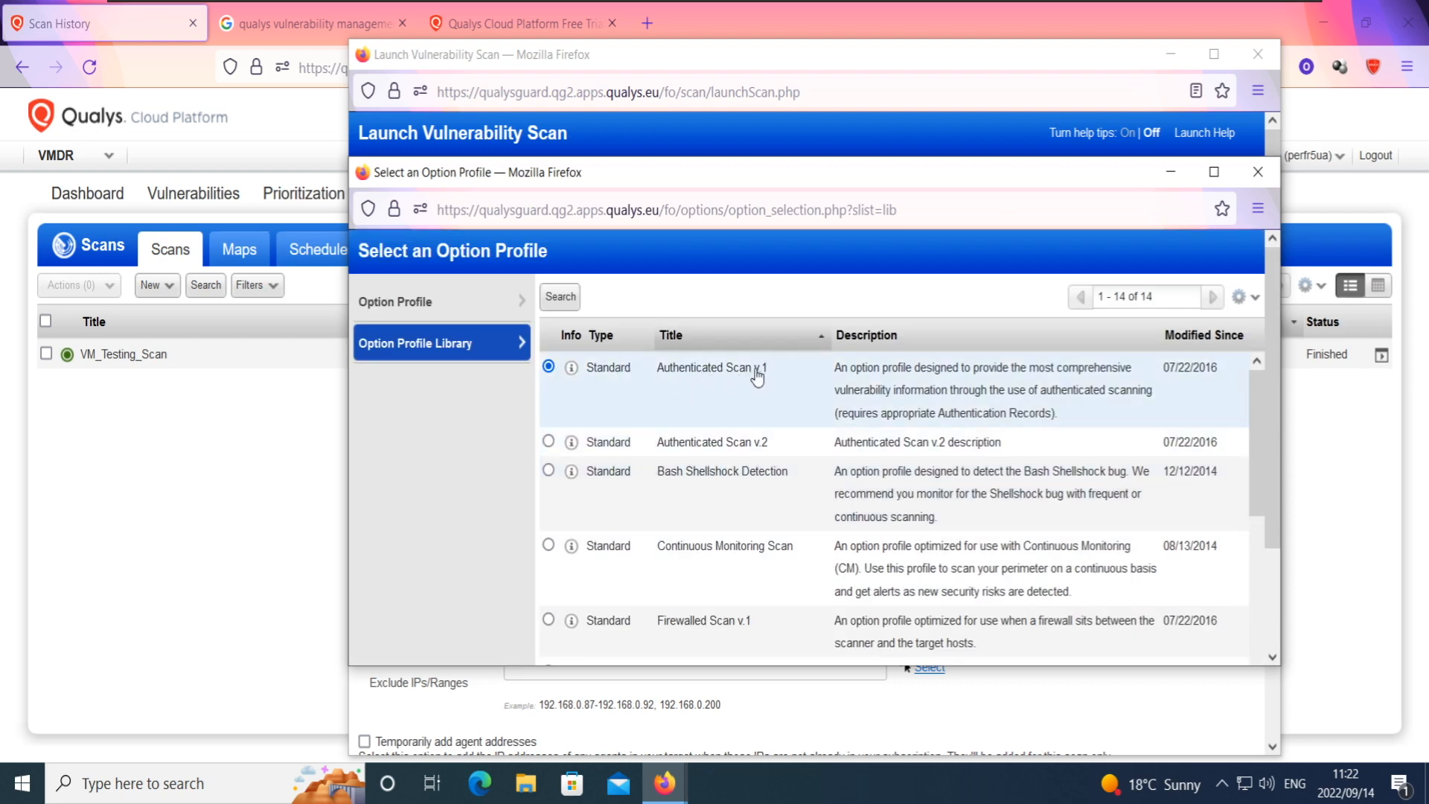
pyautogui.scroll(-5, 744, 469)
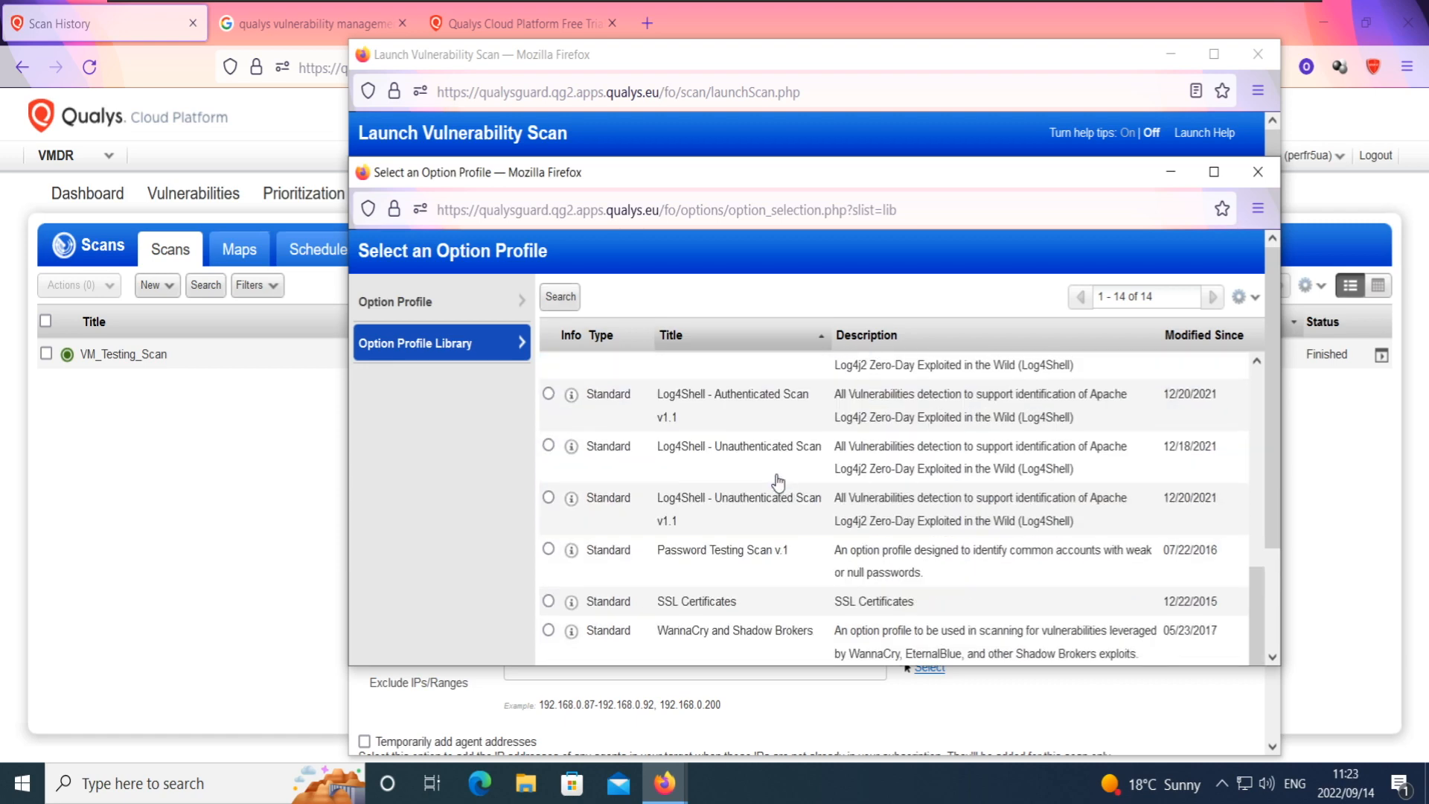
pyautogui.scroll(5, 676, 511)
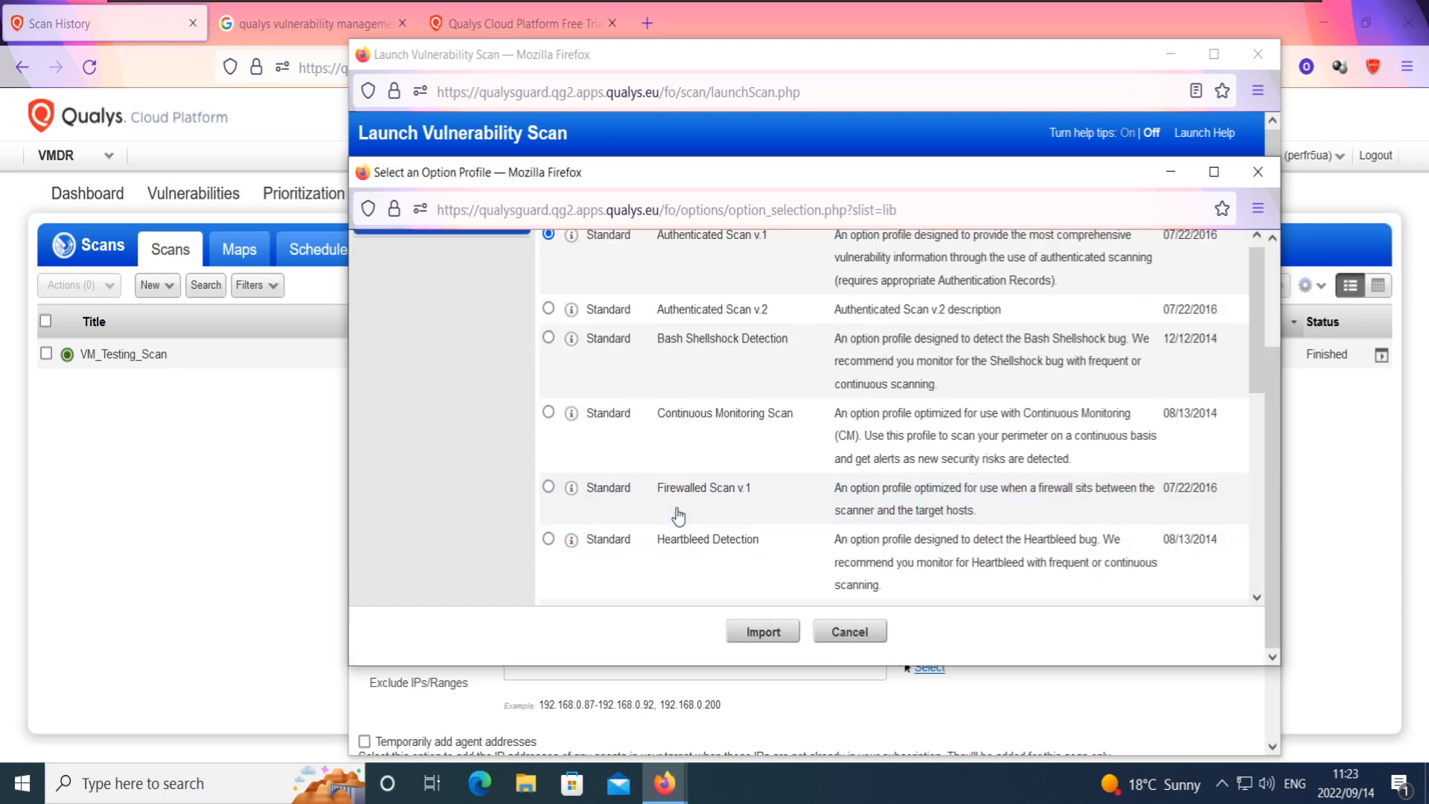
pyautogui.click(434, 305)
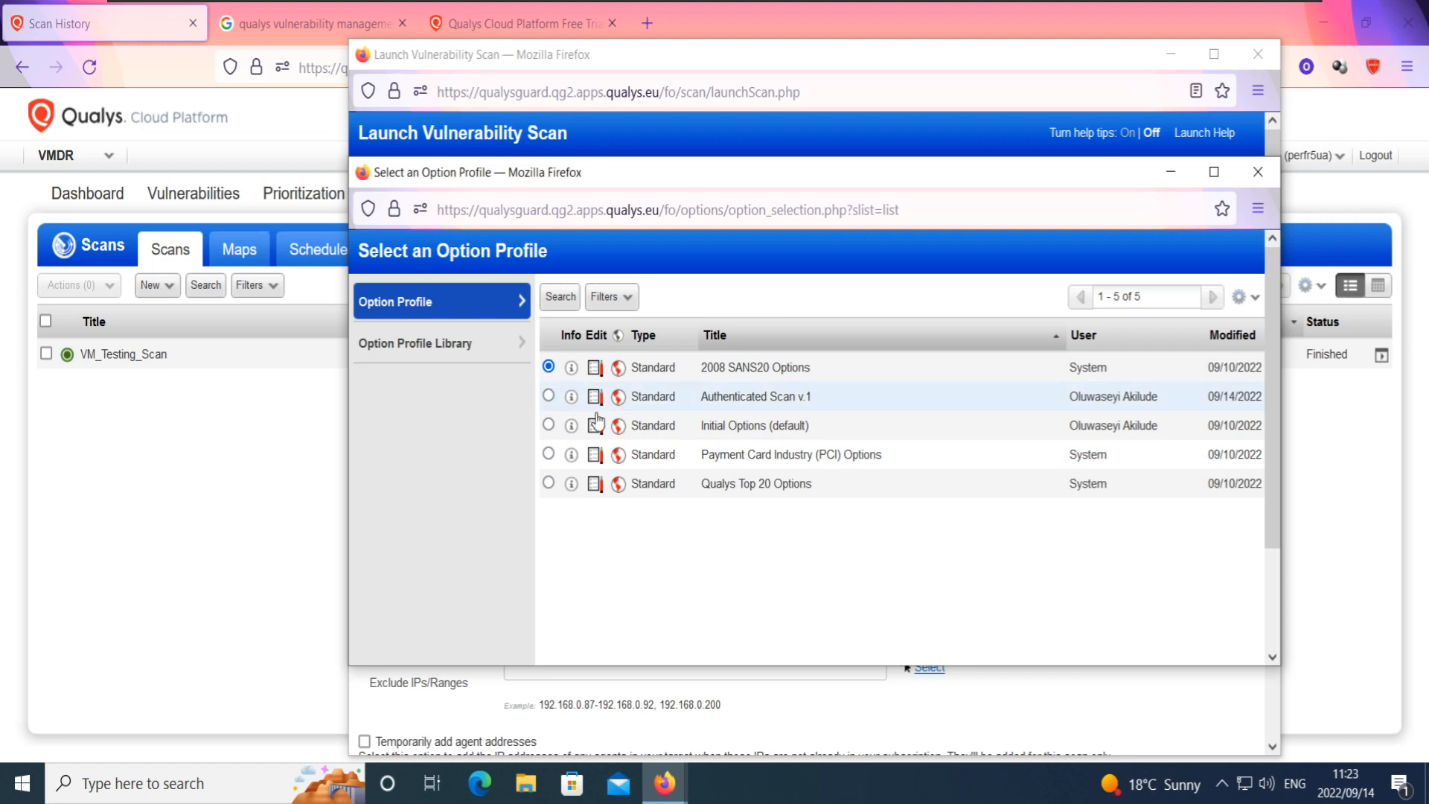
pyautogui.click(548, 396)
pyautogui.scroll(-3, 974, 511)
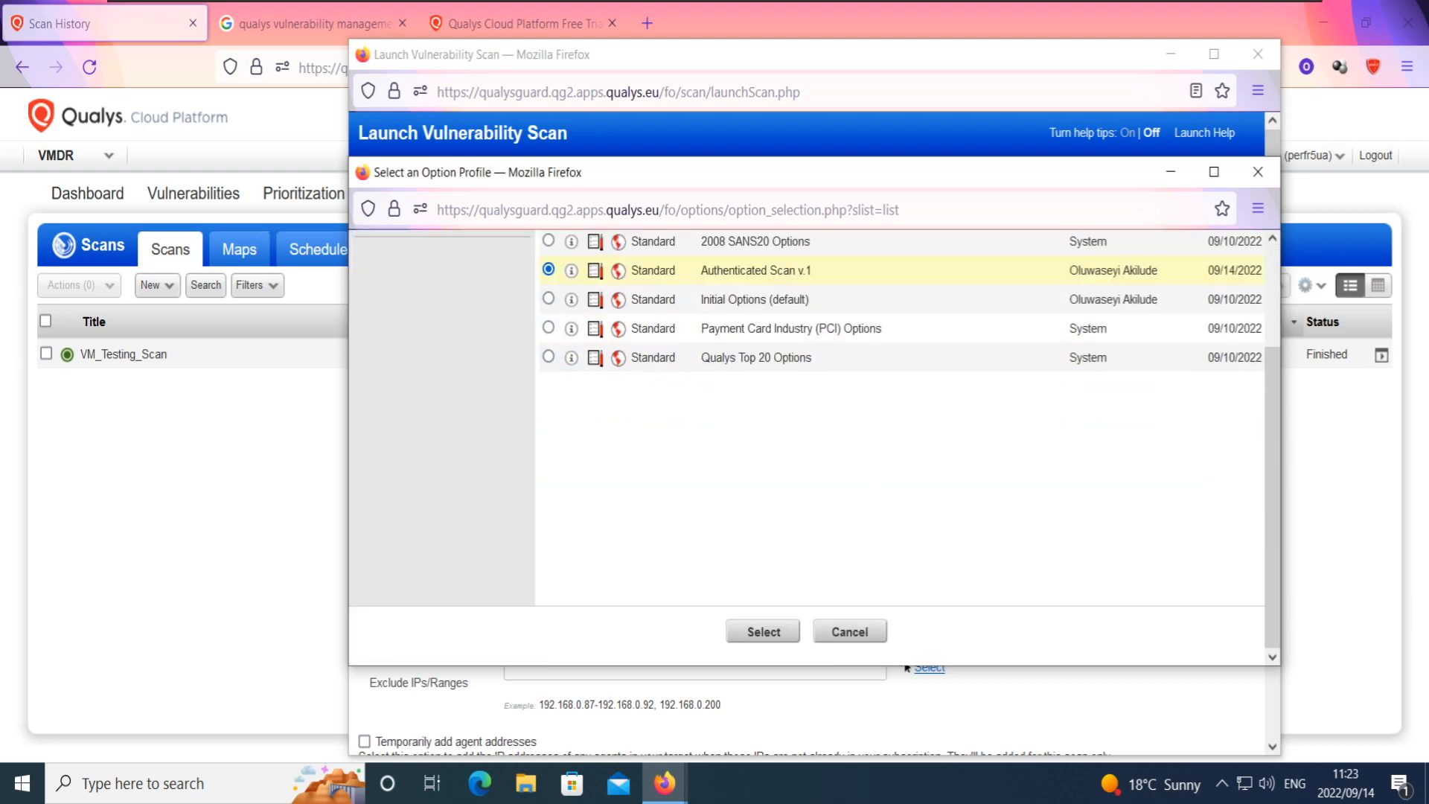
pyautogui.click(759, 630)
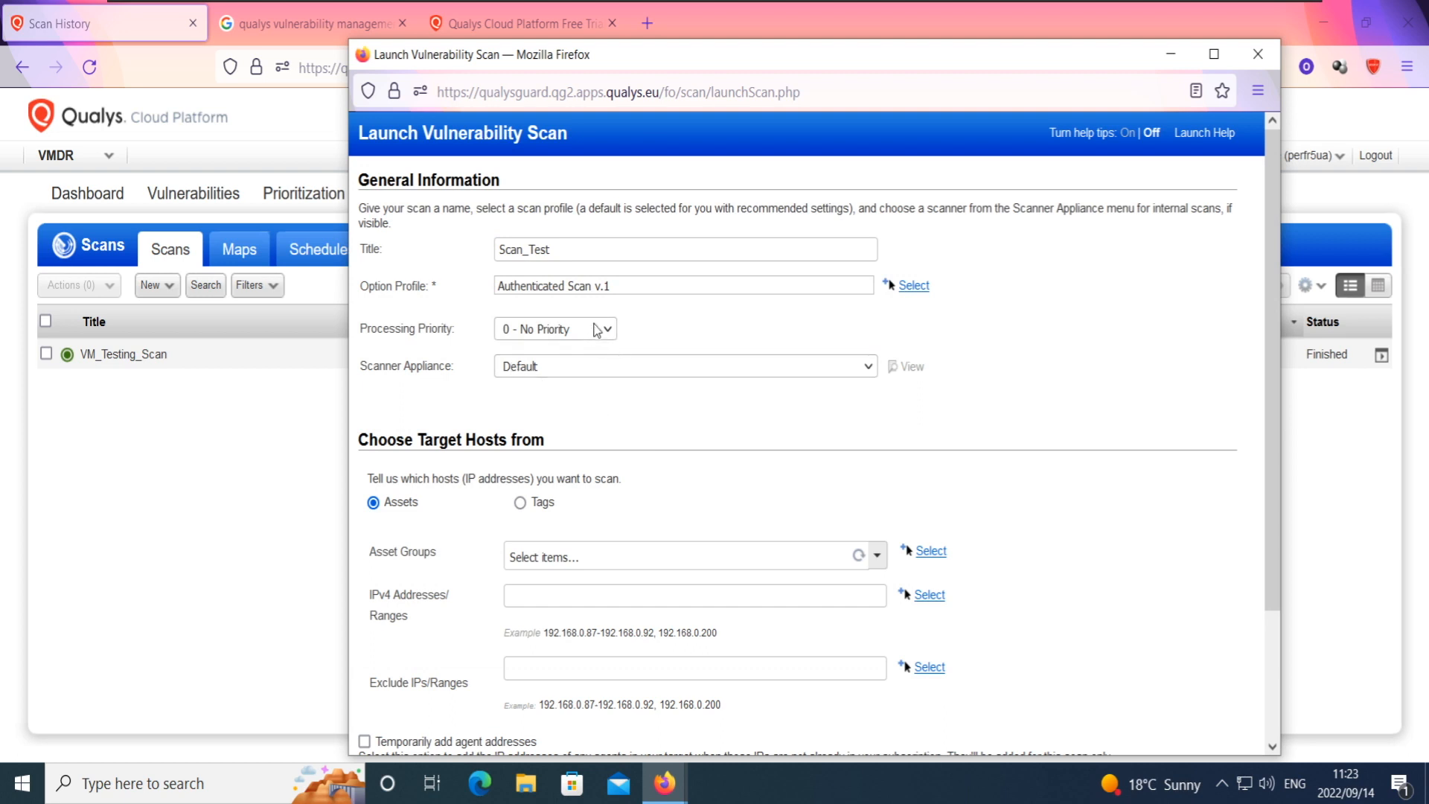
# Step: Keep processing priority 0 - No Priority and choose My_Virtual_Scanner as the scanner appliance
pyautogui.click(603, 334)
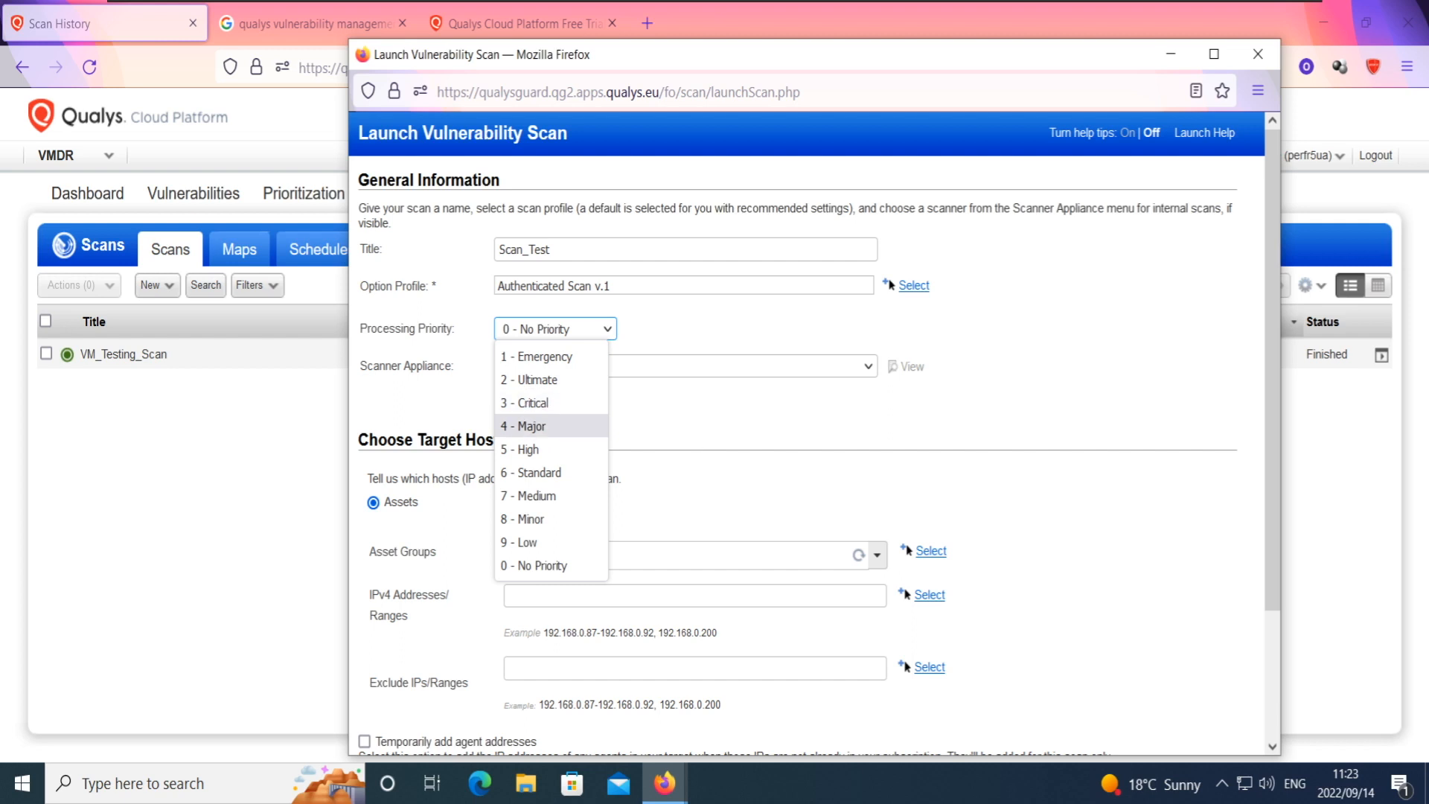
pyautogui.click(614, 402)
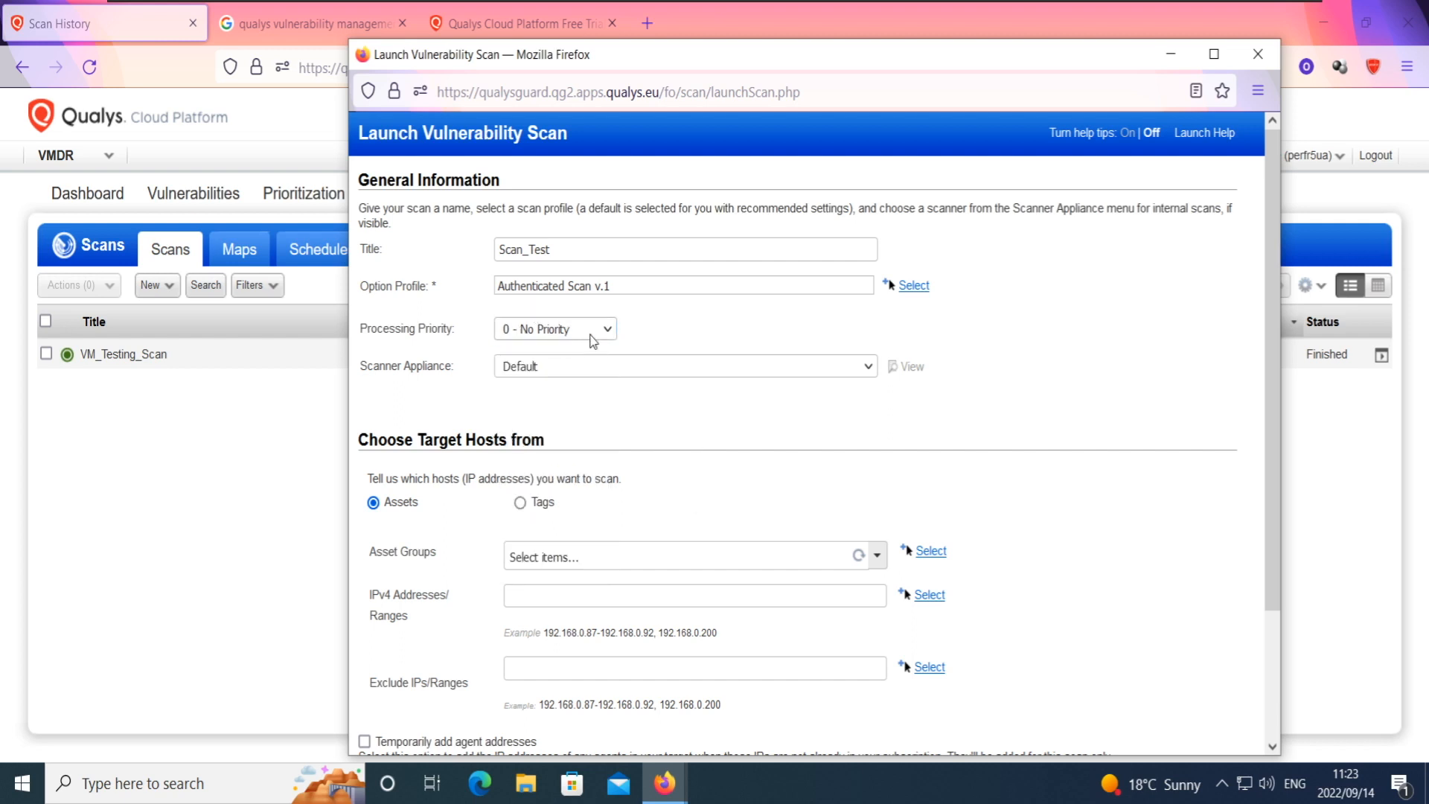
pyautogui.click(632, 373)
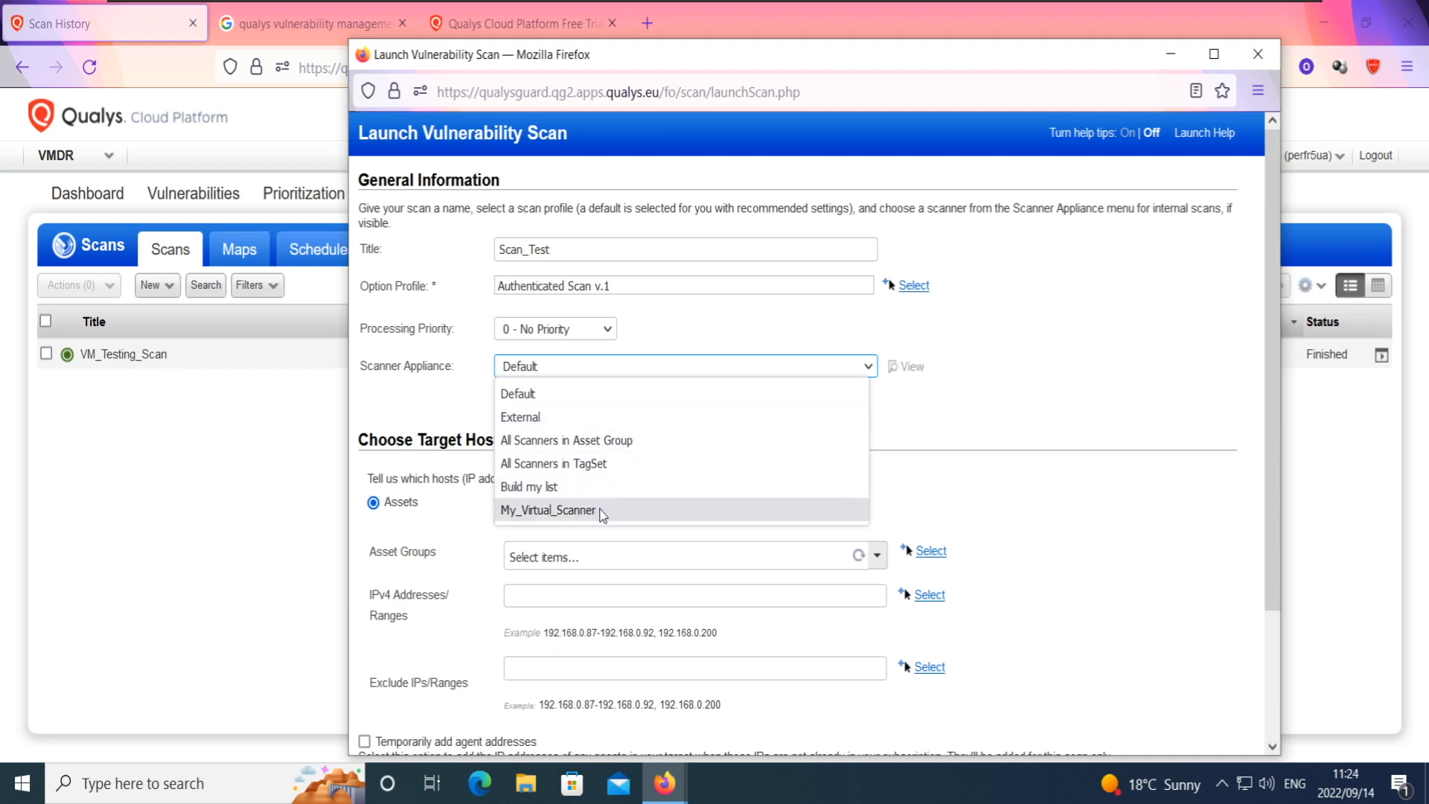
pyautogui.click(593, 511)
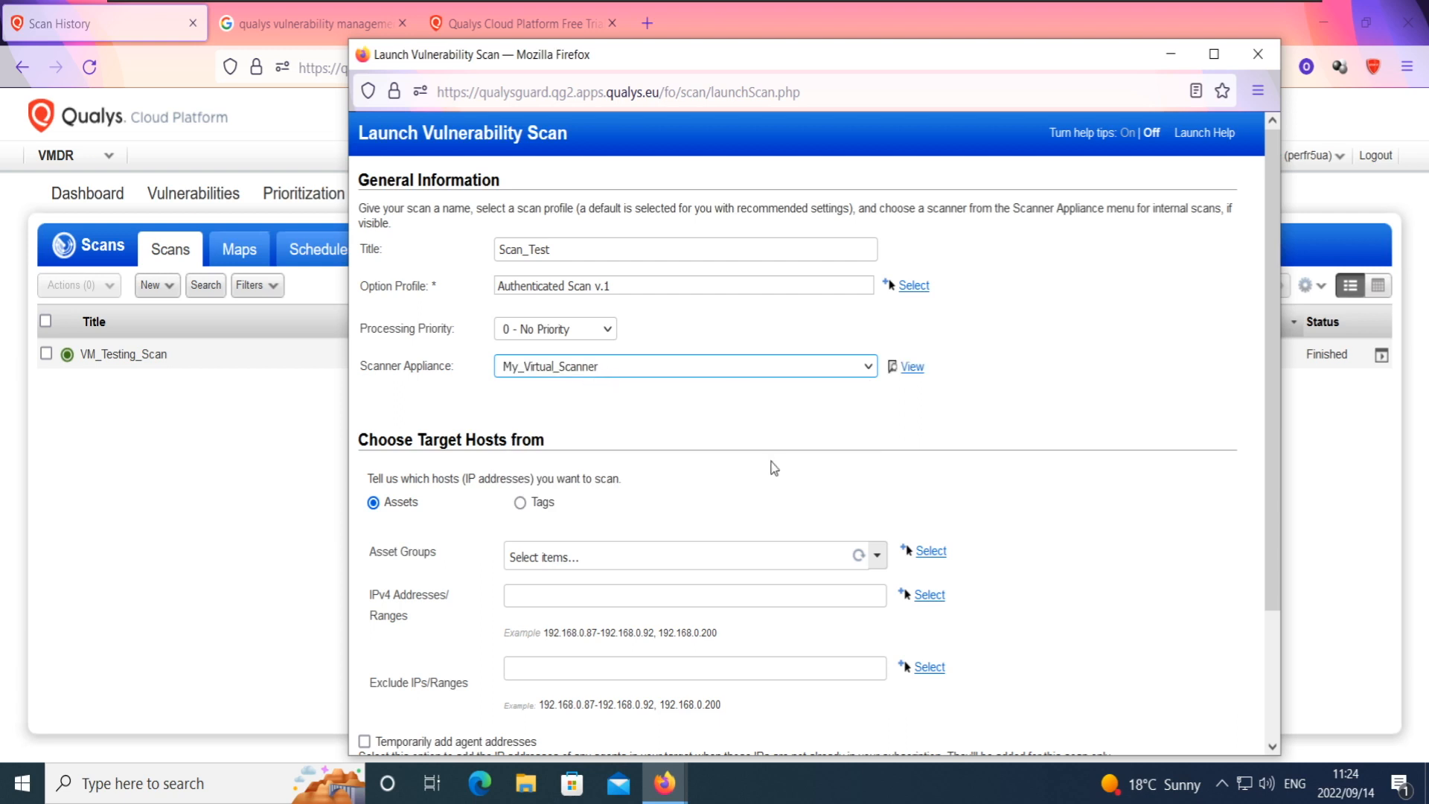
# Step: Add Critical_Assets as the scan's target asset group
pyautogui.scroll(-2, 720, 520)
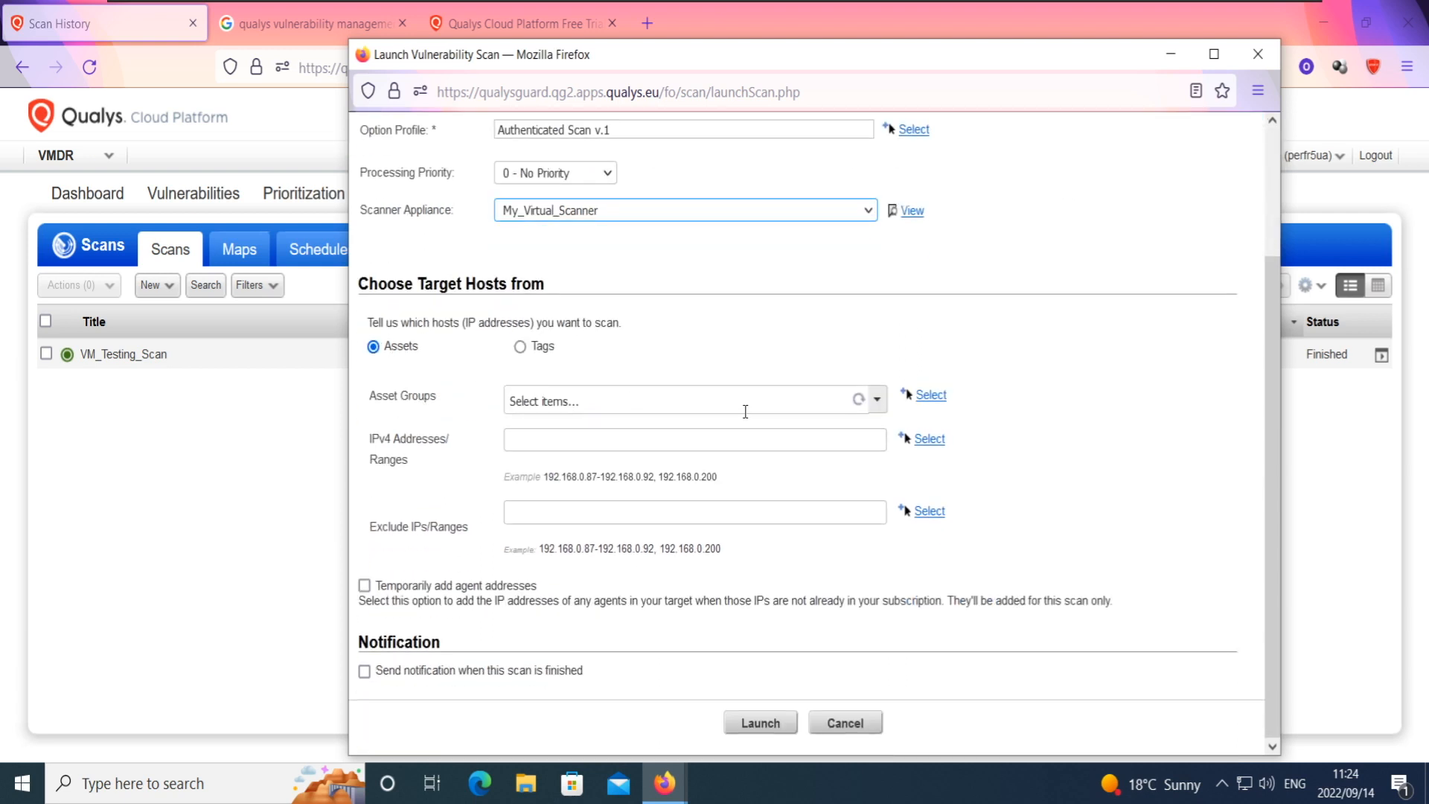
pyautogui.click(877, 402)
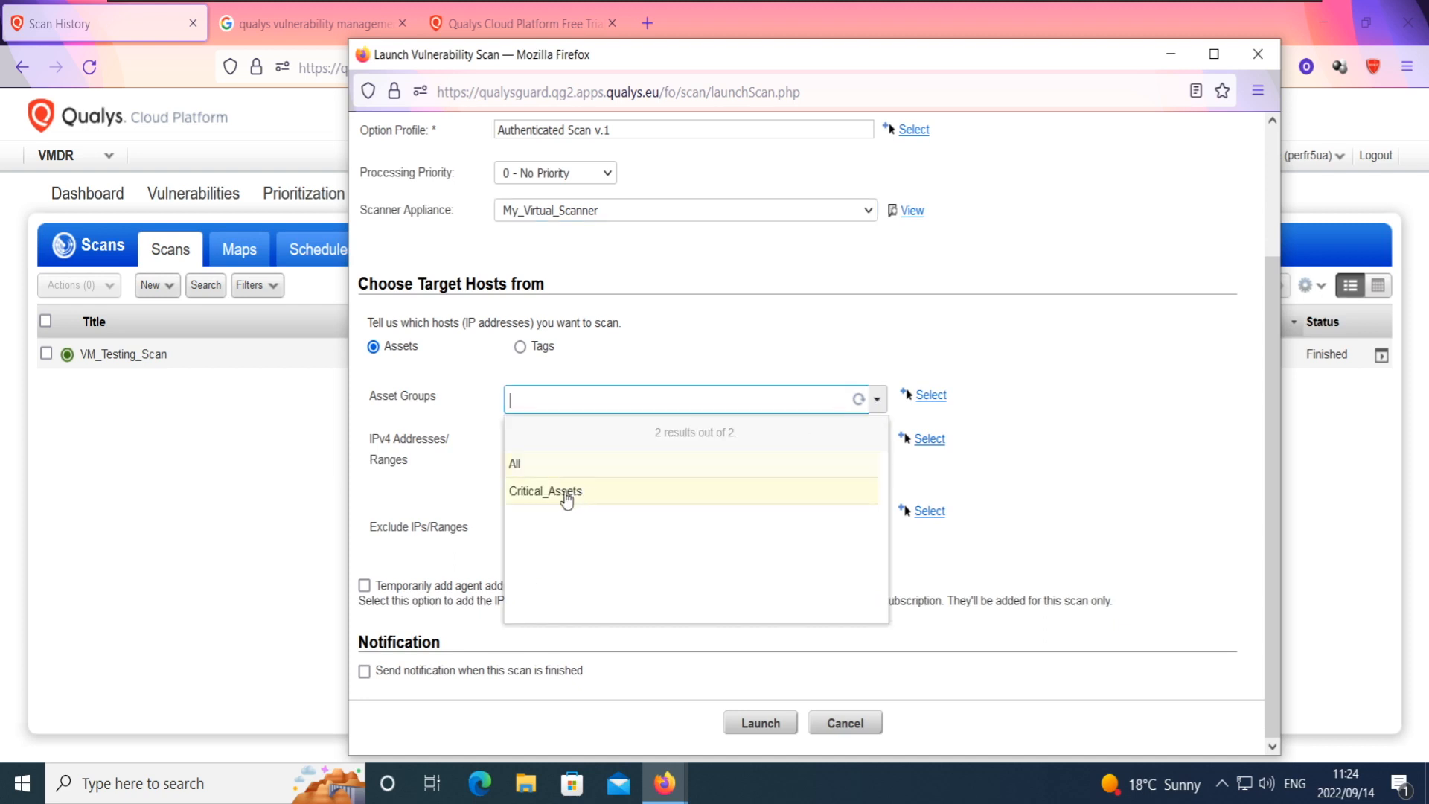
pyautogui.click(570, 493)
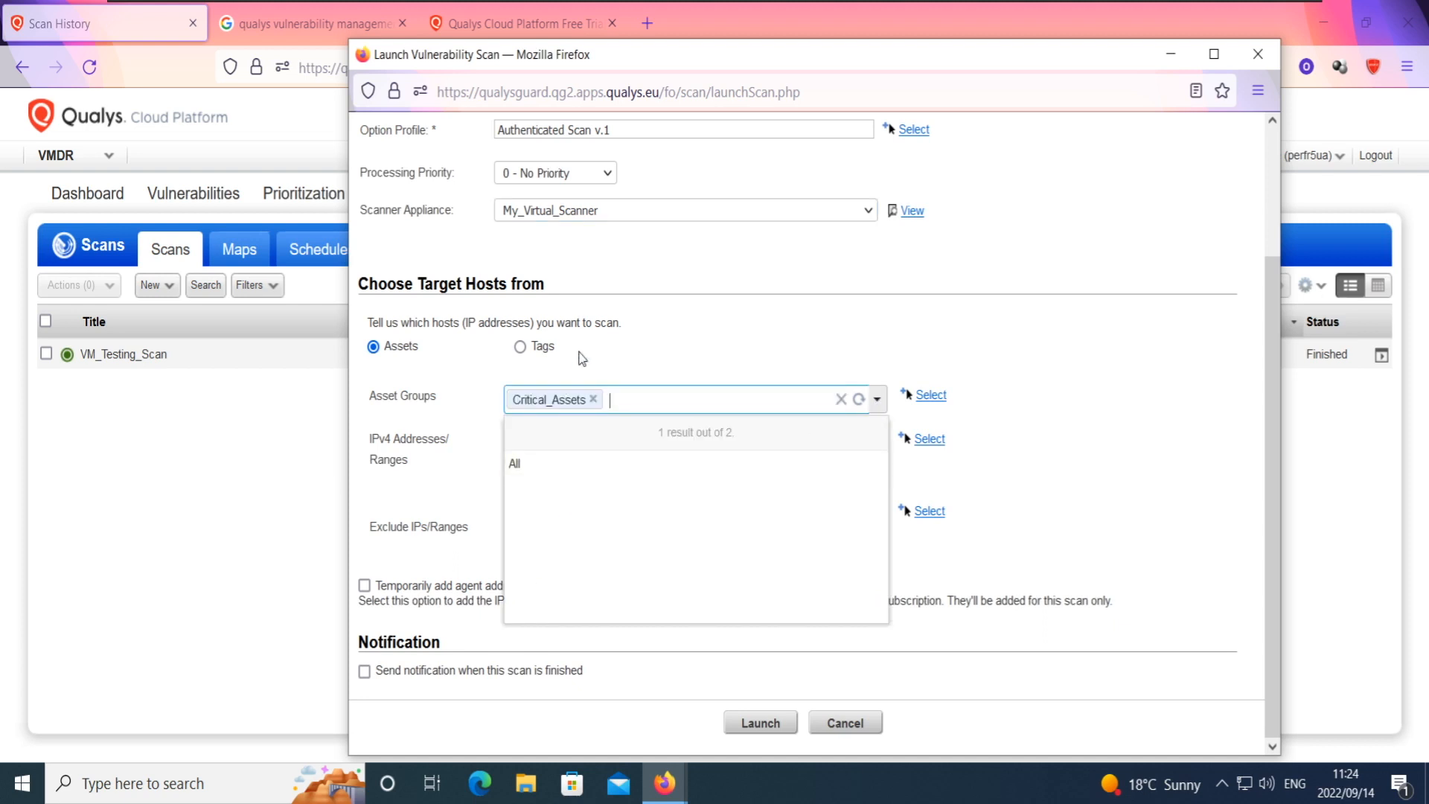
pyautogui.click(1030, 462)
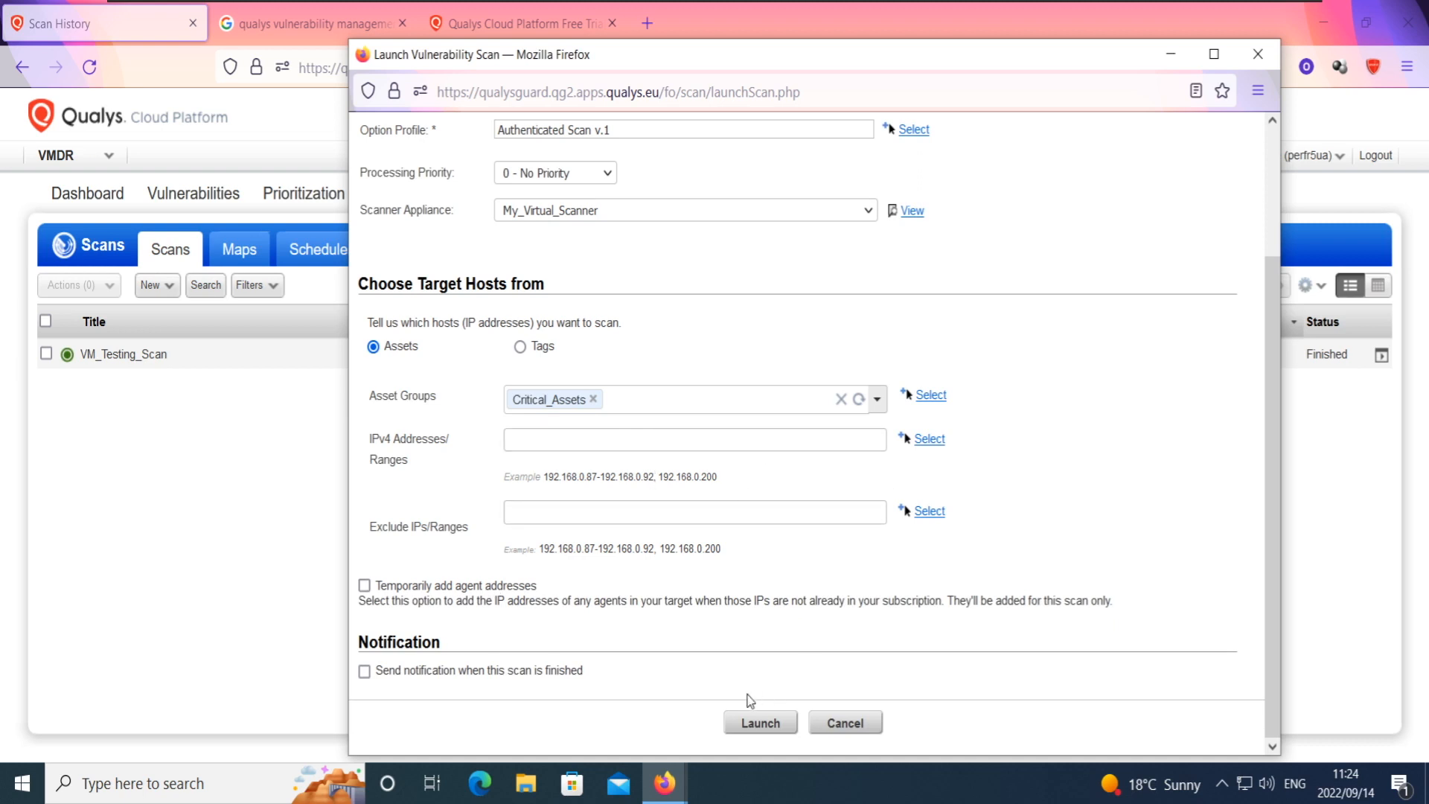
# Step: Launch Scan_Test, attempt deleting it while queued, then view the Option Profiles list
pyautogui.click(752, 722)
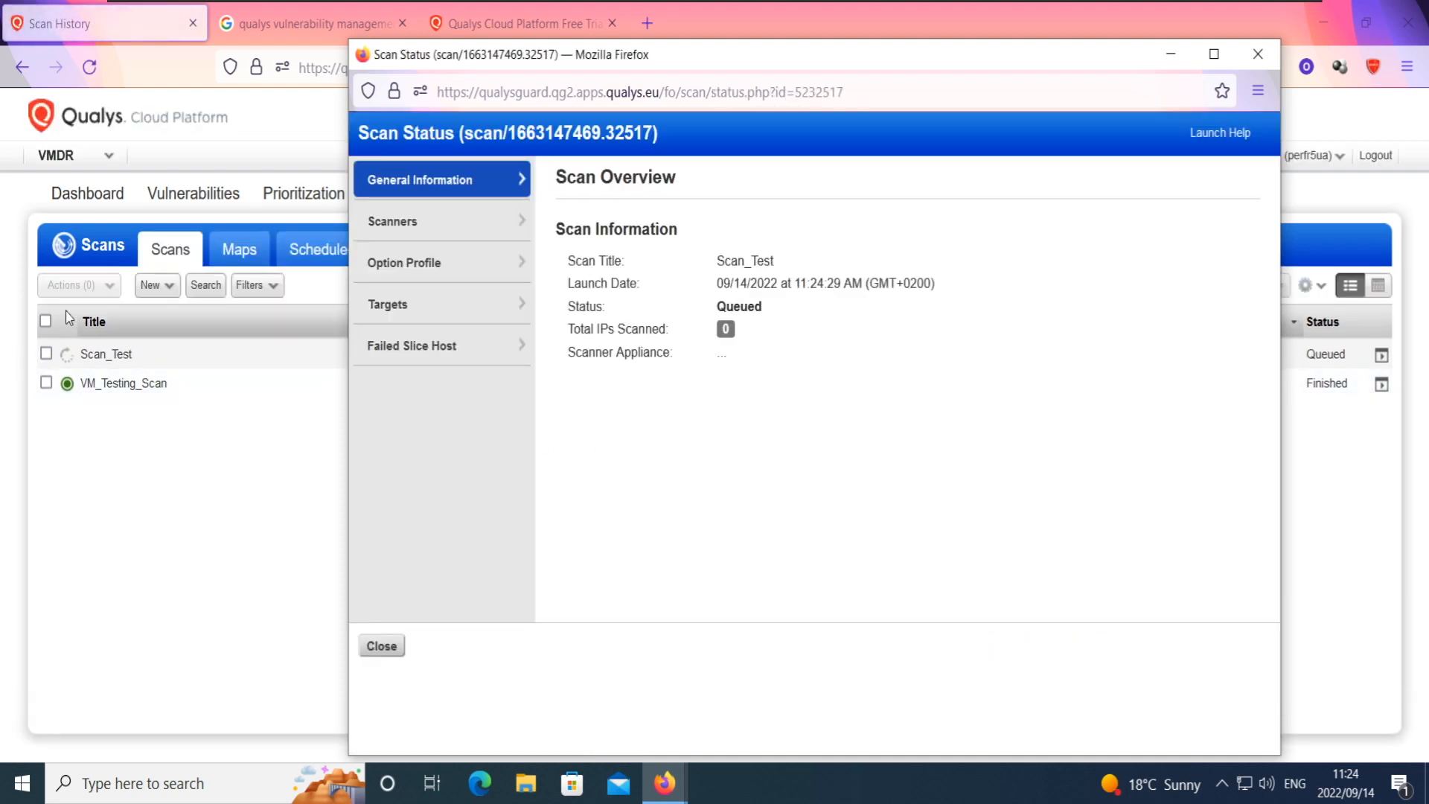
pyautogui.click(381, 648)
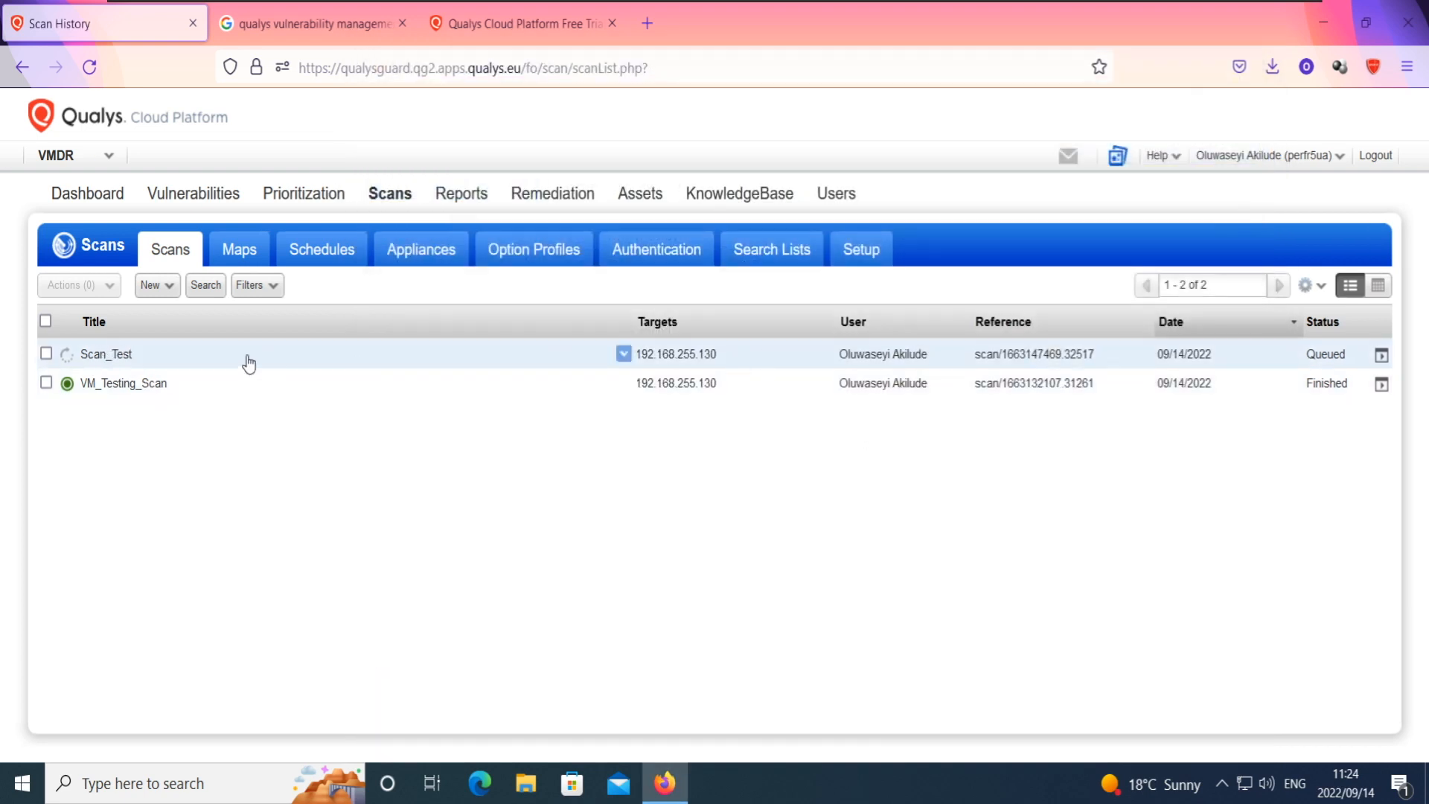
pyautogui.click(45, 353)
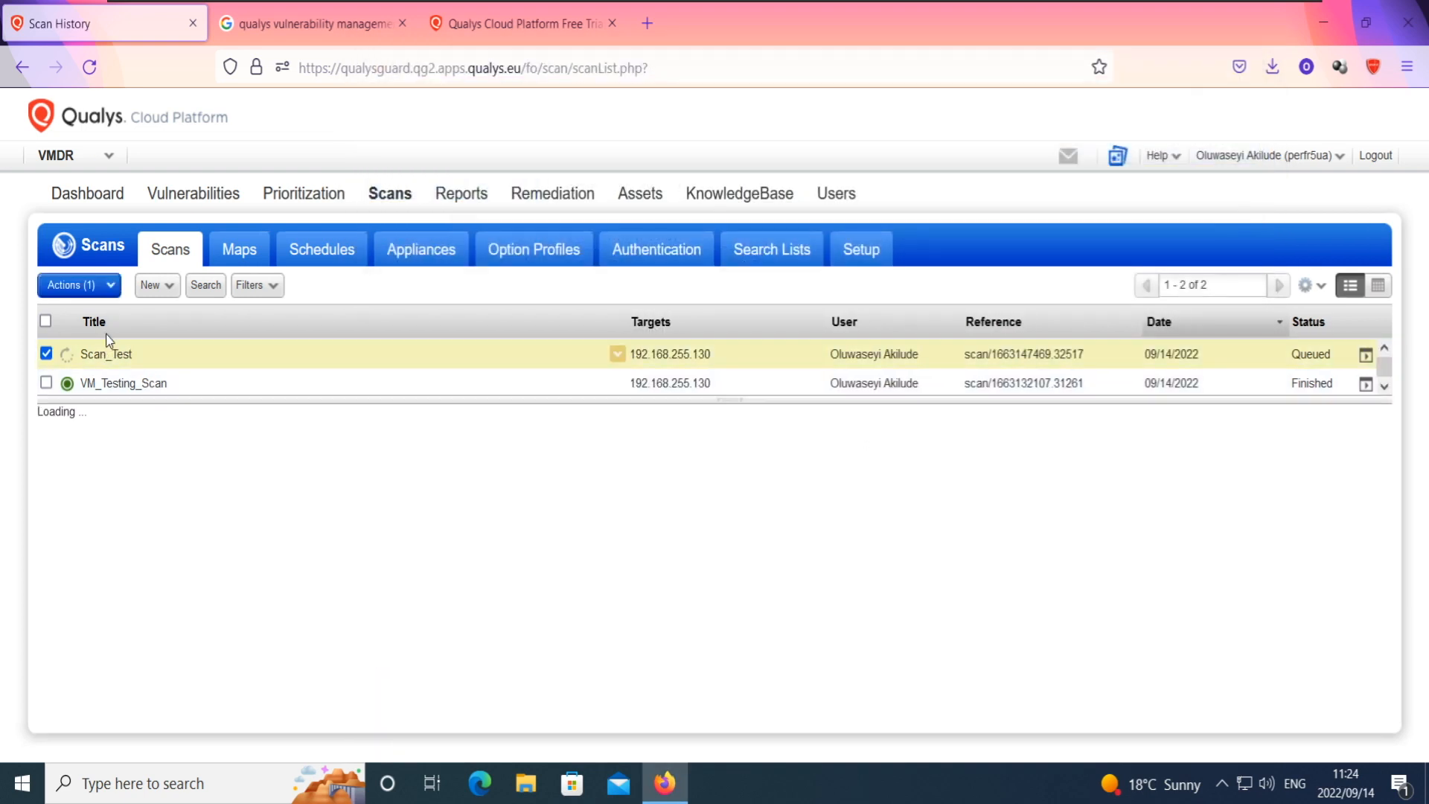
pyautogui.click(112, 285)
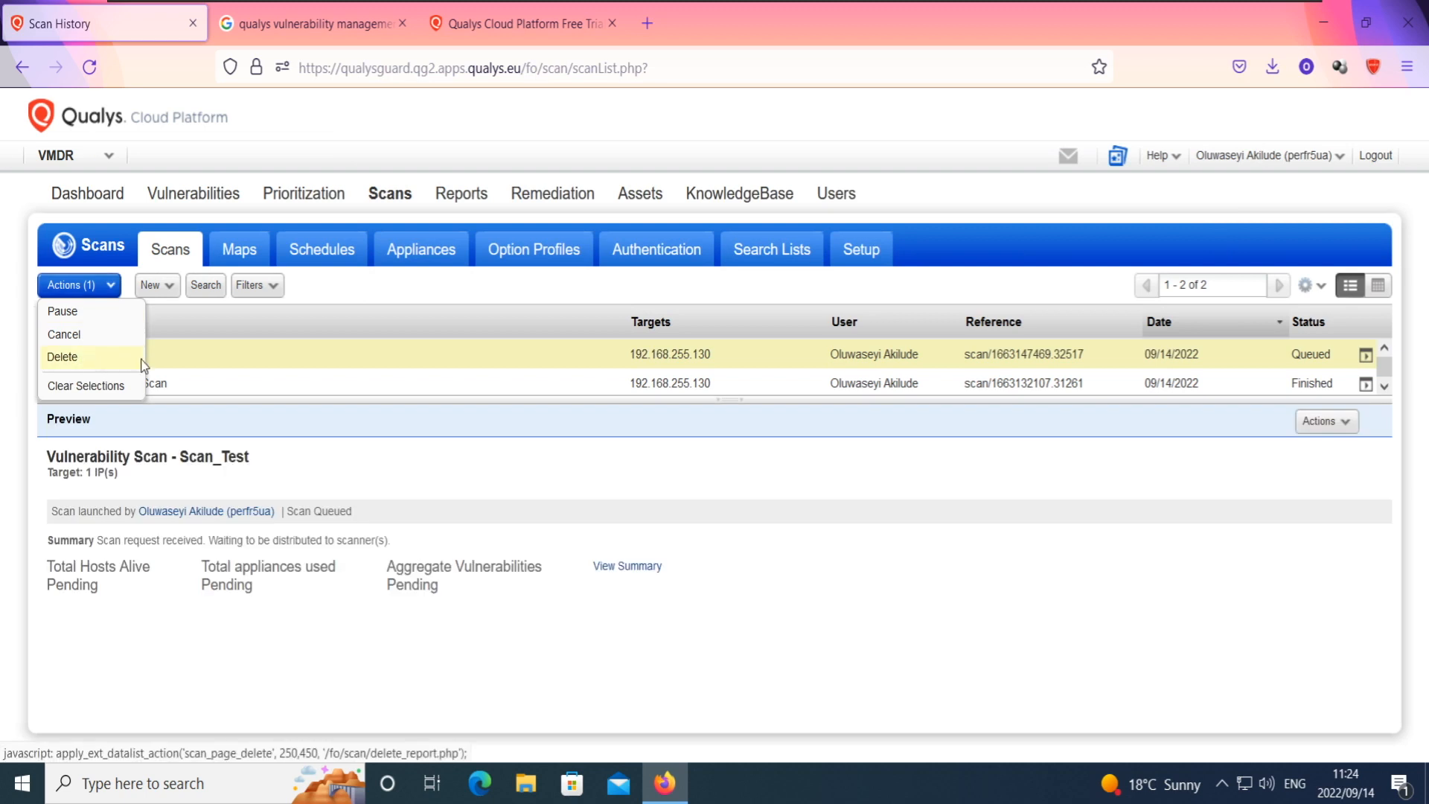
pyautogui.click(83, 357)
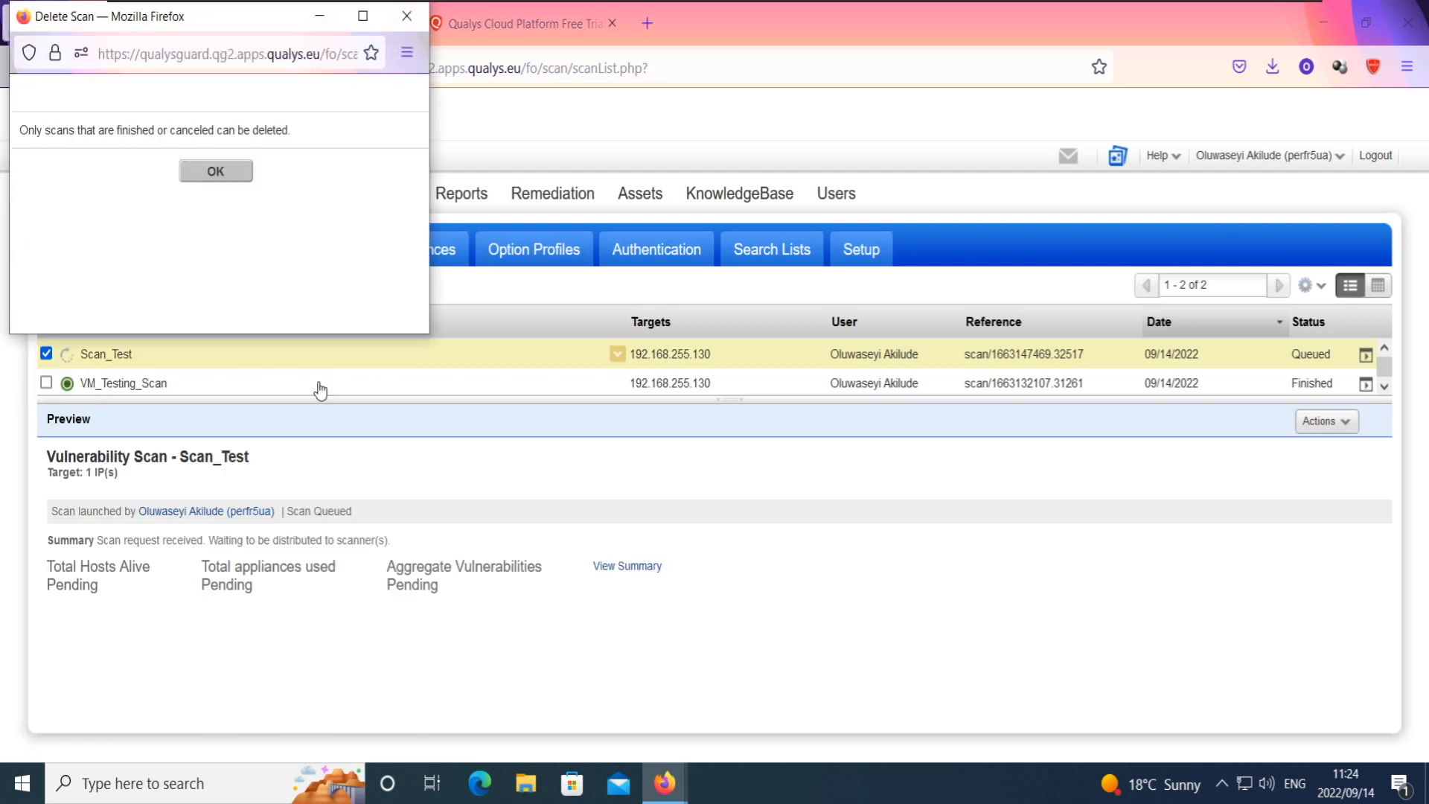
pyautogui.click(216, 171)
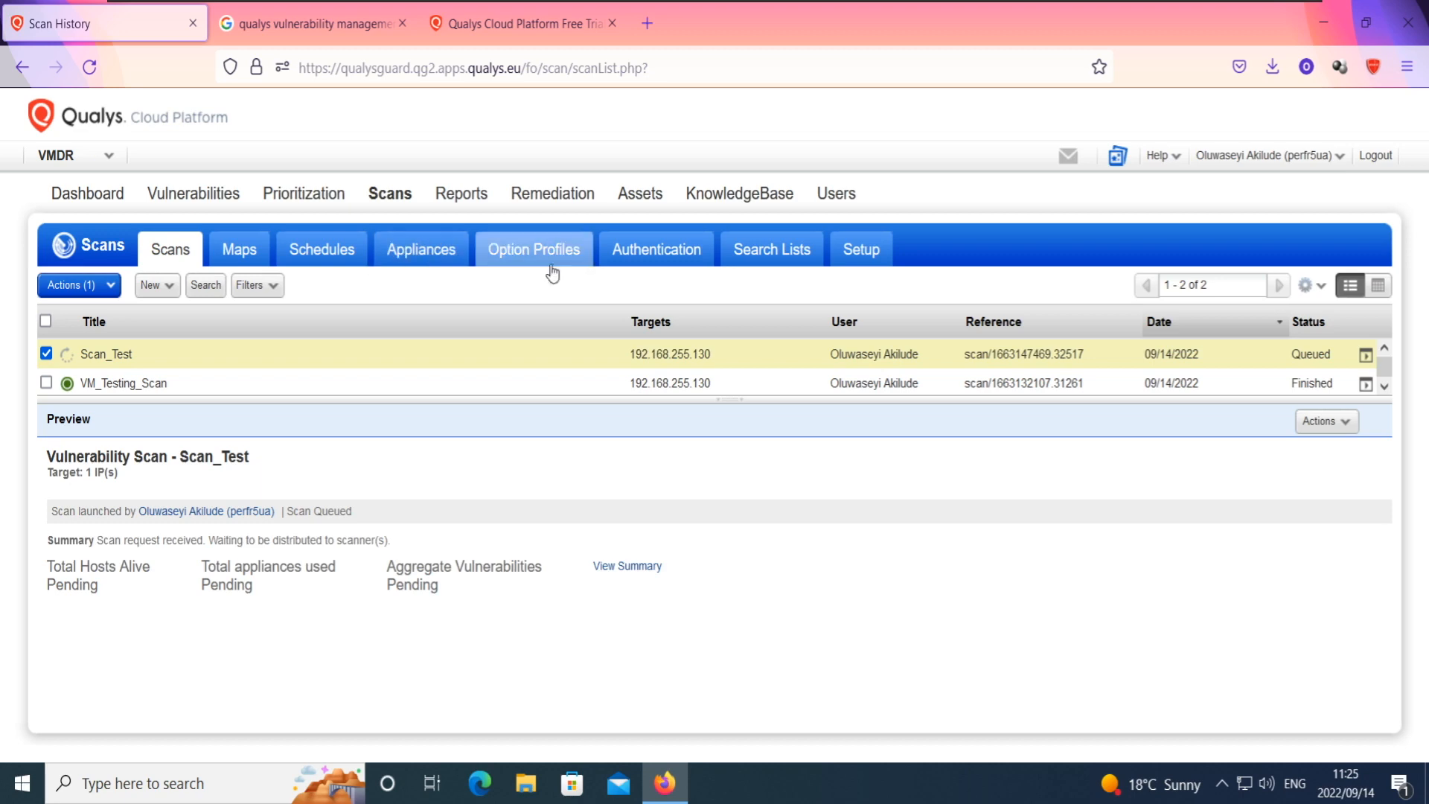
pyautogui.click(534, 253)
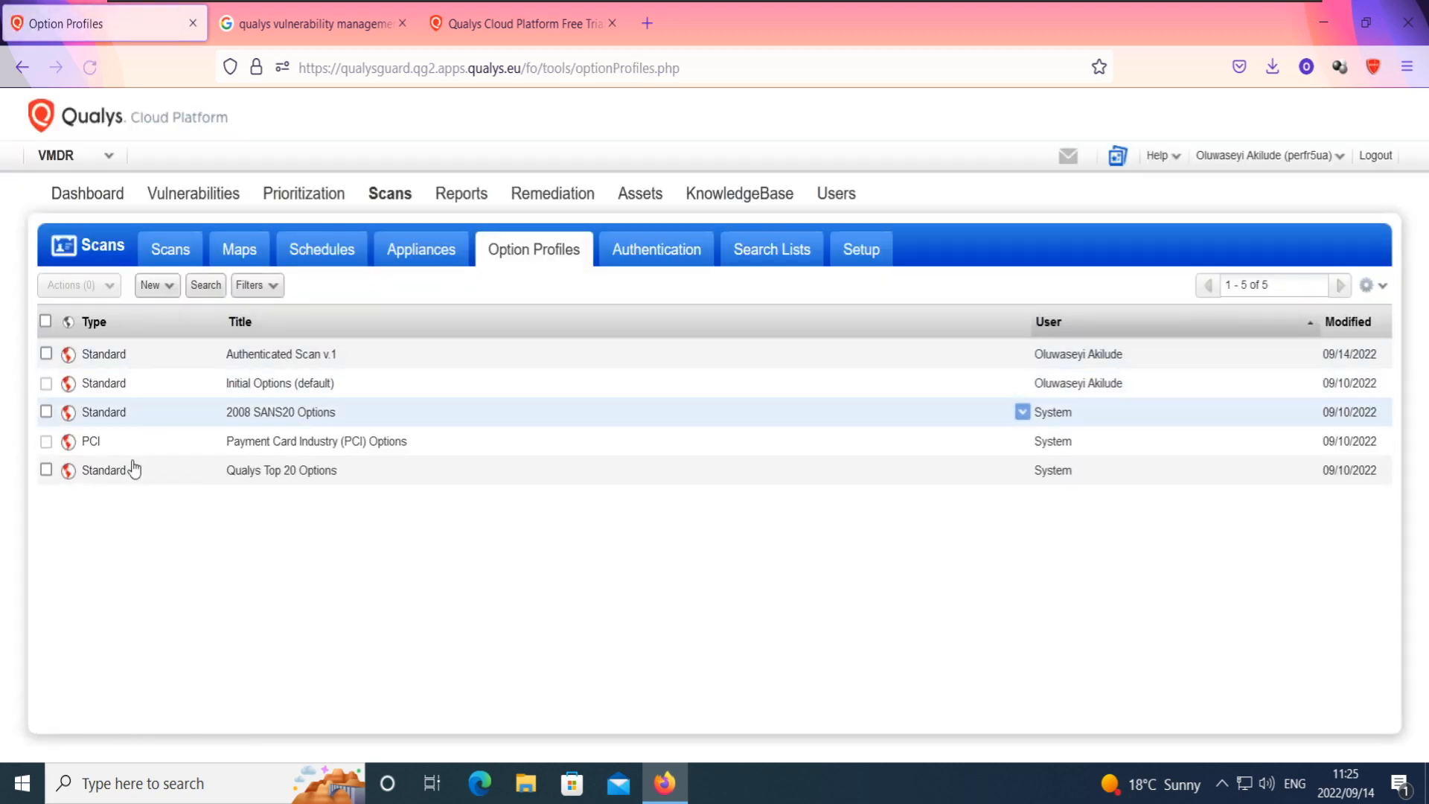
# Step: Start a new standard option profile and mark it as the default for scans
pyautogui.click(158, 289)
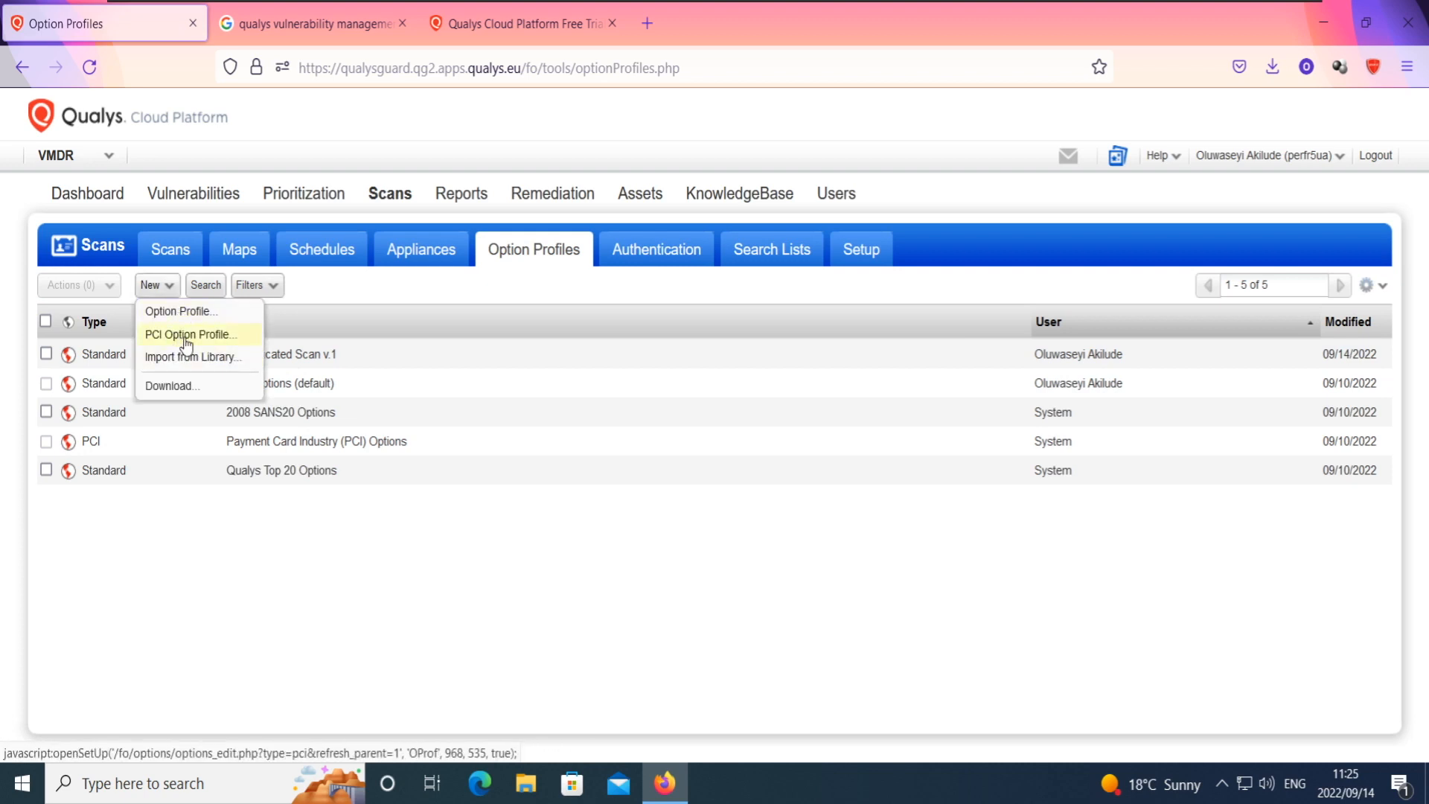
pyautogui.click(174, 311)
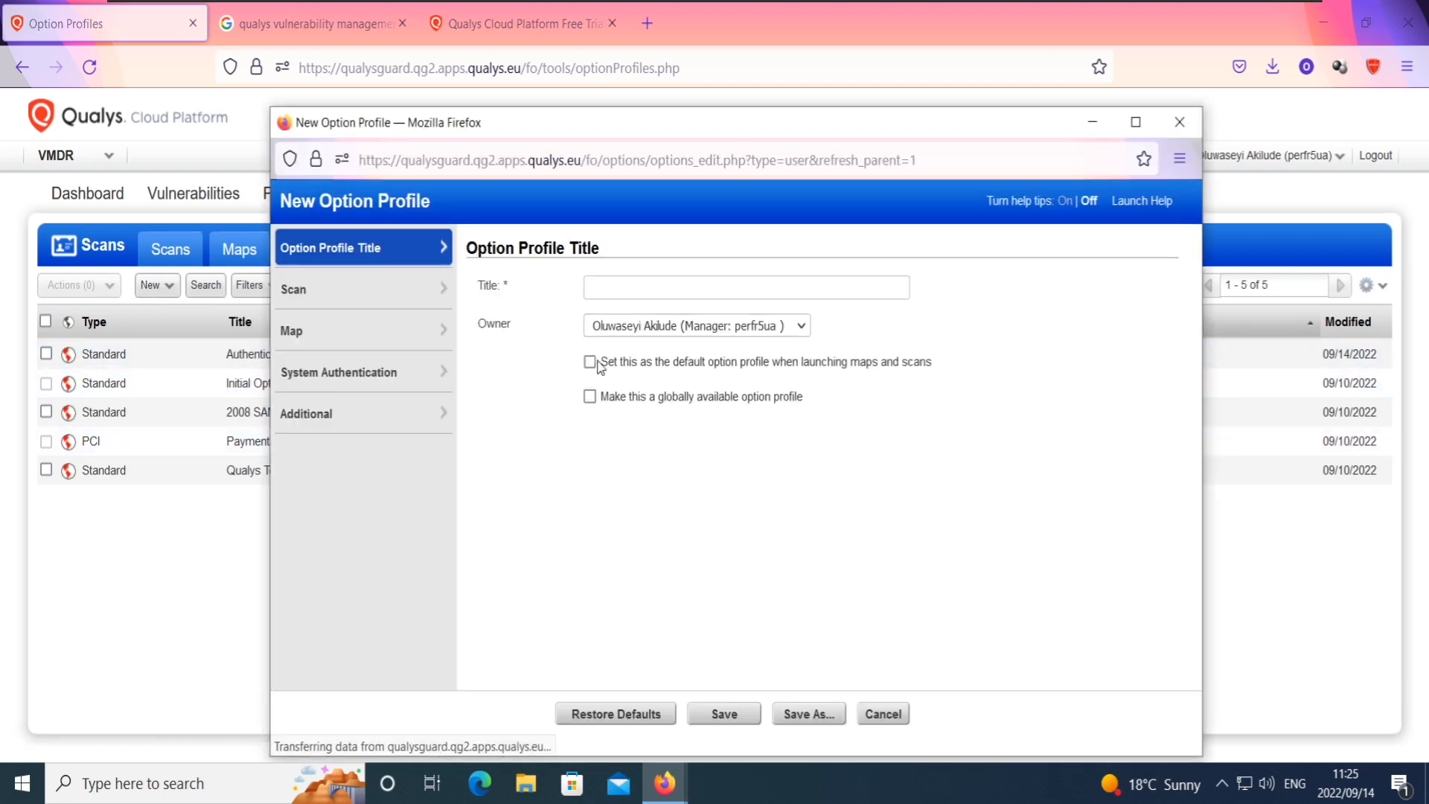
pyautogui.click(620, 295)
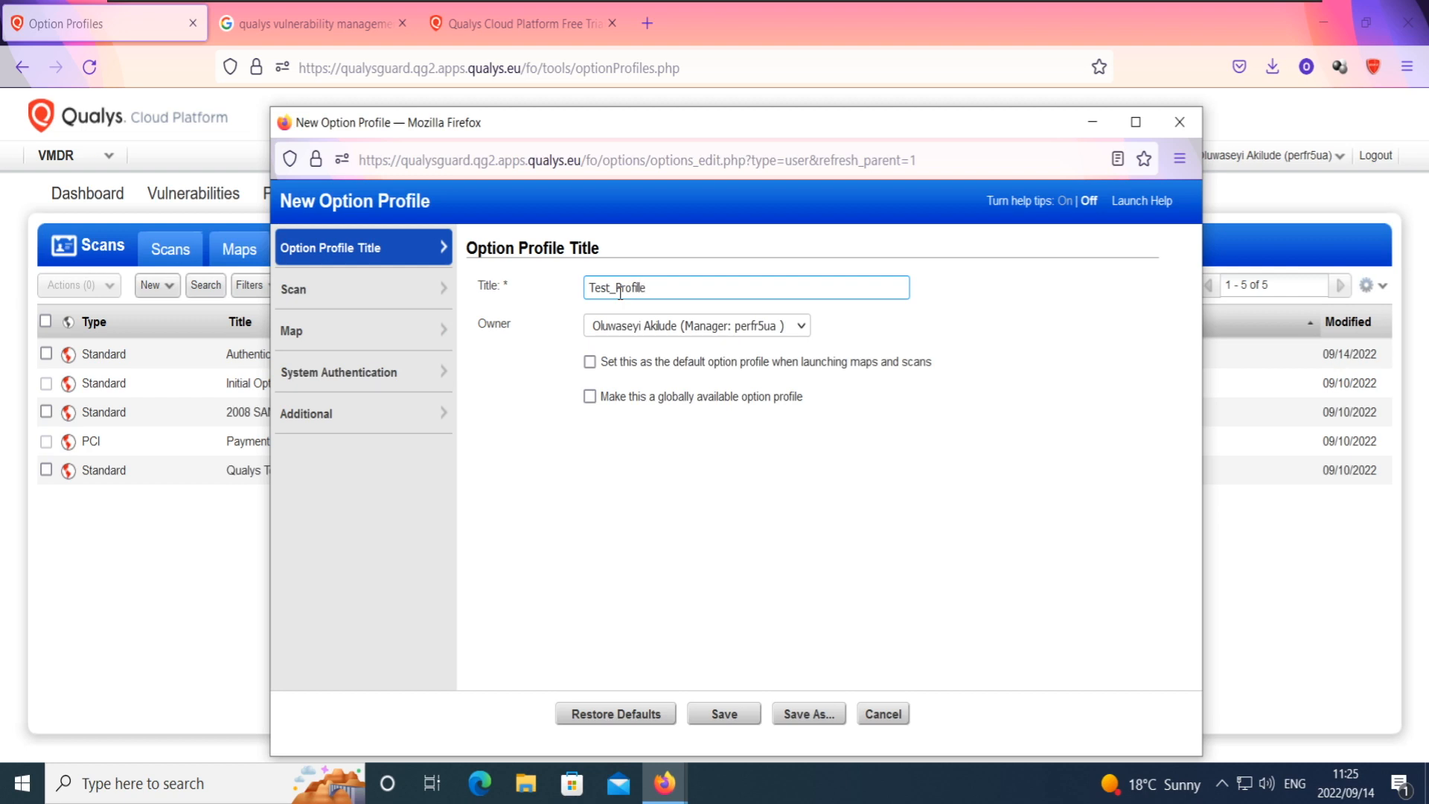
pyautogui.click(591, 365)
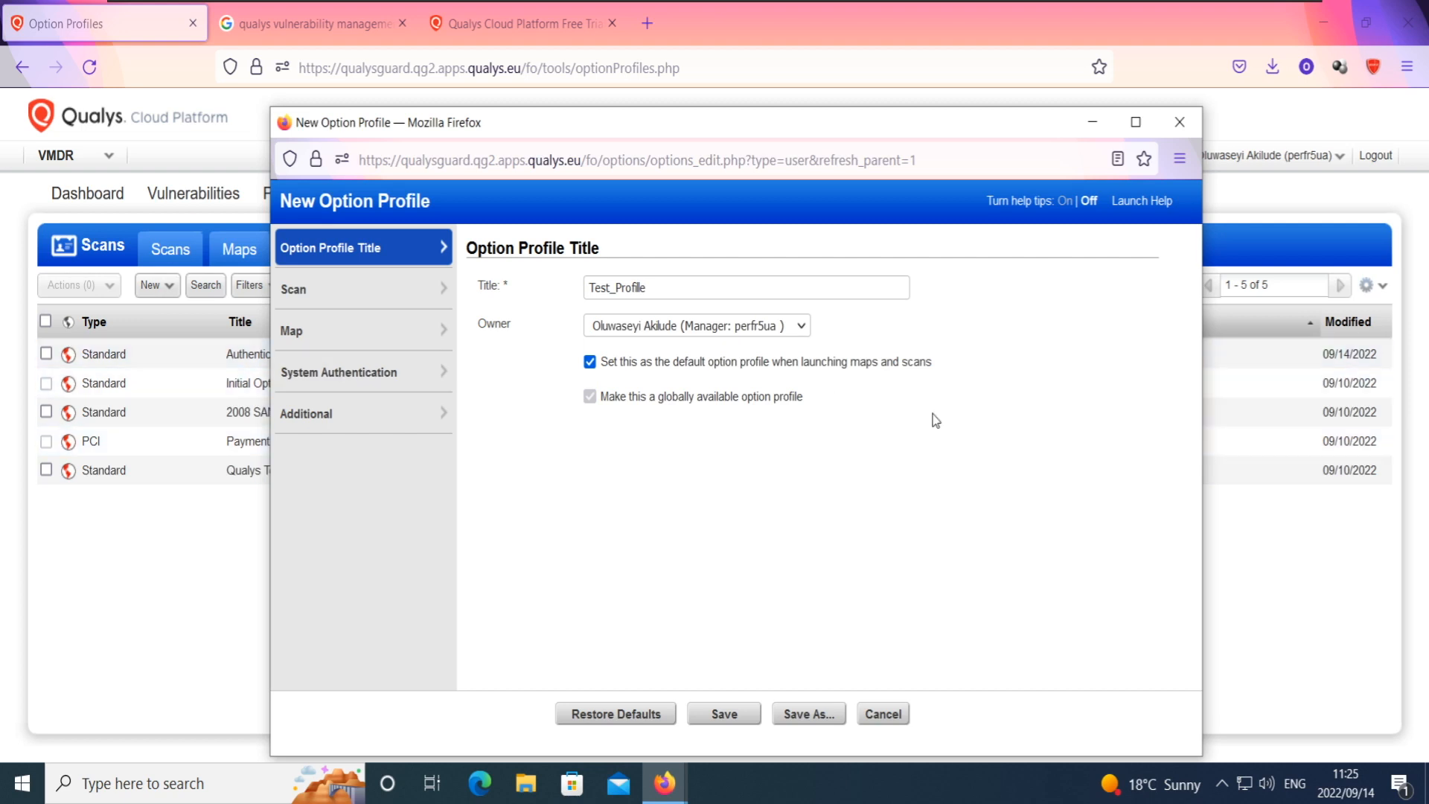
# Step: Limit TCP ports to the light scan set, review the scan settings, then close without saving
pyautogui.click(348, 311)
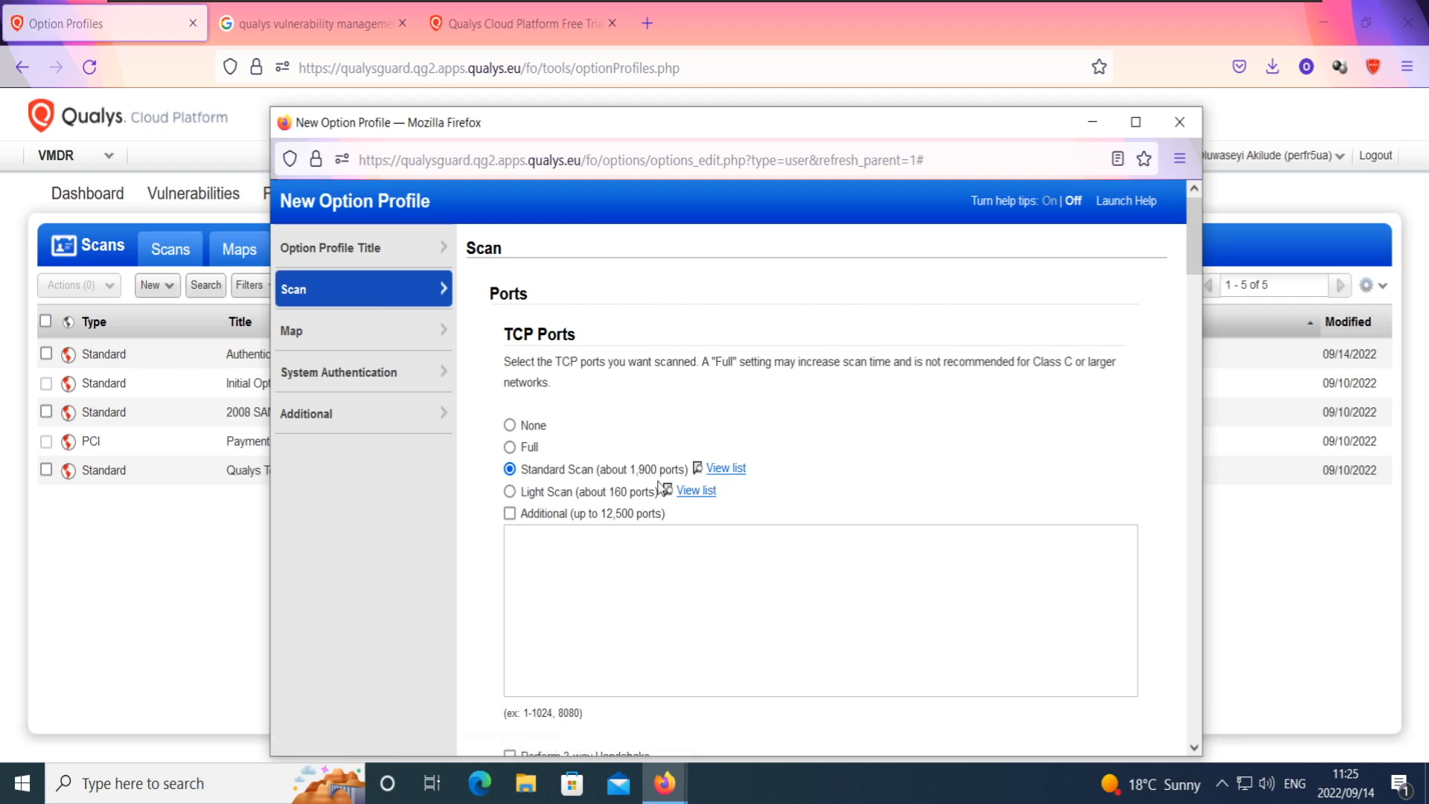
pyautogui.click(552, 491)
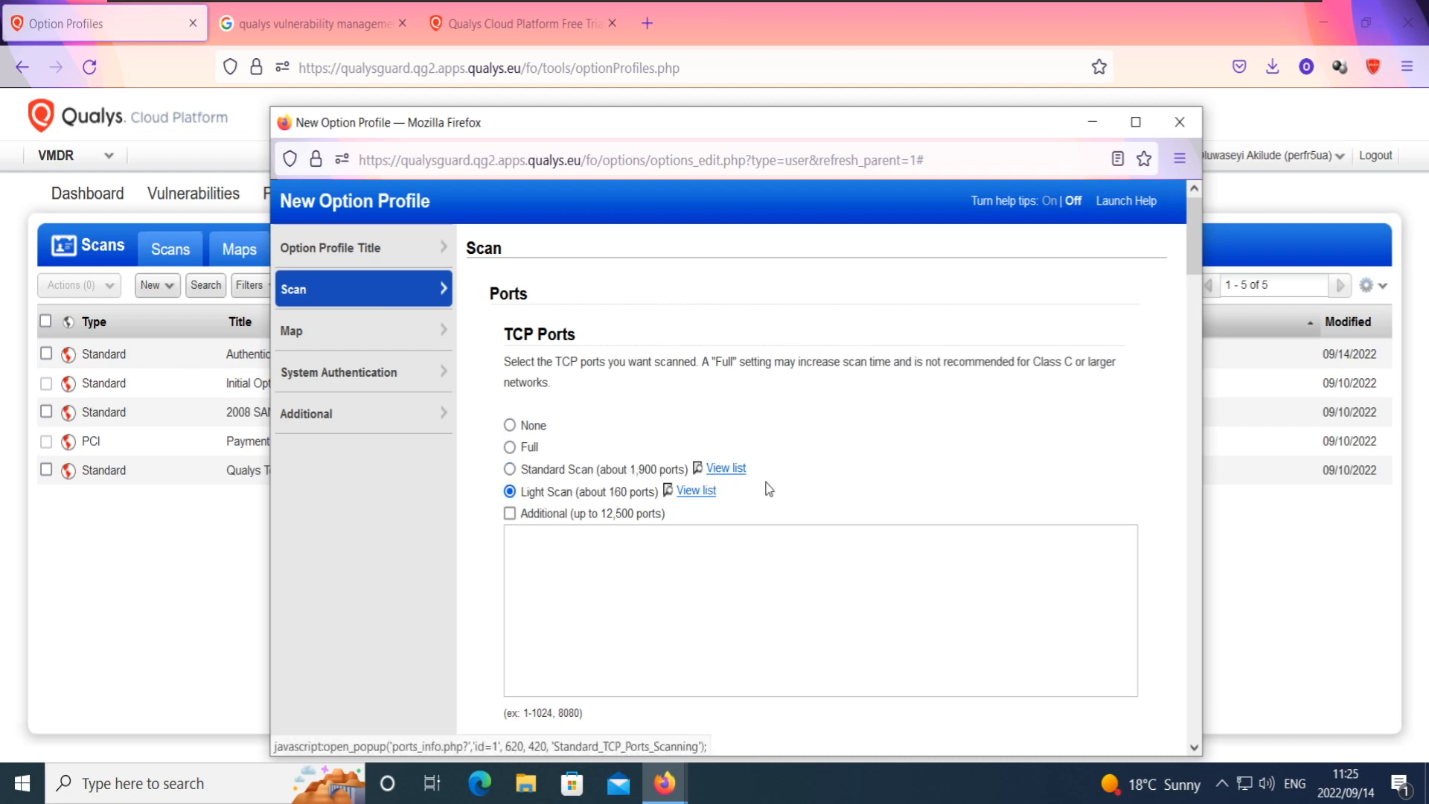
pyautogui.scroll(-3, 770, 506)
pyautogui.scroll(-12, 770, 506)
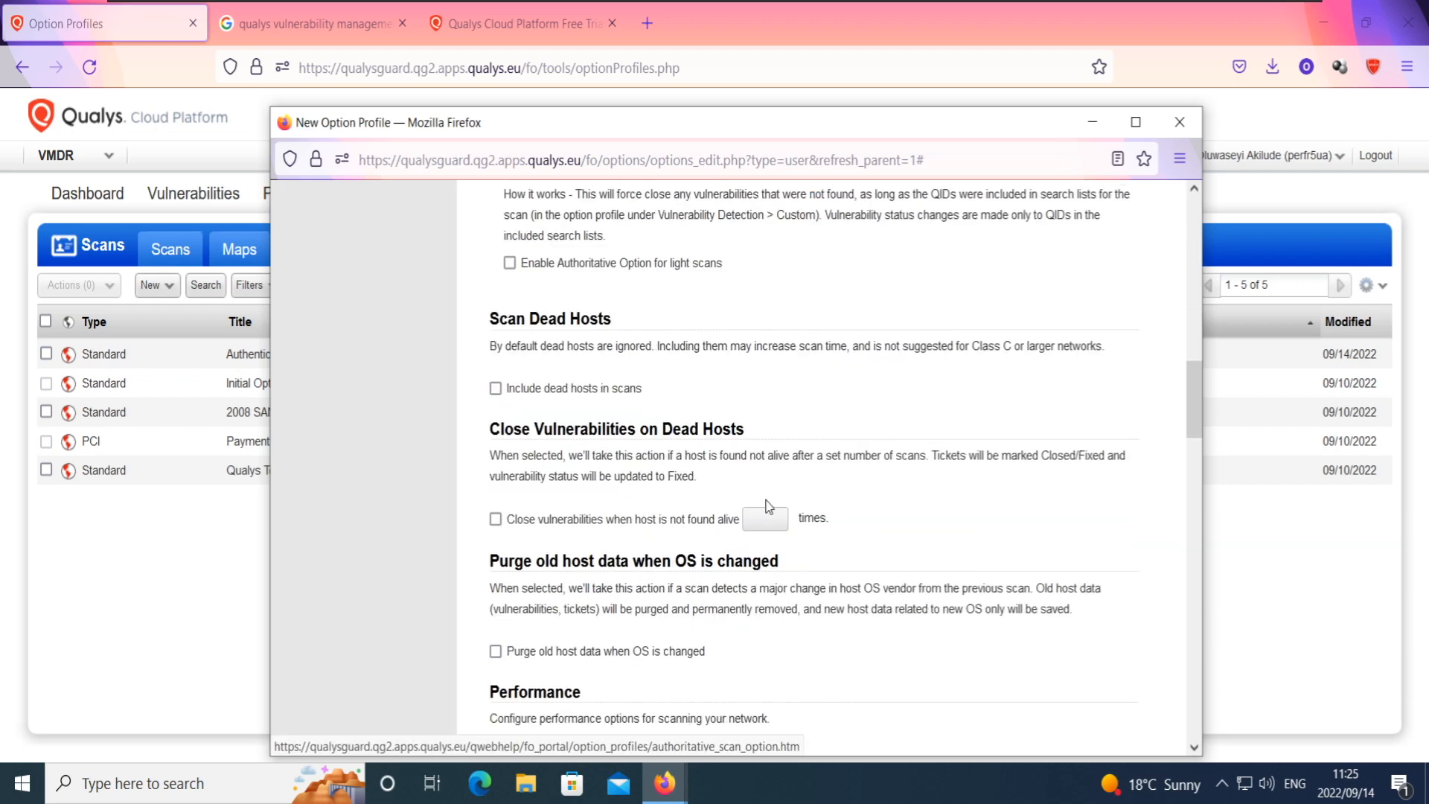
pyautogui.scroll(-10, 769, 507)
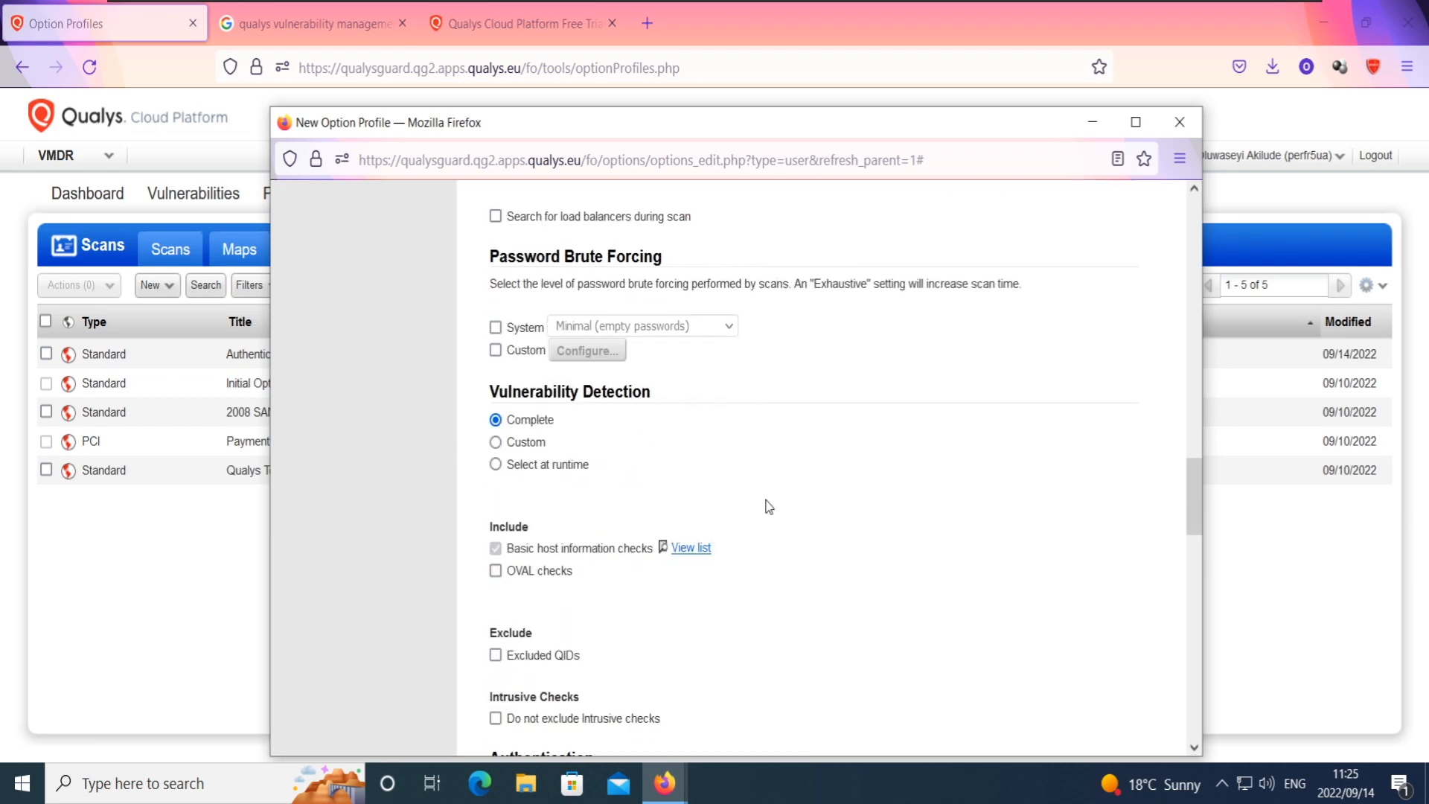
pyautogui.scroll(-10, 769, 507)
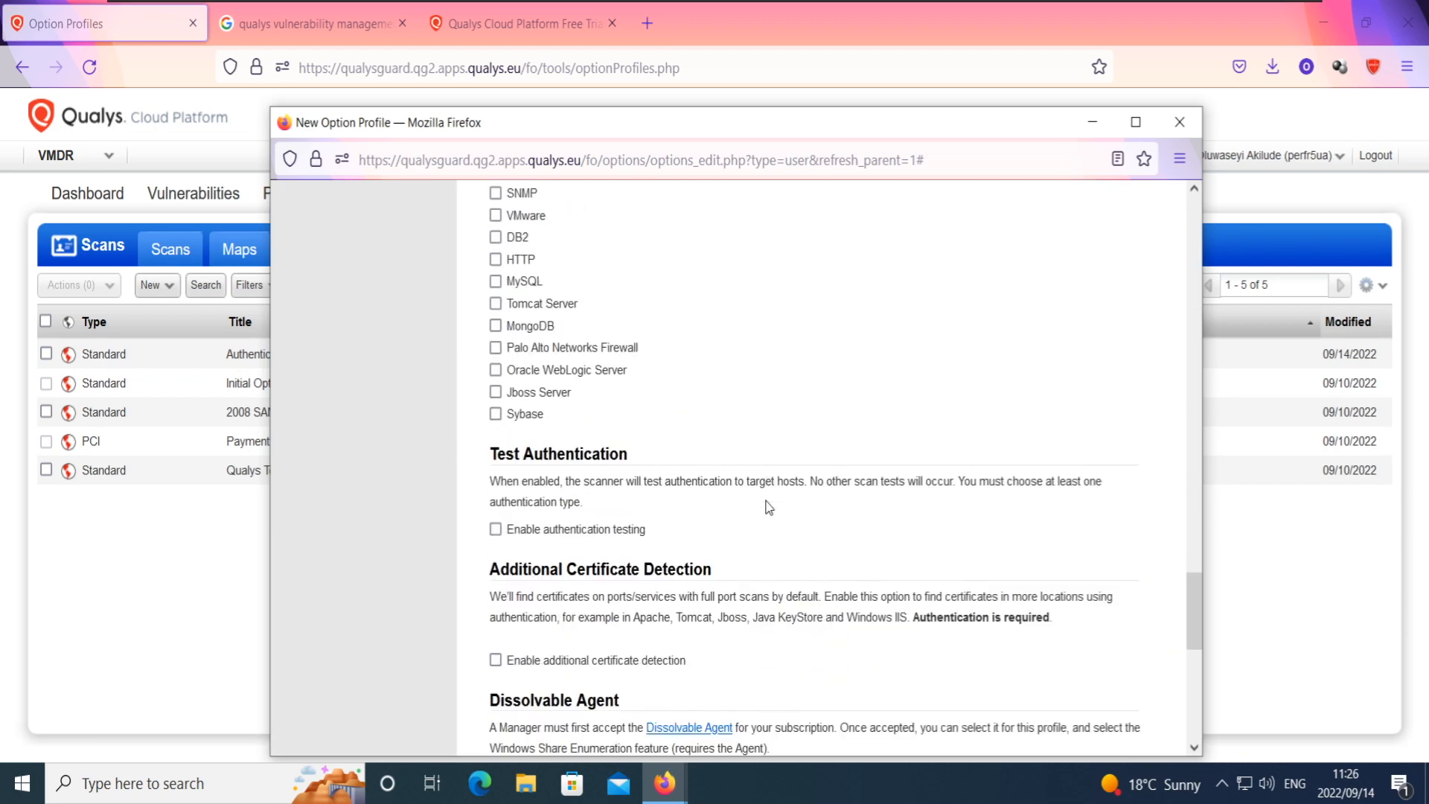
pyautogui.scroll(-5, 768, 507)
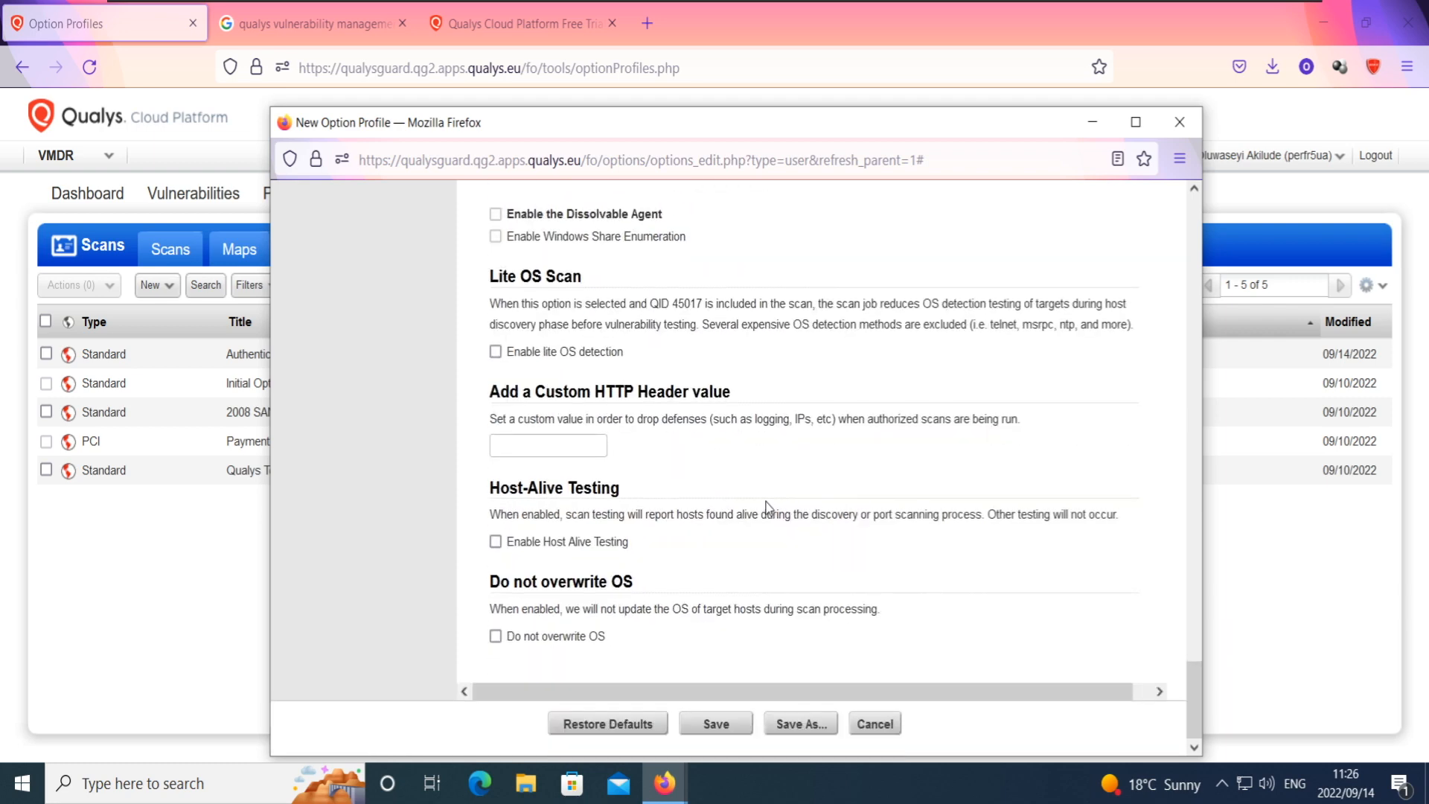
pyautogui.scroll(20, 769, 507)
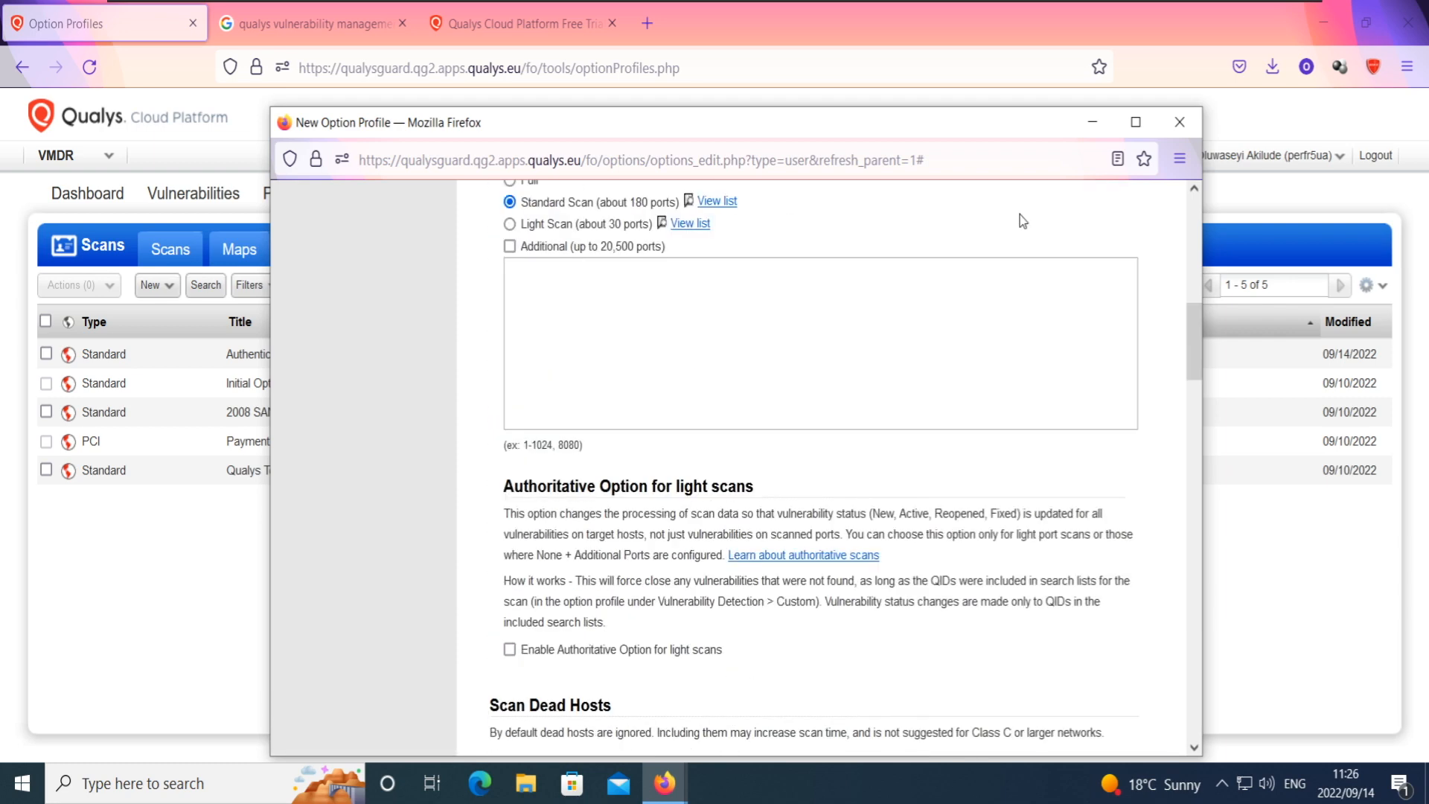
pyautogui.scroll(5, 1023, 220)
pyautogui.click(1180, 122)
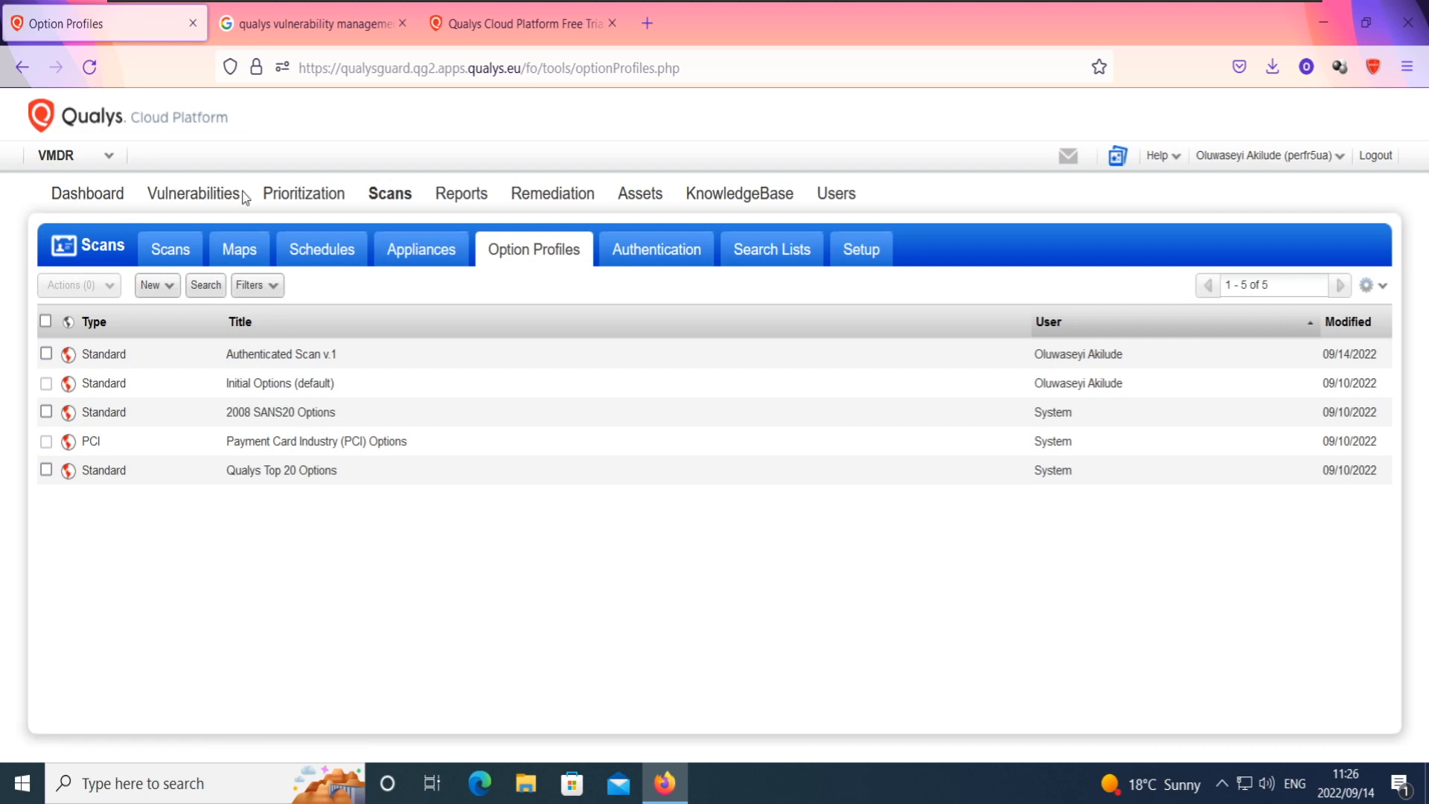
# Step: Open the Vulnerabilities list and scroll through its 32 detections starting with QID 105228
pyautogui.click(193, 192)
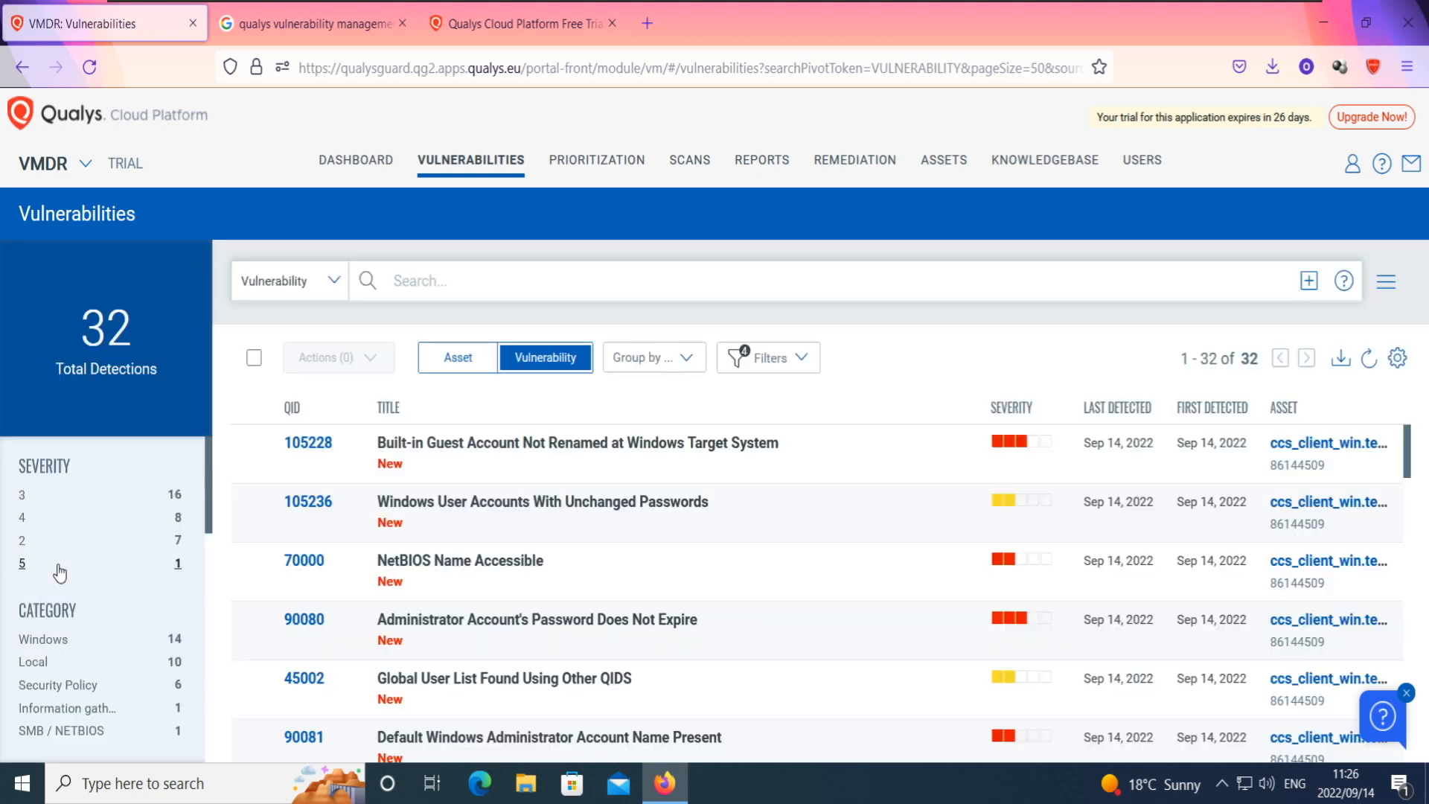
pyautogui.scroll(-3, 595, 479)
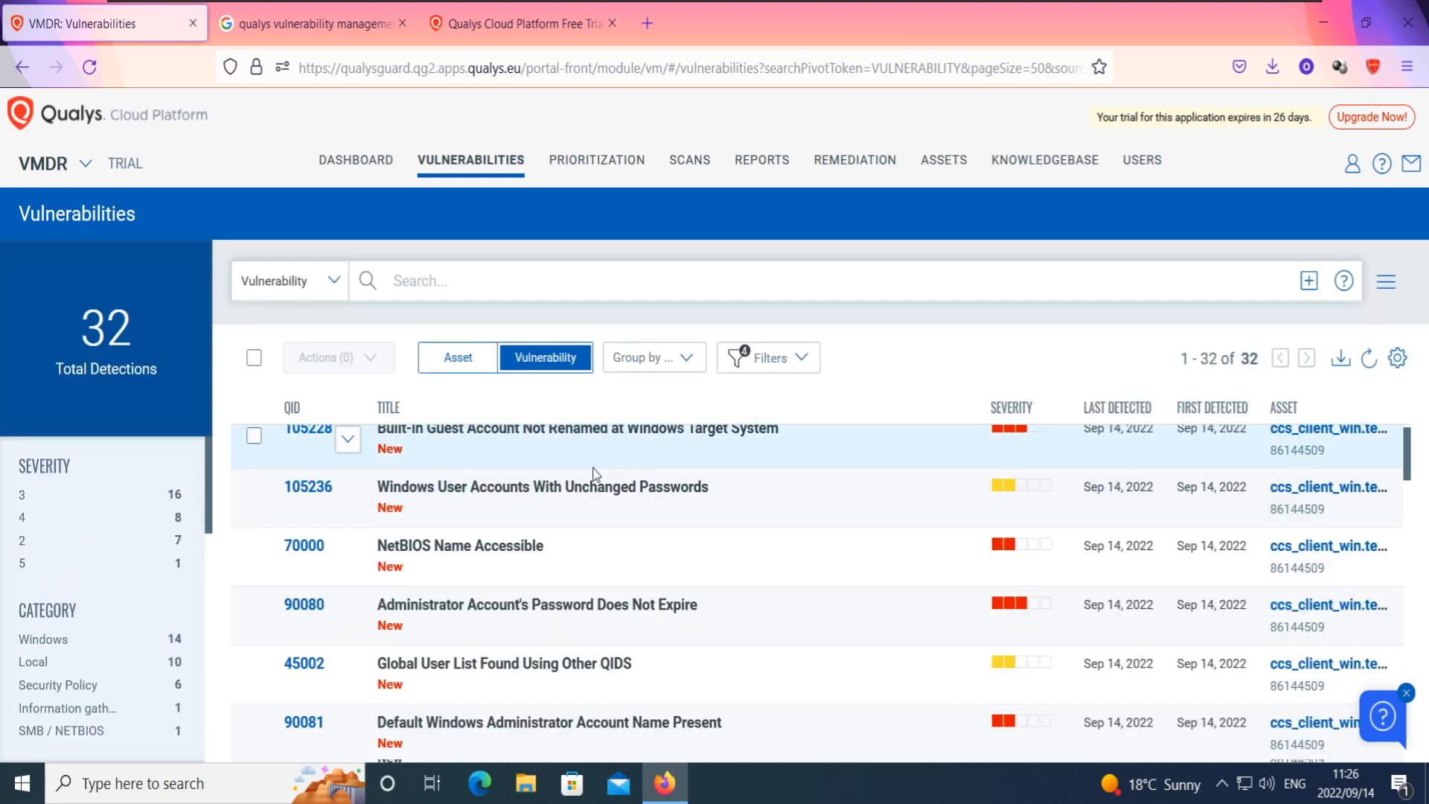
pyautogui.scroll(3, 600, 478)
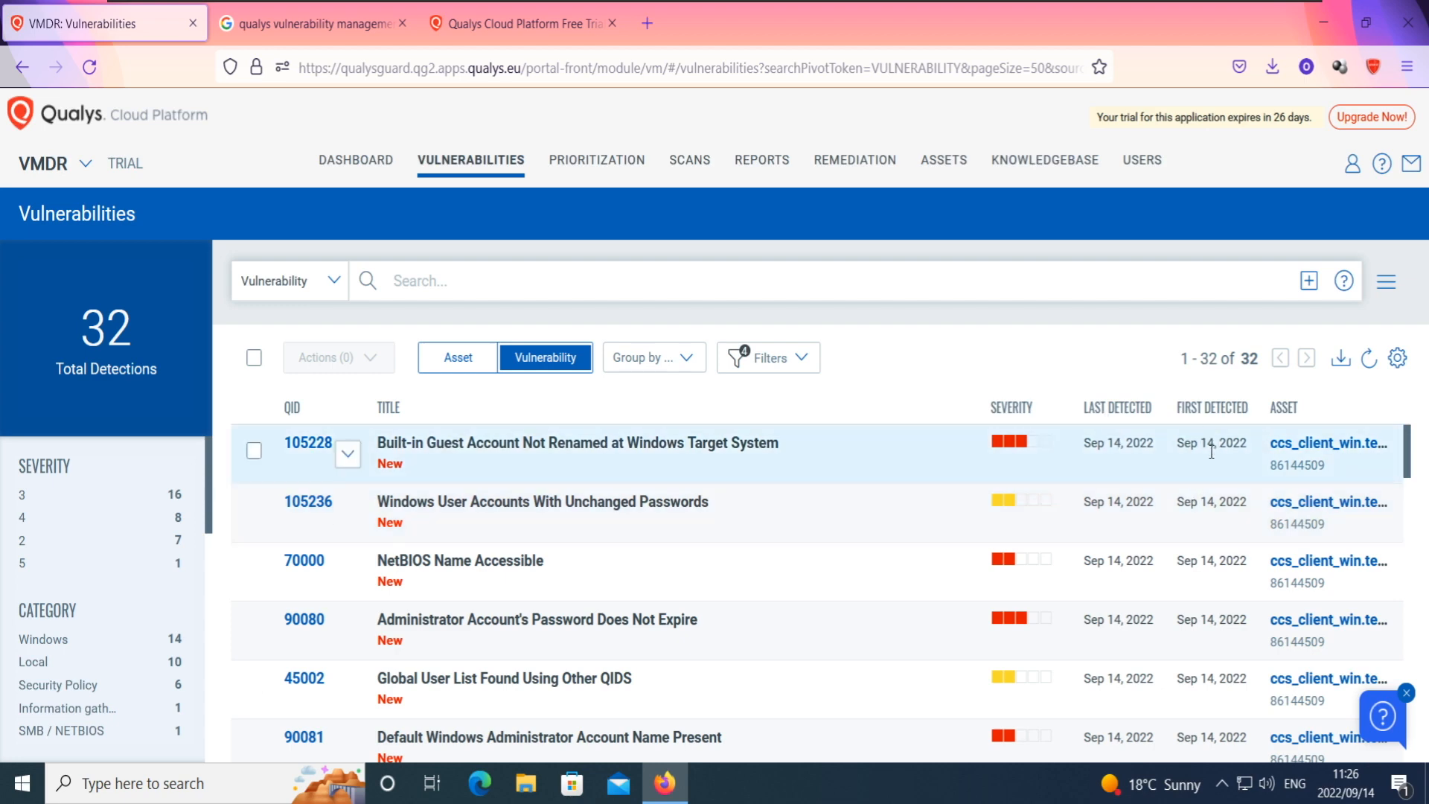
pyautogui.scroll(-3, 1205, 469)
pyautogui.scroll(3, 1042, 461)
pyautogui.click(288, 444)
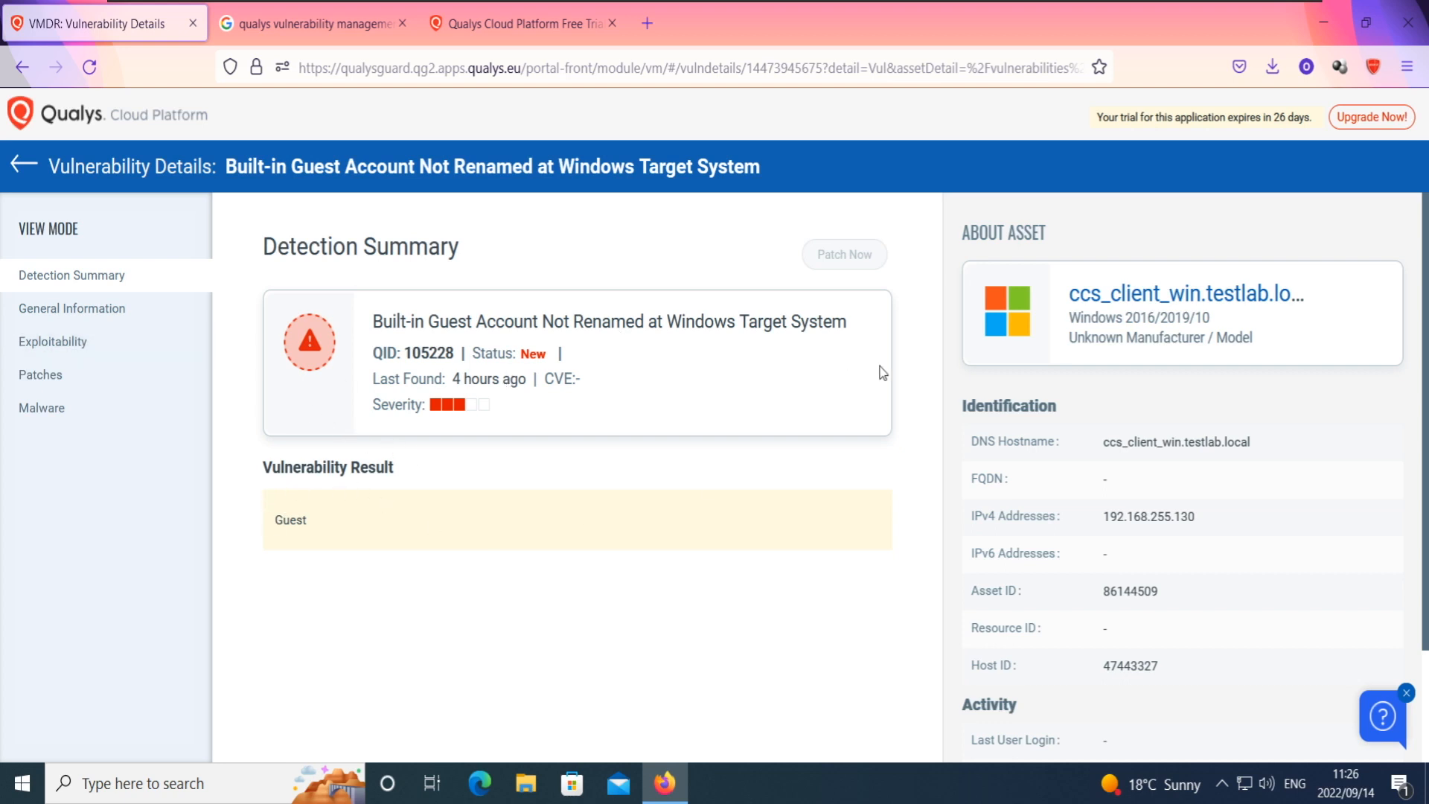
pyautogui.scroll(-2, 1163, 653)
pyautogui.scroll(2, 1163, 653)
pyautogui.click(54, 317)
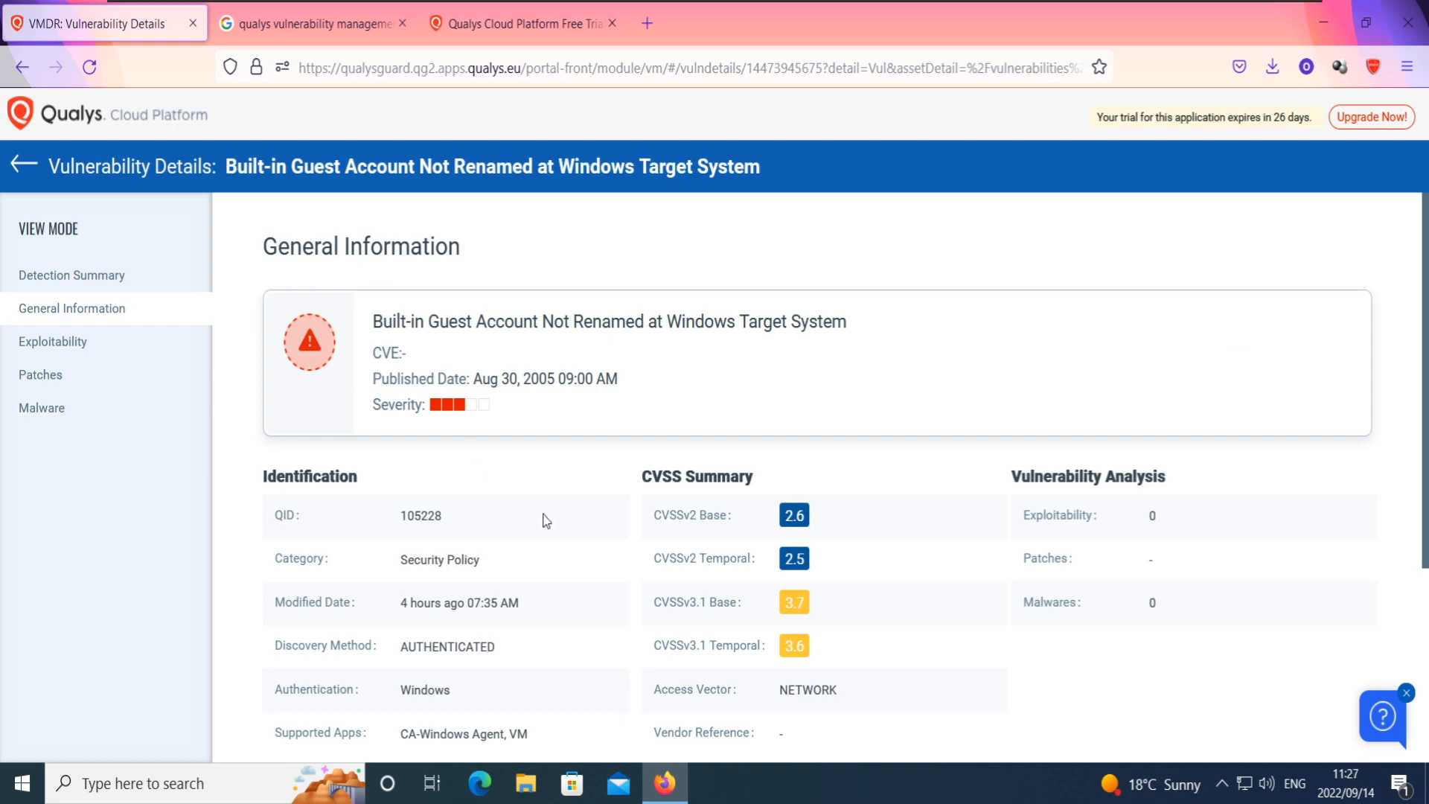
pyautogui.scroll(-3, 544, 520)
pyautogui.scroll(1, 545, 520)
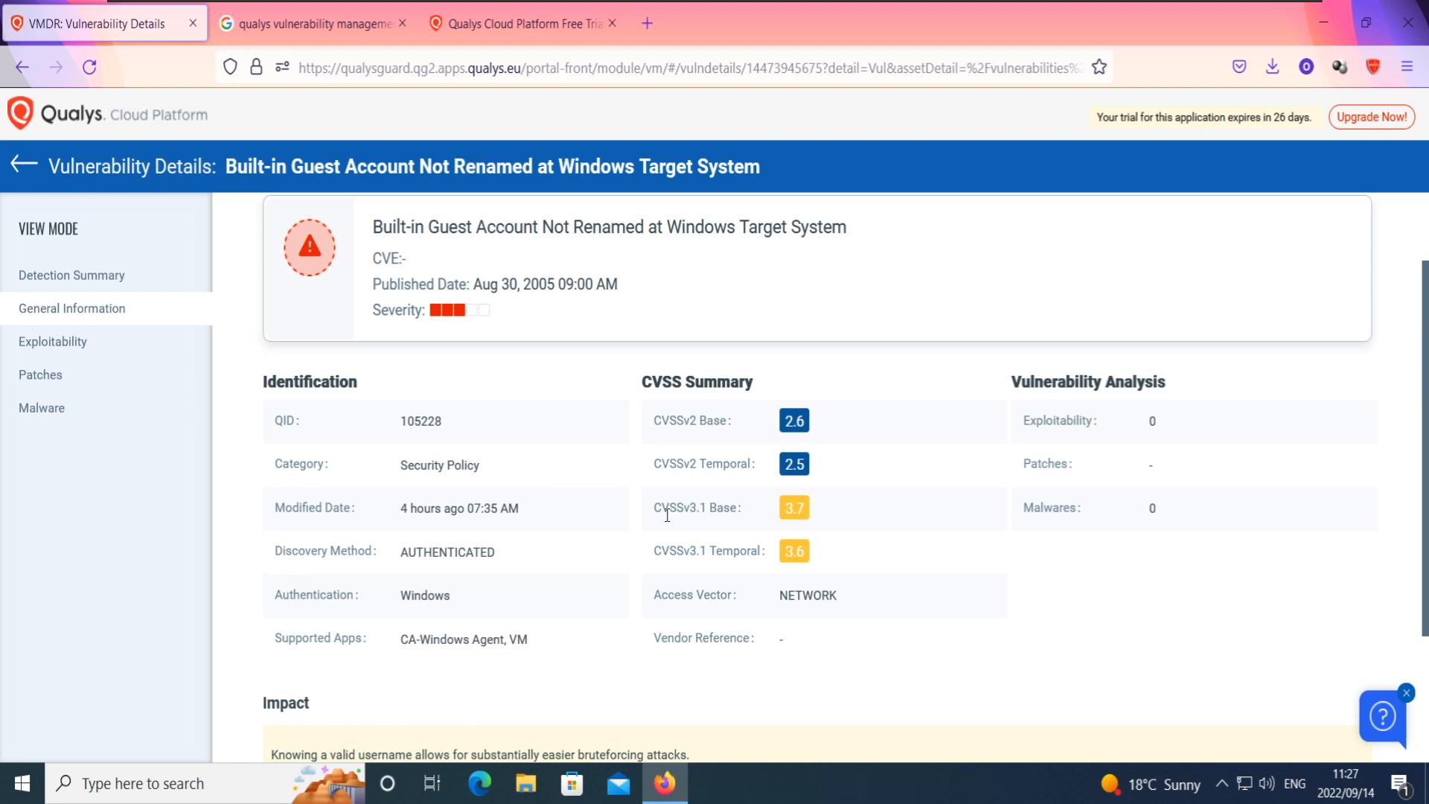
pyautogui.moveTo(792, 510)
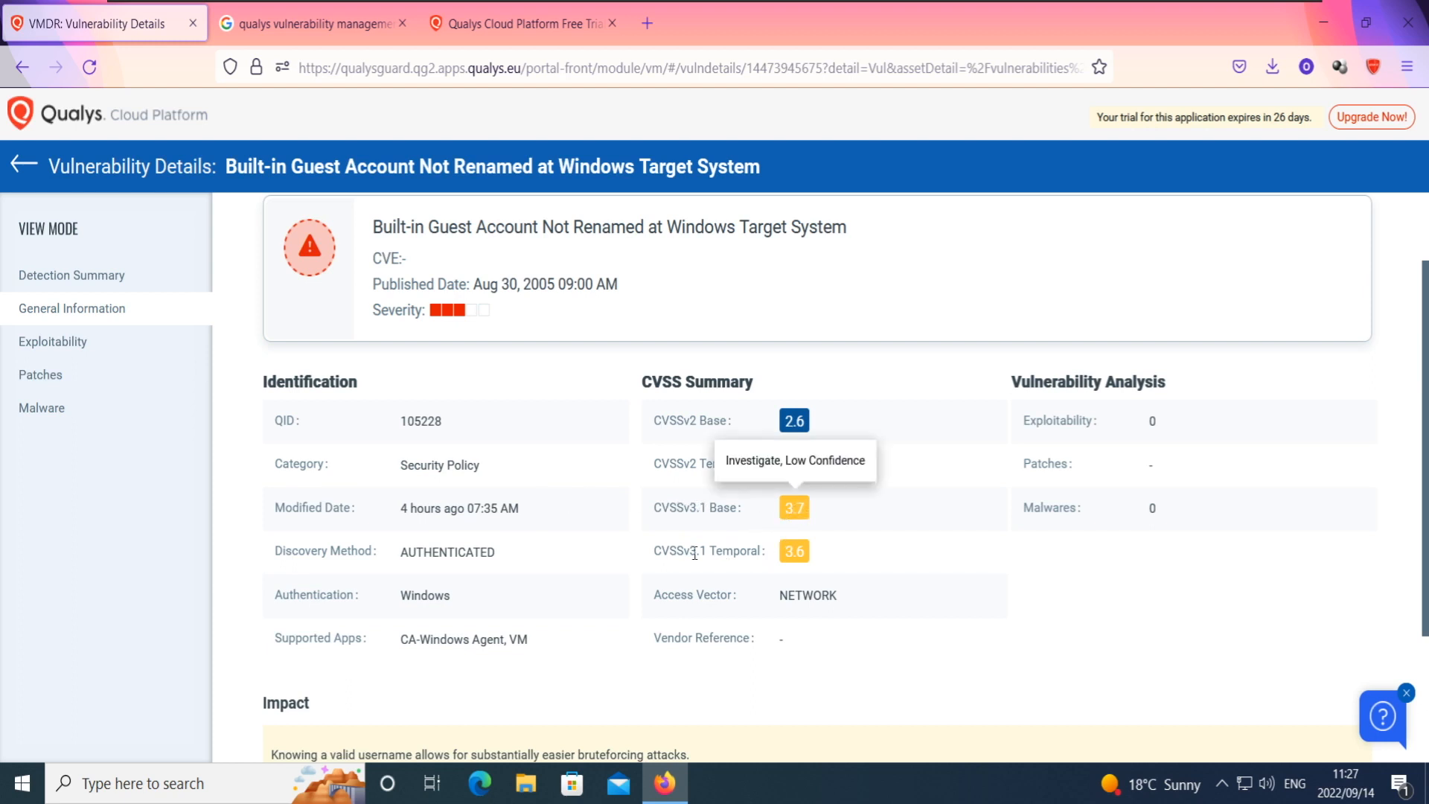
pyautogui.moveTo(799, 553)
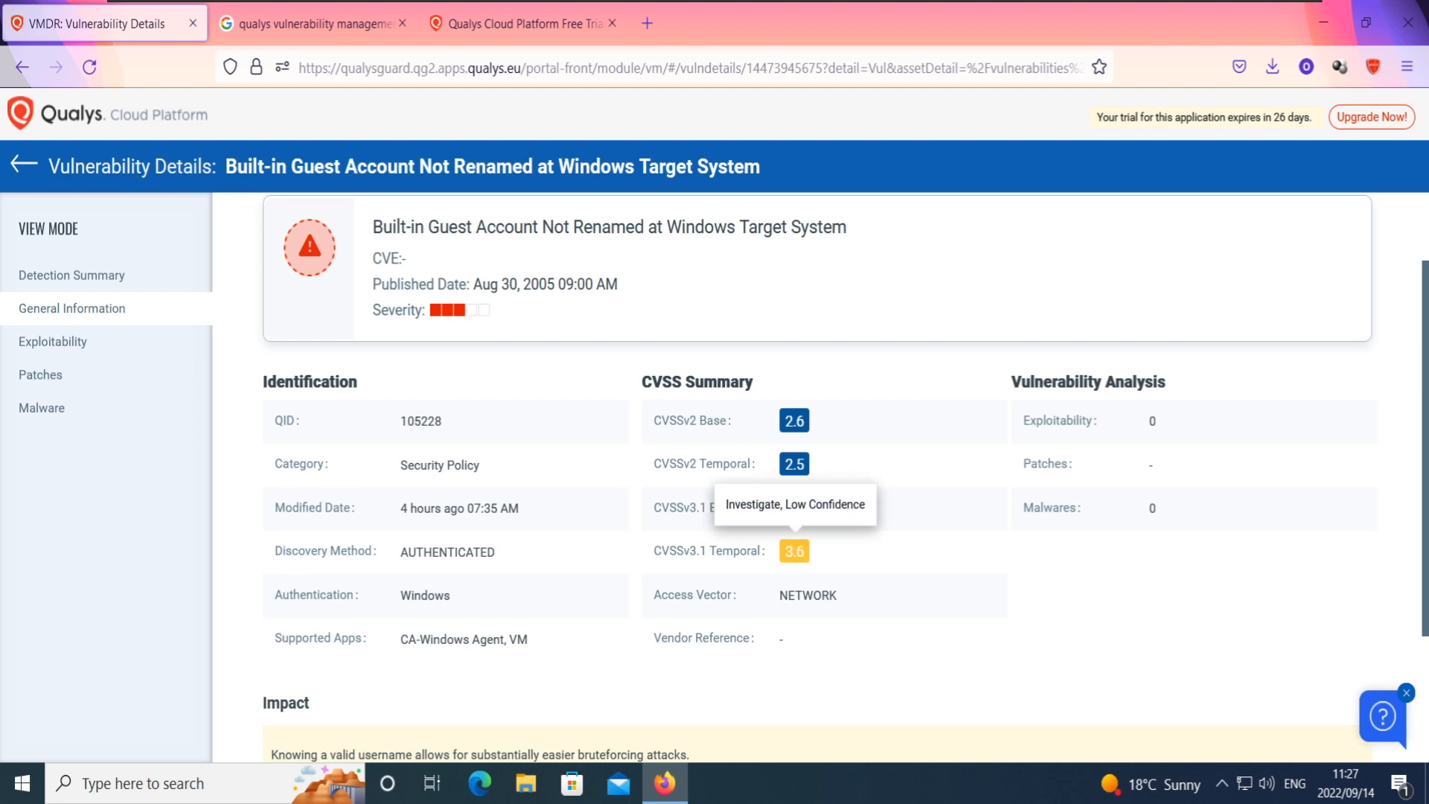
pyautogui.click(80, 345)
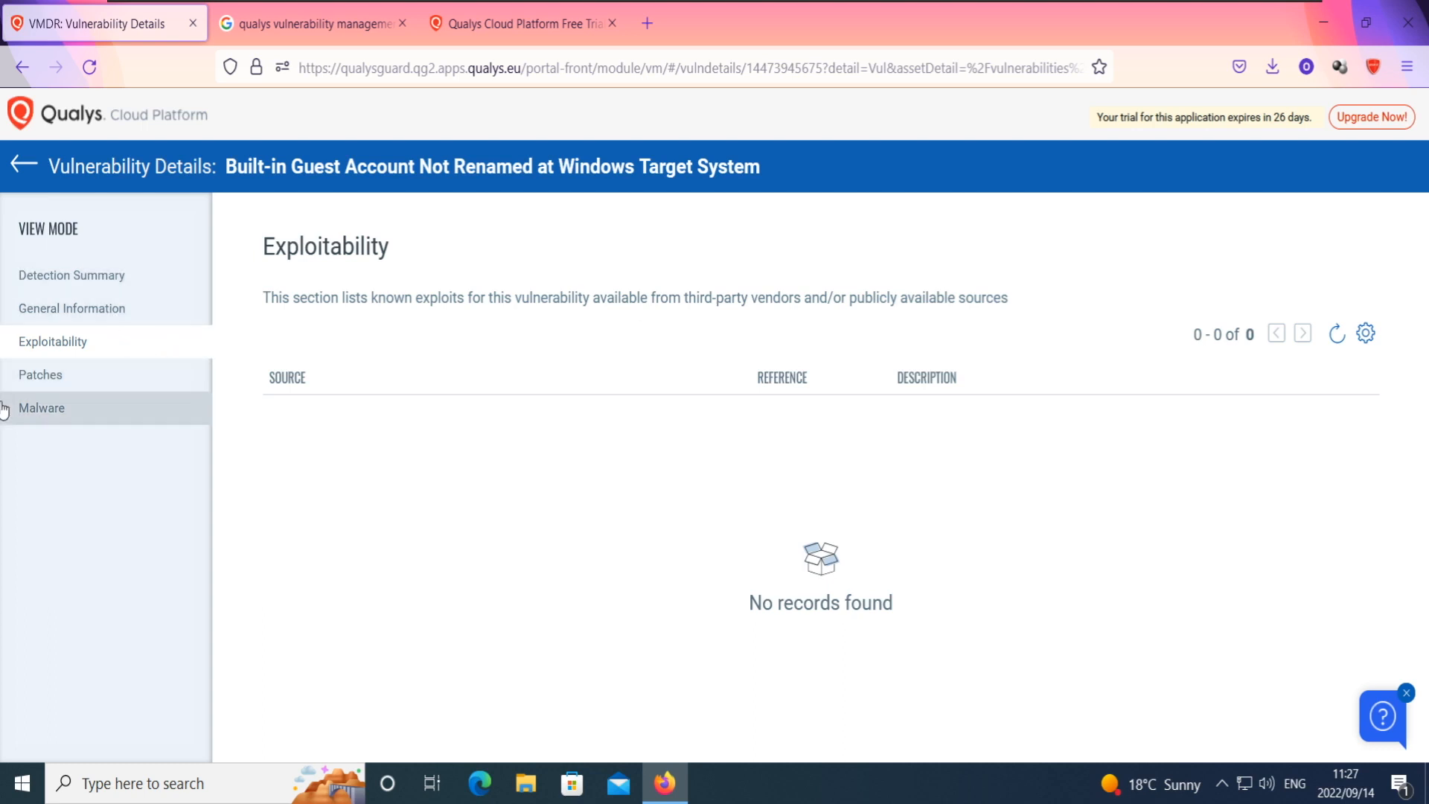
pyautogui.click(83, 388)
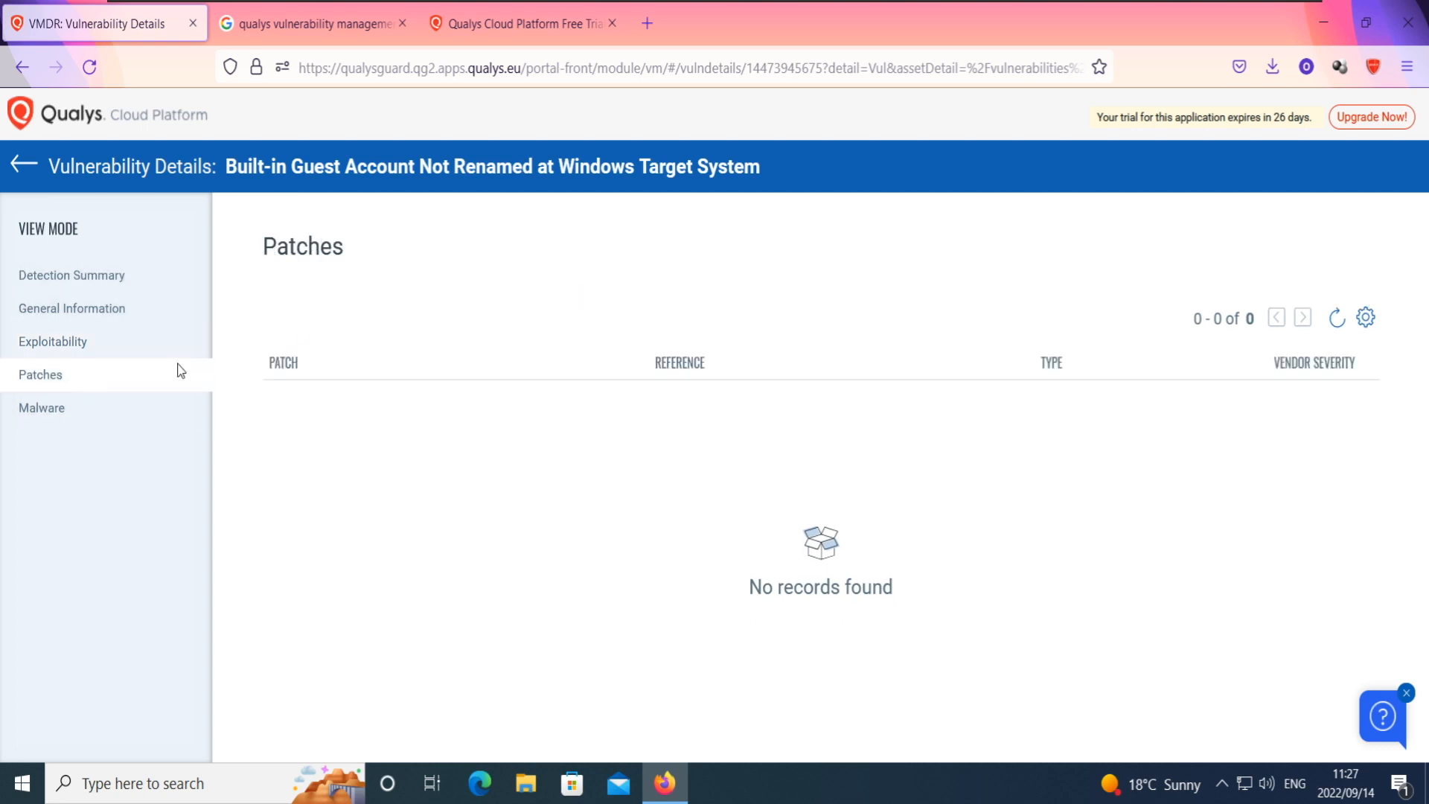
pyautogui.click(97, 414)
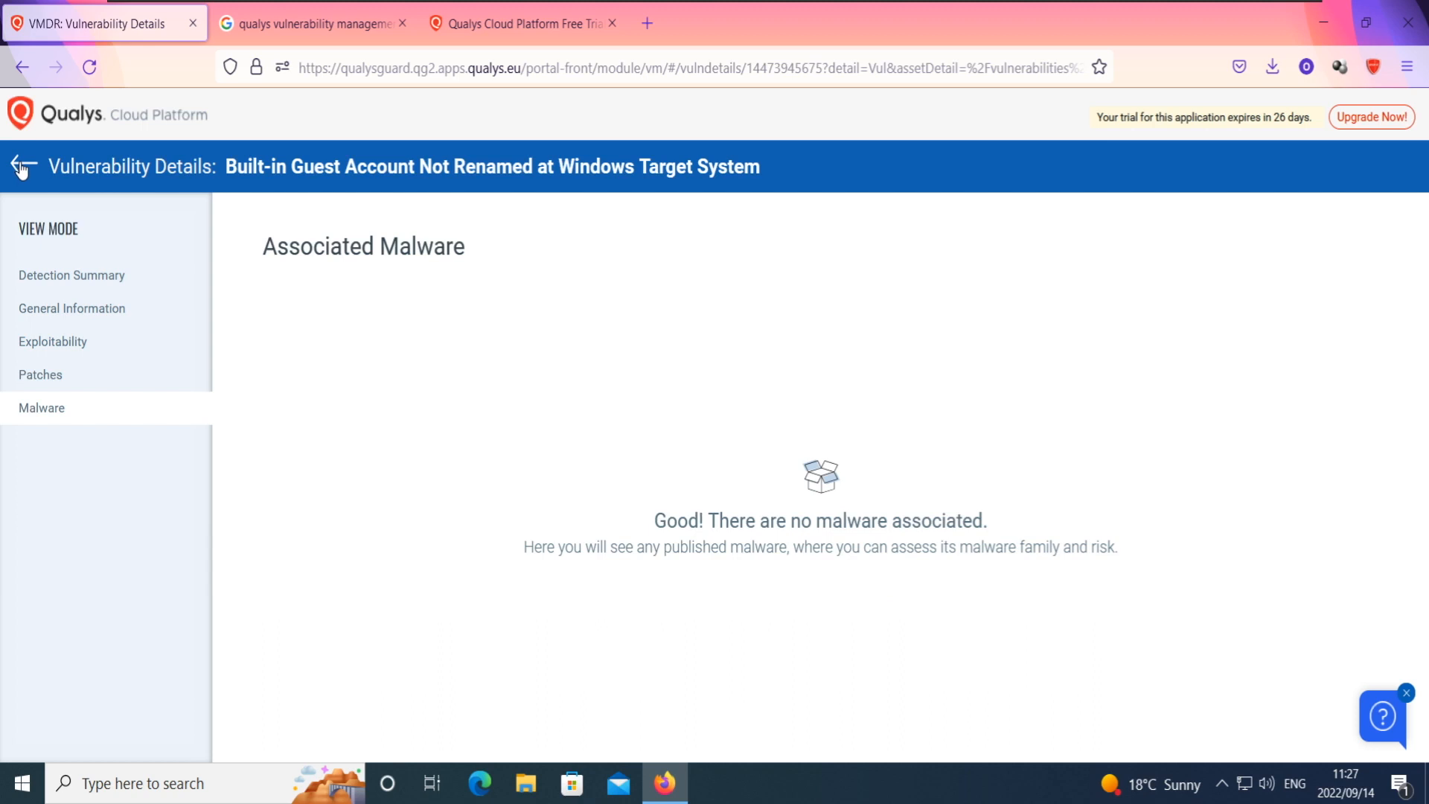
pyautogui.click(69, 269)
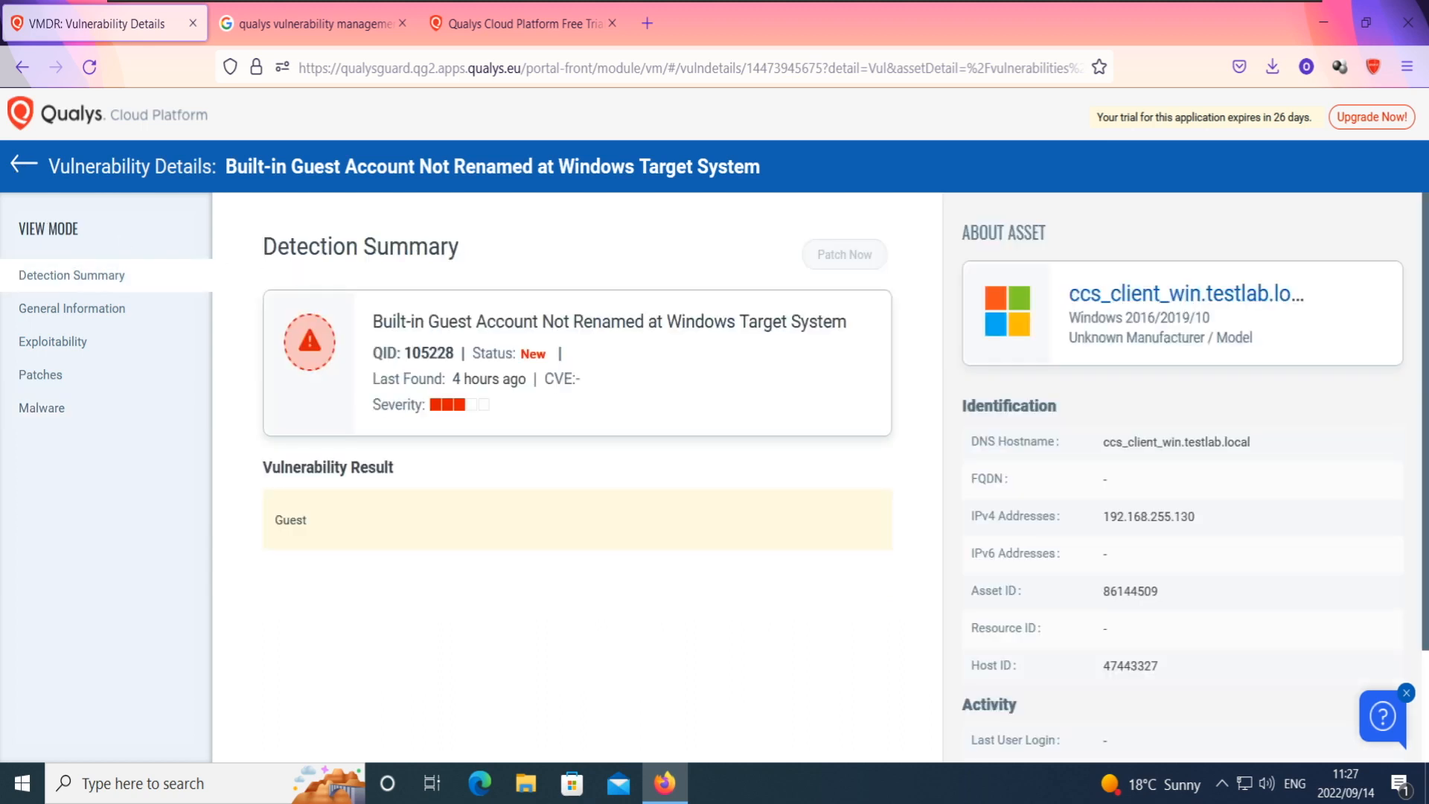
pyautogui.click(22, 165)
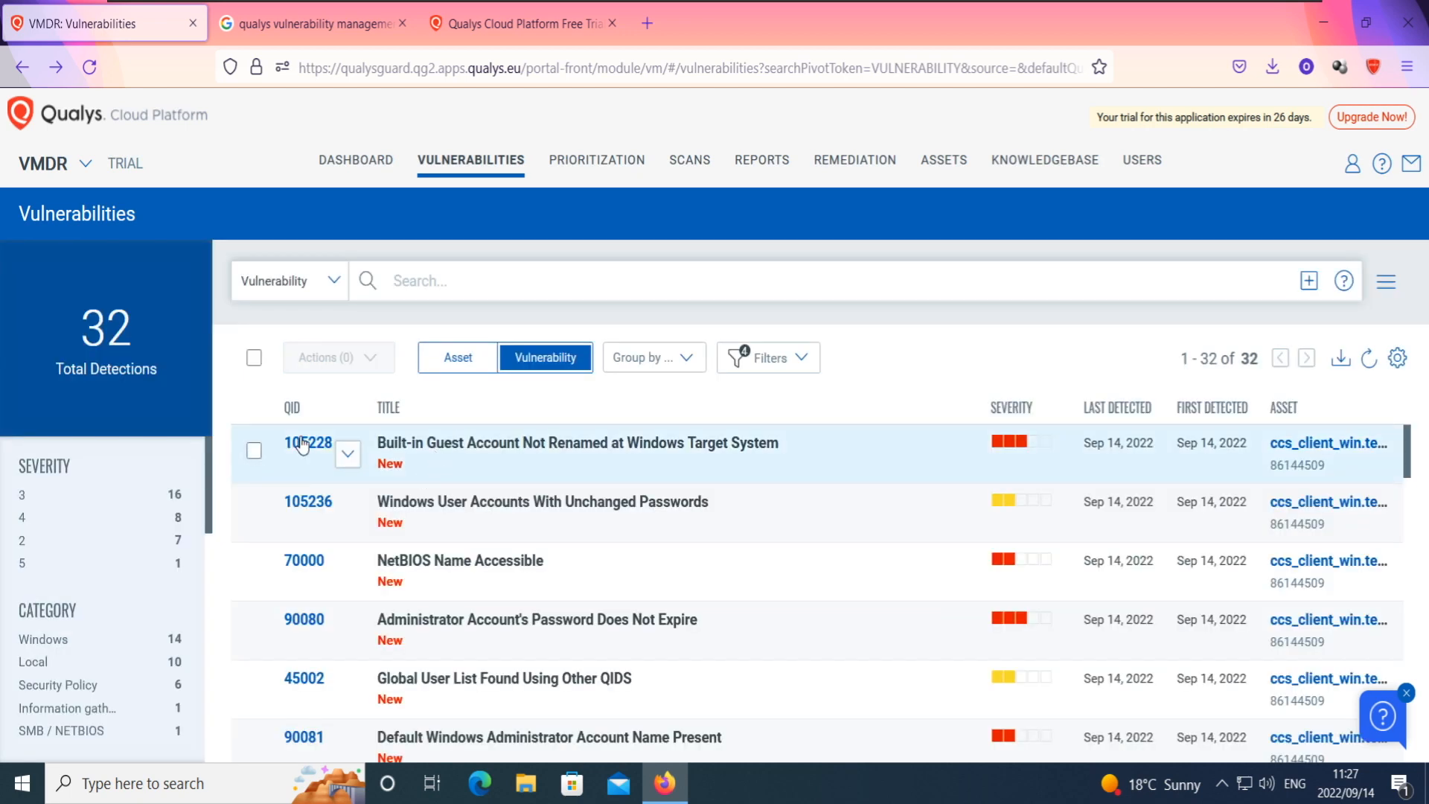
pyautogui.click(294, 443)
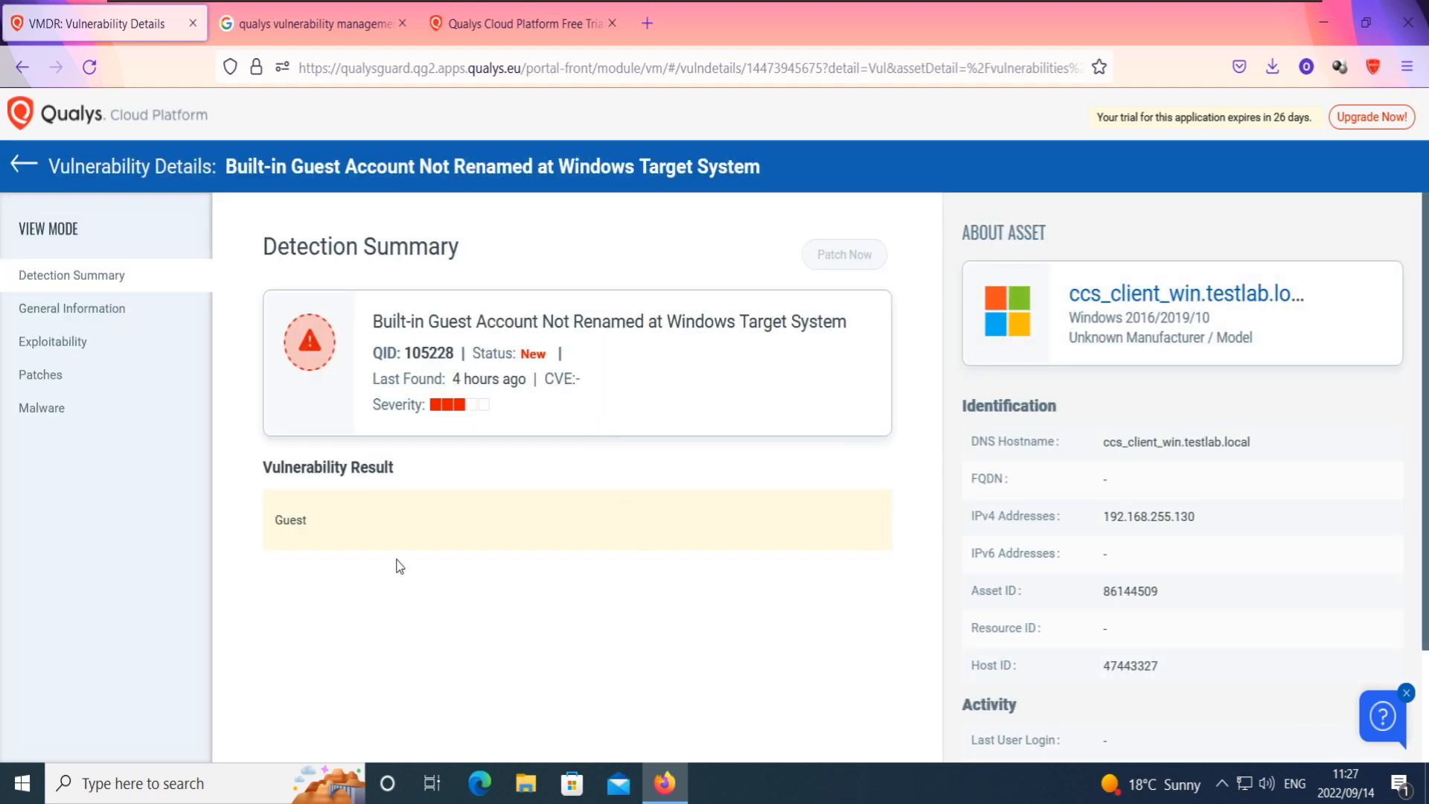
pyautogui.moveTo(1425, 497); pyautogui.dragTo(1391, 406)
pyautogui.click(68, 309)
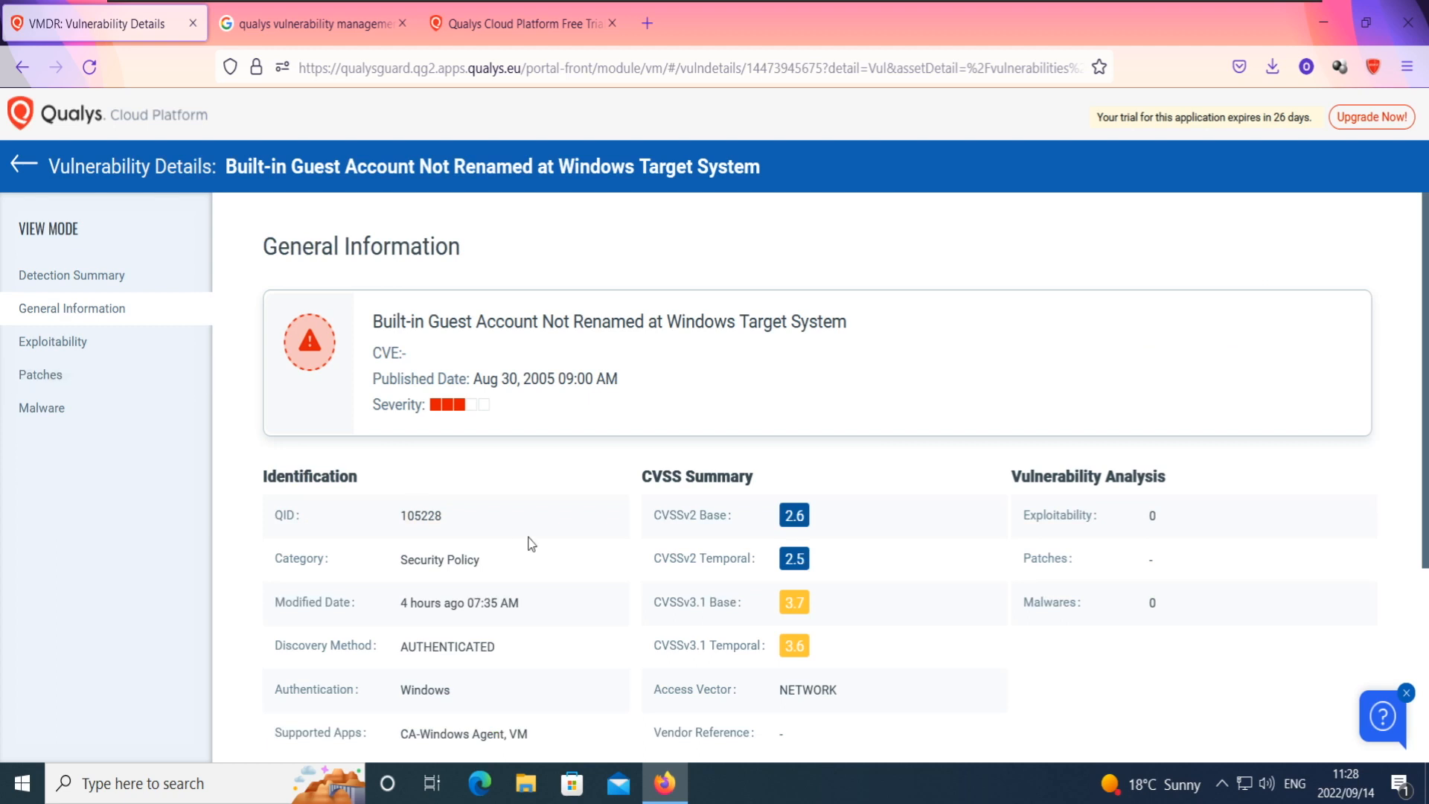
pyautogui.scroll(-3, 530, 543)
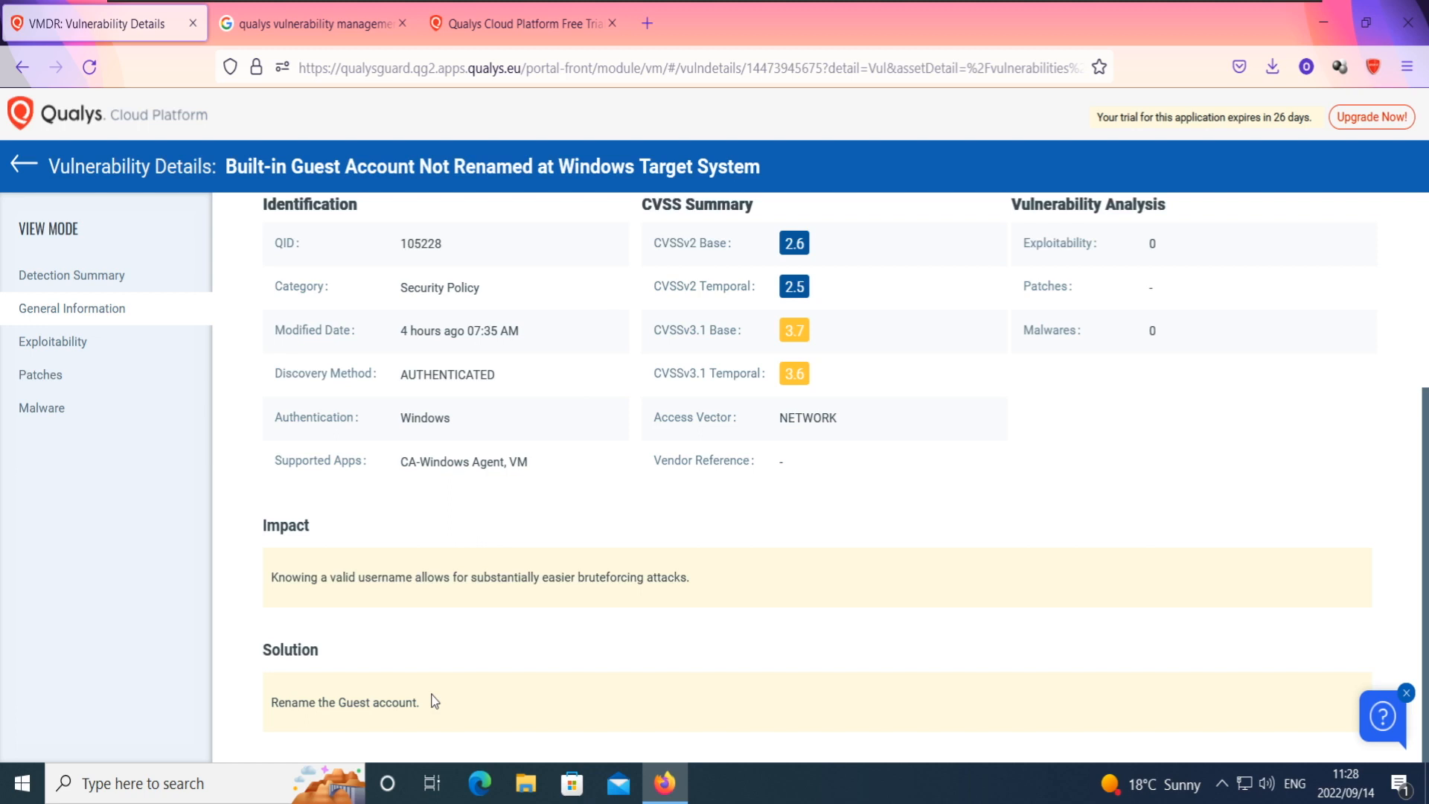
pyautogui.moveTo(422, 700); pyautogui.dragTo(261, 717)
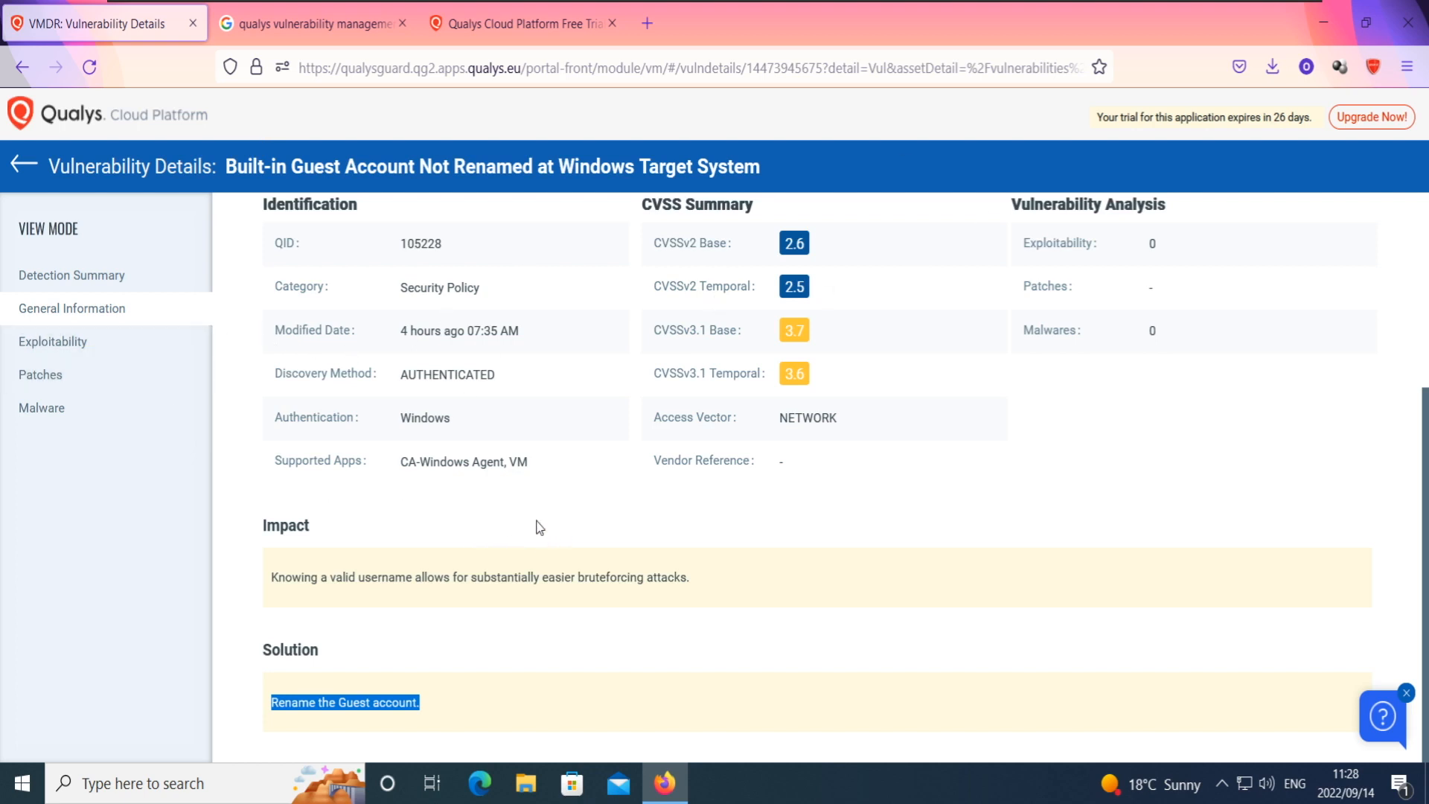
pyautogui.click(18, 165)
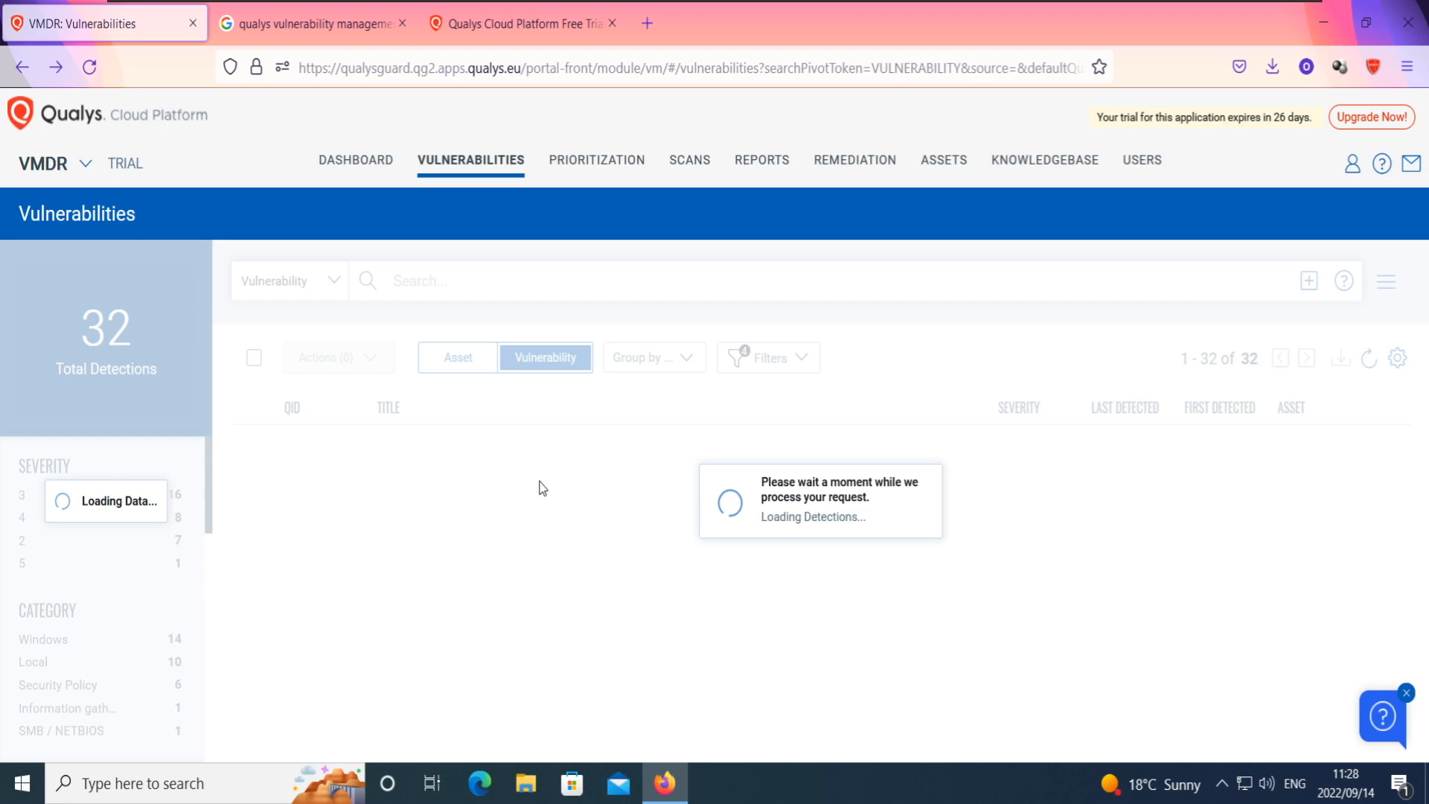
# Step: Group detections by severity and open severity-5 QID 105946, Wireshark 3.0 EOL details
pyautogui.scroll(-10, 629, 554)
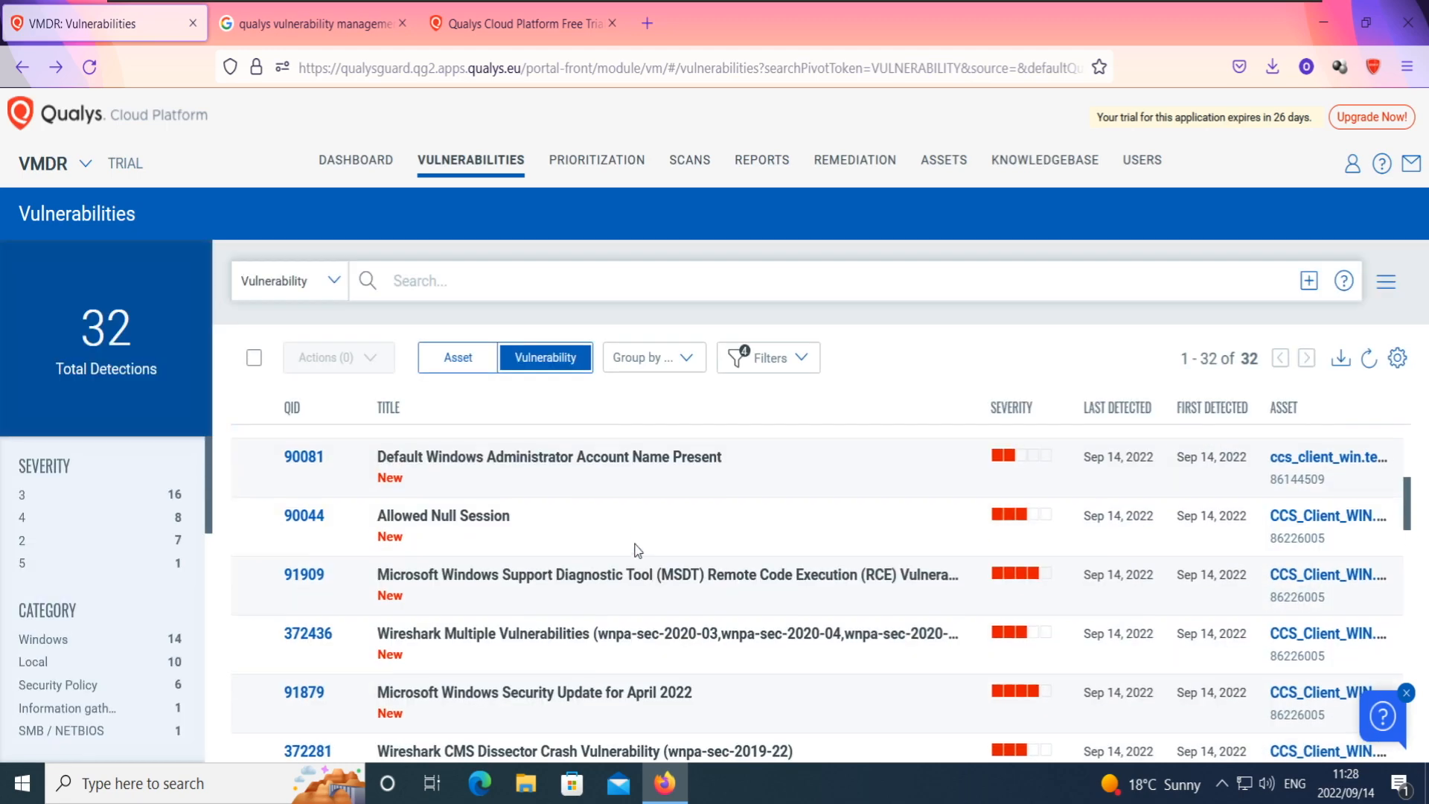
pyautogui.scroll(-10, 638, 559)
pyautogui.scroll(6, 1072, 357)
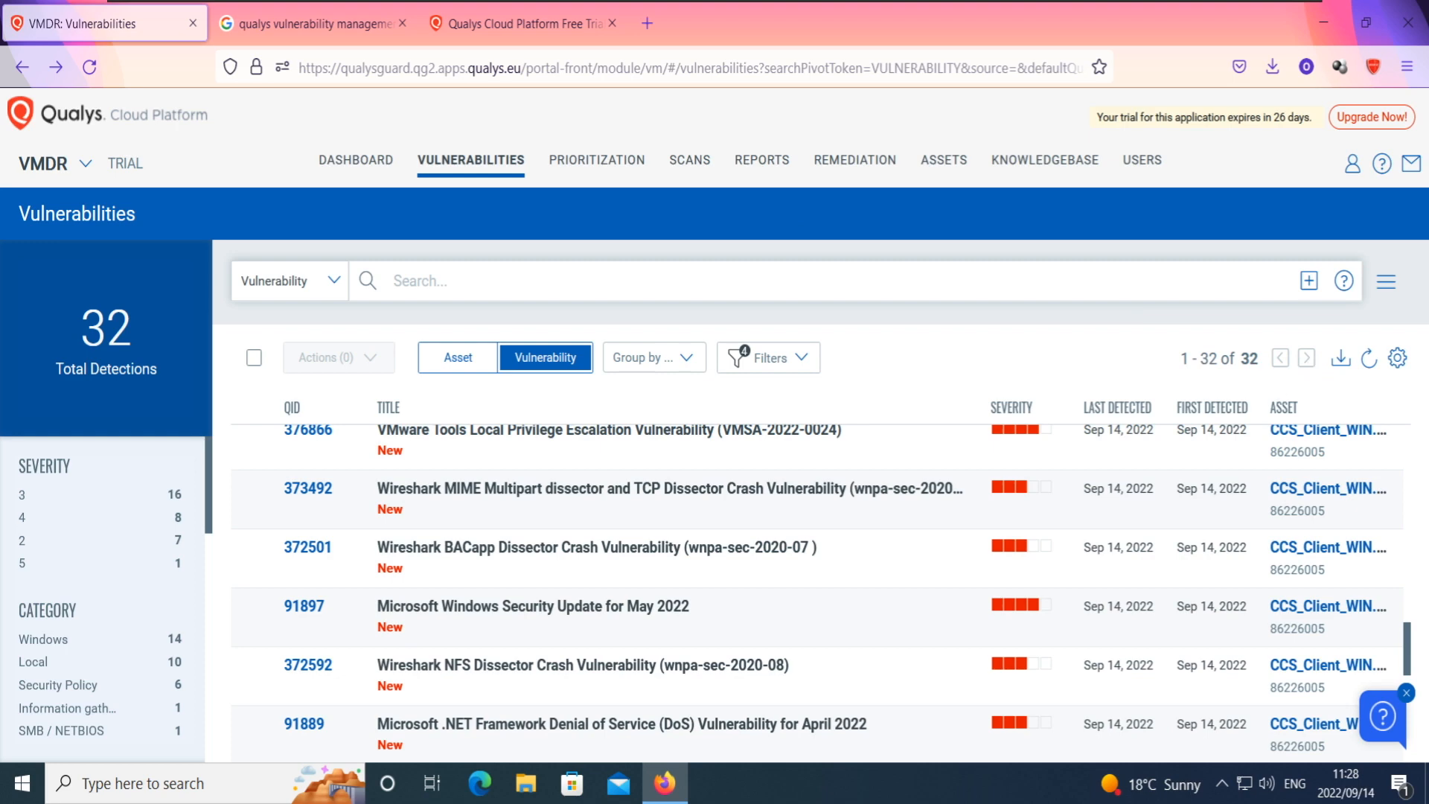
pyautogui.scroll(-5, 1042, 522)
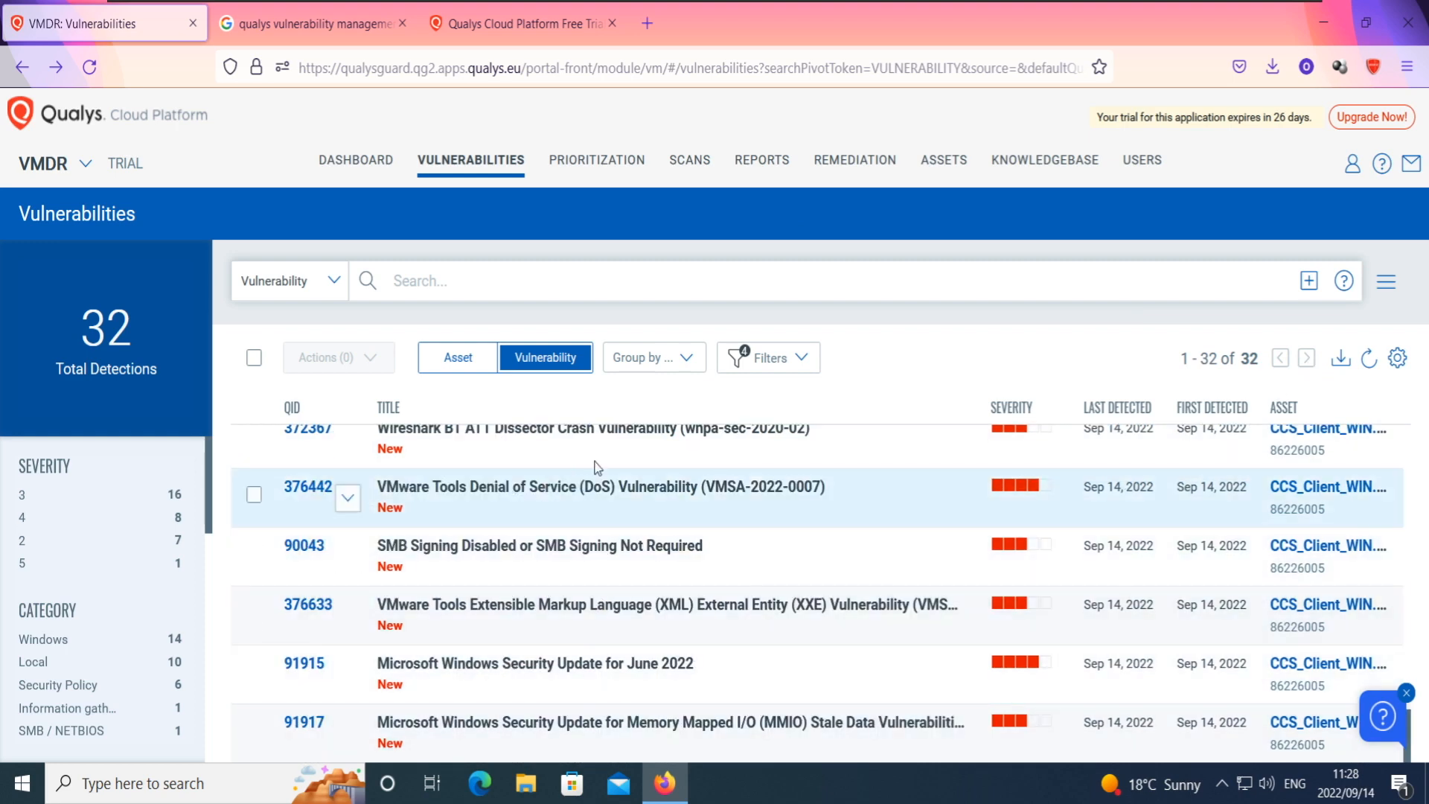
pyautogui.click(686, 368)
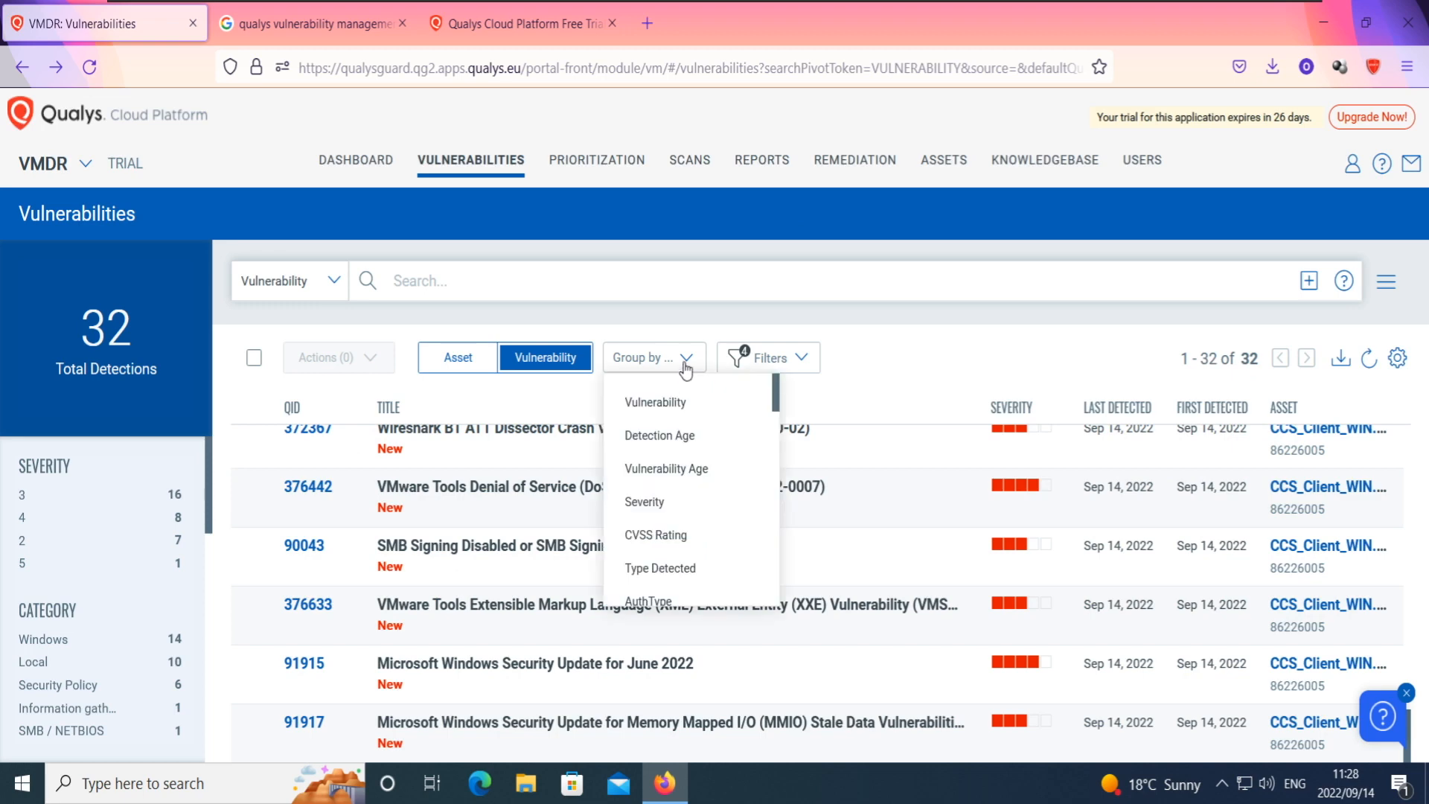
pyautogui.click(669, 501)
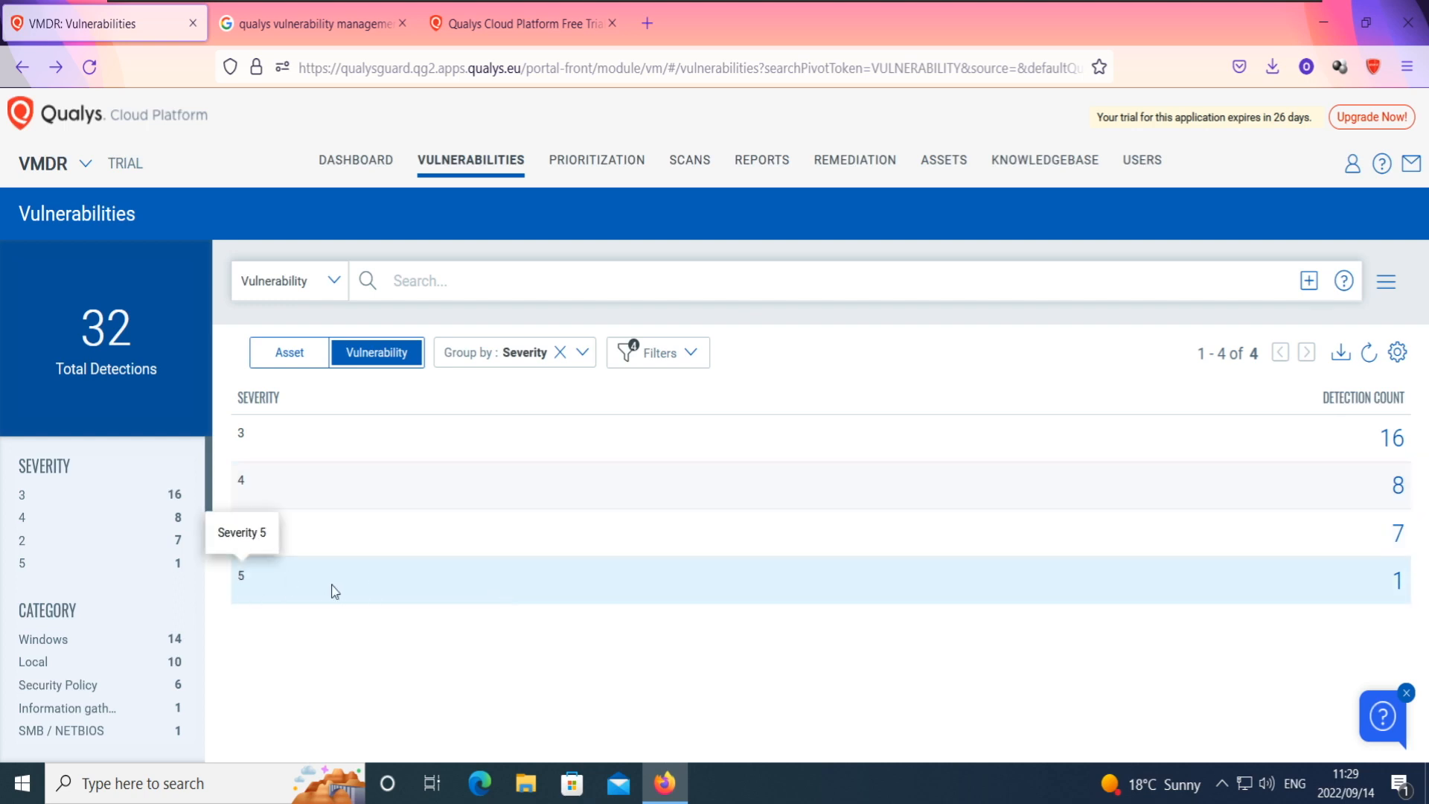
pyautogui.click(1397, 579)
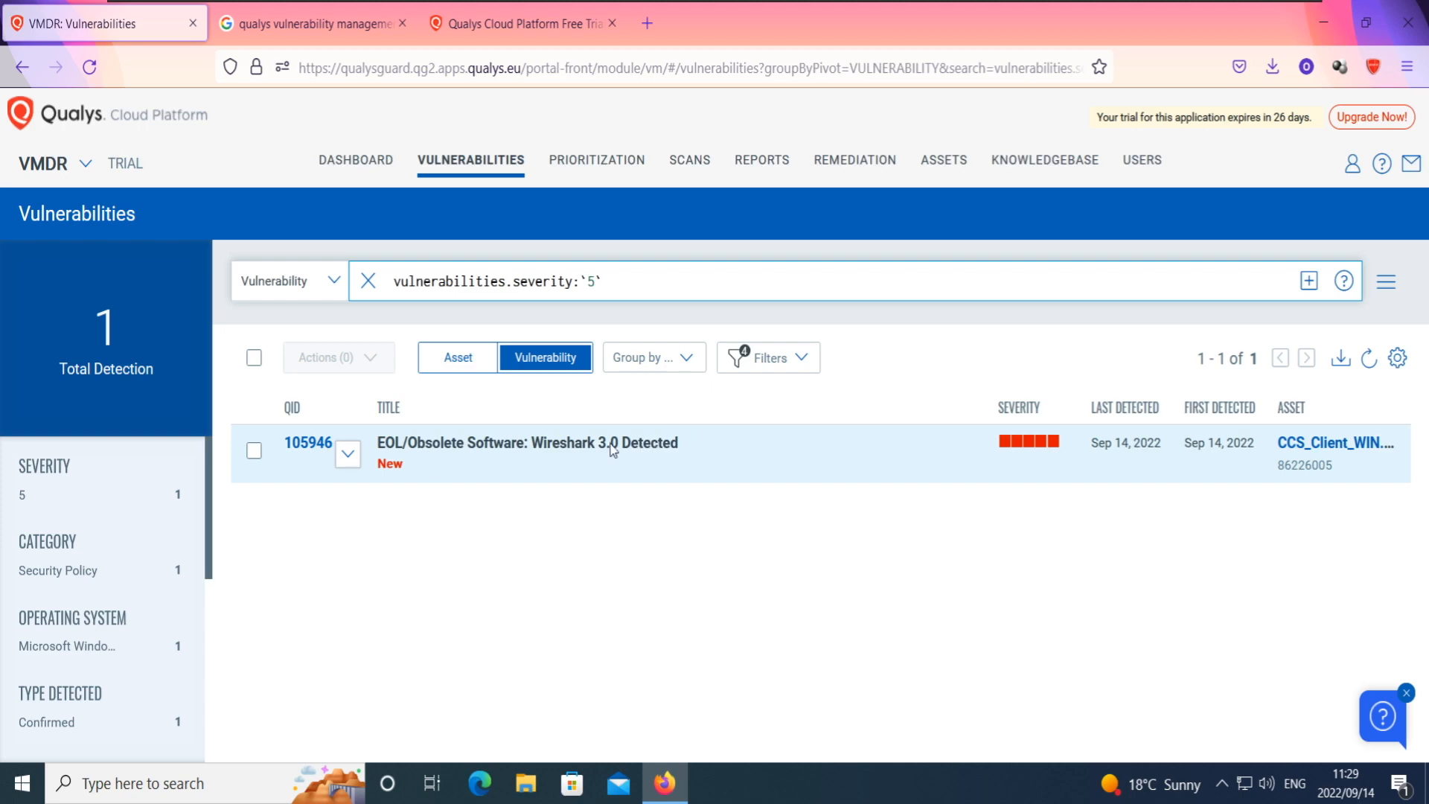
pyautogui.click(305, 445)
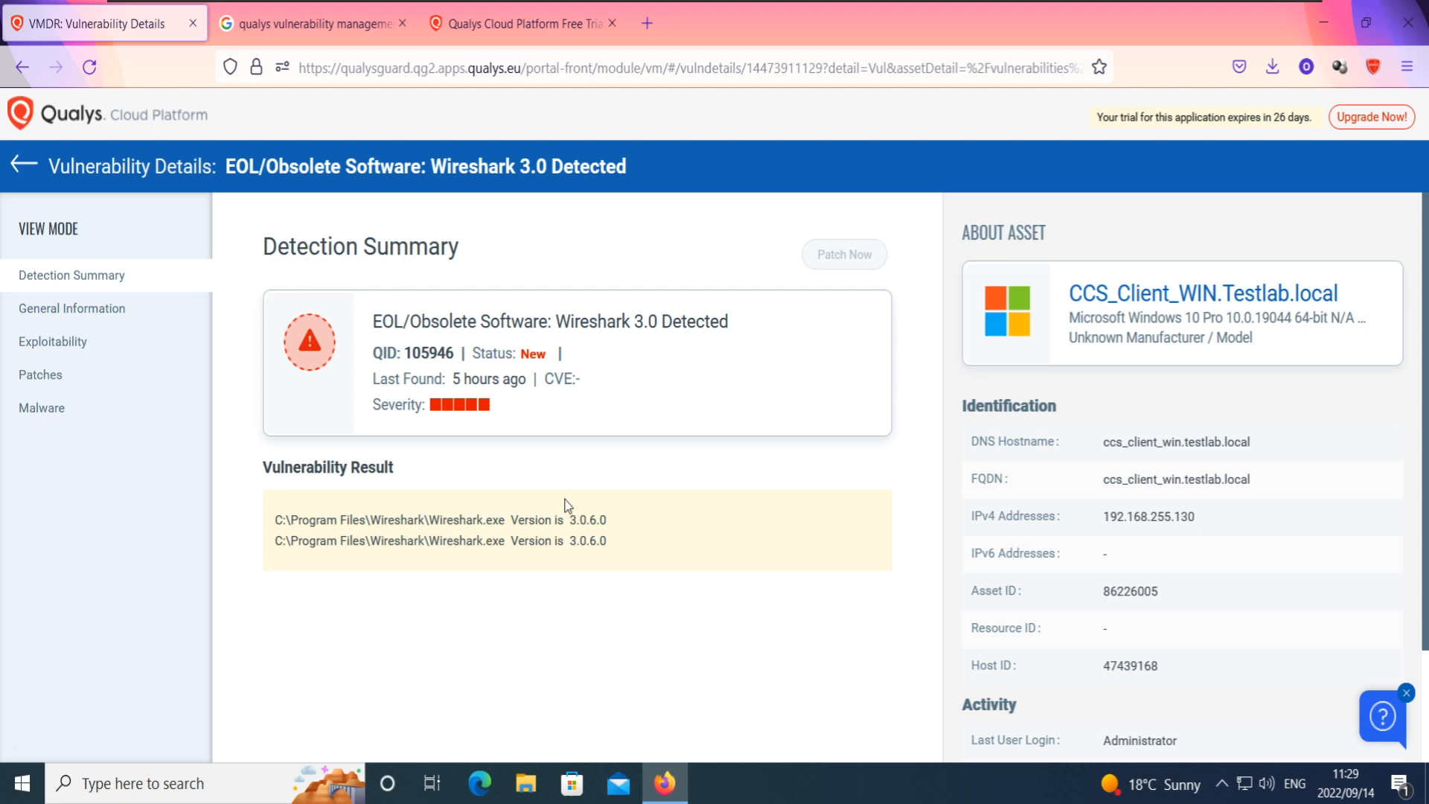
# Step: Open the Solution's latest stable Wireshark download link in a new tab
pyautogui.click(104, 308)
pyautogui.scroll(-2, 526, 531)
pyautogui.scroll(-2, 525, 531)
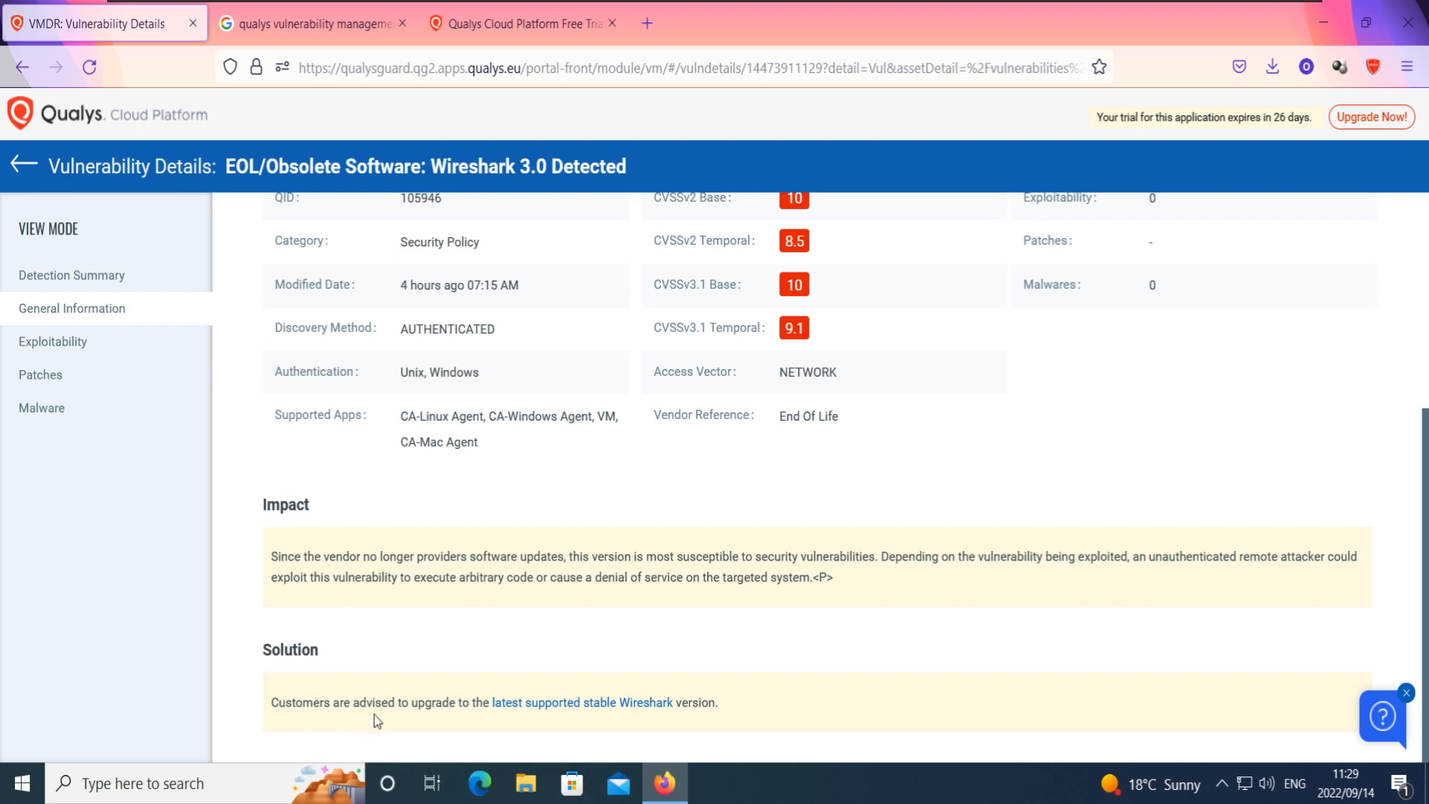
pyautogui.rightClick(583, 703)
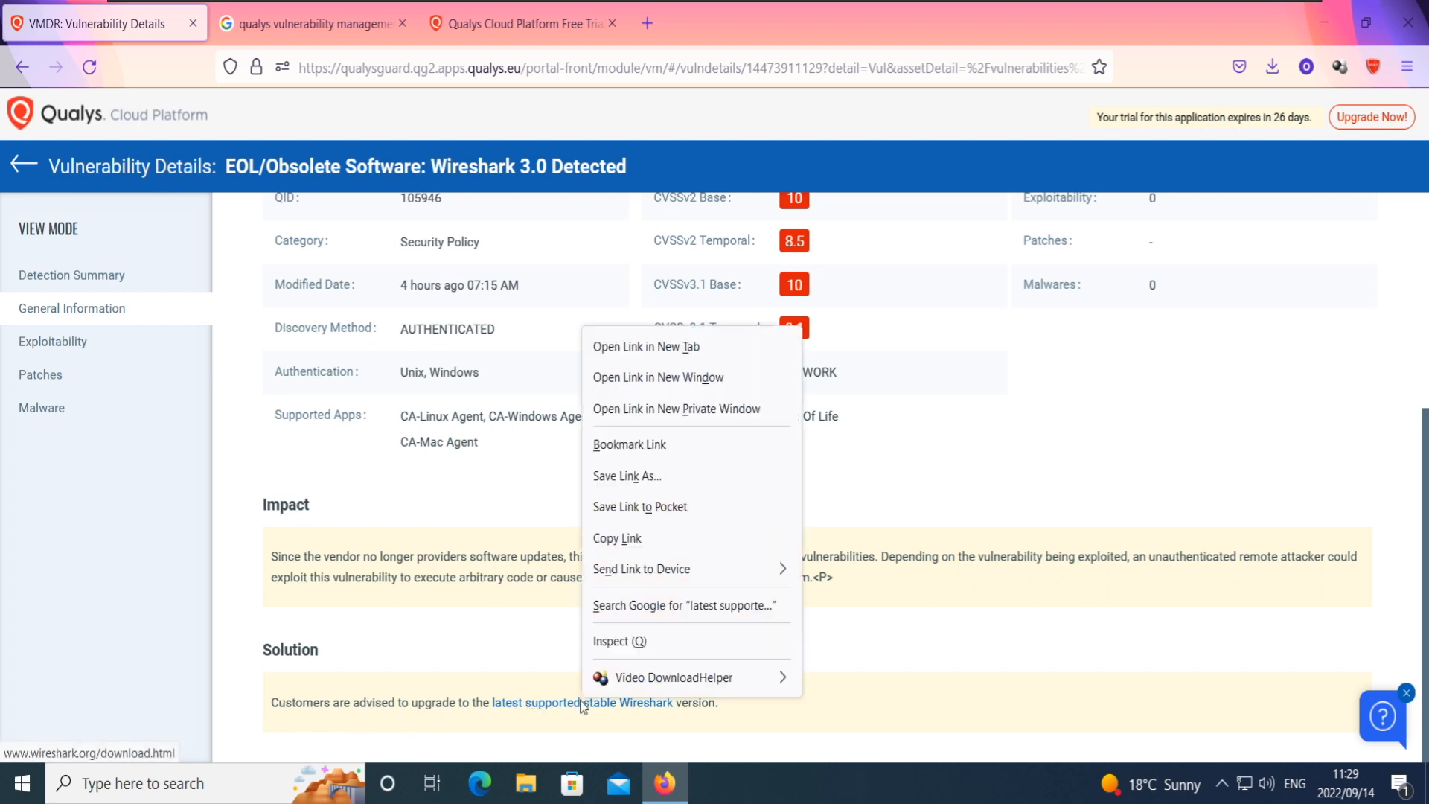
pyautogui.click(660, 347)
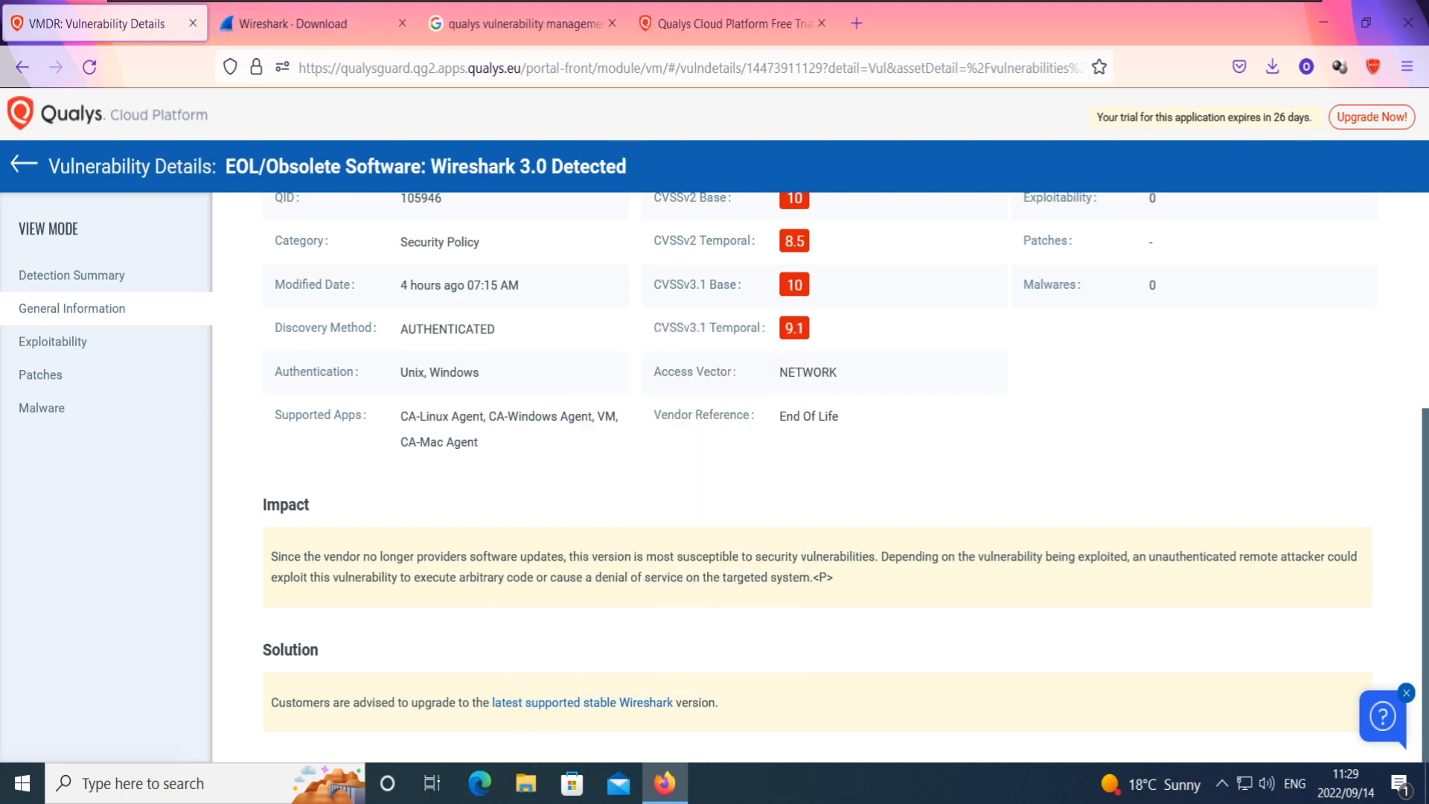
# Step: Review the Wireshark download page listing stable release 3.6.8, then close its tab
pyautogui.click(316, 26)
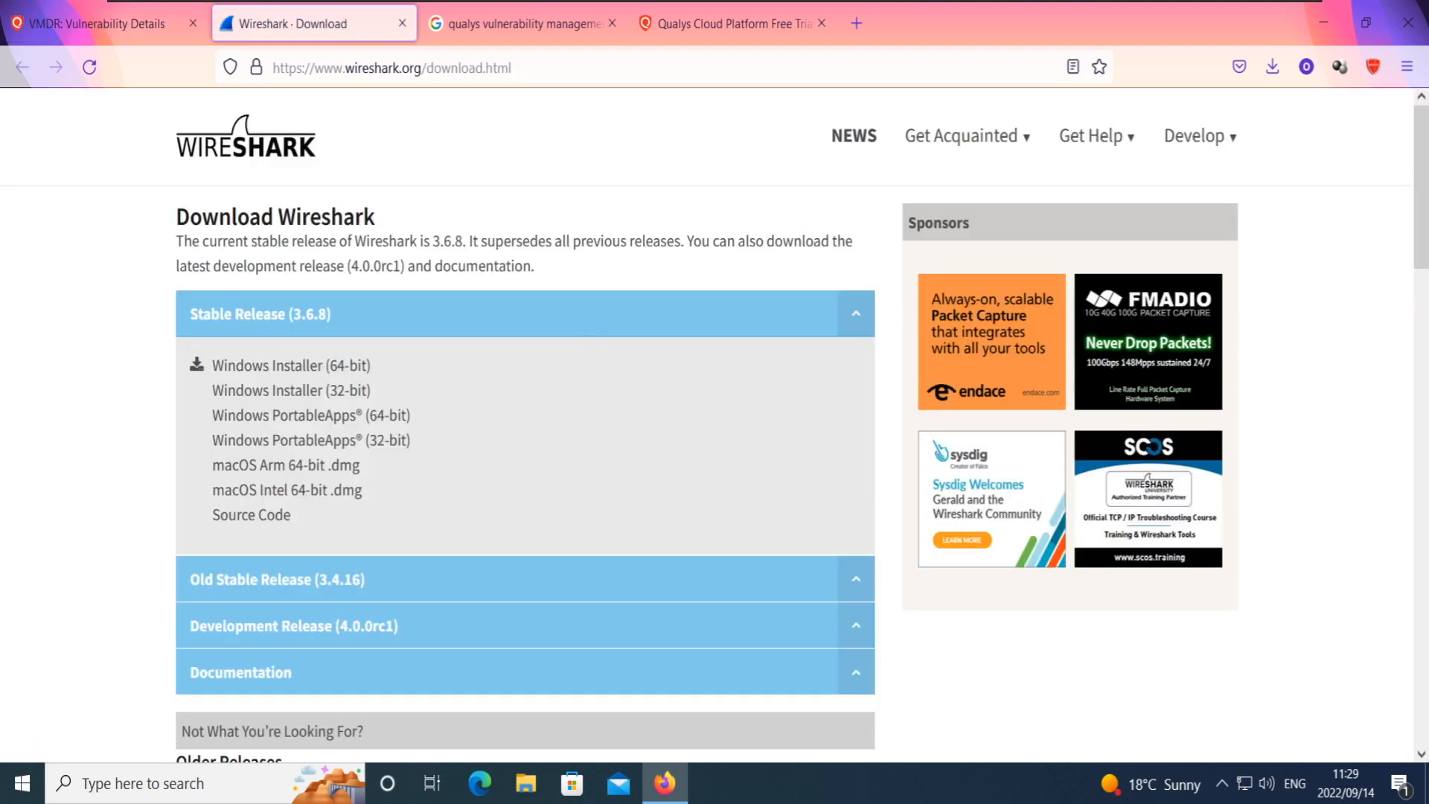
pyautogui.scroll(-3, 468, 338)
pyautogui.scroll(3, 466, 335)
pyautogui.click(401, 24)
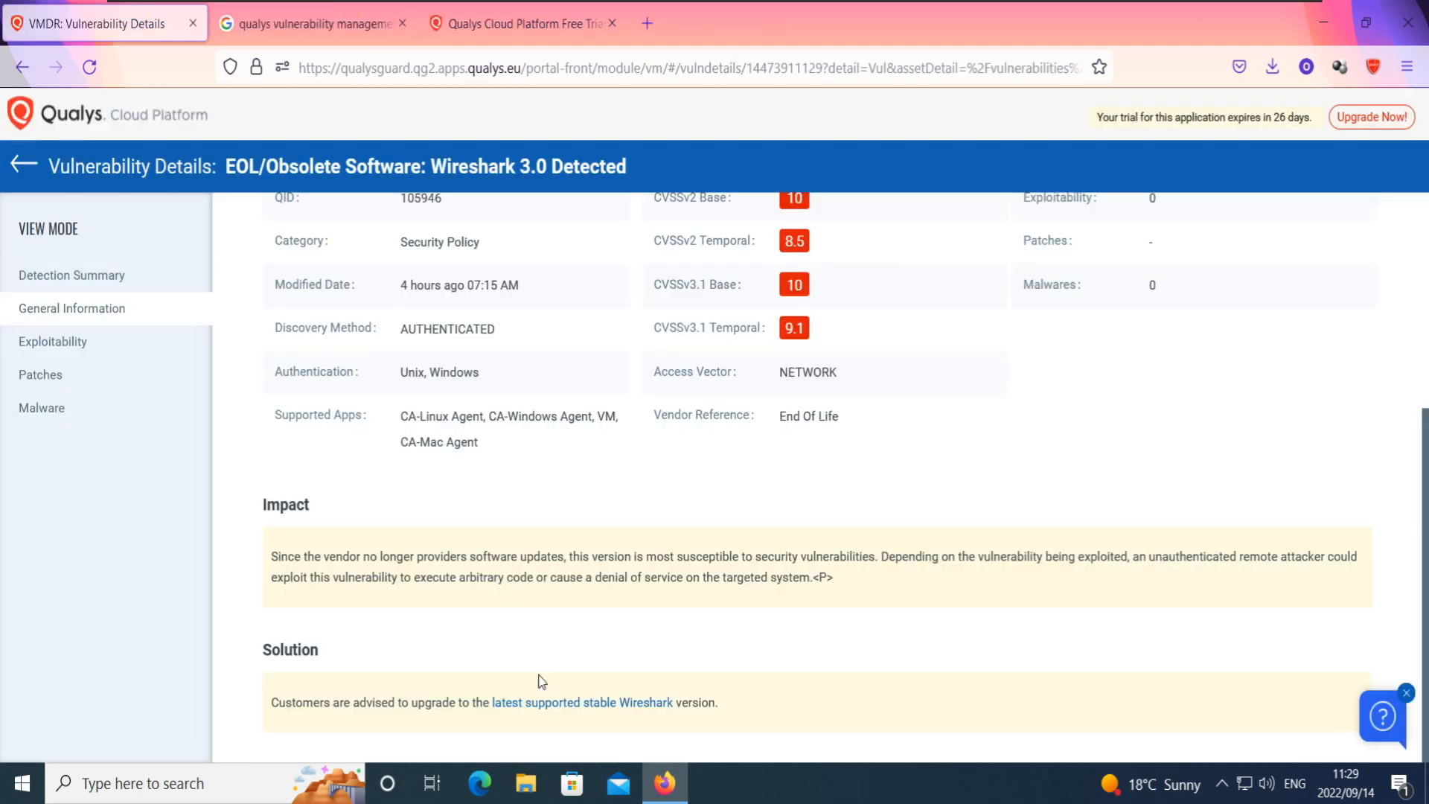
# Step: Leave the Wireshark 3.0 vulnerability details and go to the Reports section
pyautogui.click(25, 167)
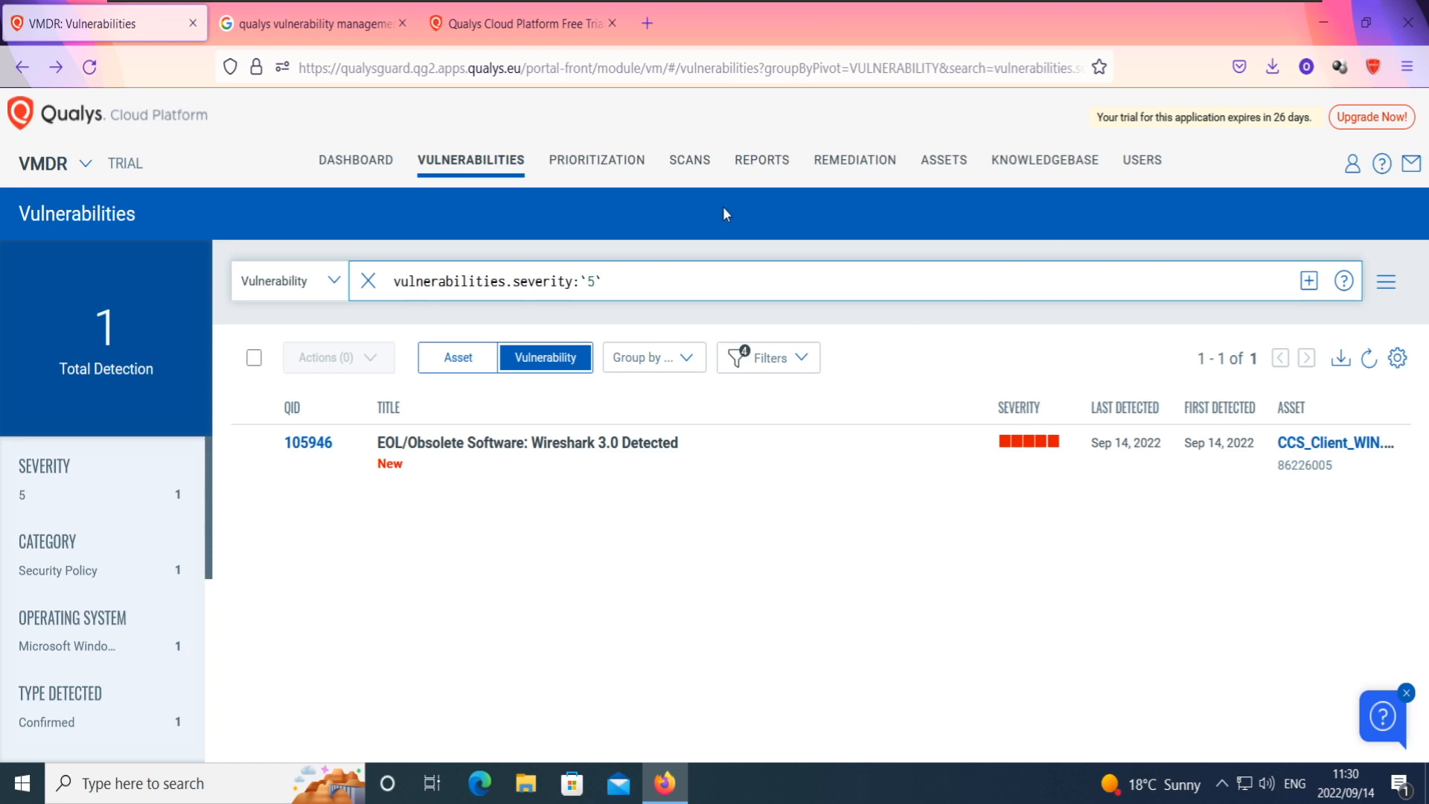
pyautogui.click(761, 159)
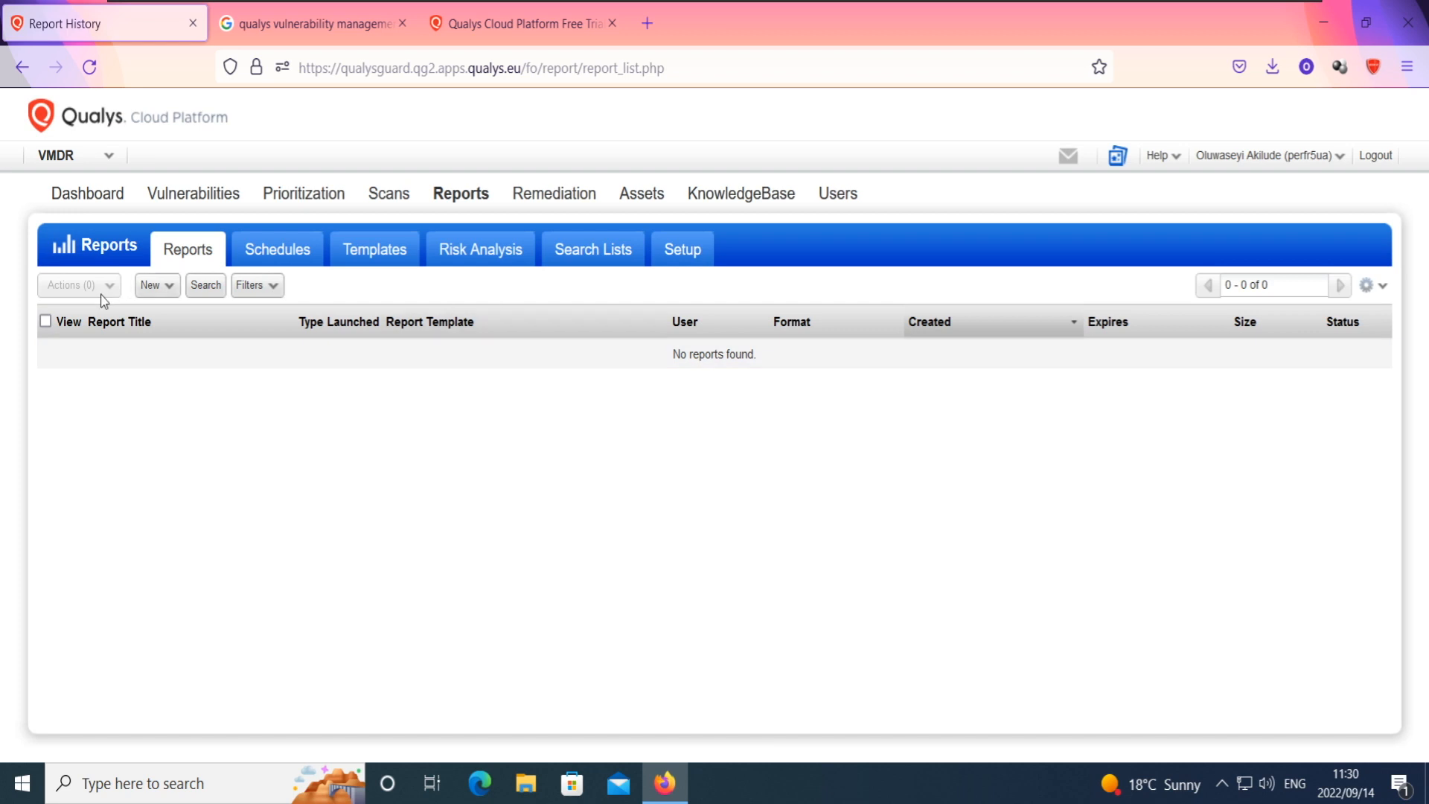
# Step: Select the Technical Report template in the Templates list and bring up its quick actions
pyautogui.click(374, 251)
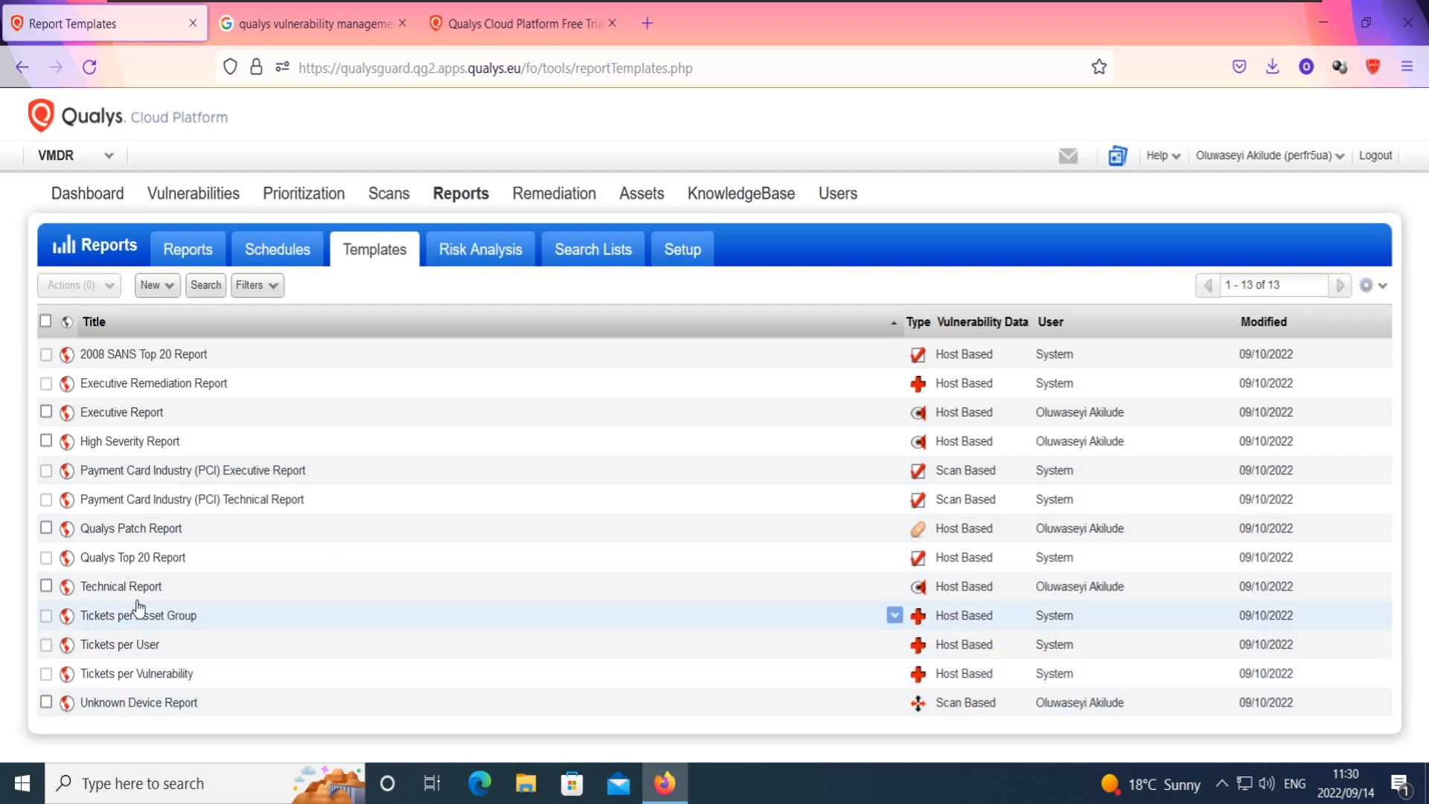
pyautogui.click(46, 586)
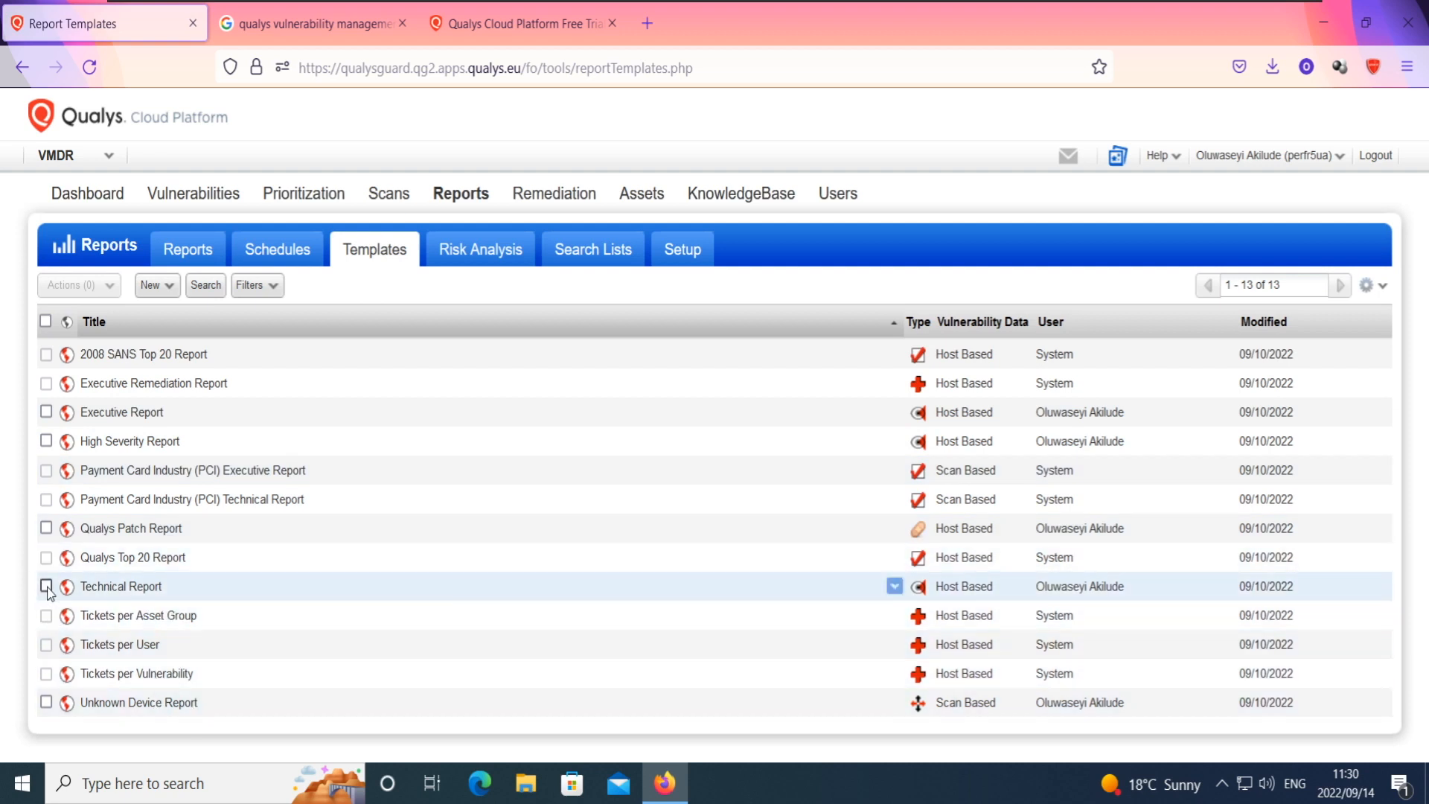
pyautogui.scroll(-1, 278, 596)
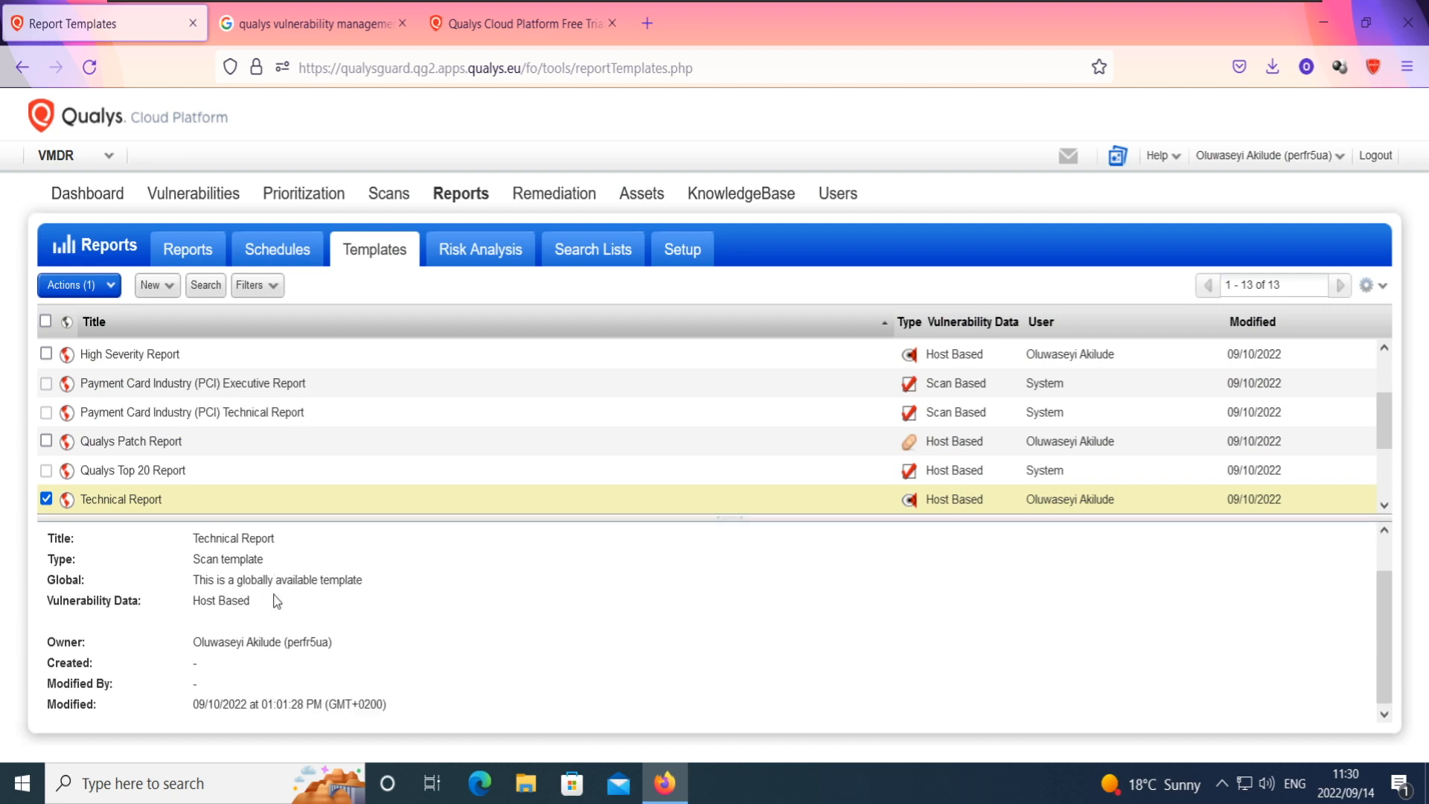
pyautogui.scroll(1, 274, 620)
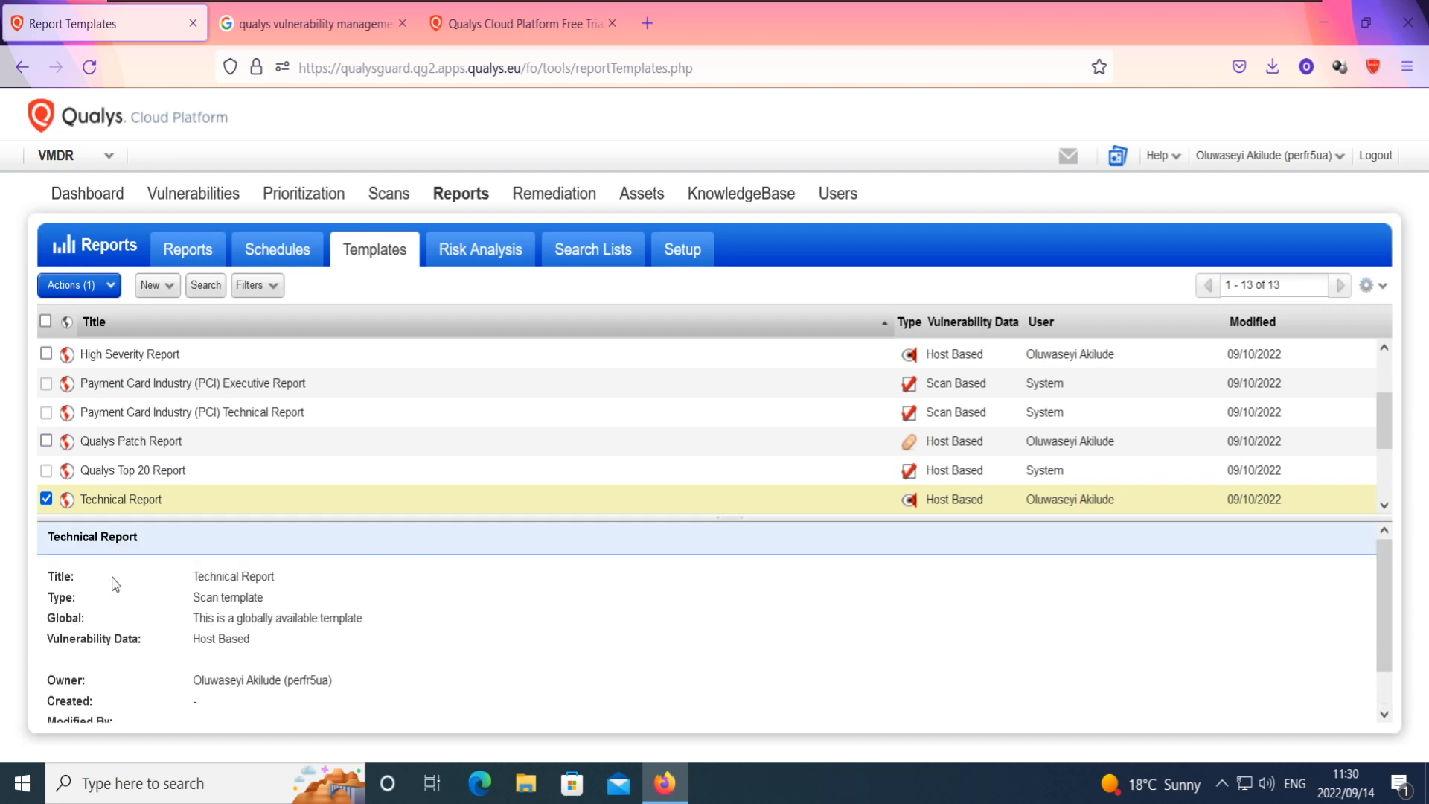
pyautogui.click(110, 504)
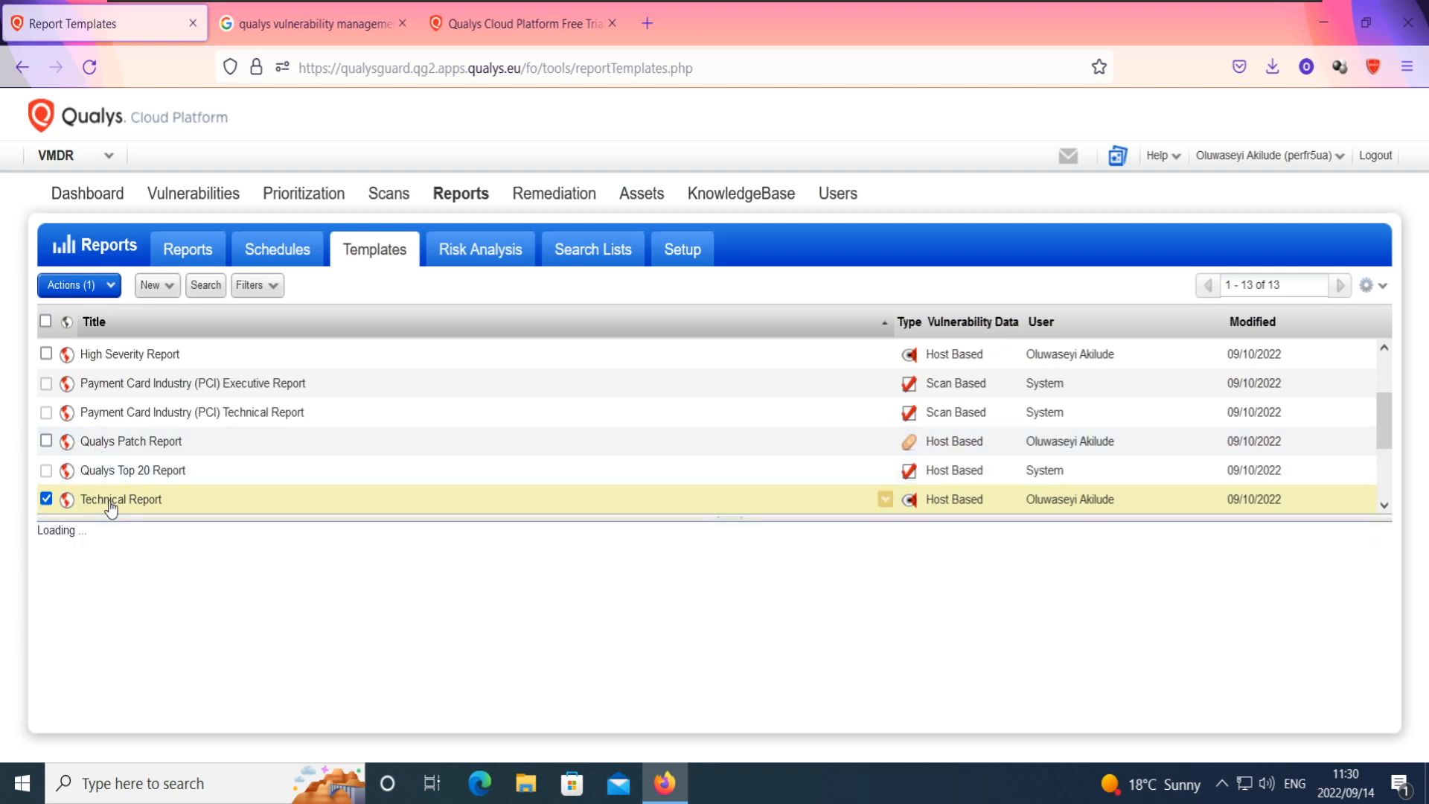
pyautogui.click(886, 500)
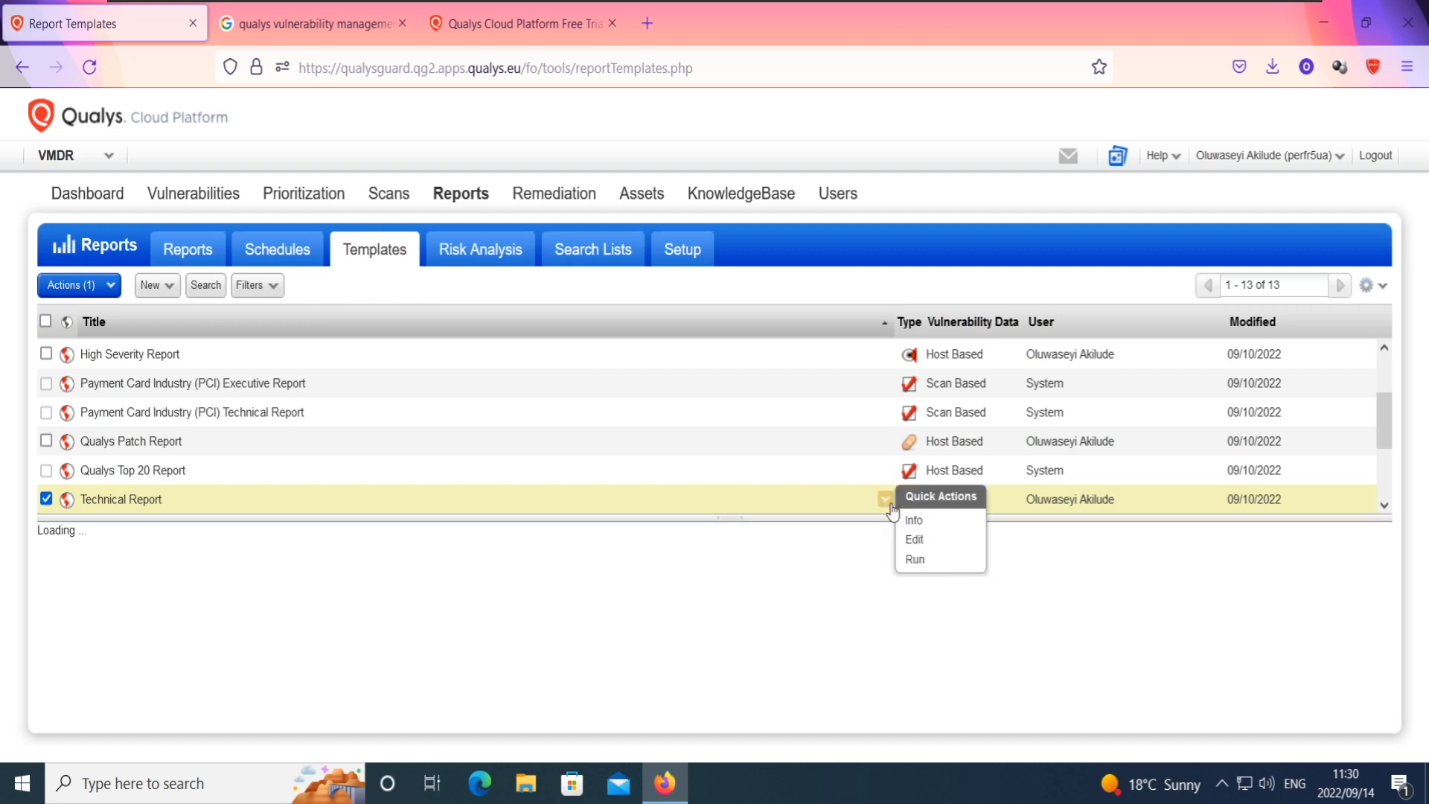
# Step: Start a Technical Report in PDF format targeting Critical_Assets instead of the All asset group
pyautogui.click(915, 560)
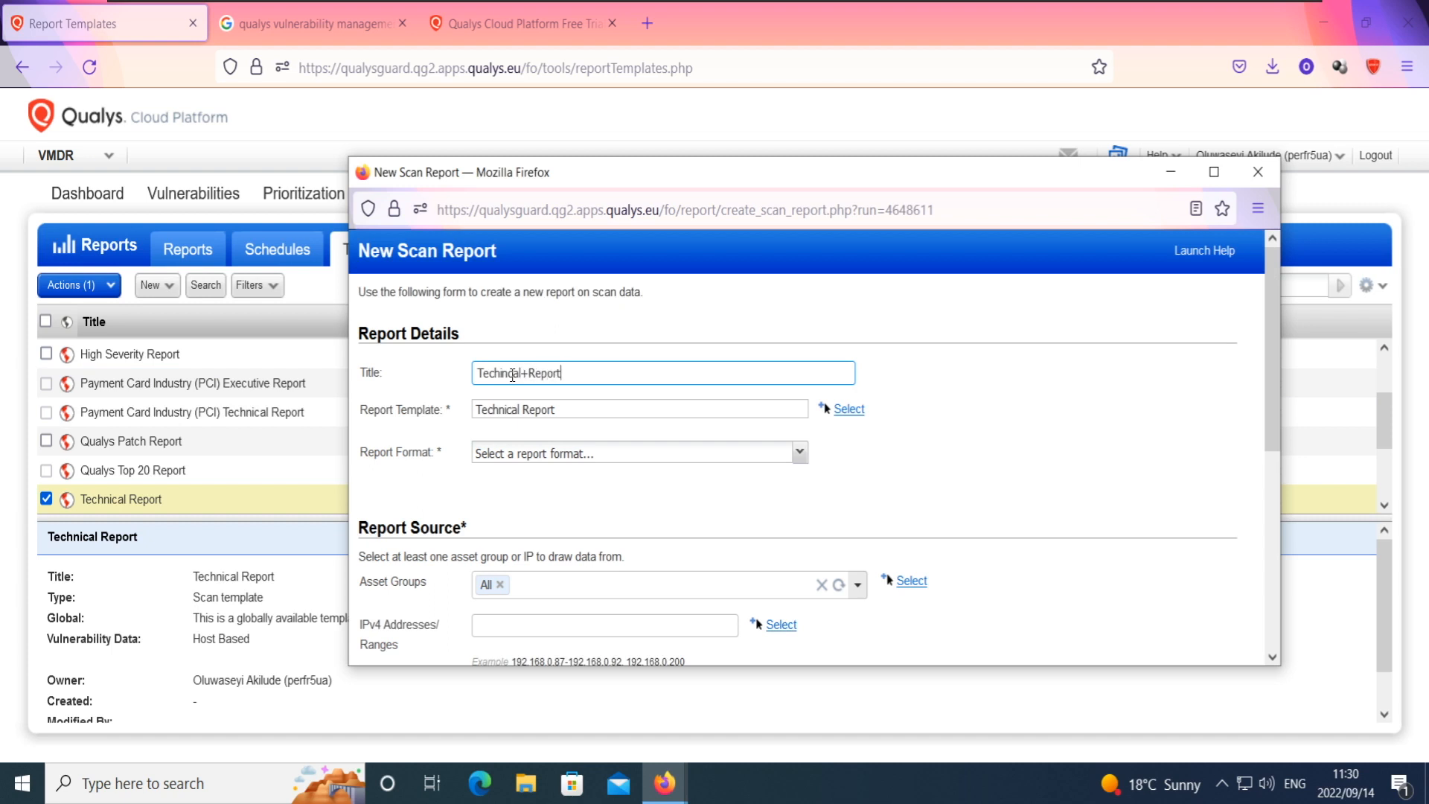
pyautogui.click(799, 451)
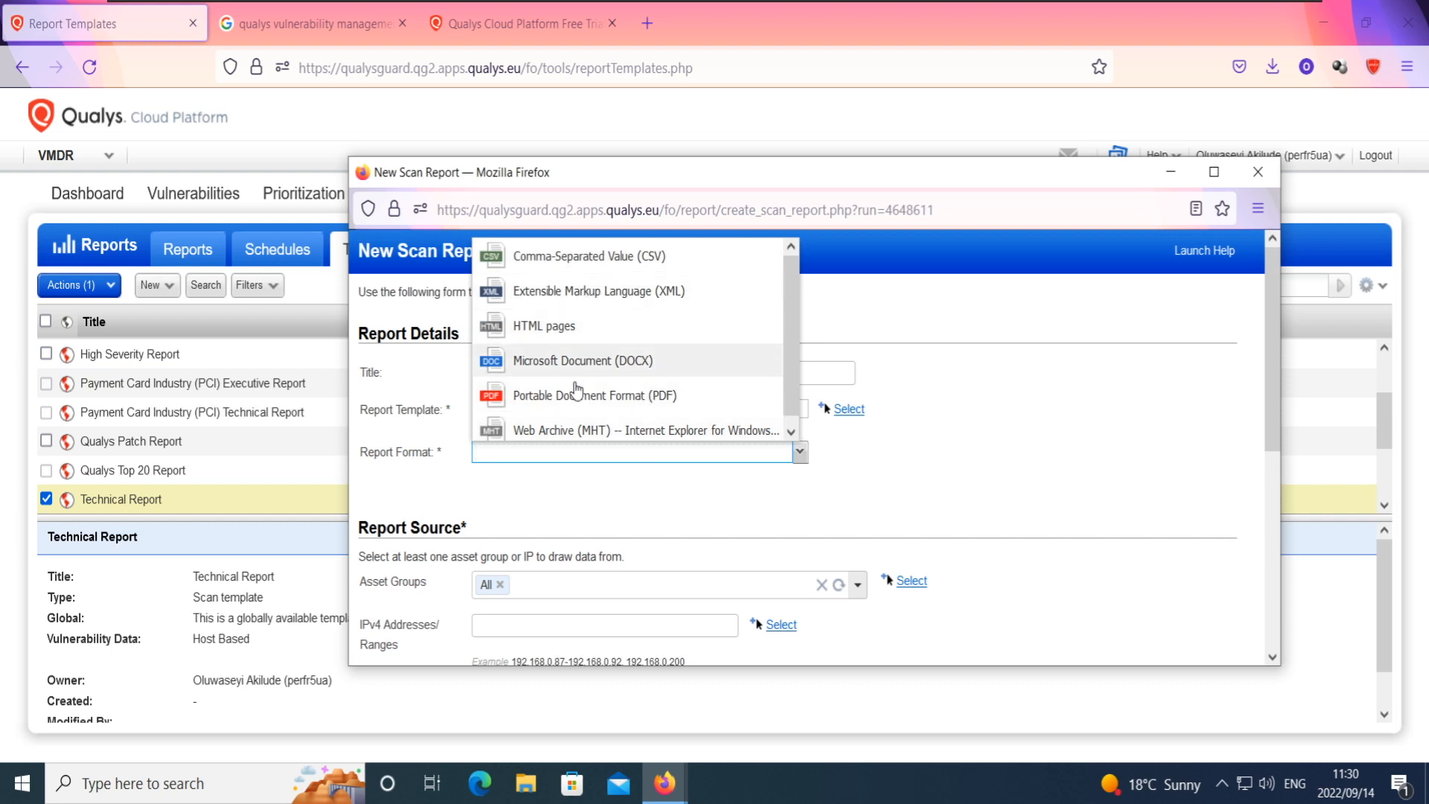
pyautogui.click(576, 396)
pyautogui.scroll(-3, 737, 559)
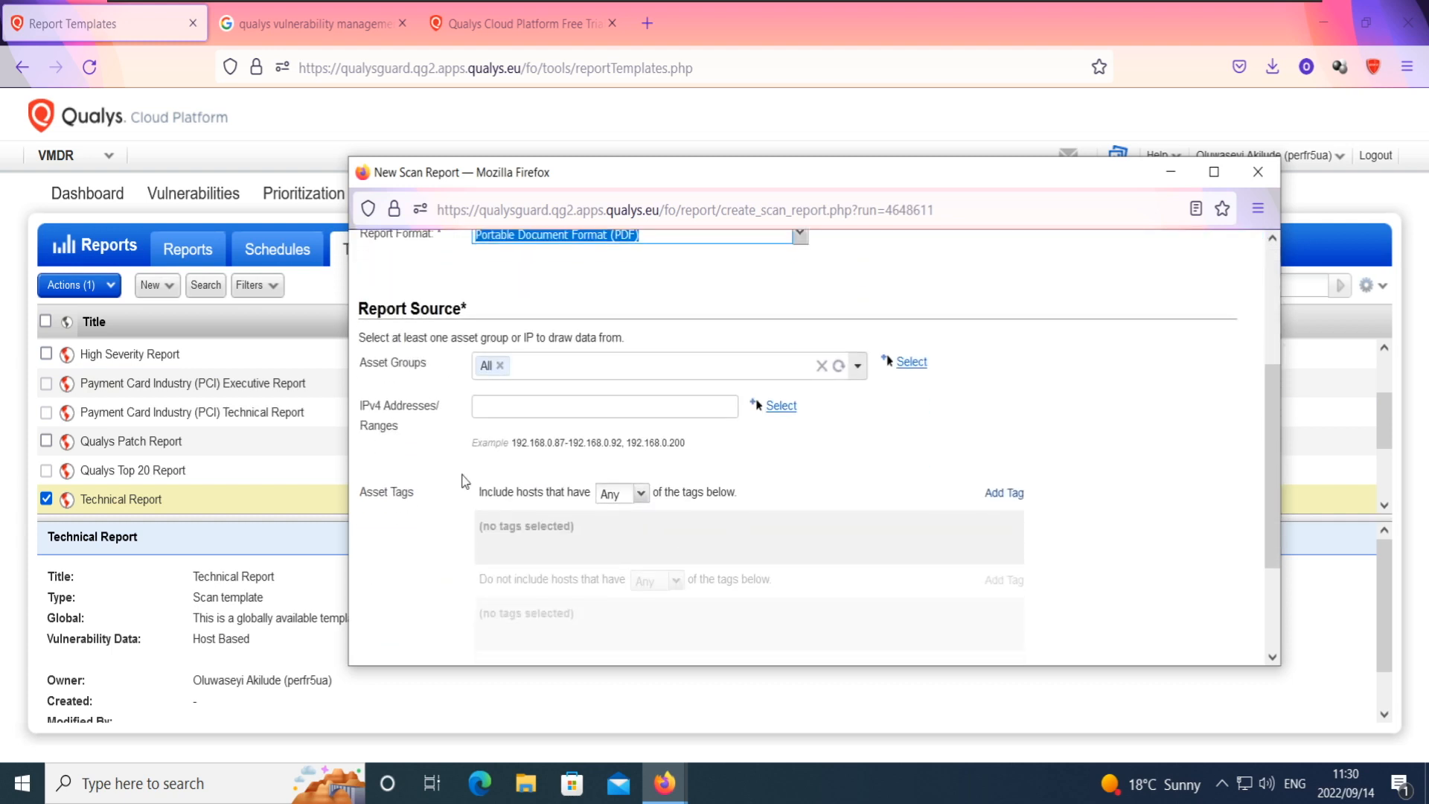
pyautogui.click(859, 371)
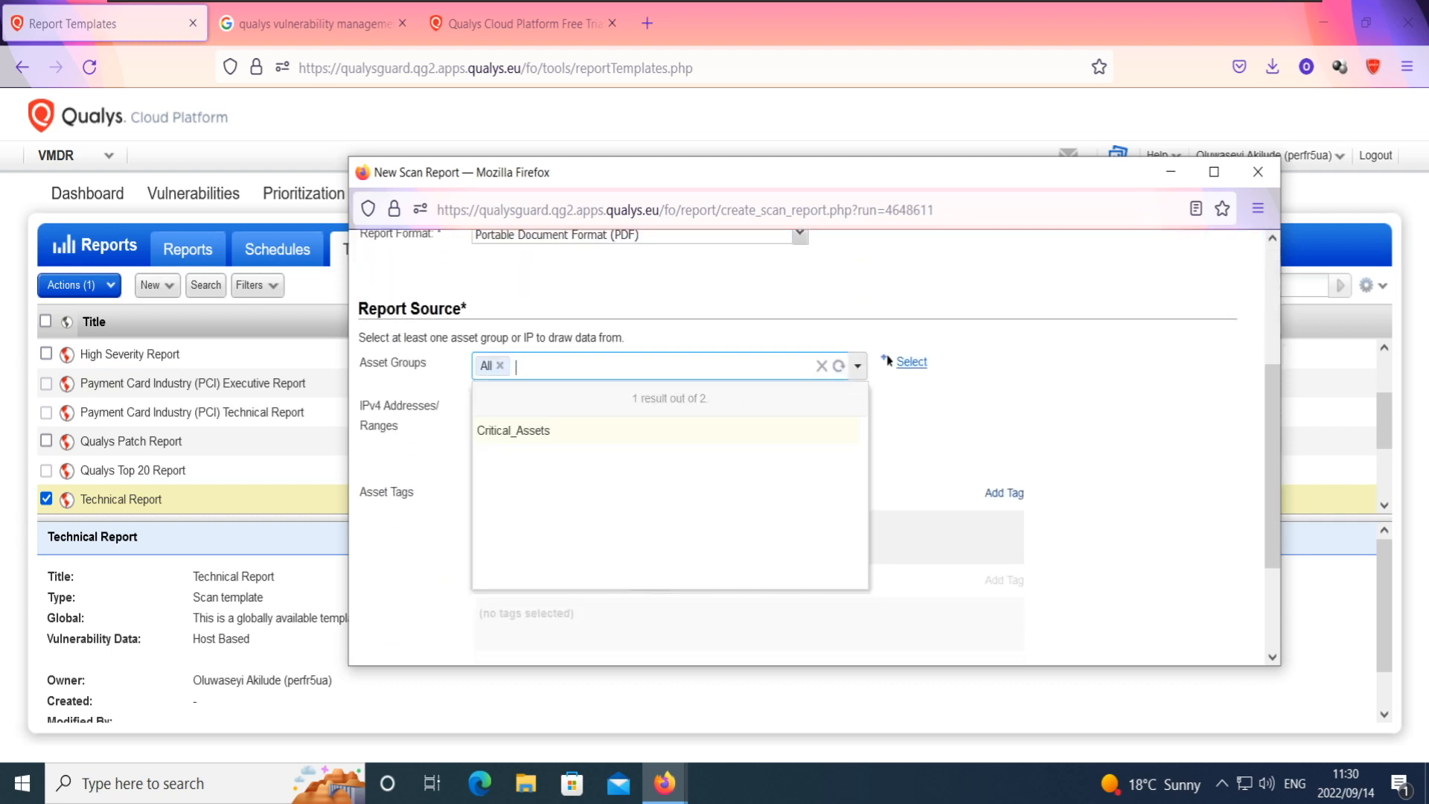
pyautogui.click(520, 432)
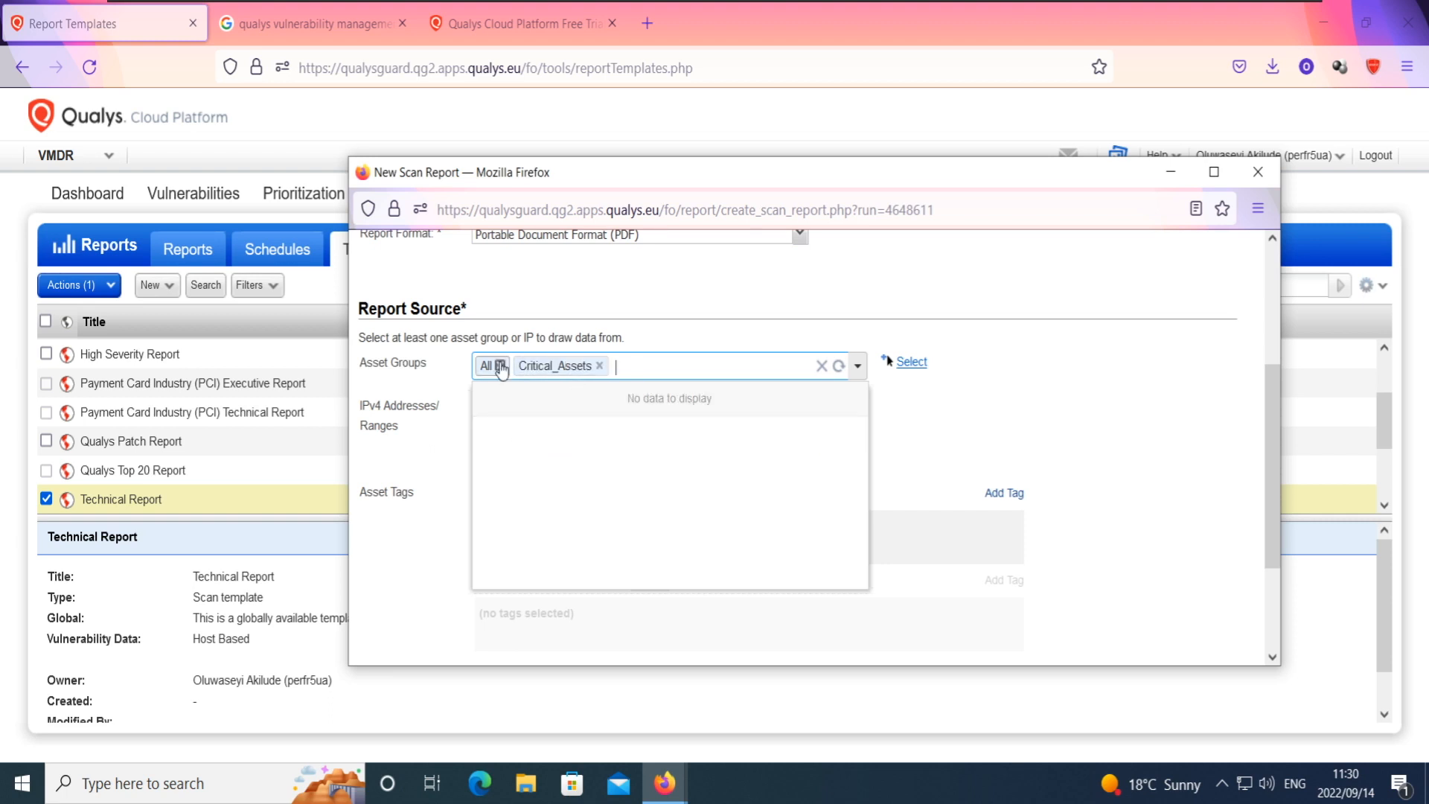
pyautogui.click(499, 365)
# Step: Include only hosts having all tags, leave scheduling off, and run the report
pyautogui.scroll(-2, 672, 411)
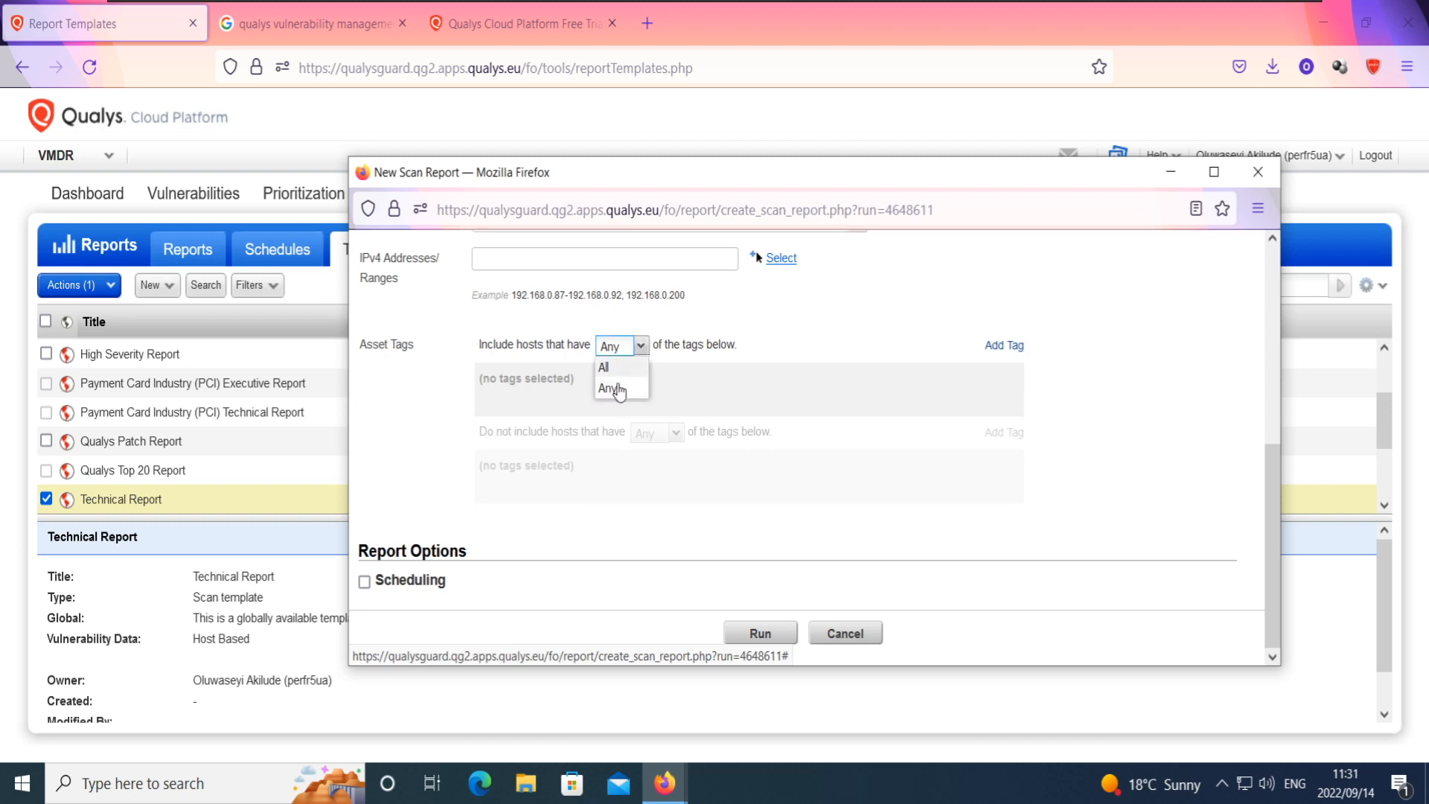
pyautogui.click(615, 388)
pyautogui.click(638, 346)
pyautogui.click(604, 370)
pyautogui.click(409, 577)
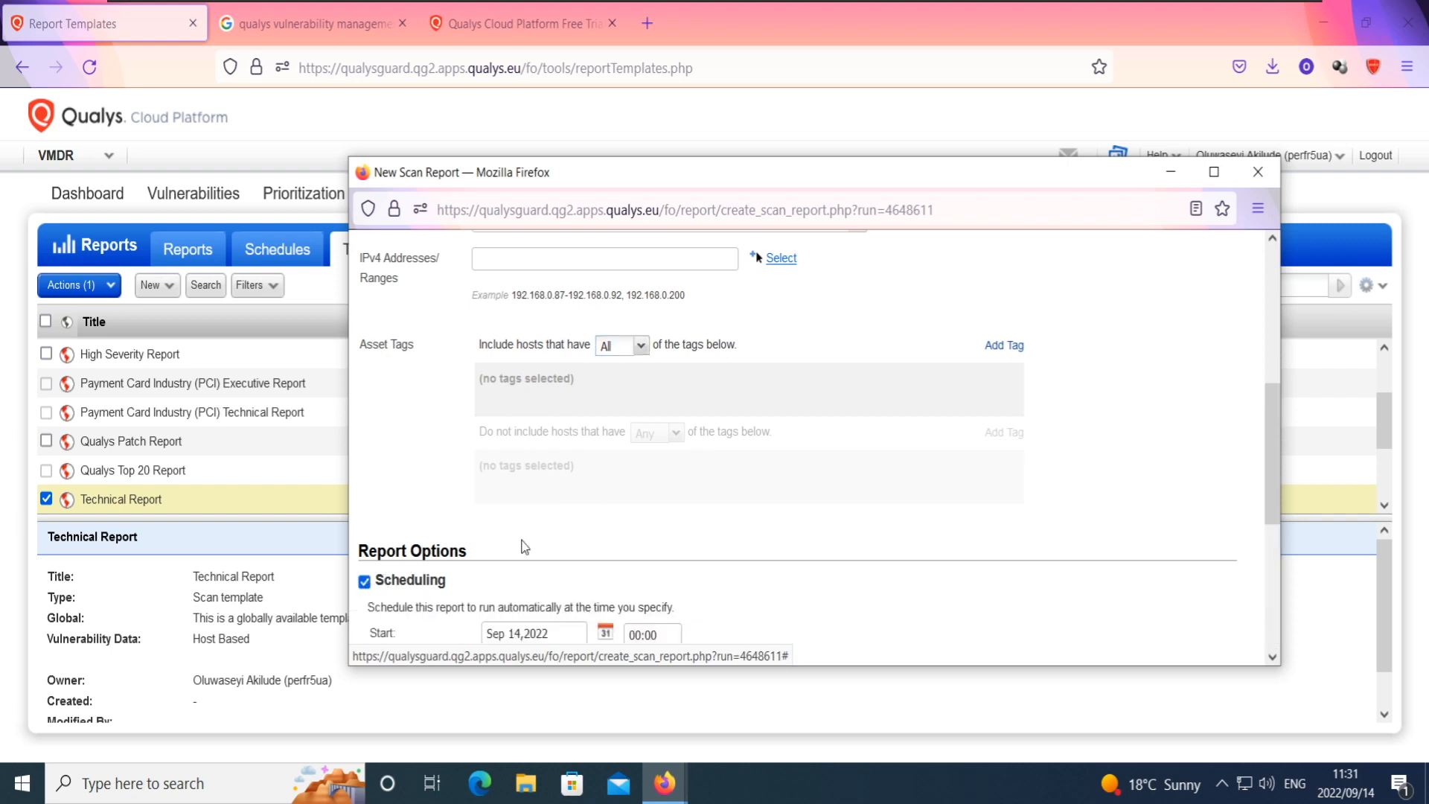
pyautogui.scroll(-4, 532, 550)
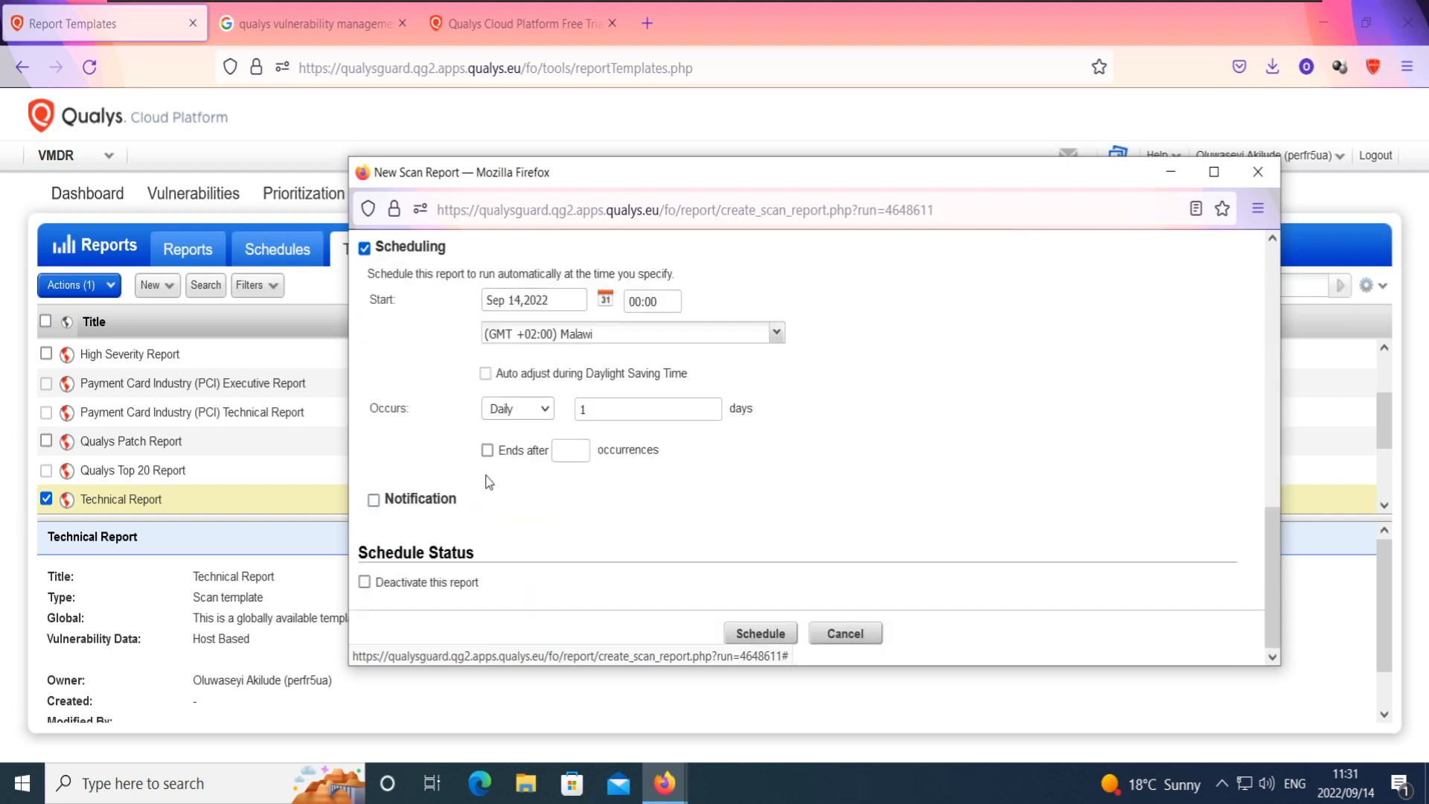
pyautogui.scroll(10, 530, 539)
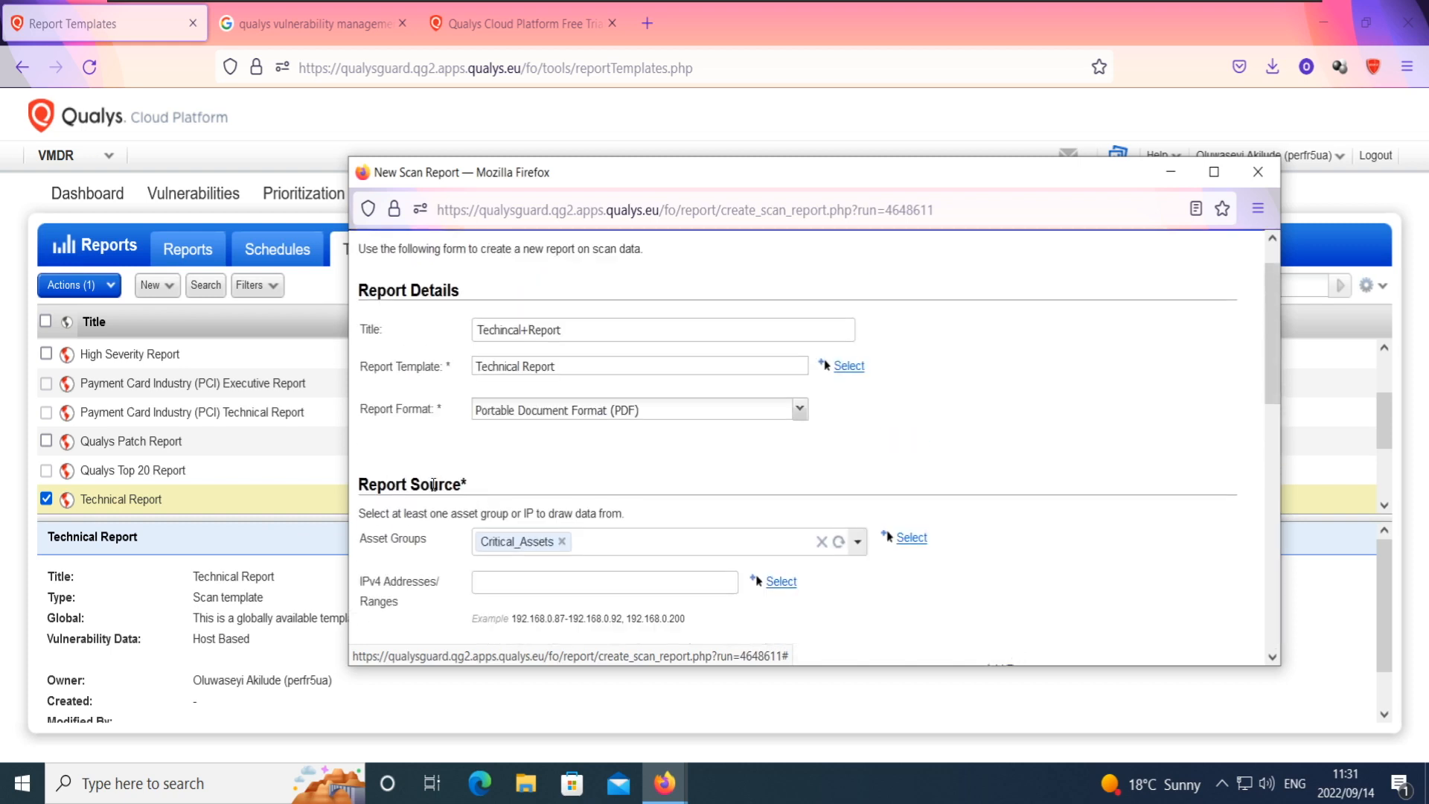
pyautogui.scroll(-8, 390, 365)
pyautogui.click(364, 291)
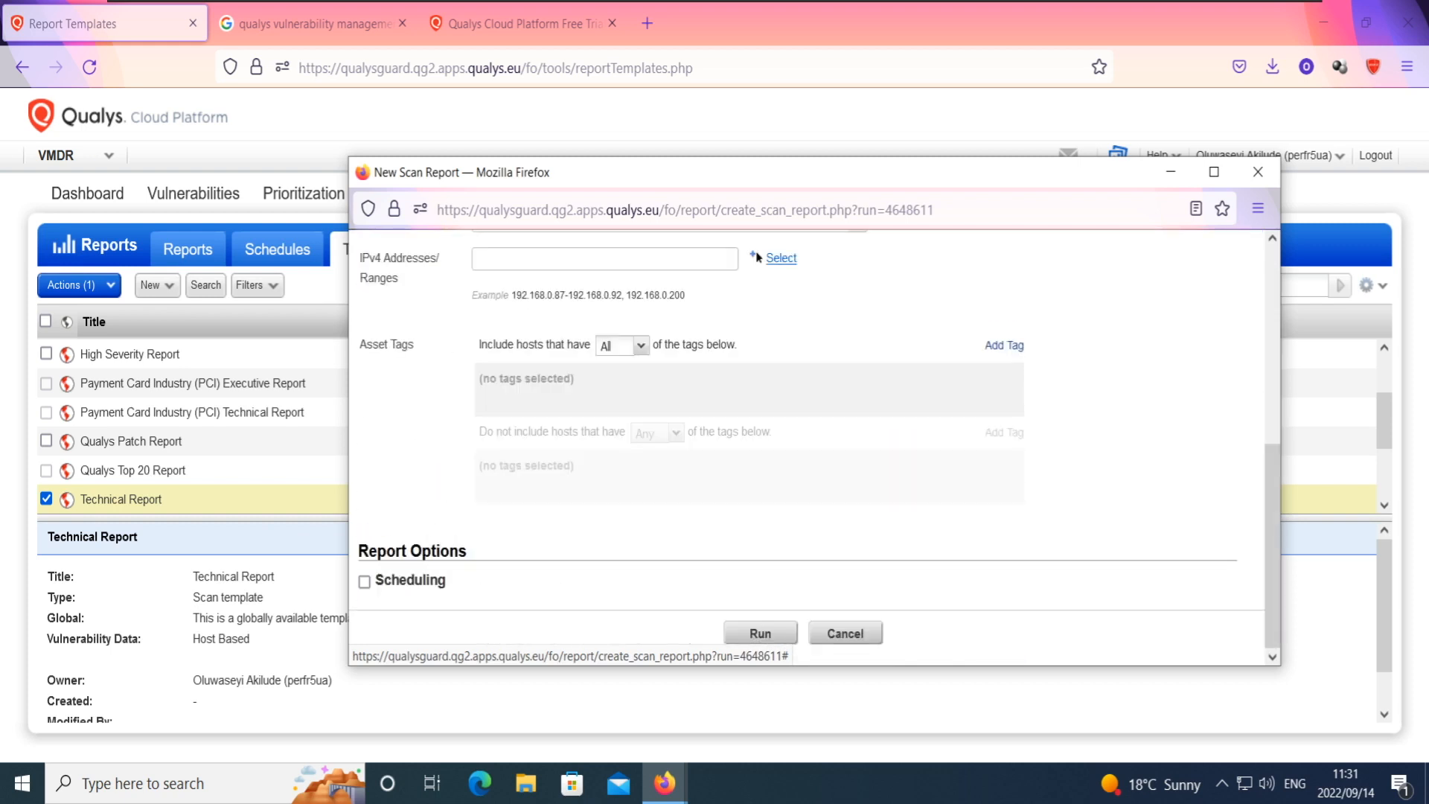
pyautogui.click(760, 633)
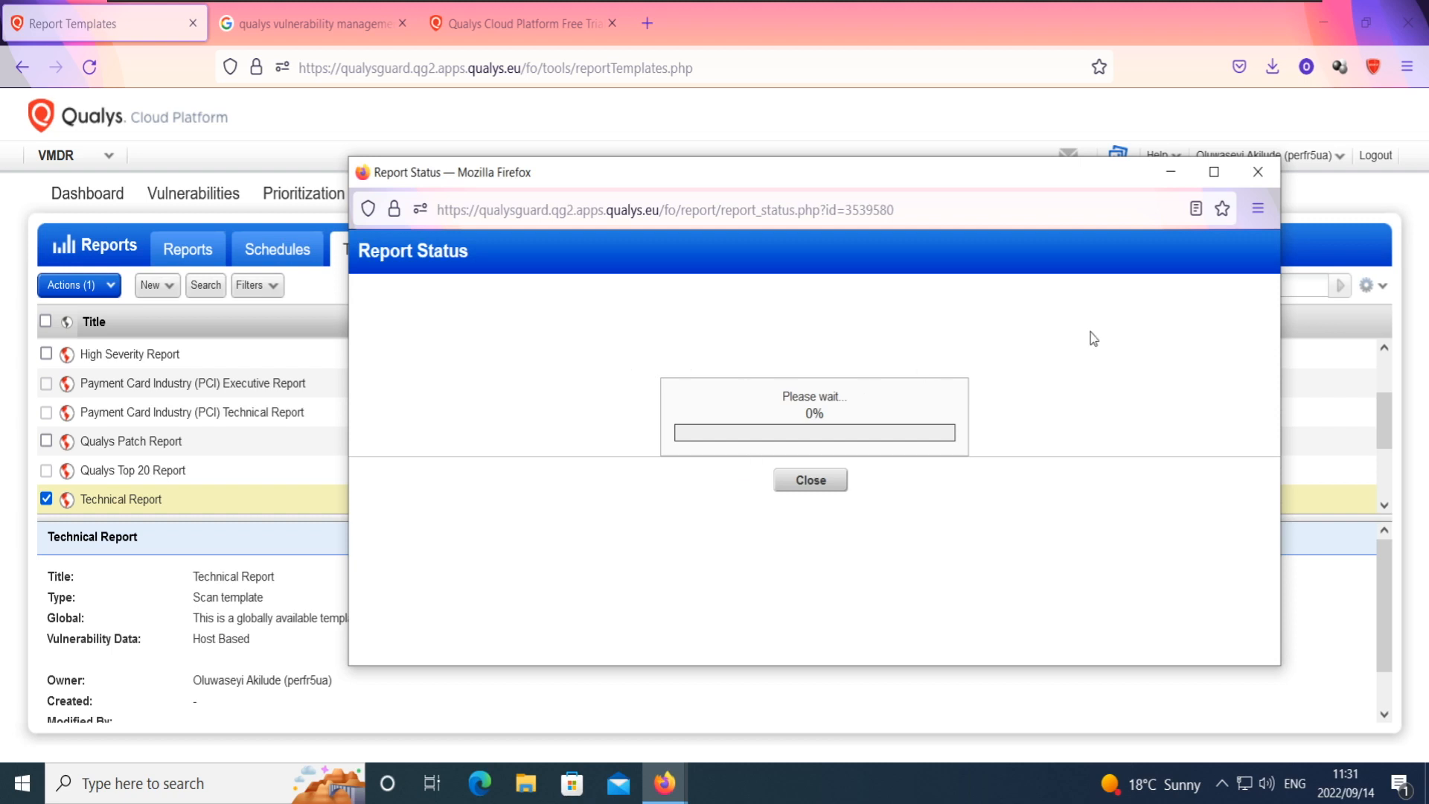
pyautogui.click(1171, 172)
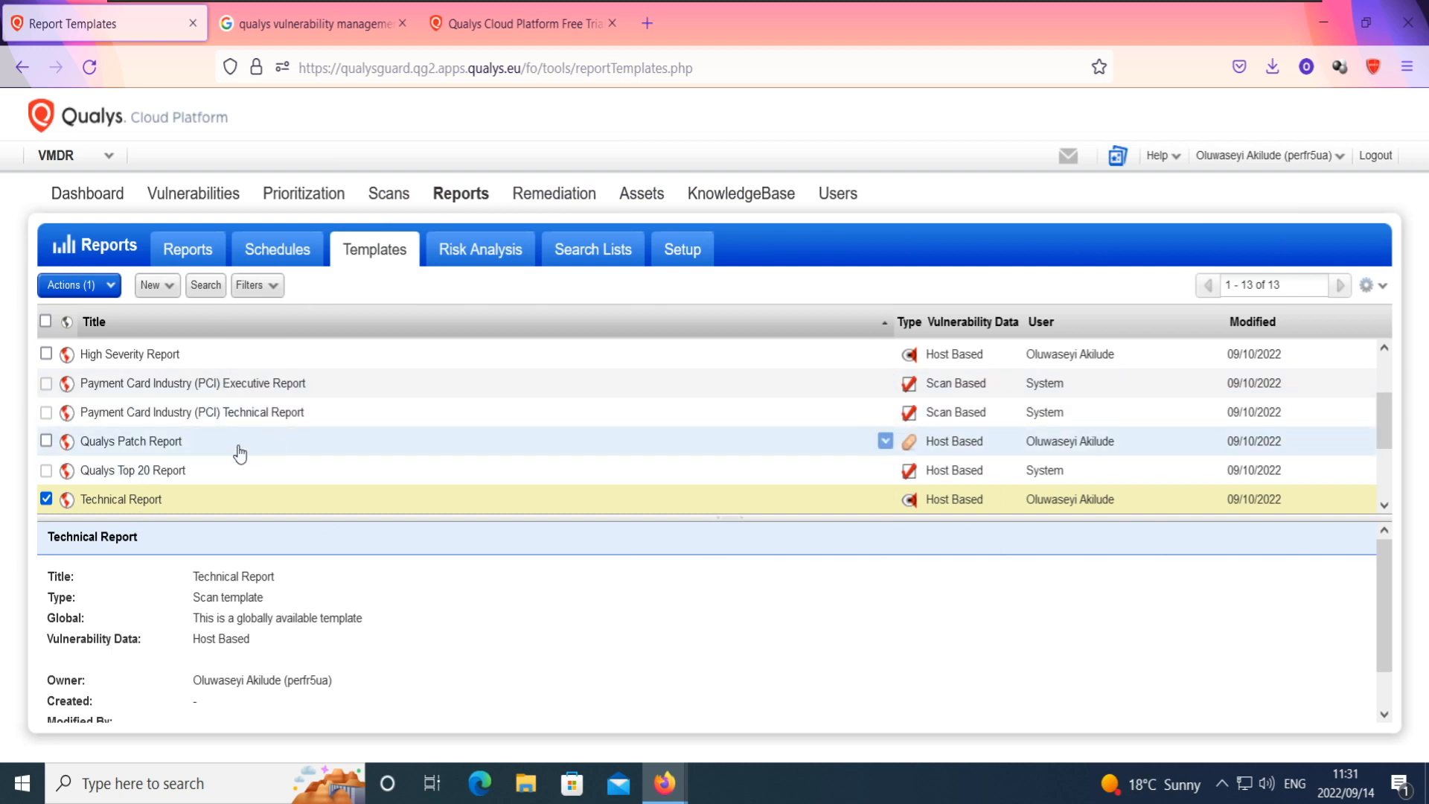
# Step: Browse the New and Actions menus and the risk analysis form, then return to Vulnerabilities
pyautogui.scroll(2, 233, 453)
pyautogui.click(168, 285)
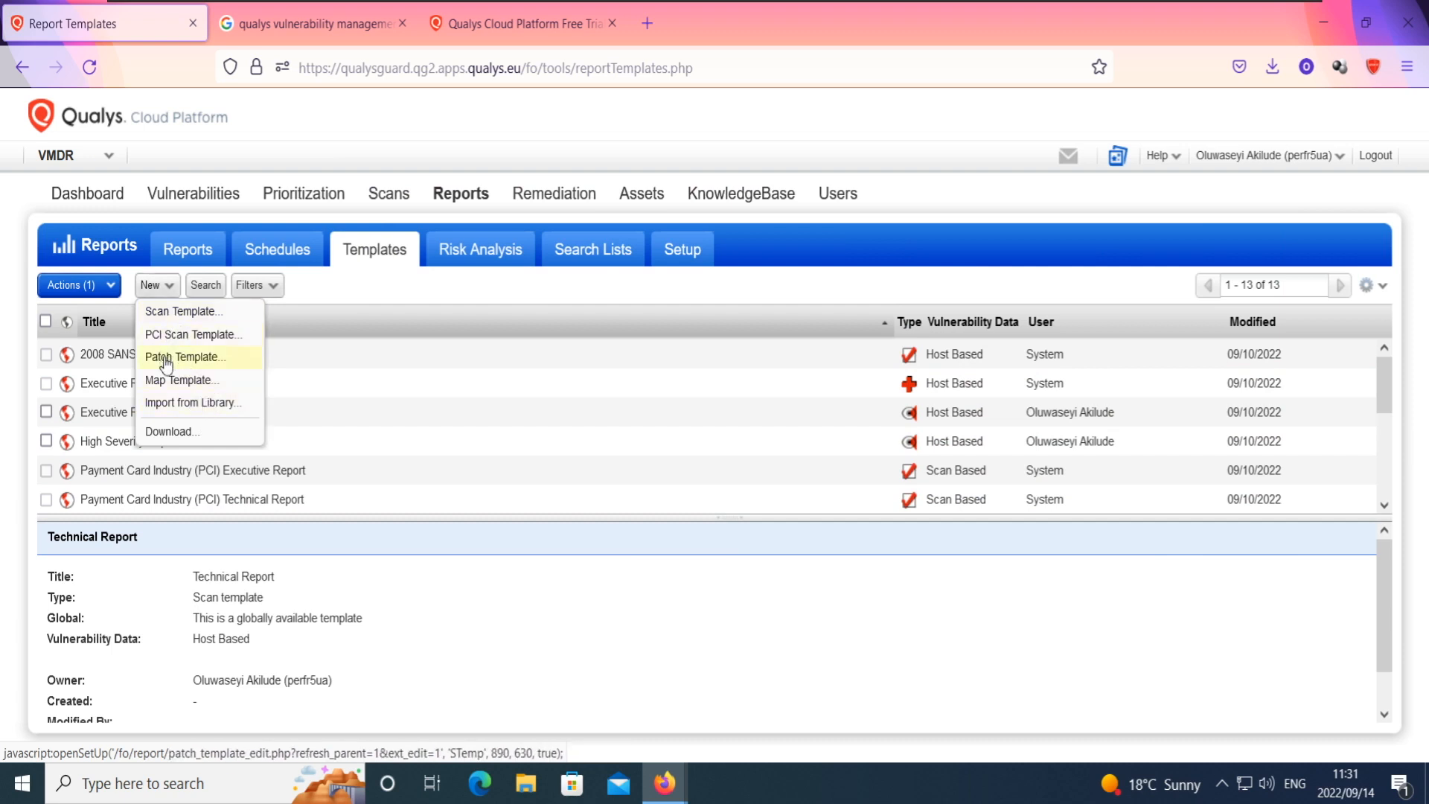
pyautogui.click(78, 285)
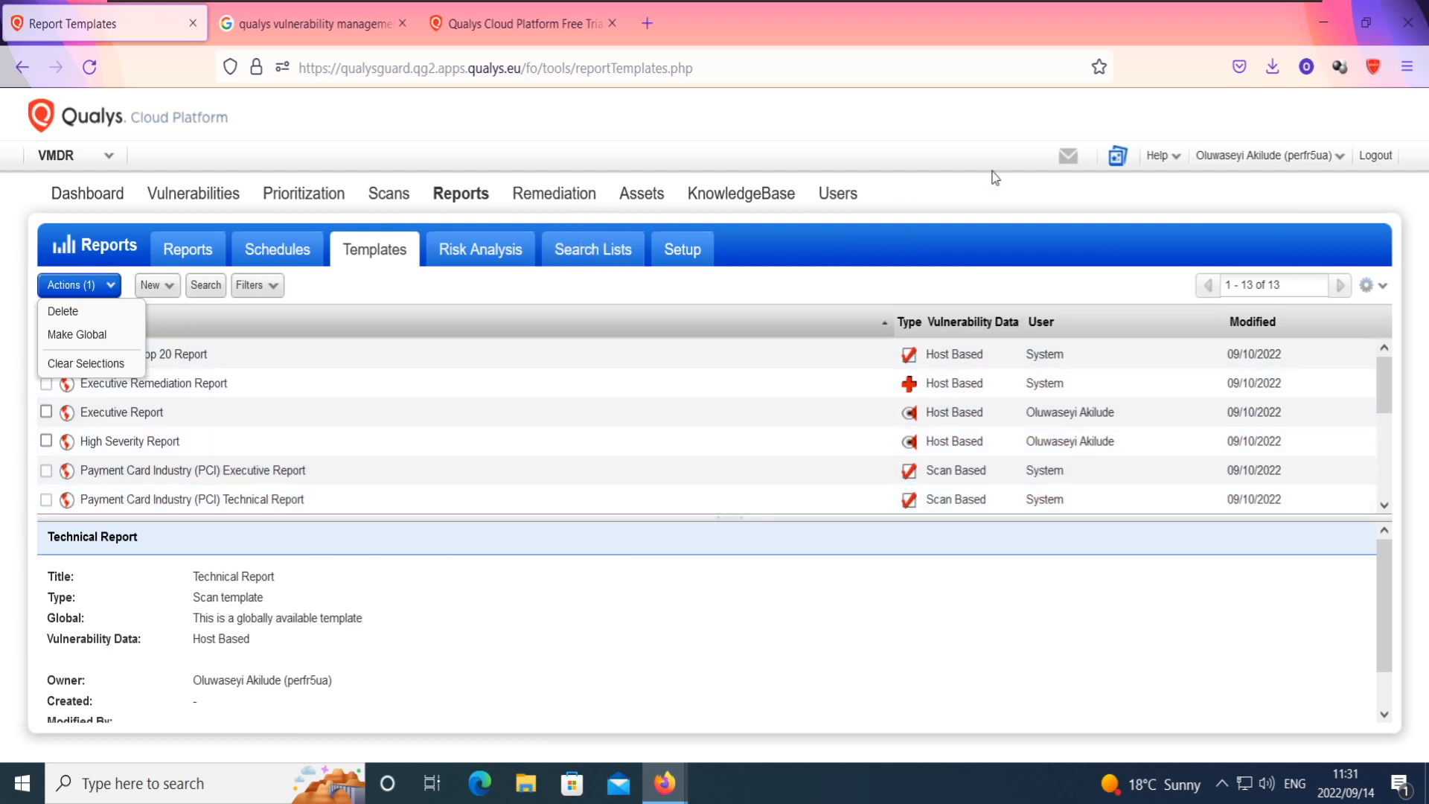
pyautogui.click(485, 264)
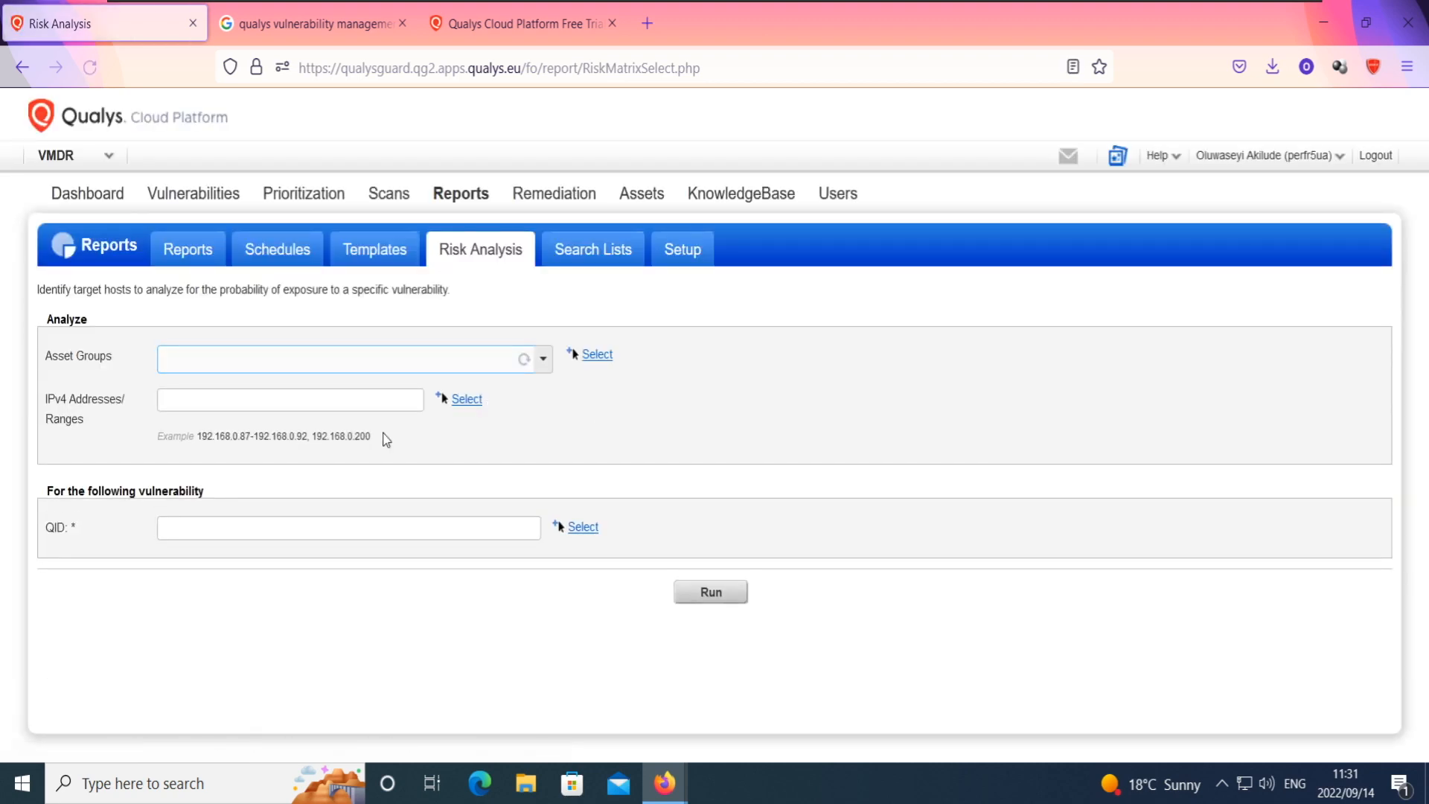
pyautogui.click(652, 441)
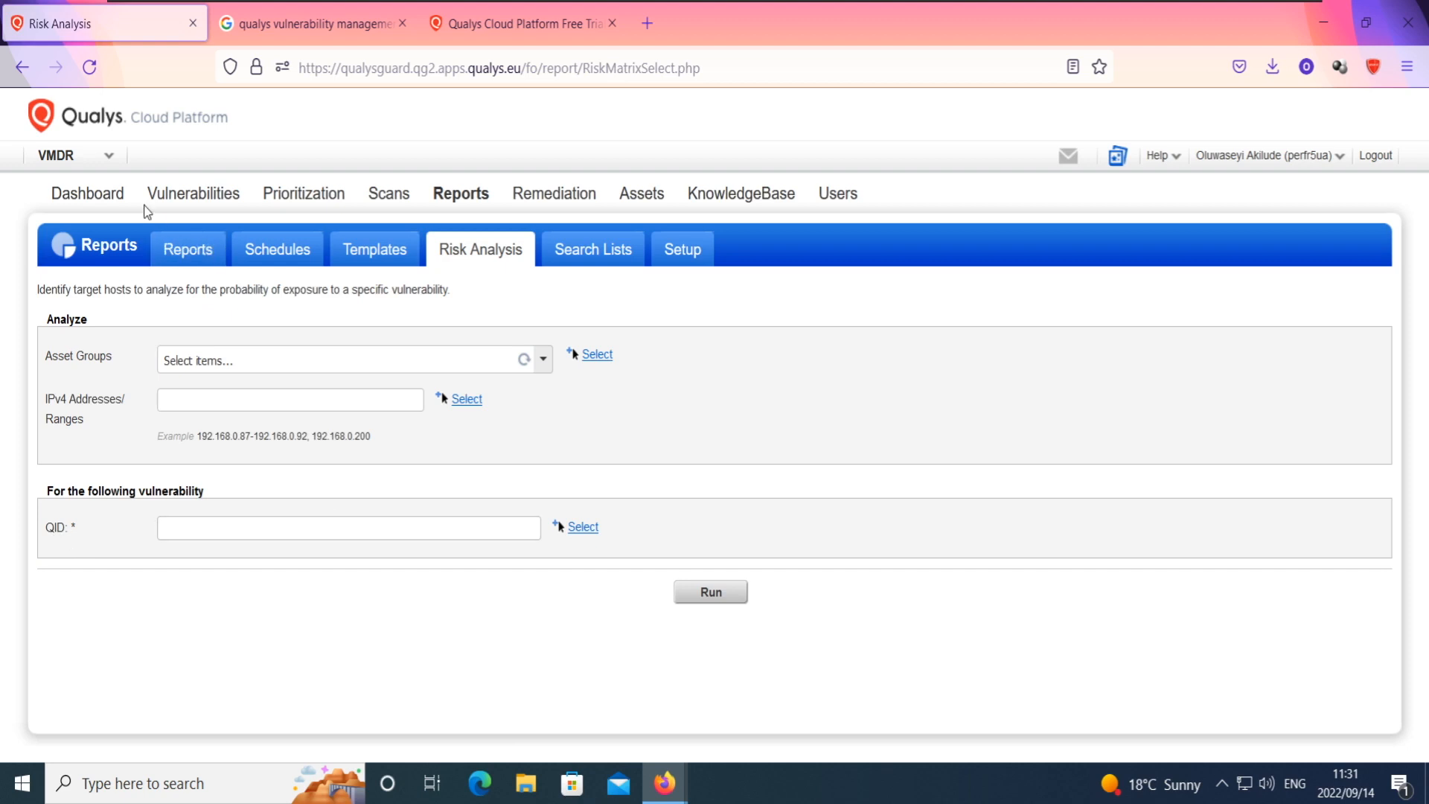
pyautogui.click(191, 202)
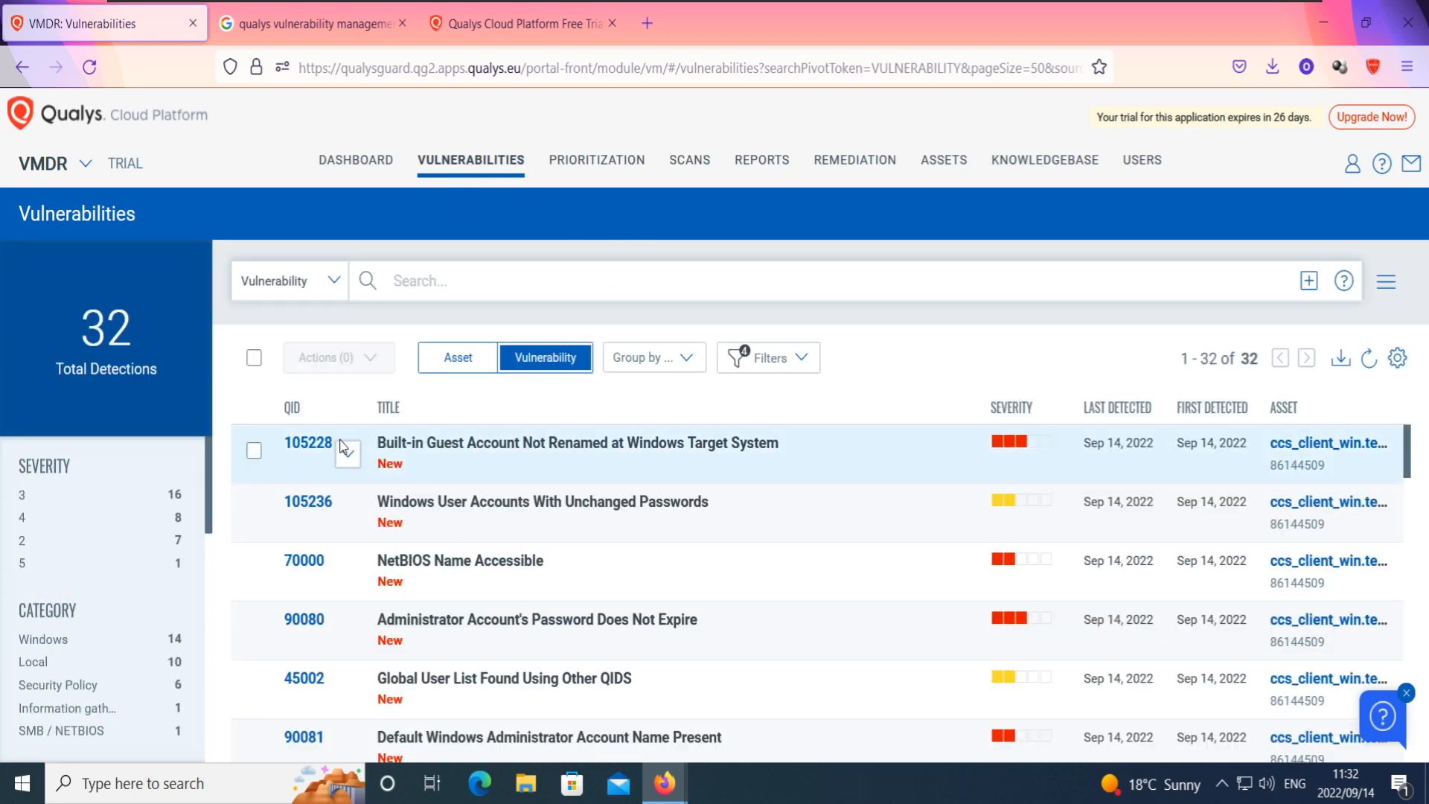
# Step: Select the Built-in Guest Account Not Renamed vulnerability, then switch to the Reports Risk Analysis page
pyautogui.click(318, 455)
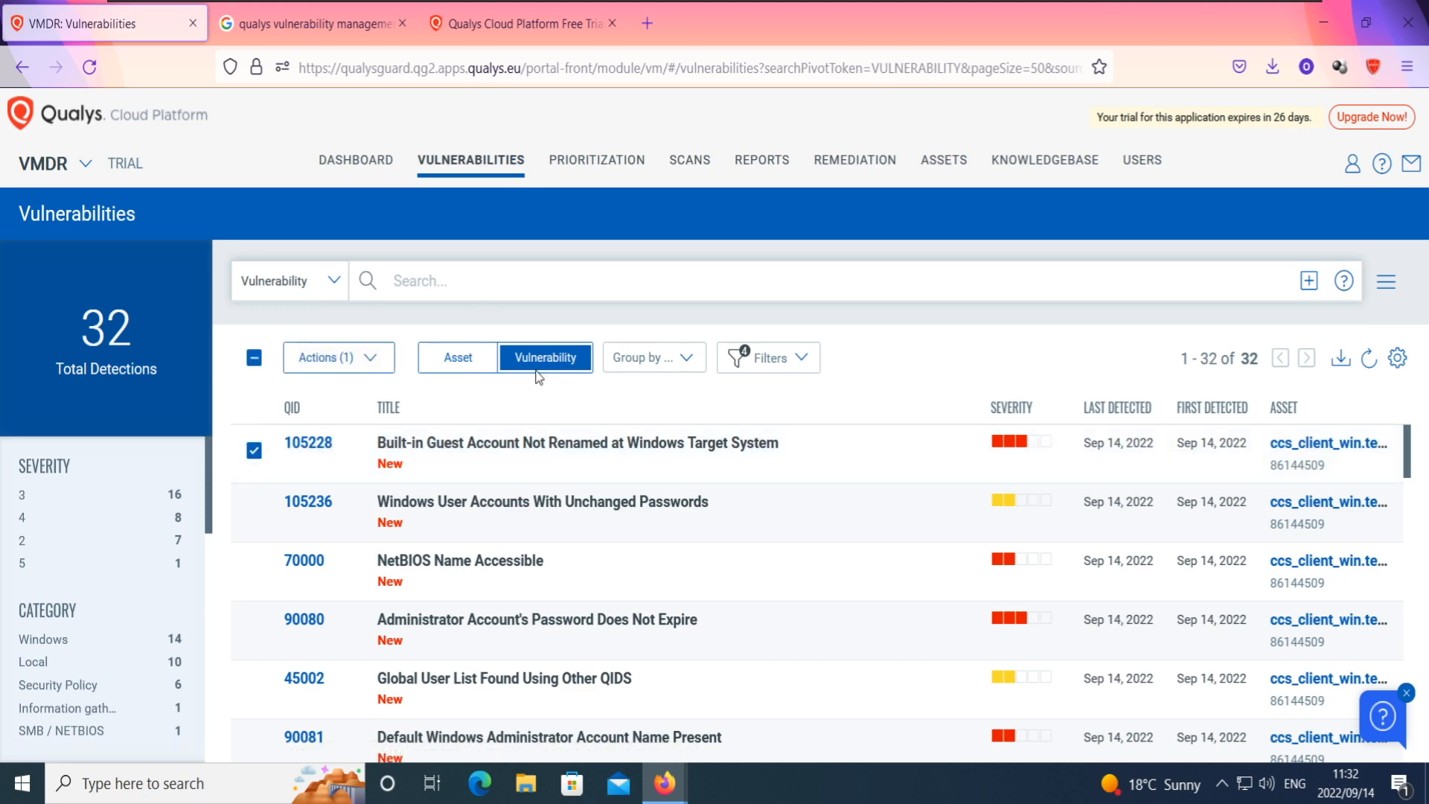
pyautogui.click(762, 165)
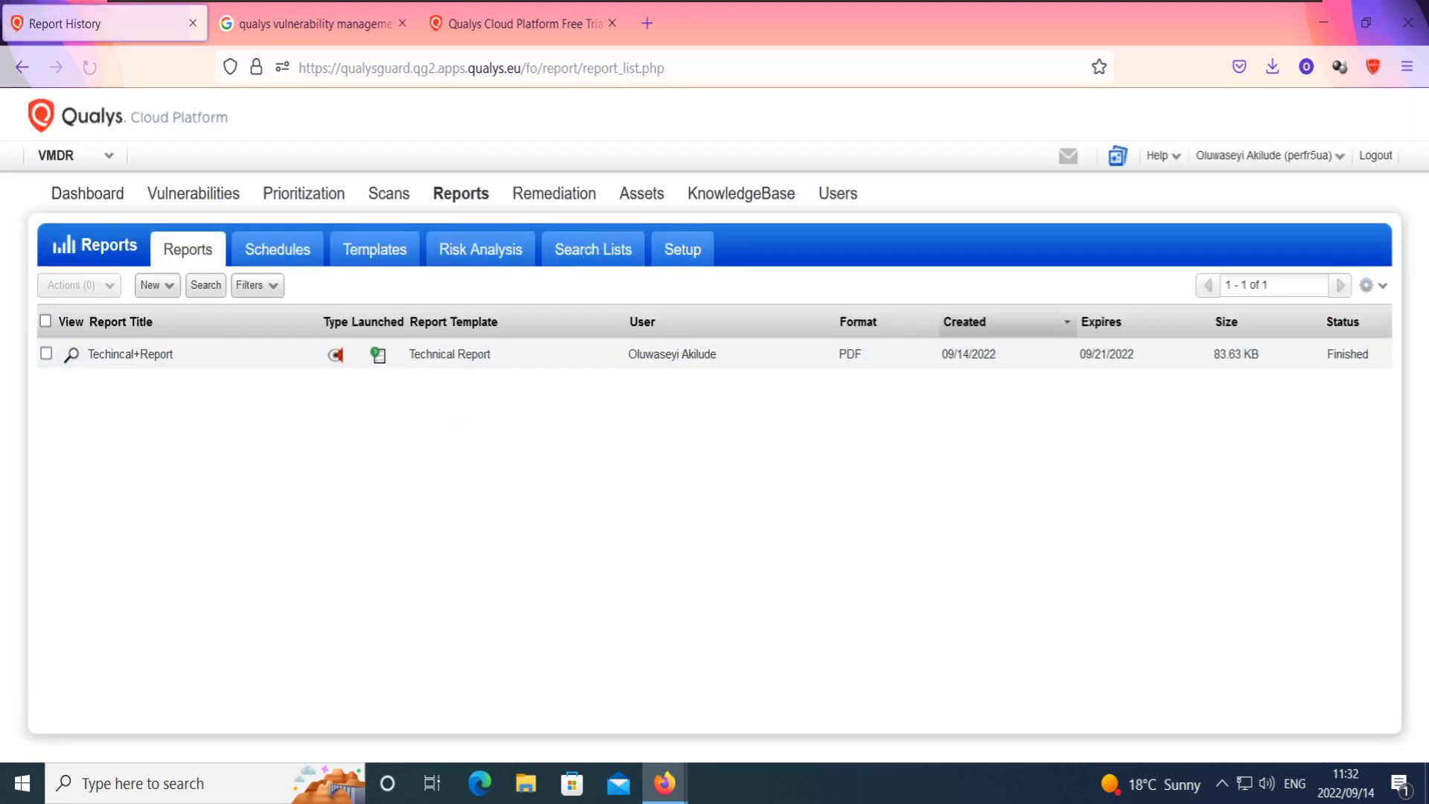
pyautogui.click(165, 287)
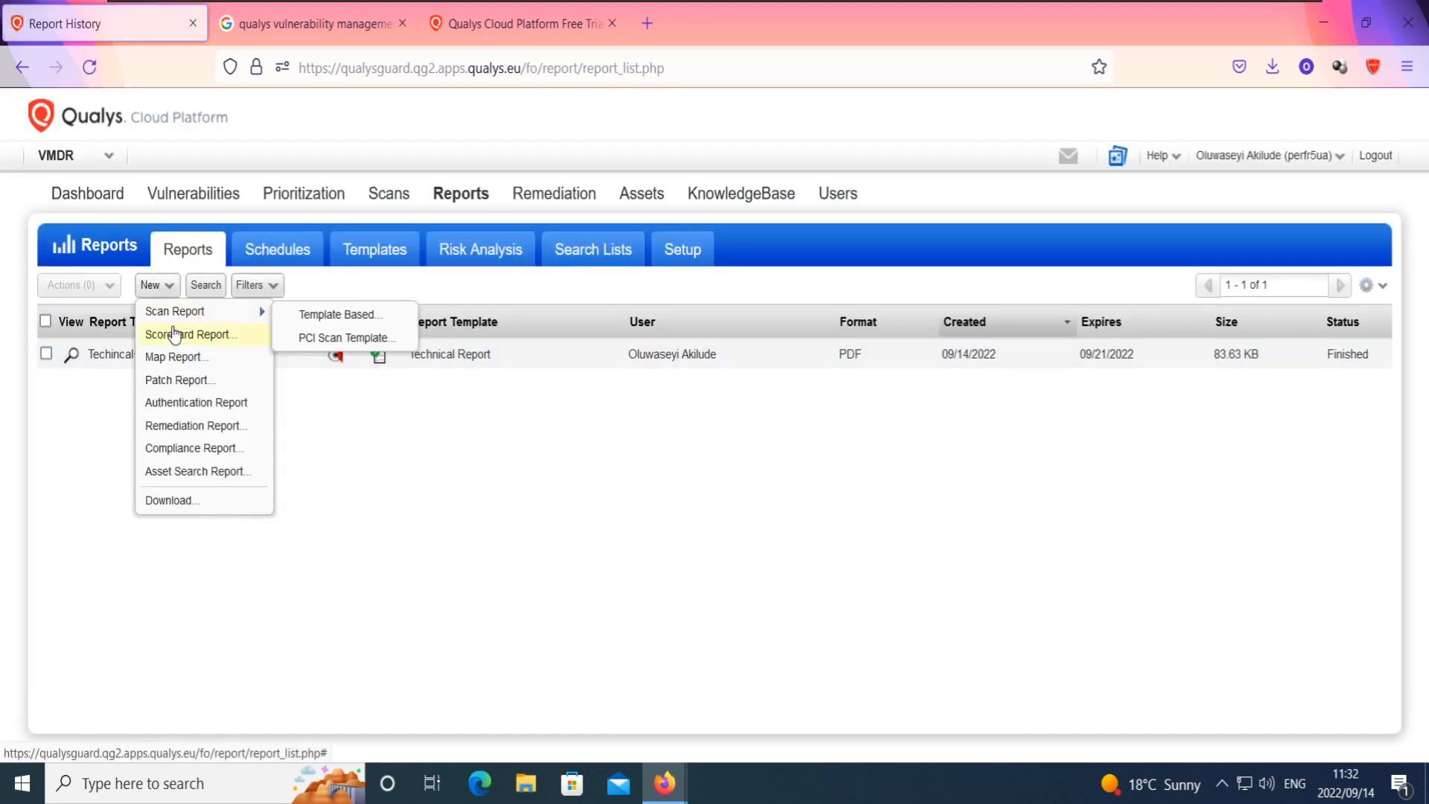
pyautogui.click(491, 252)
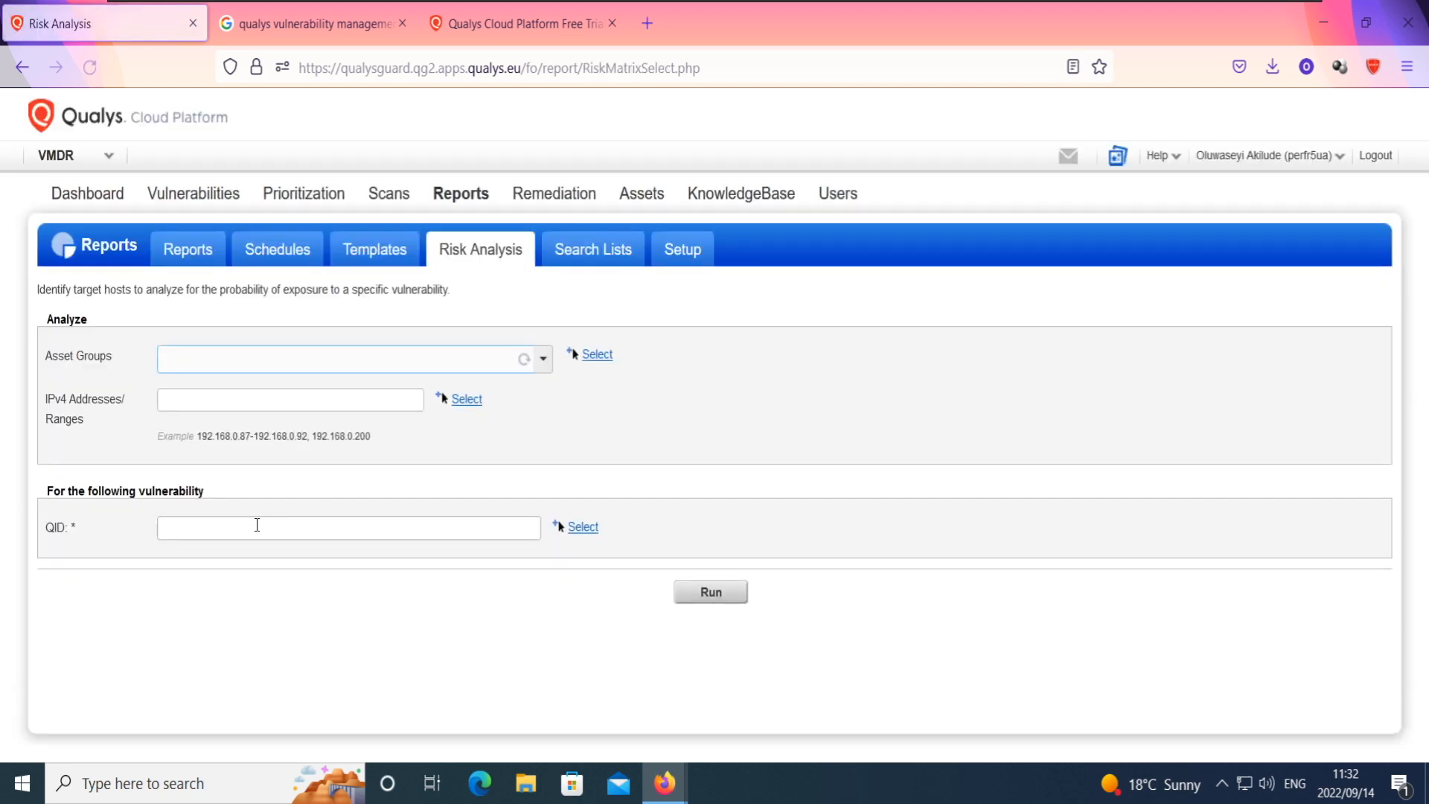
# Step: Run a risk analysis for QID 105228 on the Critical_Assets asset group, then return to the form
pyautogui.click(253, 527)
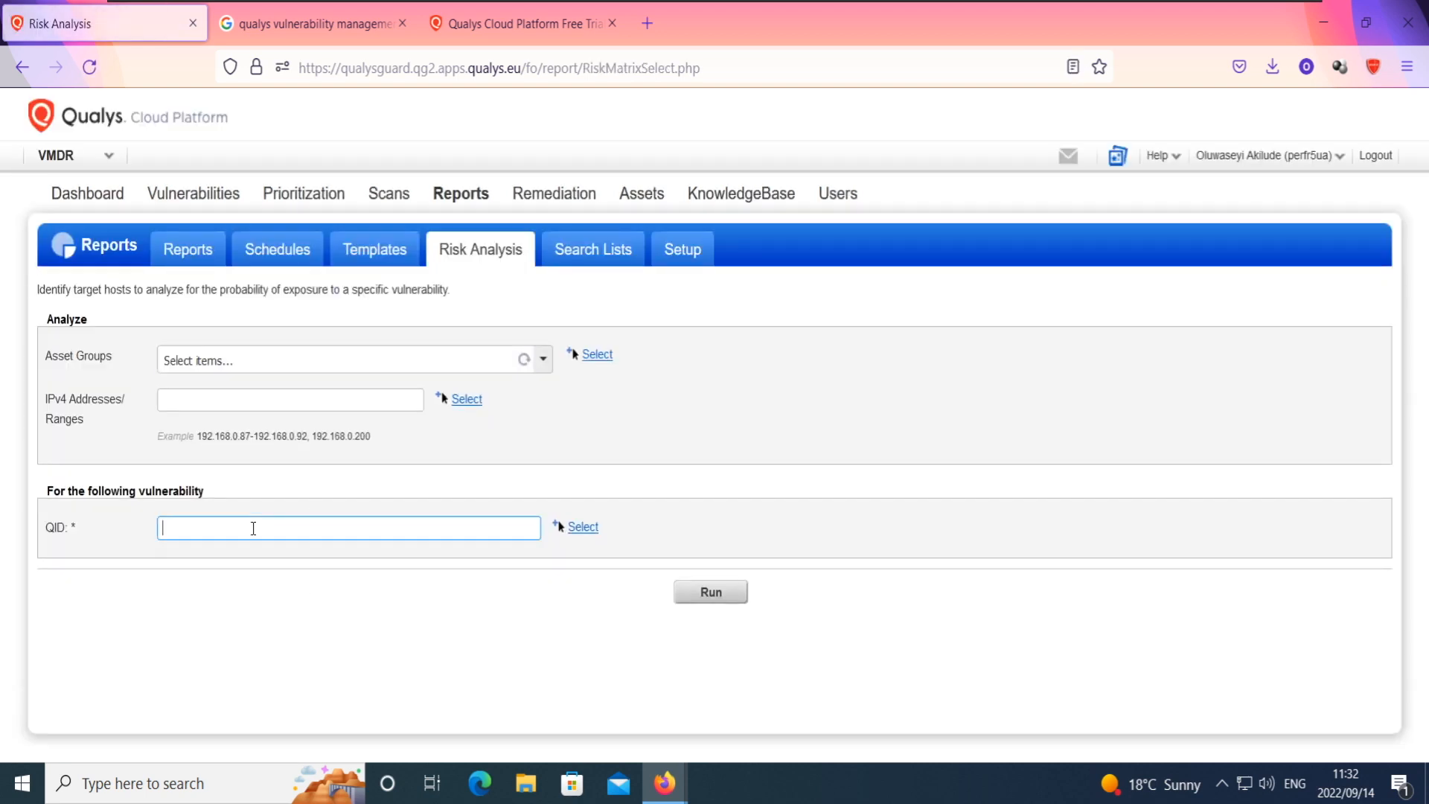
pyautogui.write('105')
pyautogui.click(543, 361)
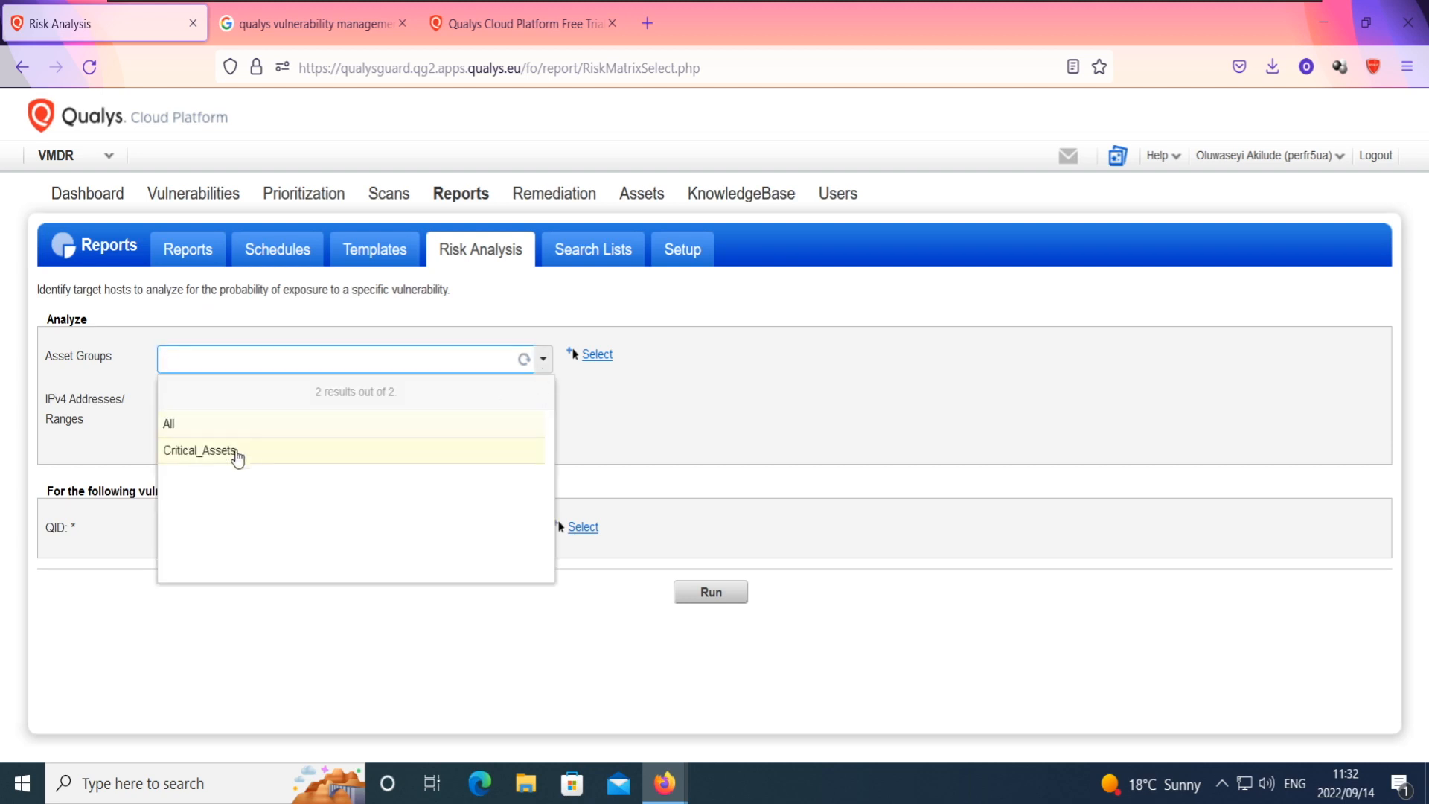
pyautogui.click(238, 455)
pyautogui.click(764, 440)
pyautogui.click(711, 593)
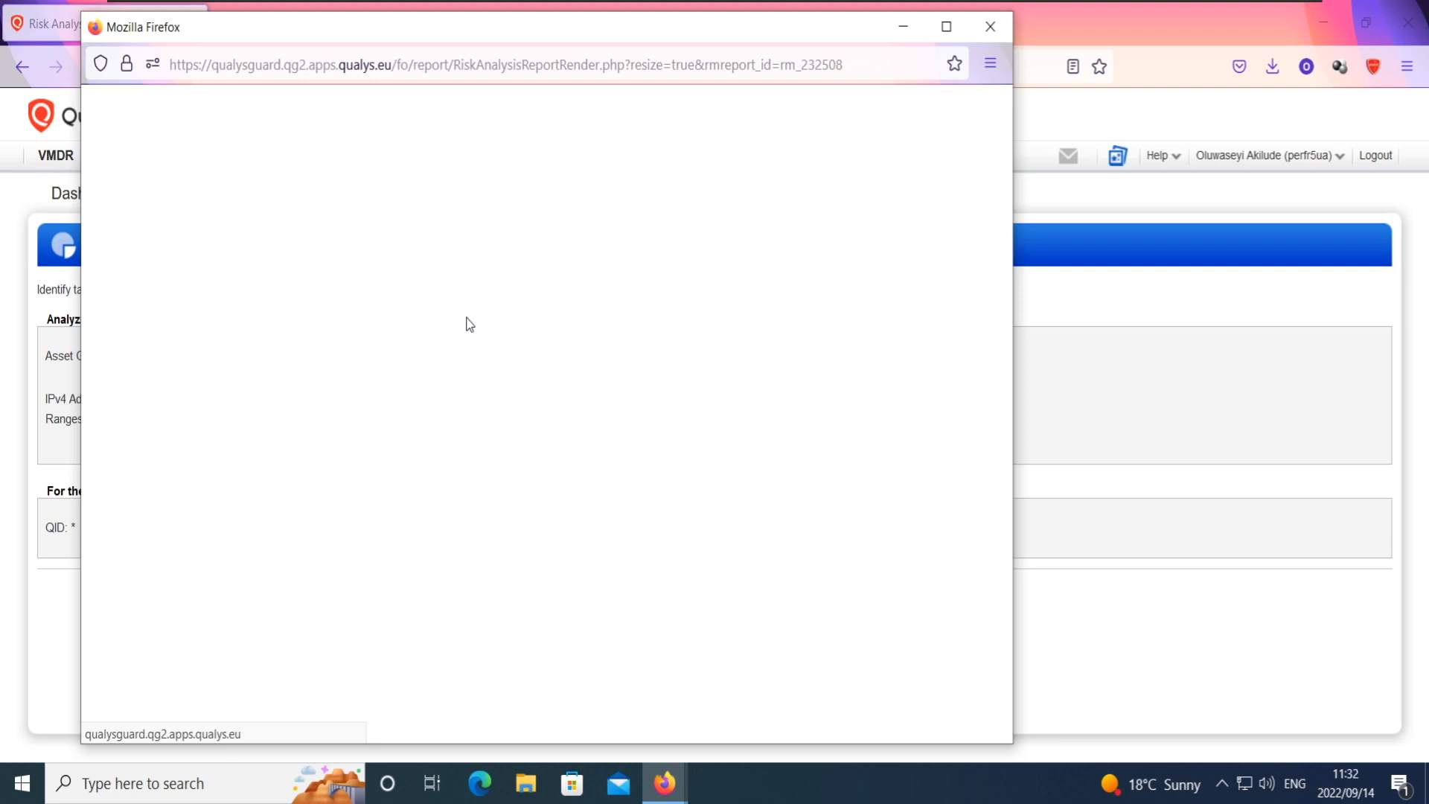
pyautogui.moveTo(577, 49); pyautogui.dragTo(1006, 141)
pyautogui.click(387, 151)
pyautogui.click(430, 443)
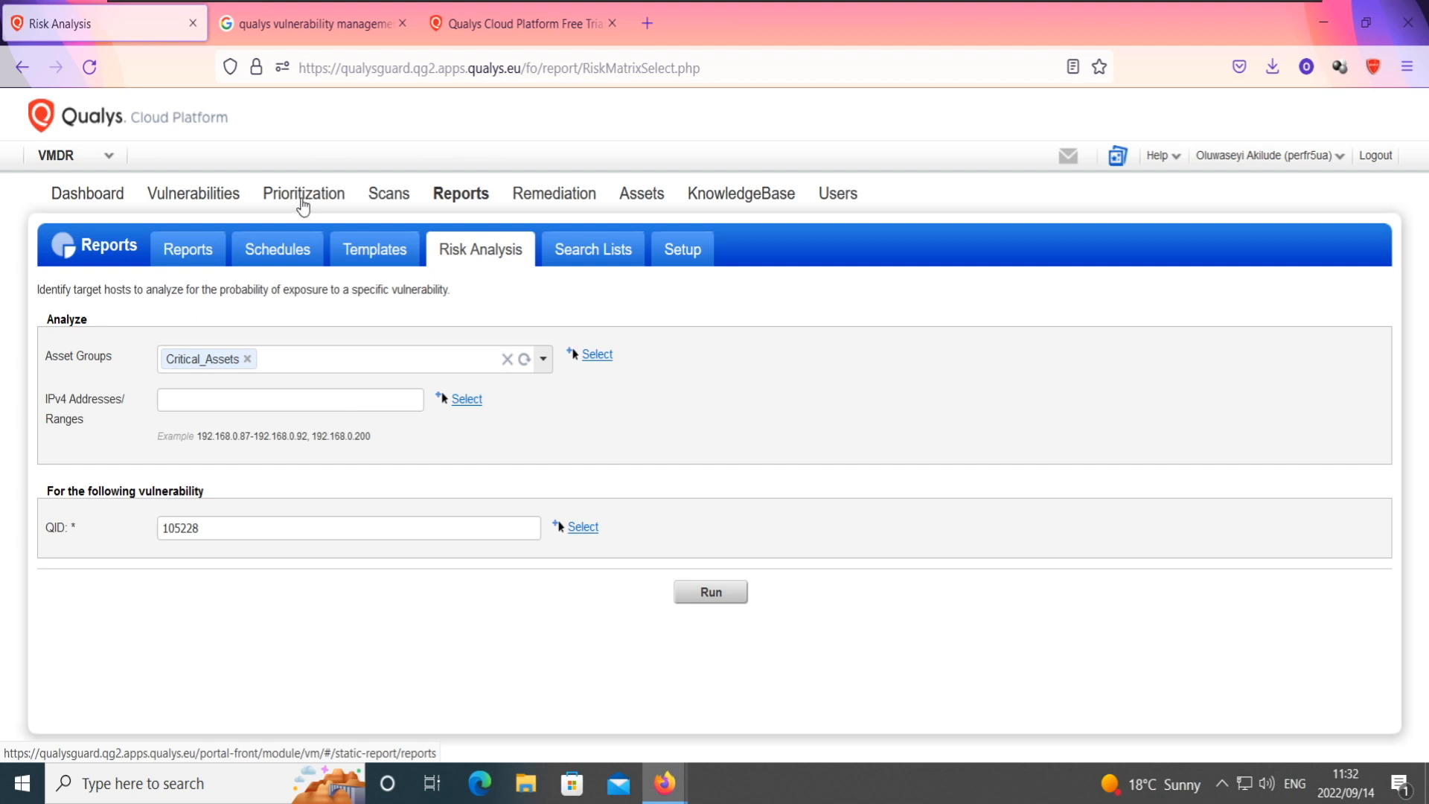
# Step: Open Remediation, view its empty Policies list, then move to the Tickets list
pyautogui.click(551, 195)
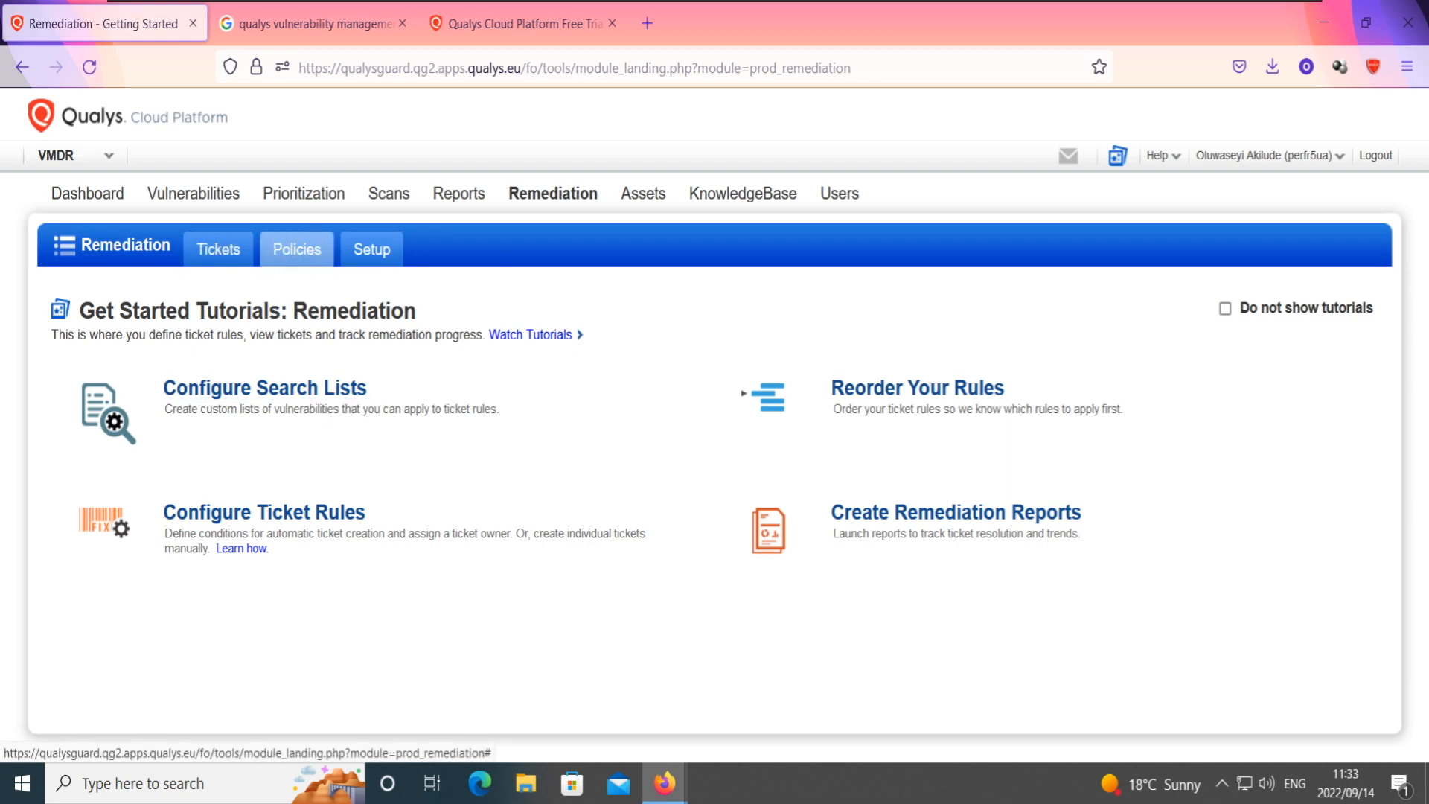
pyautogui.click(296, 248)
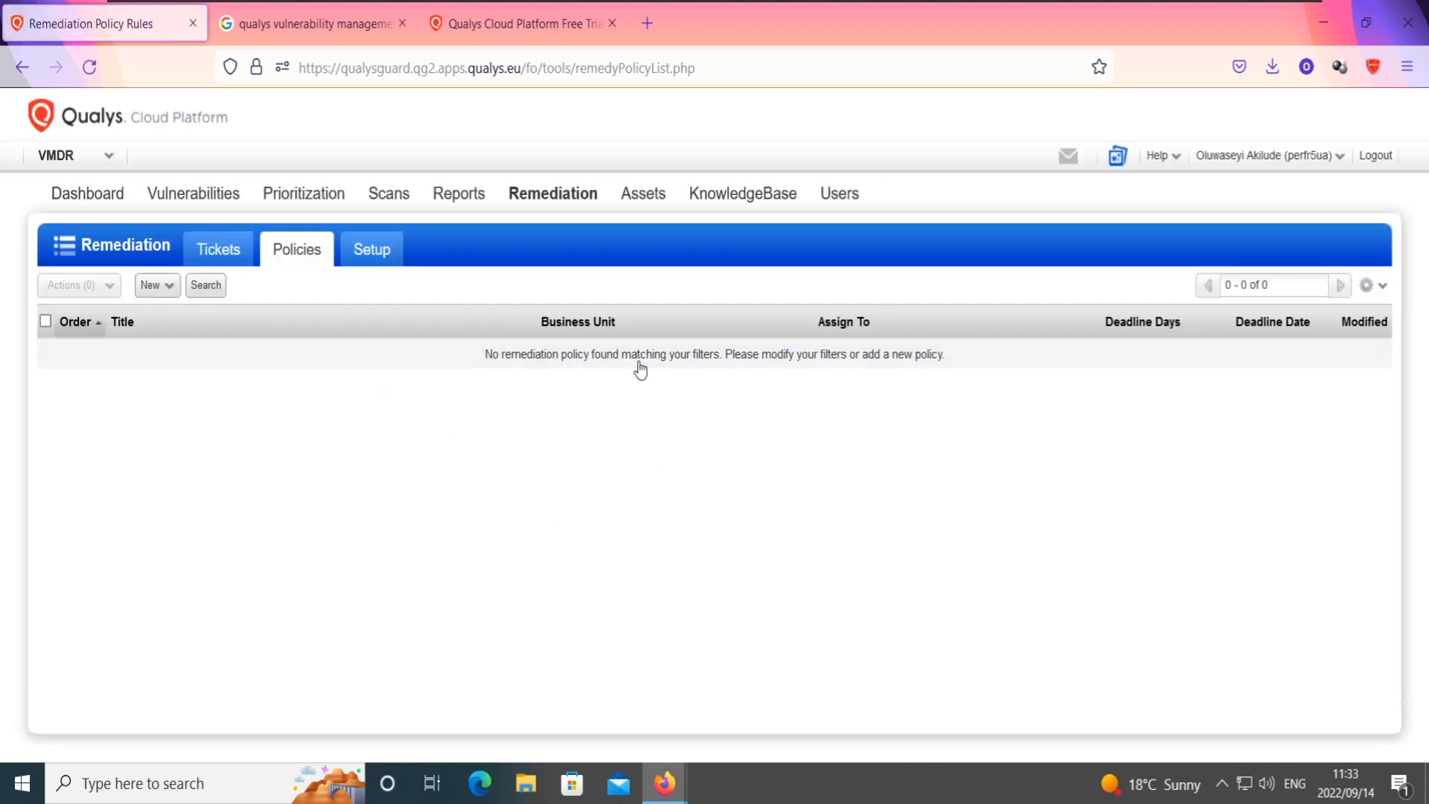
pyautogui.click(236, 262)
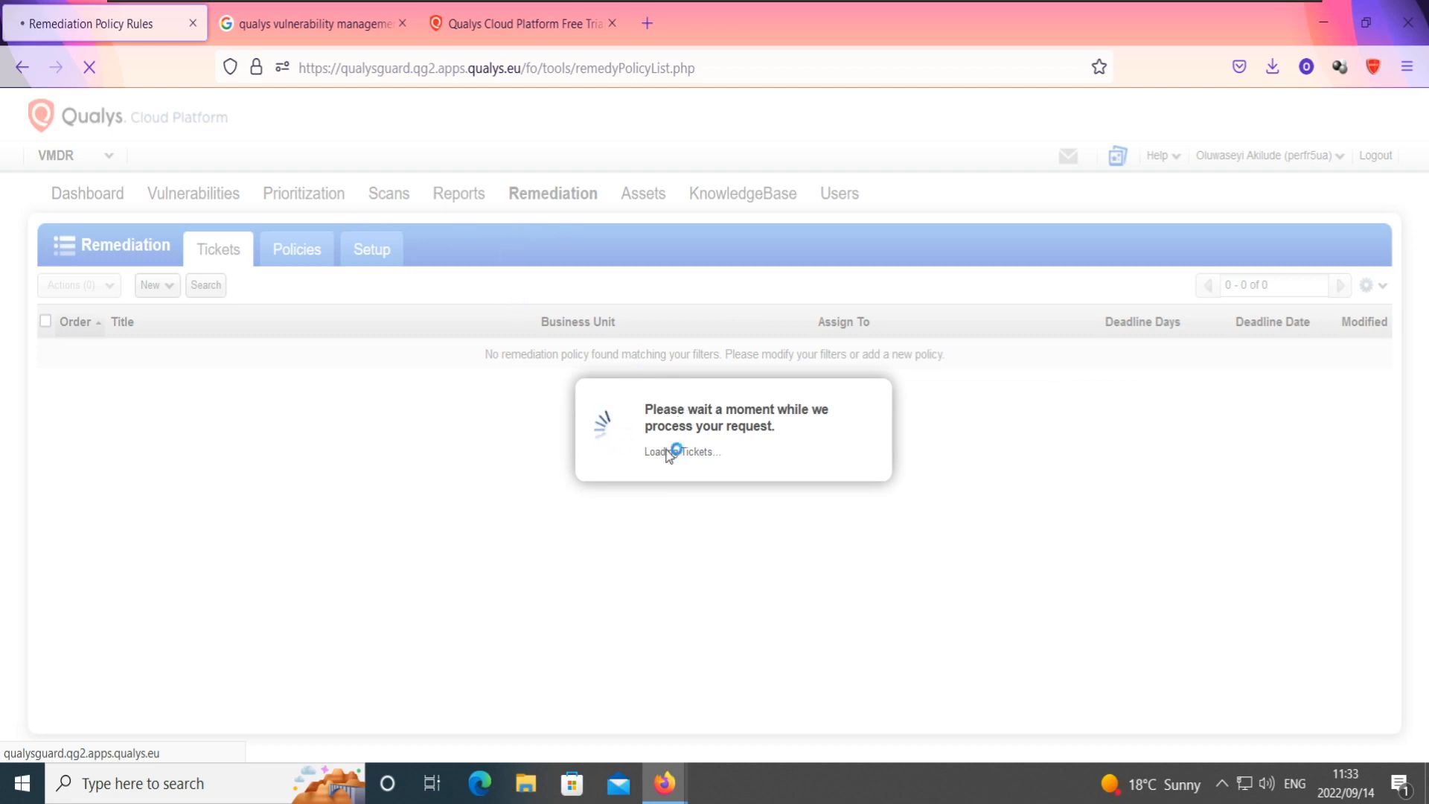
# Step: Bring the Risk Analysis Report back into view and expand the QID 105228 details
pyautogui.moveTo(666, 795)
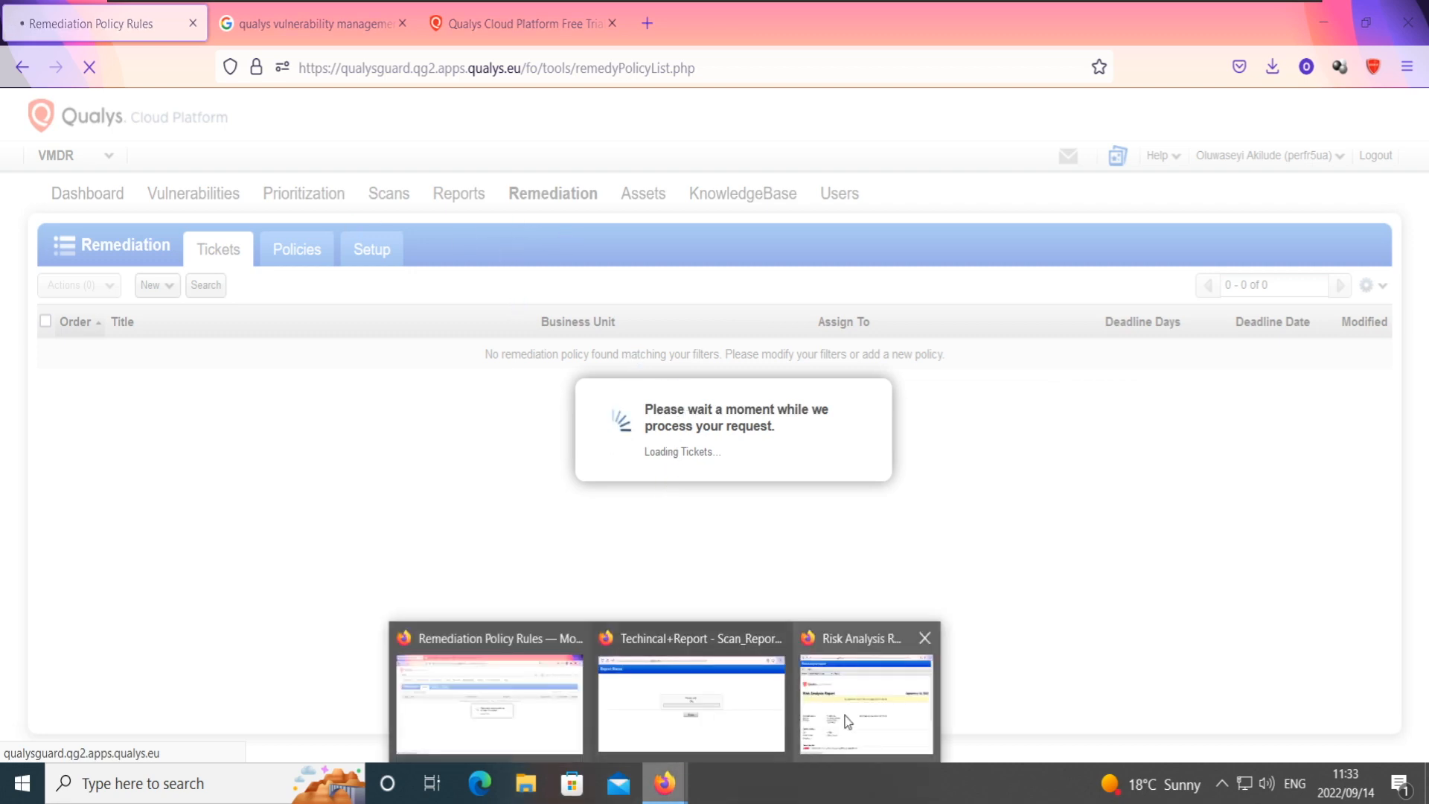
pyautogui.click(868, 692)
pyautogui.scroll(-4, 822, 435)
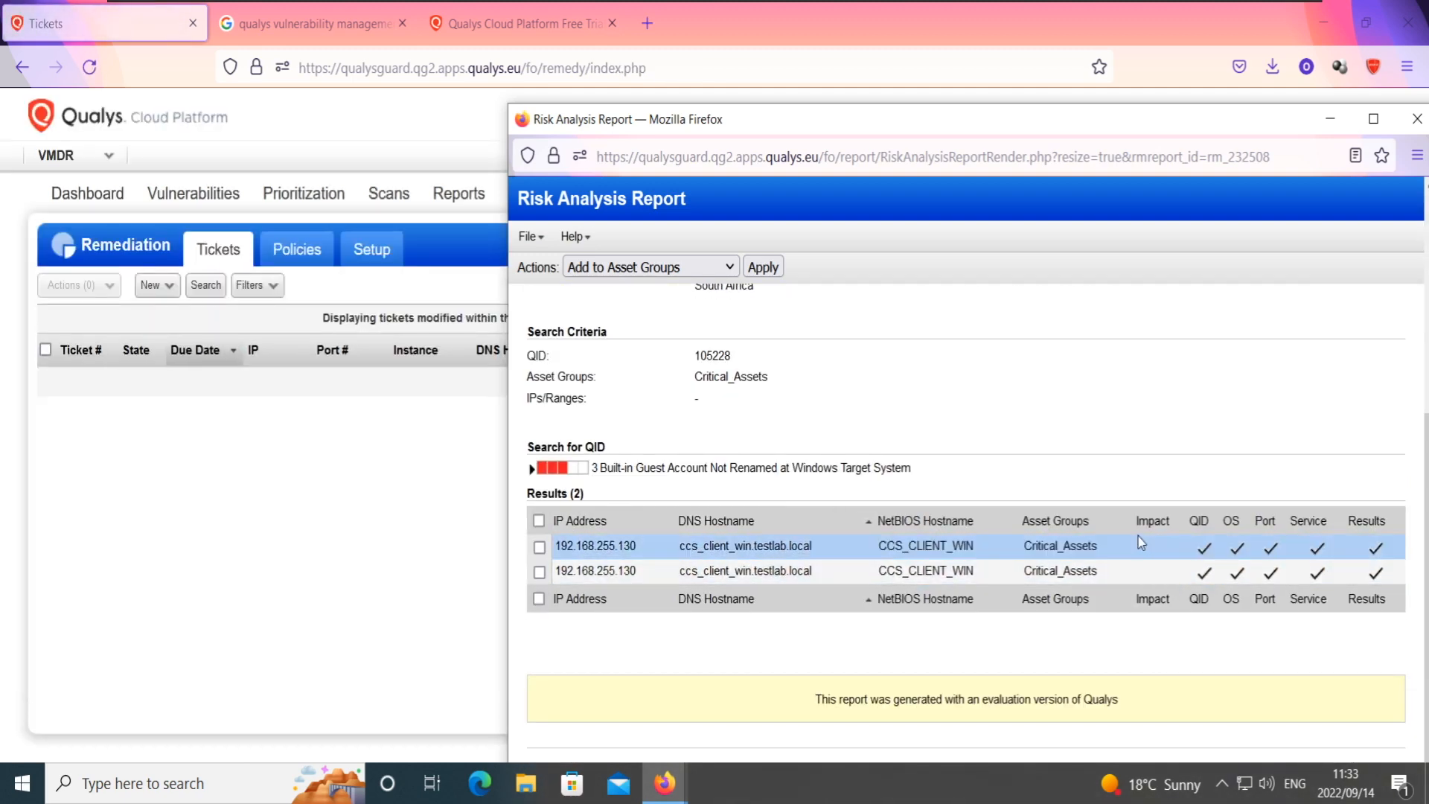
pyautogui.click(532, 469)
pyautogui.scroll(-6, 646, 491)
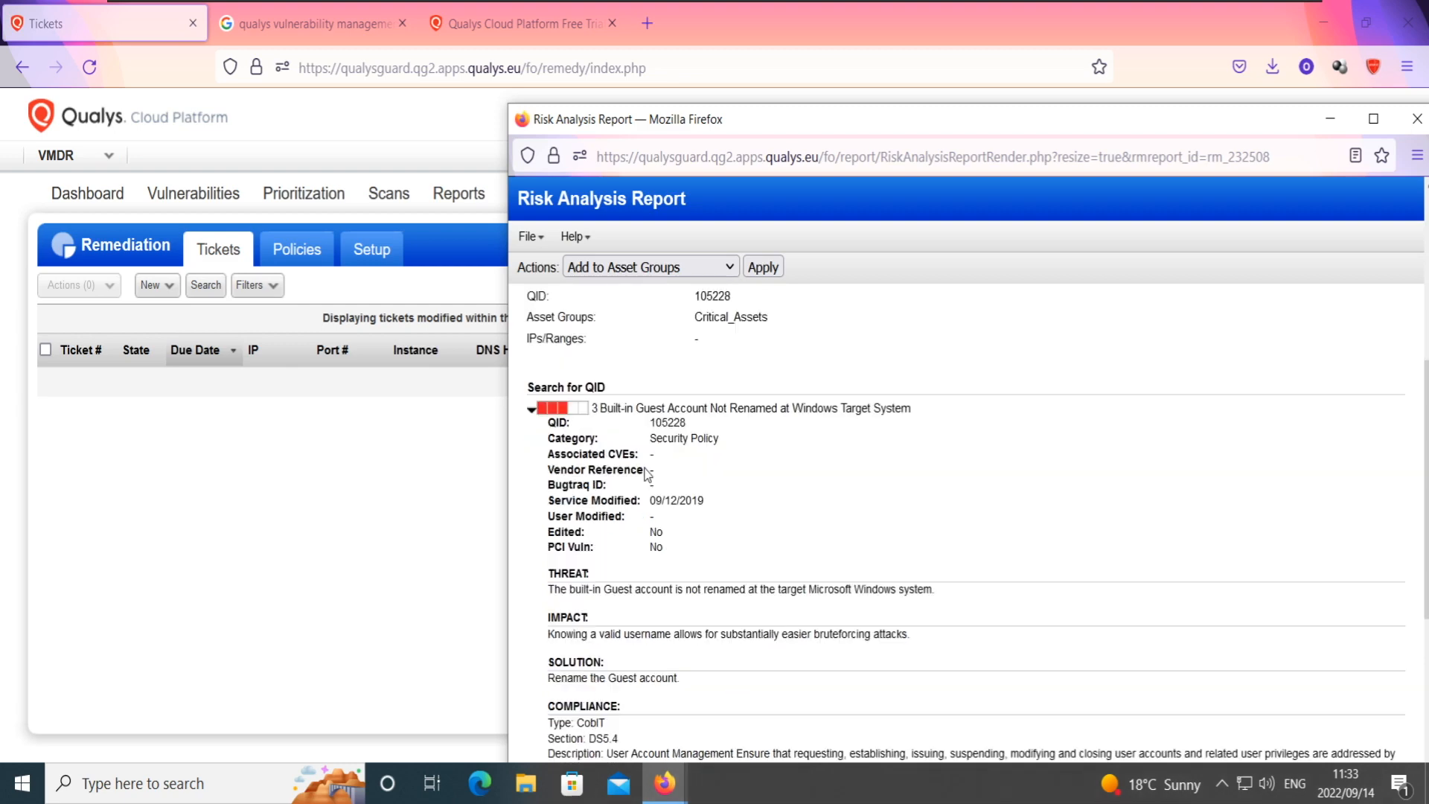
pyautogui.scroll(3, 646, 491)
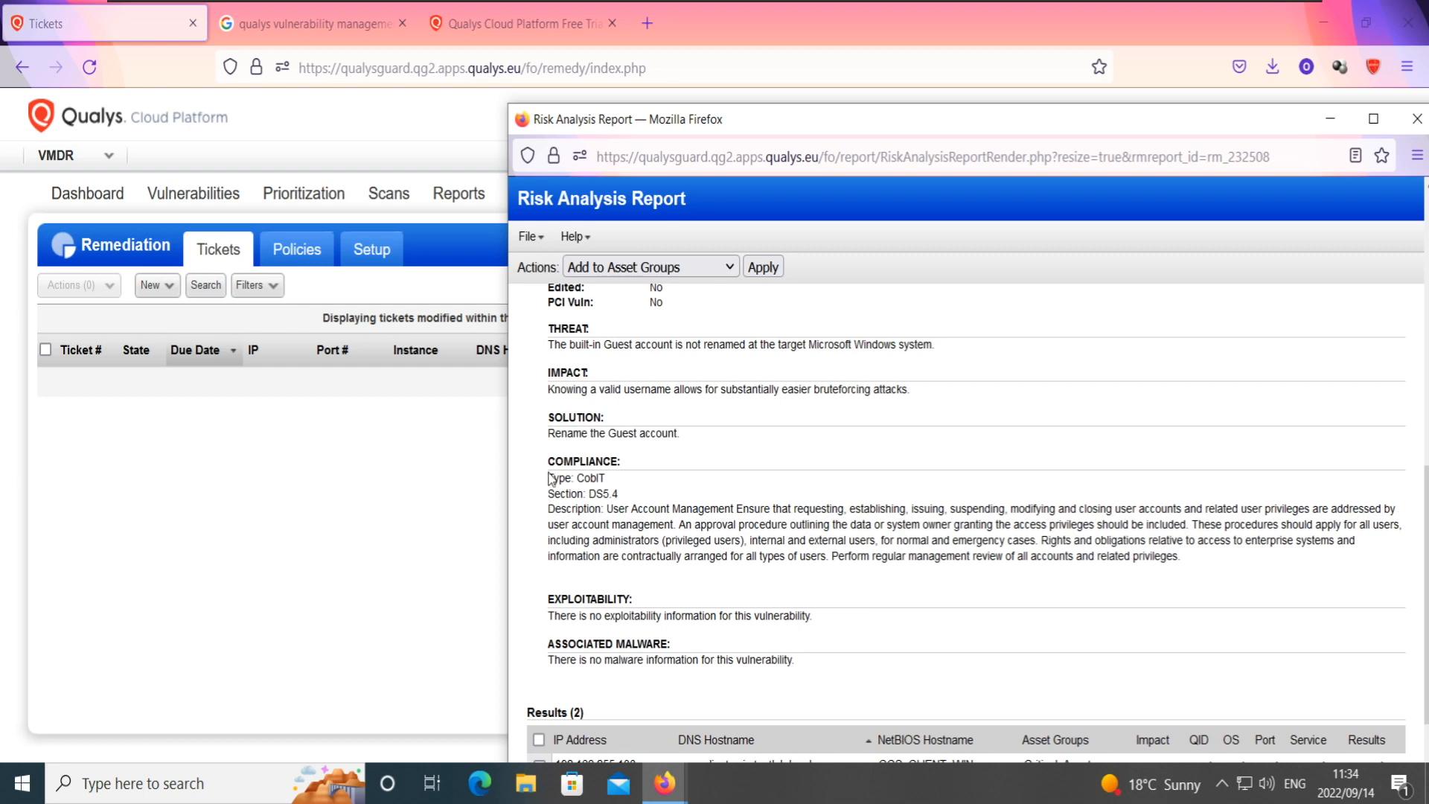
pyautogui.scroll(3, 564, 432)
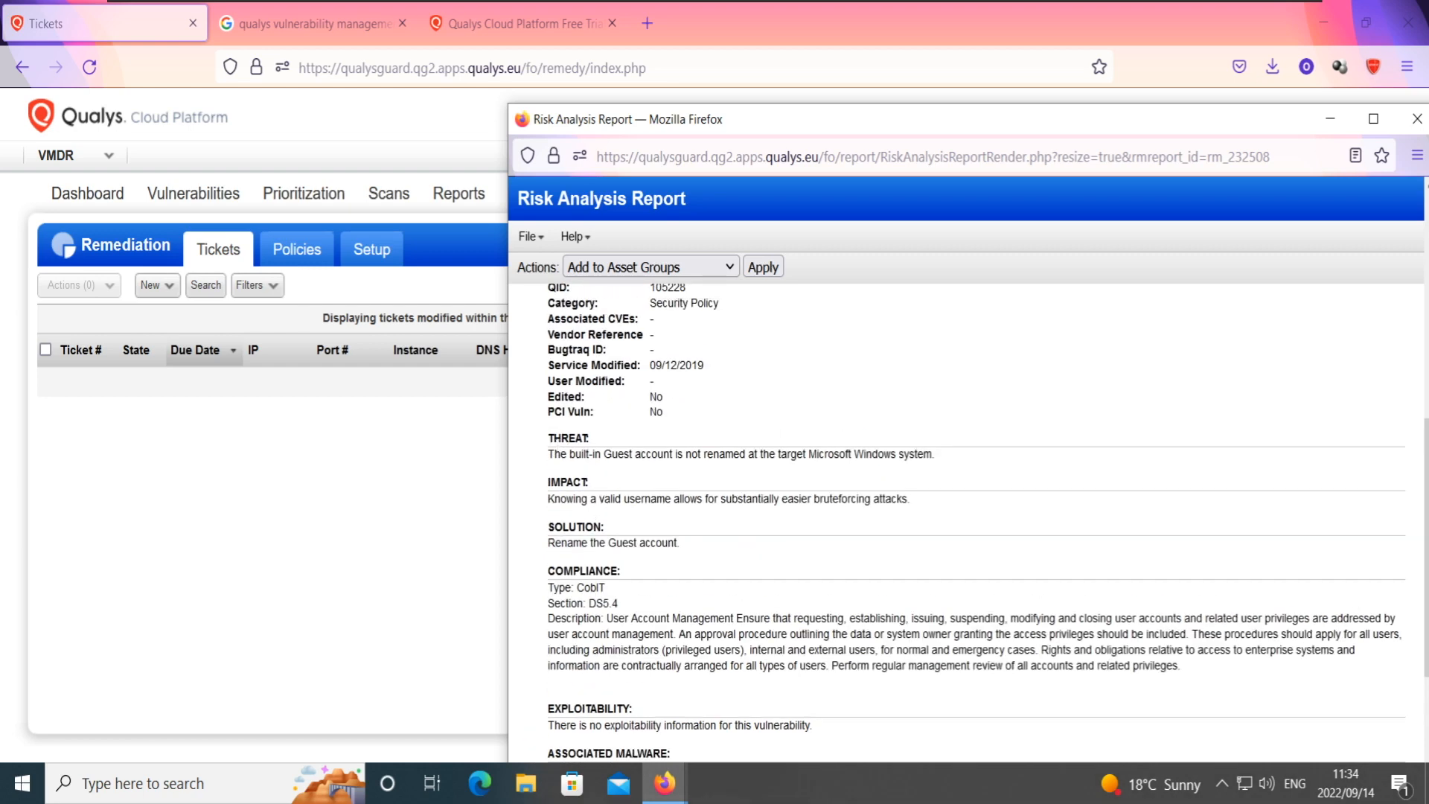
# Step: Review the recommended solution text, check the Actions list, and close the report
pyautogui.moveTo(606, 539); pyautogui.dragTo(670, 545)
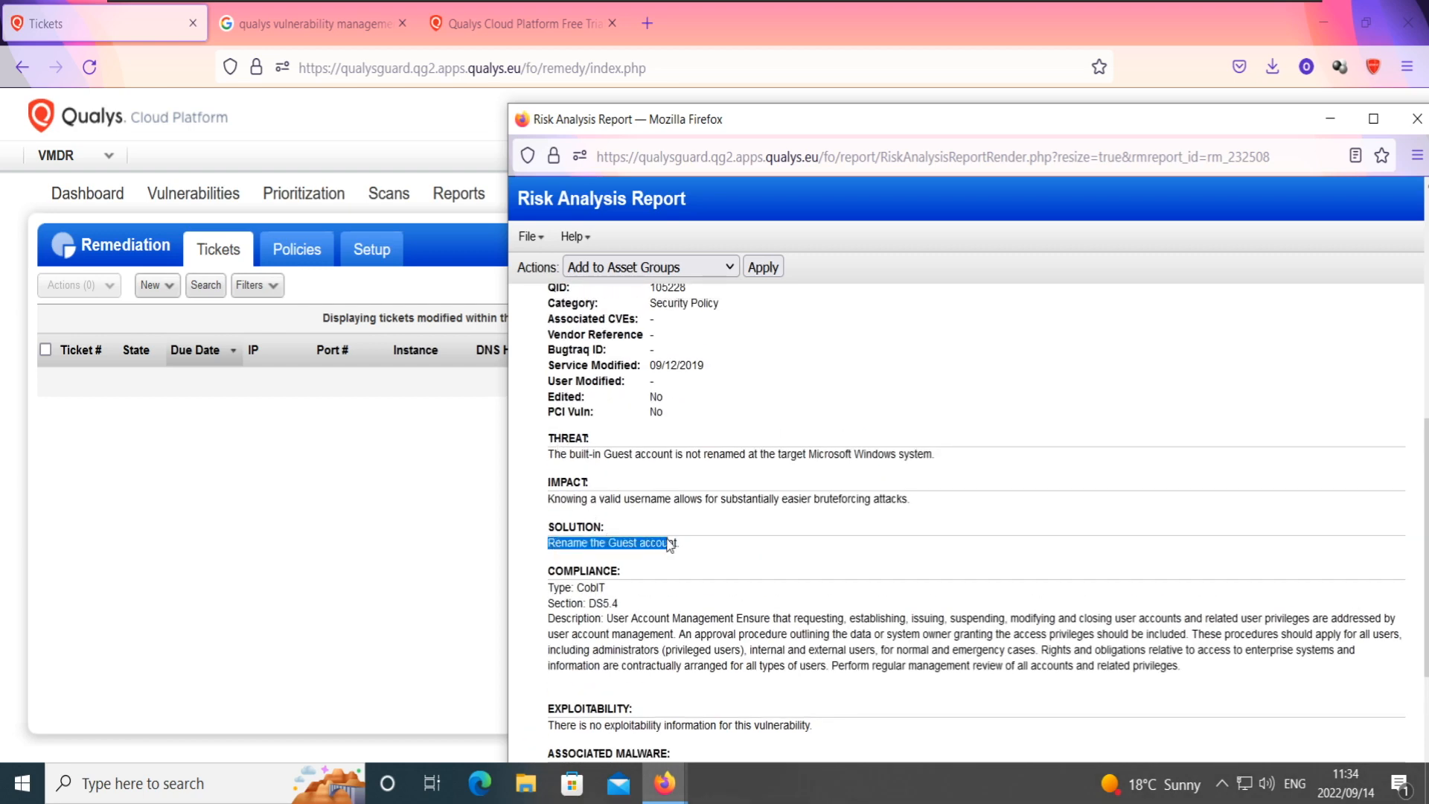
pyautogui.moveTo(615, 590); pyautogui.dragTo(519, 594)
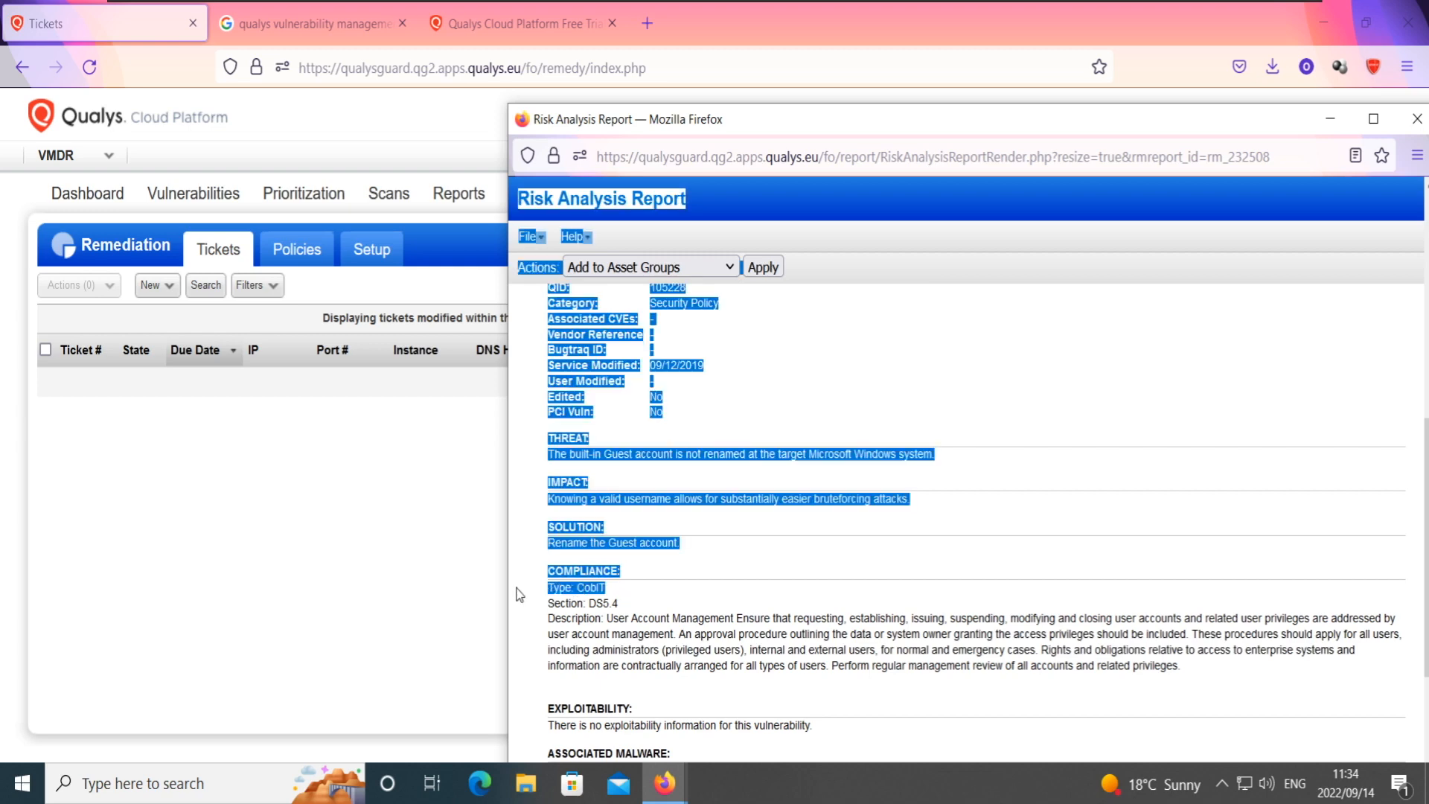
pyautogui.click(765, 593)
pyautogui.scroll(-5, 755, 607)
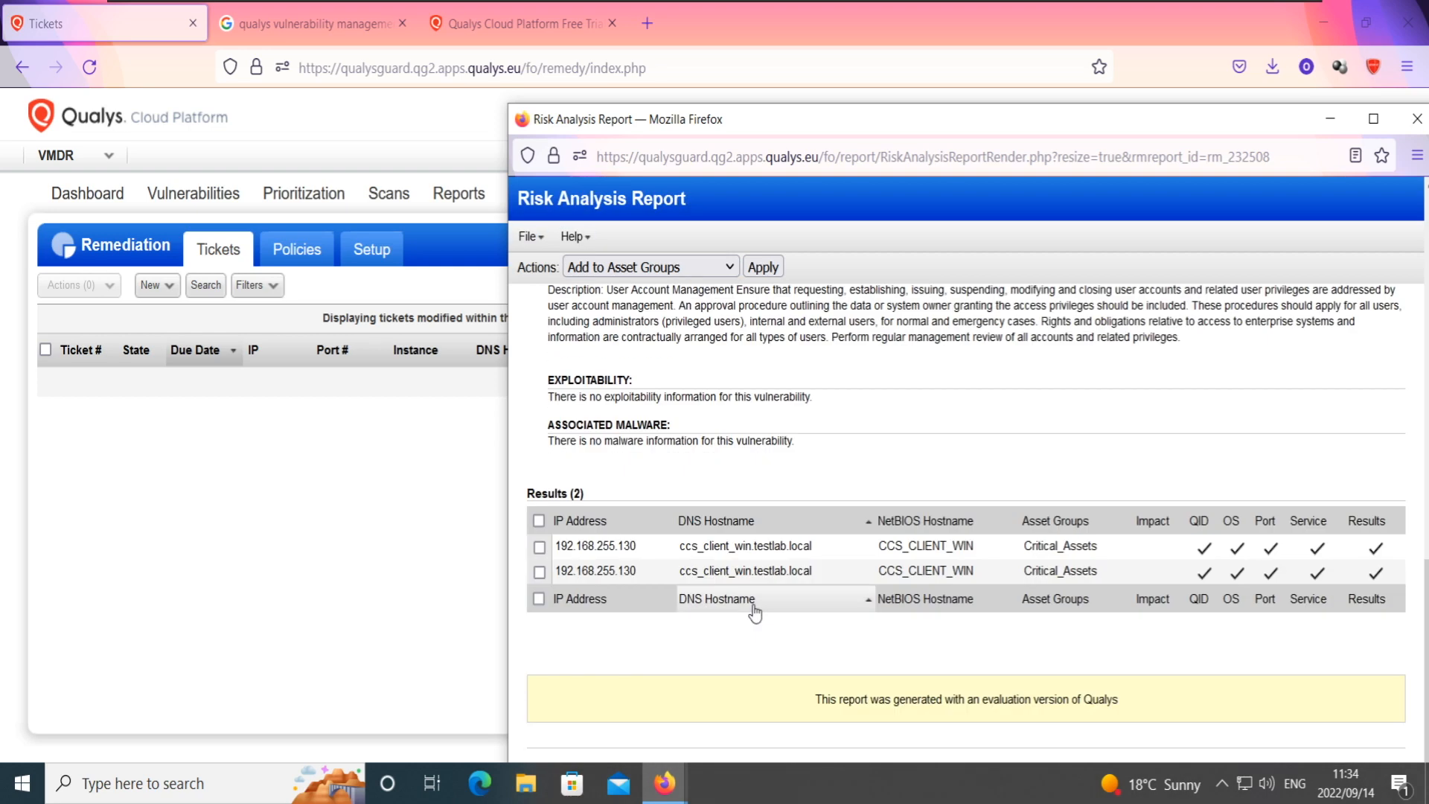
pyautogui.scroll(15, 754, 607)
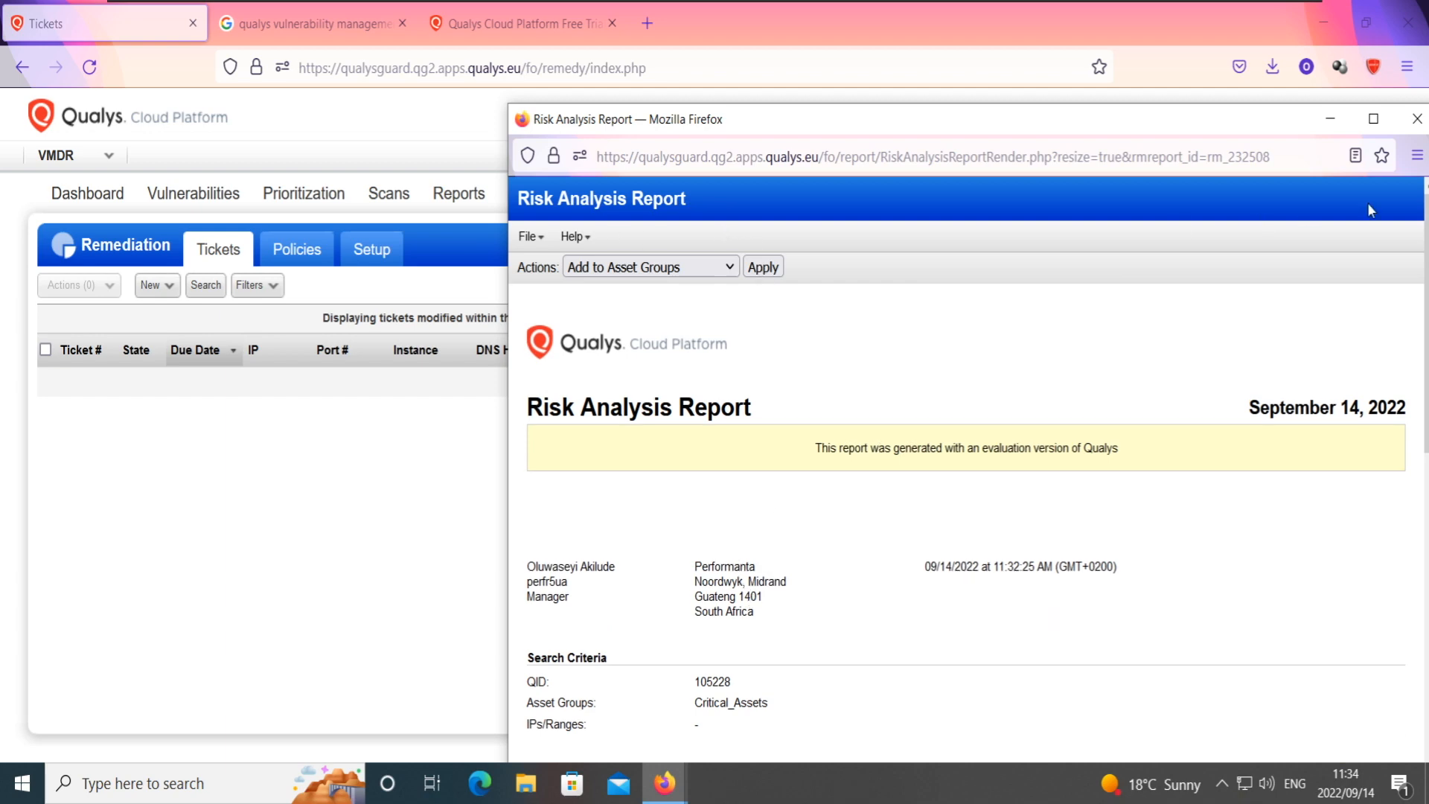
pyautogui.click(730, 268)
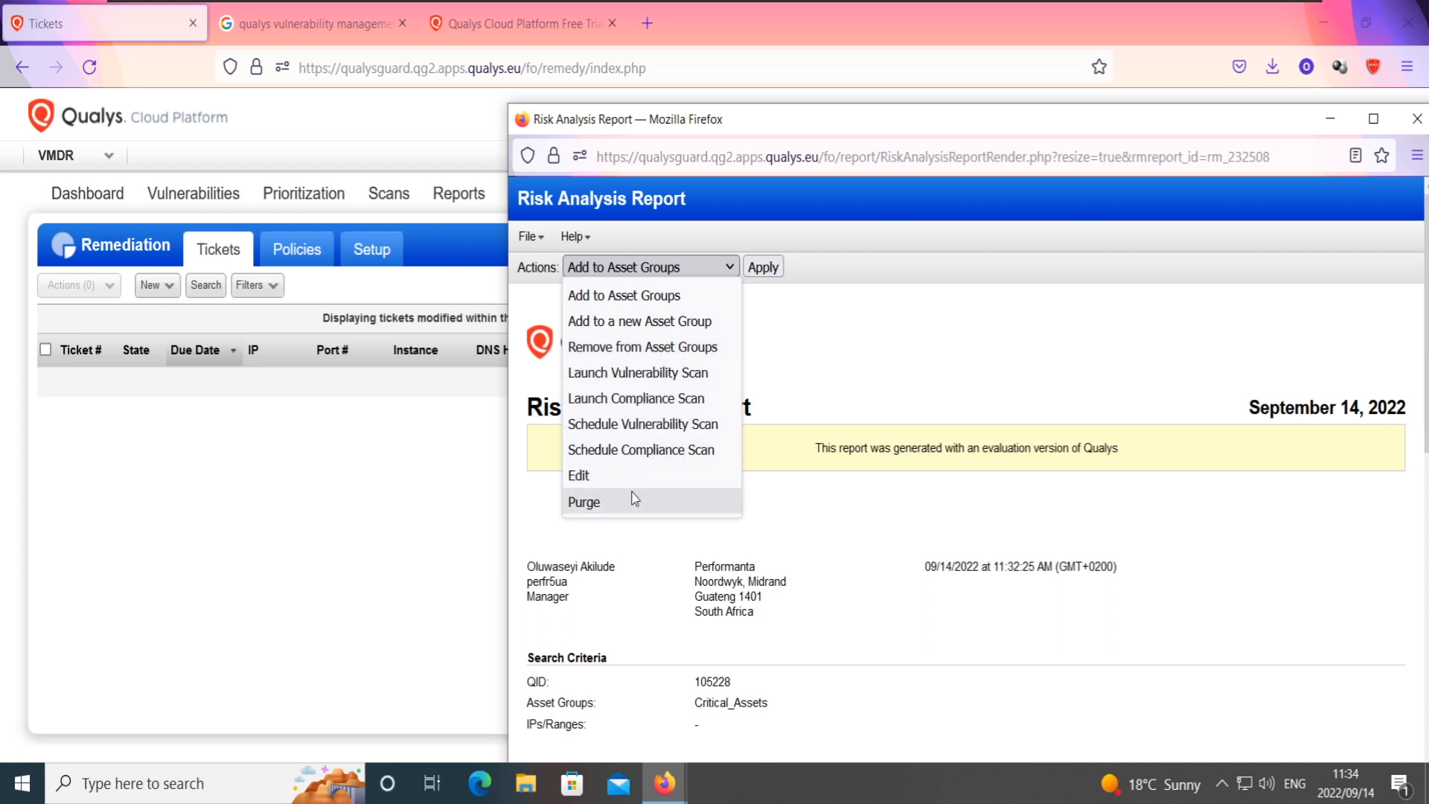
pyautogui.click(836, 337)
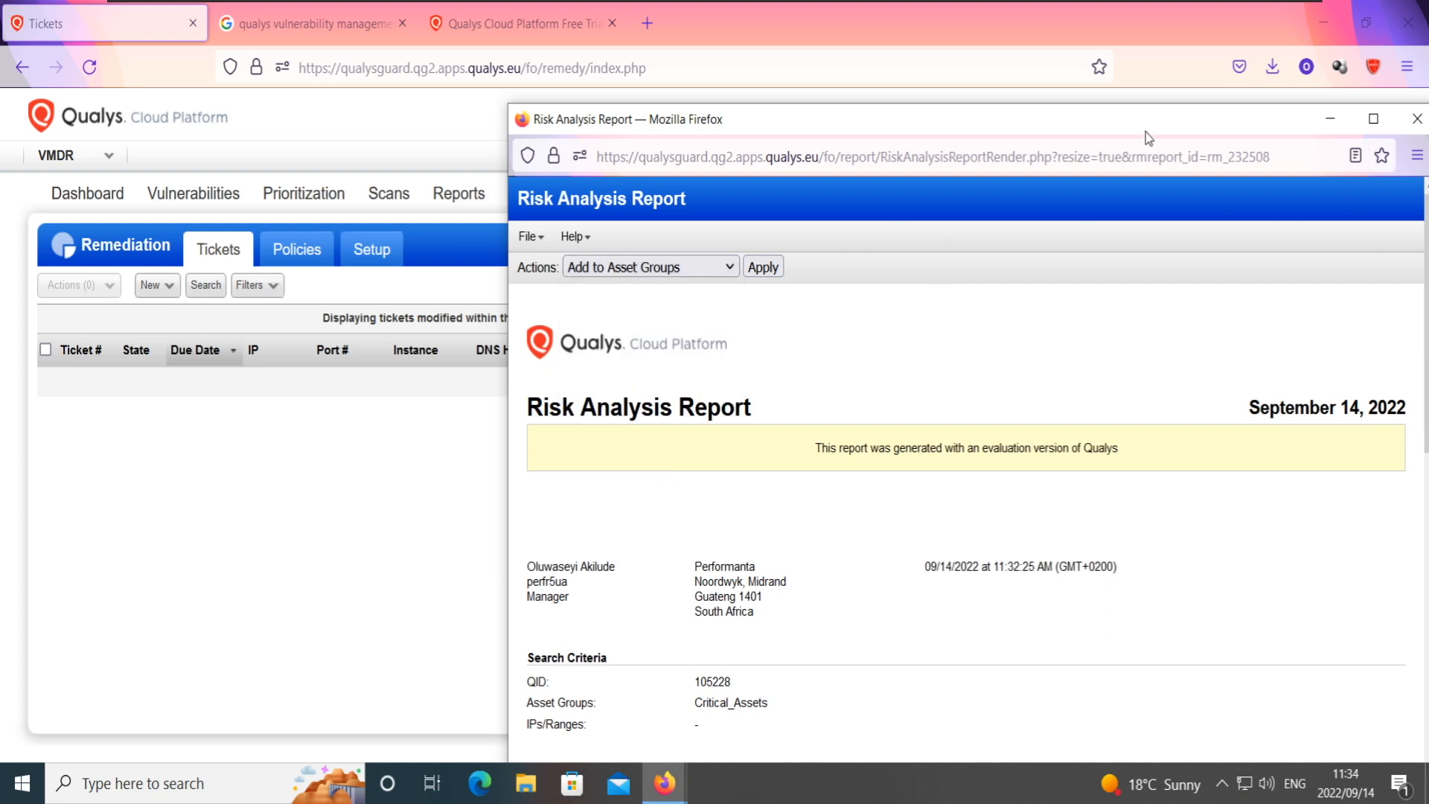
pyautogui.moveTo(1145, 122); pyautogui.dragTo(959, 100)
pyautogui.click(1241, 99)
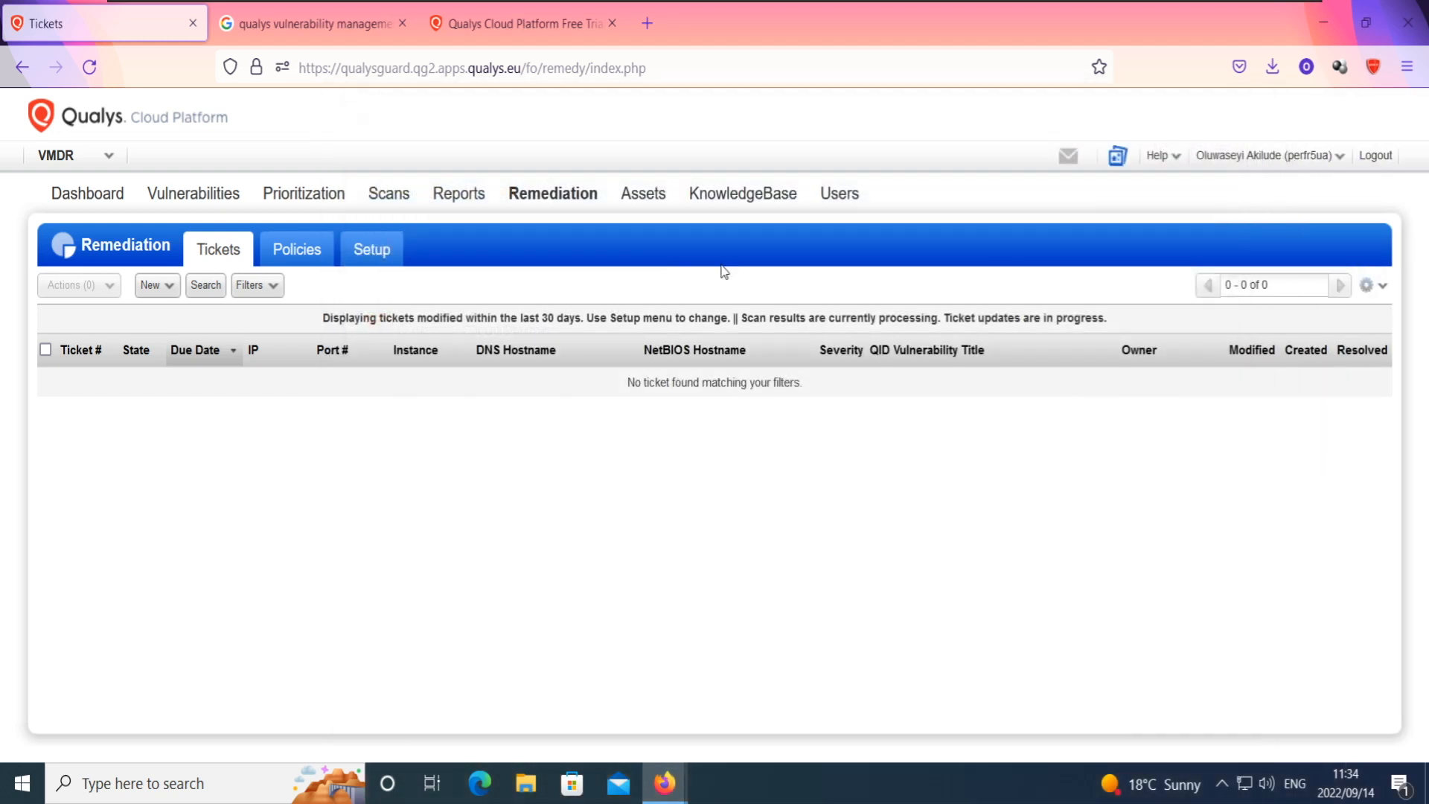
pyautogui.click(166, 292)
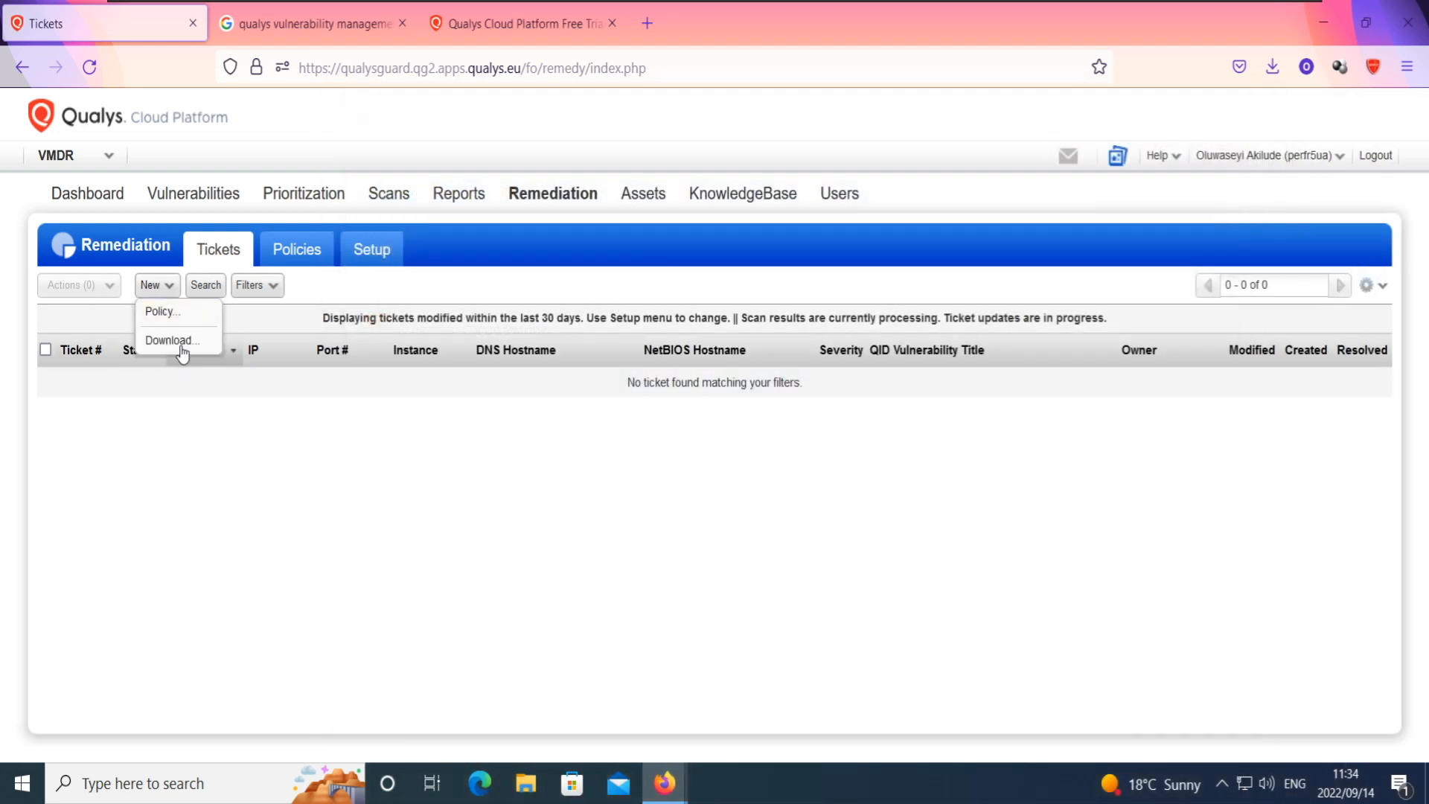
pyautogui.click(162, 311)
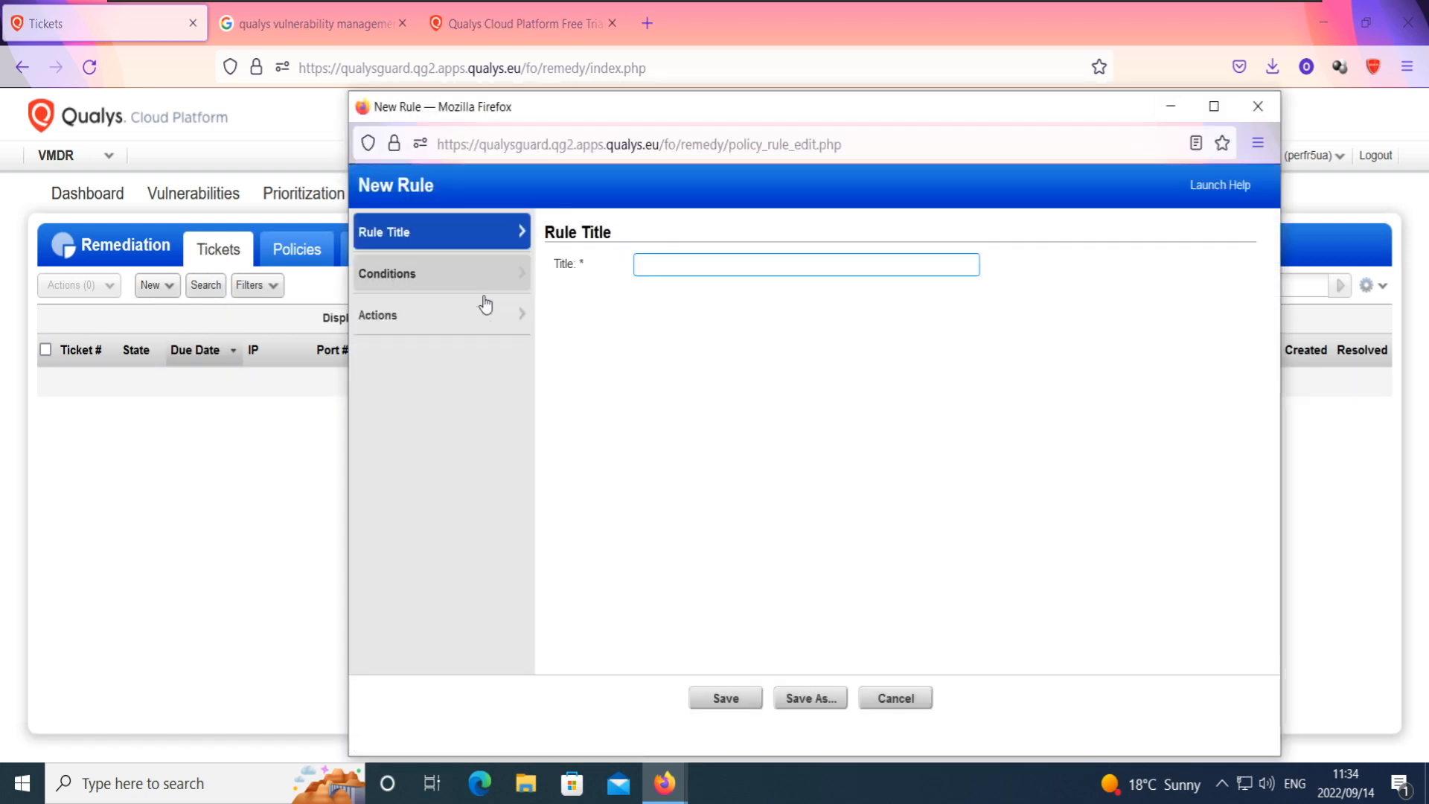
pyautogui.click(684, 261)
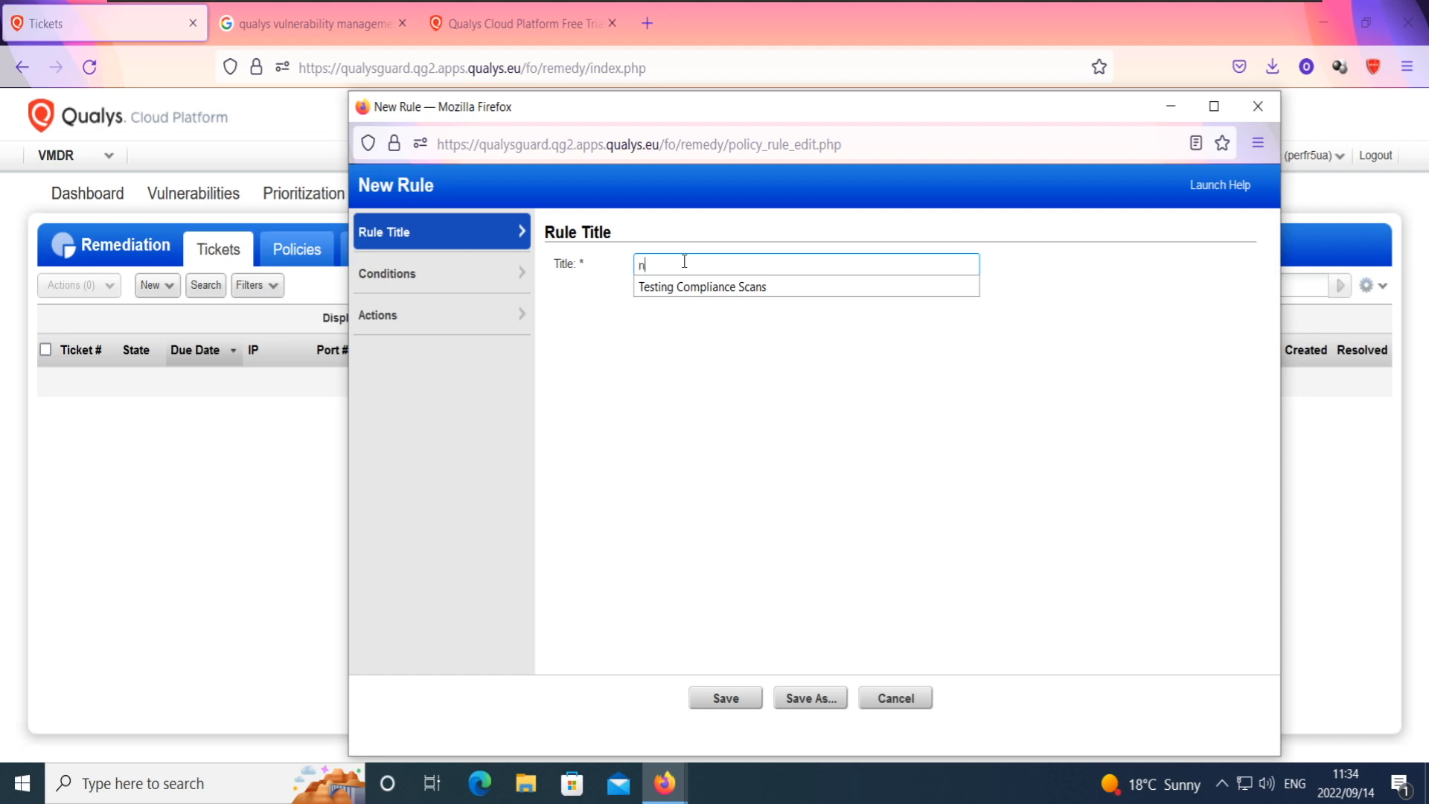
pyautogui.write('n')
pyautogui.click(400, 275)
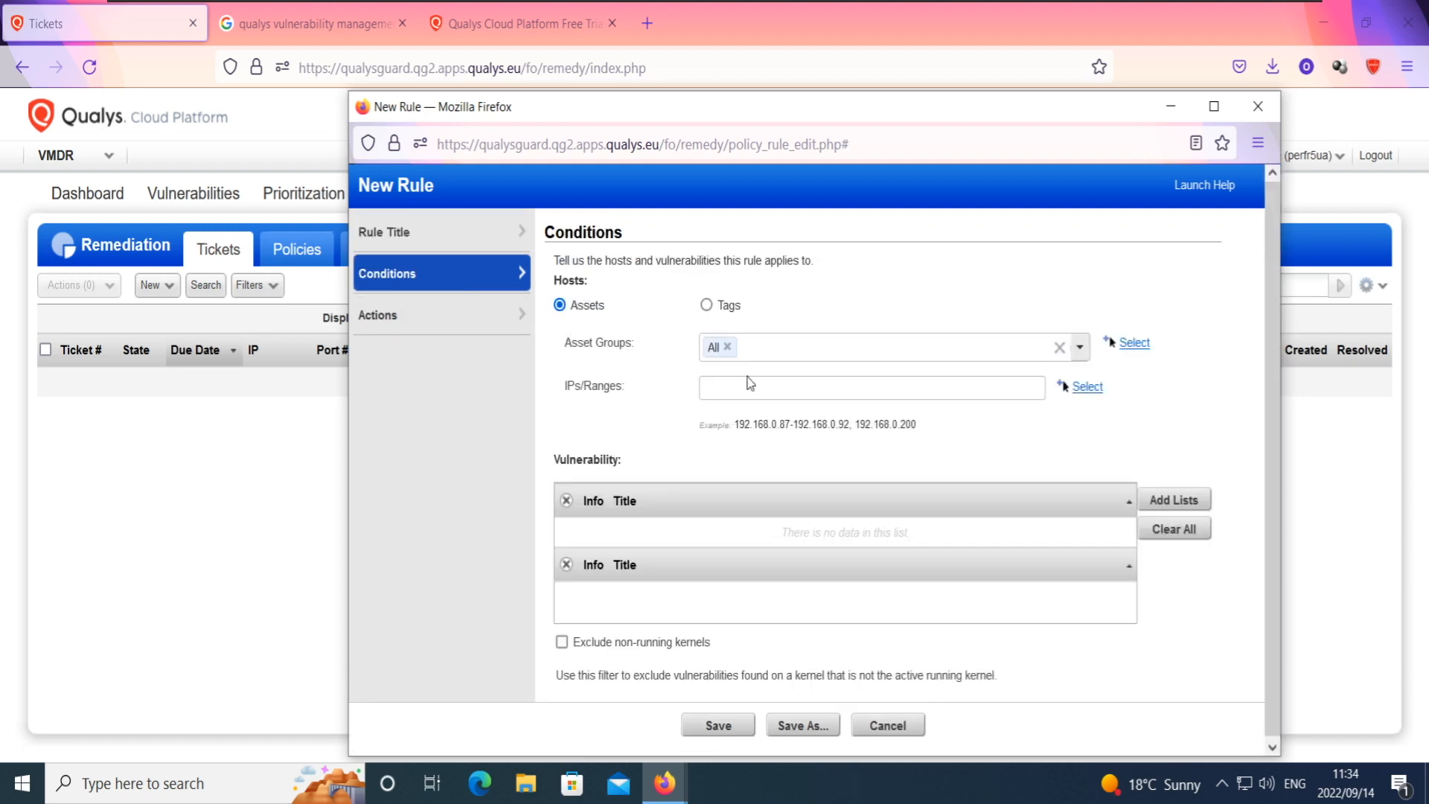
pyautogui.scroll(-1, 749, 381)
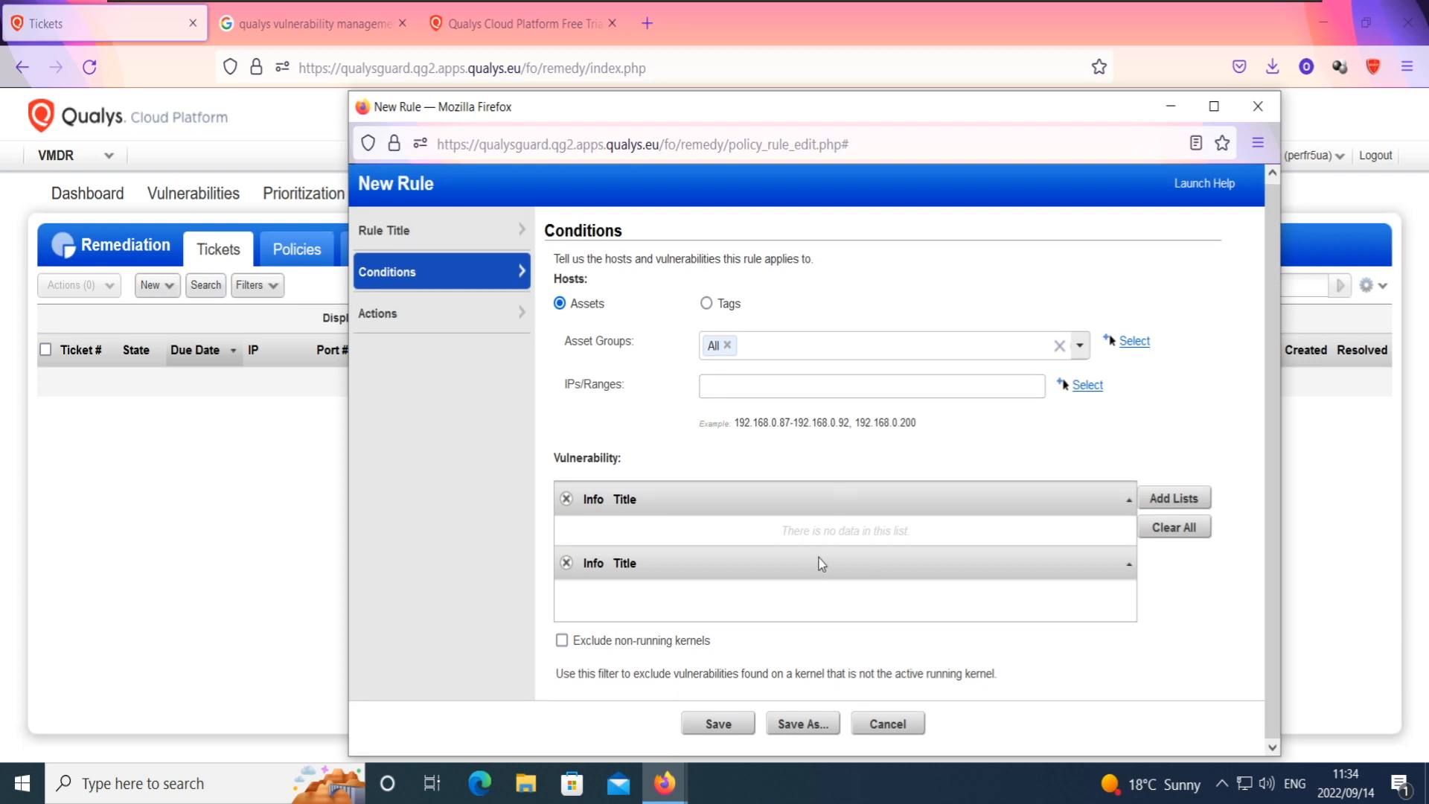
pyautogui.scroll(1, 821, 566)
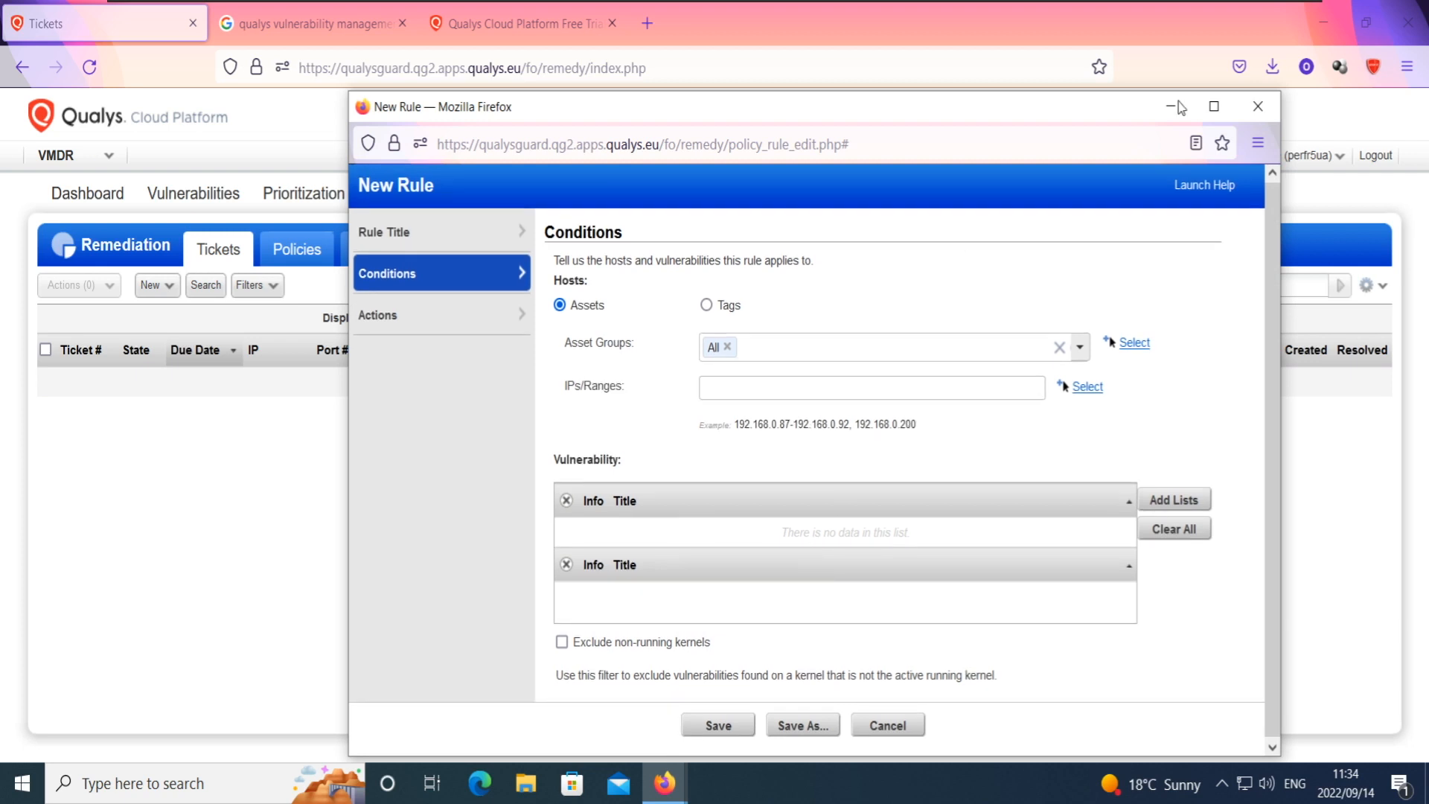
pyautogui.click(1256, 104)
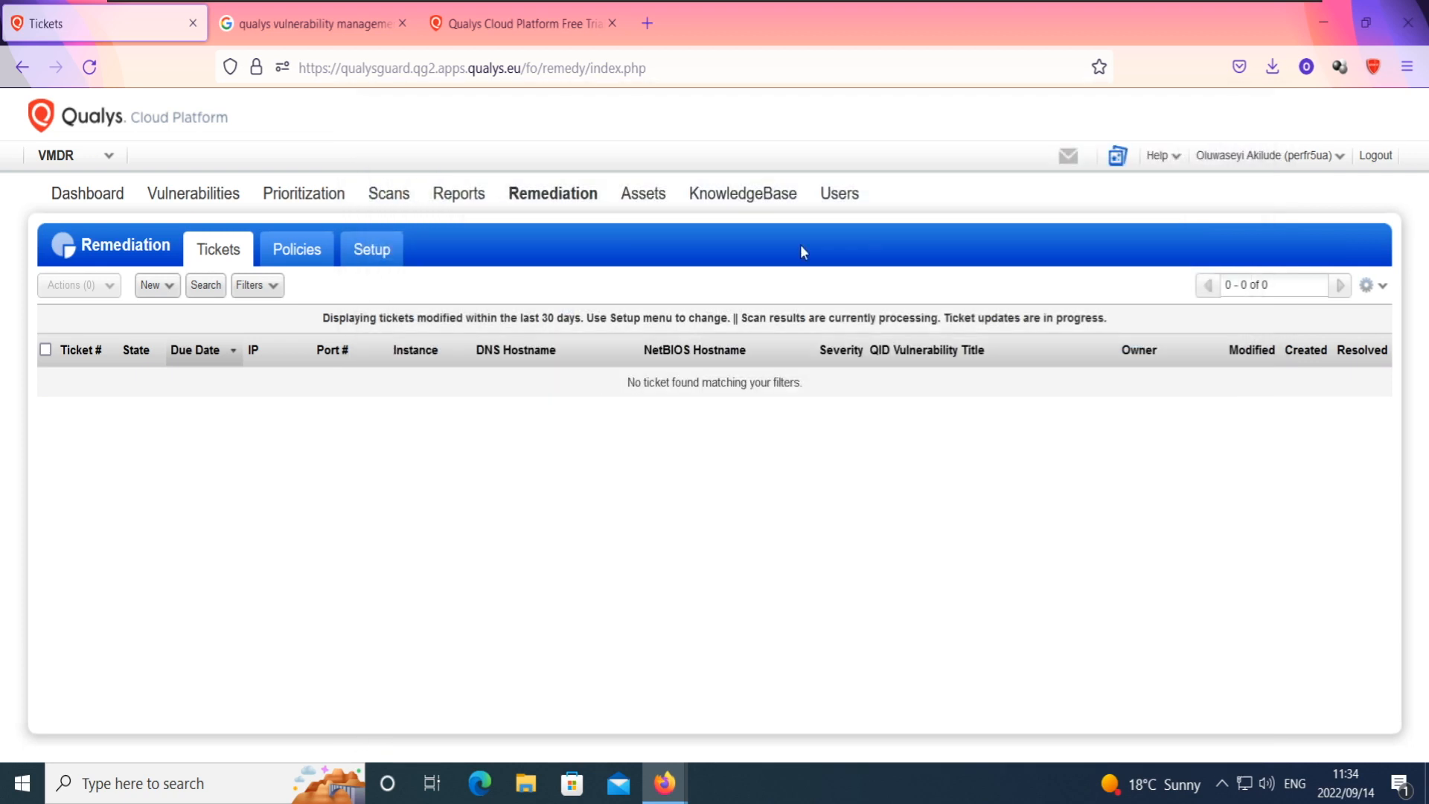
# Step: Start a new prioritization report scoped to assets with the Asset Groups tag
pyautogui.click(302, 196)
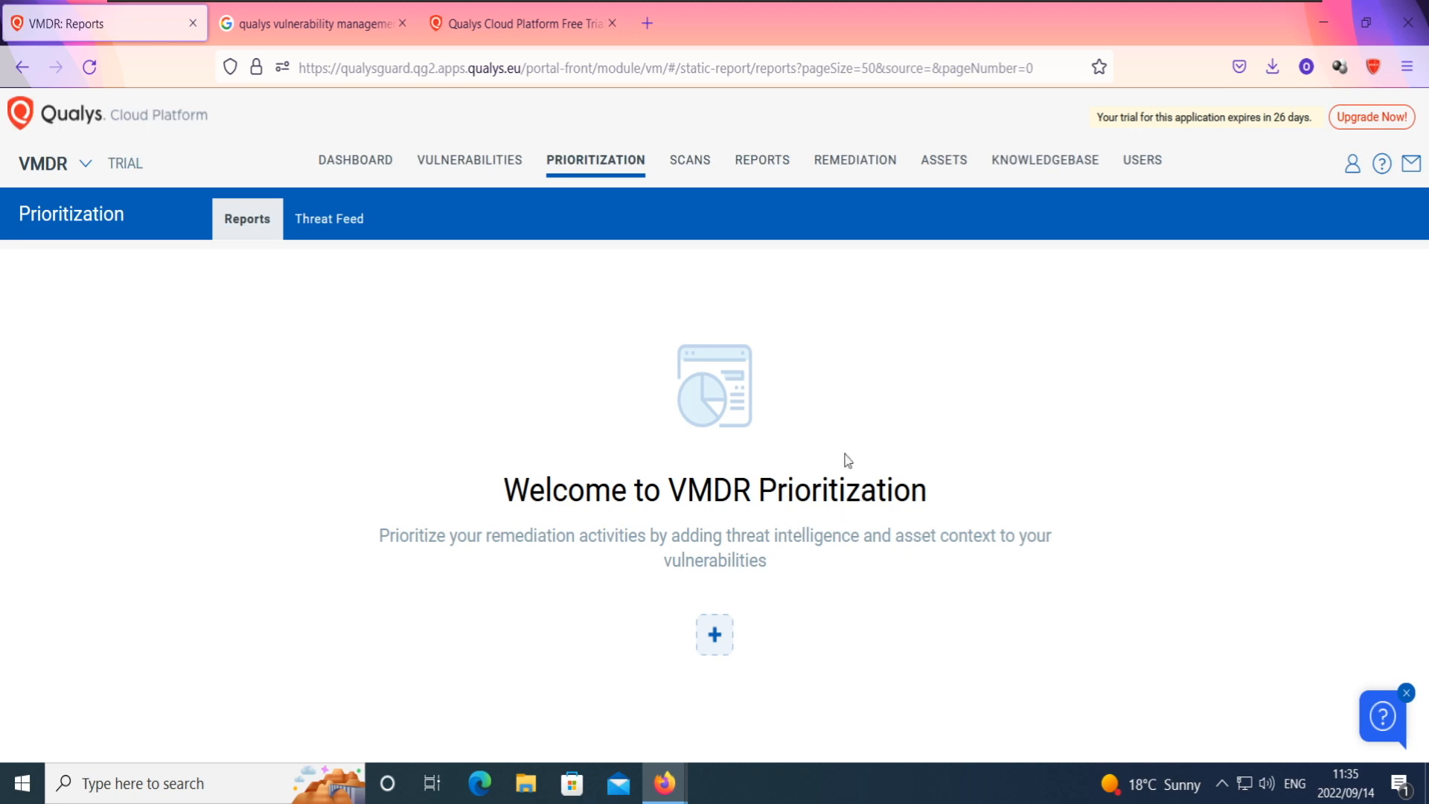
pyautogui.click(714, 634)
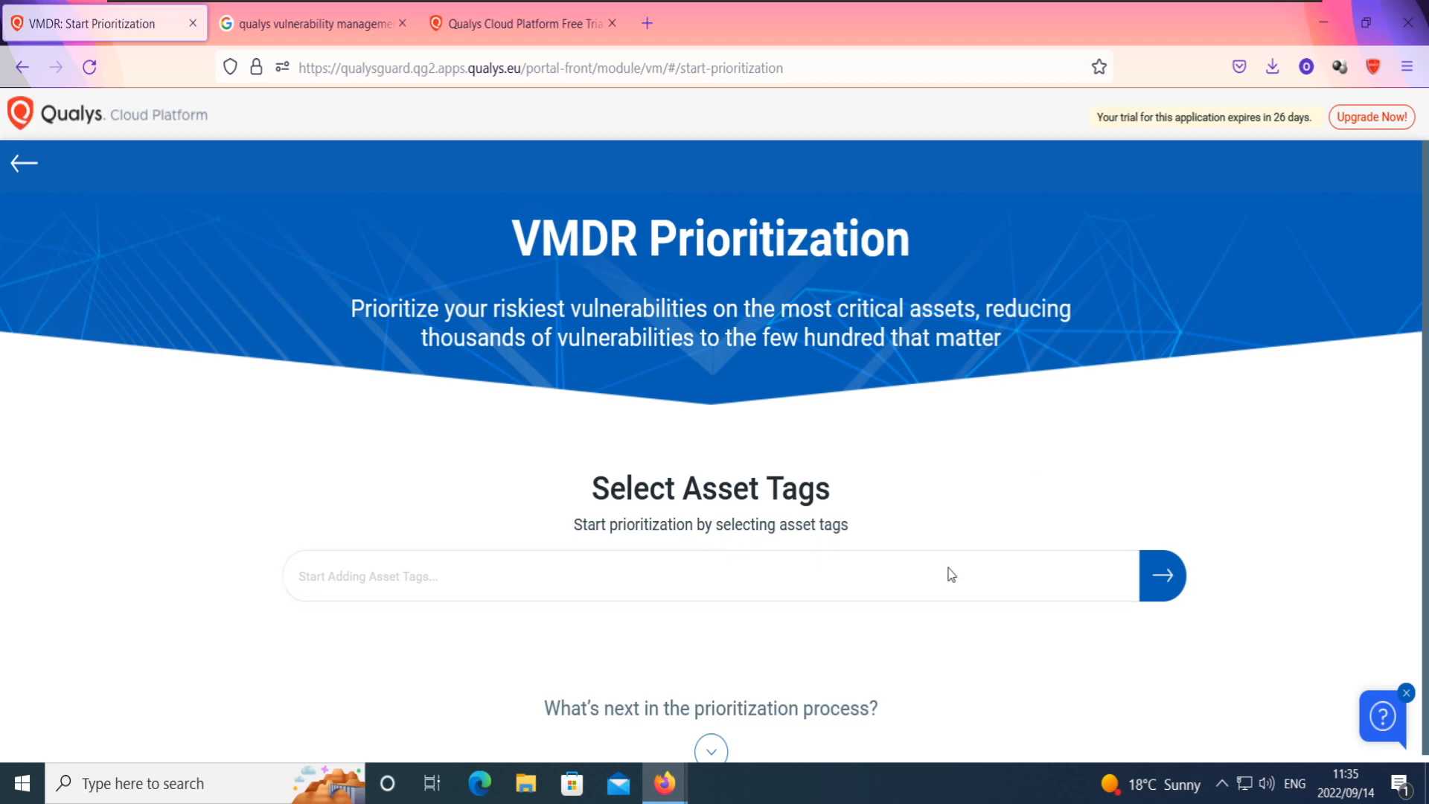
pyautogui.click(1163, 578)
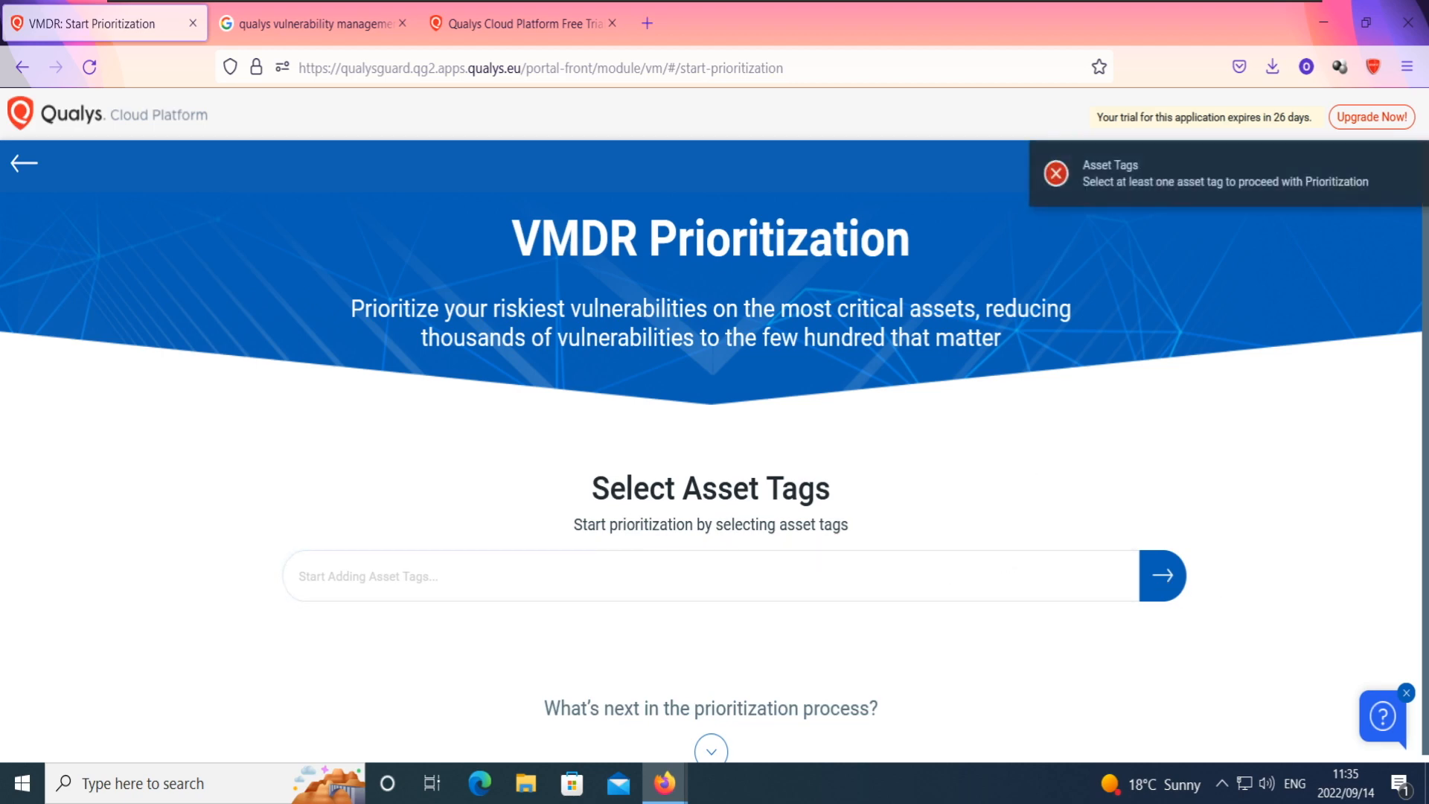
pyautogui.click(1022, 577)
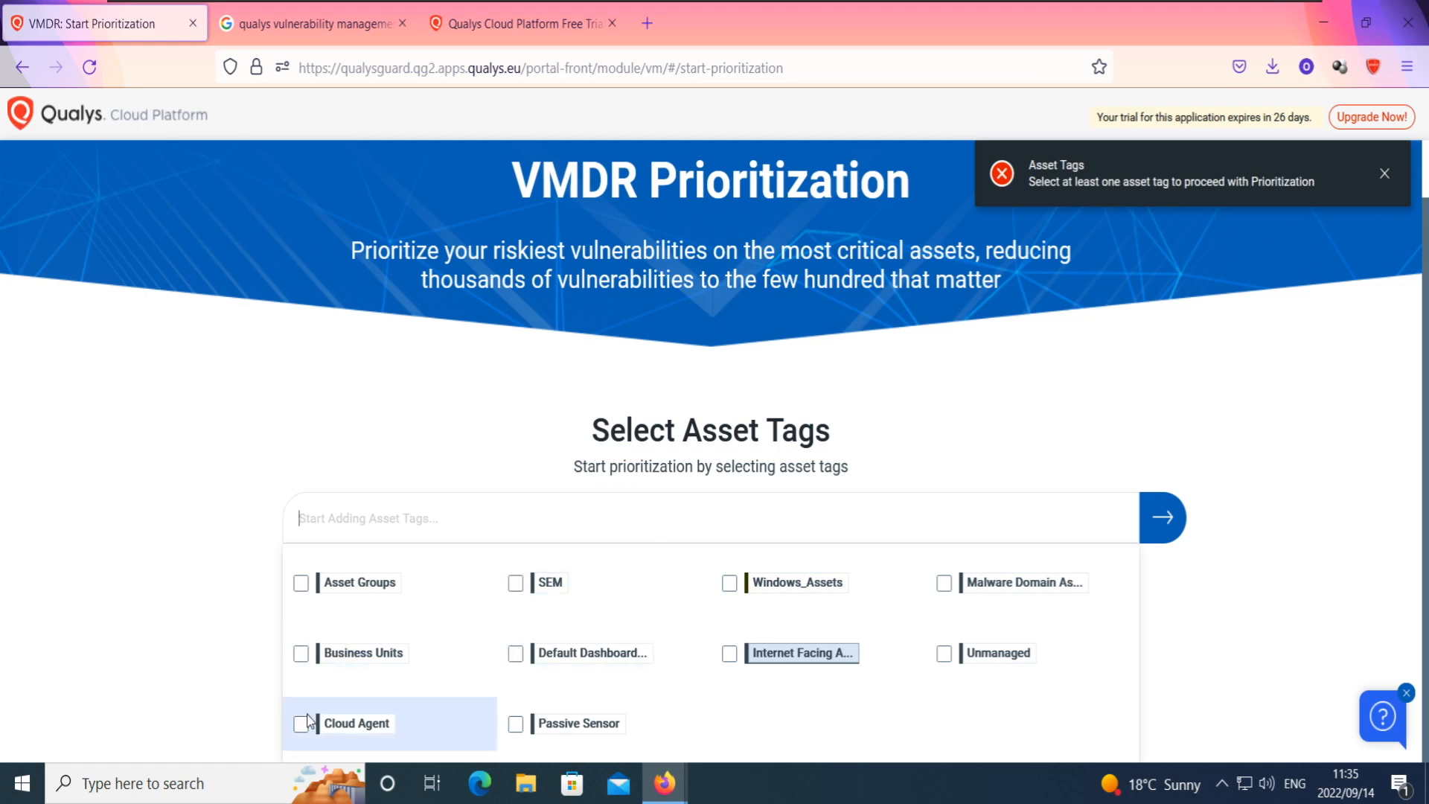
pyautogui.click(300, 583)
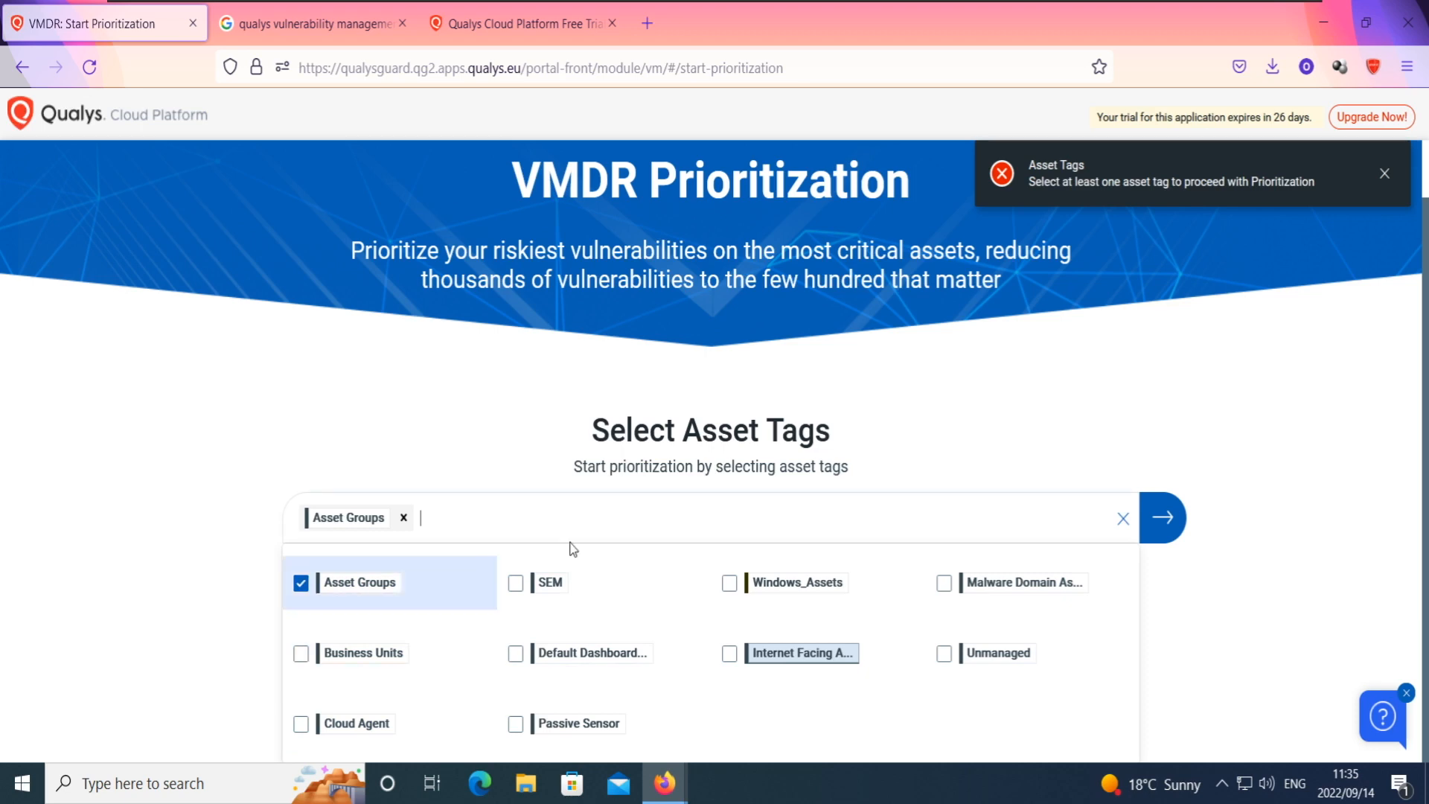
pyautogui.click(1147, 518)
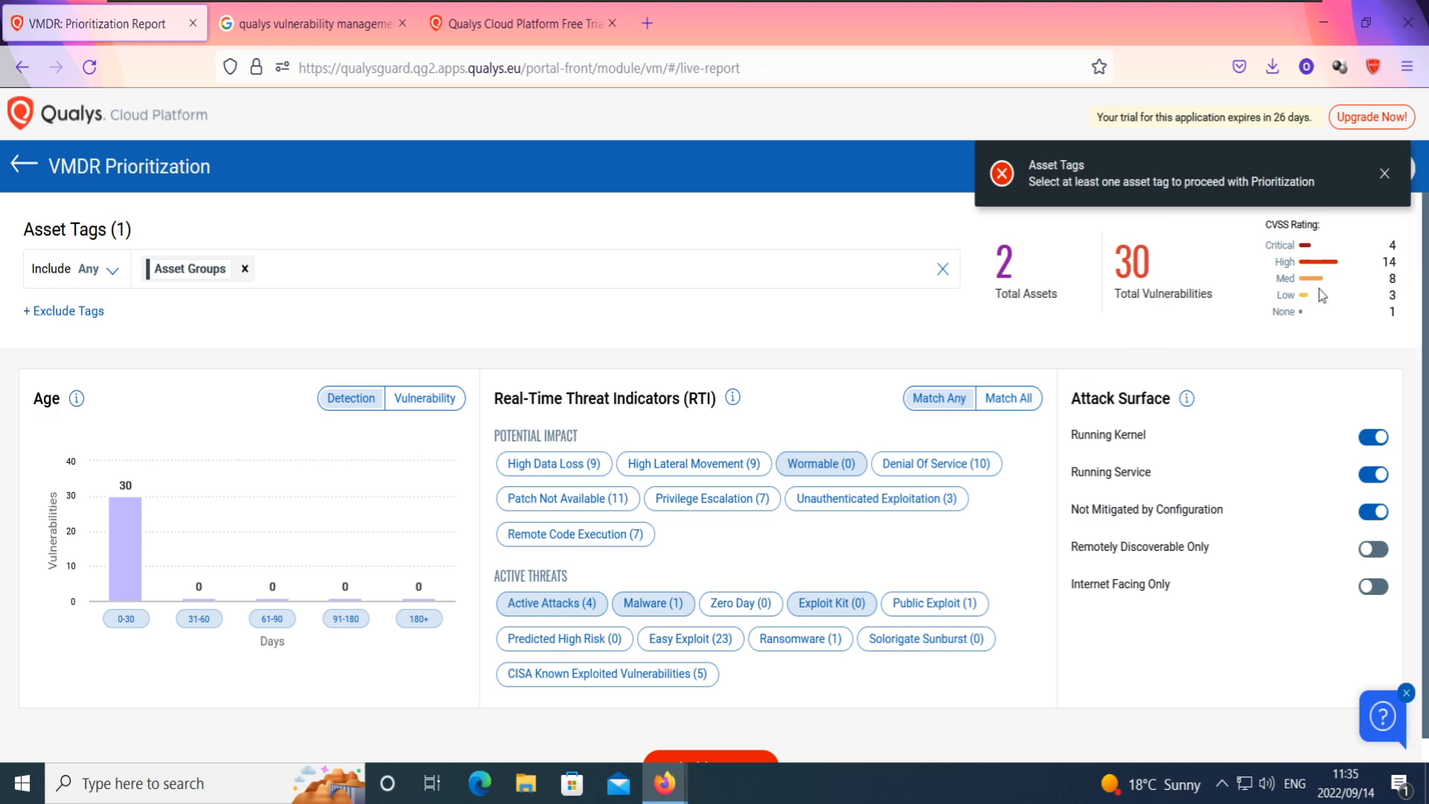
# Step: Prioritize with Active Attacks, Public Exploit, Ransomware, Easy Exploit, Predicted High Risk, High Lateral Movement and High Data Loss
pyautogui.scroll(-1, 536, 506)
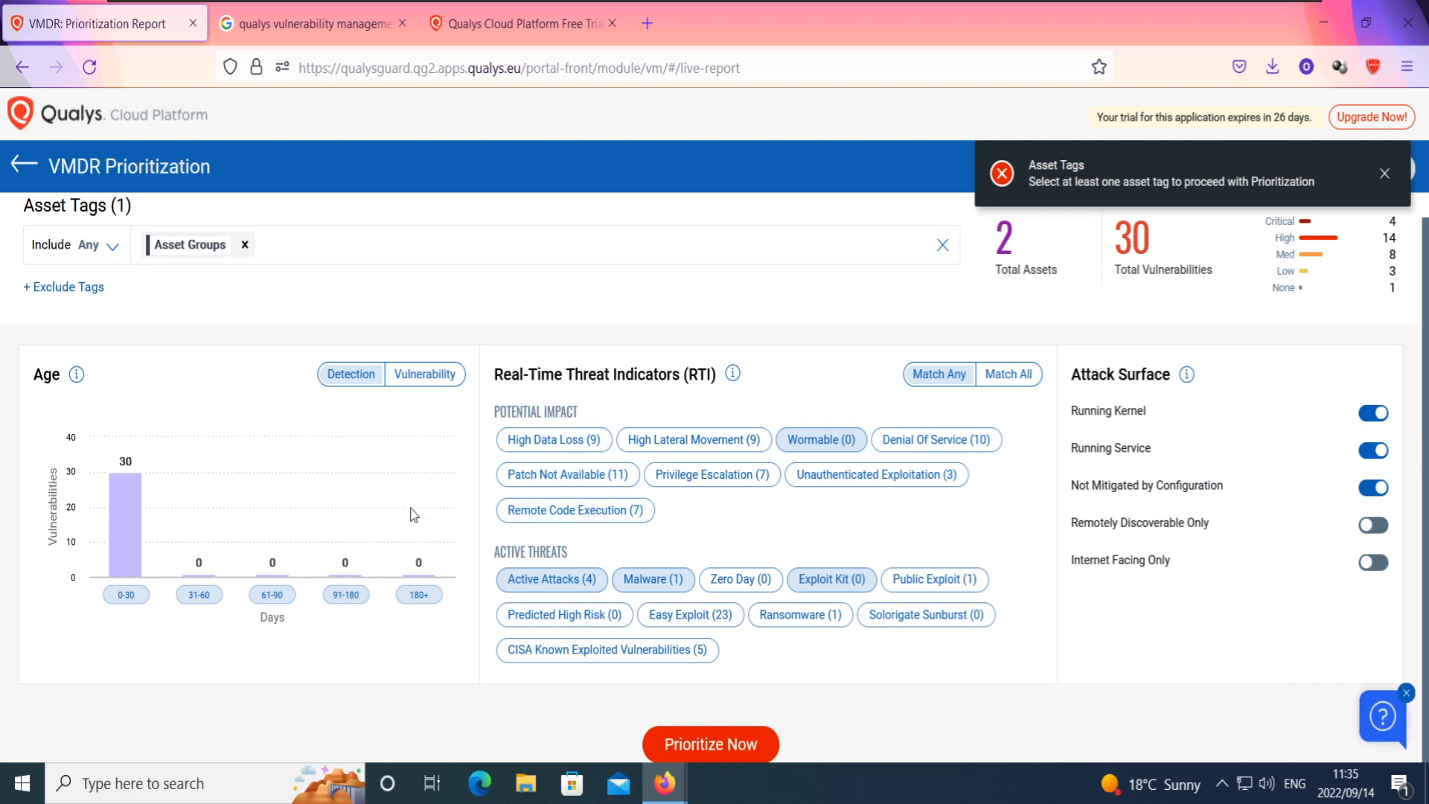
pyautogui.click(548, 585)
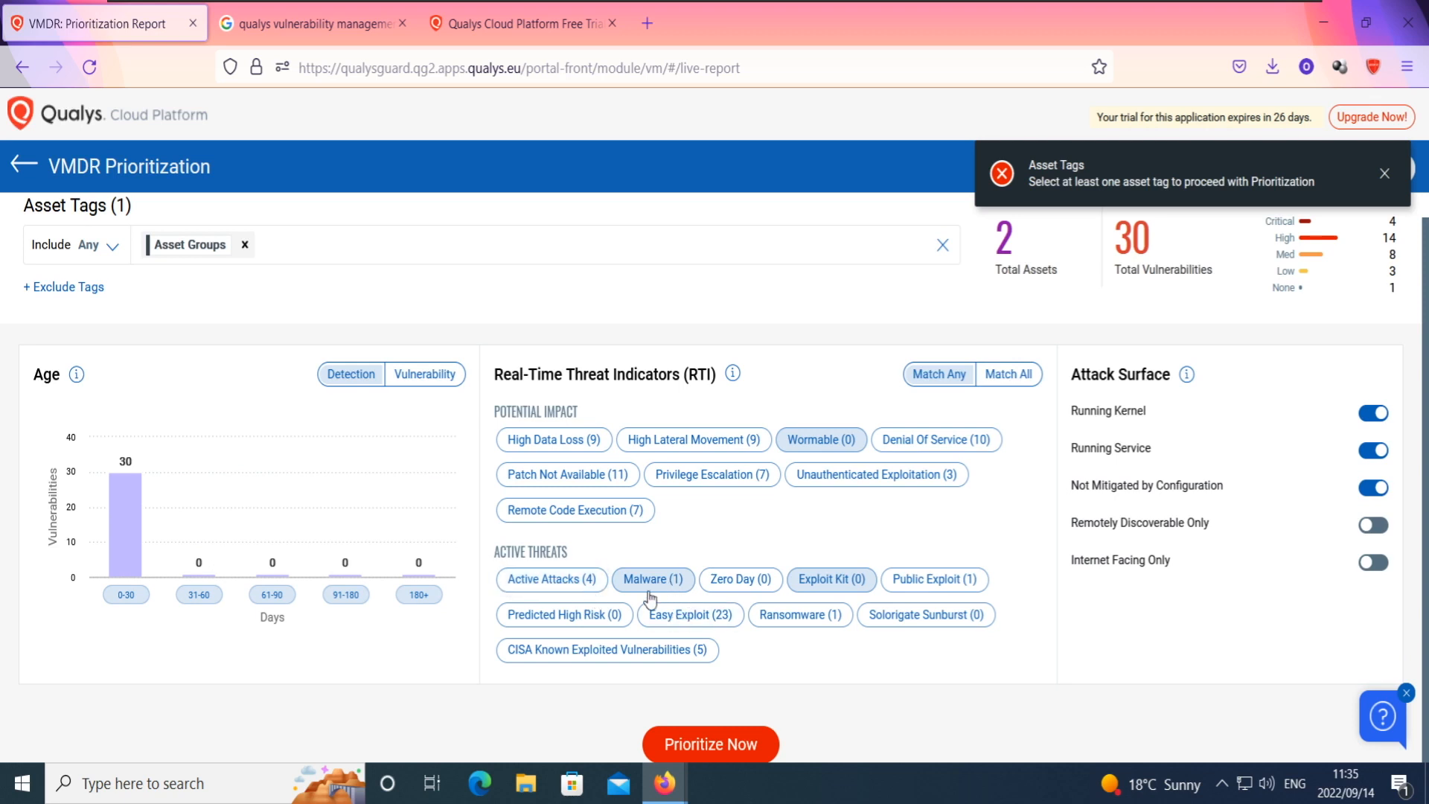
pyautogui.click(577, 586)
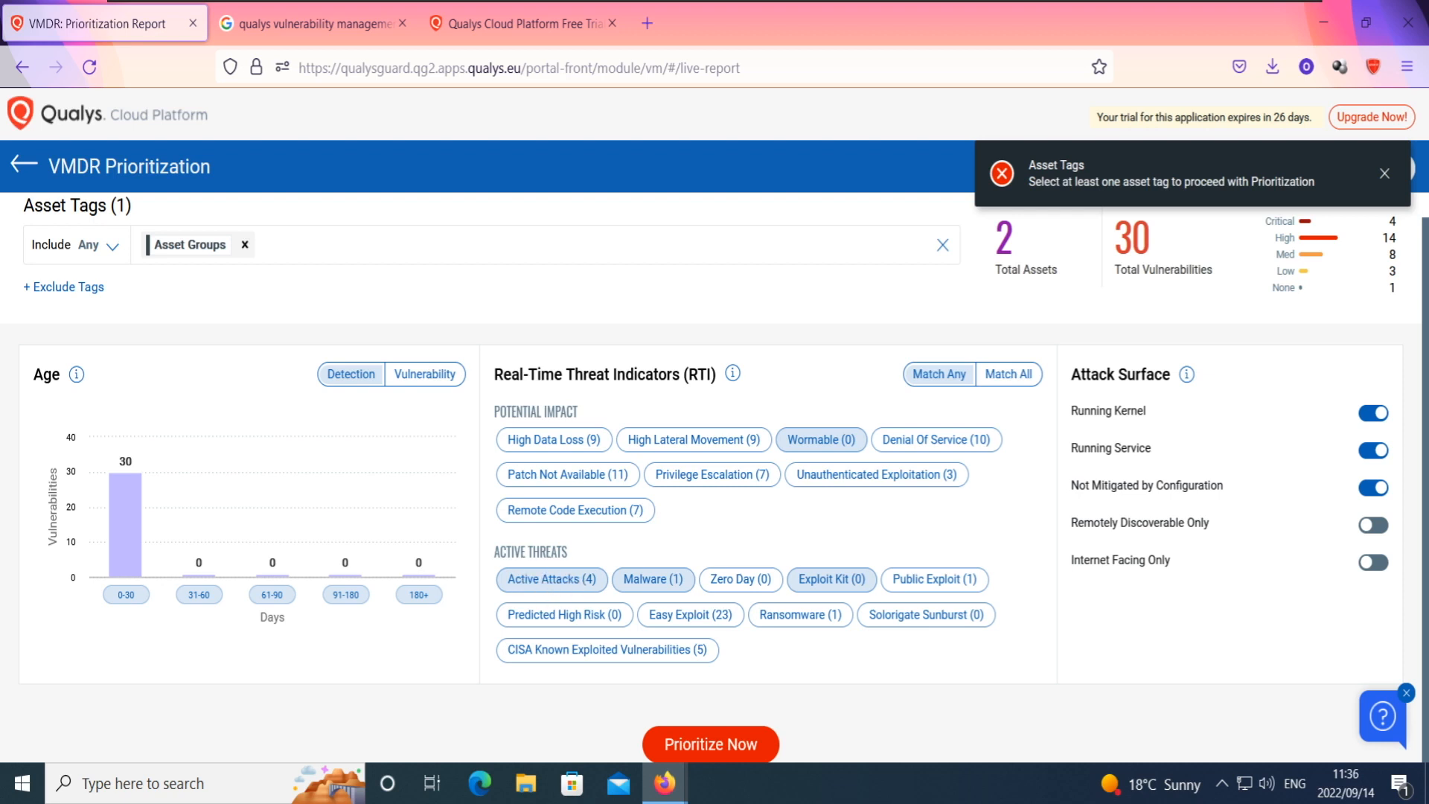
pyautogui.click(904, 579)
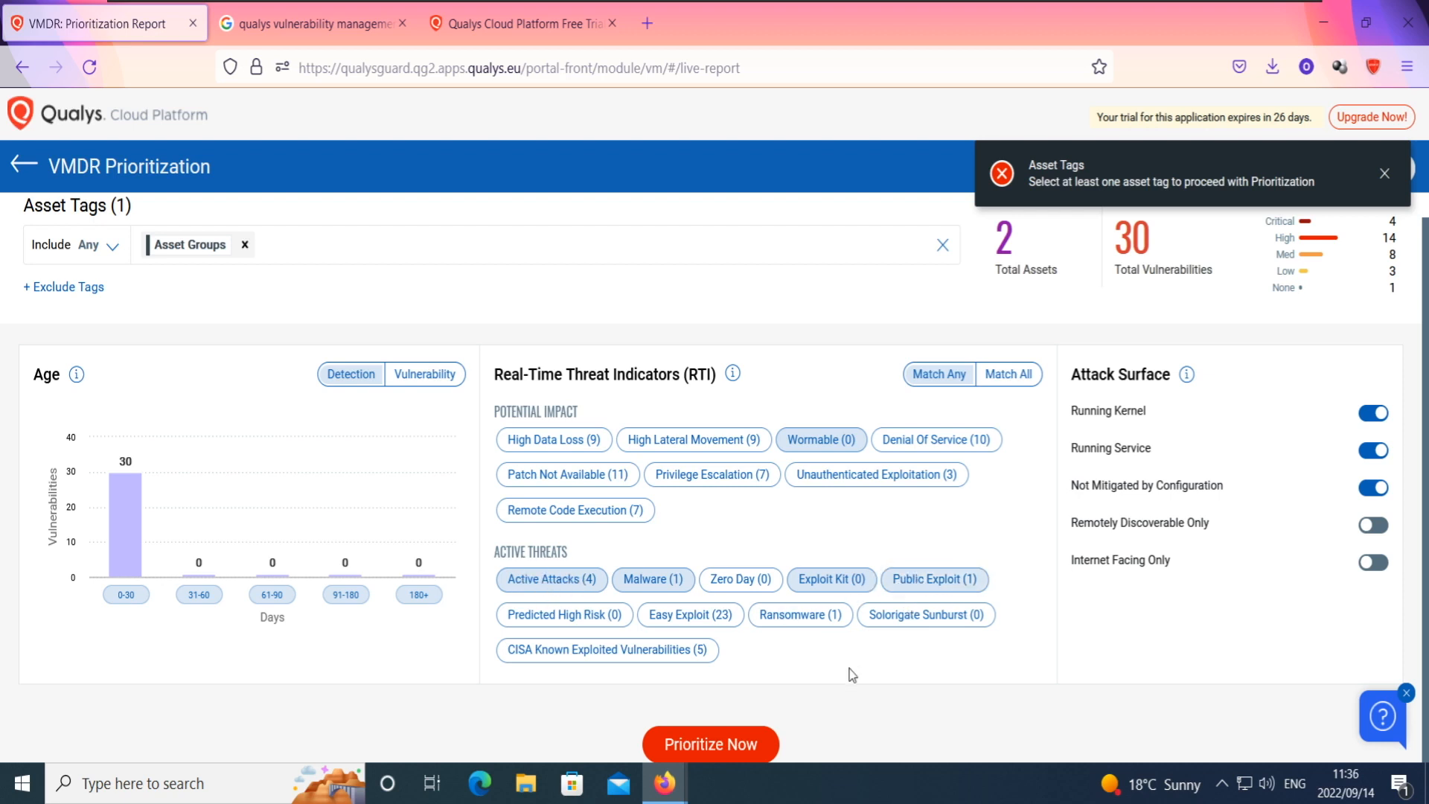
pyautogui.click(775, 615)
pyautogui.click(685, 615)
pyautogui.click(574, 616)
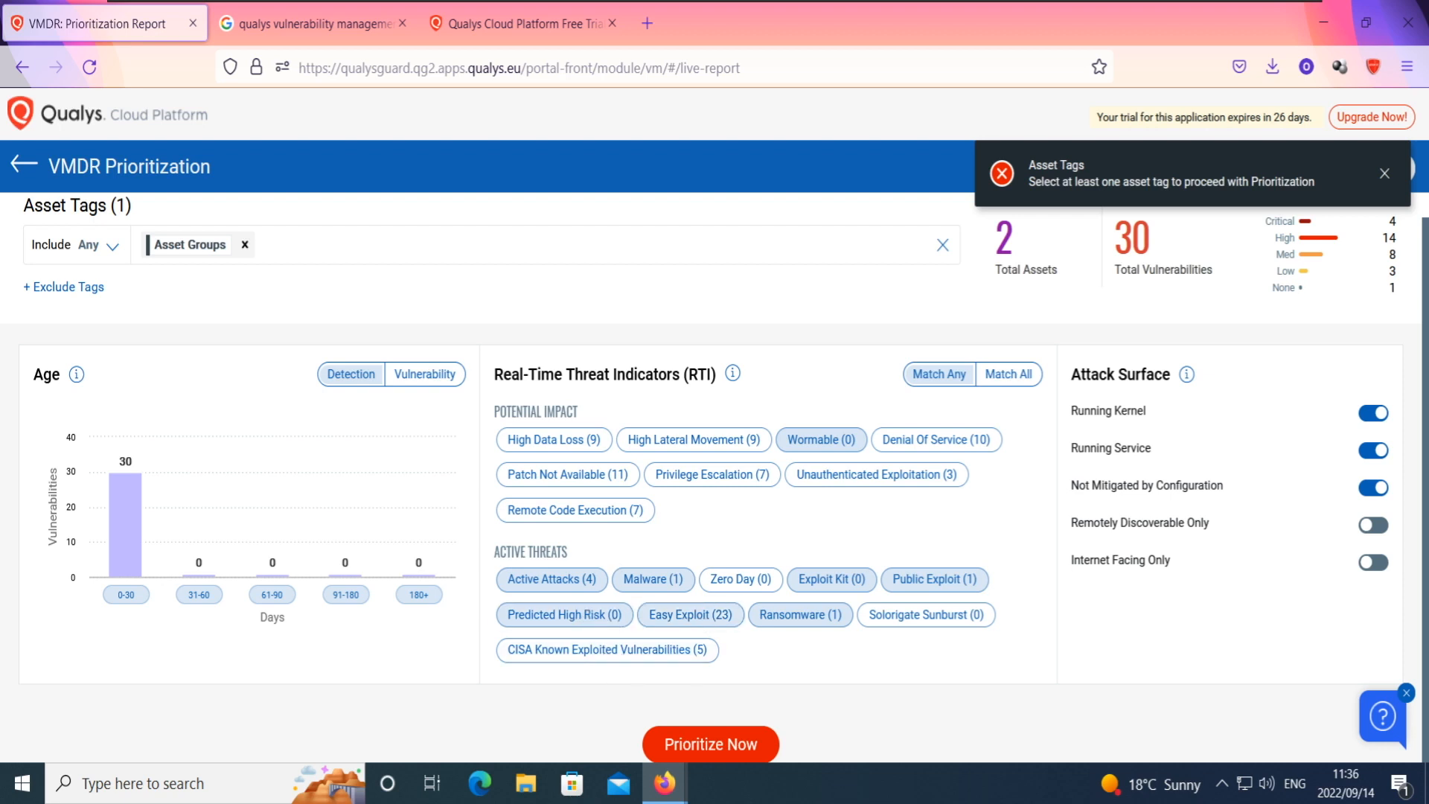
pyautogui.click(692, 440)
pyautogui.click(547, 441)
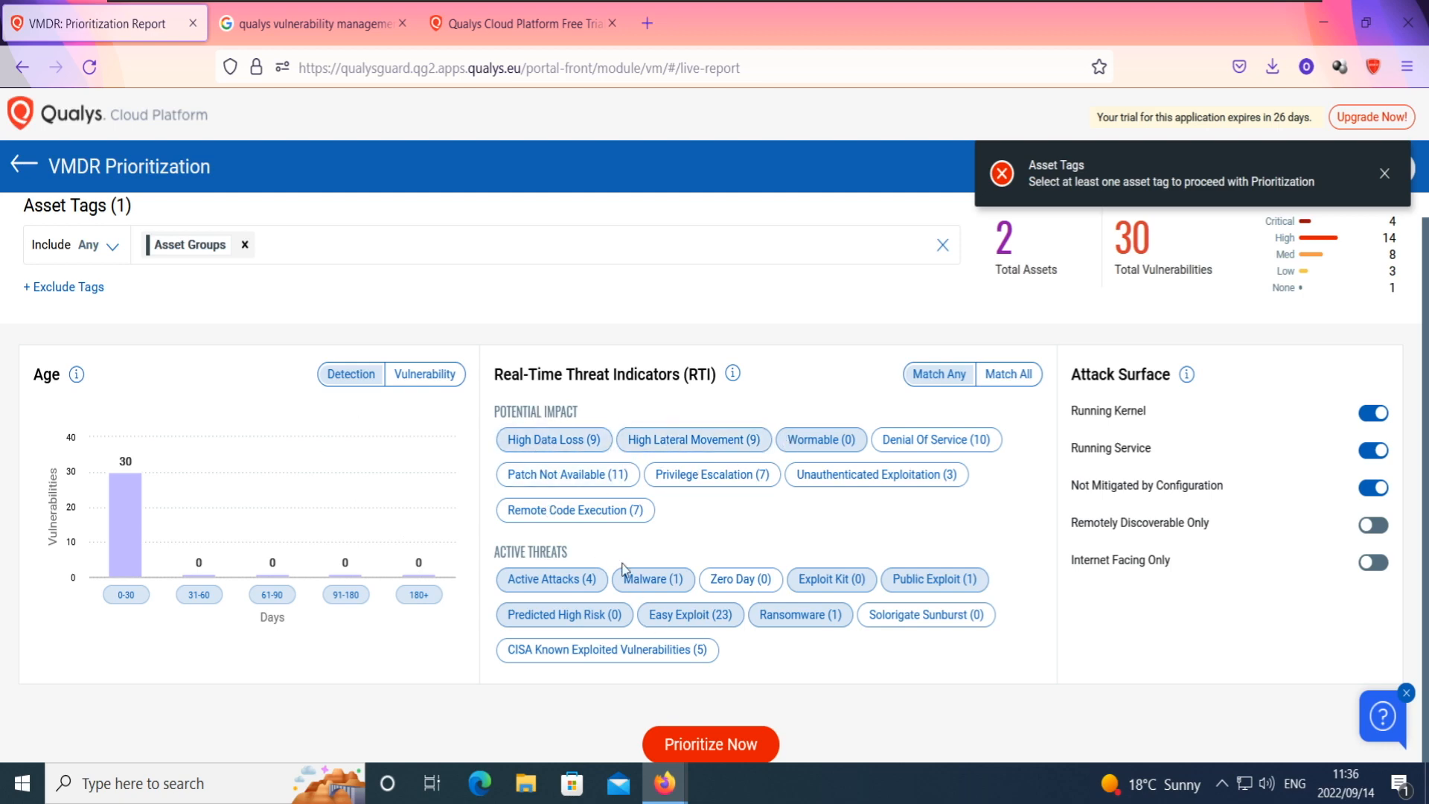
pyautogui.click(721, 744)
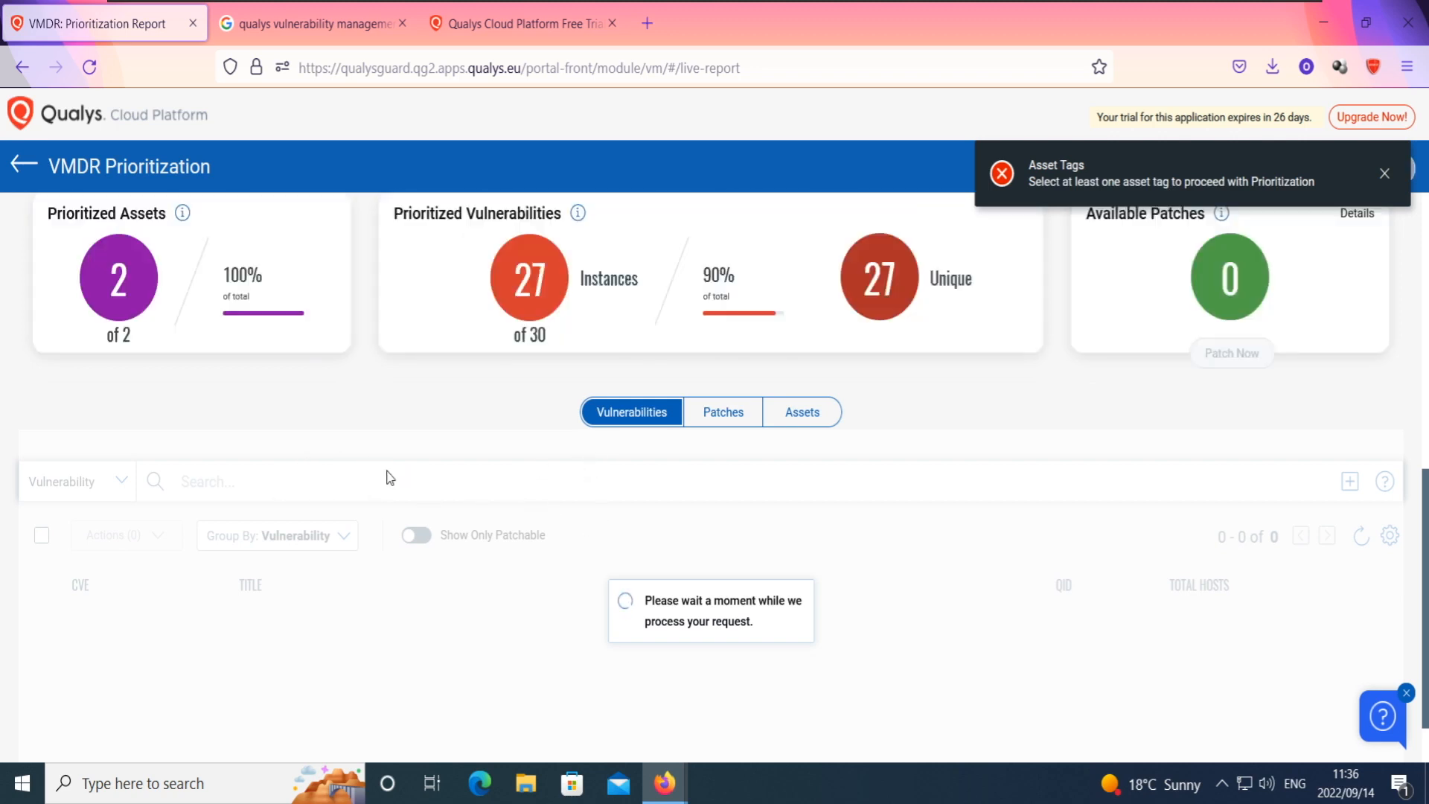
# Step: Patch the April 2022 Windows security update and activate the asset for Patch Management
pyautogui.scroll(3, 406, 454)
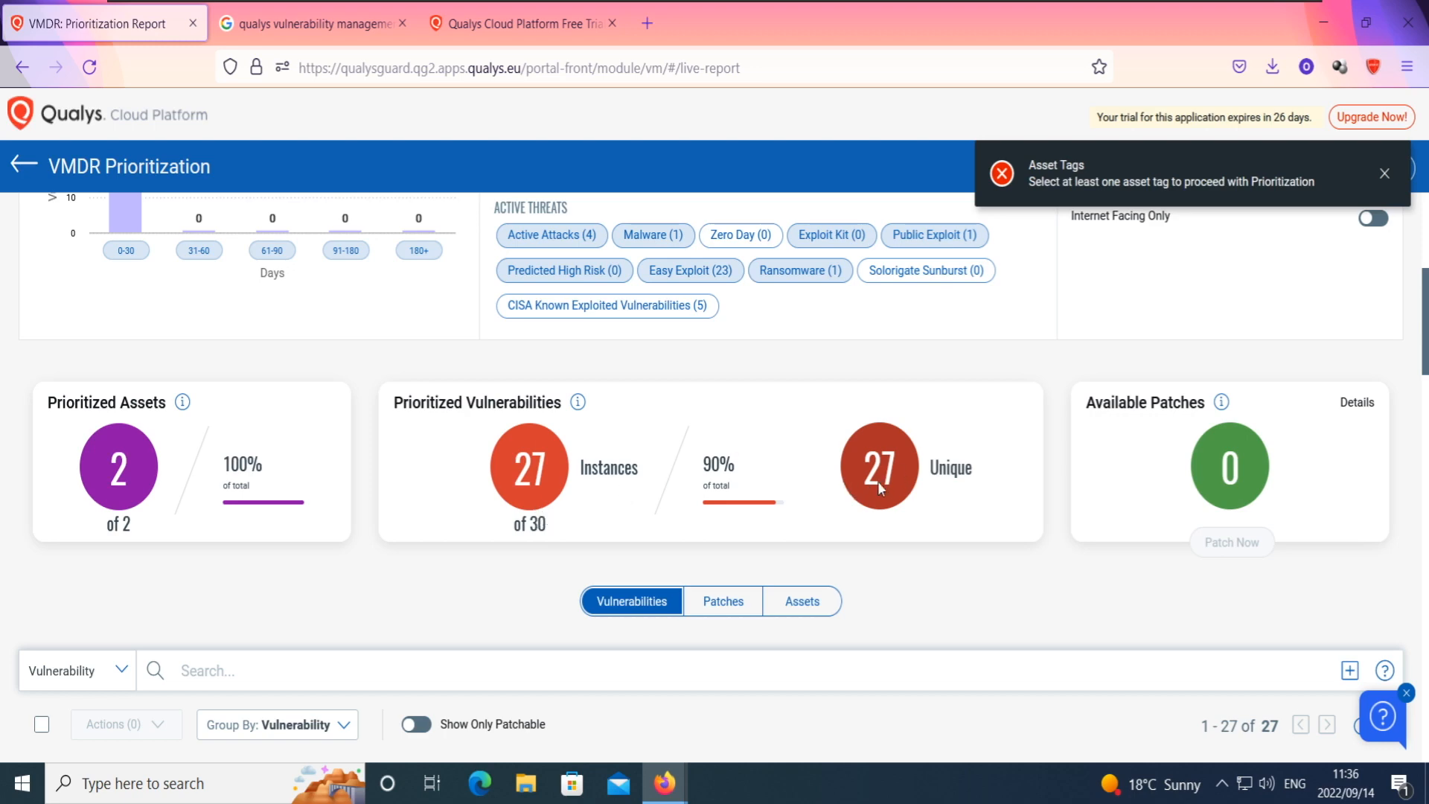
pyautogui.scroll(-5, 1190, 429)
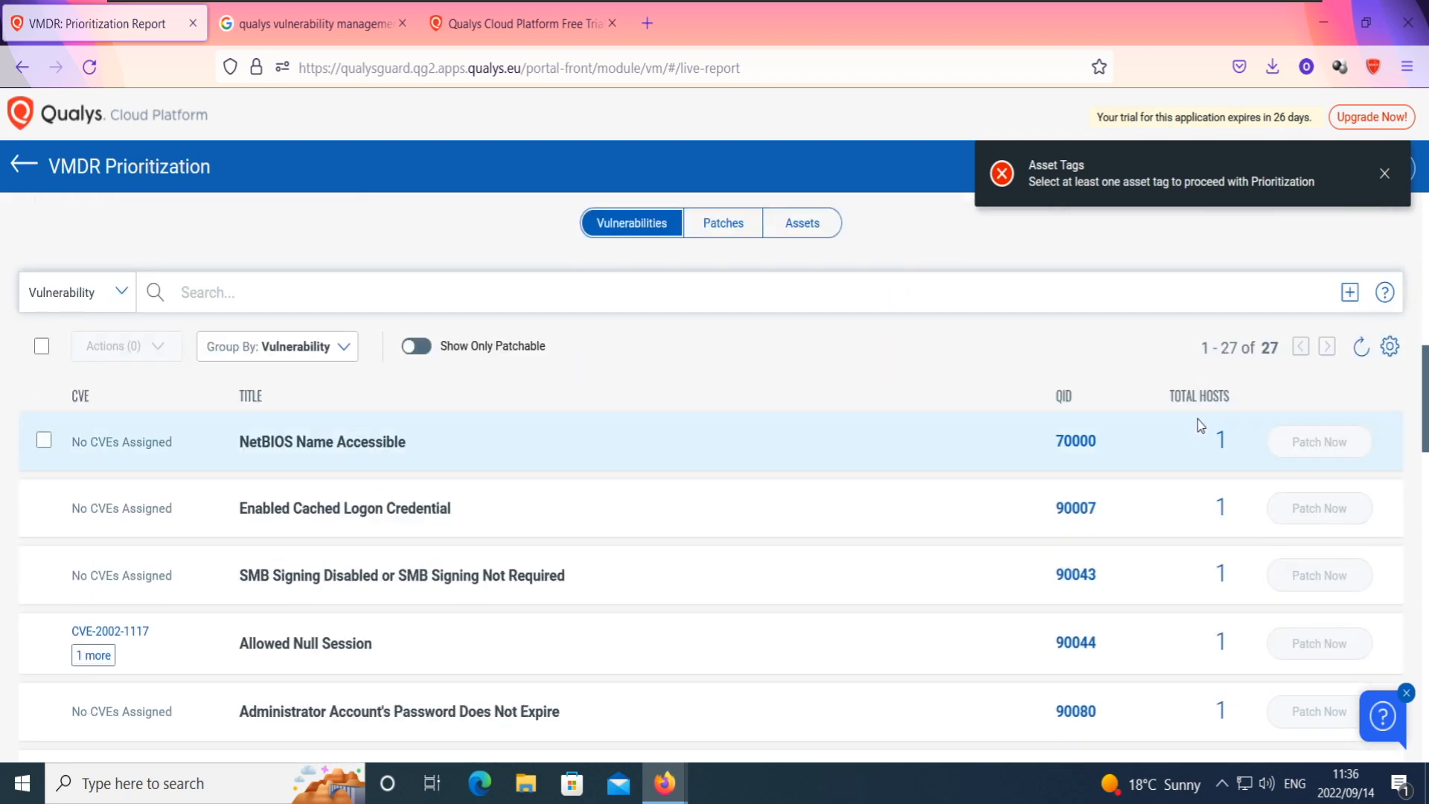
pyautogui.scroll(-5, 1199, 421)
pyautogui.scroll(-6, 745, 501)
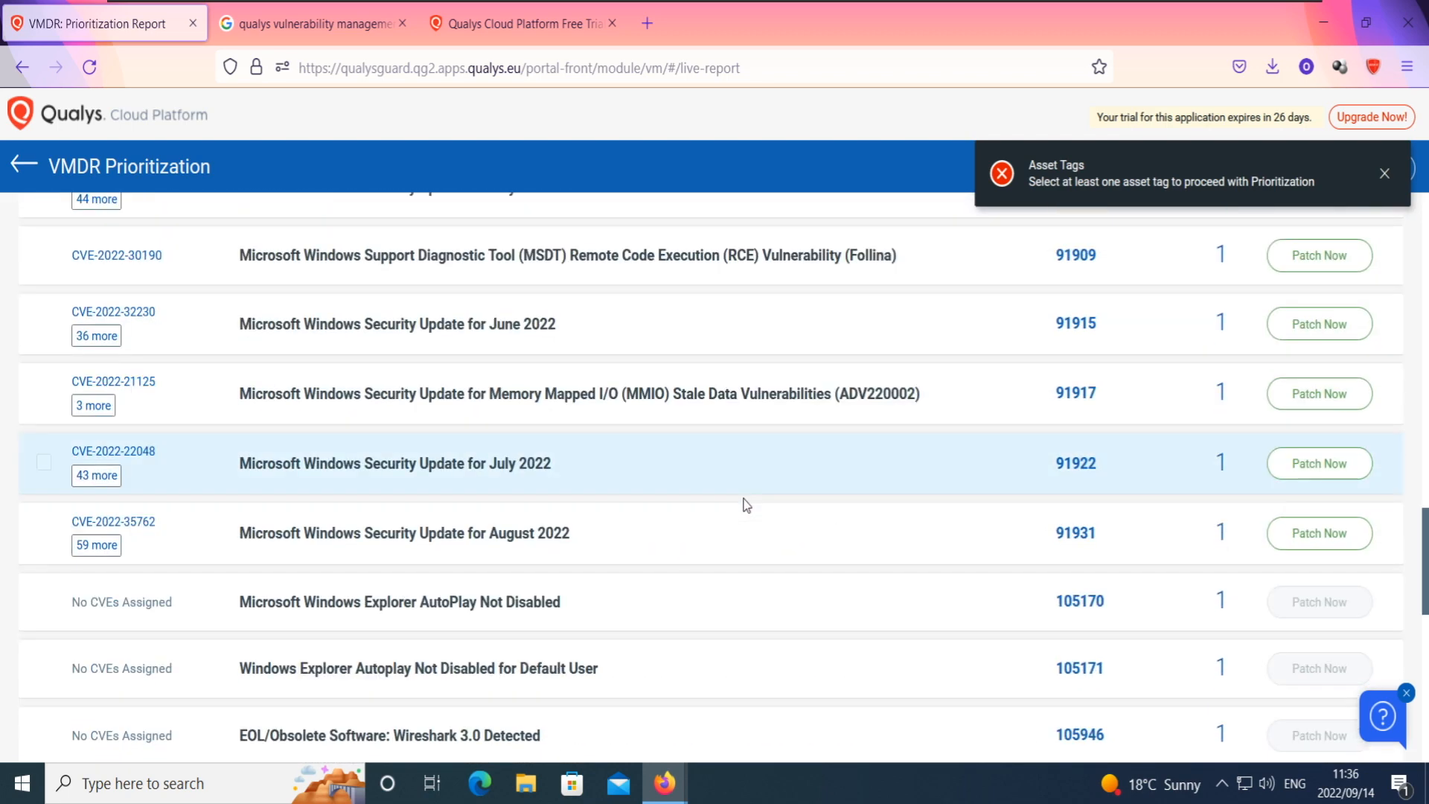
pyautogui.scroll(6, 744, 501)
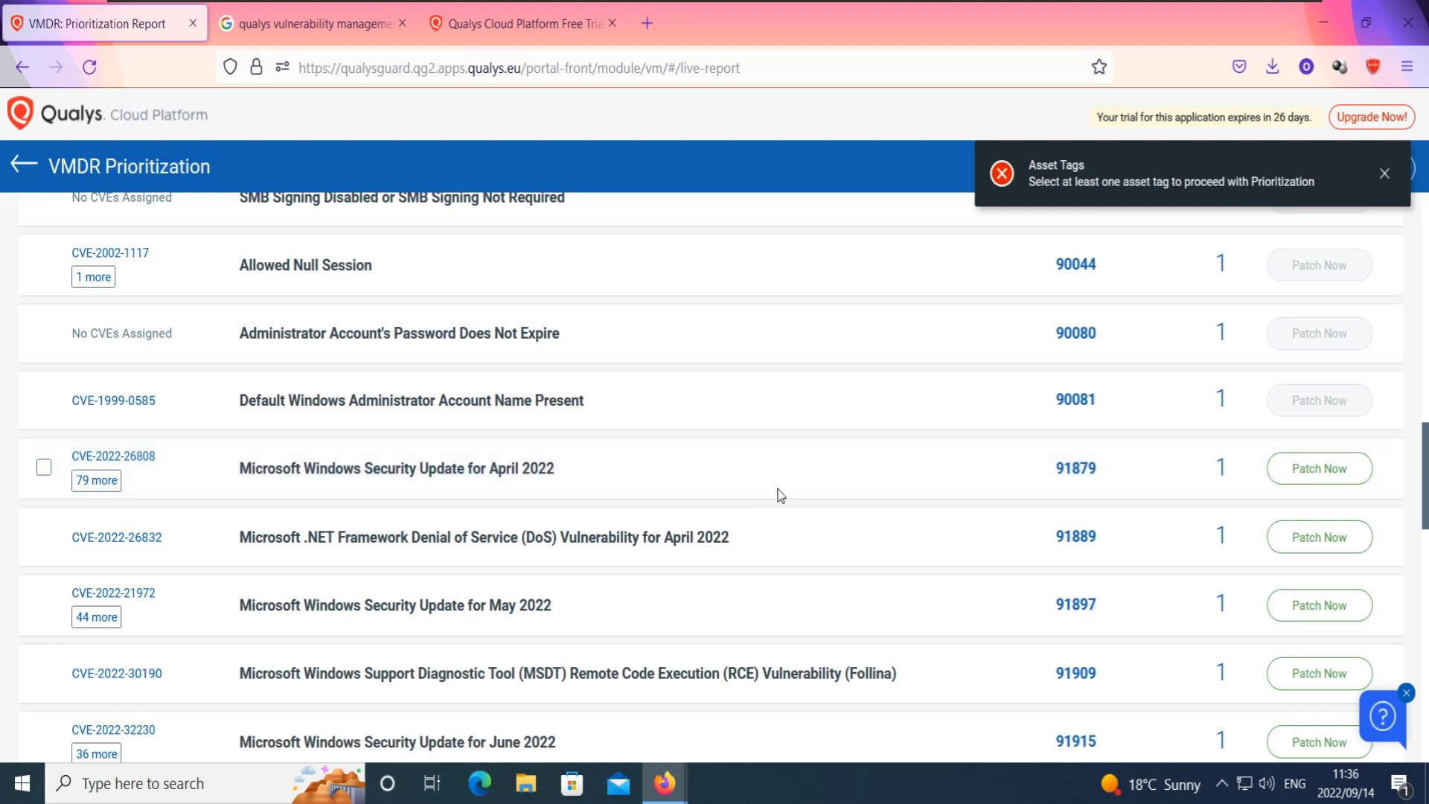
pyautogui.scroll(4, 711, 473)
pyautogui.scroll(-5, 714, 466)
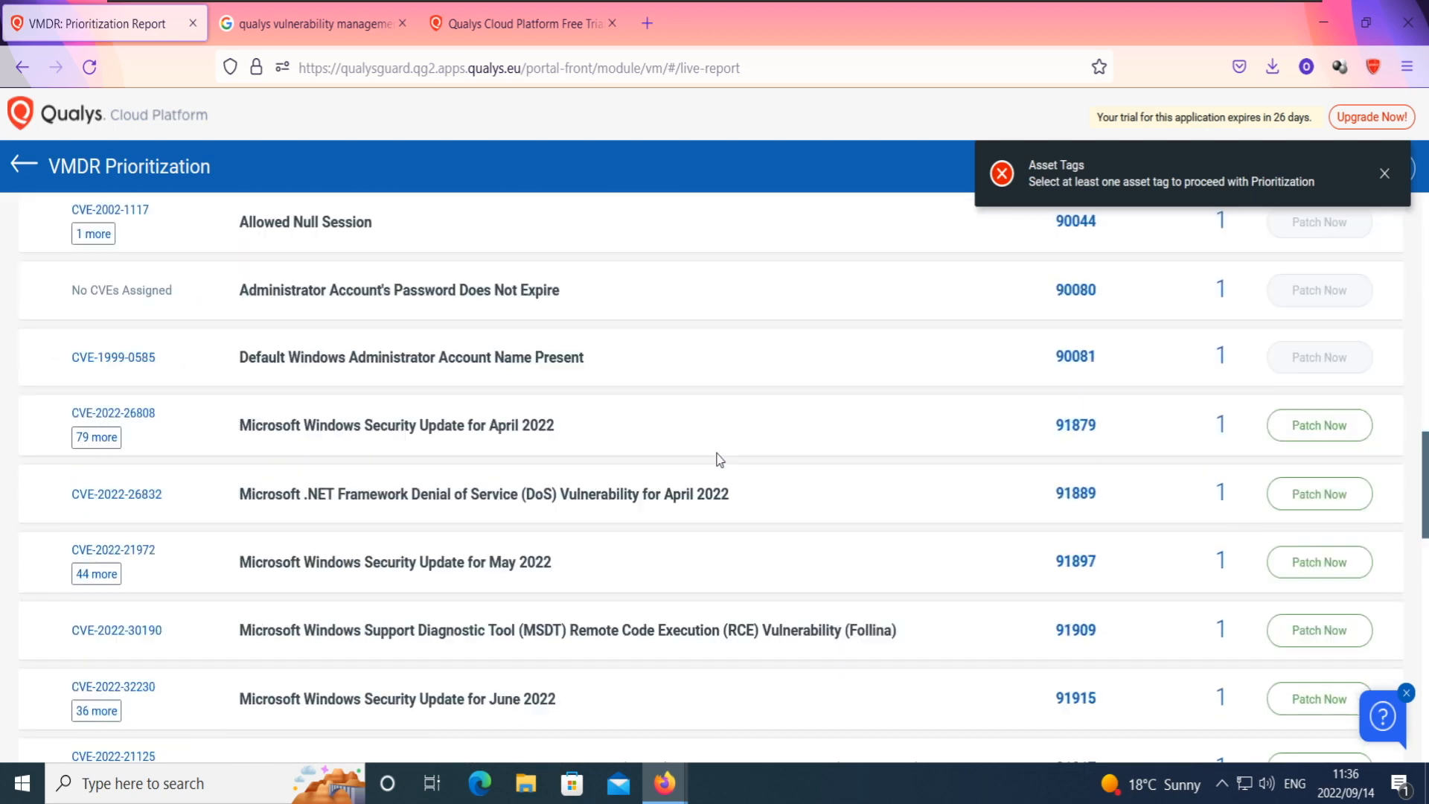
pyautogui.click(1319, 373)
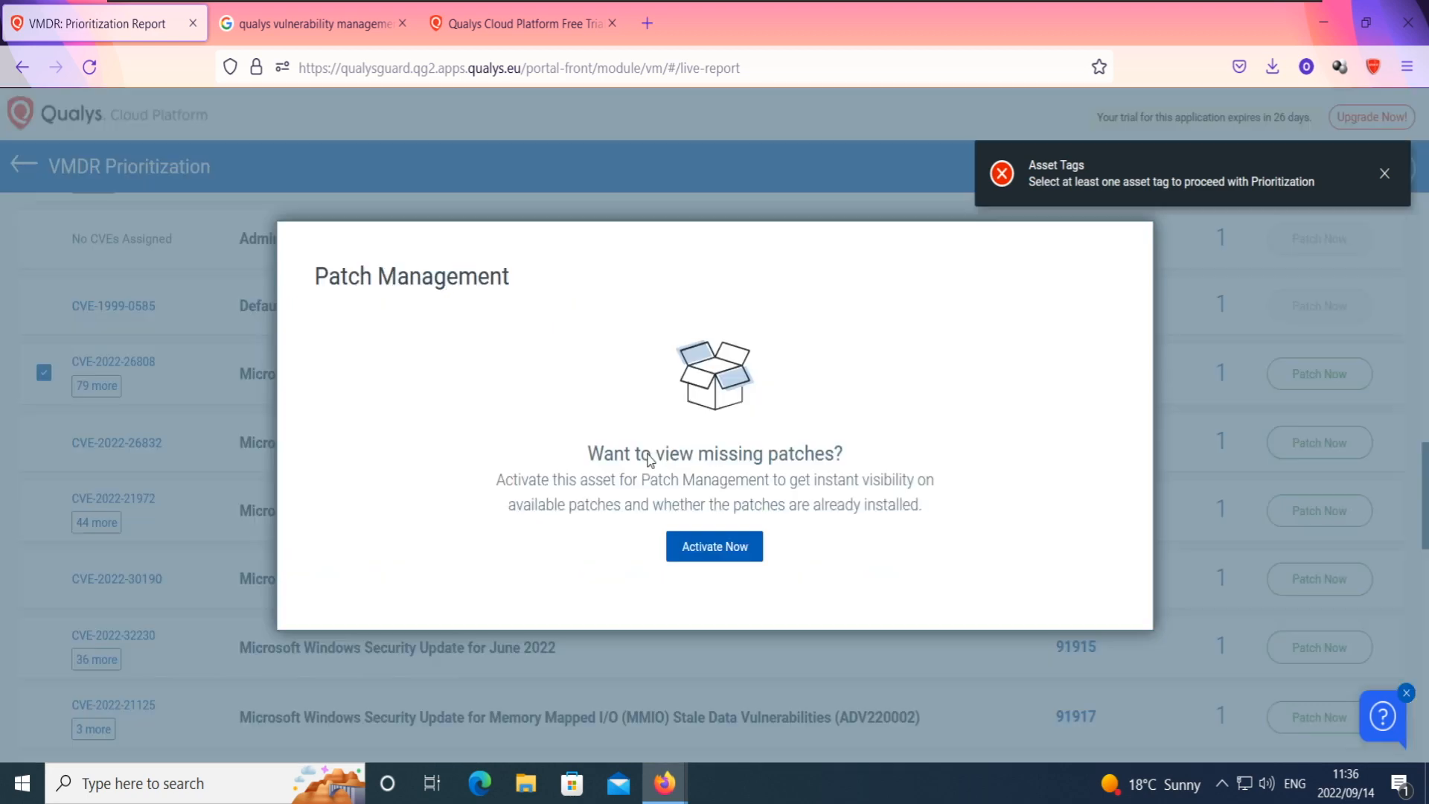
pyautogui.click(713, 551)
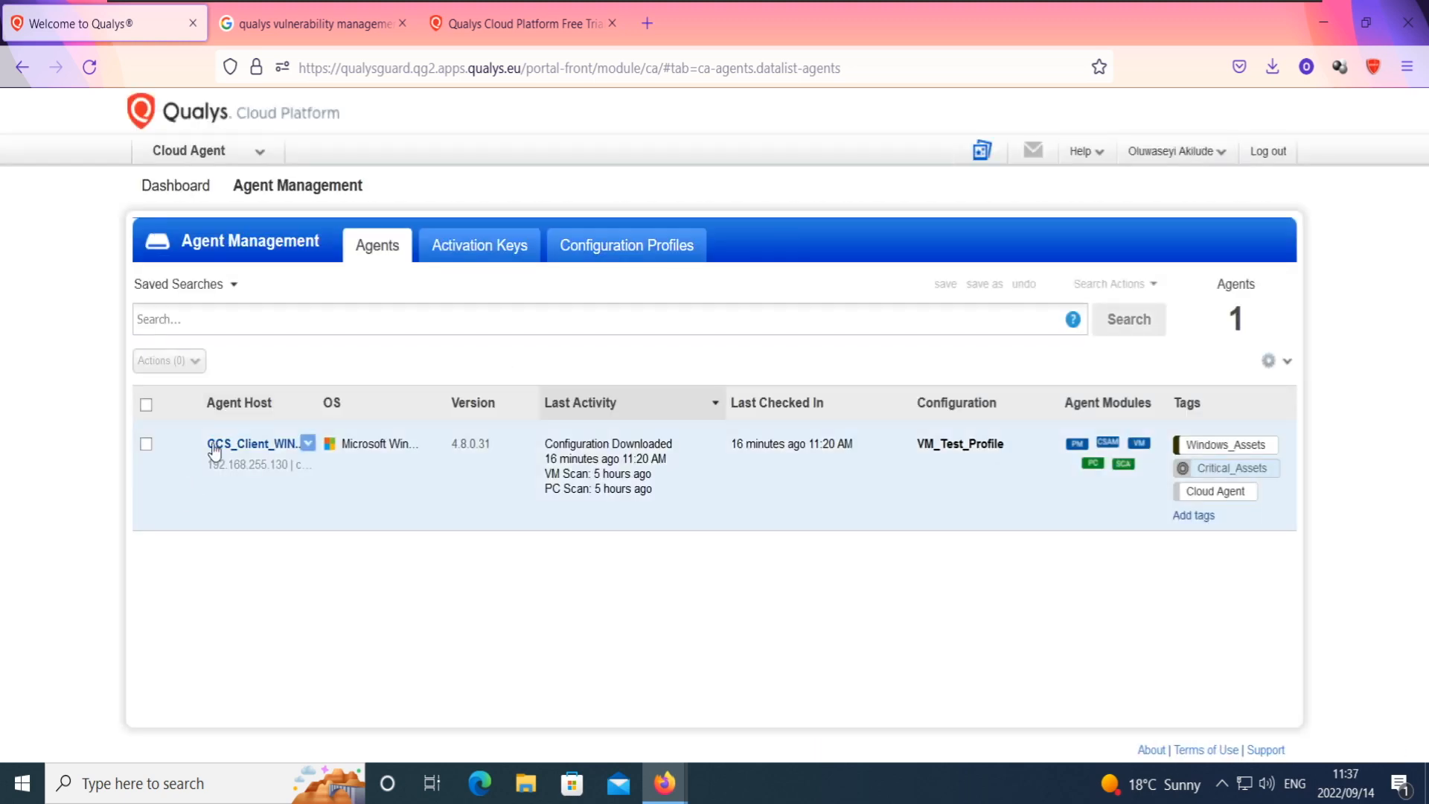
# Step: Select the single agent host and view its Quick Actions menu without choosing an action
pyautogui.click(146, 443)
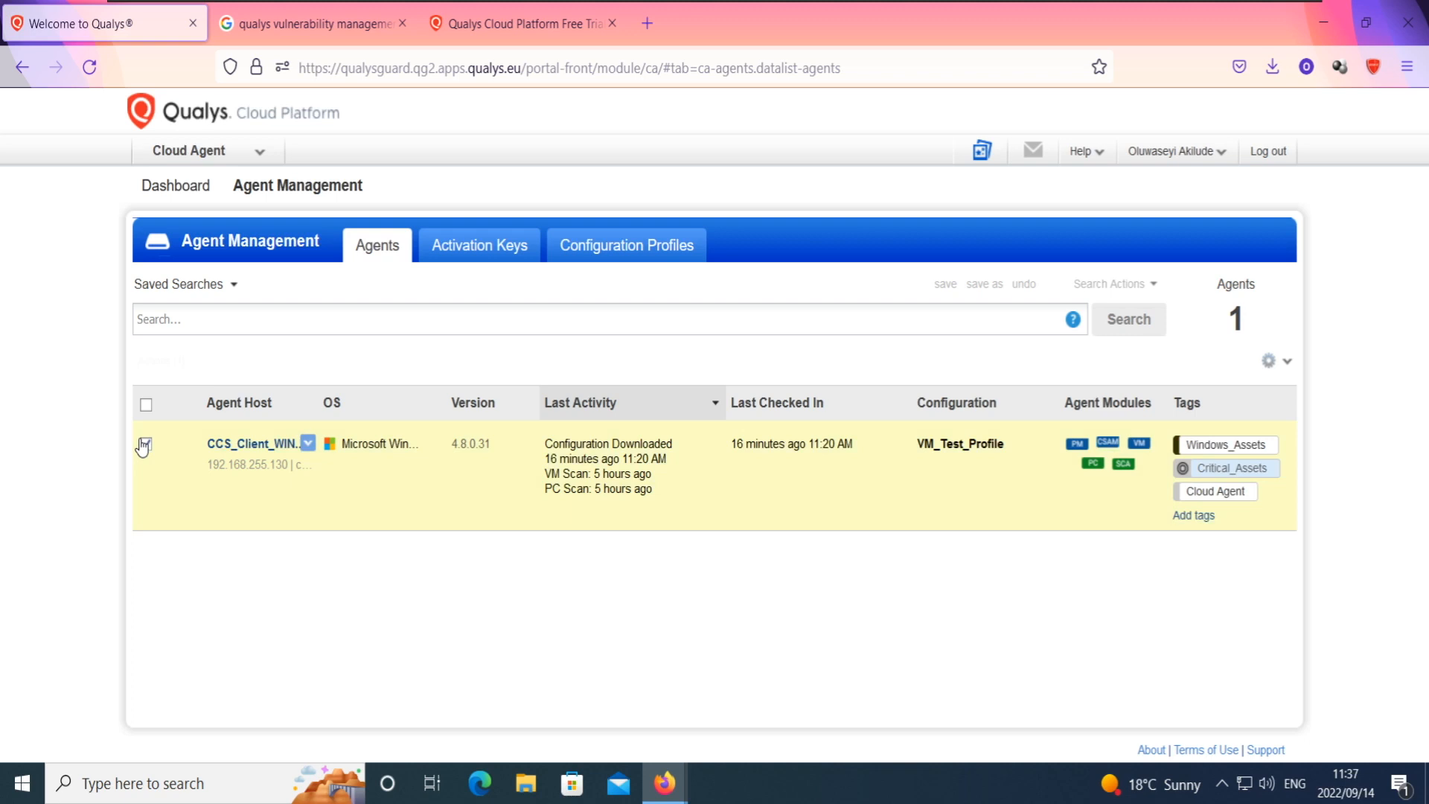
pyautogui.click(308, 444)
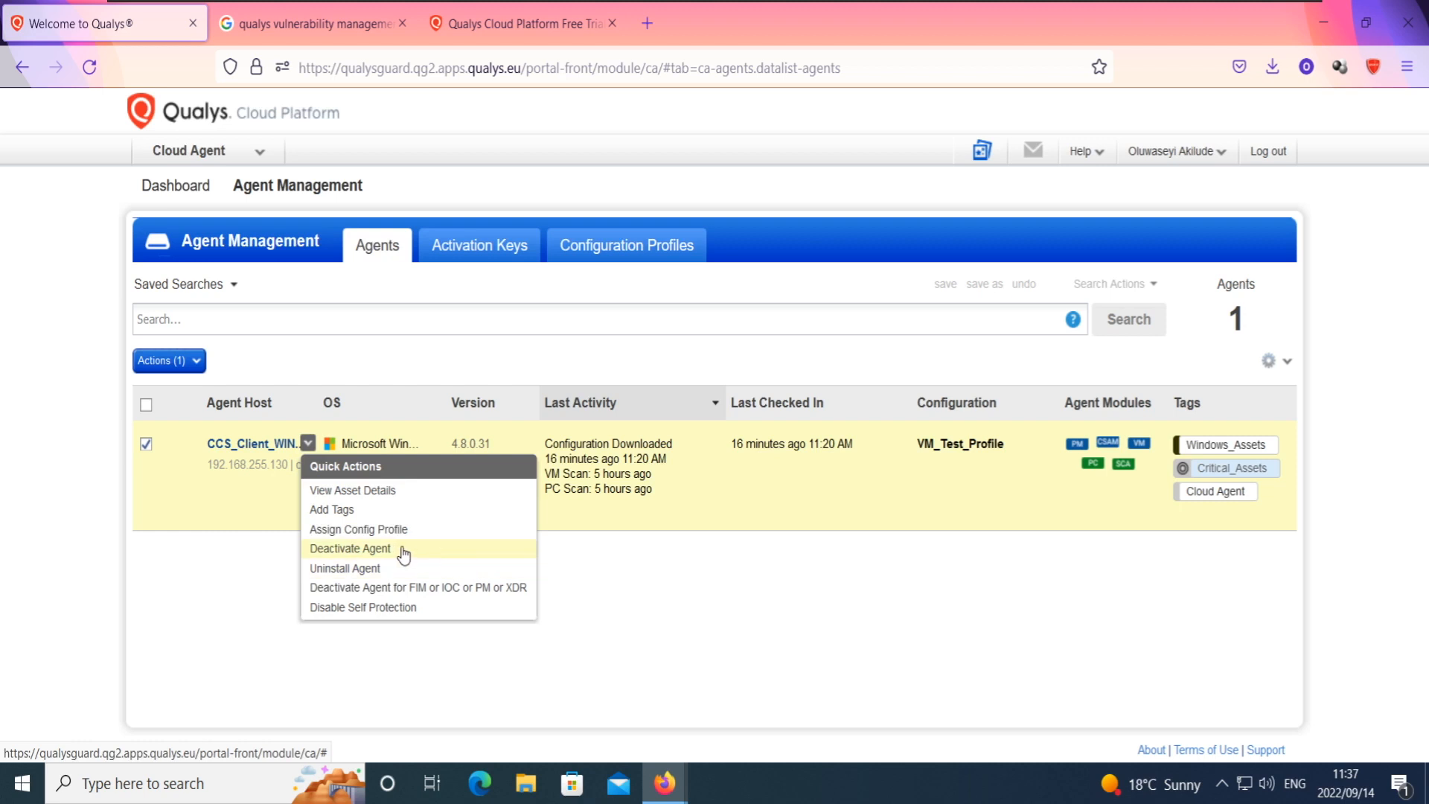
pyautogui.click(625, 614)
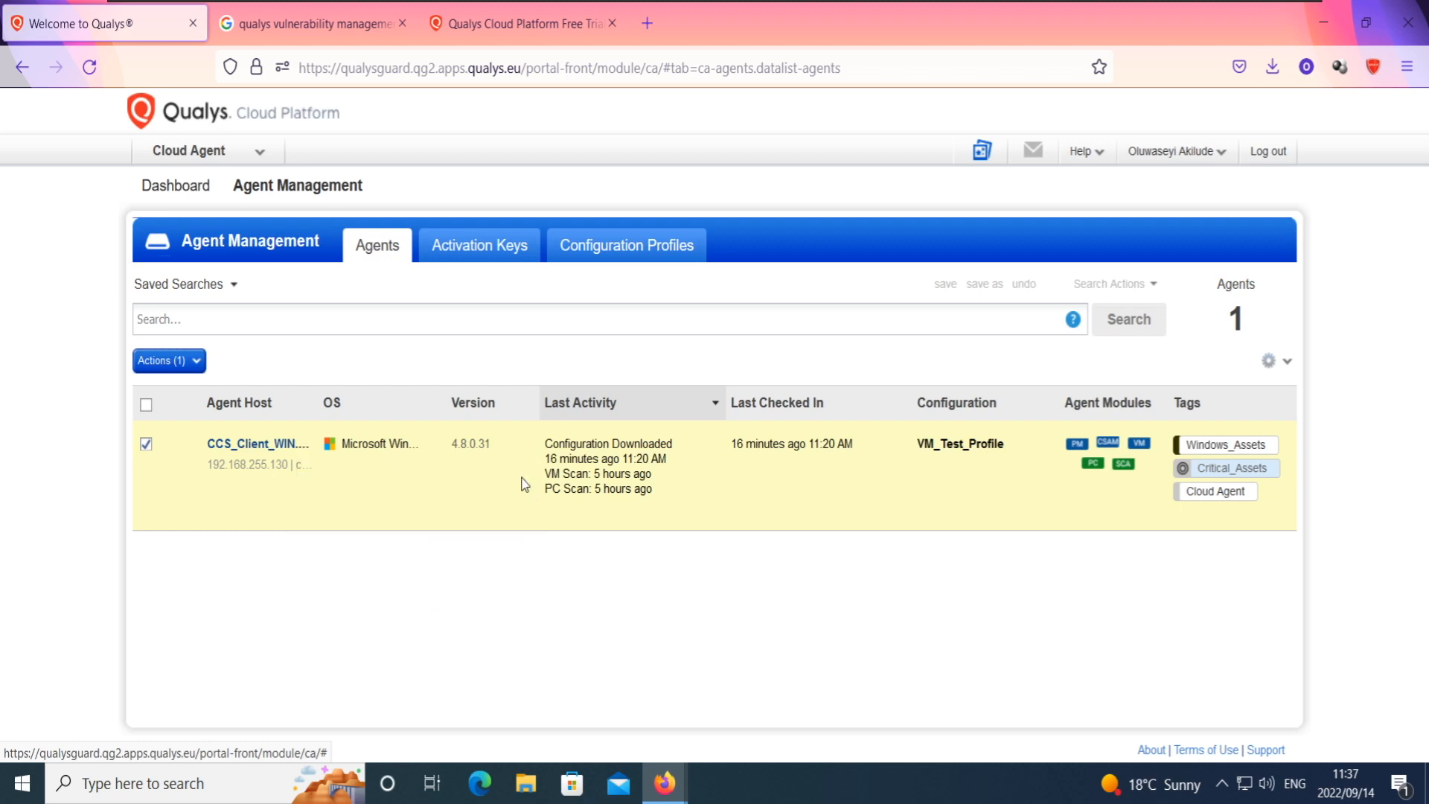
# Step: Review the Activation Keys and the Cloud Agent dashboard showing 1 Windows 10 agent, then list the modules
pyautogui.click(471, 254)
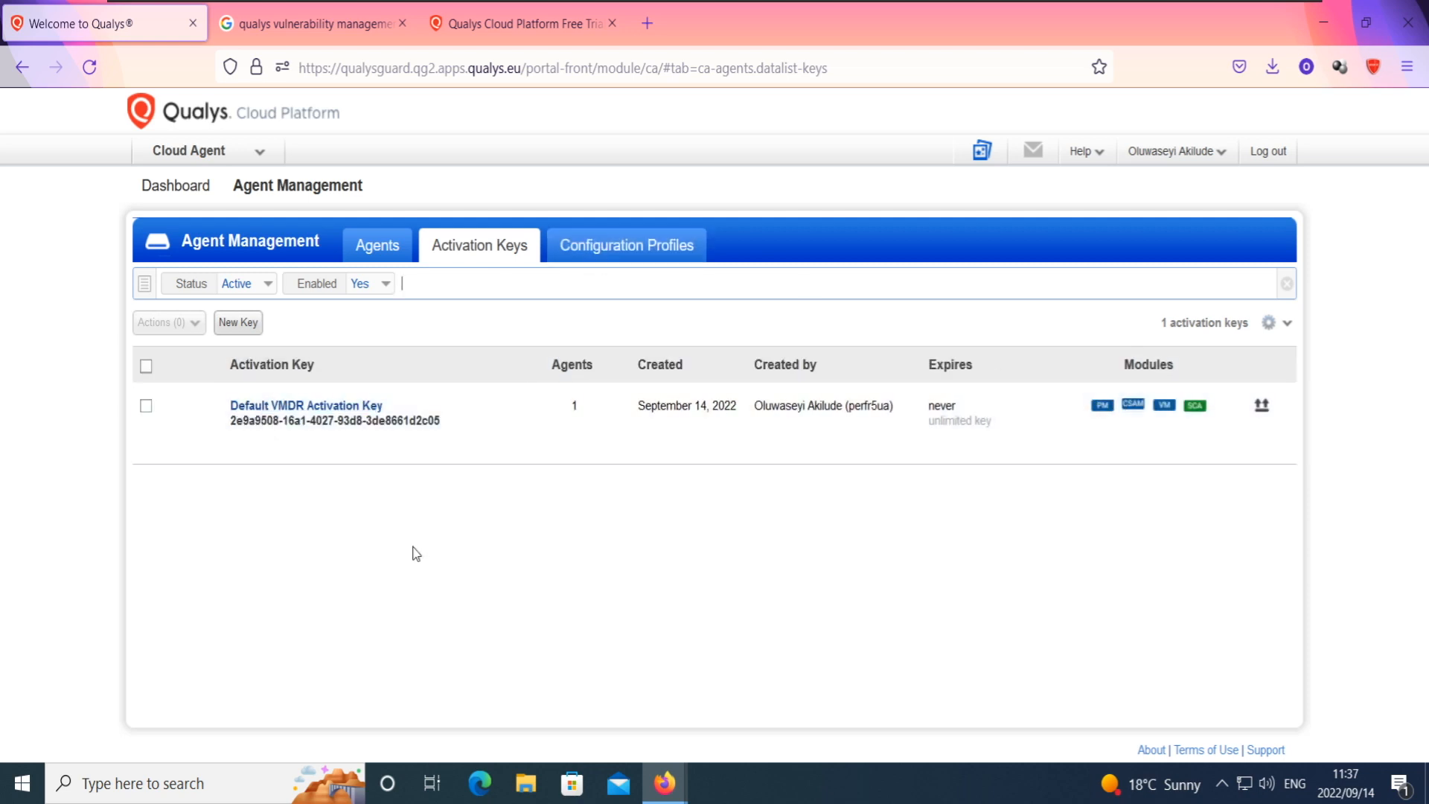
pyautogui.click(177, 192)
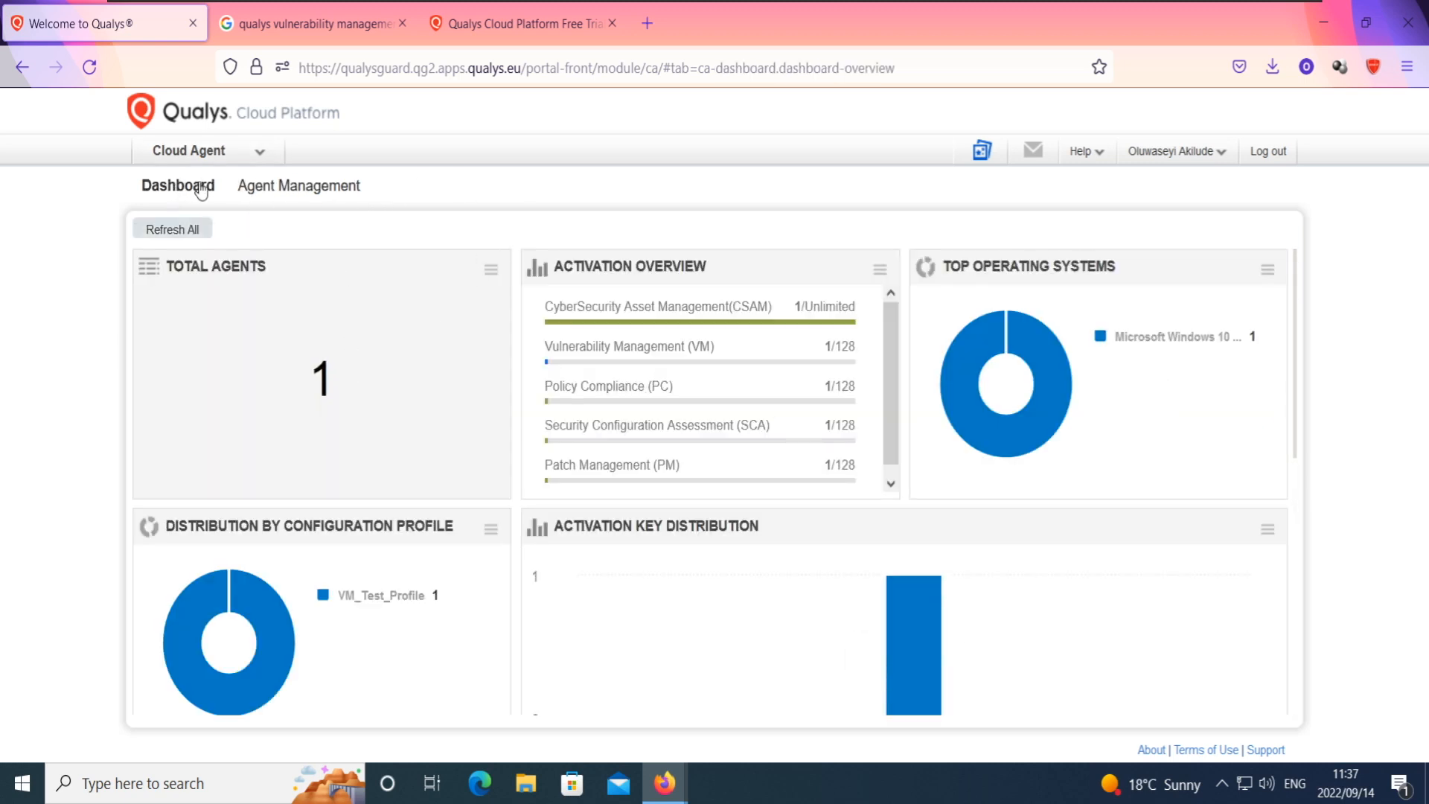
pyautogui.click(265, 155)
pyautogui.scroll(-5, 295, 492)
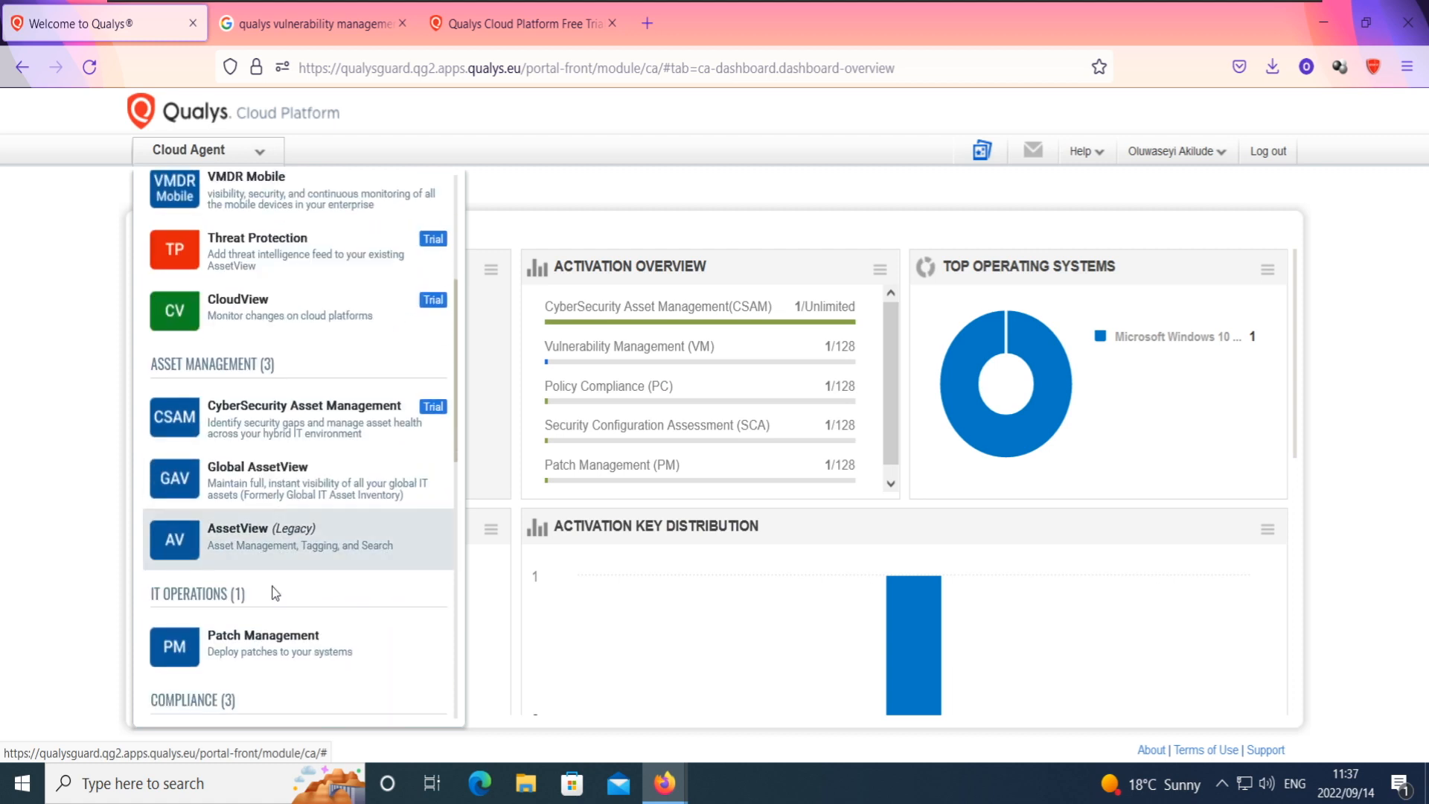
# Step: Switch to Patch Management, scroll through its dashboard widgets, and open the Windows Patch Catalog of 18 patches
pyautogui.click(277, 650)
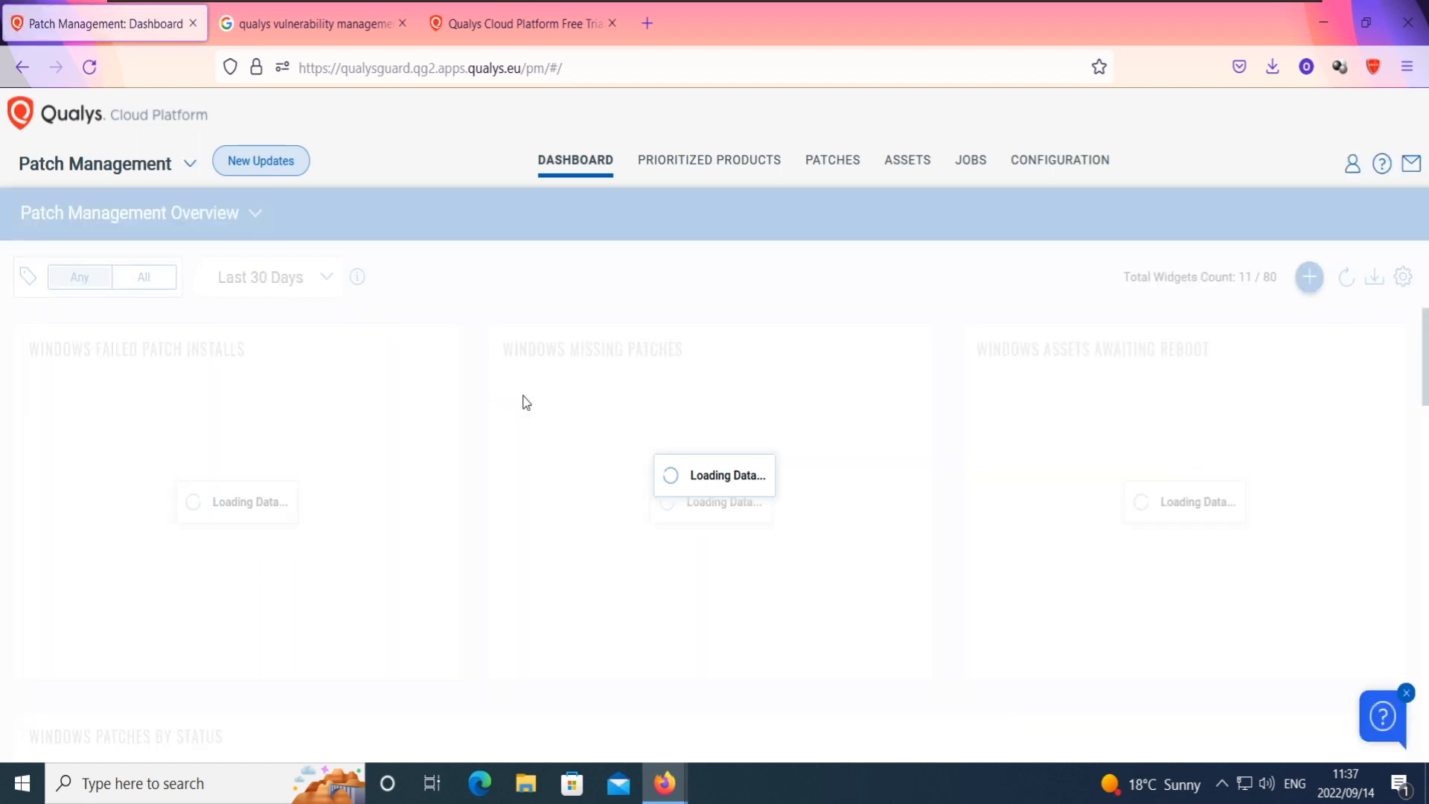
pyautogui.scroll(-2, 617, 474)
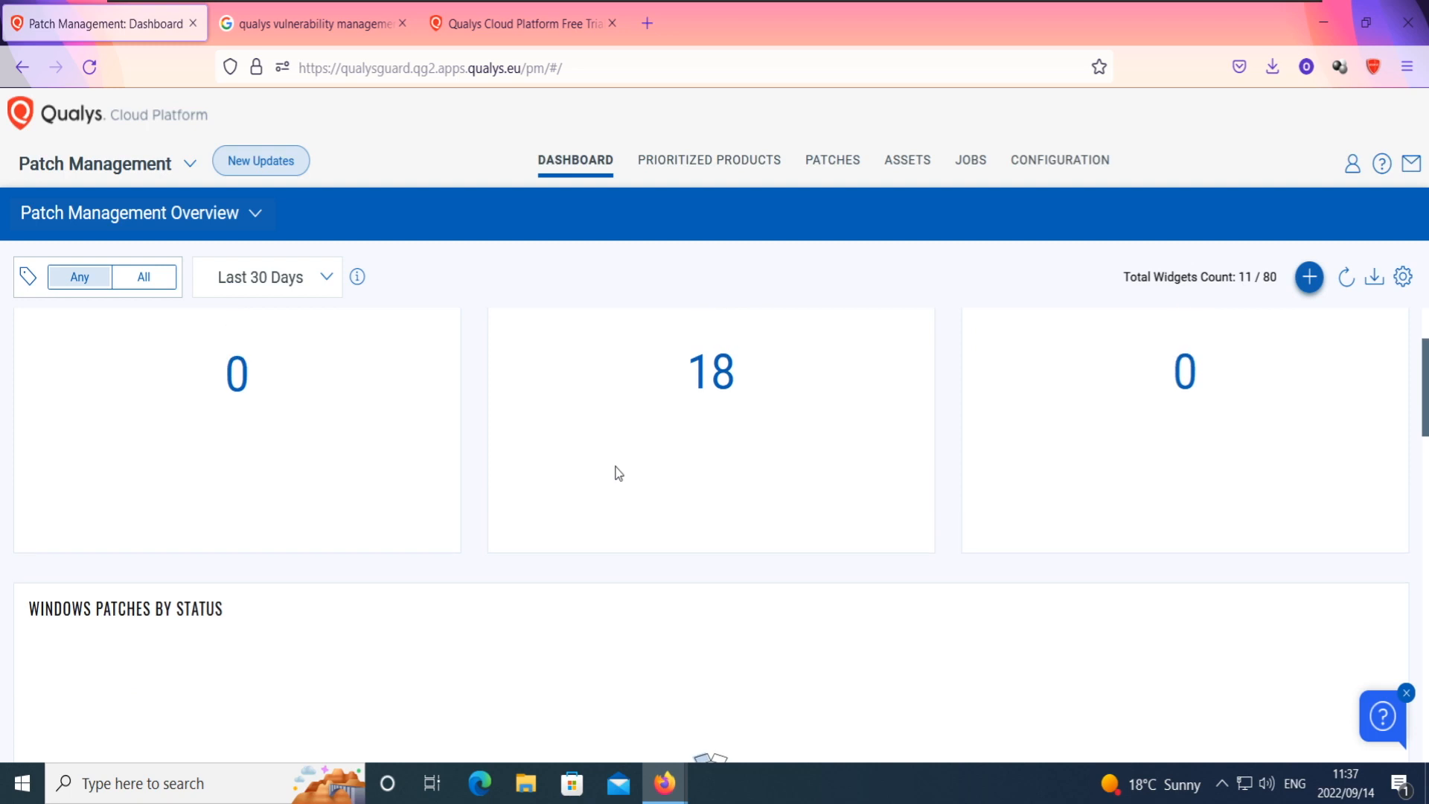
pyautogui.scroll(-3, 621, 471)
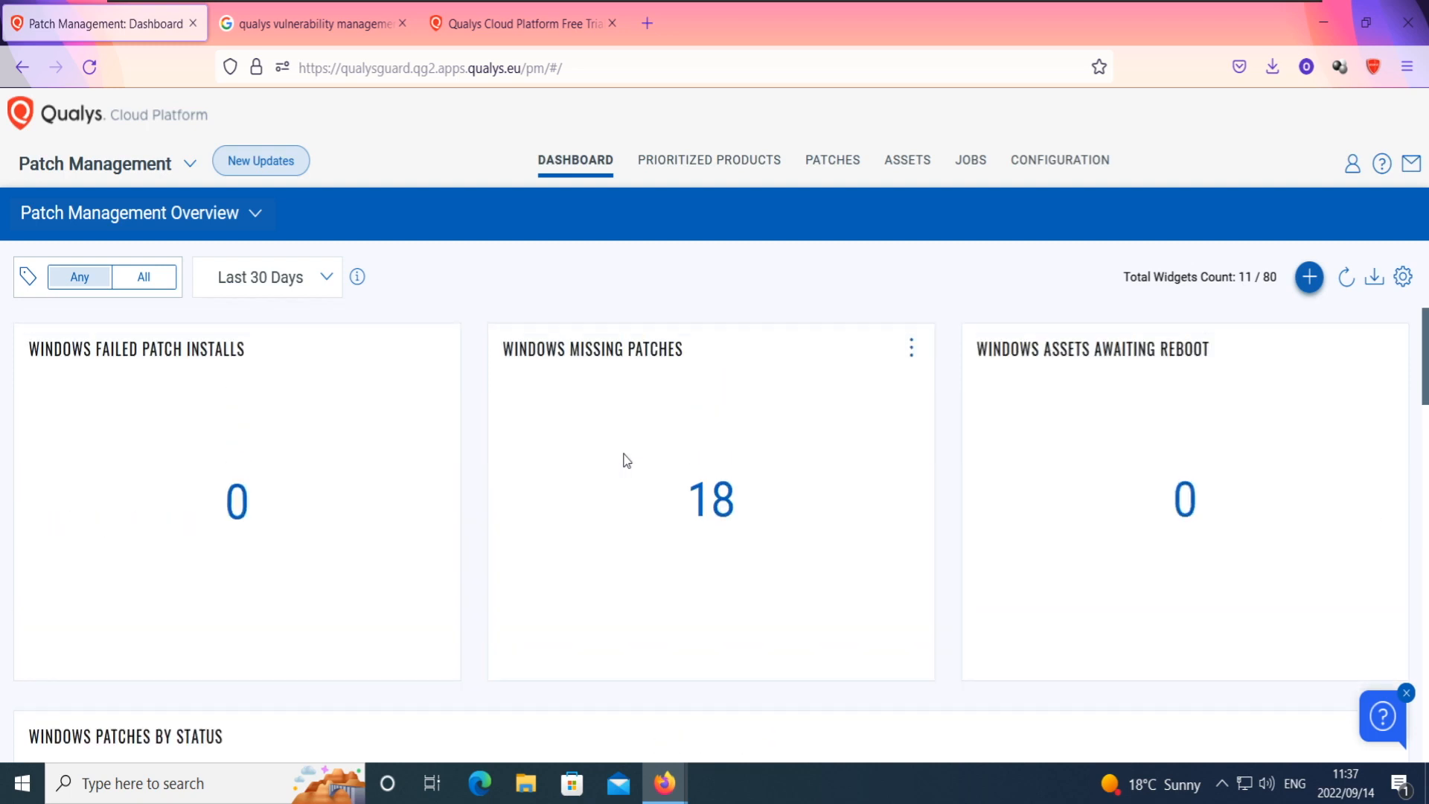
pyautogui.scroll(-10, 626, 461)
pyautogui.scroll(9, 627, 460)
pyautogui.scroll(-10, 627, 460)
pyautogui.scroll(4, 627, 461)
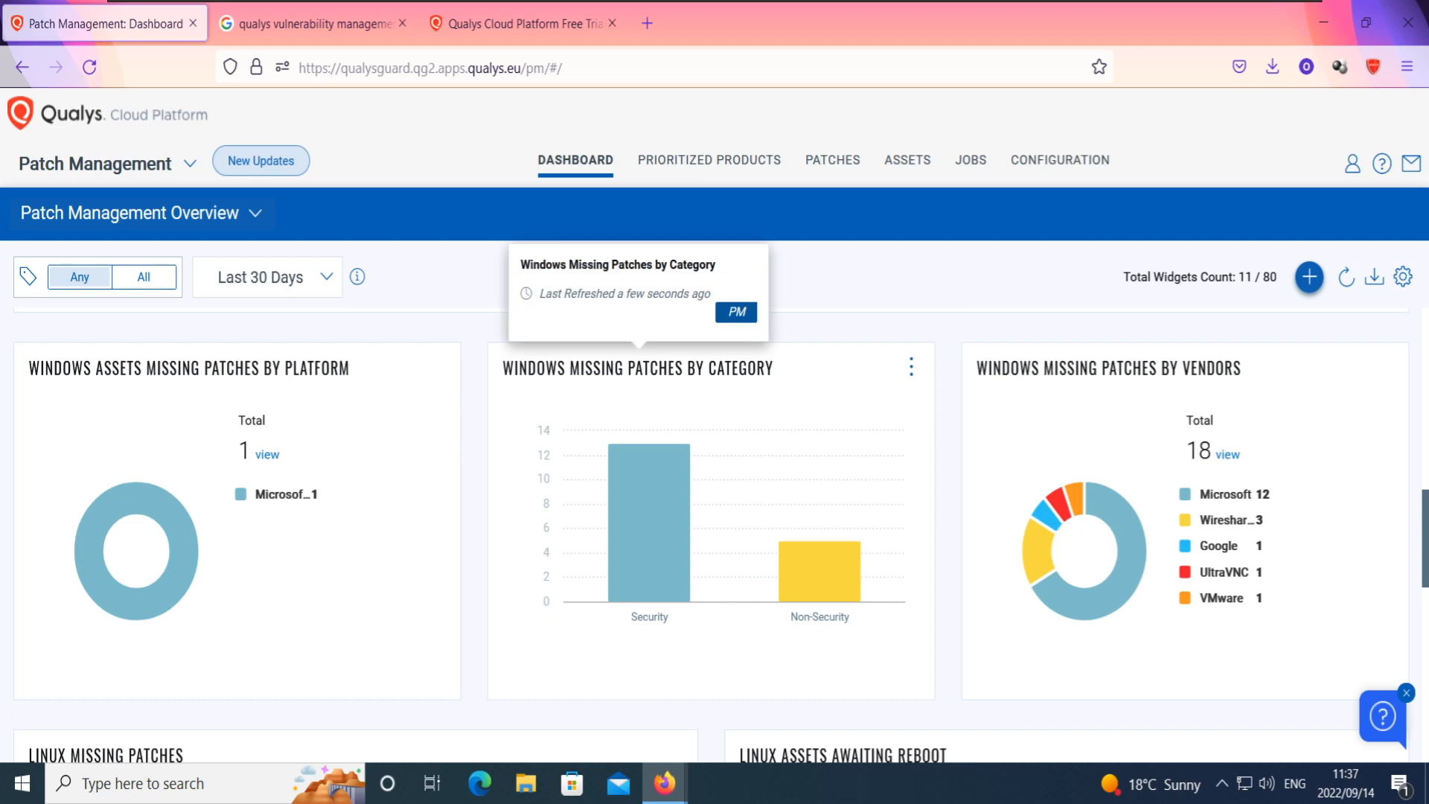
pyautogui.click(821, 159)
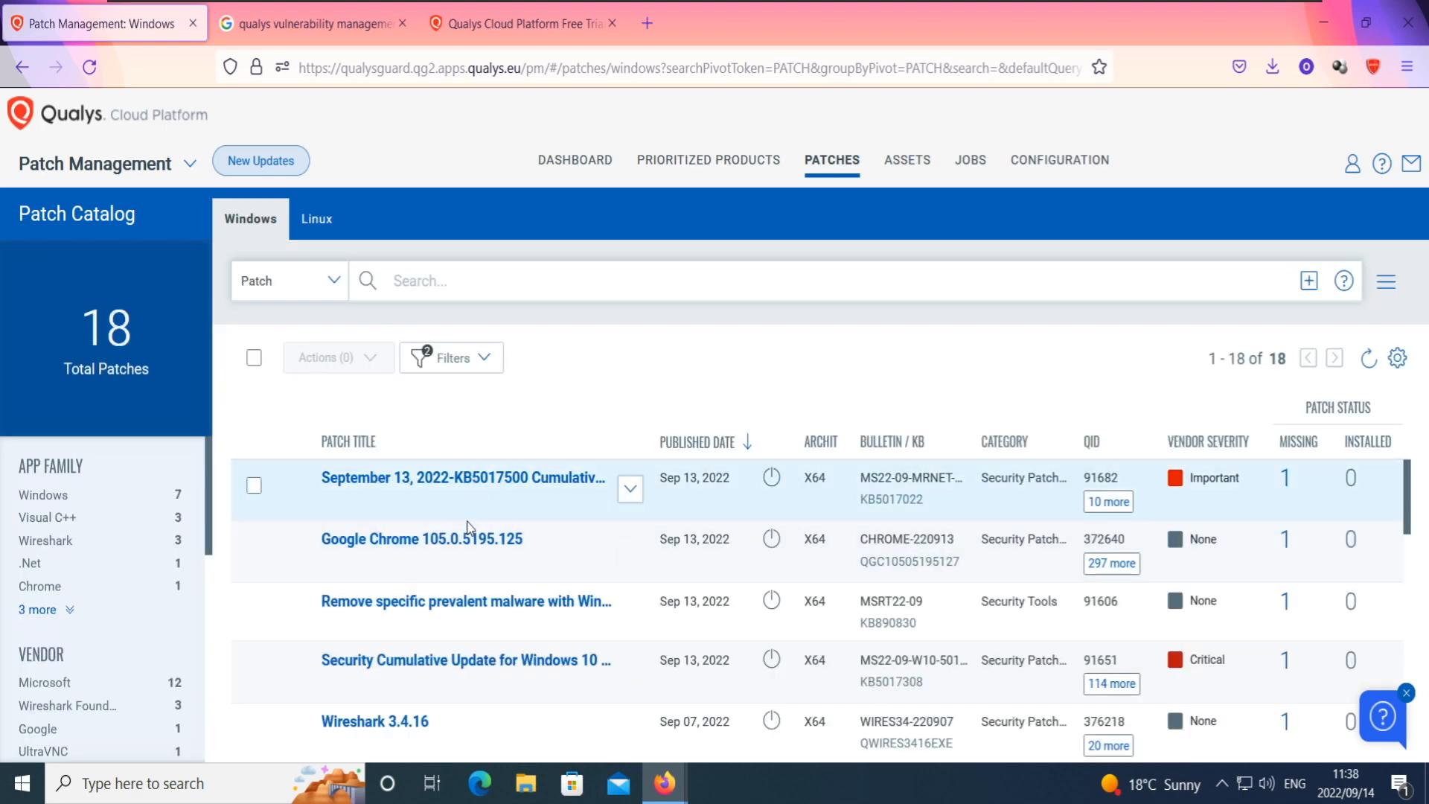
# Step: Open the September 13 KB5017500 cumulative update and read through its details page
pyautogui.scroll(-5, 465, 542)
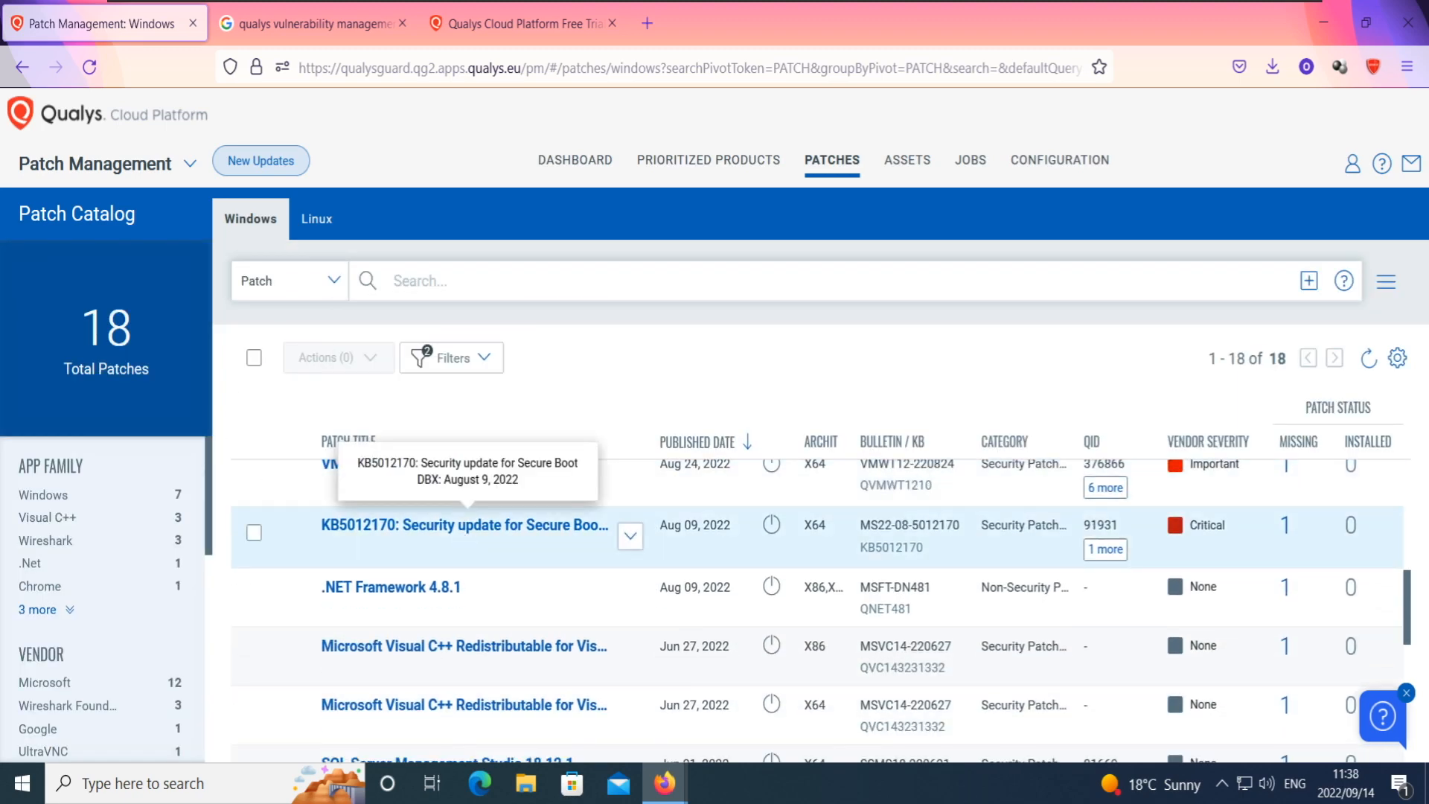
pyautogui.scroll(-6, 466, 541)
pyautogui.scroll(11, 469, 607)
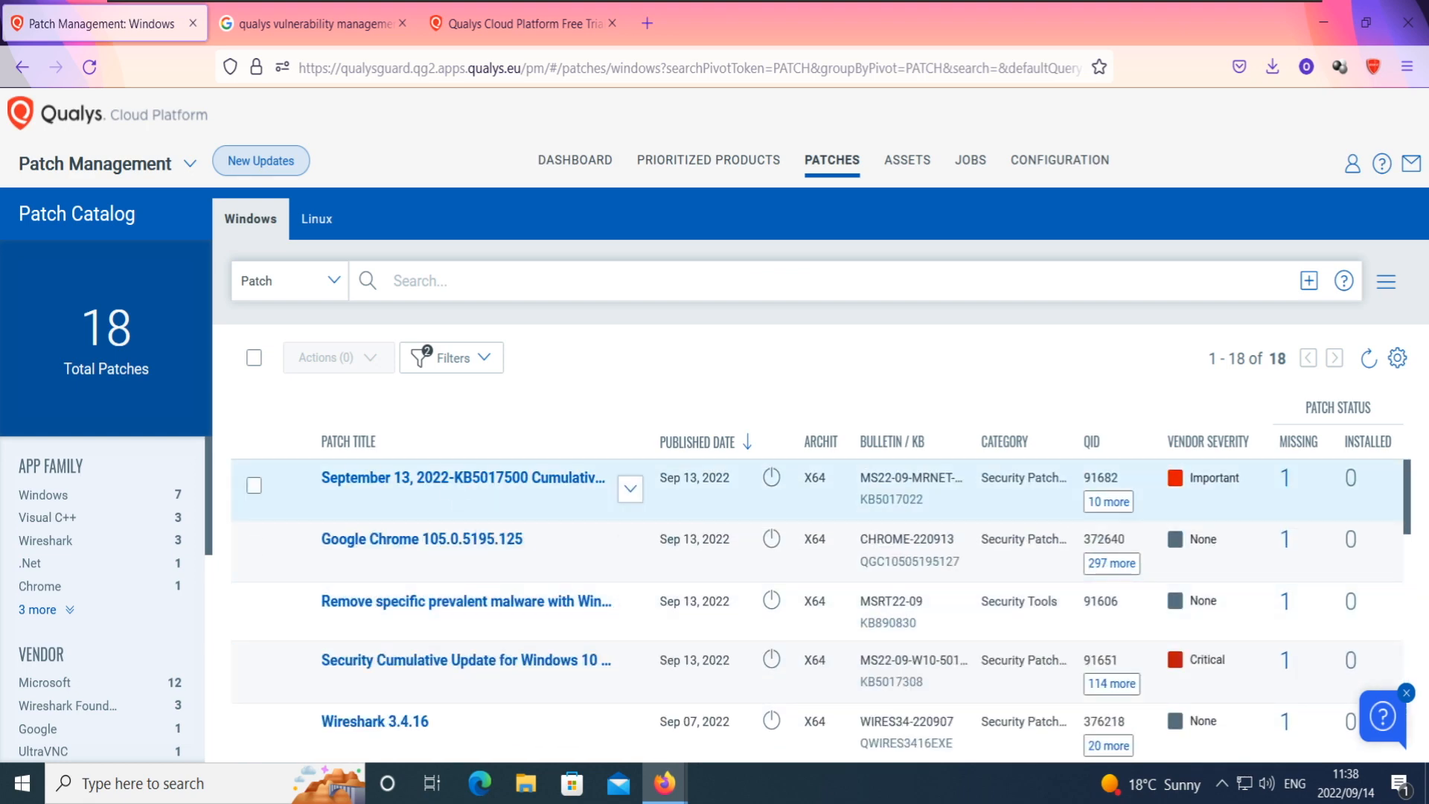
pyautogui.click(452, 483)
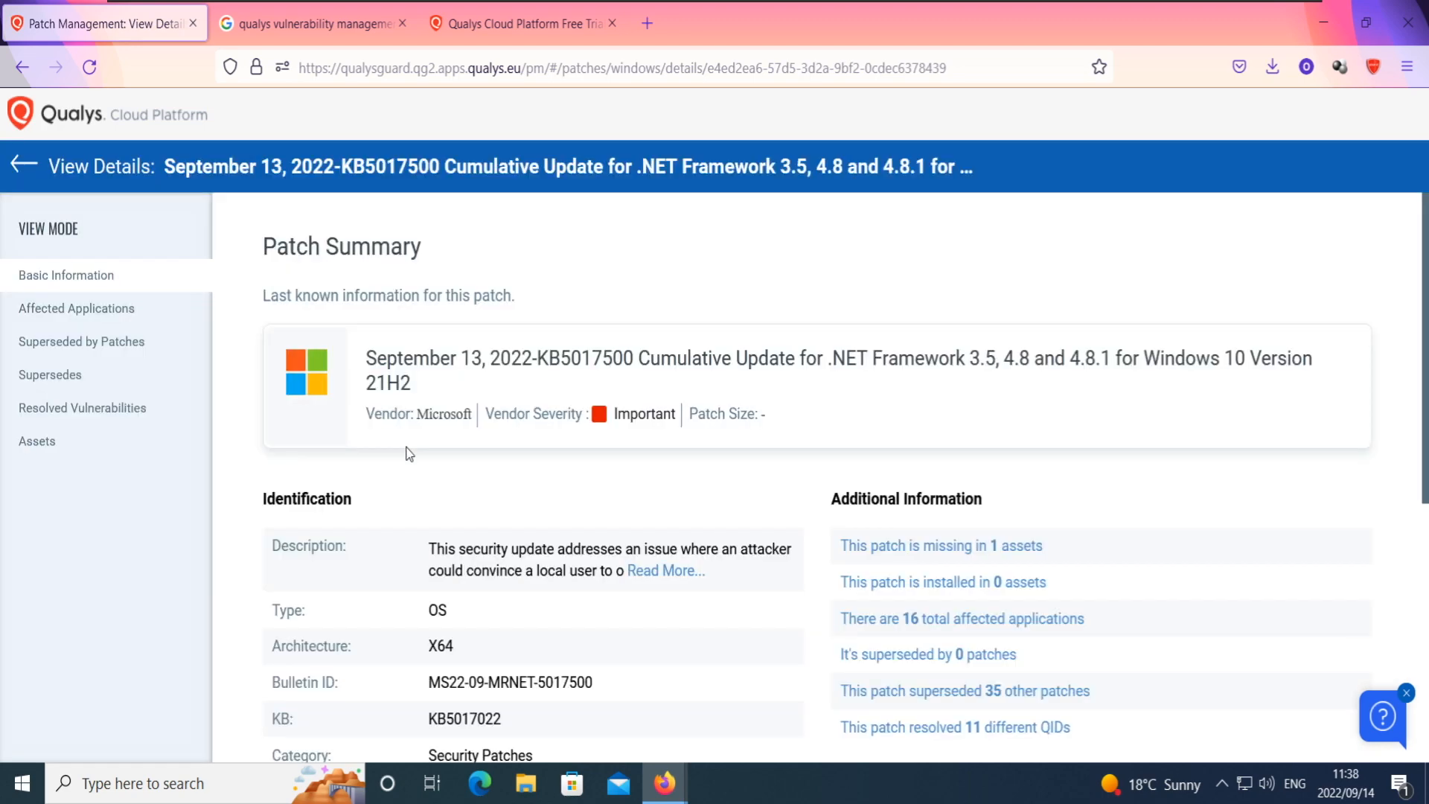
pyautogui.scroll(-5, 528, 475)
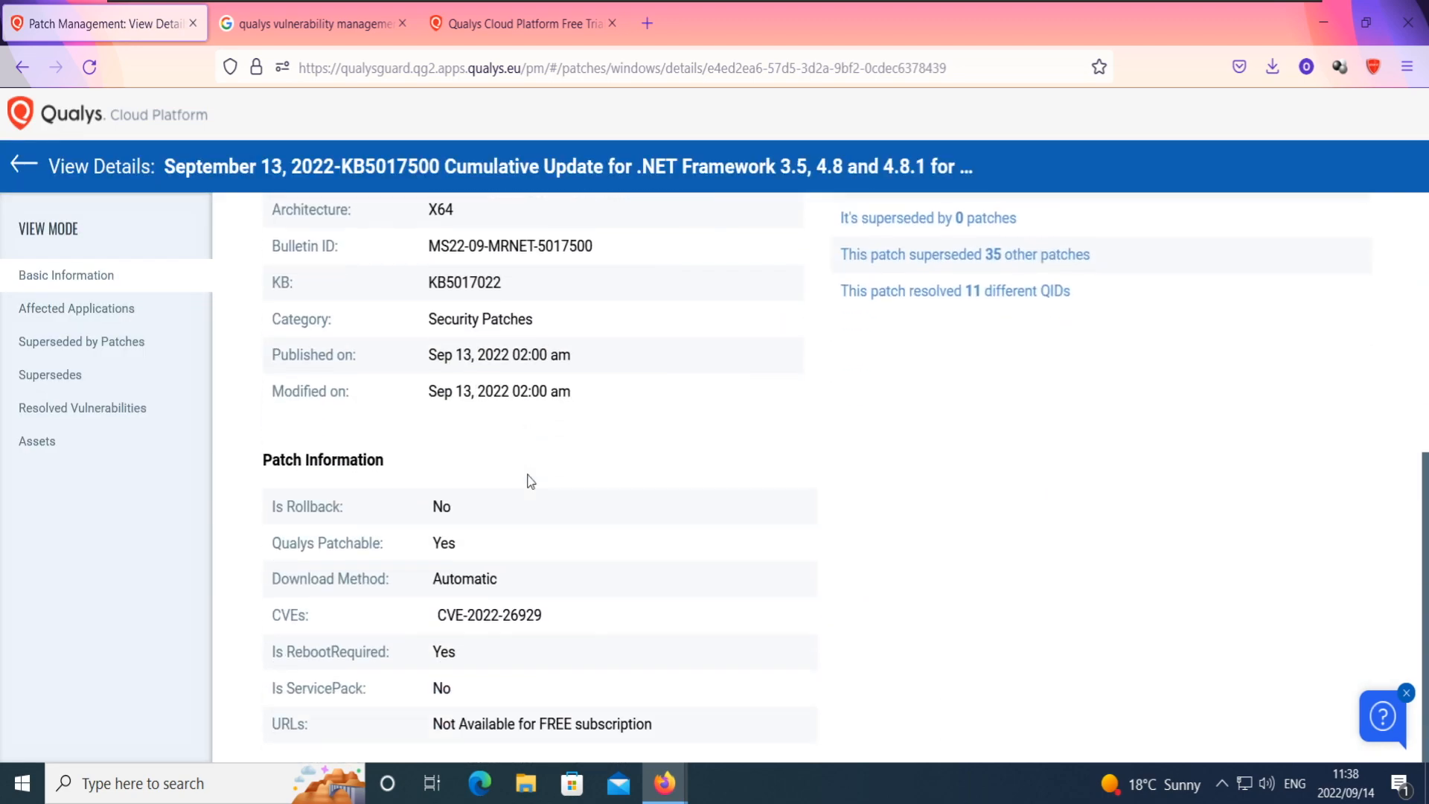
pyautogui.scroll(5, 530, 481)
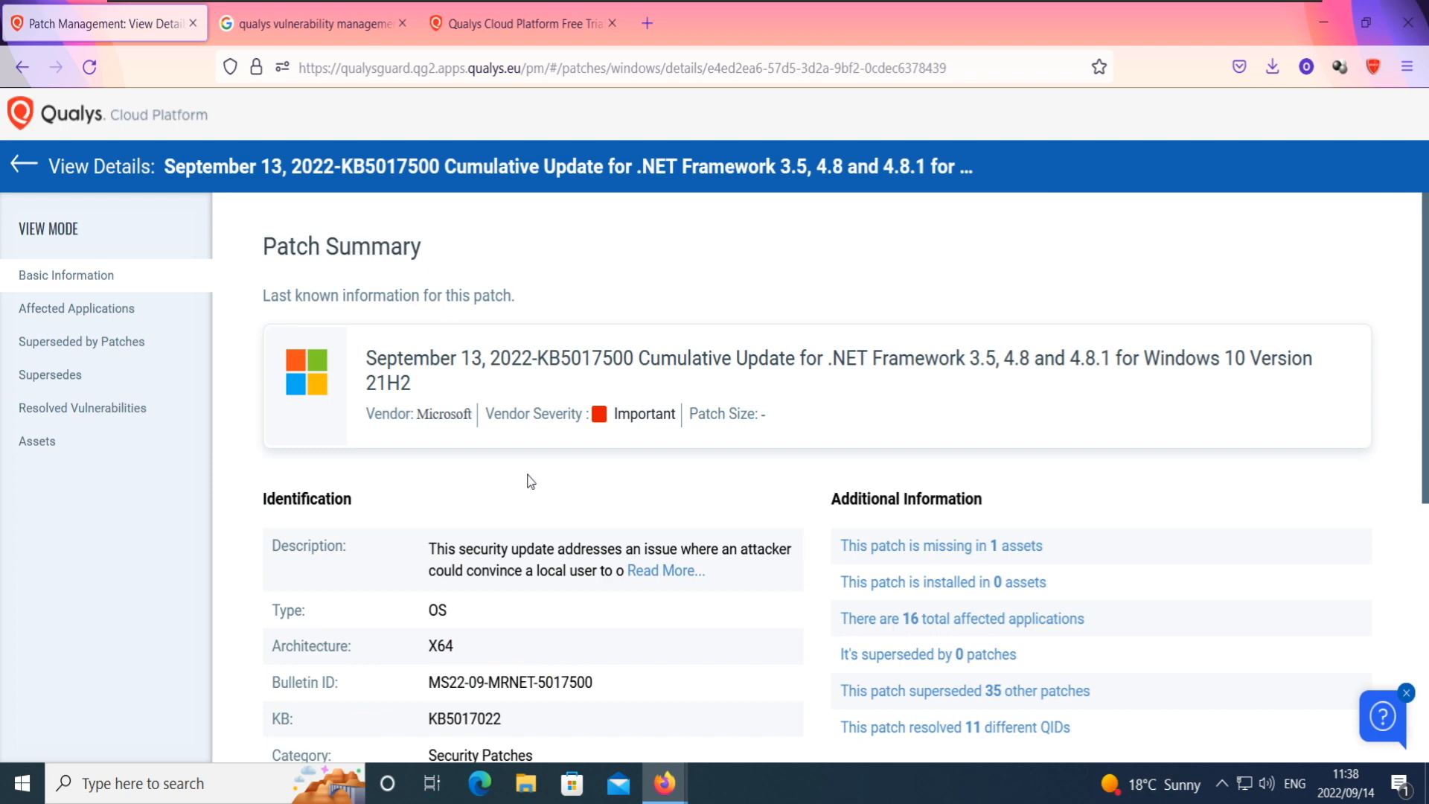
pyautogui.scroll(-5, 530, 480)
pyautogui.scroll(5, 528, 479)
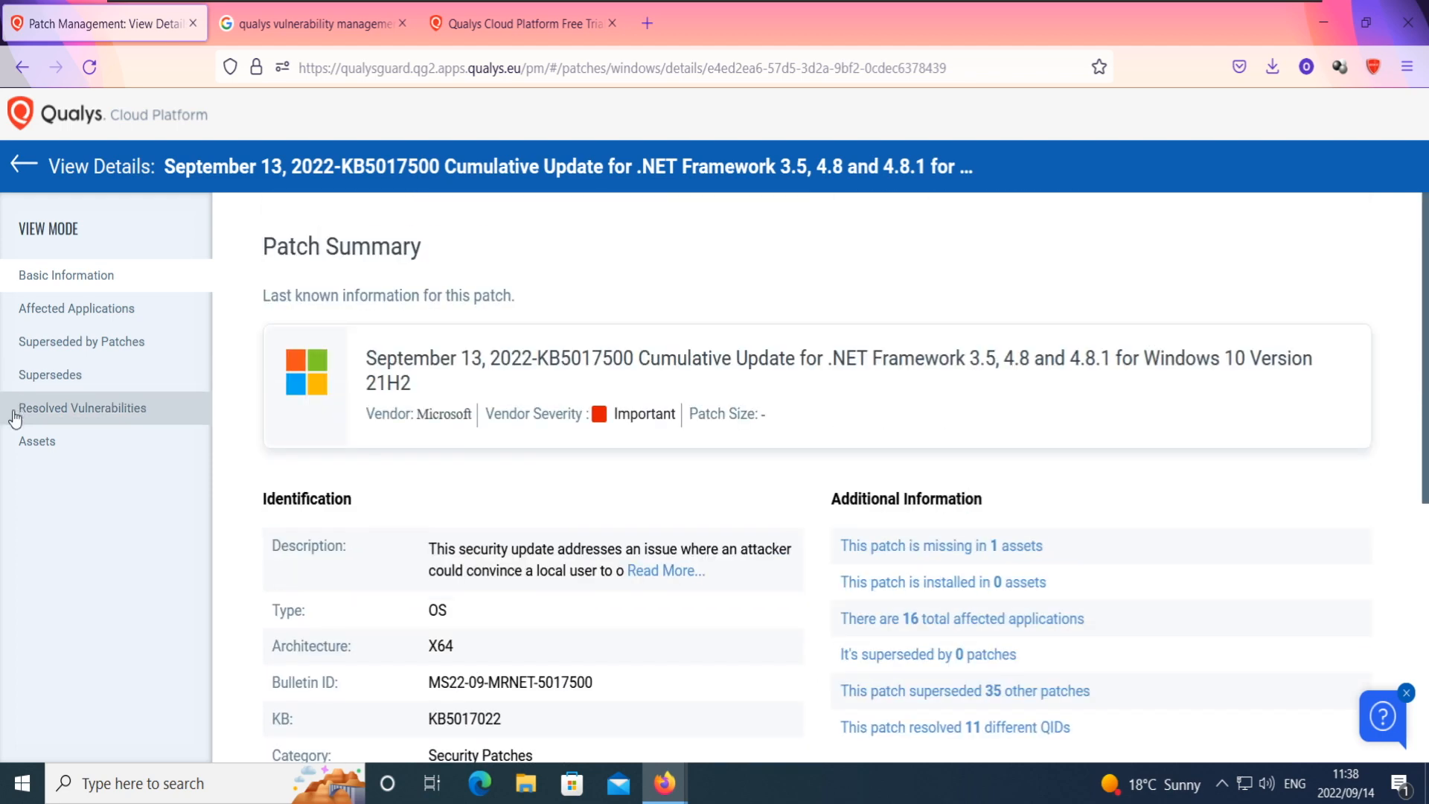
pyautogui.scroll(-5, 332, 443)
pyautogui.scroll(5, 336, 444)
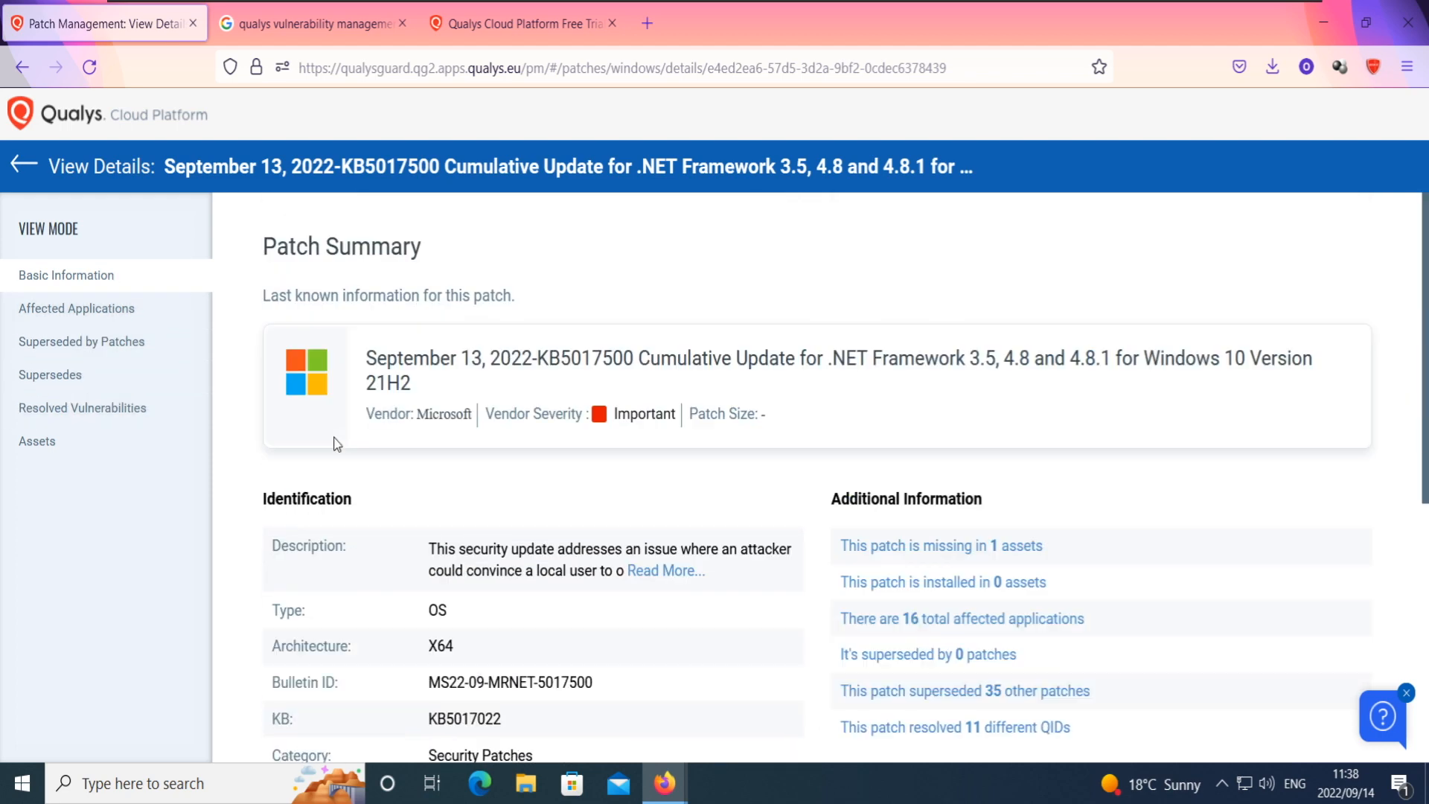
pyautogui.scroll(-3, 495, 450)
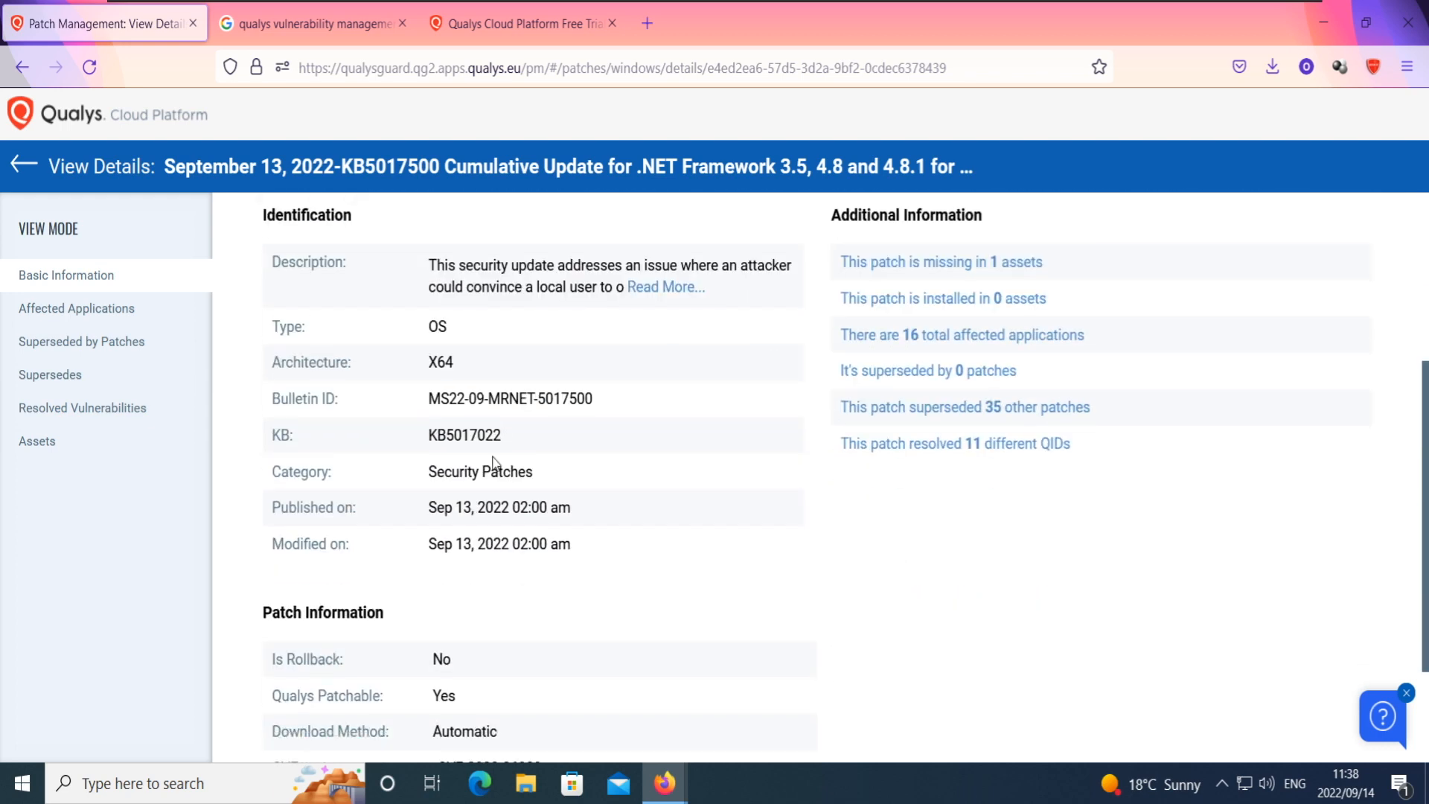
pyautogui.scroll(-2, 493, 463)
pyautogui.scroll(5, 494, 463)
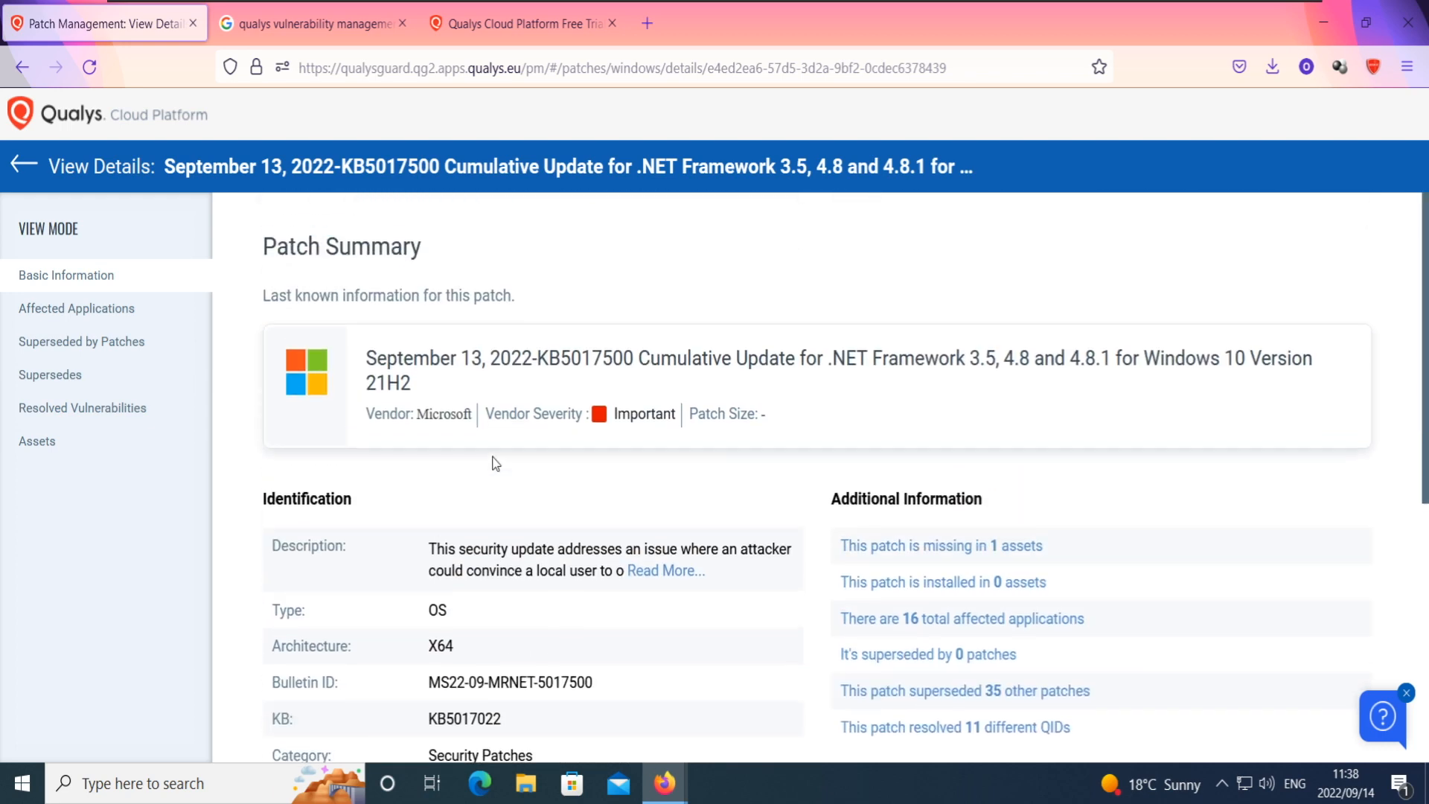
pyautogui.scroll(-1, 495, 463)
pyautogui.scroll(1, 494, 467)
# Step: Check KB5017500's Affected Applications, Superseded by Patches, Resolved Vulnerabilities, and the one asset missing it
pyautogui.click(55, 320)
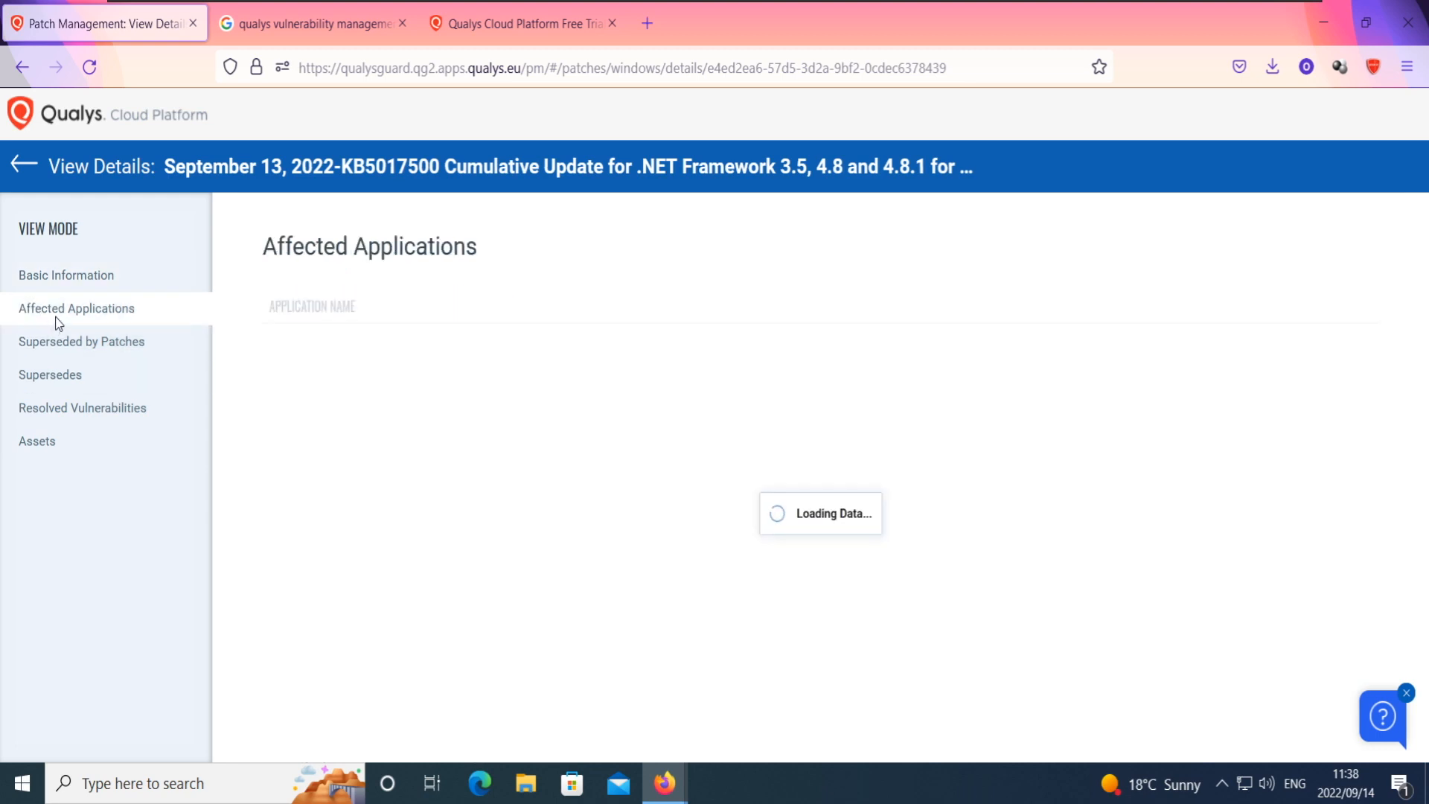
pyautogui.scroll(-3, 396, 400)
pyautogui.scroll(3, 400, 398)
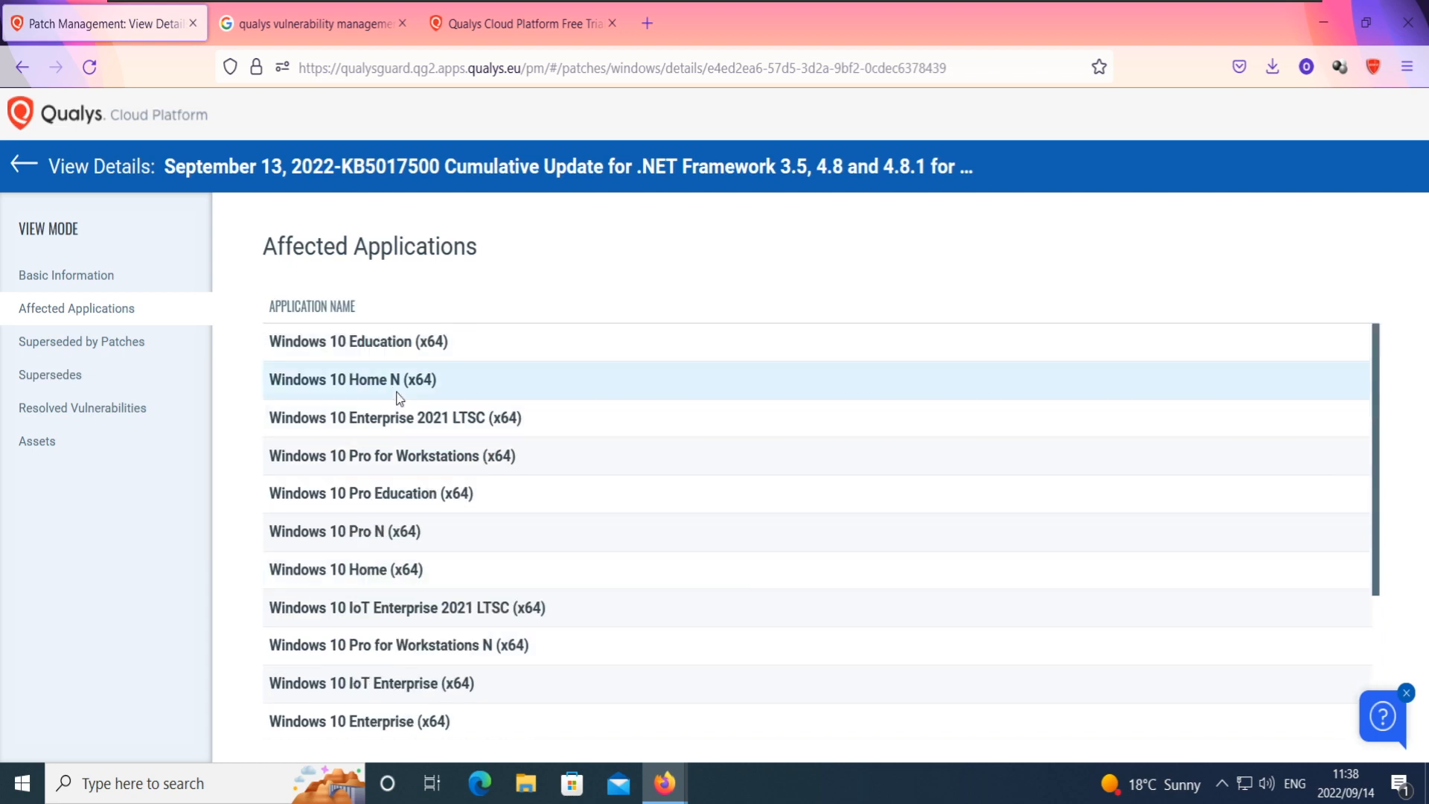
pyautogui.click(89, 347)
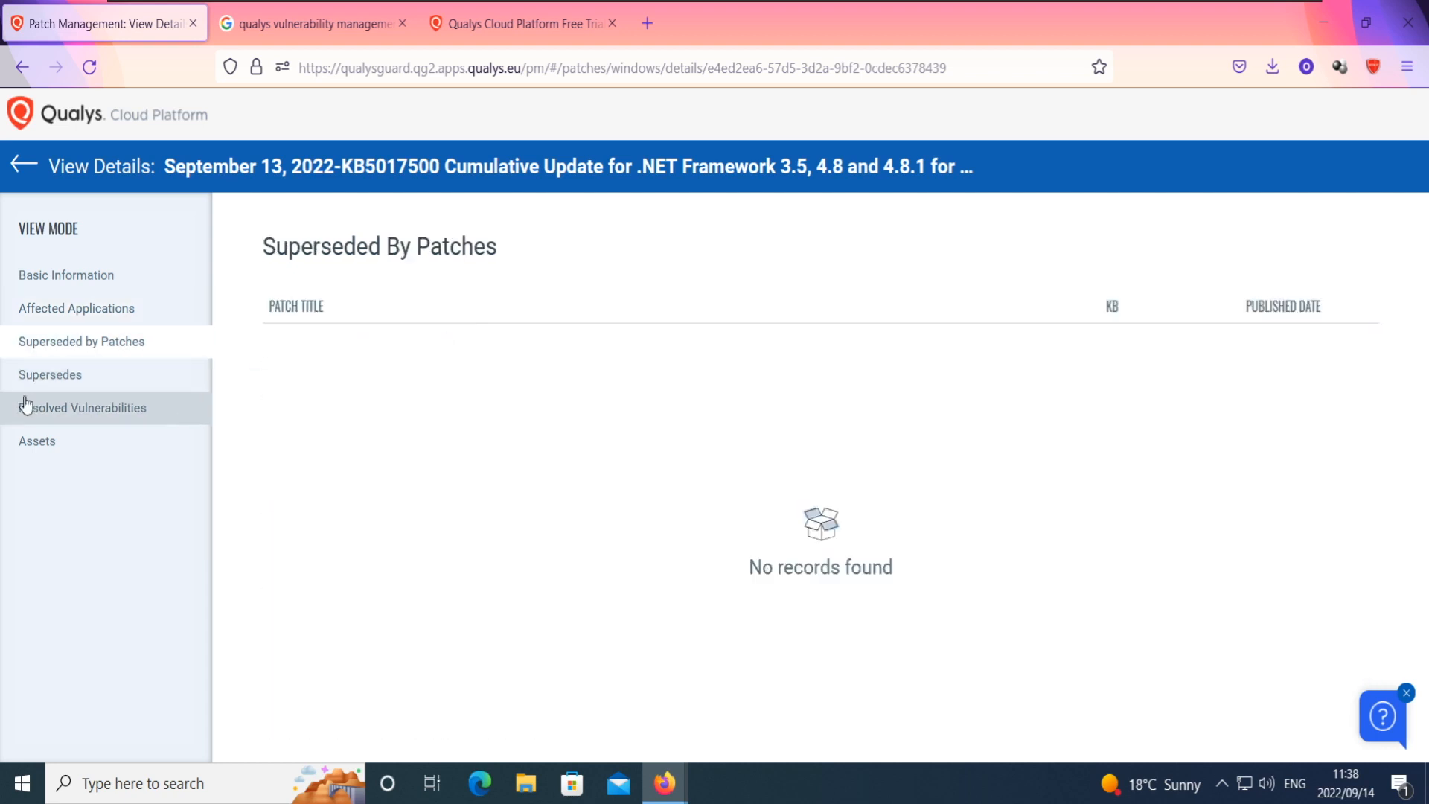
pyautogui.click(47, 411)
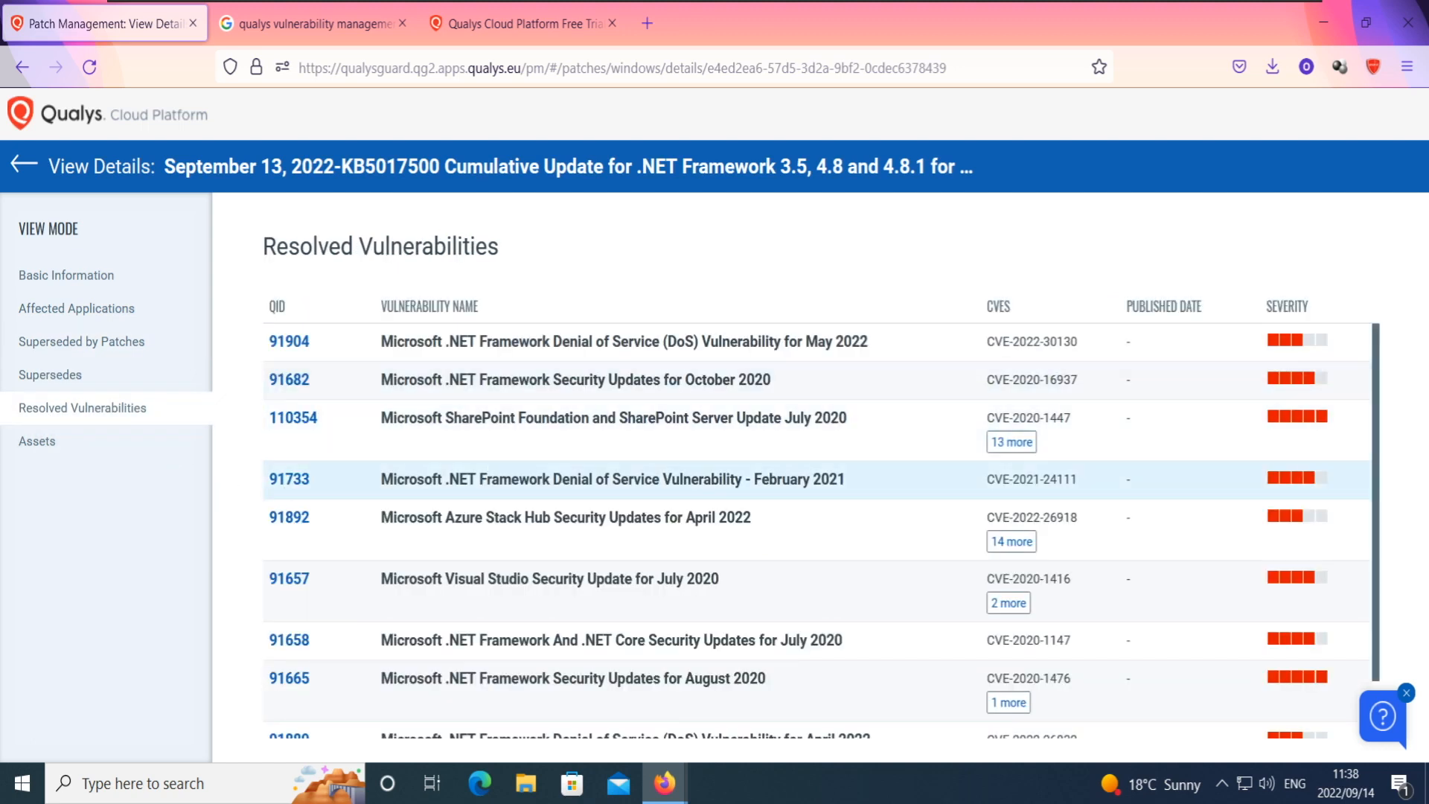
pyautogui.scroll(-1, 506, 473)
pyautogui.click(39, 443)
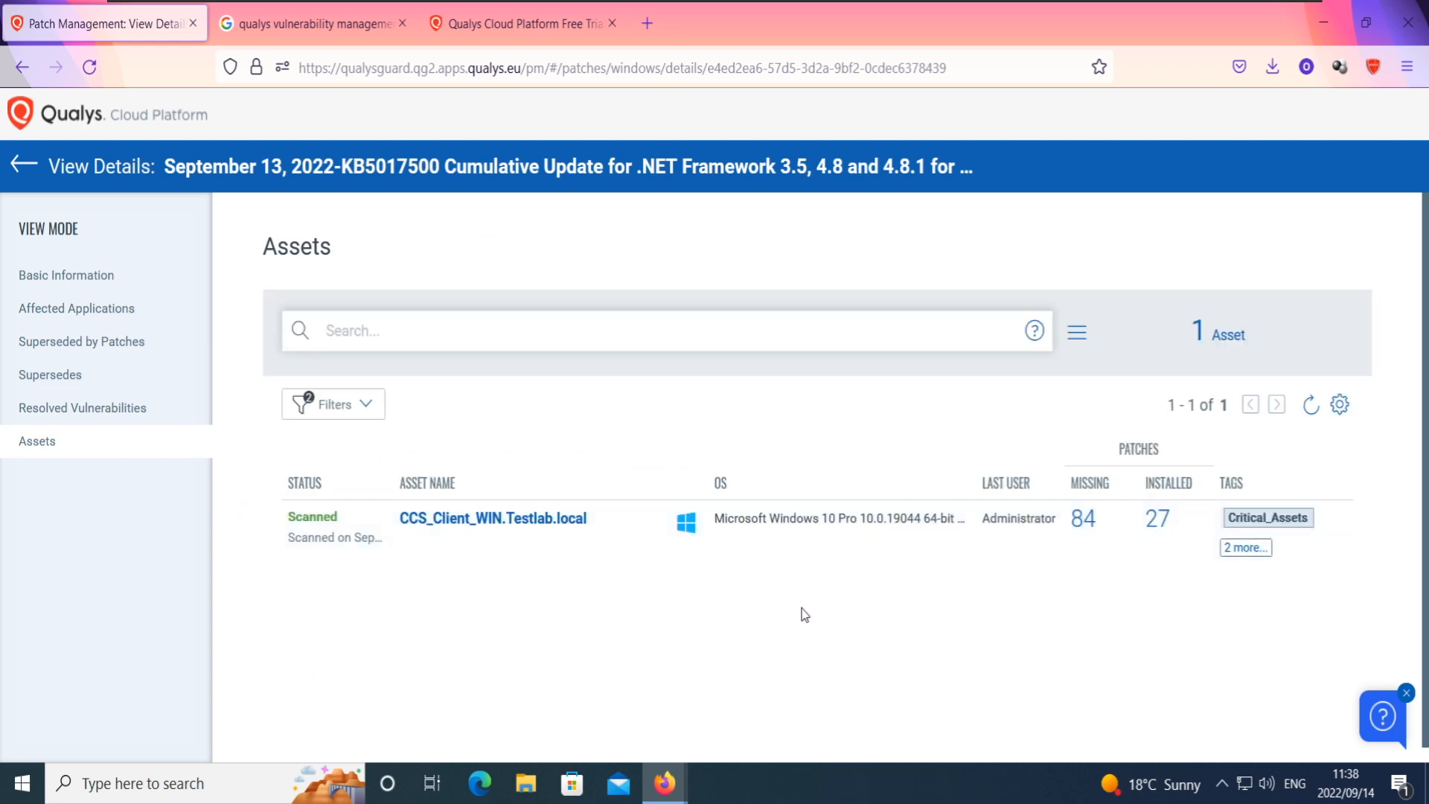
pyautogui.moveTo(322, 514)
# Step: Back in the catalog, add the KB5017500 patch to a new job through Quick Actions
pyautogui.click(22, 163)
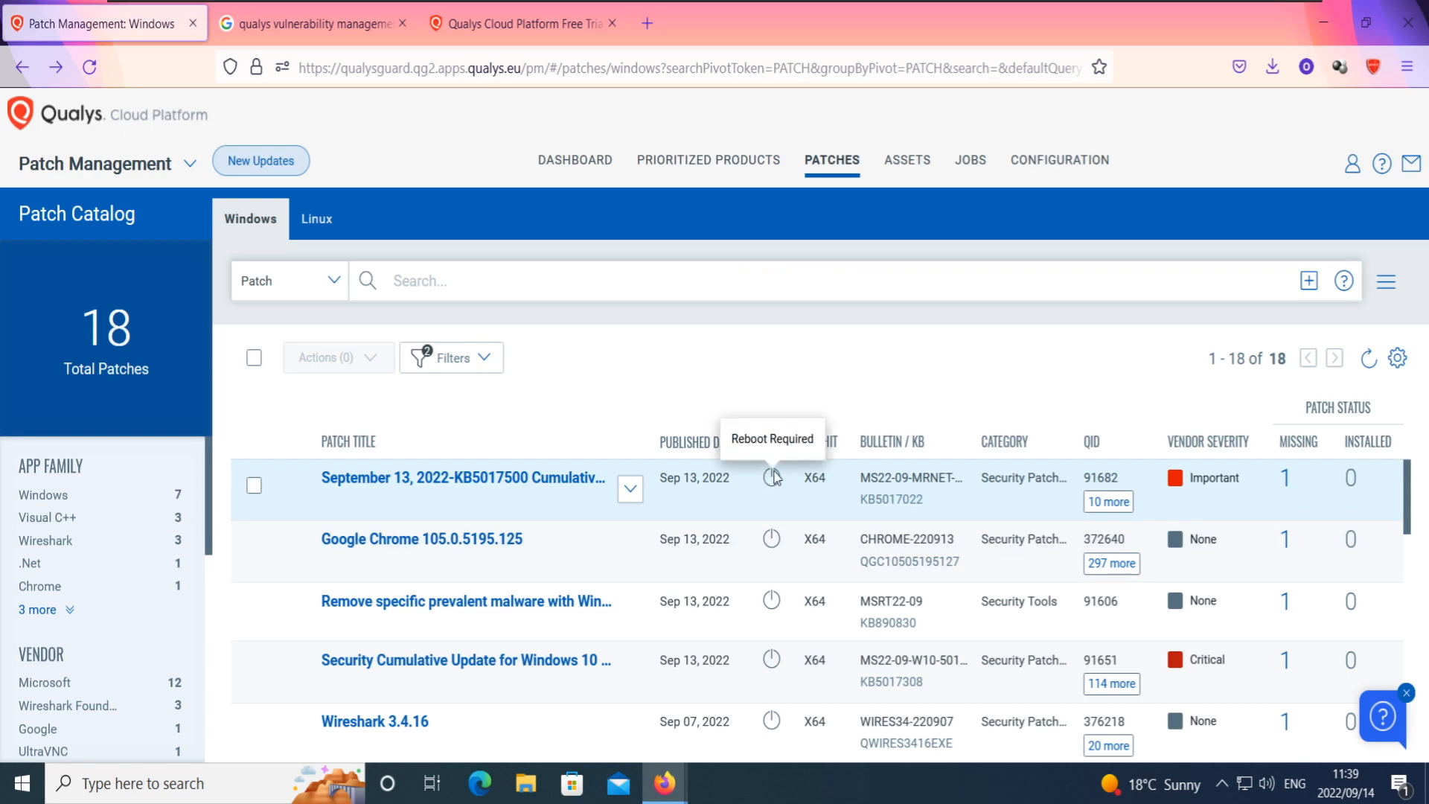
pyautogui.scroll(-3, 1151, 510)
pyautogui.scroll(3, 893, 521)
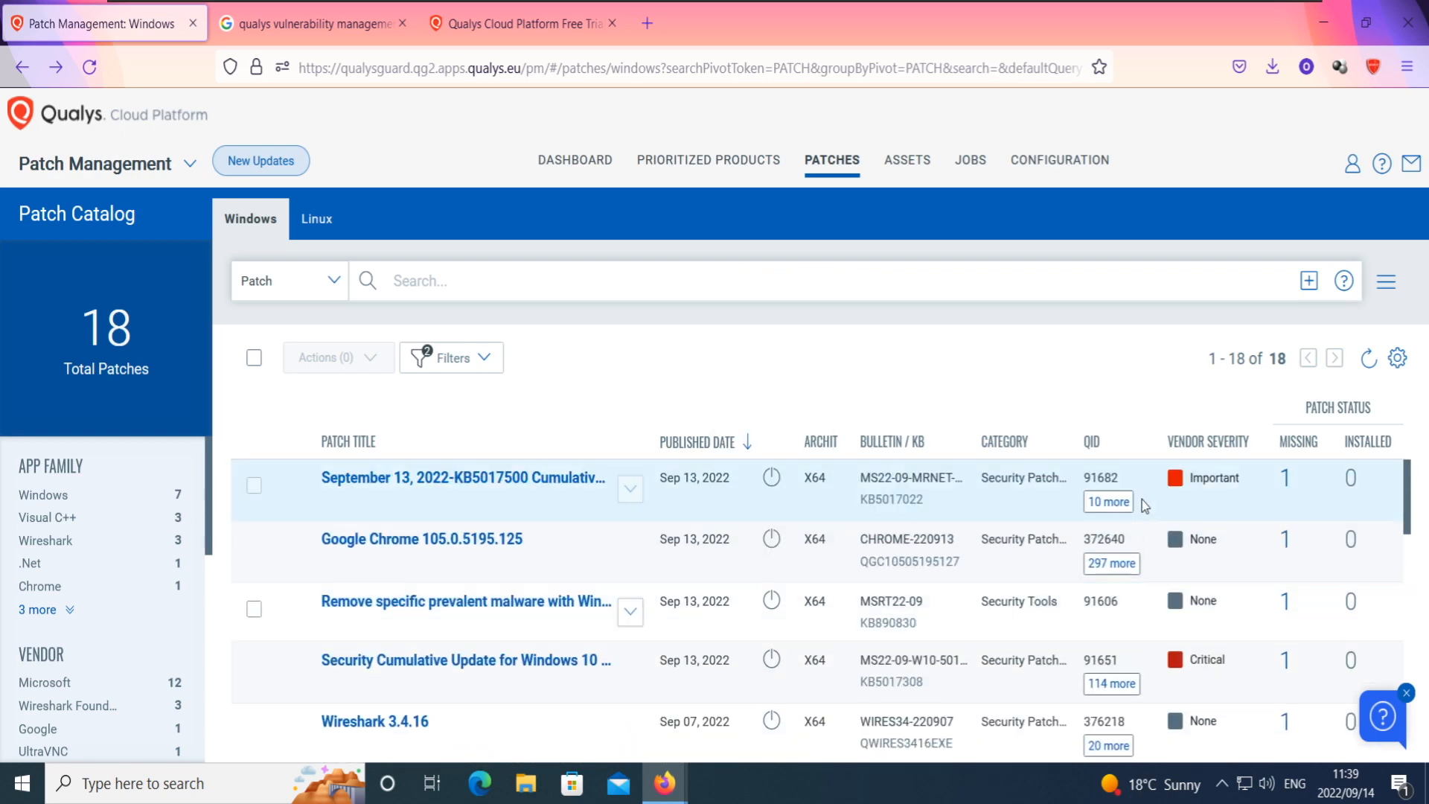
pyautogui.click(514, 510)
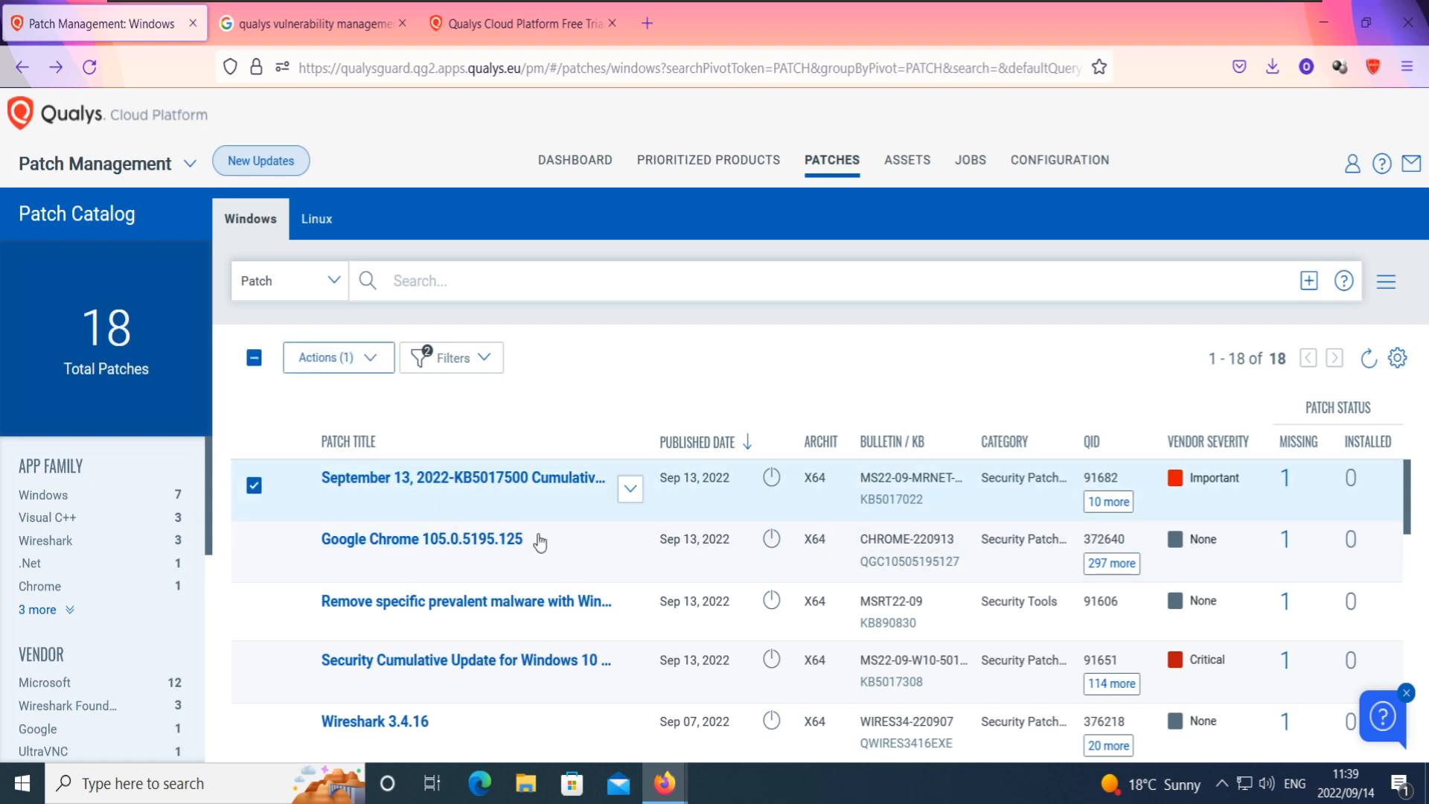
pyautogui.click(630, 489)
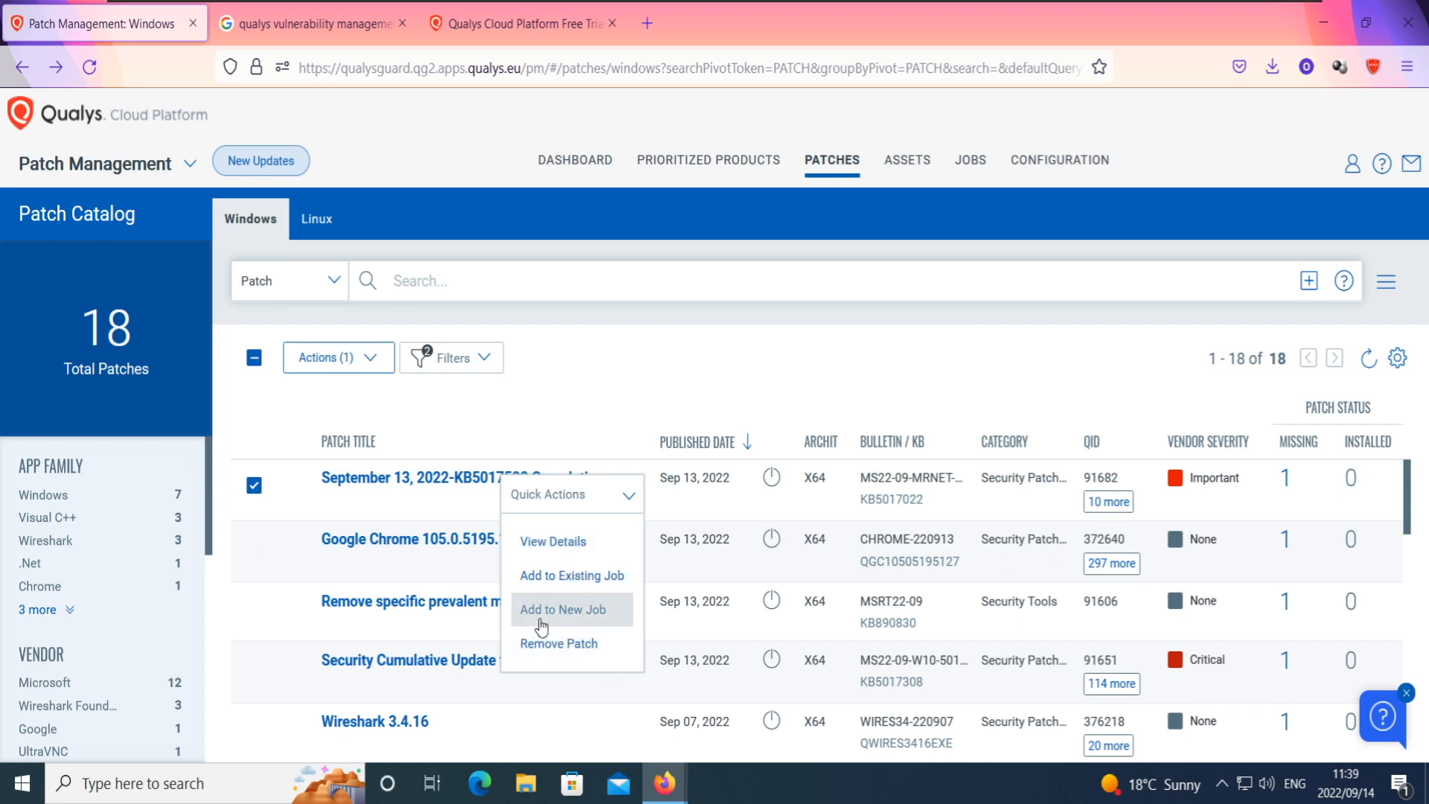
pyautogui.click(579, 608)
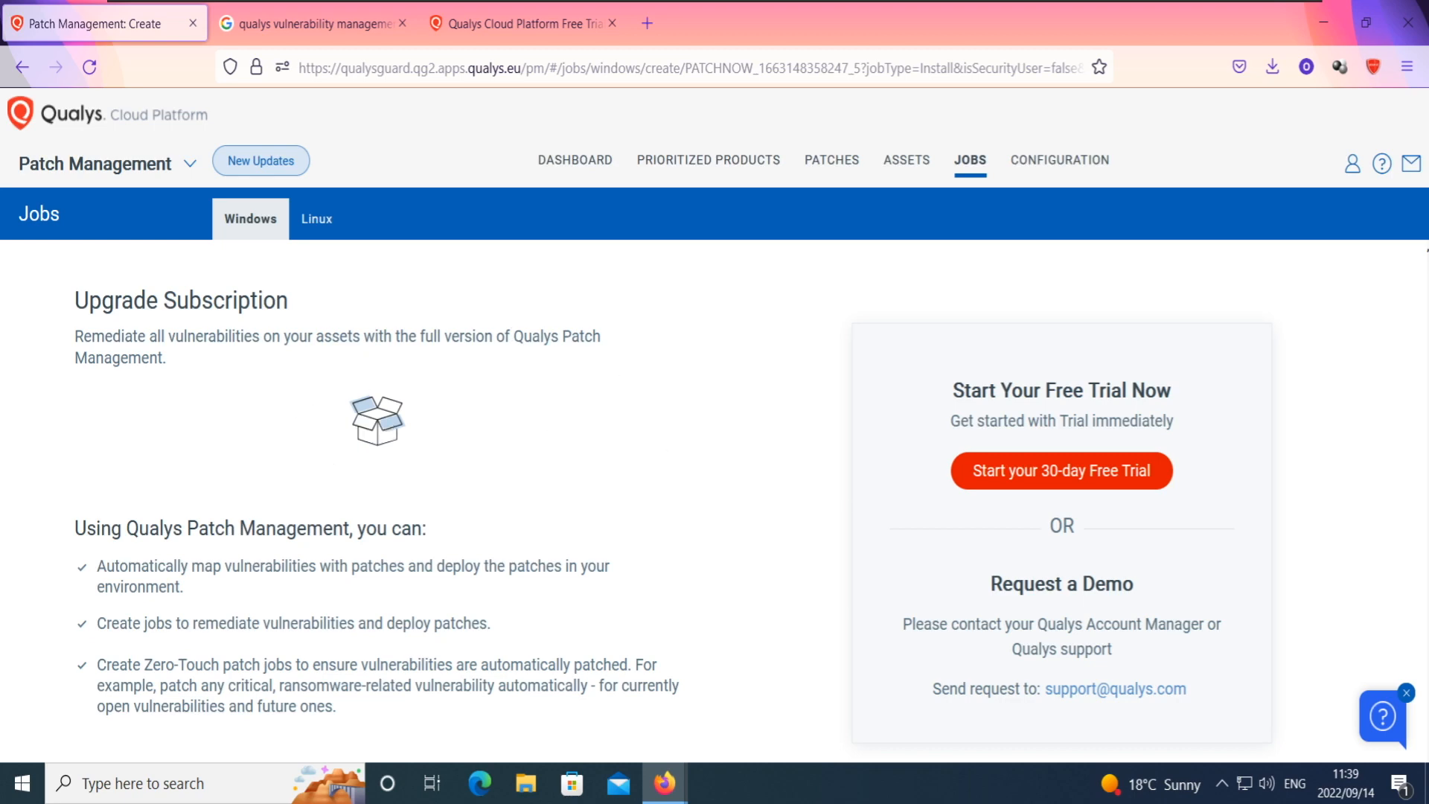
# Step: Glance at the New Updates release notes, dismiss them, and return to the patch catalog
pyautogui.click(261, 161)
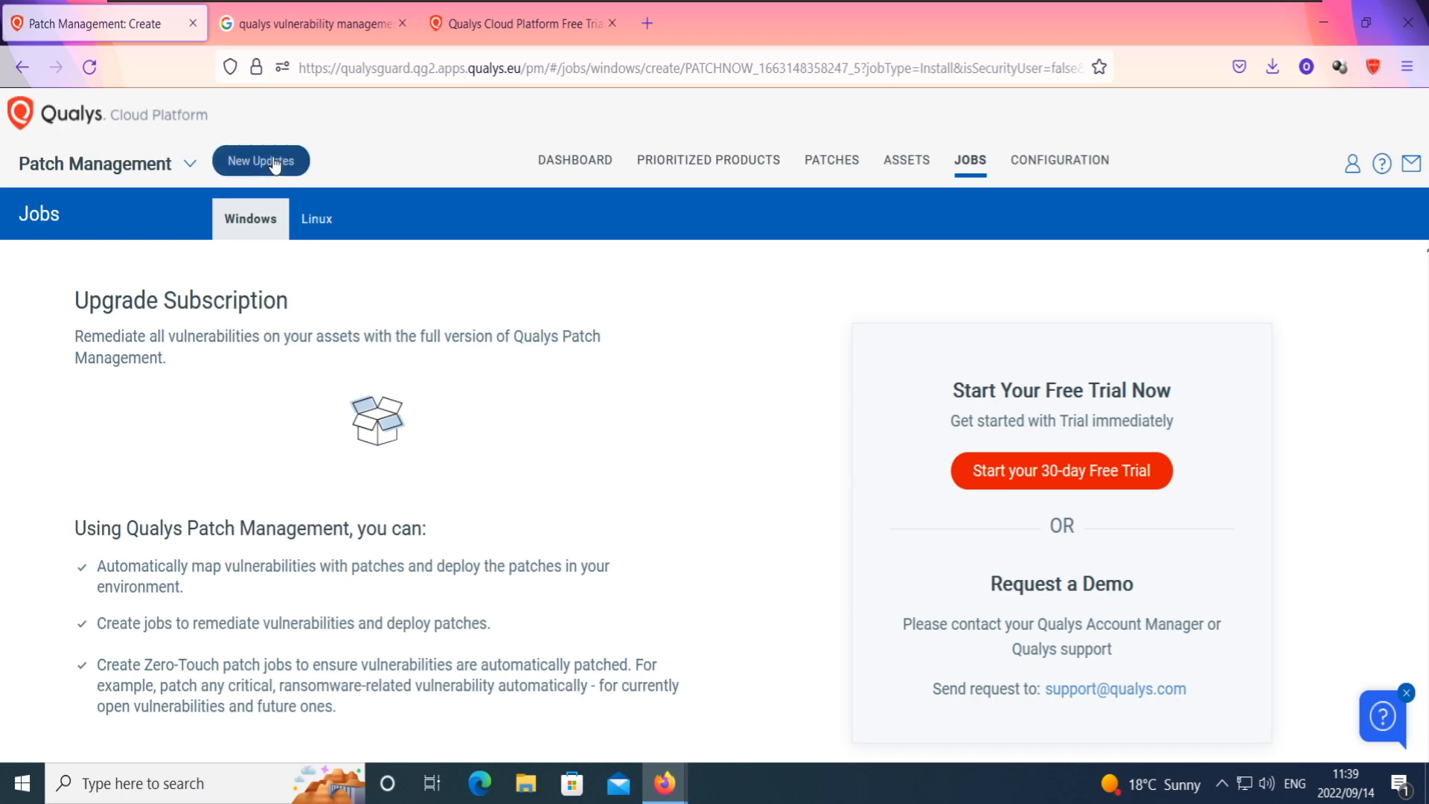
pyautogui.click(418, 216)
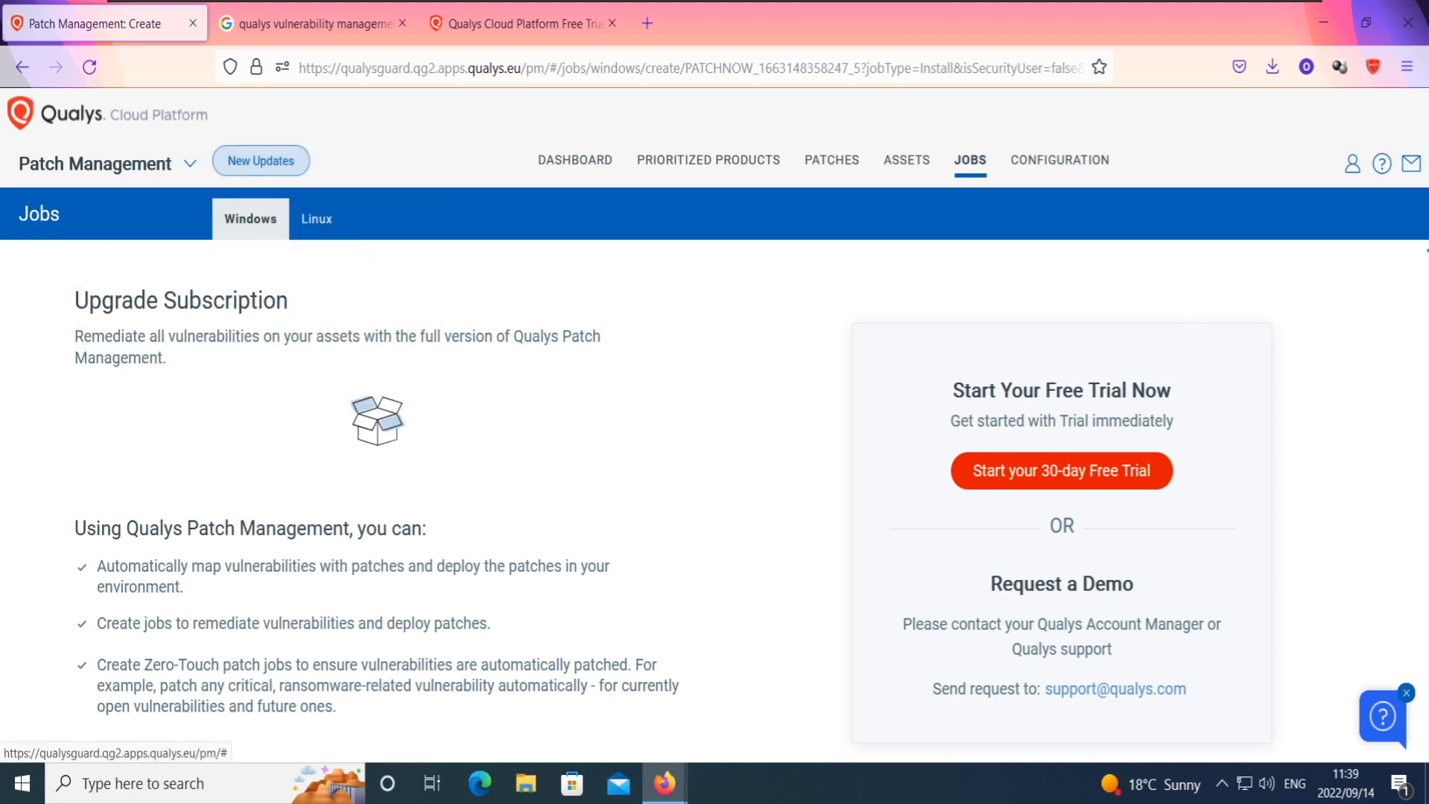
pyautogui.hotkey('alt', 'Left')
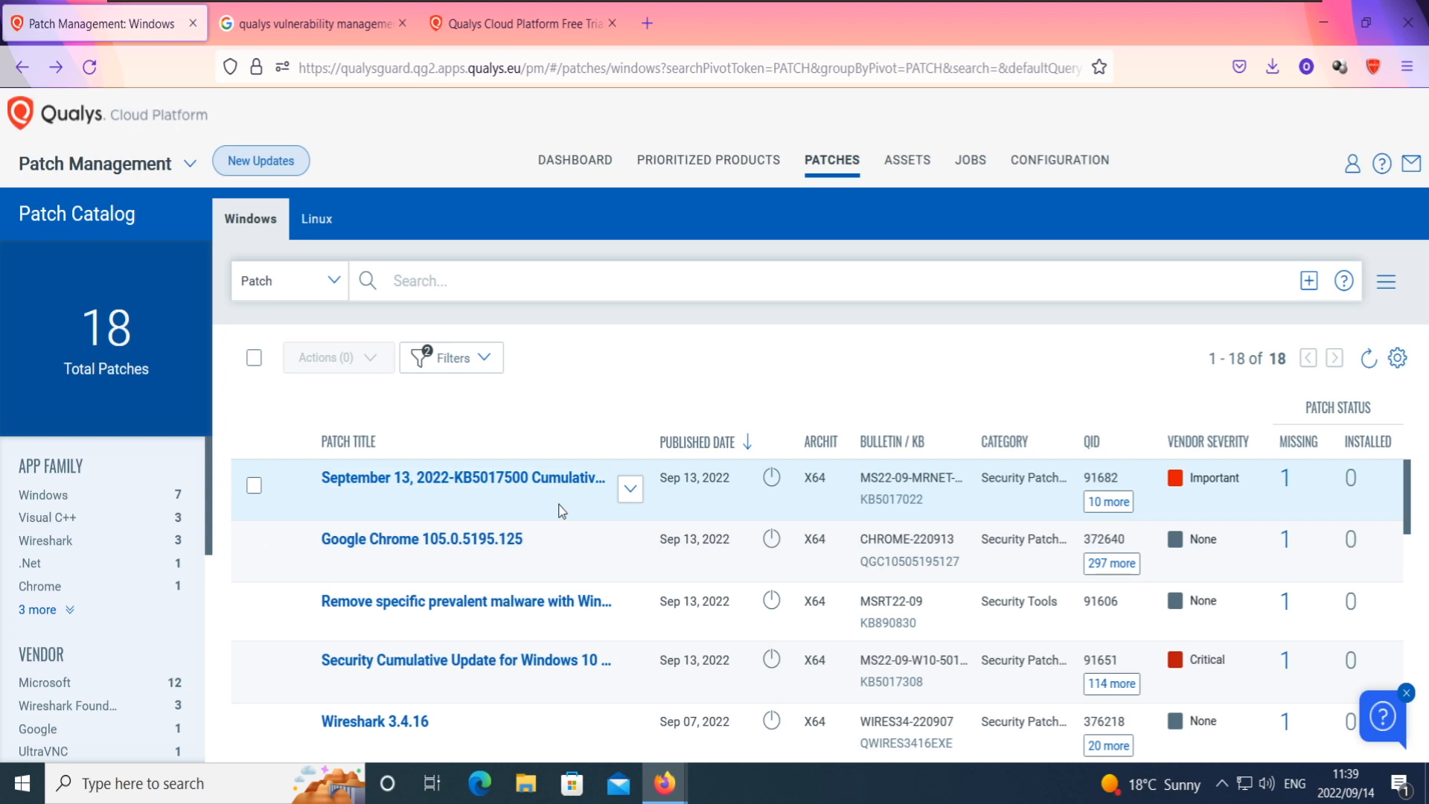
# Step: Retry adding KB5017500 to a new job via Actions, then switch the product to VMDR
pyautogui.click(254, 485)
pyautogui.click(386, 363)
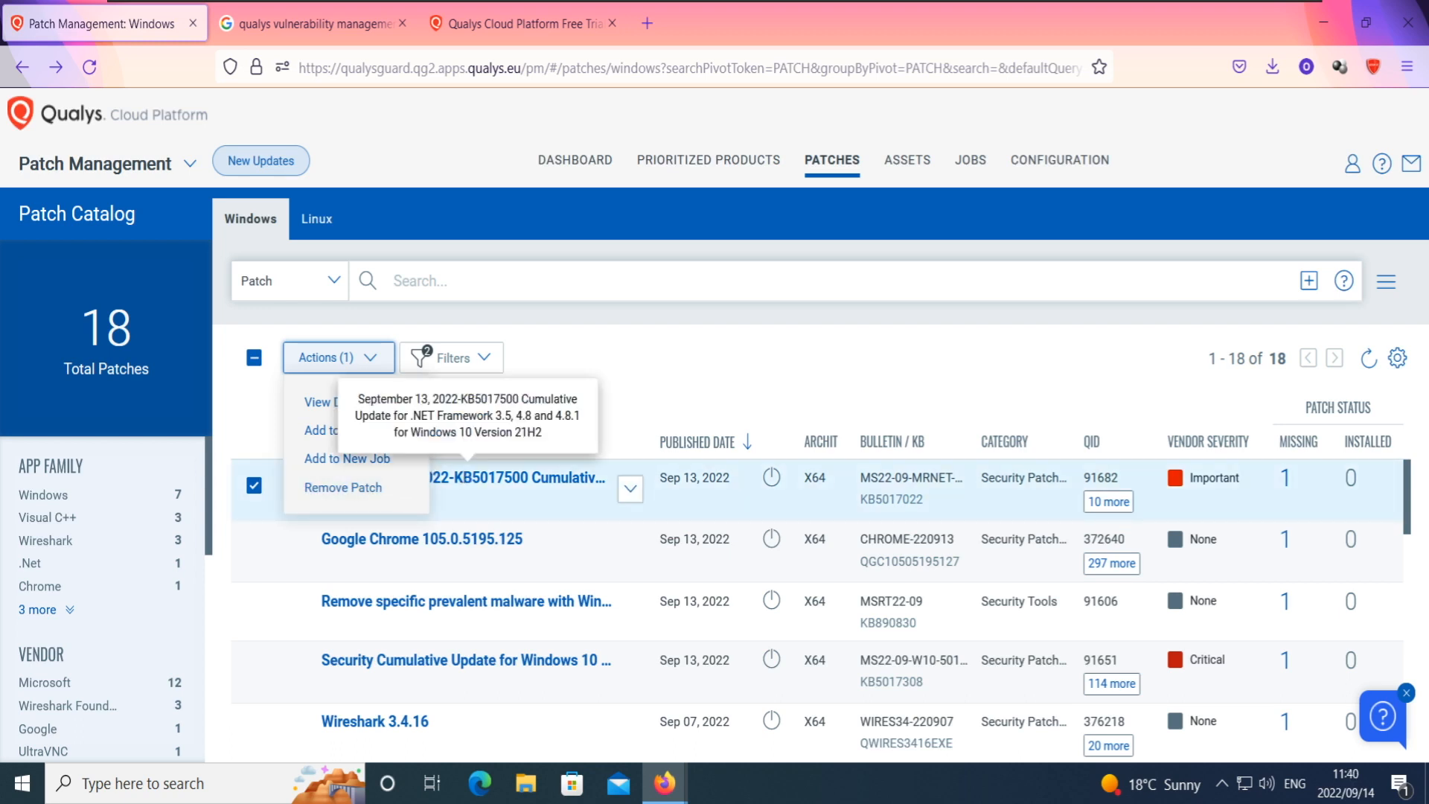
pyautogui.click(322, 456)
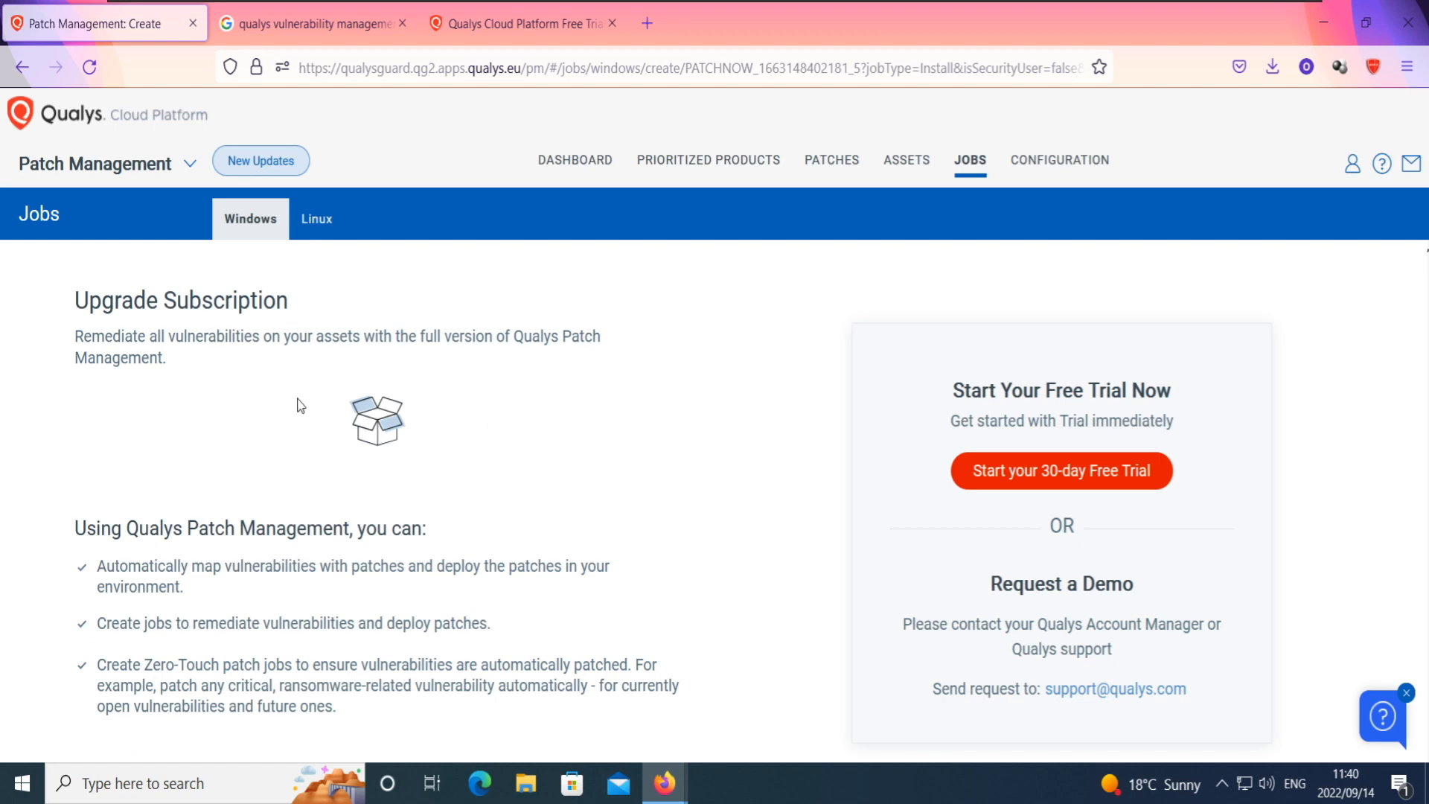
pyautogui.click(190, 166)
pyautogui.click(184, 283)
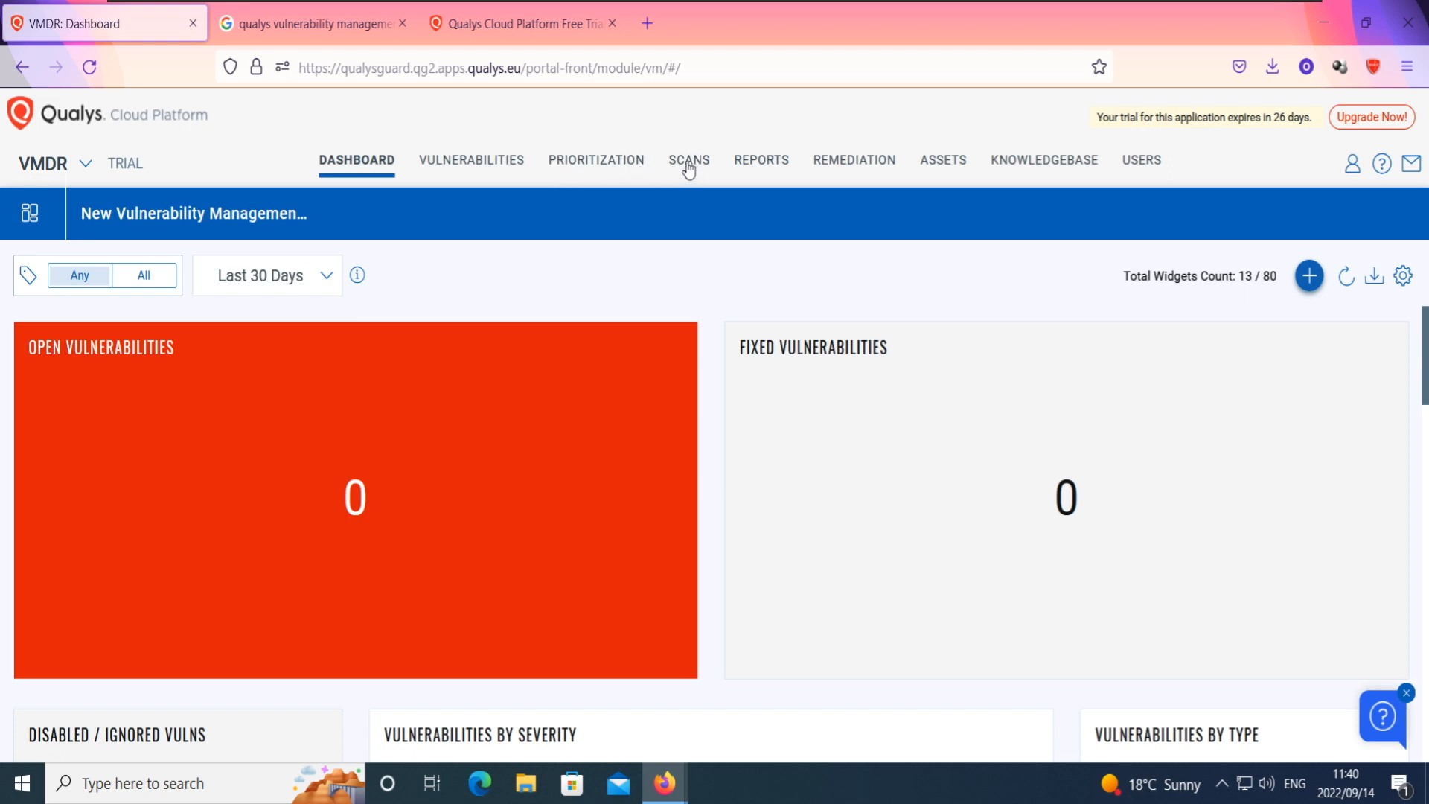
# Step: Look at the VMDR vulnerability scan list, then return to the dashboard showing 32 open vulnerabilities
pyautogui.click(689, 169)
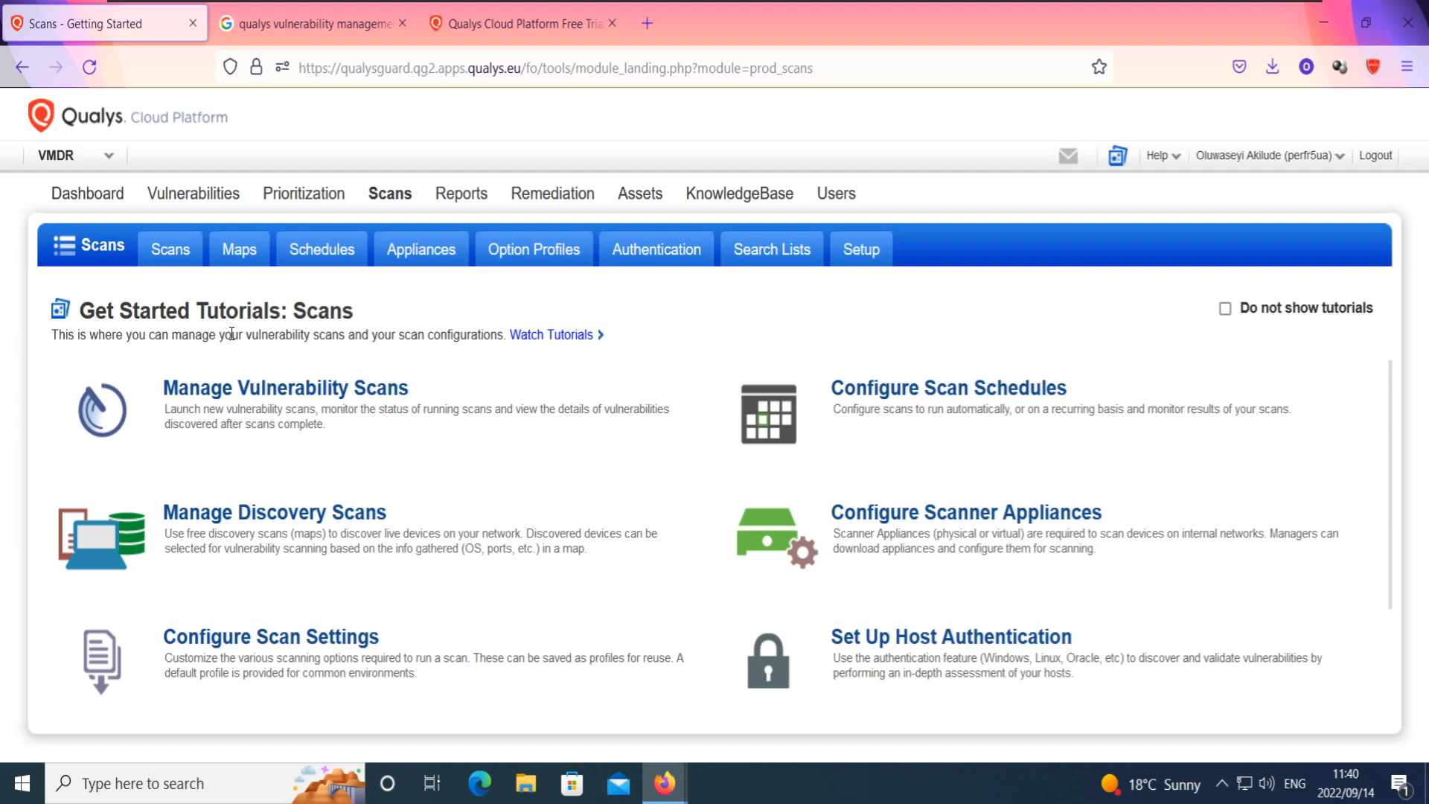
pyautogui.click(176, 249)
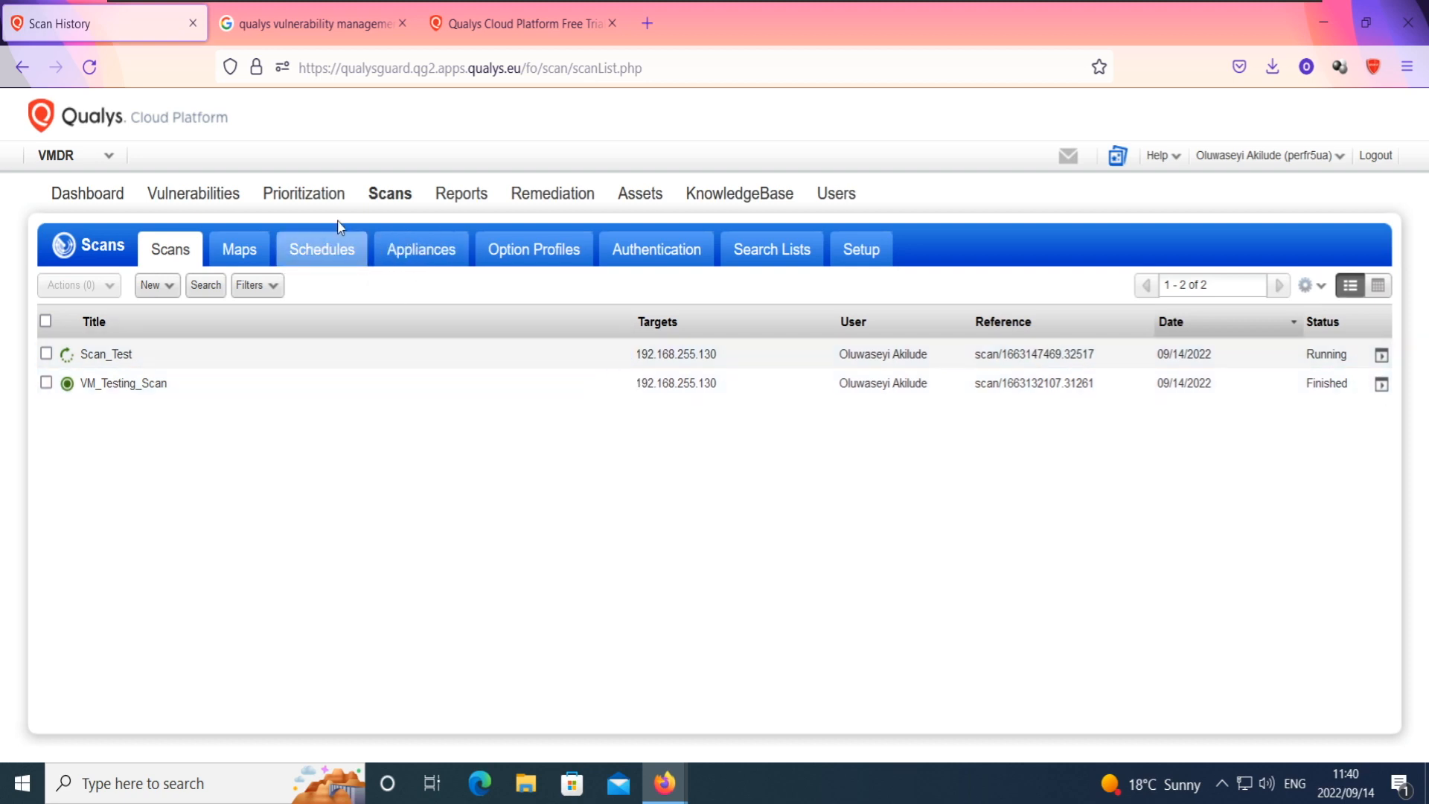
pyautogui.click(104, 194)
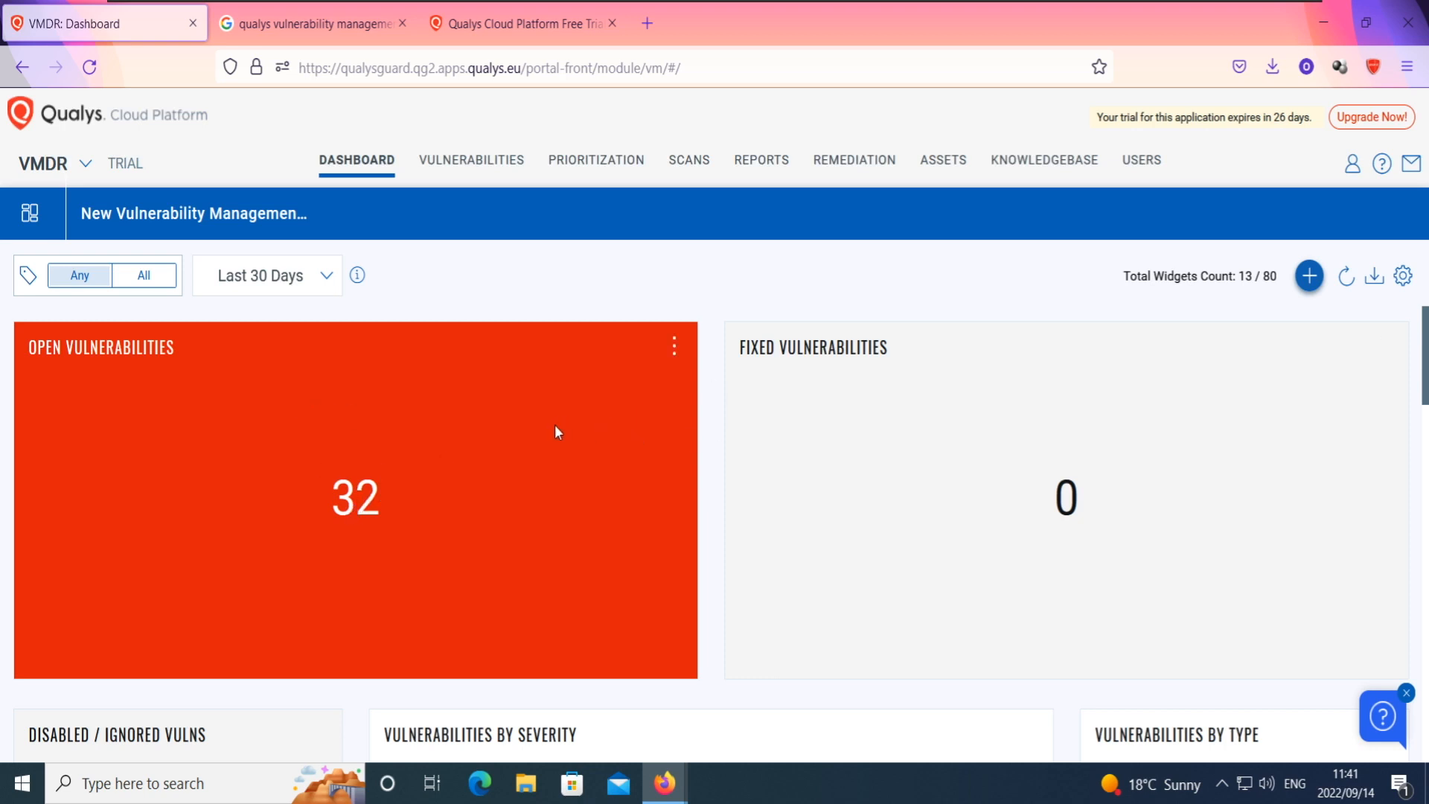
pyautogui.scroll(-4, 556, 430)
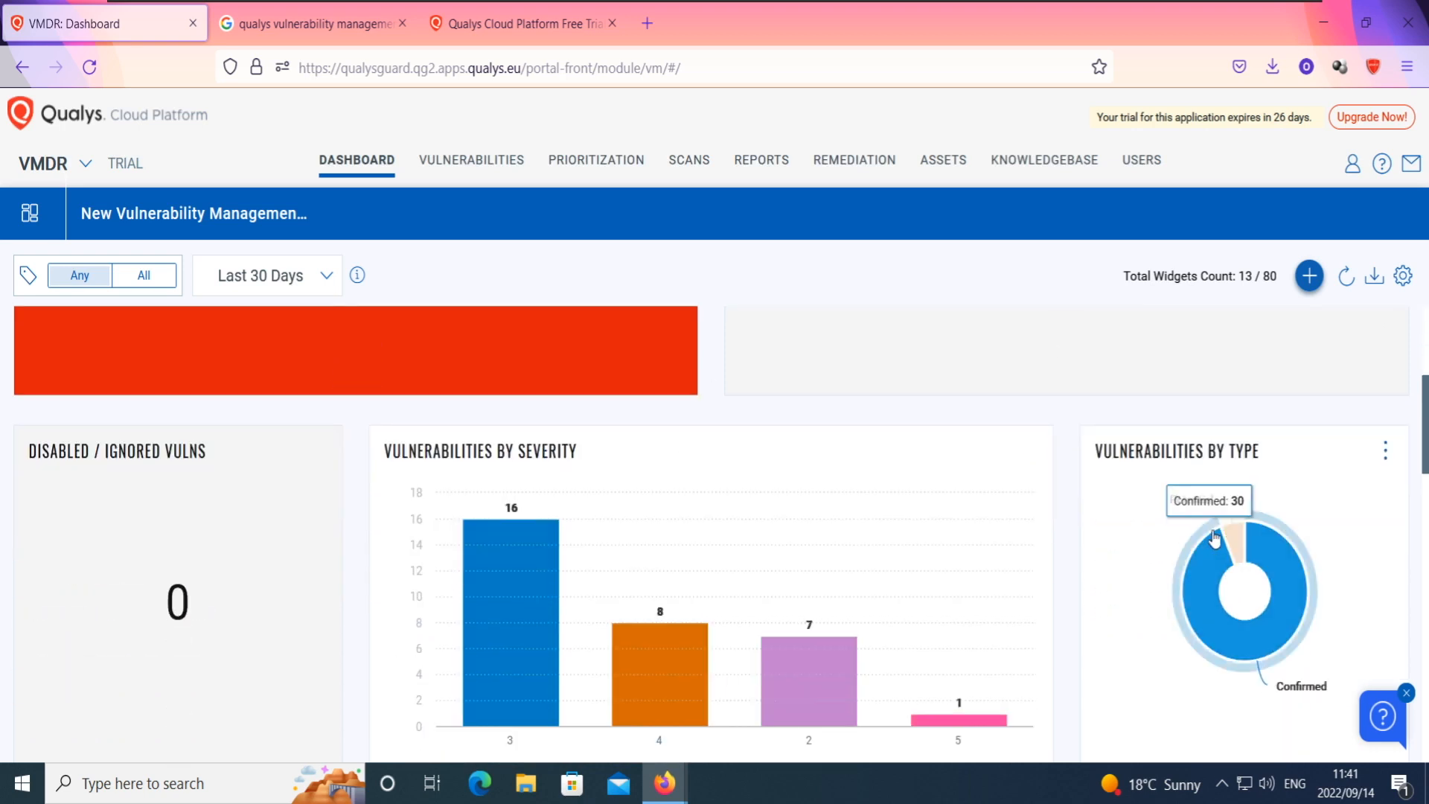
pyautogui.scroll(-1, 1206, 513)
pyautogui.moveTo(1282, 547)
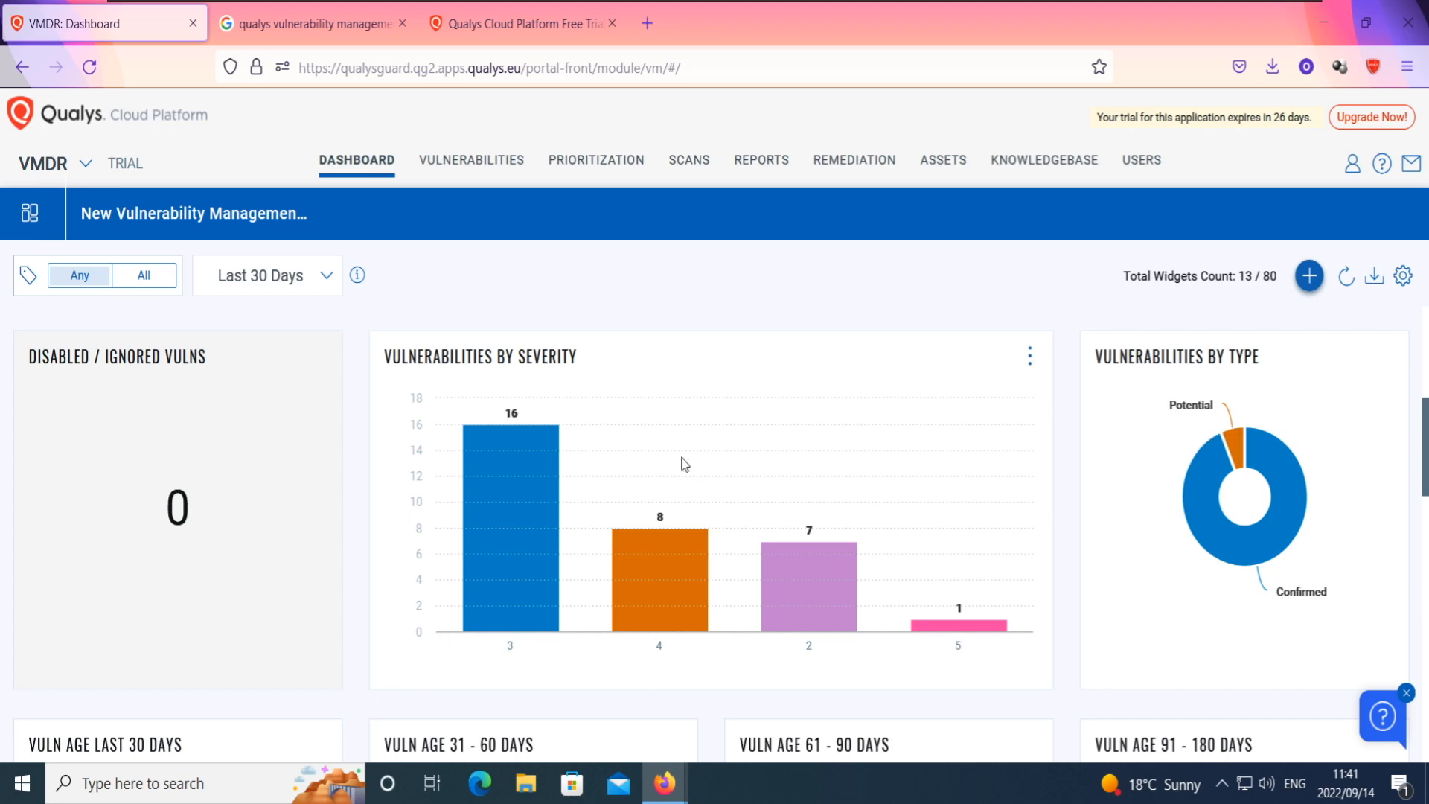
pyautogui.scroll(-2, 521, 499)
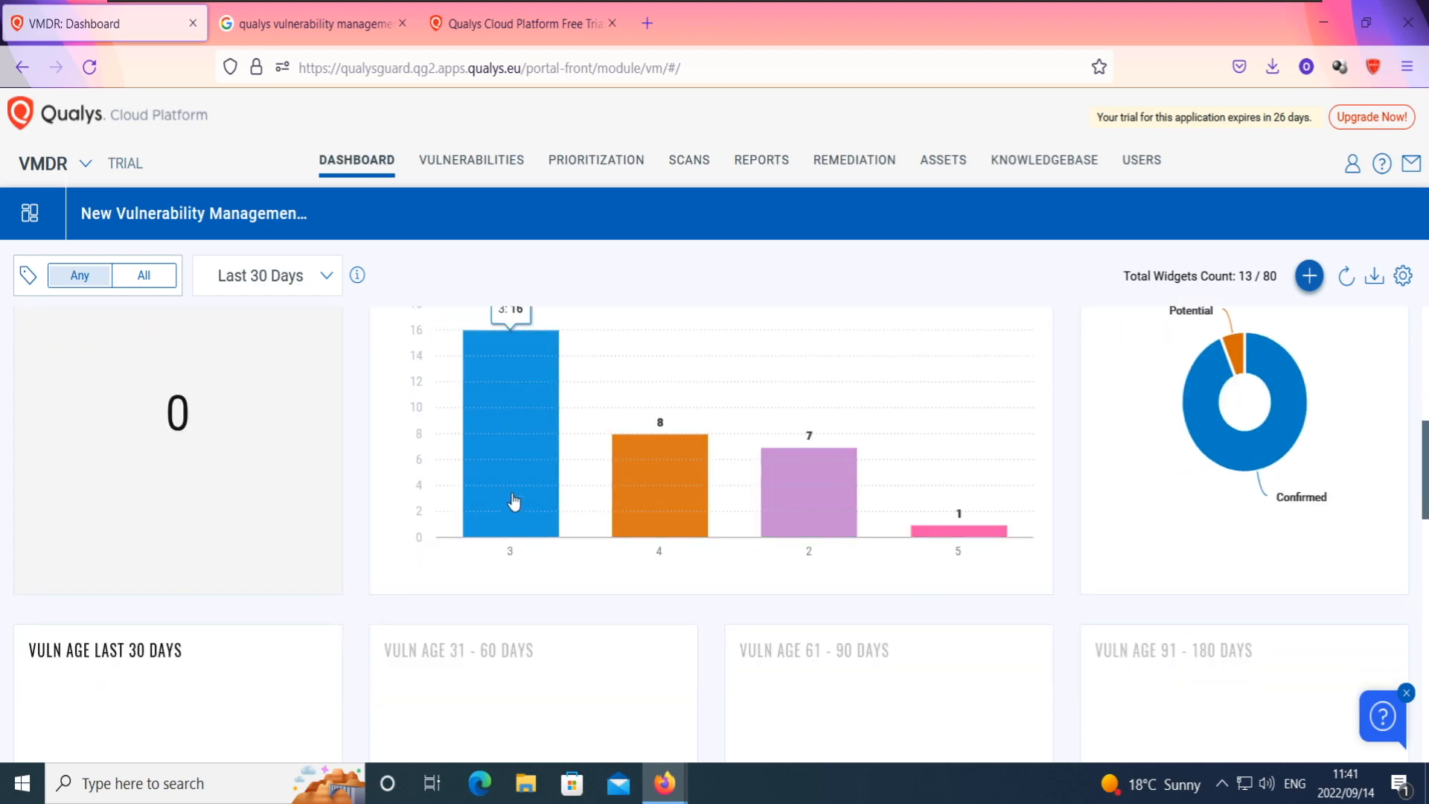
pyautogui.scroll(6, 513, 499)
pyautogui.scroll(-4, 533, 632)
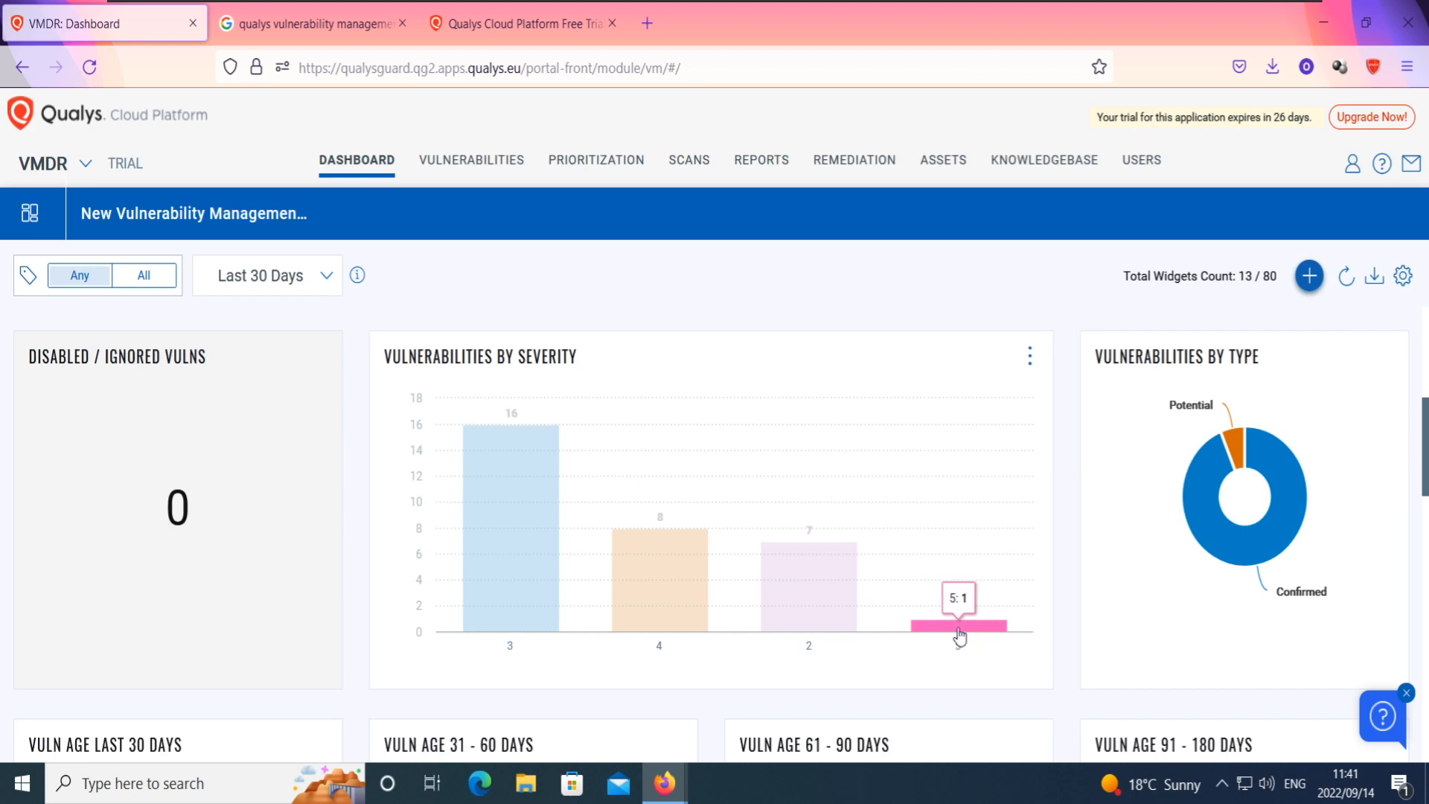
pyautogui.scroll(-6, 645, 603)
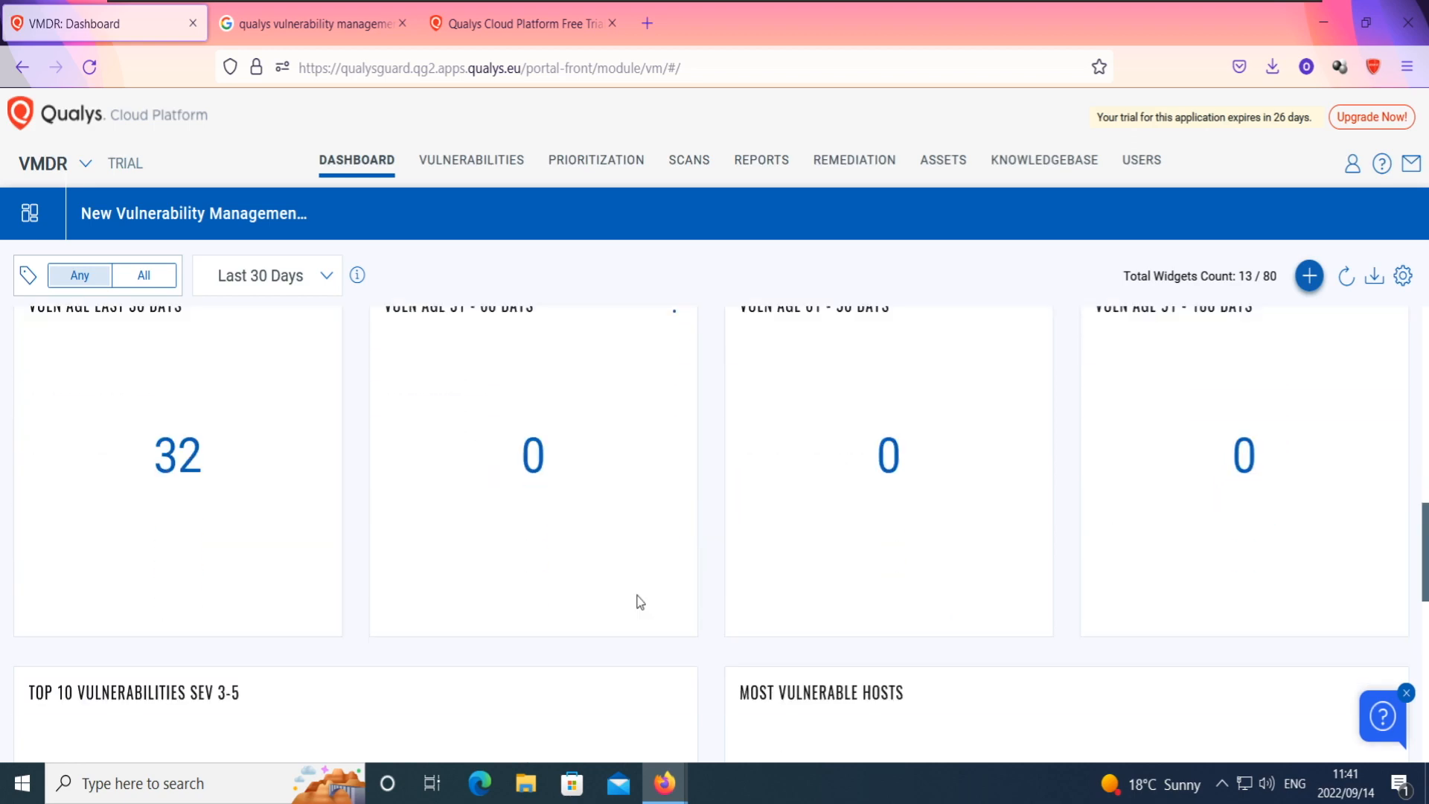
pyautogui.scroll(3, 527, 549)
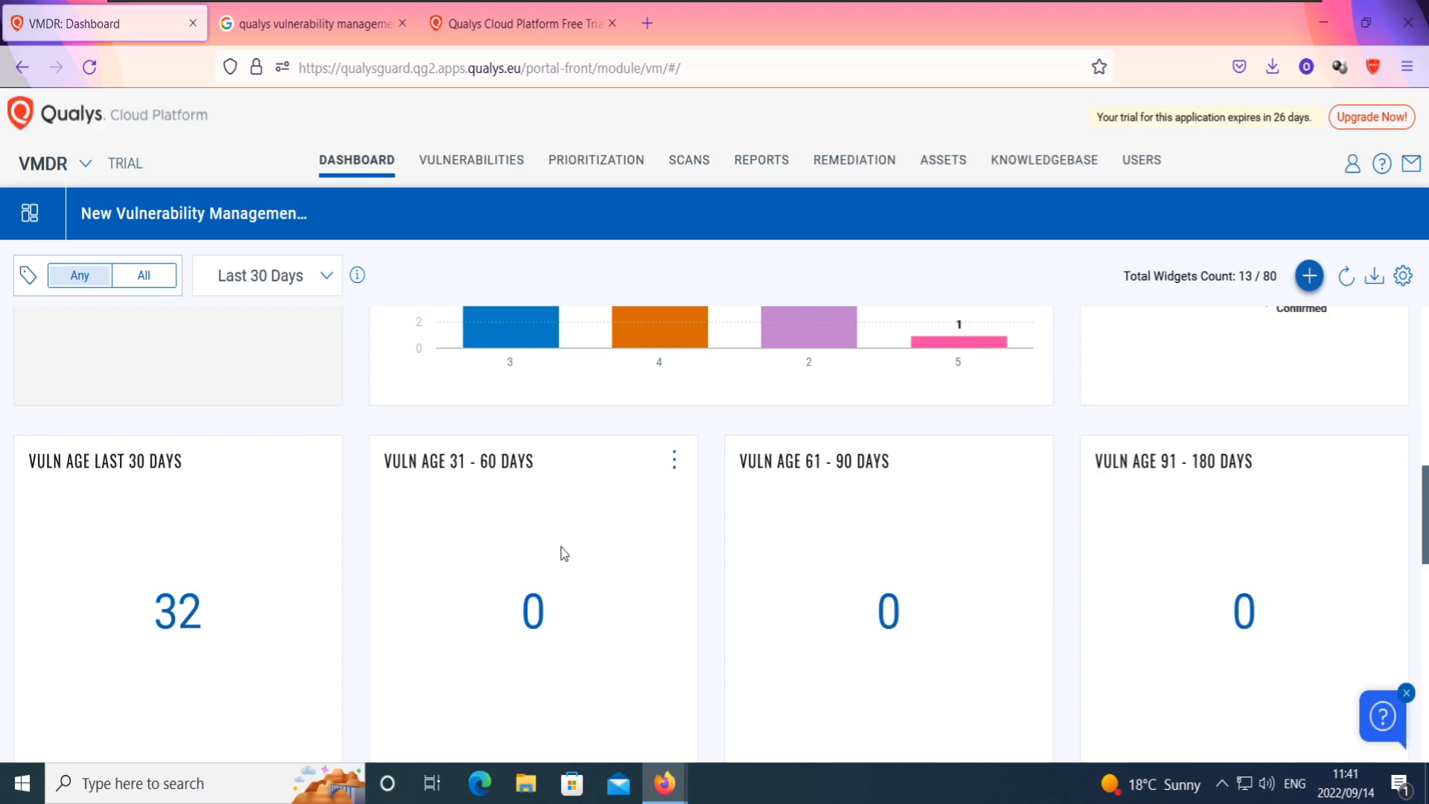
pyautogui.scroll(-5, 564, 553)
pyautogui.scroll(1, 315, 520)
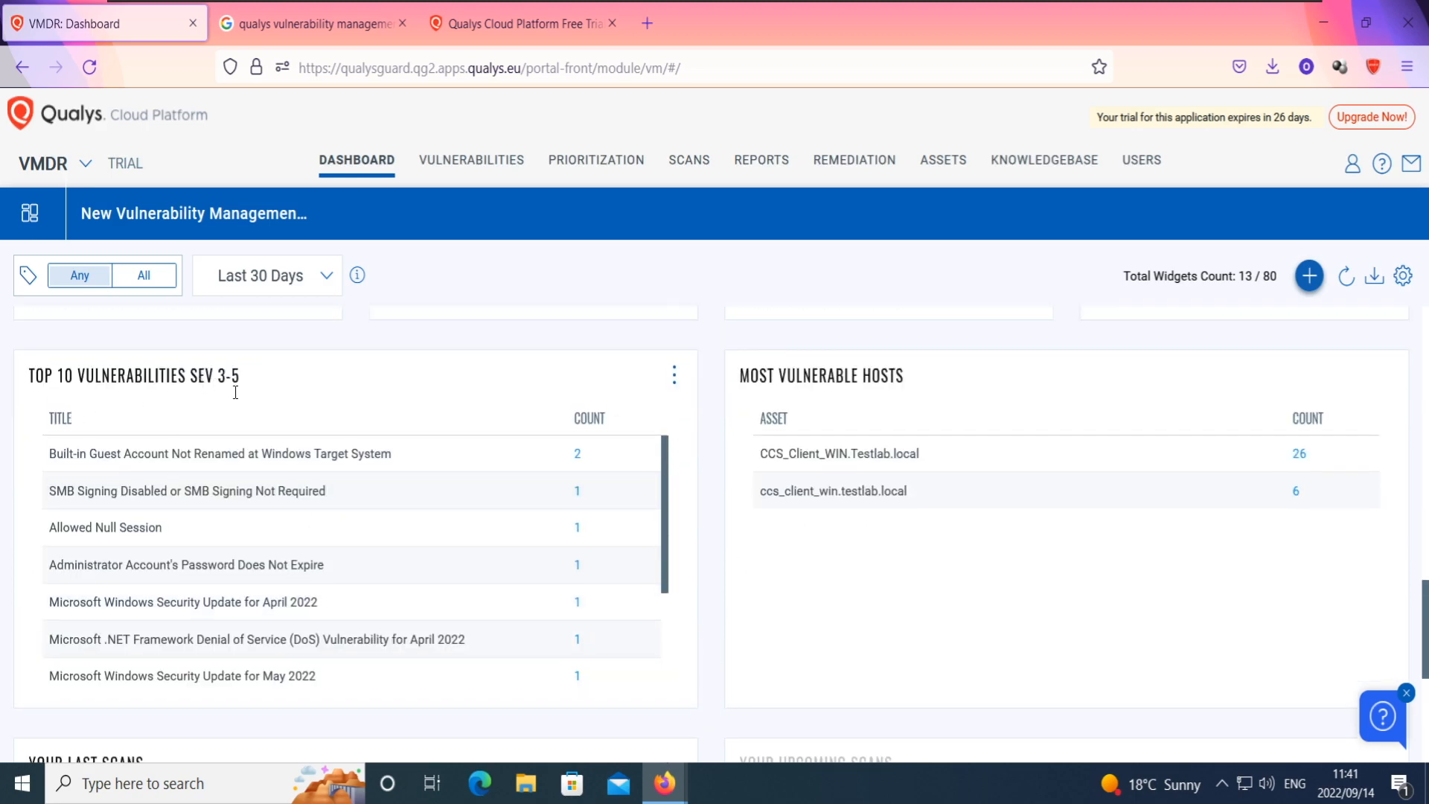
pyautogui.scroll(-2, 376, 461)
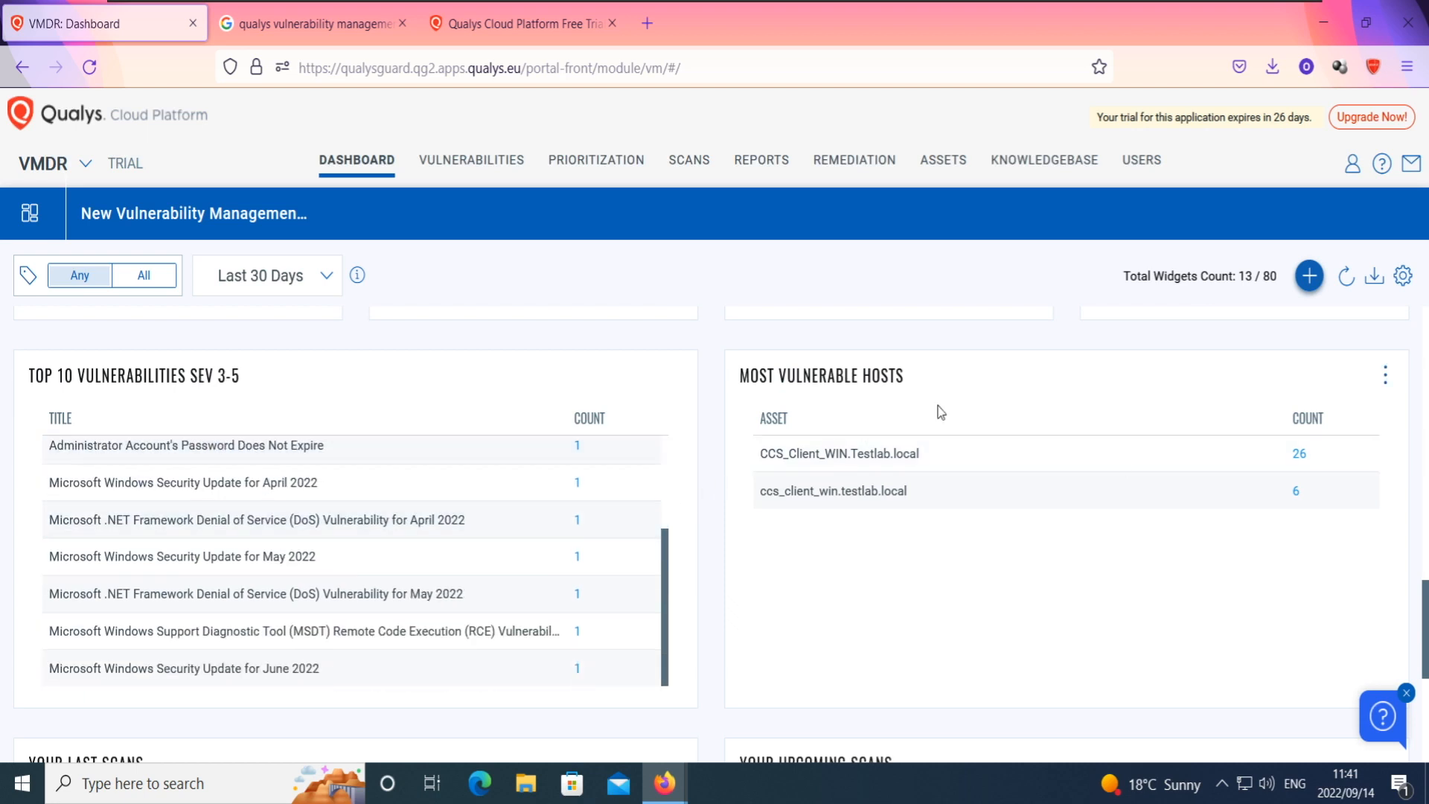
pyautogui.scroll(-5, 1002, 525)
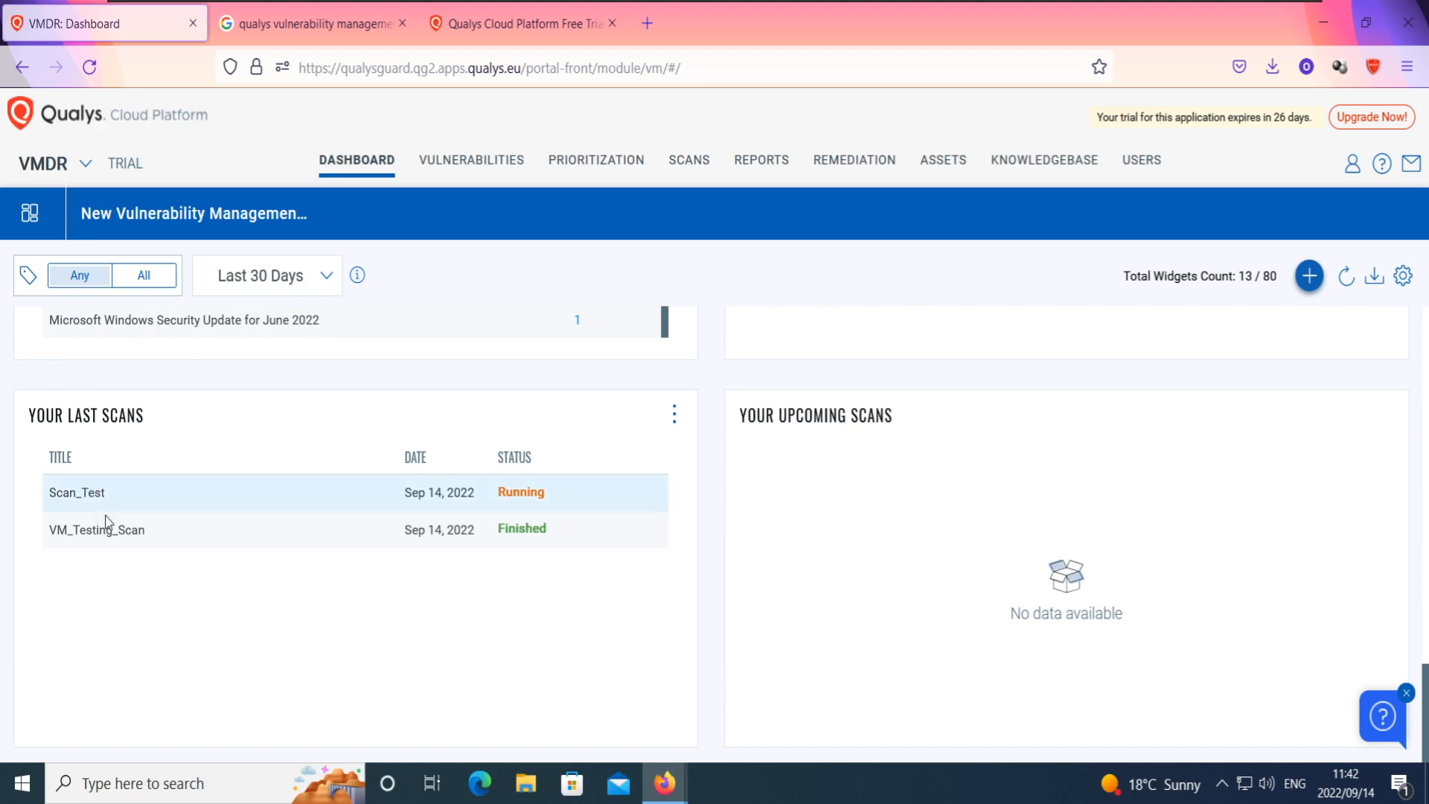
pyautogui.scroll(6, 119, 507)
pyautogui.scroll(-3, 124, 478)
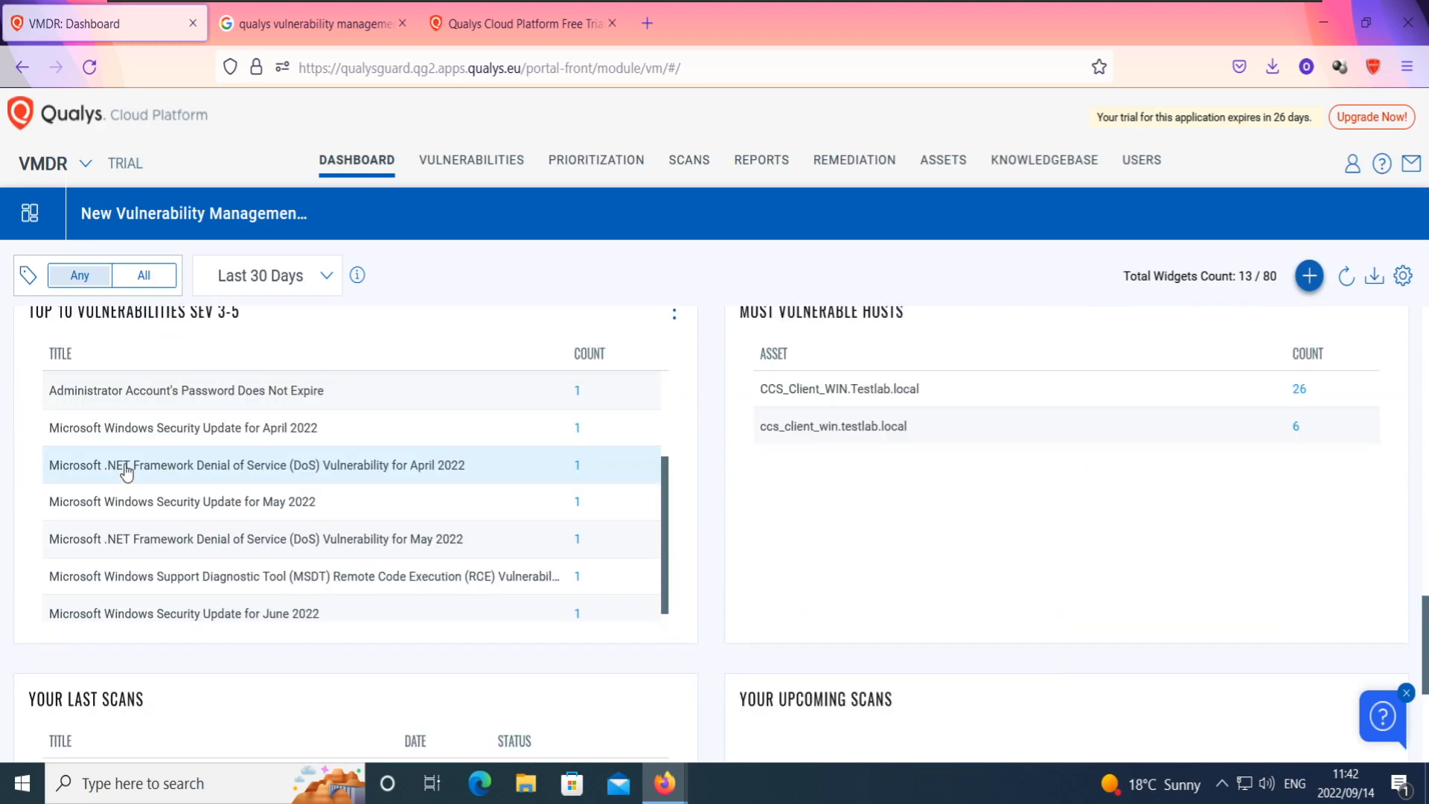
pyautogui.scroll(-3, 622, 484)
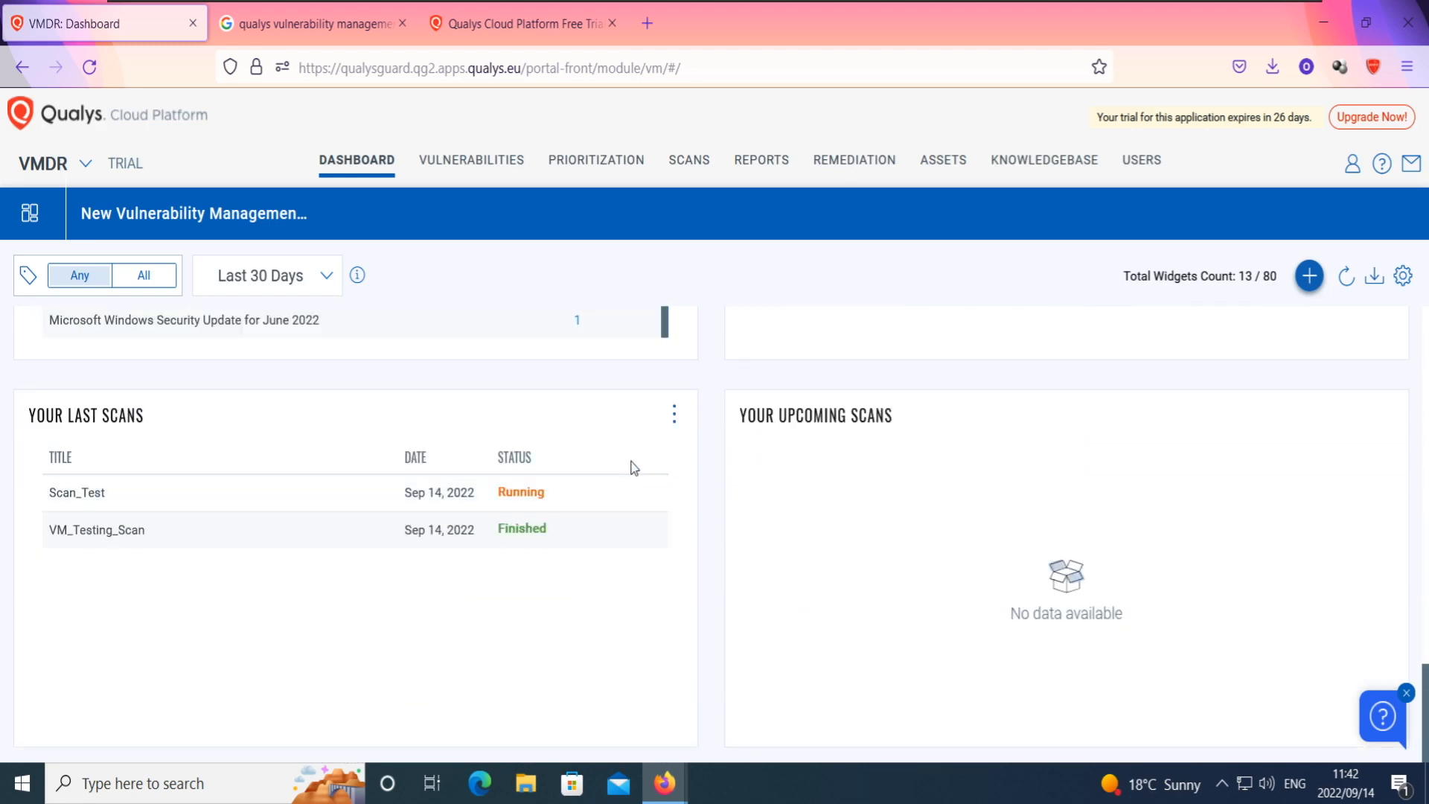
pyautogui.scroll(10, 845, 613)
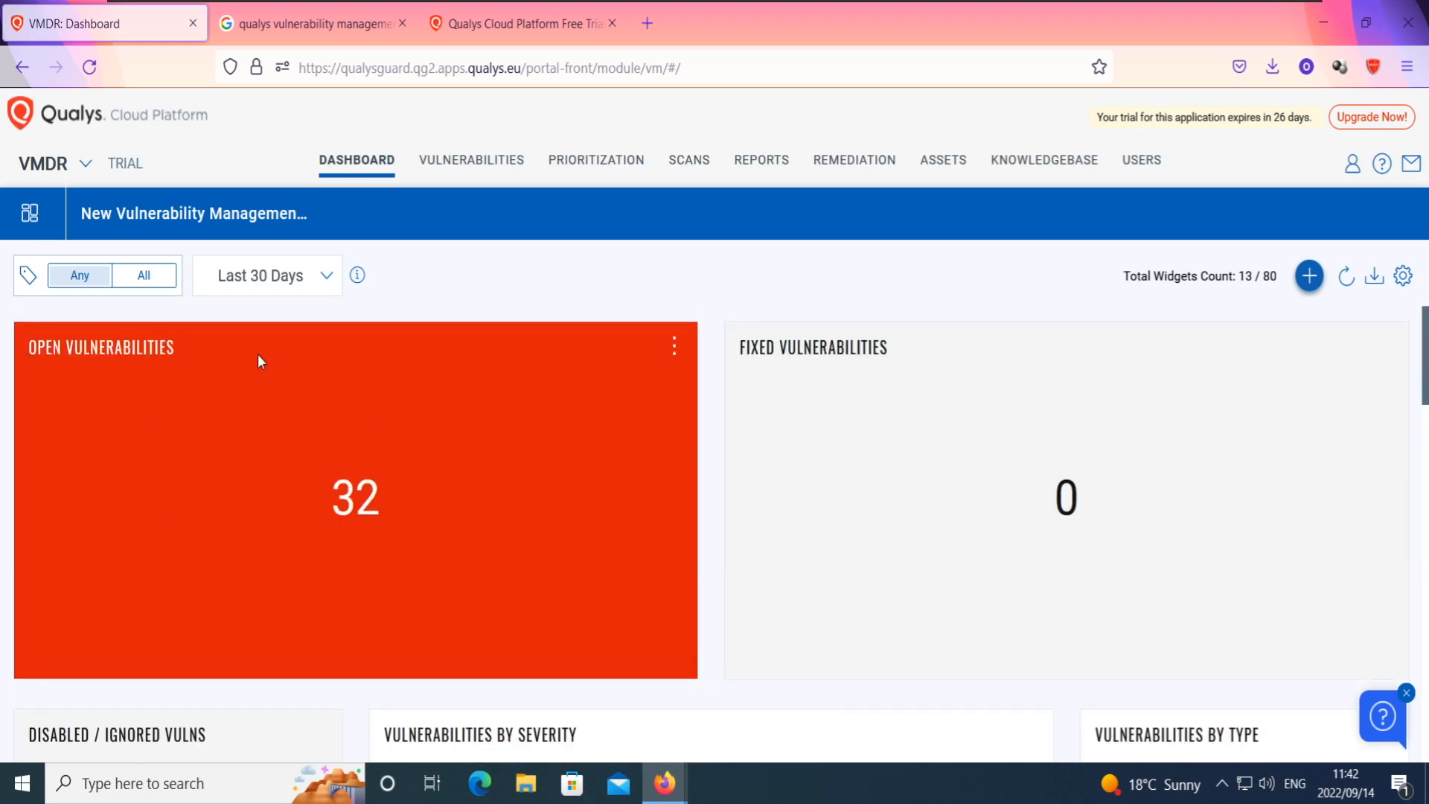
pyautogui.click(30, 212)
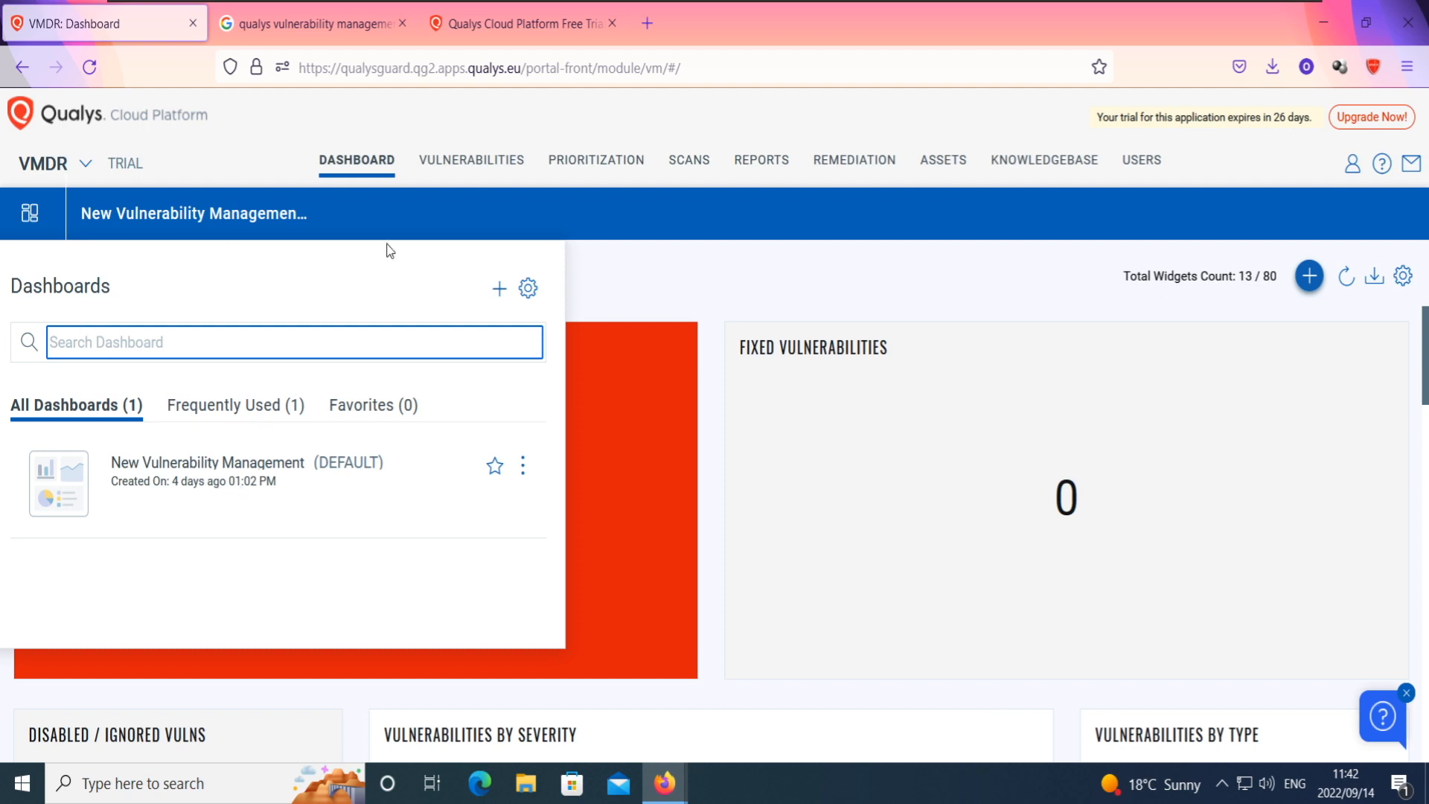
pyautogui.click(669, 253)
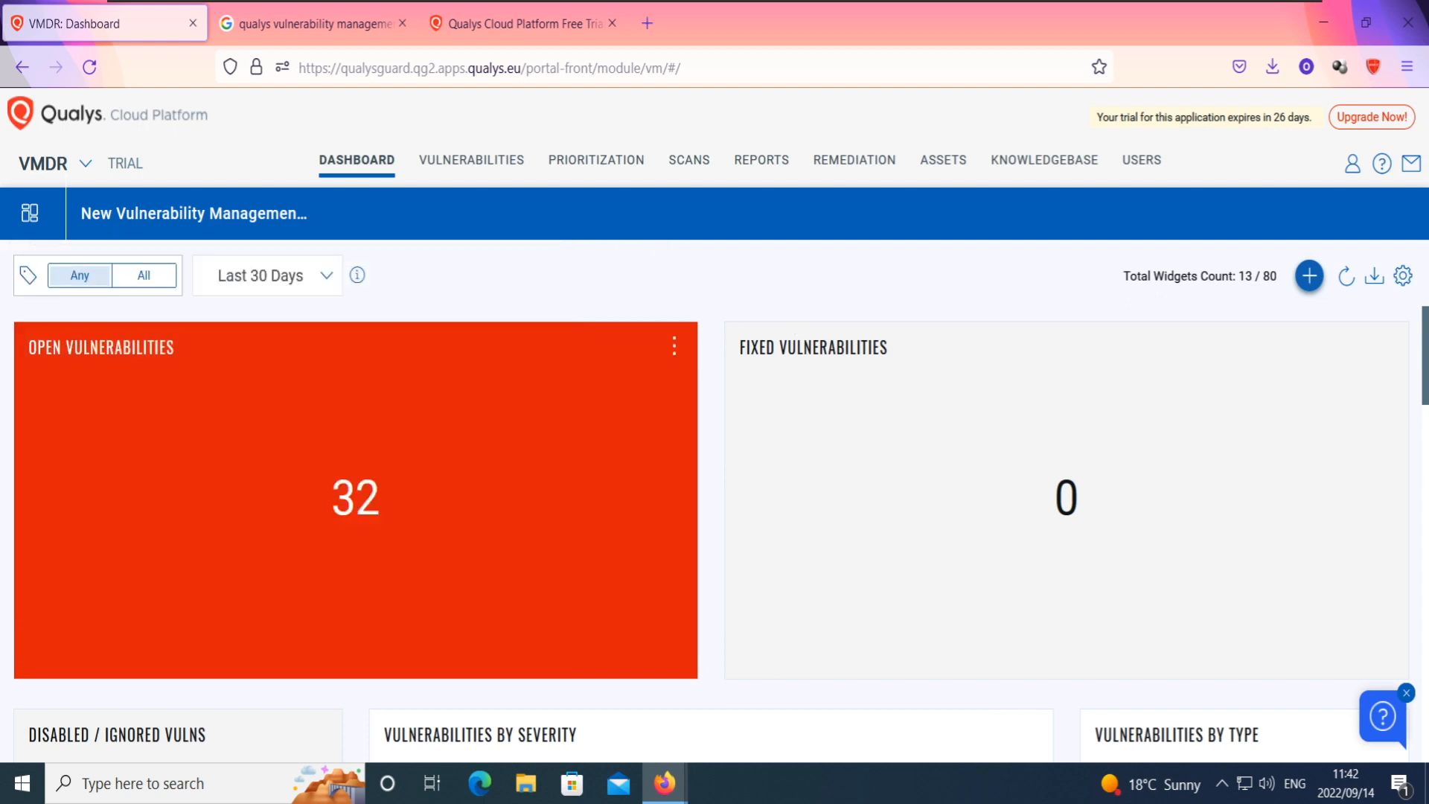
pyautogui.click(1310, 286)
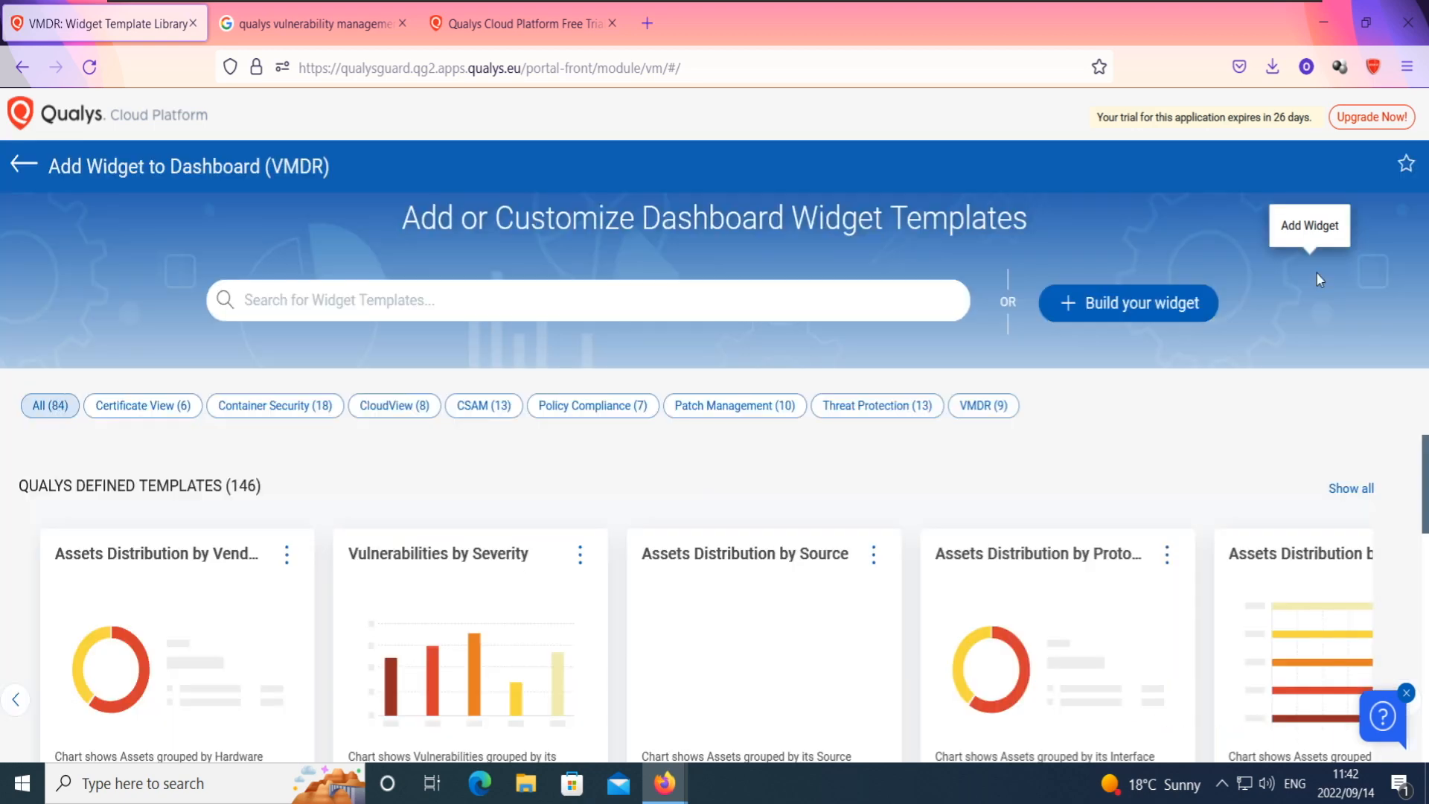
pyautogui.scroll(-5, 685, 603)
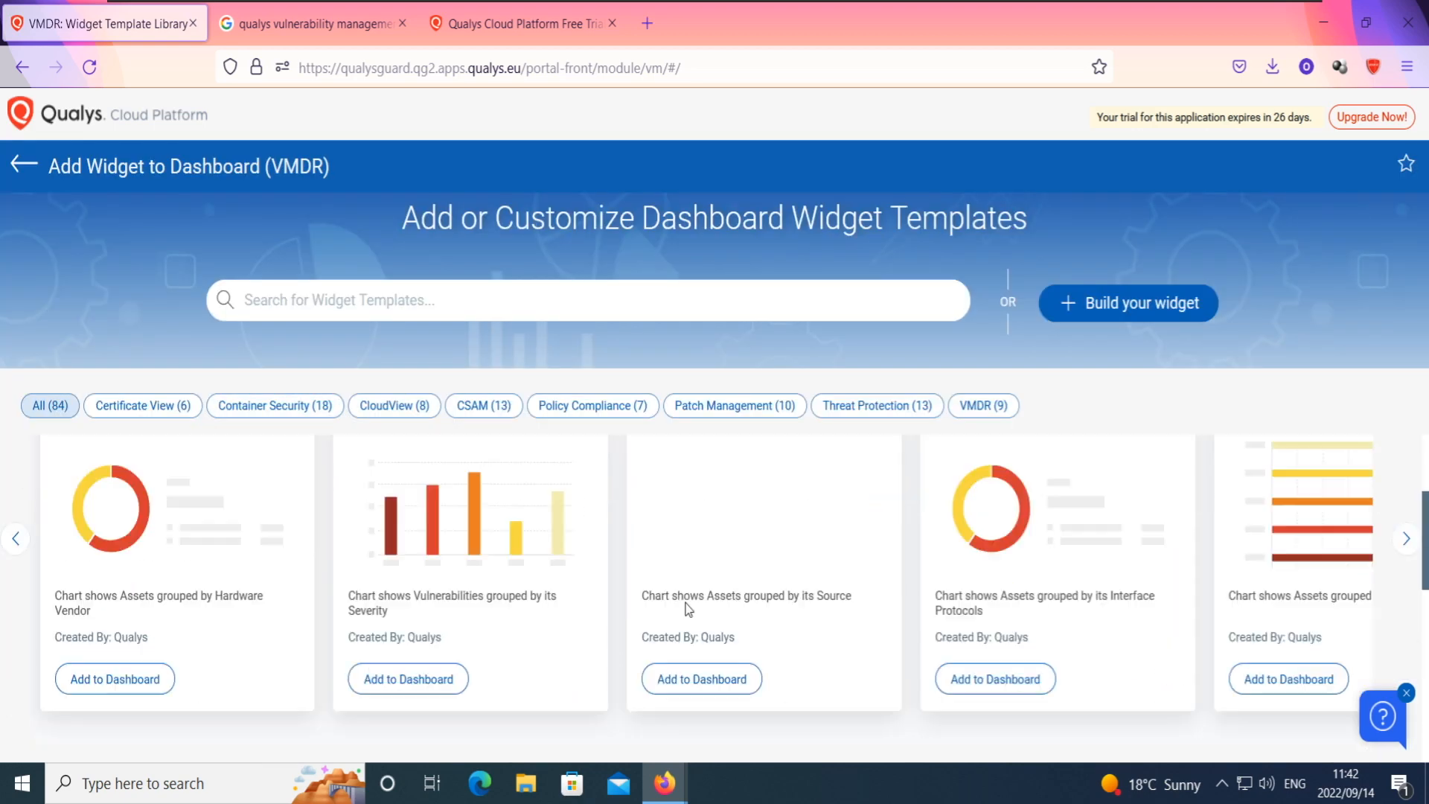
pyautogui.scroll(-3, 391, 611)
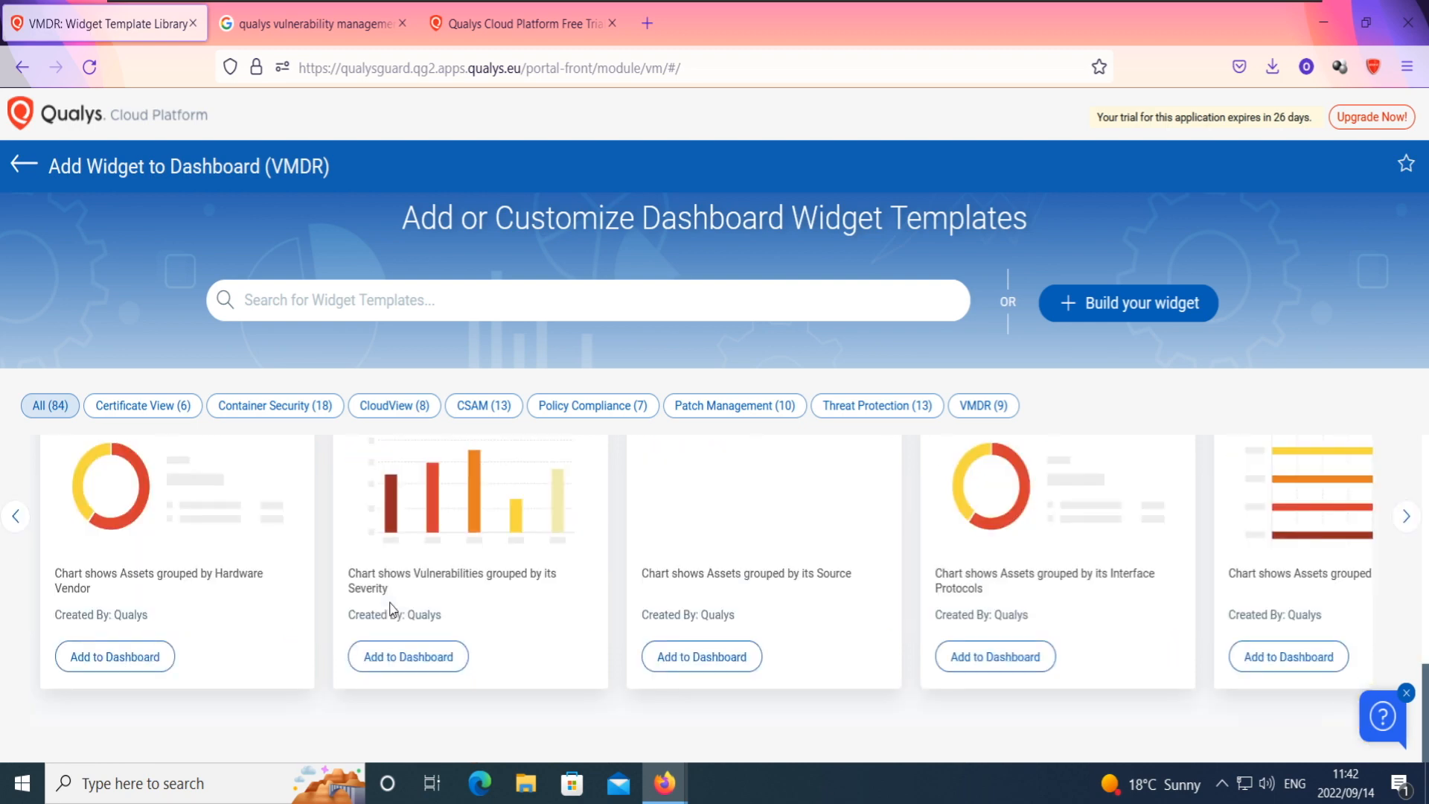
pyautogui.scroll(6, 393, 609)
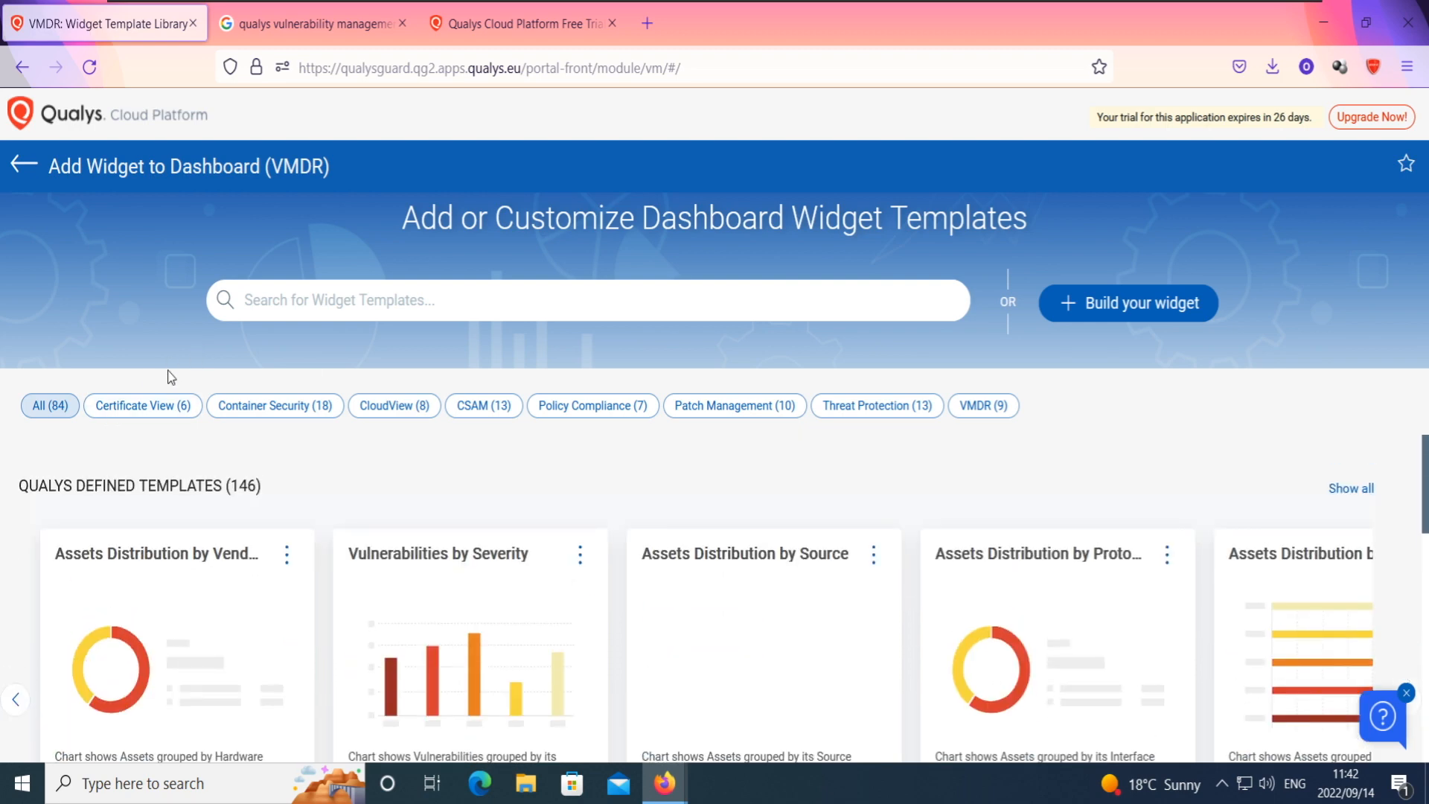
pyautogui.click(23, 162)
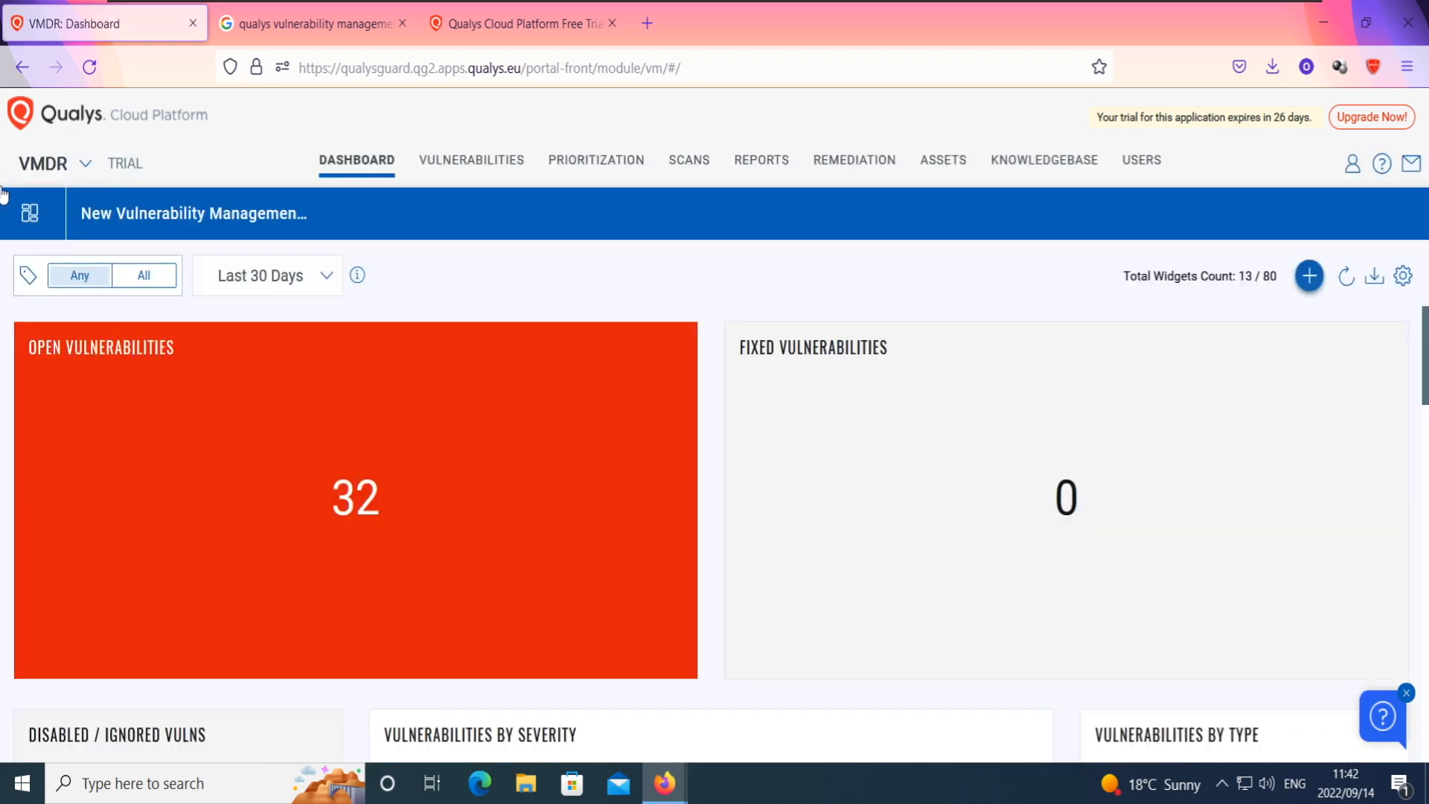
# Step: Browse the Dashboard Templates from the Dashboards panel, go back, and show the browser's bookmarks sidebar
pyautogui.click(29, 216)
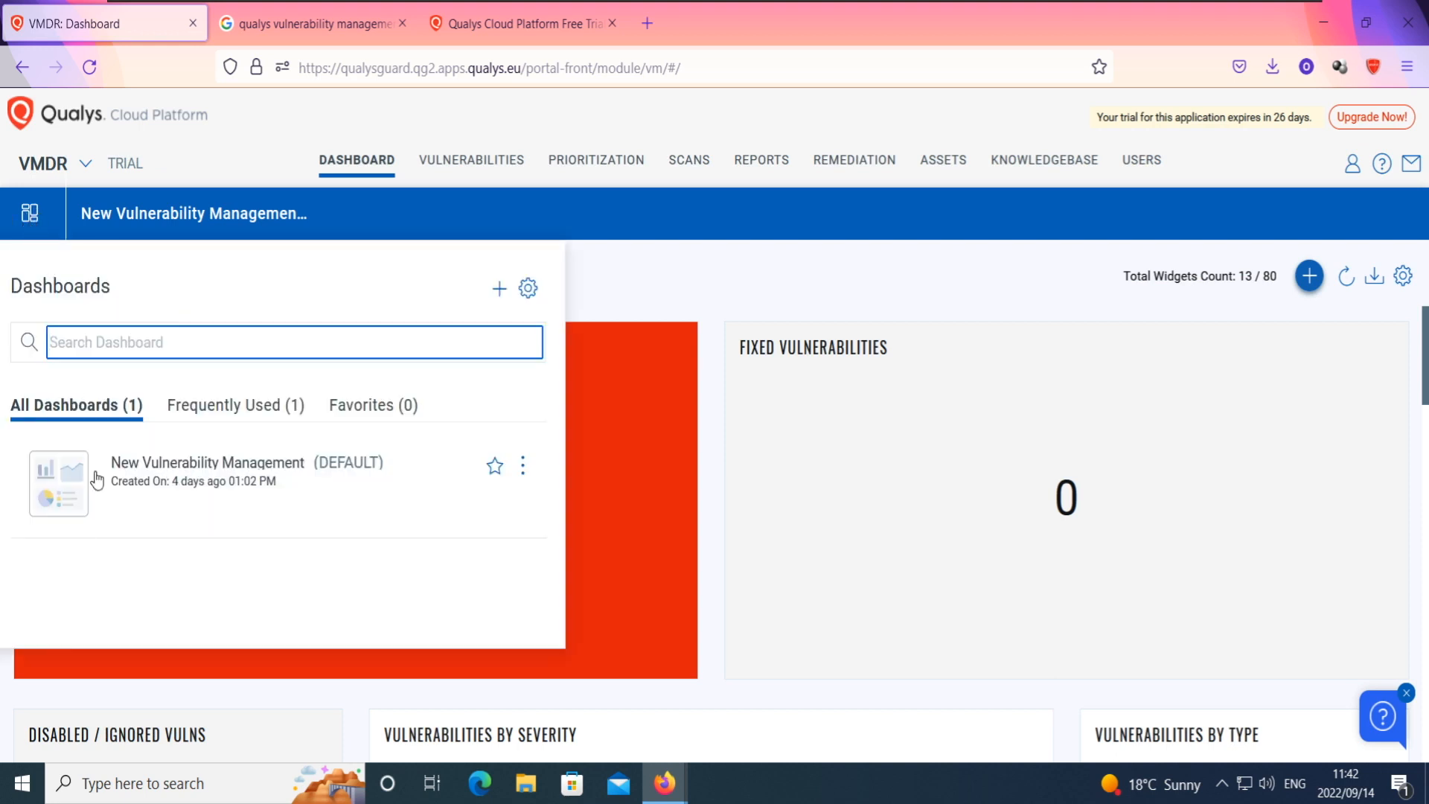
pyautogui.click(500, 290)
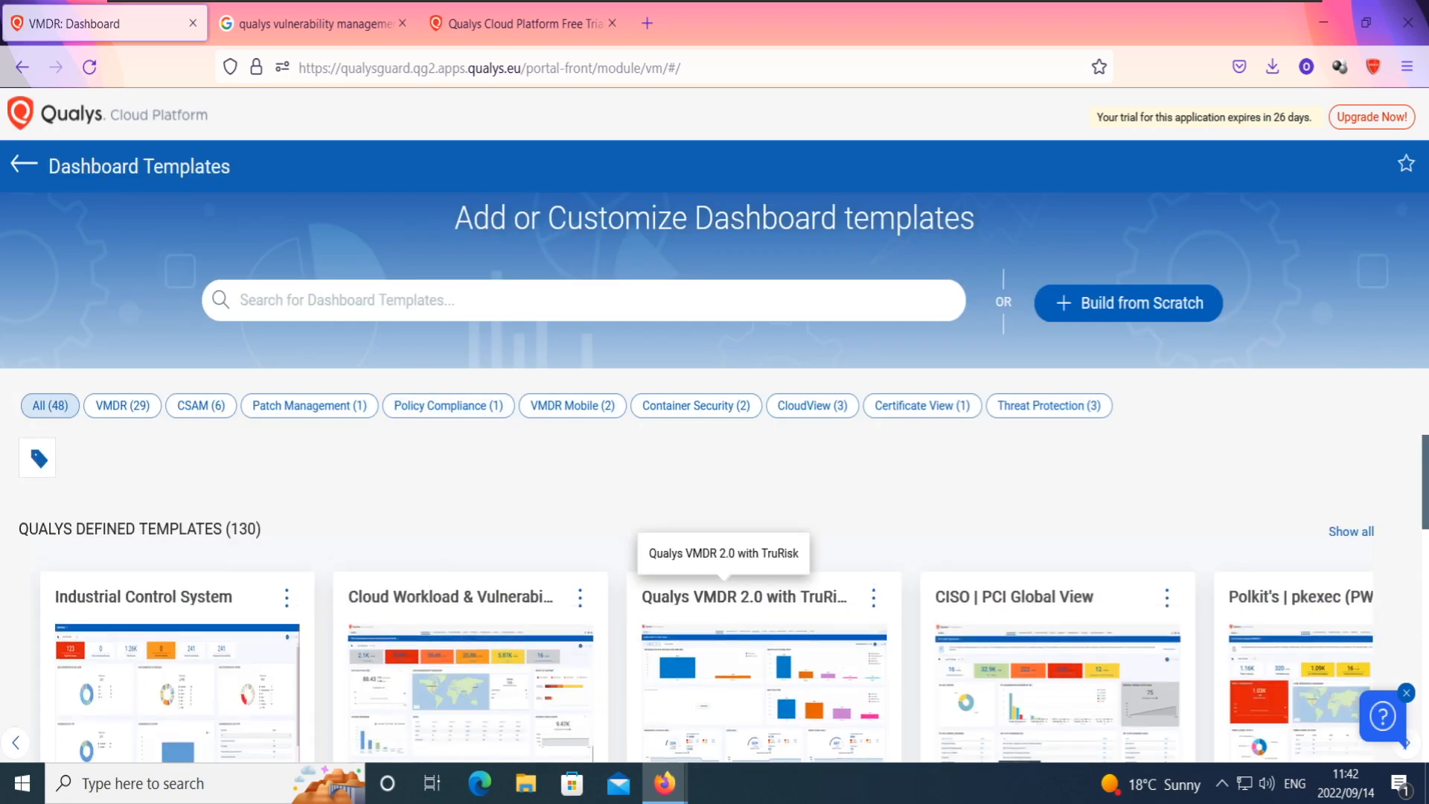
pyautogui.scroll(-3, 826, 506)
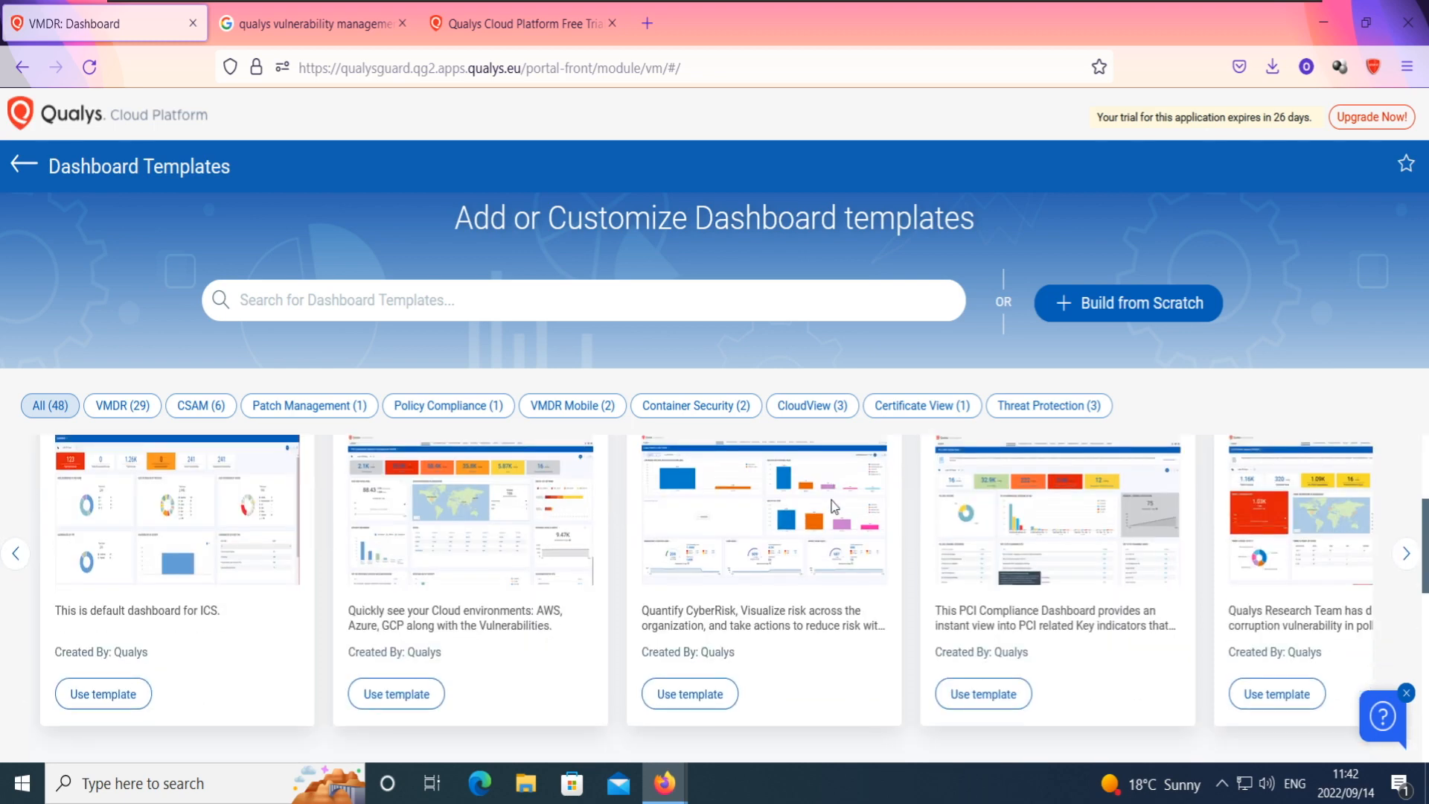
pyautogui.scroll(3, 811, 520)
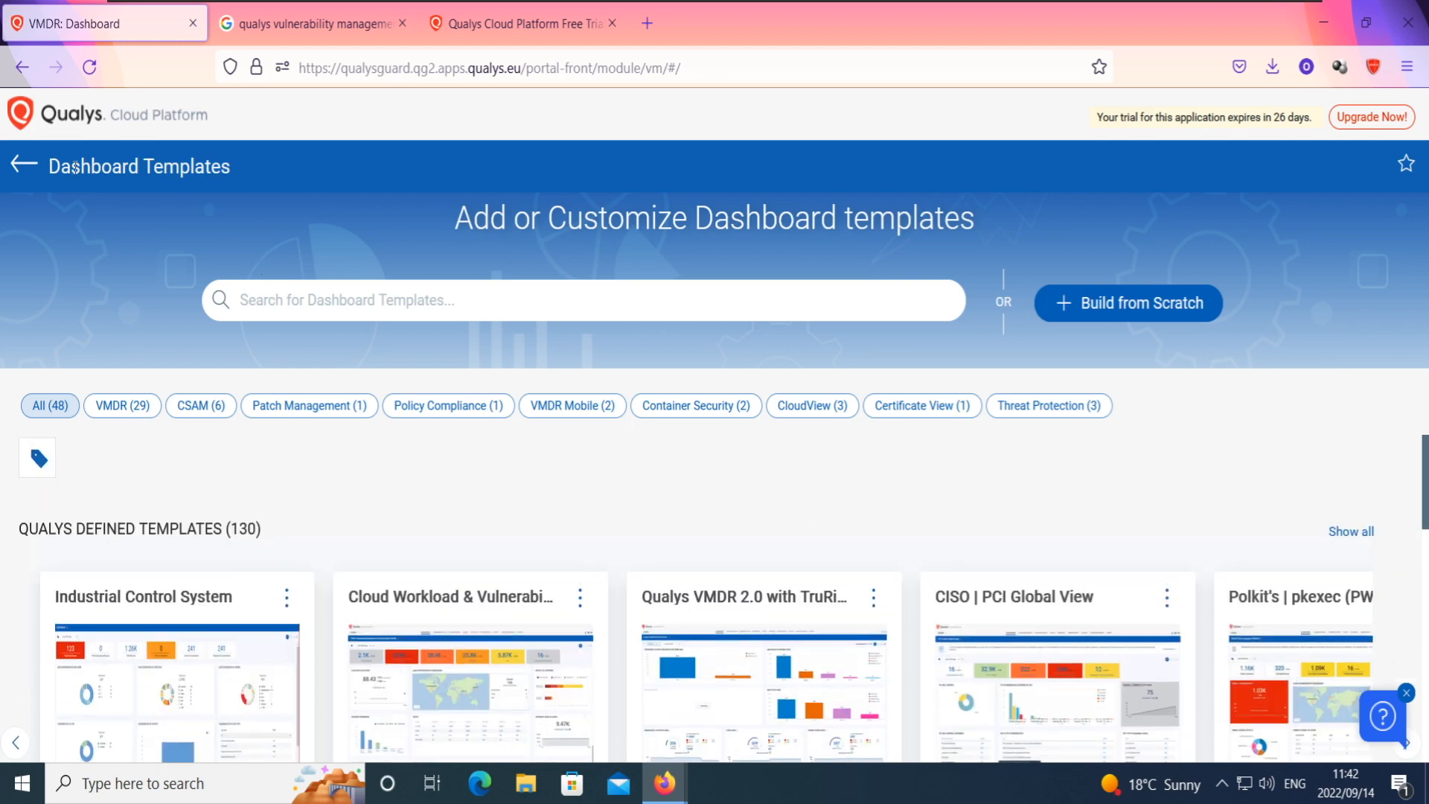
pyautogui.click(27, 168)
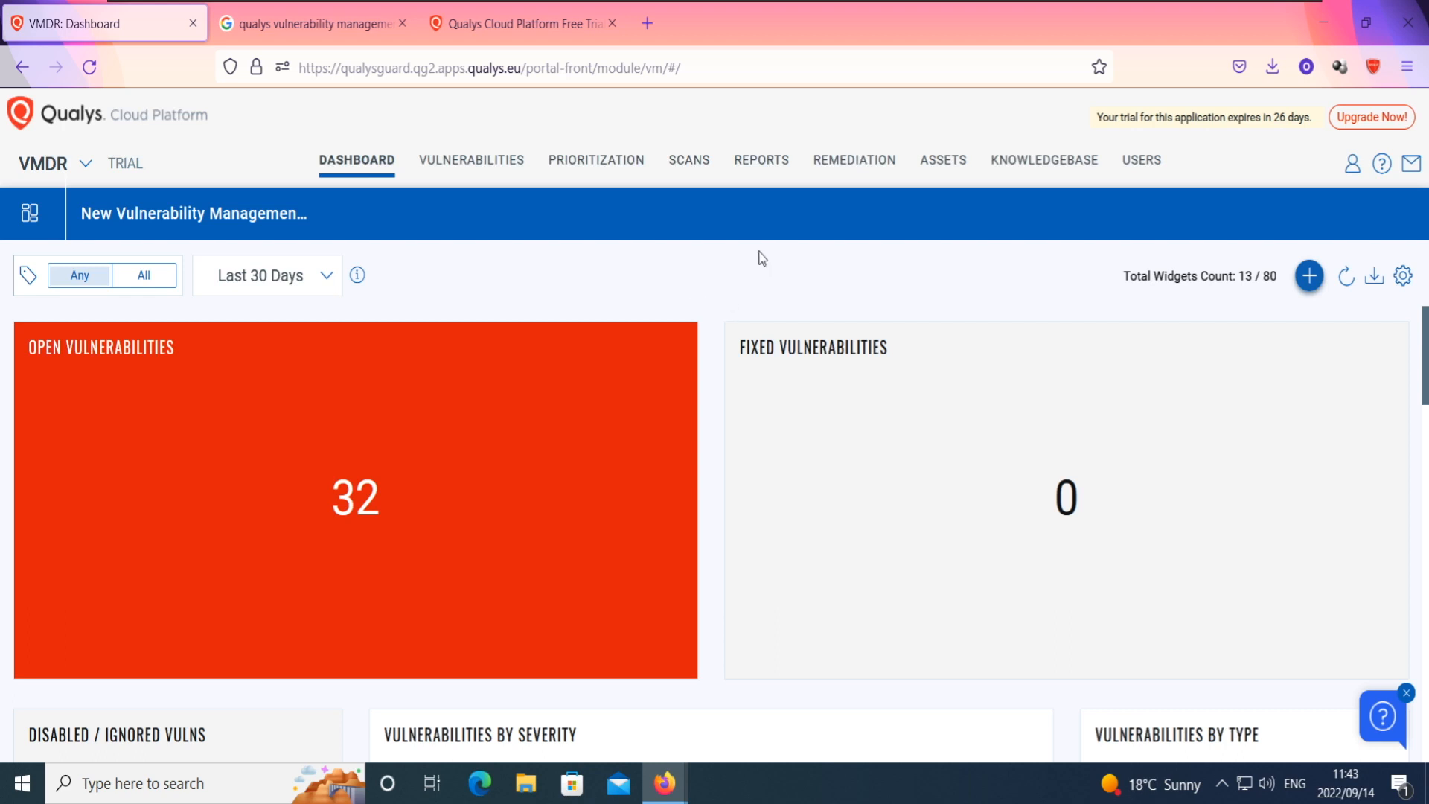
pyautogui.moveTo(825, 4)
pyautogui.hotkey('ctrl', 'b')
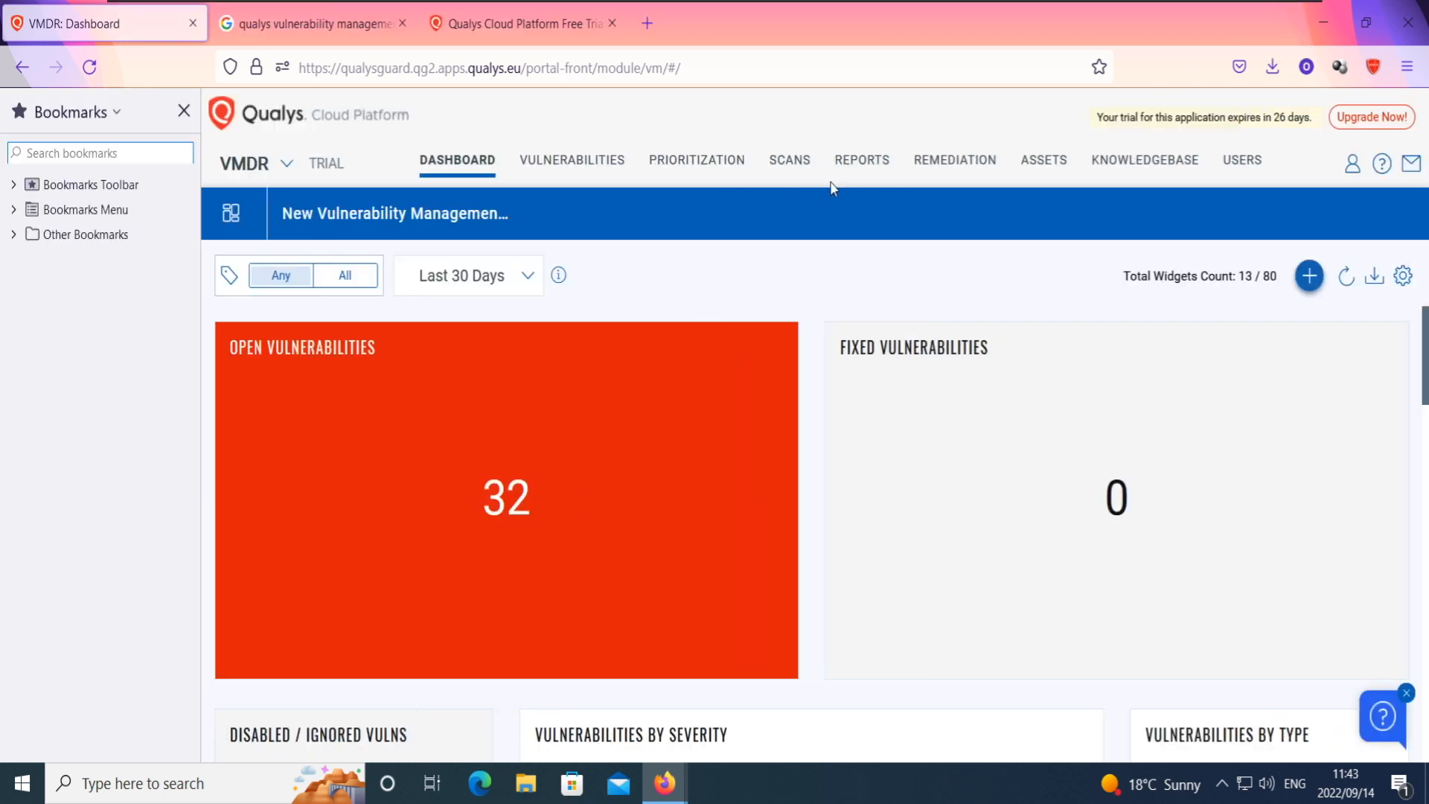